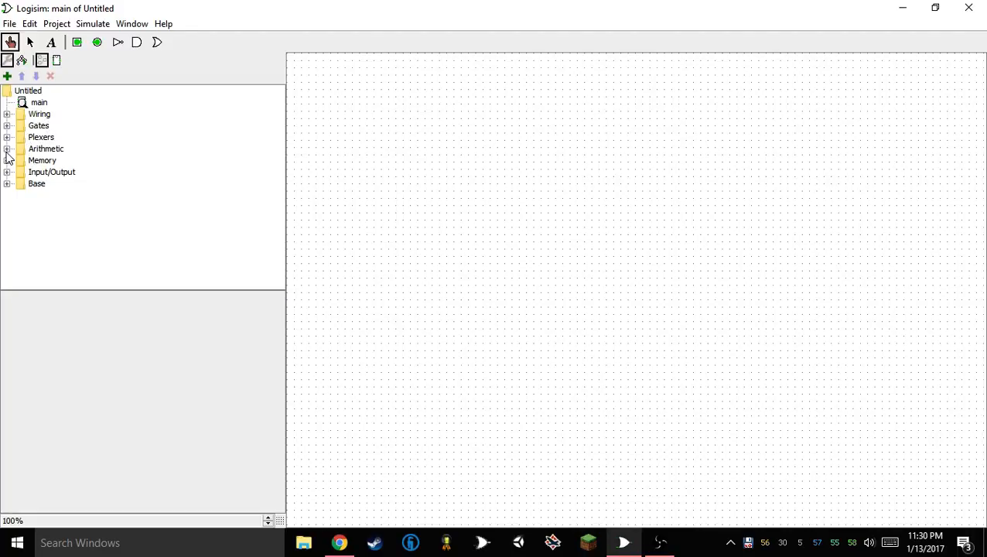
Place an input pin, label it "Data" and set its data bits to 4
{"action": "left_click", "coordinate": [78, 43]}
{"action": "left_click", "coordinate": [353, 227]}
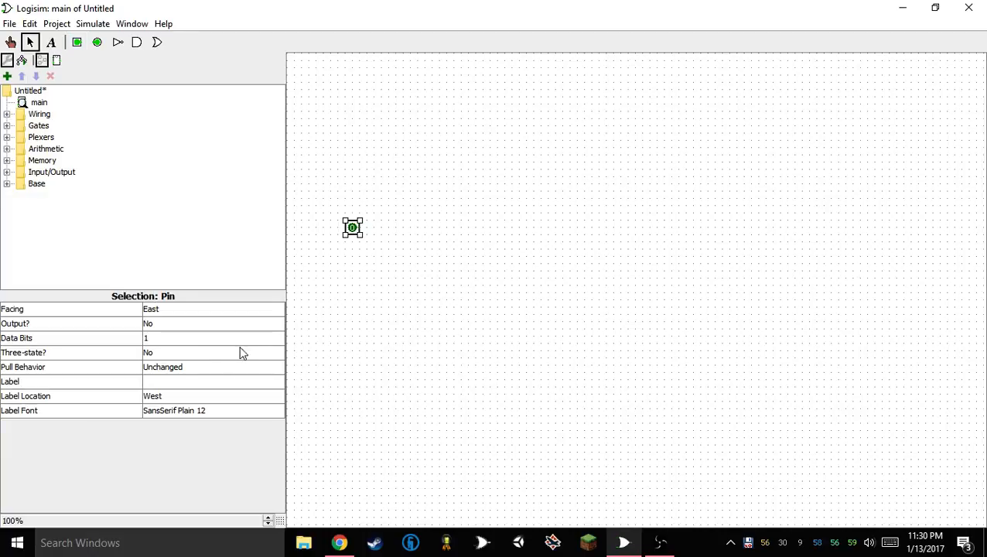
{"action": "left_click", "coordinate": [189, 380]}
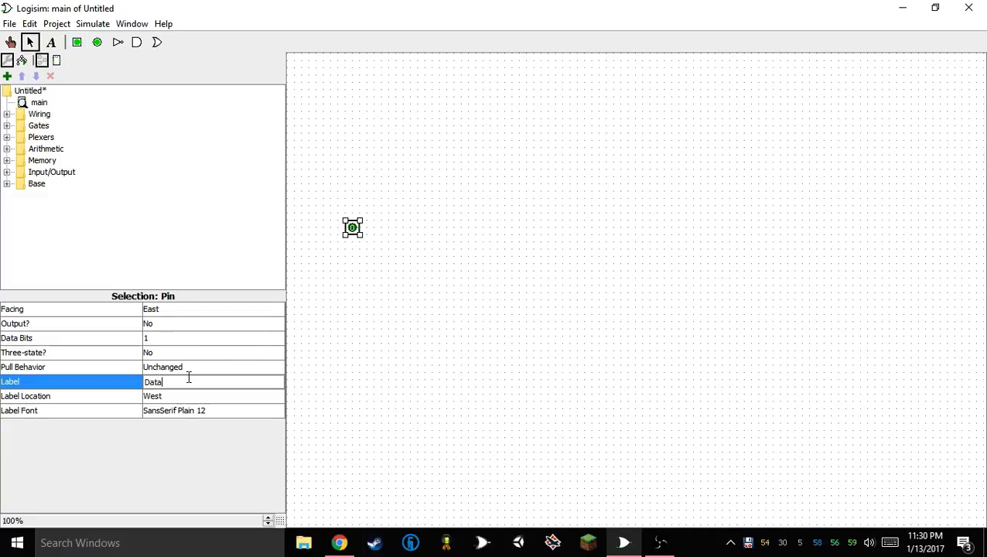
{"action": "type", "text": "Data"}
{"action": "key", "text": "Return"}
{"action": "left_click", "coordinate": [171, 341]}
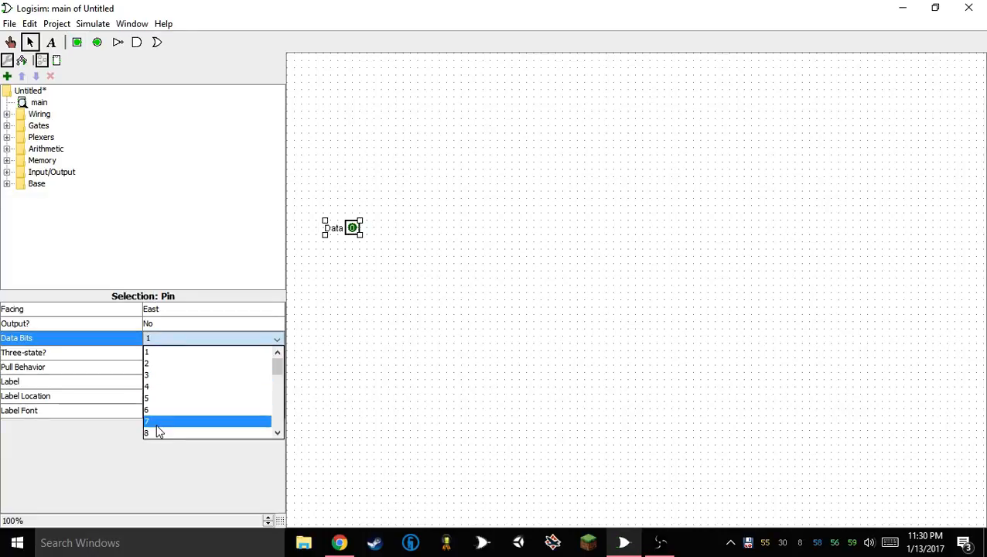
{"action": "left_click", "coordinate": [154, 393]}
{"action": "left_click_drag", "start_coordinate": [345, 230], "coordinate": [353, 242]}
{"action": "key", "text": "ctrl+d"}
{"action": "left_click", "coordinate": [188, 381]}
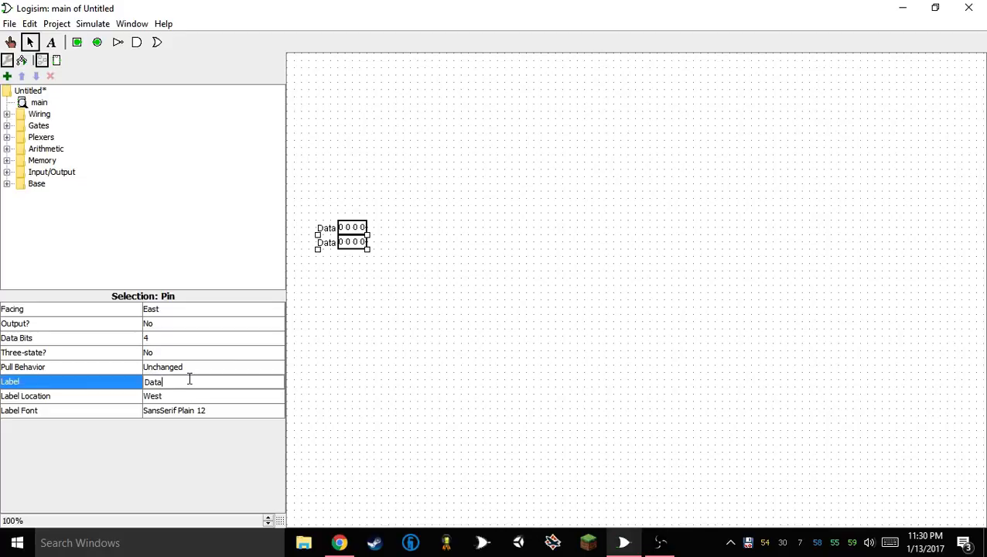
{"action": "double_click", "coordinate": [190, 377]}
{"action": "key", "text": "Return"}
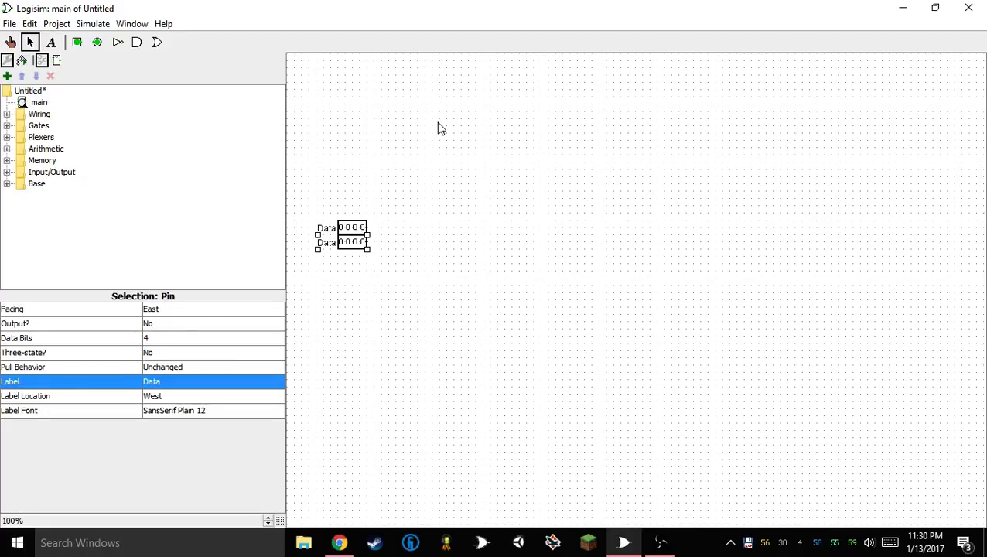
{"action": "key", "text": "Delete"}
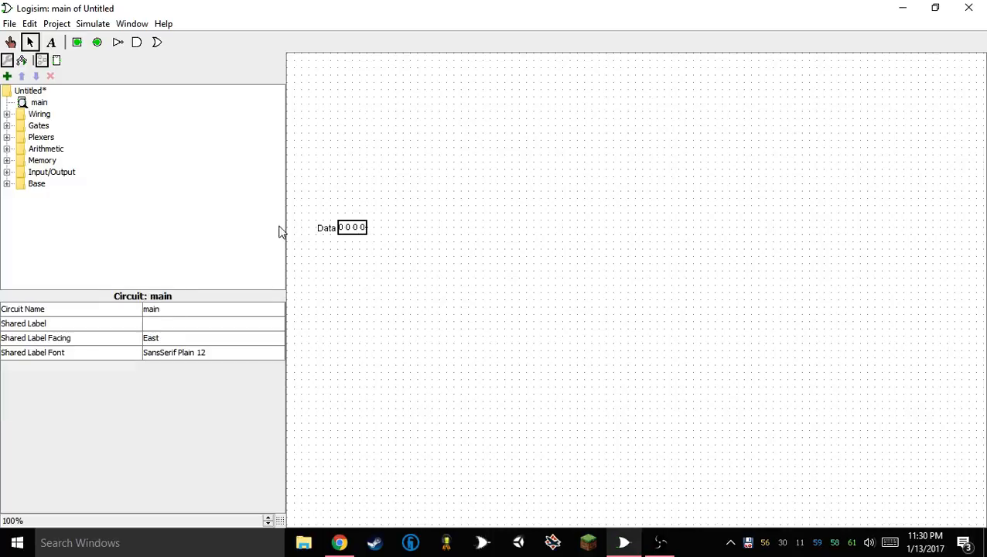
Add a one-bit input pin directly below the Data pin and shift both pins together slightly up and right
{"action": "left_click", "coordinate": [77, 41]}
{"action": "left_click", "coordinate": [369, 243]}
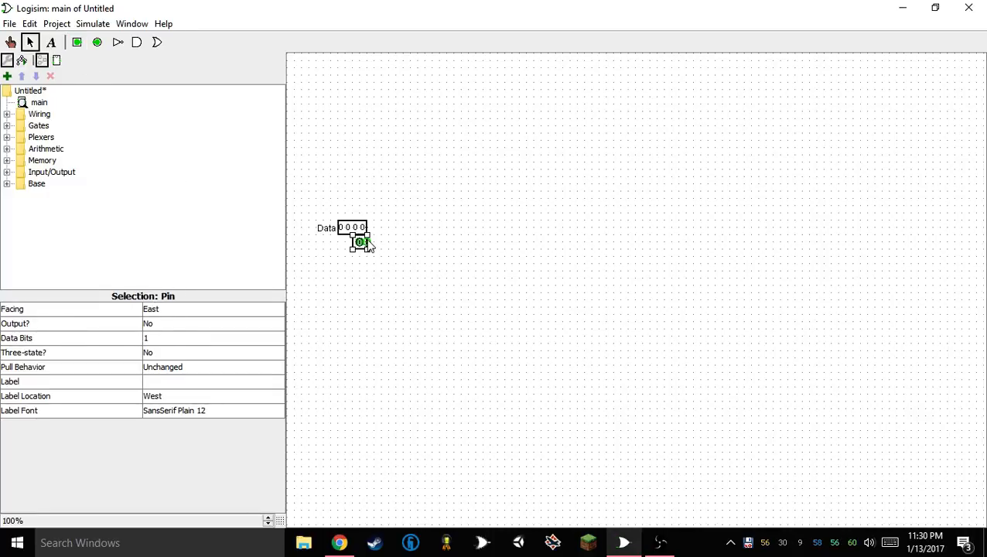
{"action": "left_click_drag", "start_coordinate": [387, 149], "coordinate": [313, 294]}
{"action": "left_click_drag", "start_coordinate": [342, 228], "coordinate": [363, 221]}
{"action": "left_click", "coordinate": [158, 382]}
{"action": "left_click", "coordinate": [459, 359]}
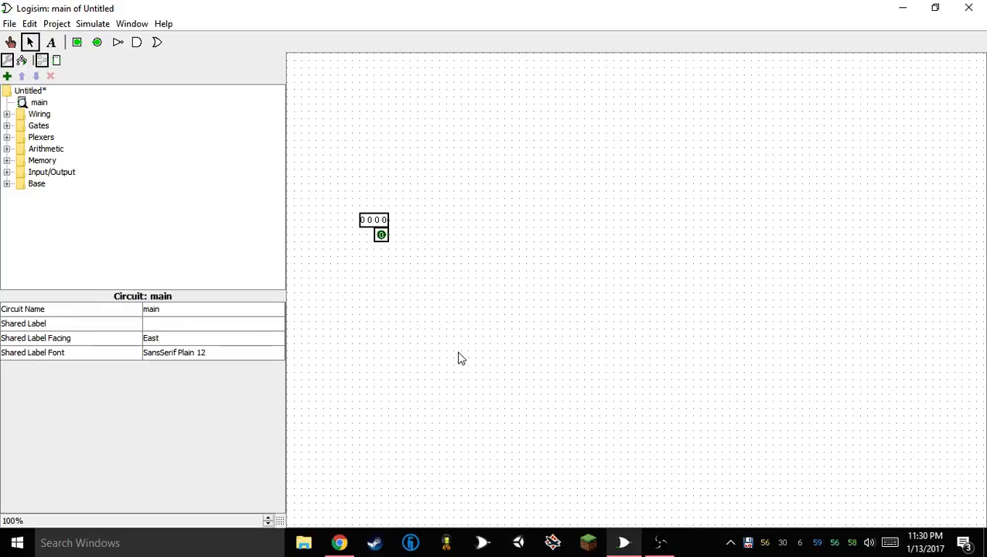
Label the four-bit input pin "Data"
{"action": "left_click", "coordinate": [379, 234]}
{"action": "left_click", "coordinate": [374, 218]}
{"action": "left_click", "coordinate": [175, 382]}
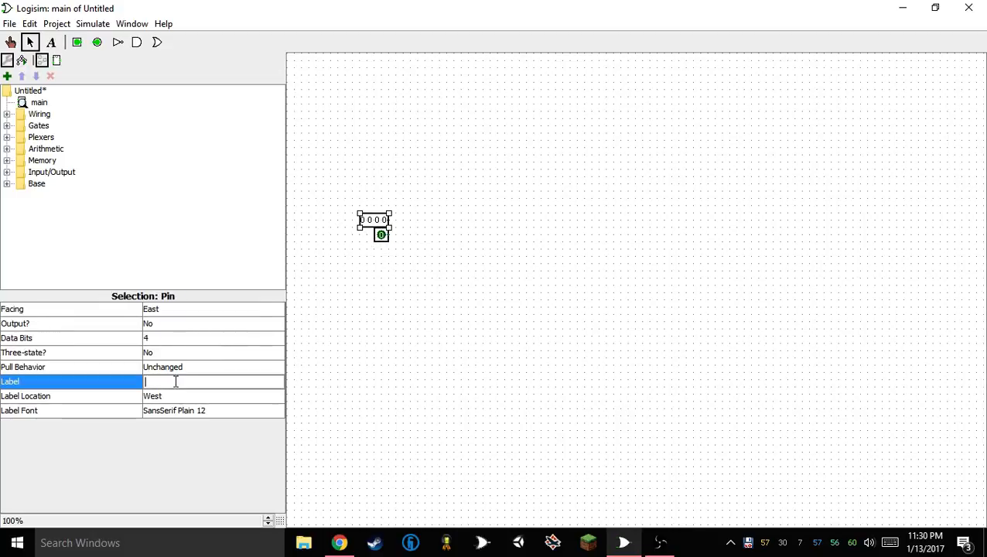
{"action": "type", "text": "Dat"}
{"action": "key", "text": "Return"}
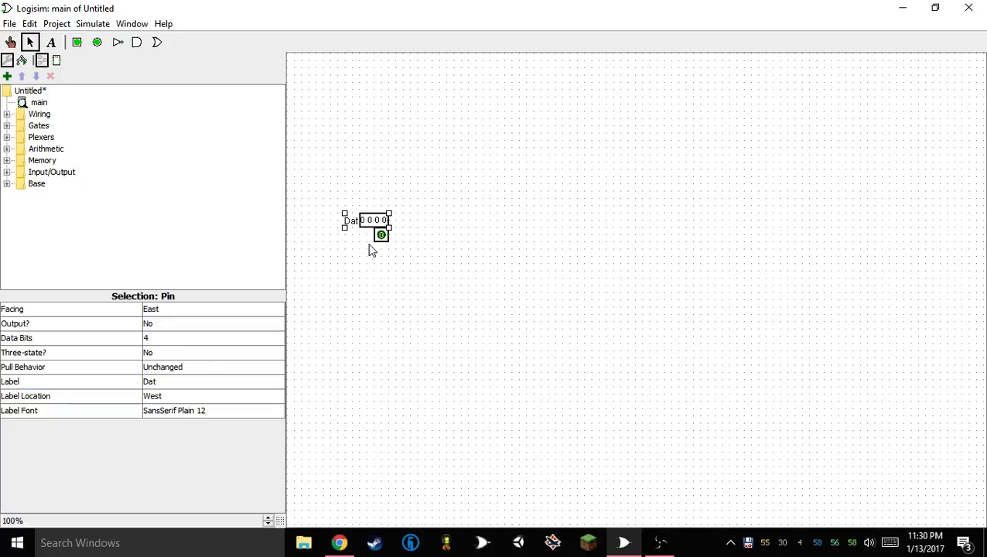
{"action": "left_click", "coordinate": [166, 382]}
{"action": "type", "text": "a"}
{"action": "key", "text": "Return"}
Label the one-bit input pin below Data "Set A"
{"action": "left_click", "coordinate": [381, 234]}
{"action": "left_click", "coordinate": [148, 383]}
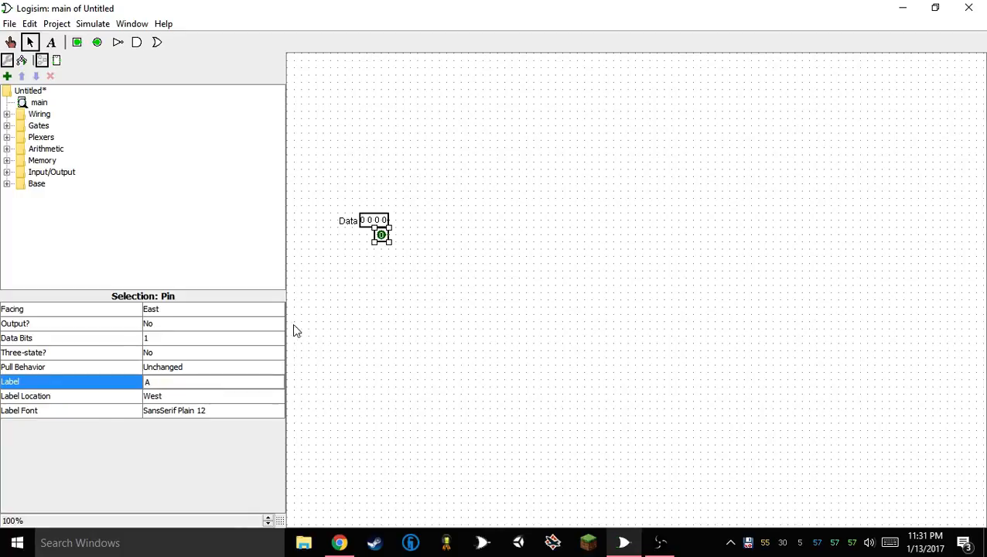
{"action": "key", "text": "Return"}
{"action": "left_click", "coordinate": [152, 381]}
{"action": "left_click", "coordinate": [368, 328]}
Duplicate the Set A pin twice, stacking both copies directly below it
{"action": "left_click", "coordinate": [382, 239]}
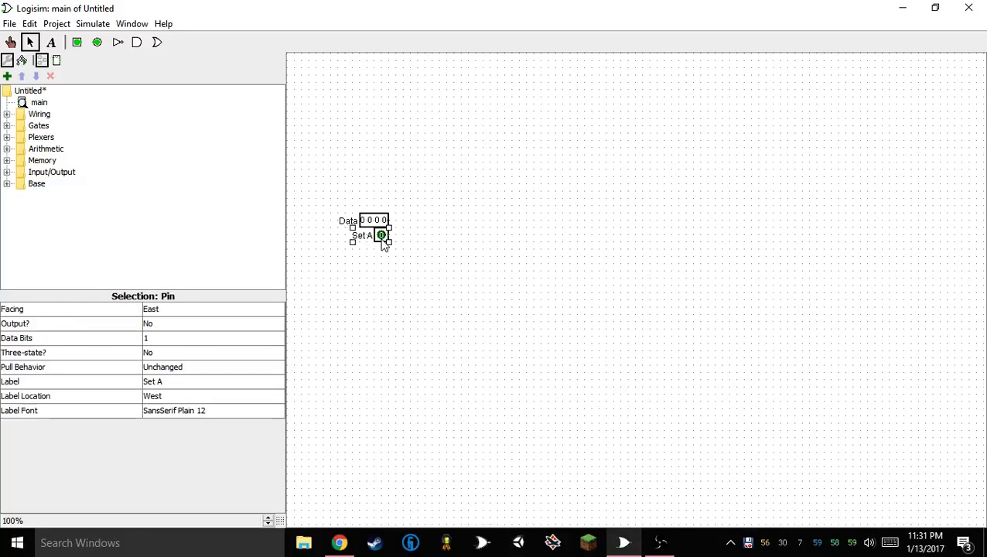
{"action": "key", "text": "ctrl+d"}
{"action": "left_click_drag", "start_coordinate": [385, 243], "coordinate": [380, 262]}
{"action": "key", "text": "ctrl+d"}
Relabel the middle Set A copy as "Set B" and the lowest copy as "Set O"
{"action": "left_click", "coordinate": [385, 246]}
{"action": "left_click", "coordinate": [162, 381]}
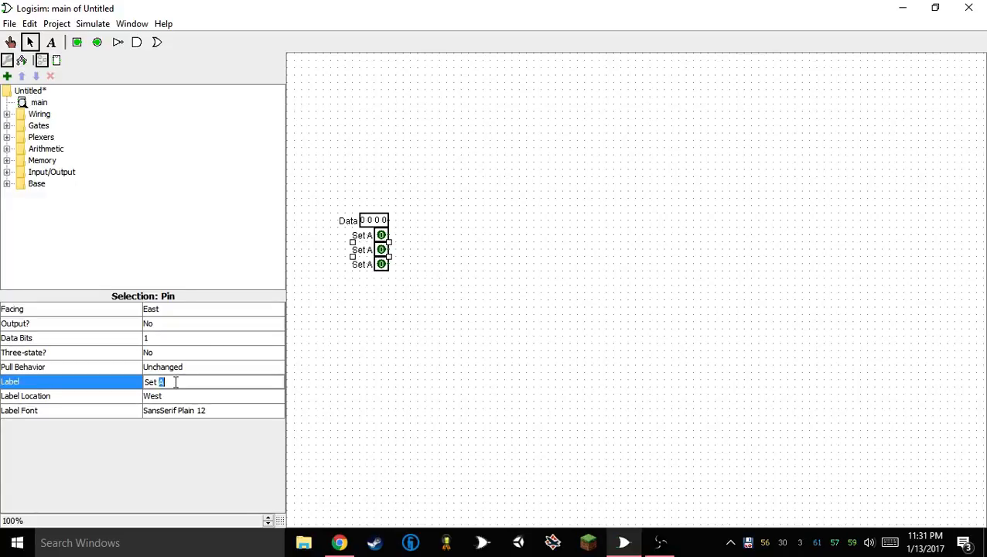
{"action": "type", "text": "B"}
{"action": "key", "text": "Return"}
{"action": "left_click", "coordinate": [358, 264]}
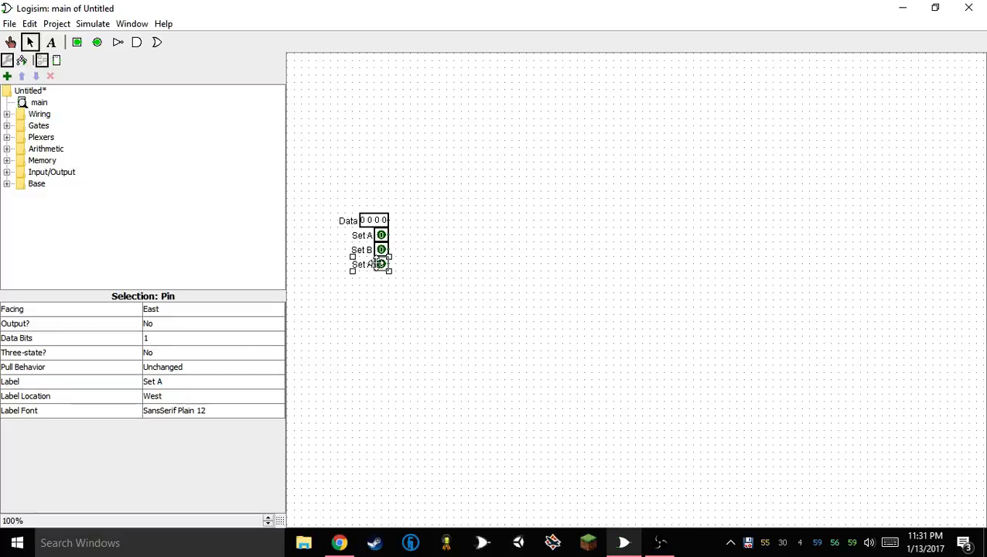
{"action": "left_click", "coordinate": [174, 382]}
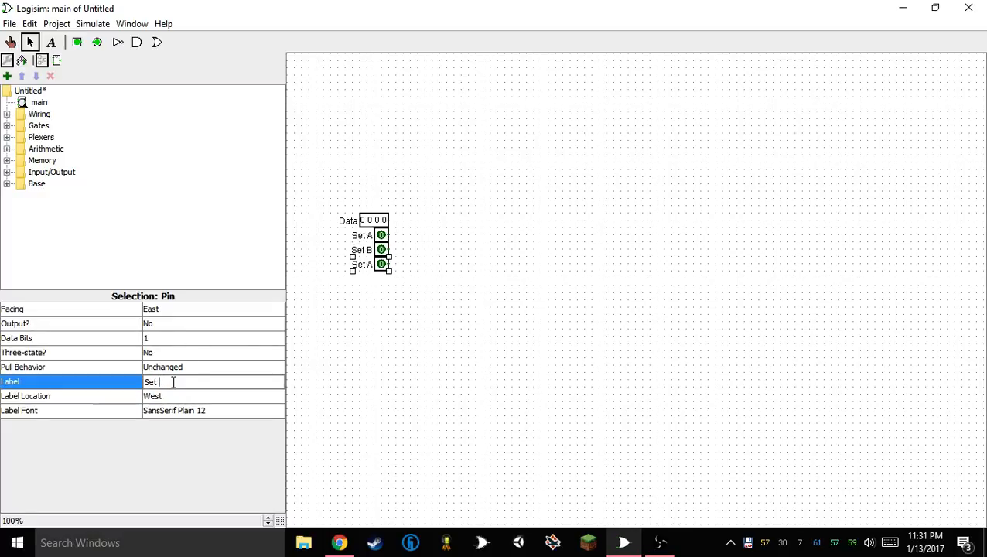
{"action": "type", "text": "O"}
{"action": "key", "text": "Return"}
{"action": "left_click", "coordinate": [646, 331]}
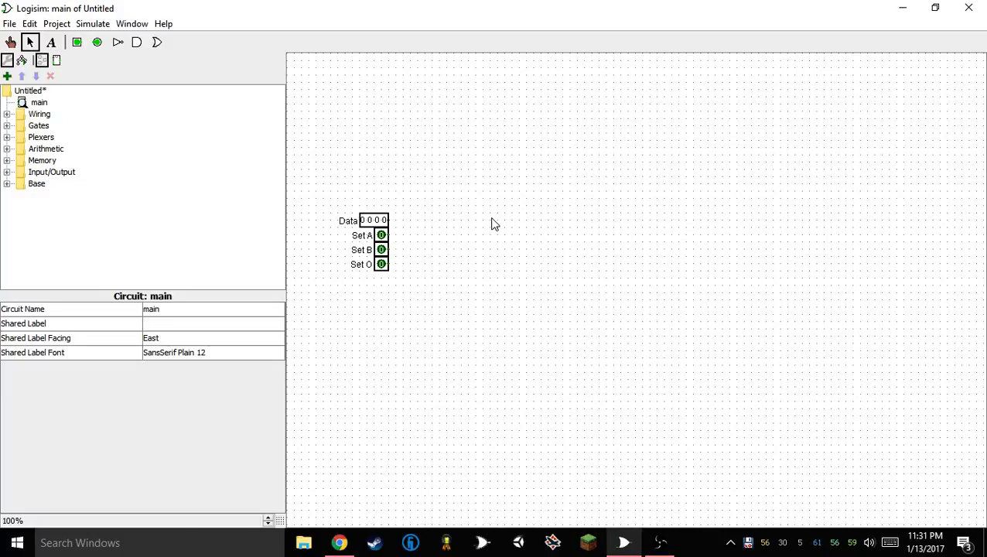
Place a four-bit output pin labelled "Output" to the right of the Data pin, level with it
{"action": "left_click", "coordinate": [97, 43]}
{"action": "left_click", "coordinate": [643, 220]}
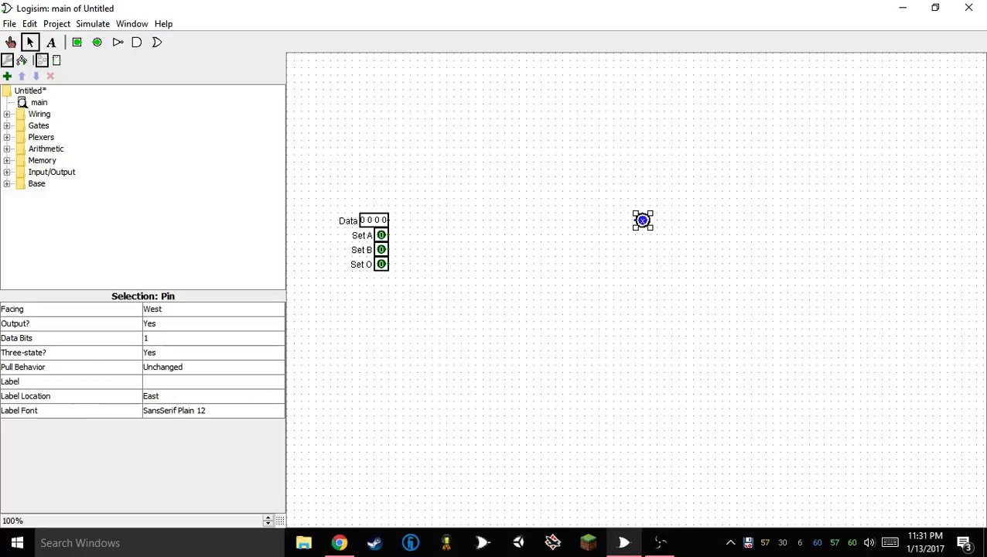
{"action": "left_click", "coordinate": [151, 340]}
{"action": "left_click", "coordinate": [161, 338]}
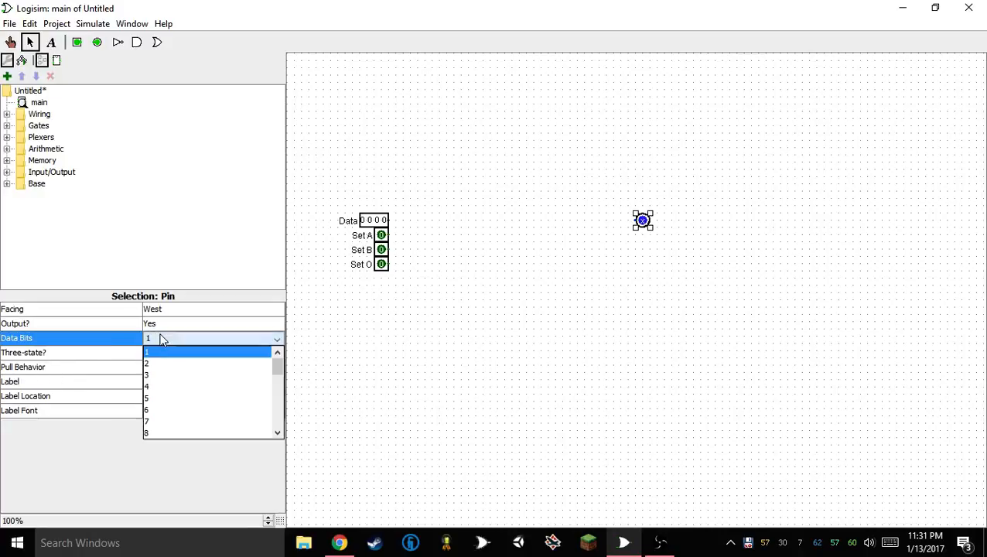
{"action": "left_click", "coordinate": [165, 386]}
{"action": "left_click", "coordinate": [169, 382]}
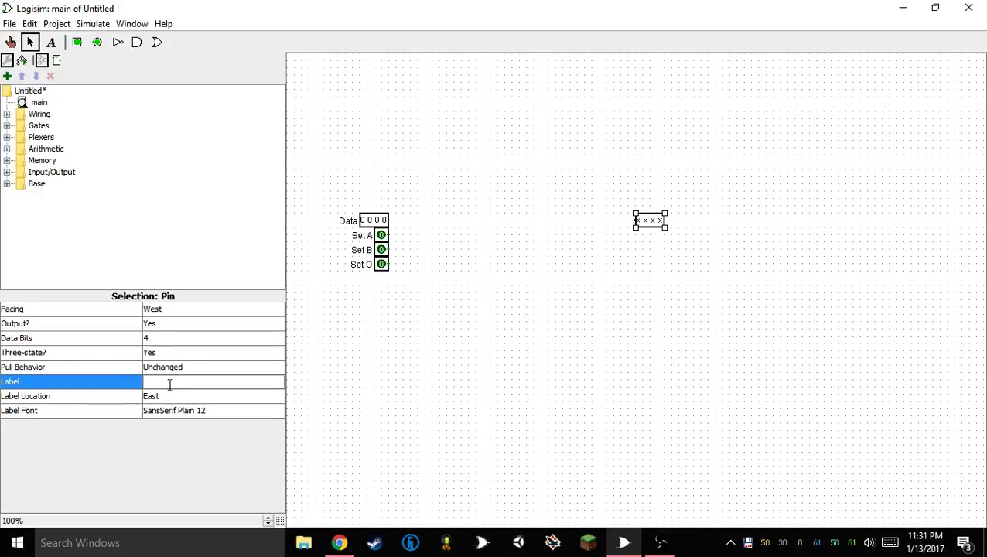
{"action": "type", "text": "Output"}
{"action": "left_click", "coordinate": [170, 393]}
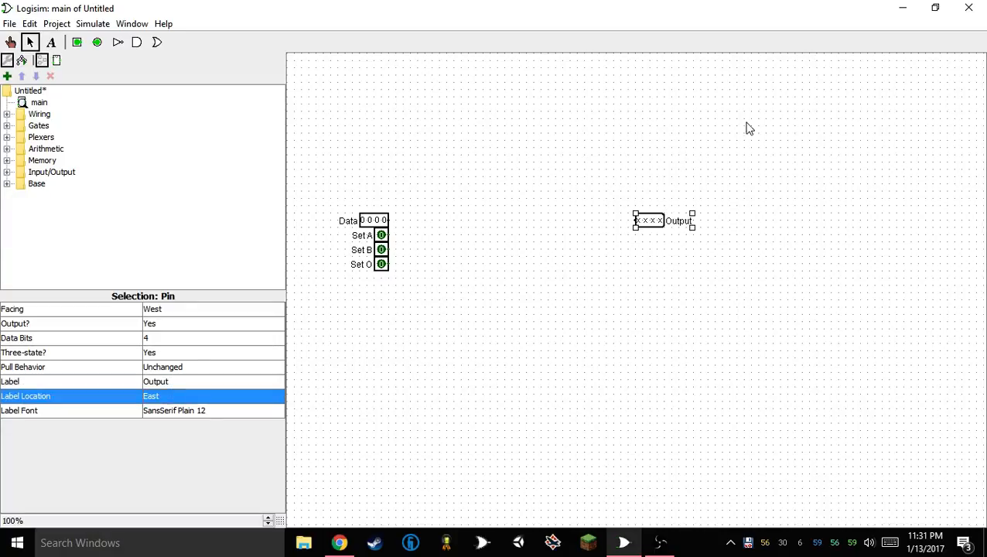
{"action": "left_click_drag", "start_coordinate": [648, 220], "coordinate": [466, 220]}
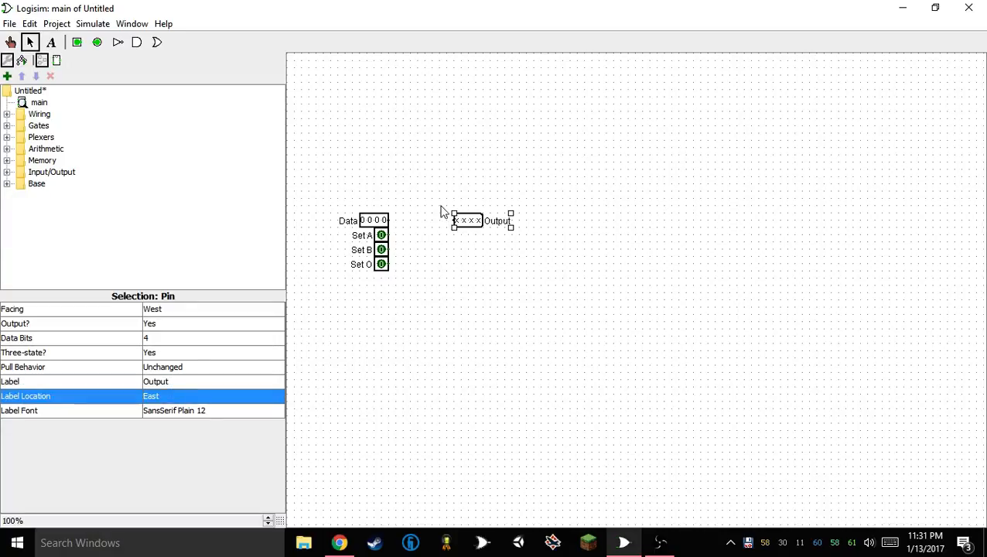
Add a one-bit input pin labelled "Reset" below Set O and move the Output pin farther right
{"action": "left_click", "coordinate": [77, 41]}
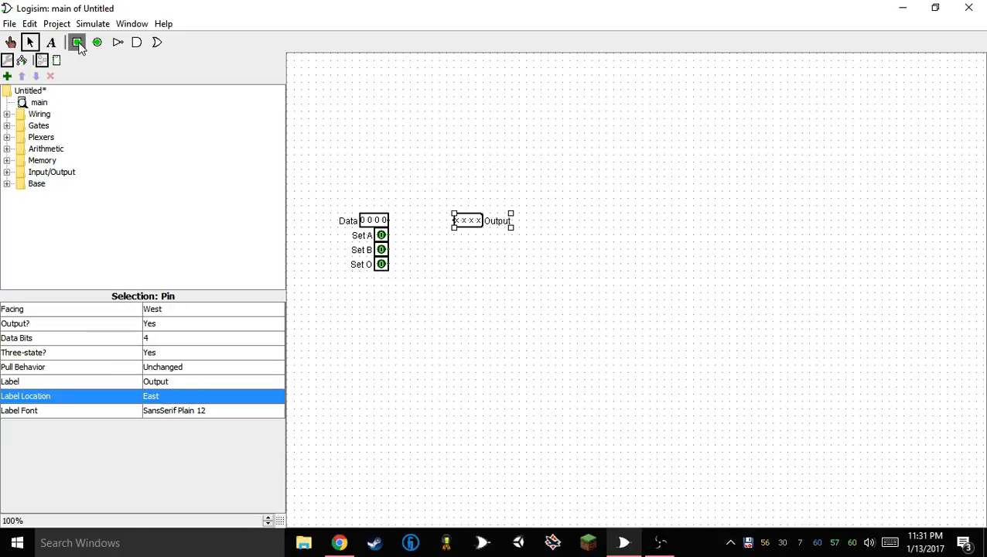
{"action": "left_click", "coordinate": [383, 278]}
{"action": "left_click", "coordinate": [193, 381]}
{"action": "type", "text": "Re"}
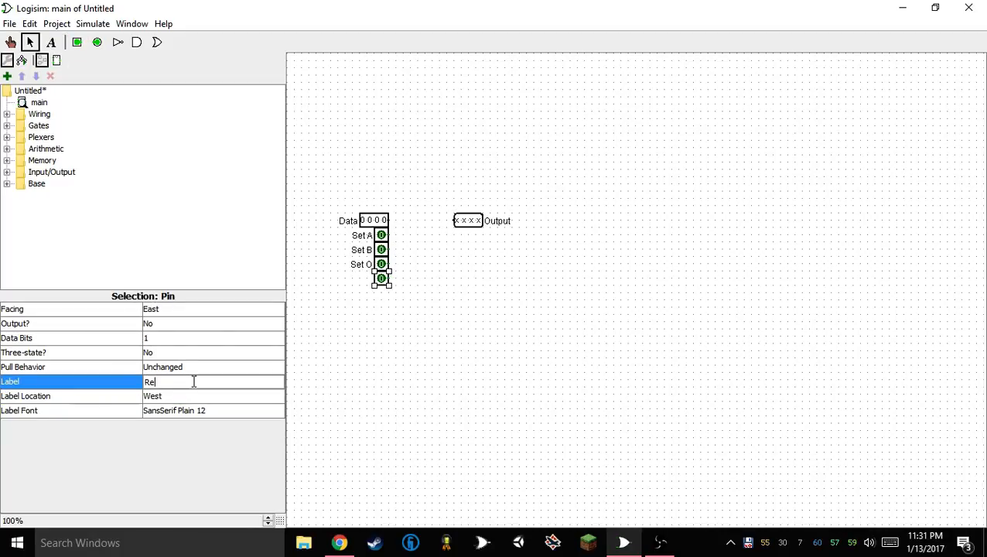
{"action": "type", "text": "set"}
{"action": "key", "text": "Return"}
{"action": "left_click", "coordinate": [416, 304]}
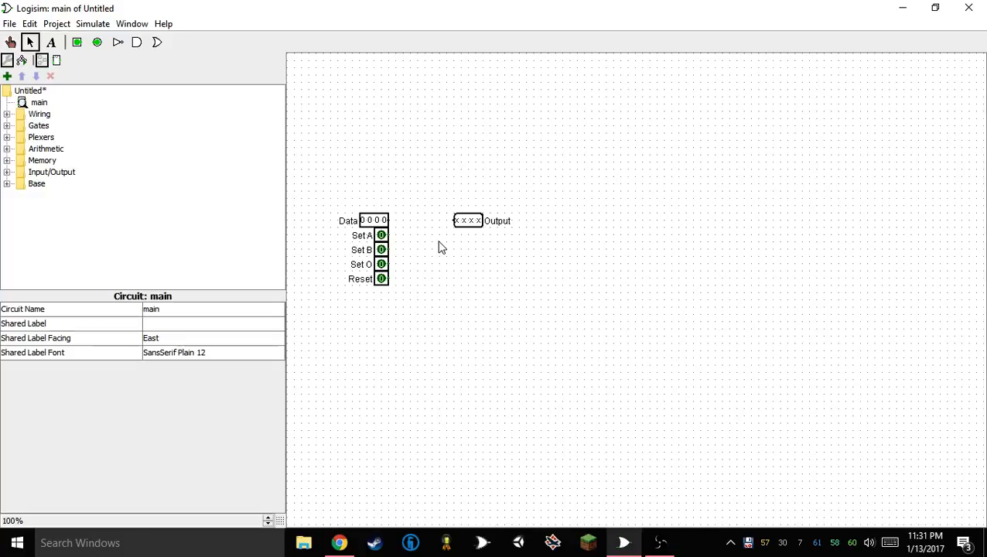
{"action": "left_click_drag", "start_coordinate": [469, 219], "coordinate": [657, 216]}
{"action": "left_click", "coordinate": [555, 293]}
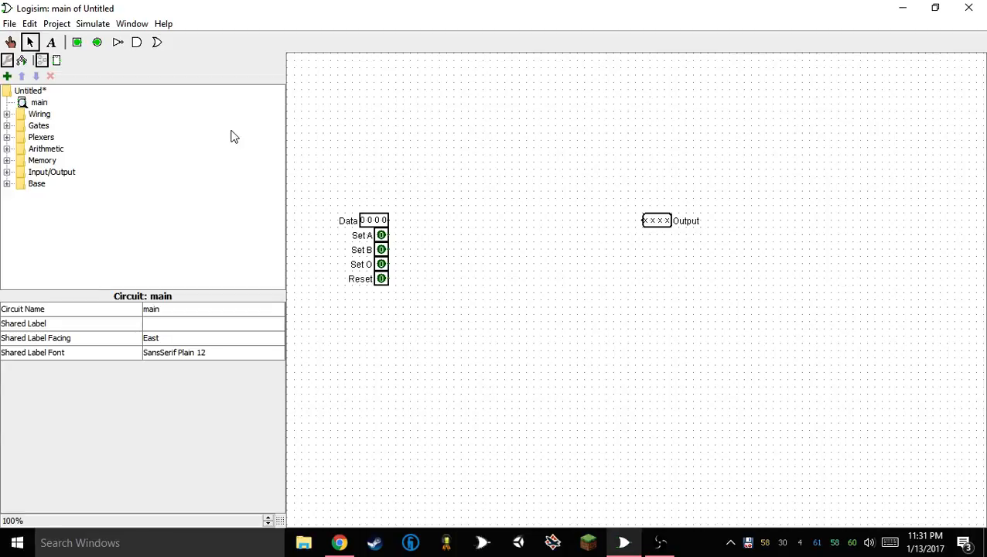
Place three Memory registers in an evenly spaced vertical column just right of the input pins
{"action": "left_click", "coordinate": [7, 126]}
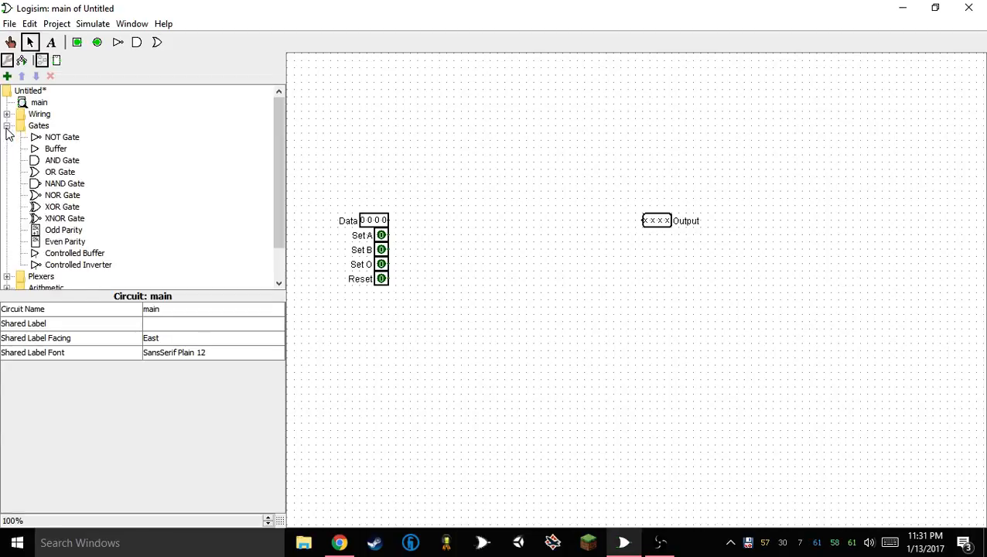
{"action": "left_click", "coordinate": [7, 127]}
{"action": "left_click", "coordinate": [7, 160]}
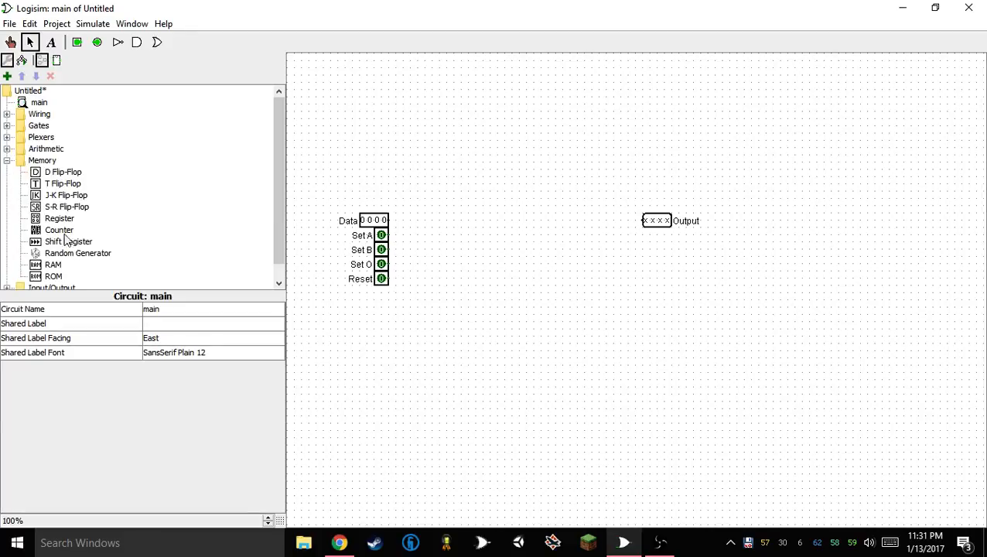
{"action": "left_click", "coordinate": [48, 219]}
{"action": "left_click", "coordinate": [445, 184]}
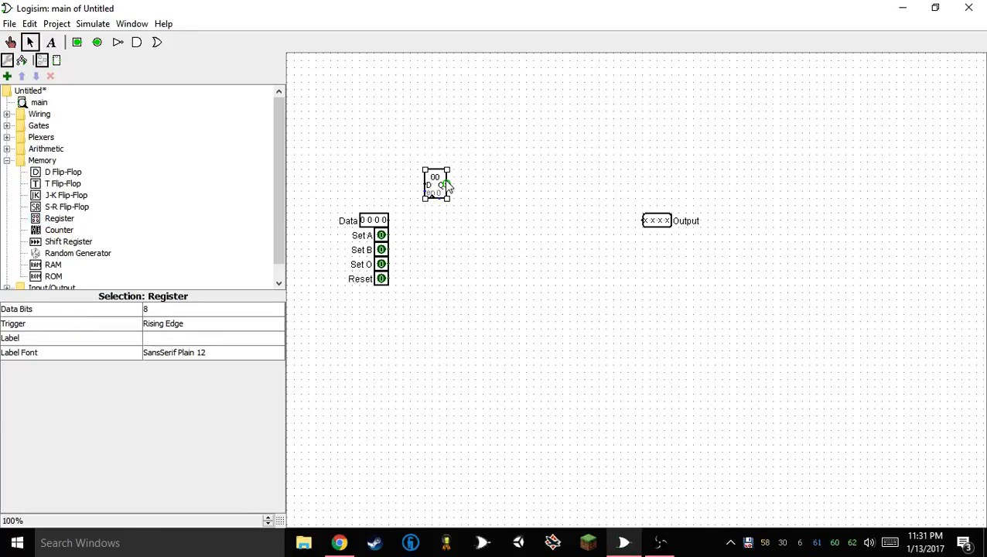
{"action": "key", "text": "ctrl+d"}
{"action": "left_click_drag", "start_coordinate": [438, 191], "coordinate": [434, 283]}
{"action": "key", "text": "ctrl+d"}
{"action": "left_click_drag", "start_coordinate": [476, 117], "coordinate": [397, 364]}
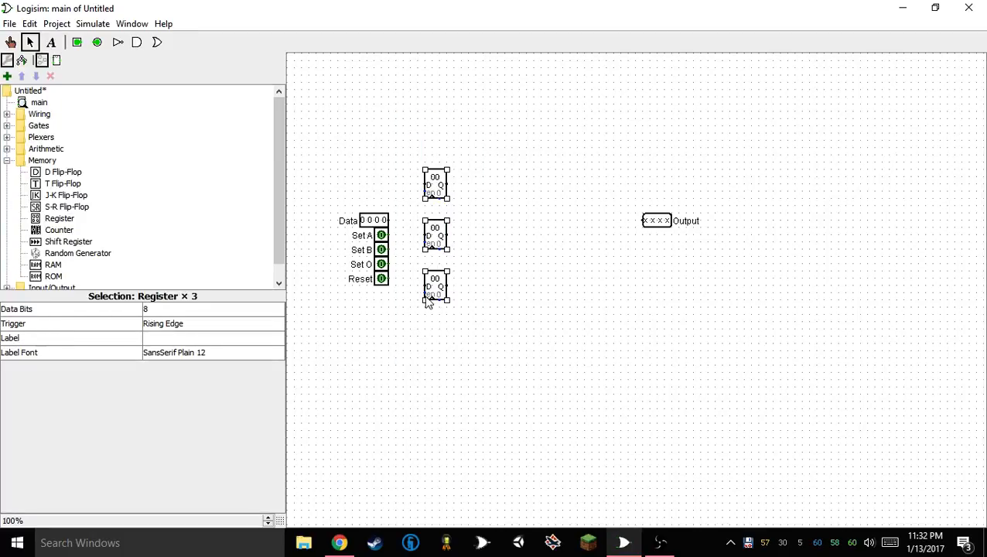
{"action": "left_click_drag", "start_coordinate": [430, 301], "coordinate": [442, 294]}
{"action": "left_click", "coordinate": [432, 362]}
Wire Reset to the clear inputs of all three registers and Set A, Set B and Set O to their clock inputs
{"action": "left_click_drag", "start_coordinate": [447, 256], "coordinate": [446, 311]}
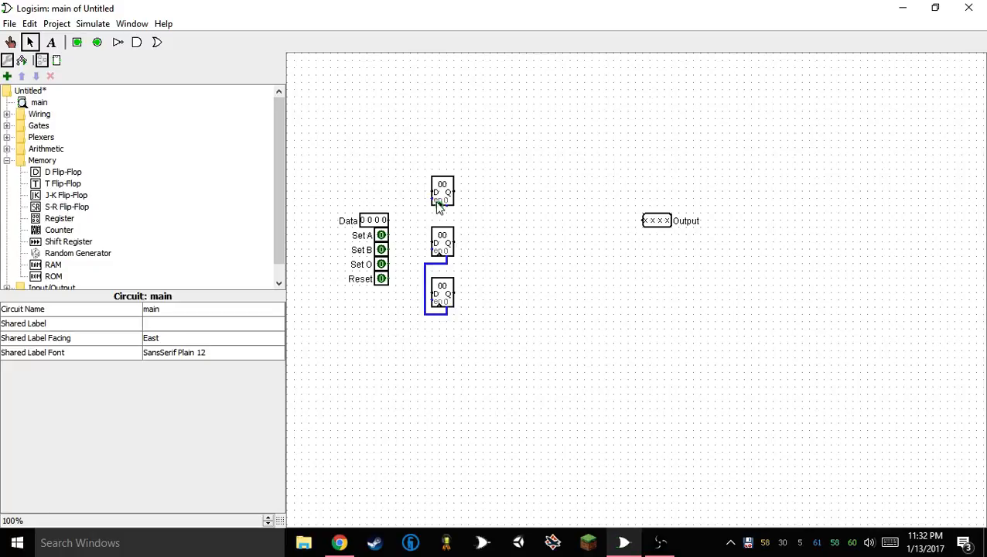
{"action": "mouse_move", "coordinate": [447, 206]}
{"action": "left_mouse_down"}
{"action": "mouse_move", "coordinate": [419, 216]}
{"action": "mouse_move", "coordinate": [427, 271]}
{"action": "mouse_move", "coordinate": [416, 283]}
{"action": "mouse_move", "coordinate": [424, 278]}
{"action": "left_mouse_up"}
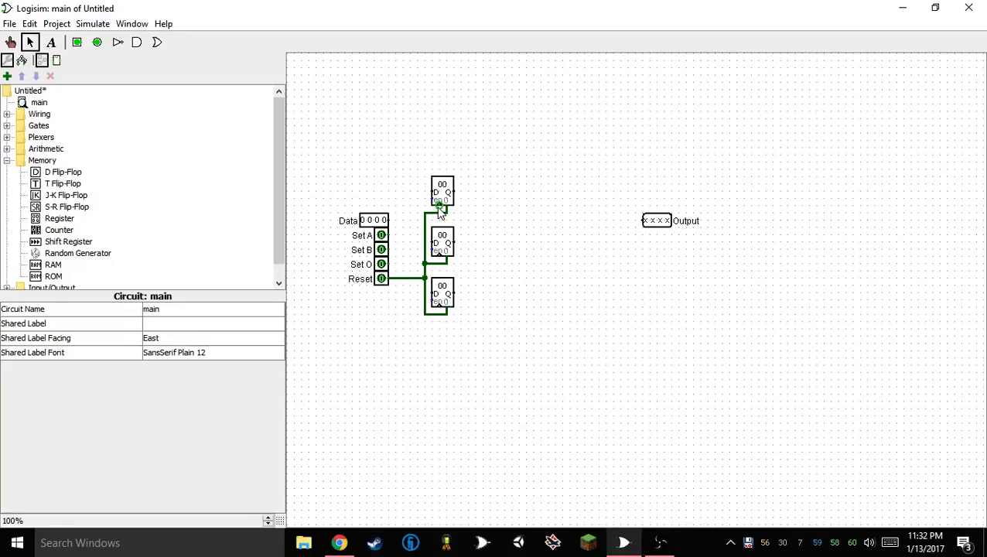
{"action": "mouse_move", "coordinate": [439, 207]}
{"action": "left_mouse_down"}
{"action": "mouse_move", "coordinate": [440, 229]}
{"action": "mouse_move", "coordinate": [402, 222]}
{"action": "mouse_move", "coordinate": [416, 225]}
{"action": "mouse_move", "coordinate": [416, 235]}
{"action": "mouse_move", "coordinate": [389, 234]}
{"action": "mouse_move", "coordinate": [439, 270]}
{"action": "left_mouse_up"}
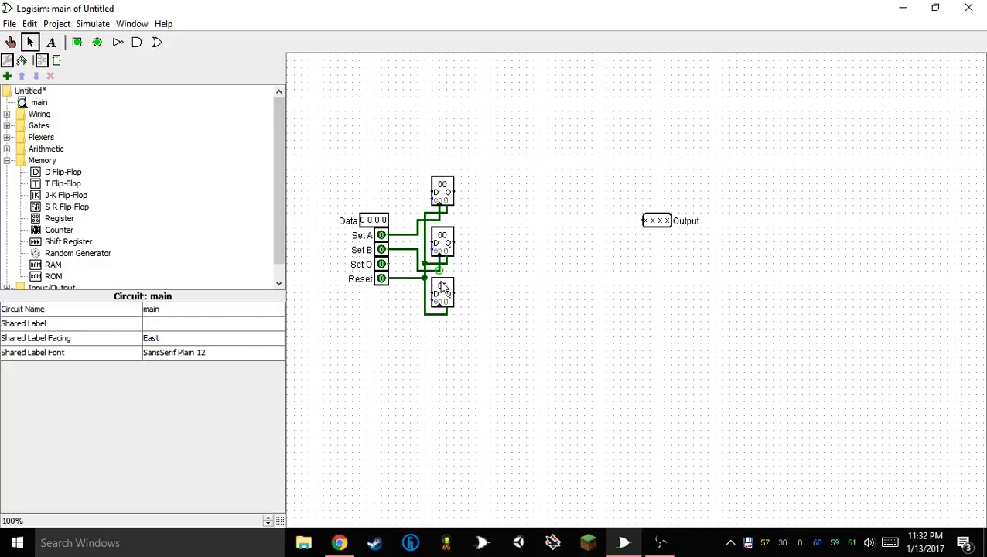
{"action": "left_click_drag", "start_coordinate": [443, 309], "coordinate": [389, 264]}
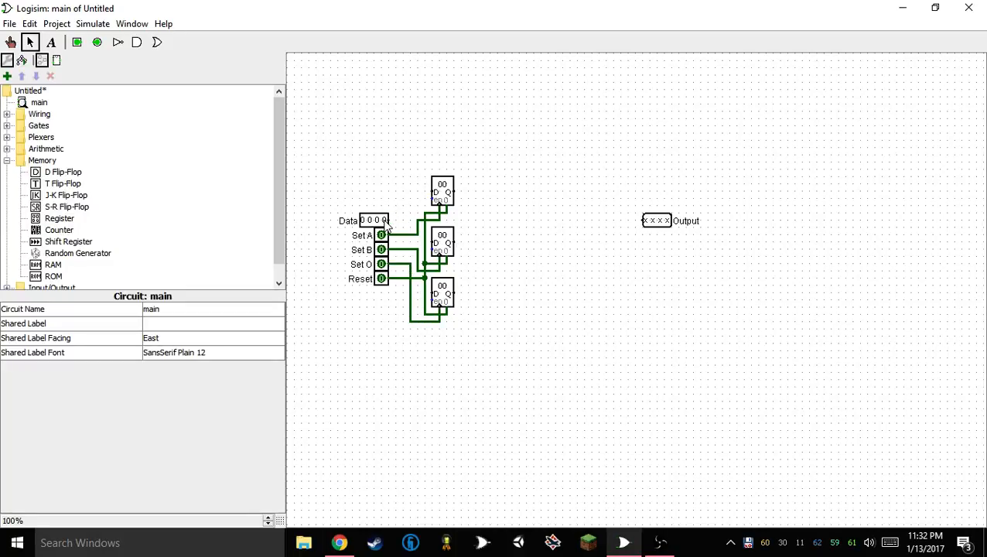
Shift the vertical wire segments of the Set A, Set B and Set O connections left to free space beside the registers
{"action": "left_click", "coordinate": [411, 301]}
{"action": "left_click_drag", "start_coordinate": [410, 299], "coordinate": [403, 298]}
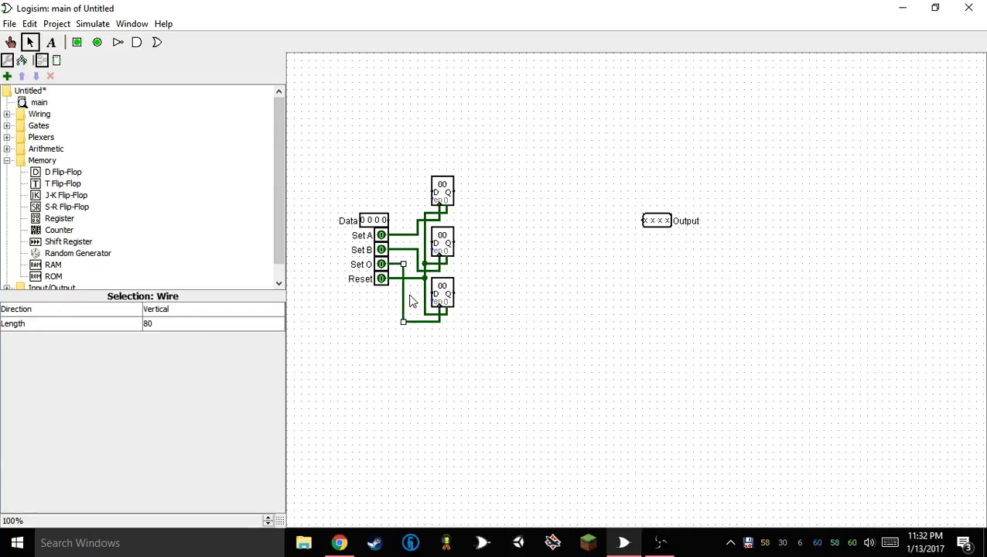
{"action": "left_click", "coordinate": [412, 299]}
{"action": "left_click_drag", "start_coordinate": [418, 263], "coordinate": [410, 227]}
{"action": "left_click", "coordinate": [477, 200]}
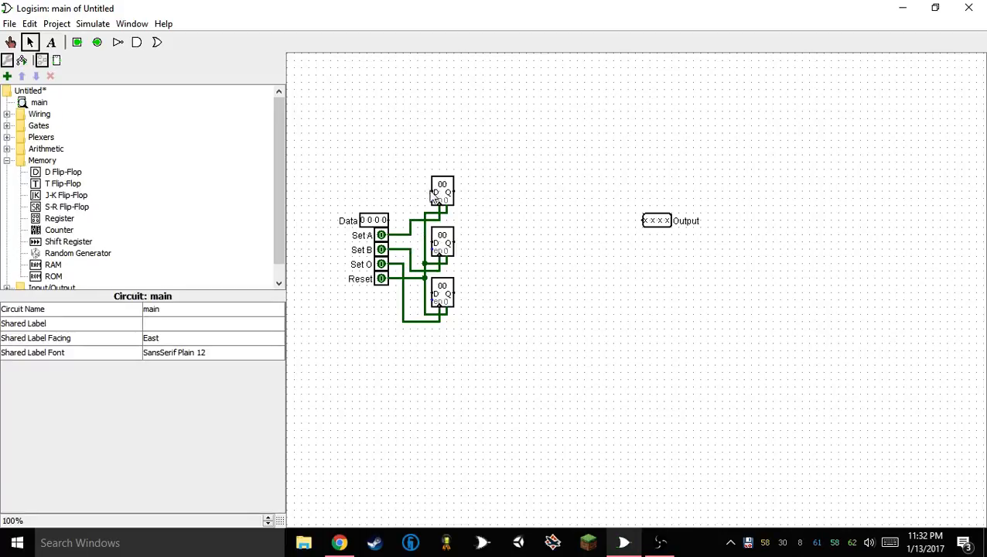
Connect the Data pin to the D inputs of all three registers
{"action": "mouse_move", "coordinate": [431, 191]}
{"action": "left_mouse_down"}
{"action": "mouse_move", "coordinate": [419, 194]}
{"action": "mouse_move", "coordinate": [415, 267]}
{"action": "mouse_move", "coordinate": [420, 247]}
{"action": "mouse_move", "coordinate": [438, 299]}
{"action": "left_mouse_up"}
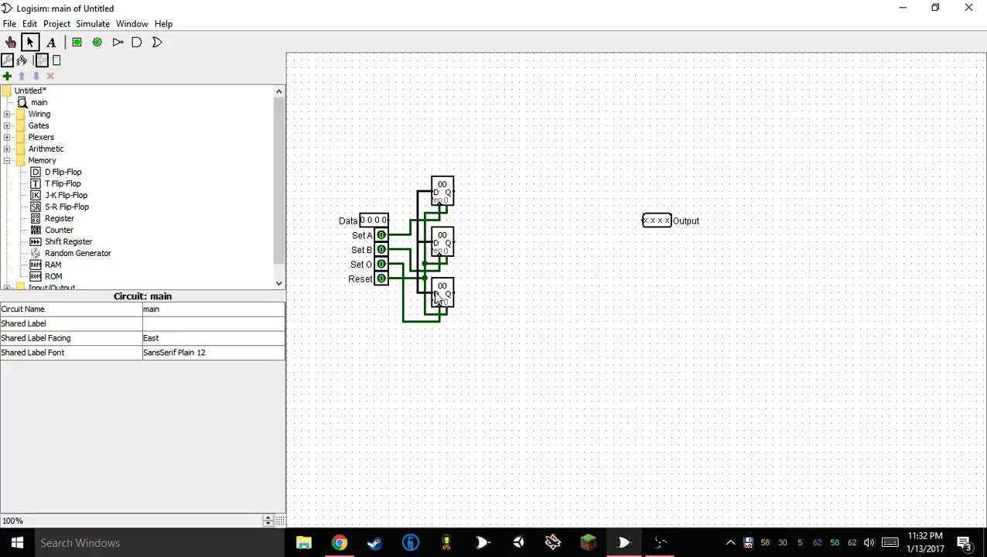
{"action": "left_click_drag", "start_coordinate": [388, 220], "coordinate": [418, 221]}
Set the data bits of all three registers to 4
{"action": "left_click_drag", "start_coordinate": [465, 138], "coordinate": [427, 319]}
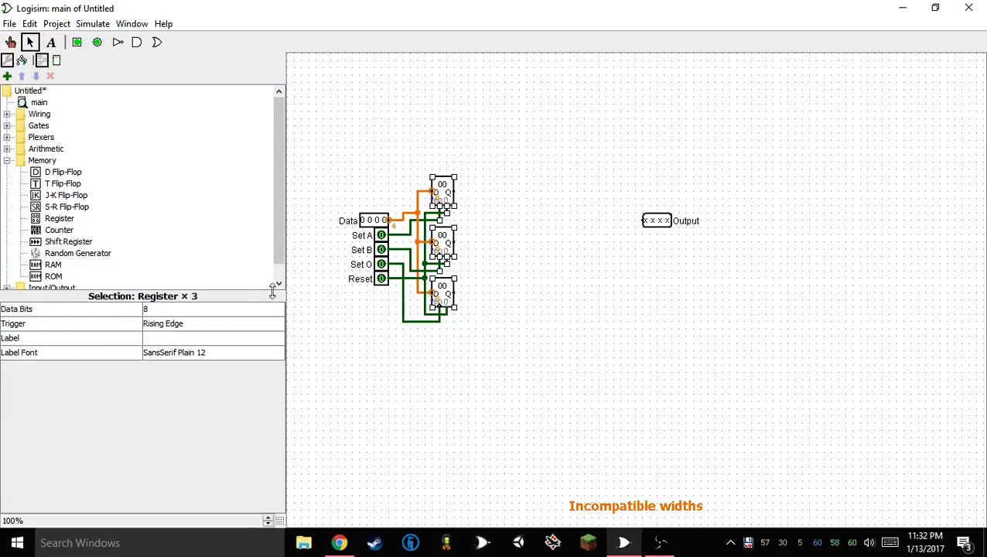
{"action": "left_click", "coordinate": [155, 309]}
{"action": "scroll", "coordinate": [158, 341], "scroll_direction": "up", "scroll_amount": 3}
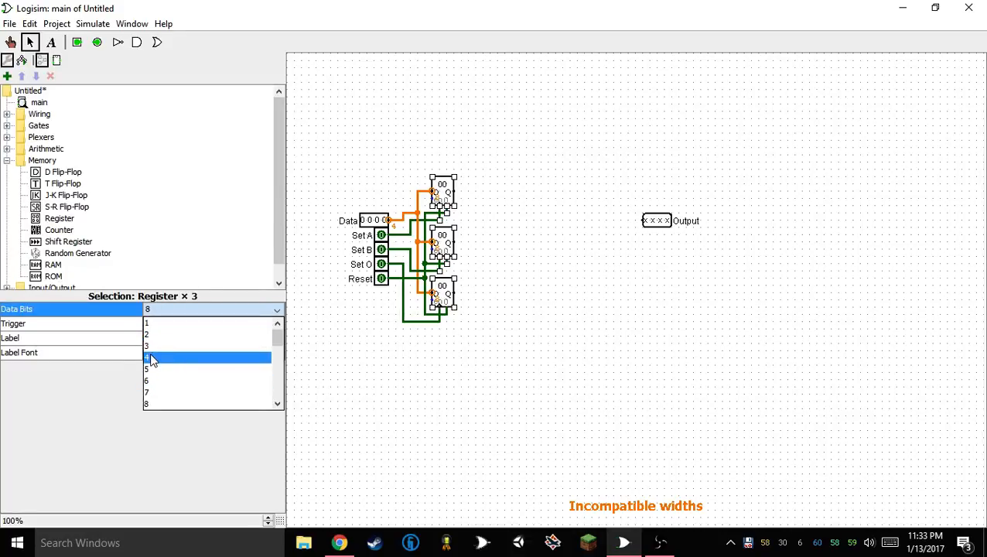
{"action": "left_click", "coordinate": [152, 358]}
{"action": "left_click", "coordinate": [606, 306]}
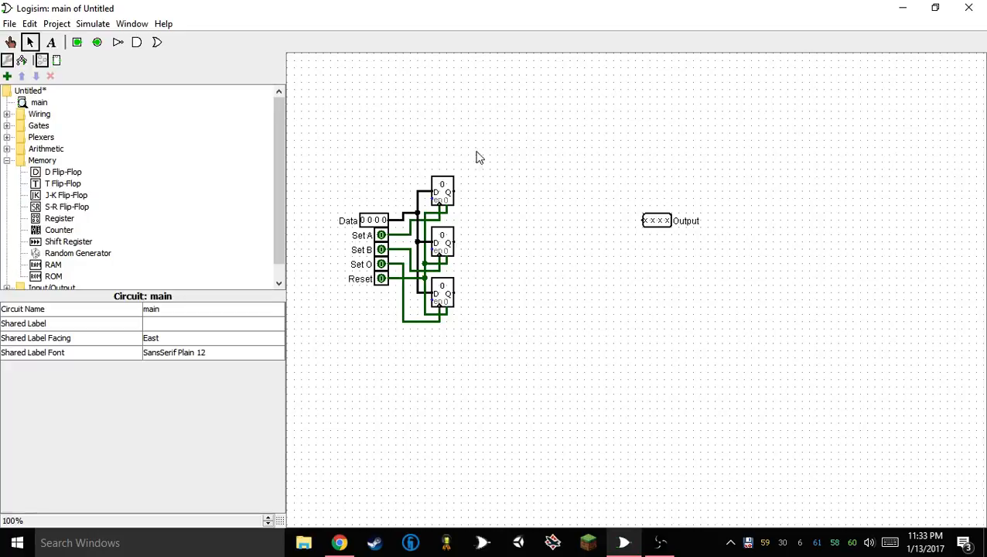
{"action": "left_click_drag", "start_coordinate": [487, 123], "coordinate": [312, 383]}
{"action": "left_click", "coordinate": [361, 357]}
{"action": "left_click", "coordinate": [51, 42]}
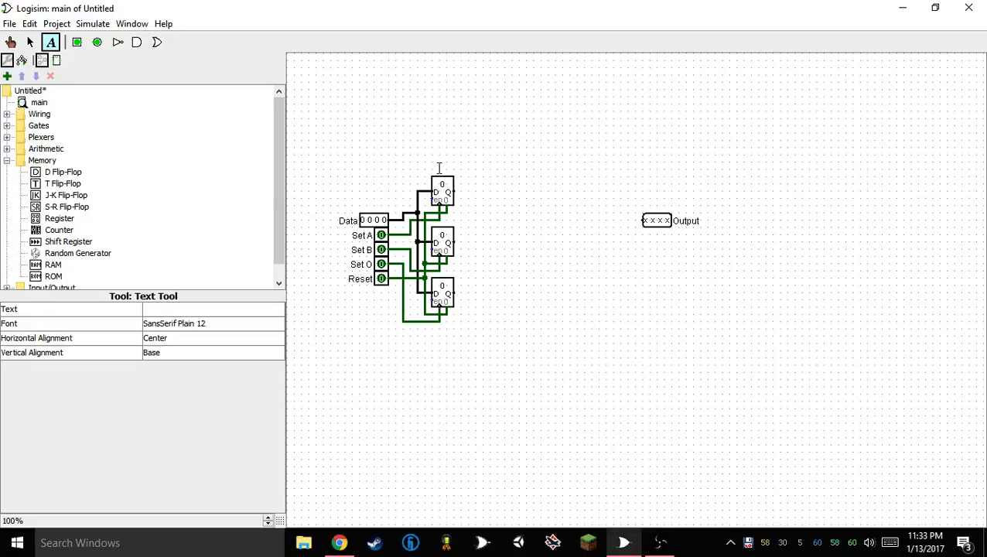
{"action": "left_click", "coordinate": [441, 162]}
{"action": "type", "text": "A"}
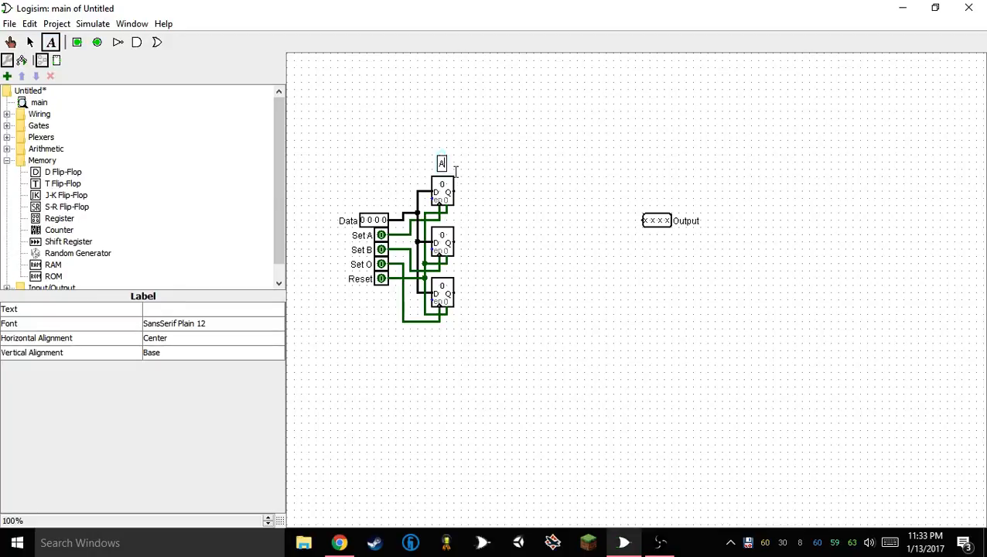
{"action": "left_click", "coordinate": [453, 216]}
{"action": "left_click", "coordinate": [30, 42]}
{"action": "left_click", "coordinate": [441, 164]}
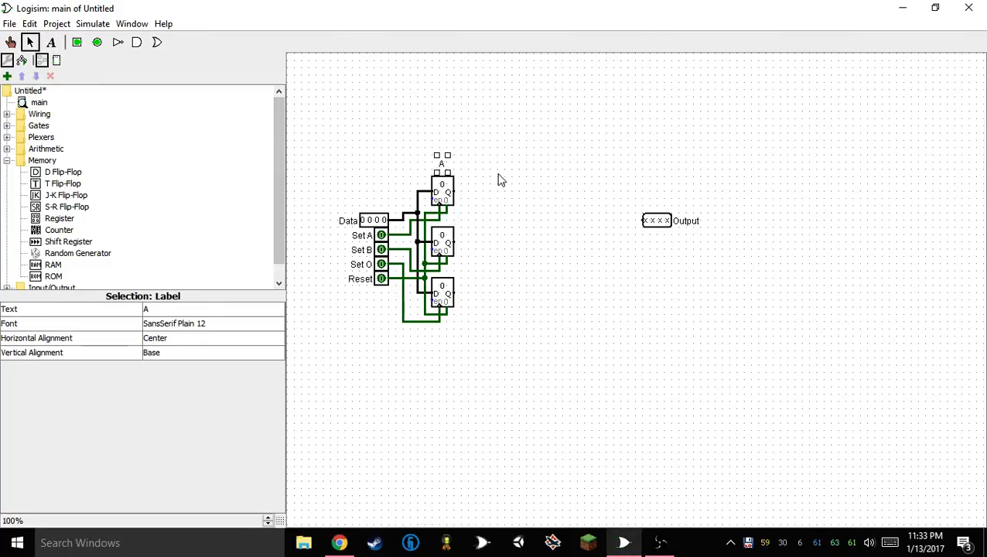
{"action": "key", "text": "Delete"}
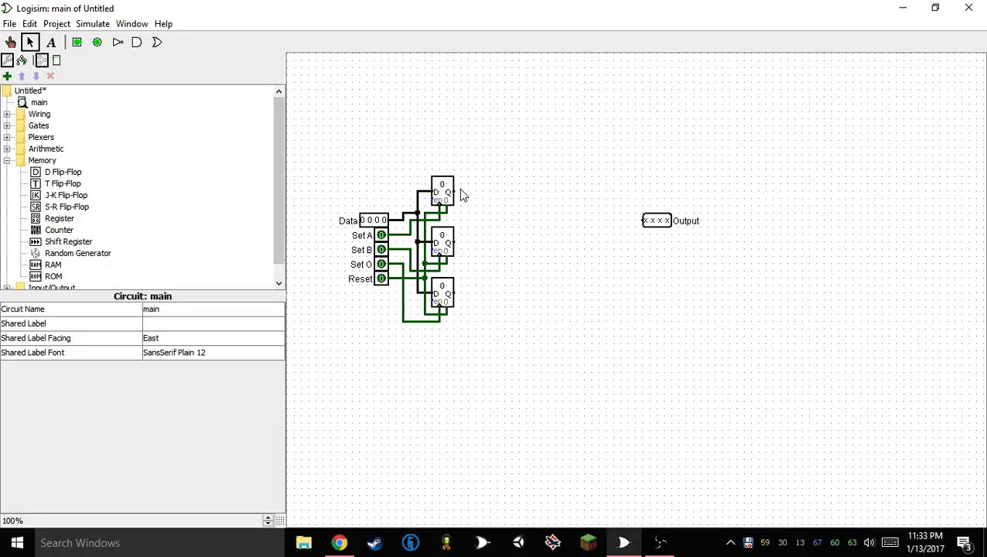
Wire the Q outputs of the upper two registers to two long parallel vertical lines just right of the registers
{"action": "mouse_move", "coordinate": [457, 194]}
{"action": "left_mouse_down"}
{"action": "mouse_move", "coordinate": [470, 191]}
{"action": "mouse_move", "coordinate": [470, 149]}
{"action": "left_mouse_up"}
{"action": "left_click_drag", "start_coordinate": [471, 198], "coordinate": [467, 449]}
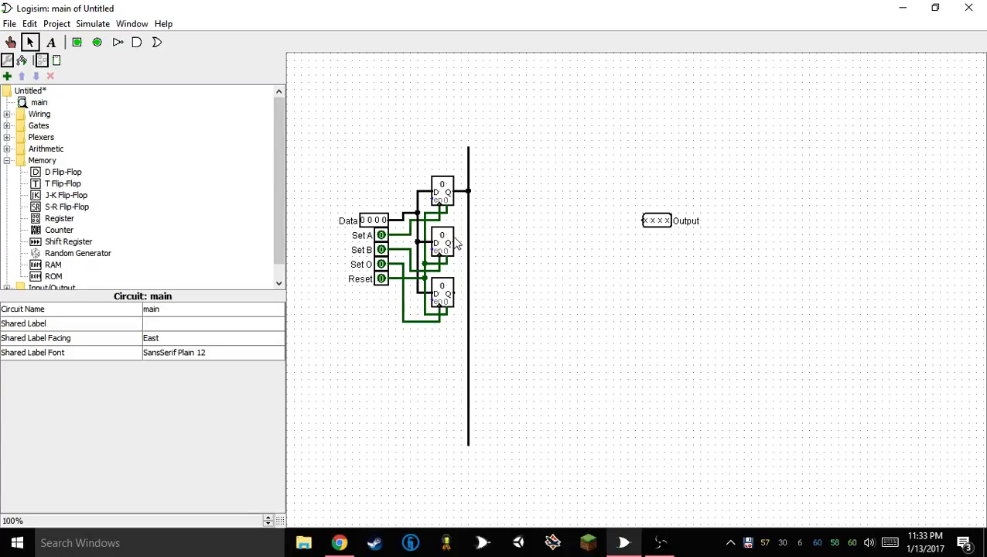
{"action": "left_click_drag", "start_coordinate": [456, 242], "coordinate": [477, 150]}
{"action": "left_click_drag", "start_coordinate": [478, 247], "coordinate": [471, 474]}
{"action": "left_click_drag", "start_coordinate": [469, 149], "coordinate": [476, 82]}
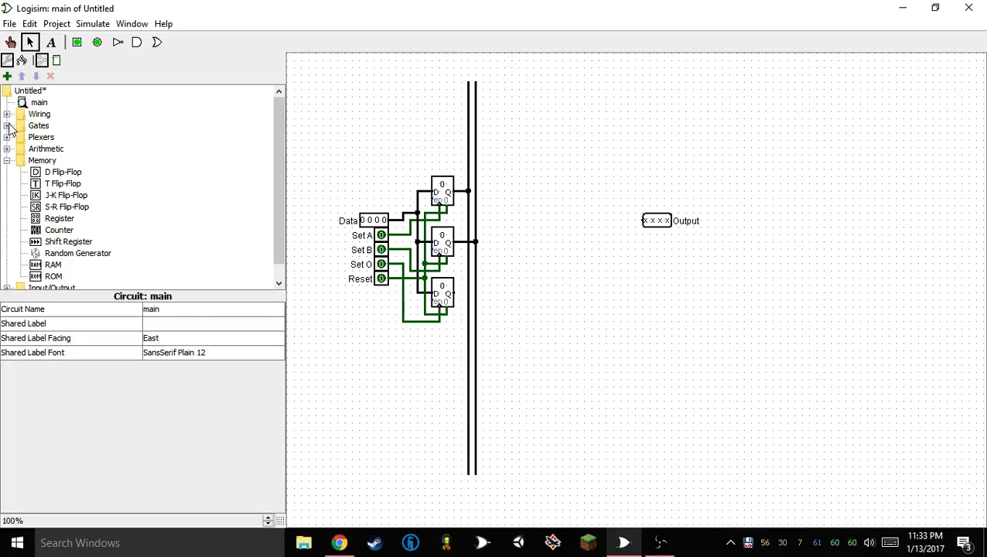
{"action": "left_click", "coordinate": [157, 43]}
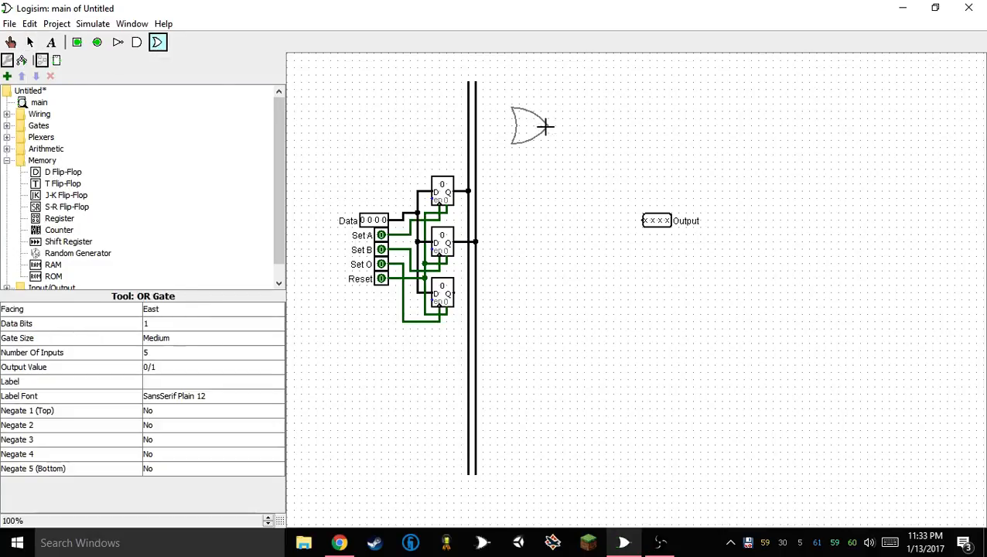
{"action": "left_click", "coordinate": [527, 104]}
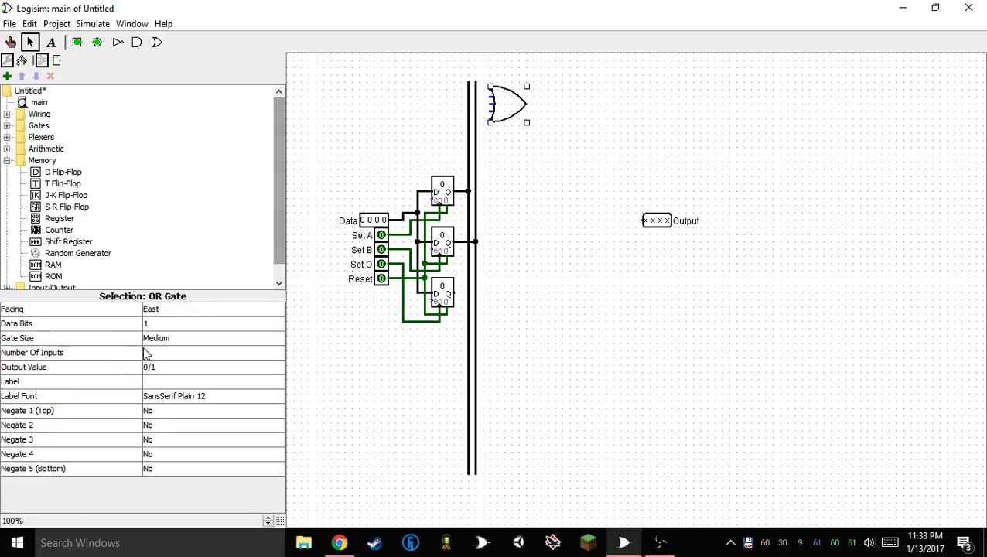
{"action": "key", "text": "Delete"}
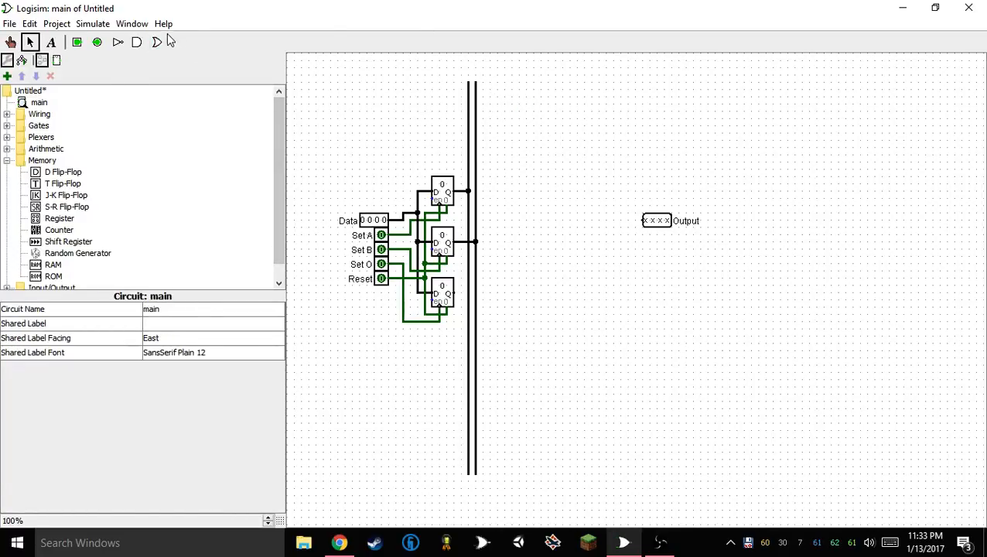
Set the OR gate tool's defaults to 2 inputs and Narrow gate size
{"action": "left_click", "coordinate": [162, 41]}
{"action": "left_click", "coordinate": [169, 353]}
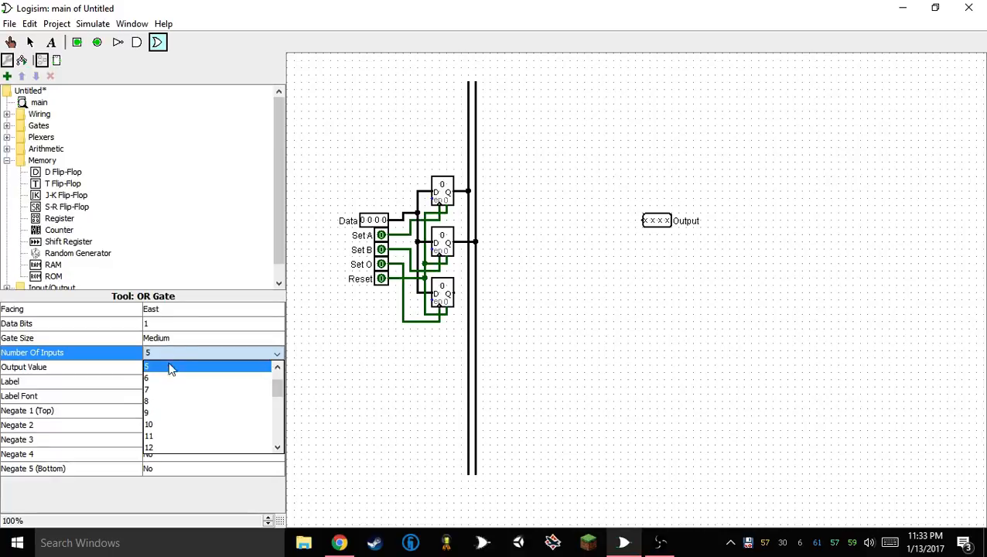
{"action": "left_click", "coordinate": [153, 369]}
{"action": "left_click", "coordinate": [162, 324]}
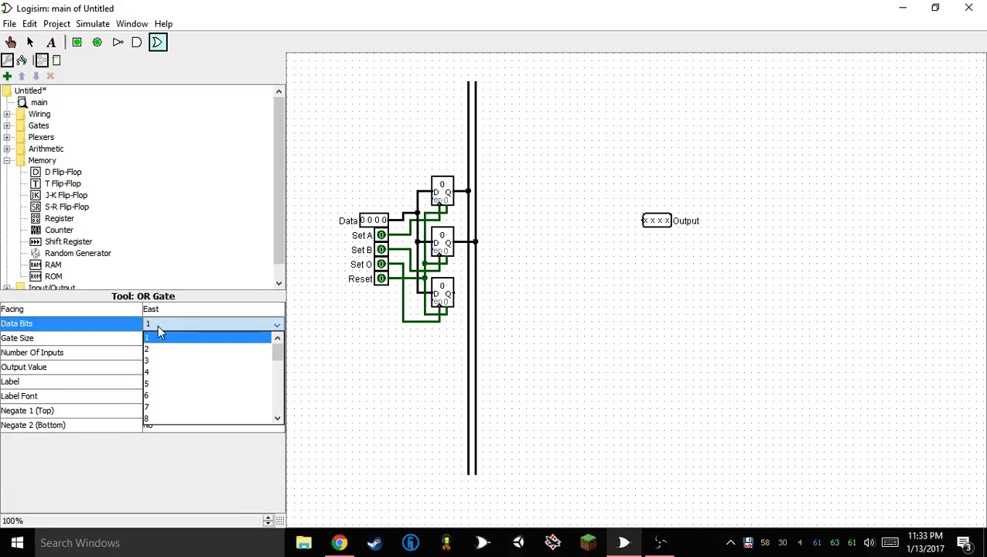
{"action": "left_click", "coordinate": [158, 338]}
{"action": "left_click", "coordinate": [163, 338]}
{"action": "left_click", "coordinate": [162, 349]}
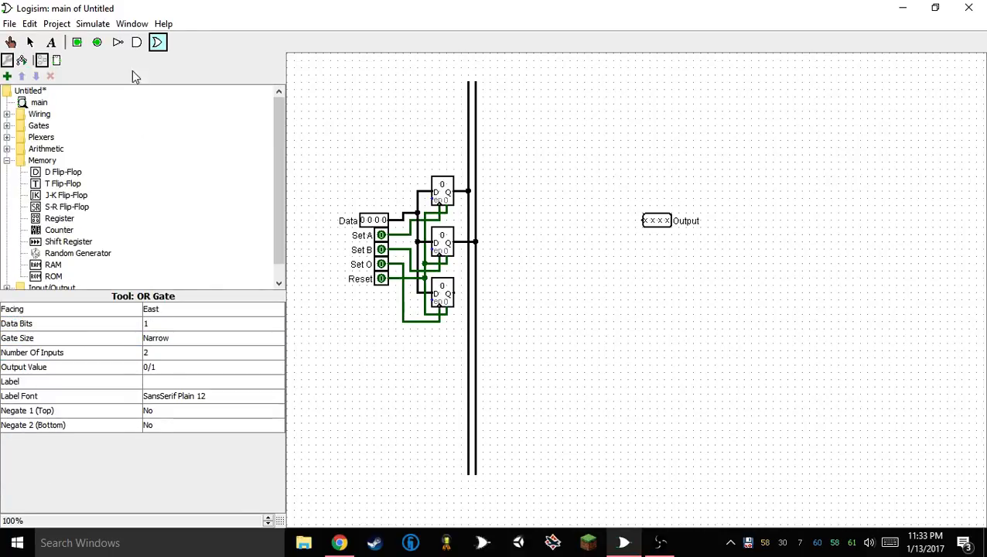
Set the AND gate tool's defaults to 2 inputs and Narrow gate size
{"action": "left_click", "coordinate": [137, 41]}
{"action": "left_click", "coordinate": [155, 353]}
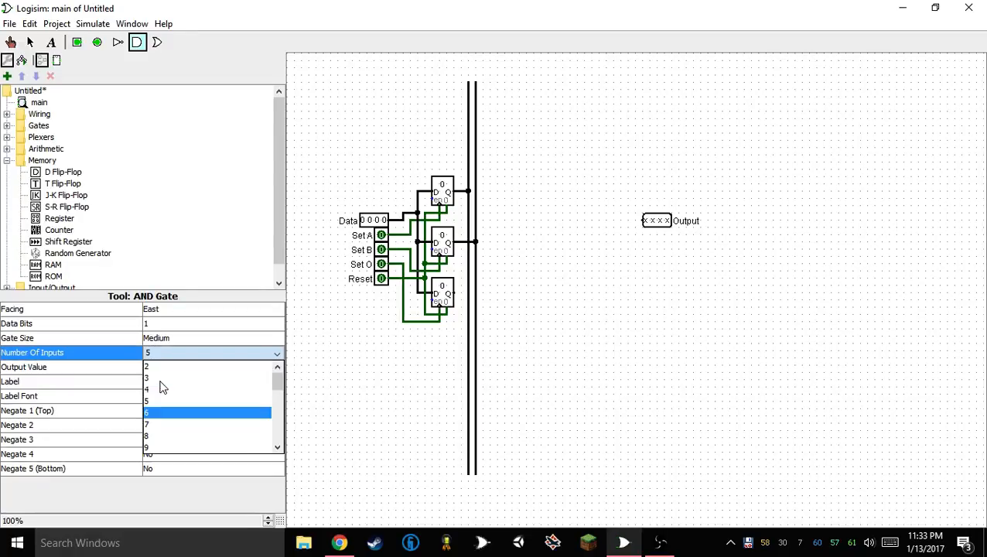
{"action": "left_click", "coordinate": [154, 367]}
{"action": "left_click", "coordinate": [159, 338]}
{"action": "left_click", "coordinate": [154, 353]}
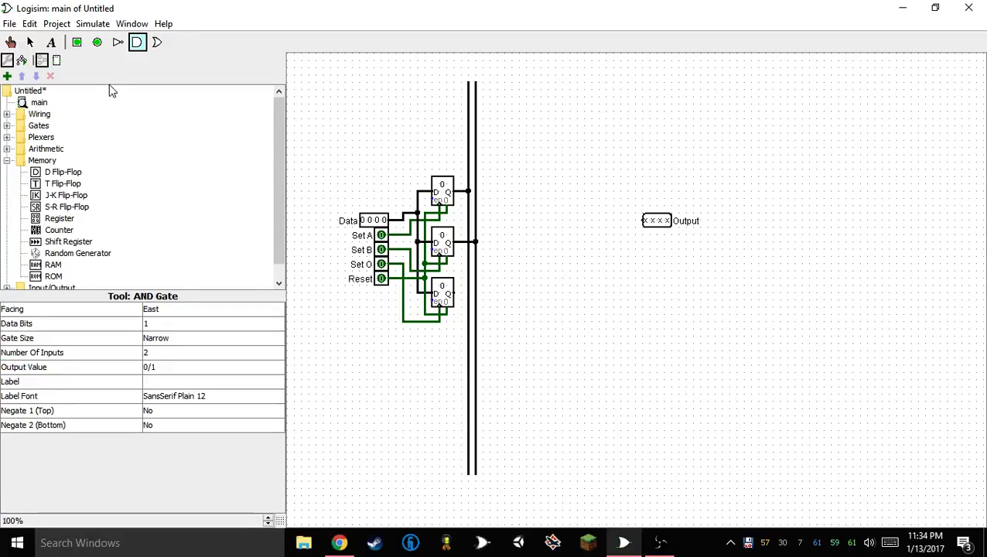
Set the NOT gate tool's defaults to 2 data bits and Narrow gate size
{"action": "left_click", "coordinate": [118, 42]}
{"action": "left_click", "coordinate": [158, 324]}
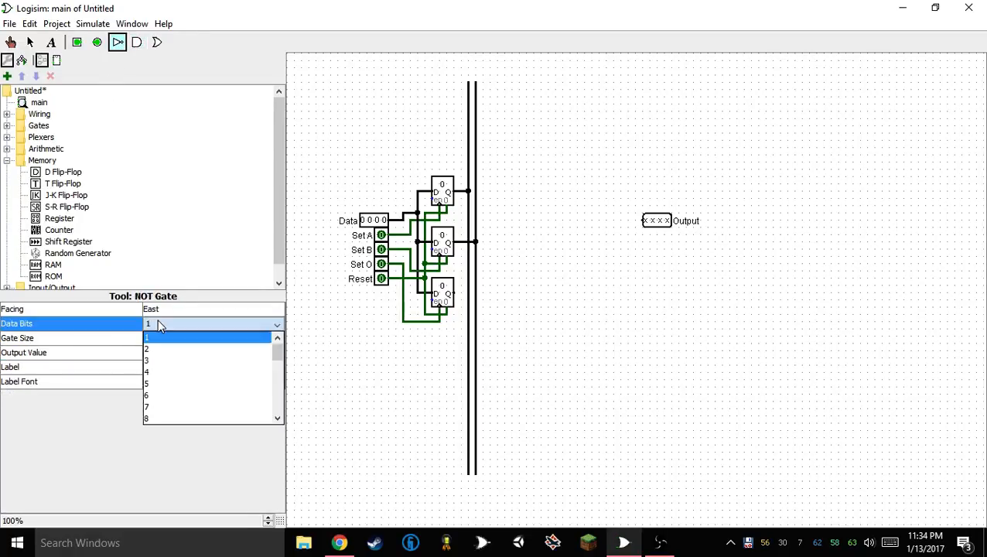
{"action": "left_click", "coordinate": [159, 349]}
{"action": "left_click", "coordinate": [160, 338]}
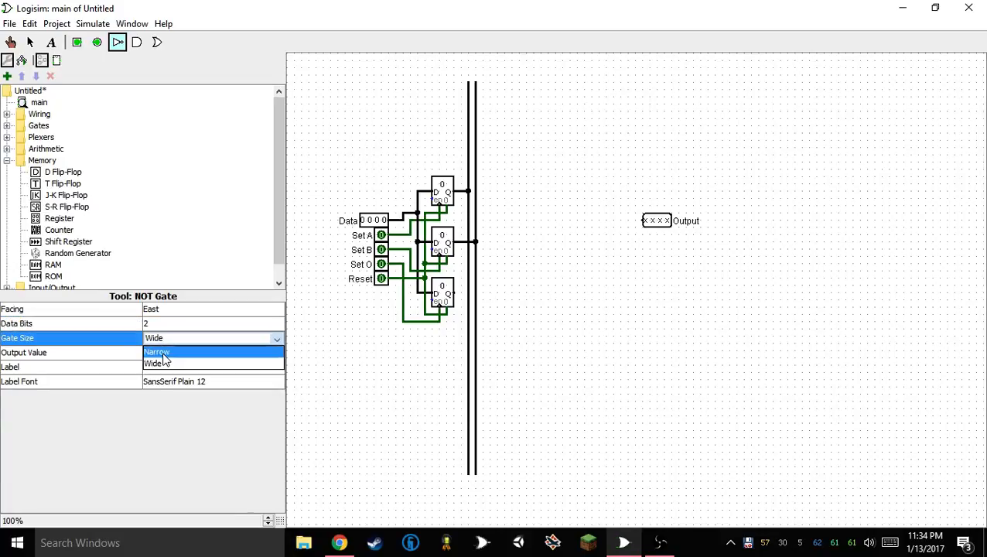
{"action": "left_click", "coordinate": [163, 354]}
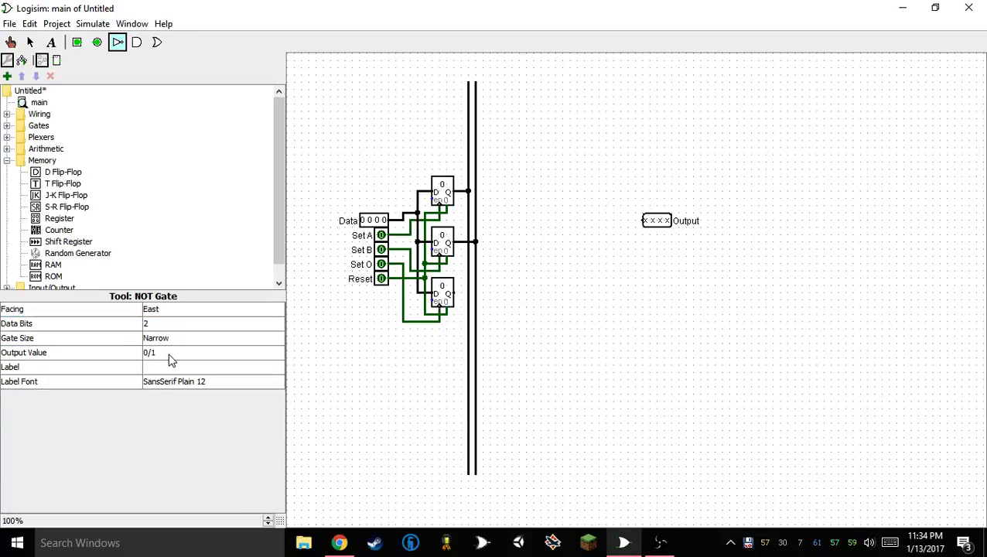
Place an OR gate beside the upper end of the vertical lines, with four short horizontal wire stubs branching off above it
{"action": "left_click", "coordinate": [158, 44]}
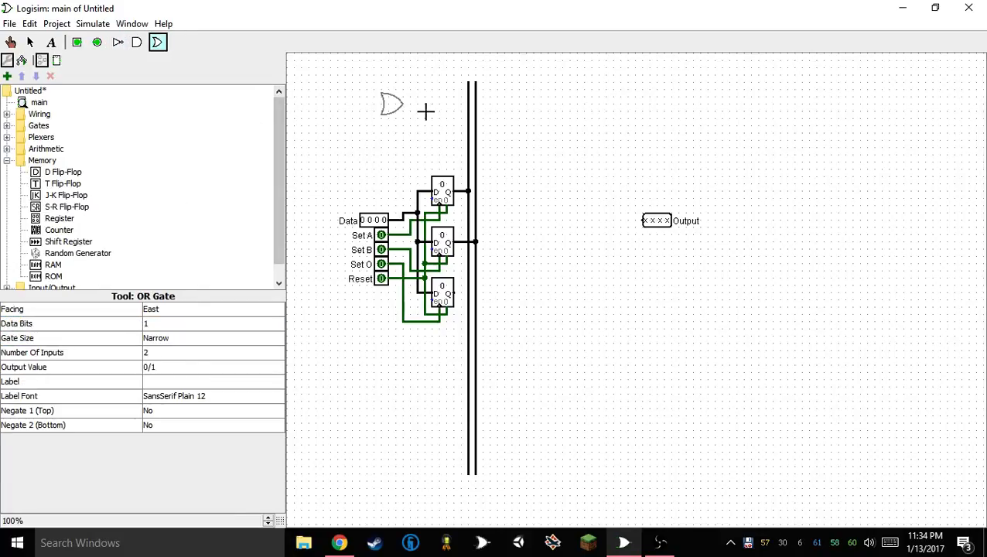
{"action": "left_click", "coordinate": [511, 90]}
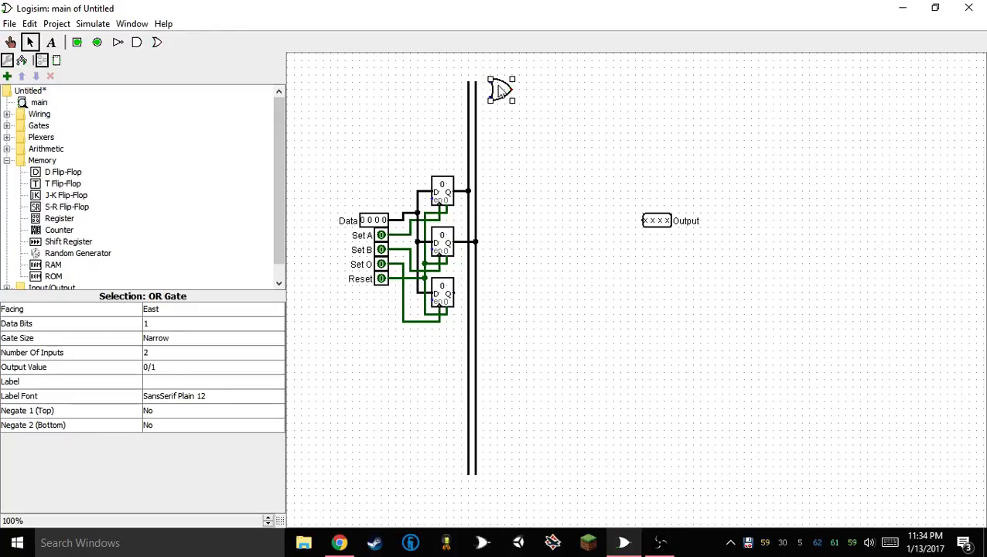
{"action": "mouse_move", "coordinate": [500, 88]}
{"action": "left_mouse_down"}
{"action": "mouse_move", "coordinate": [499, 114]}
{"action": "mouse_move", "coordinate": [497, 84]}
{"action": "mouse_move", "coordinate": [497, 107]}
{"action": "mouse_move", "coordinate": [505, 91]}
{"action": "mouse_move", "coordinate": [509, 99]}
{"action": "mouse_move", "coordinate": [496, 120]}
{"action": "mouse_move", "coordinate": [491, 96]}
{"action": "mouse_move", "coordinate": [439, 98]}
{"action": "mouse_move", "coordinate": [512, 94]}
{"action": "mouse_move", "coordinate": [507, 106]}
{"action": "mouse_move", "coordinate": [470, 104]}
{"action": "mouse_move", "coordinate": [484, 107]}
{"action": "left_mouse_up"}
{"action": "left_click", "coordinate": [439, 86]}
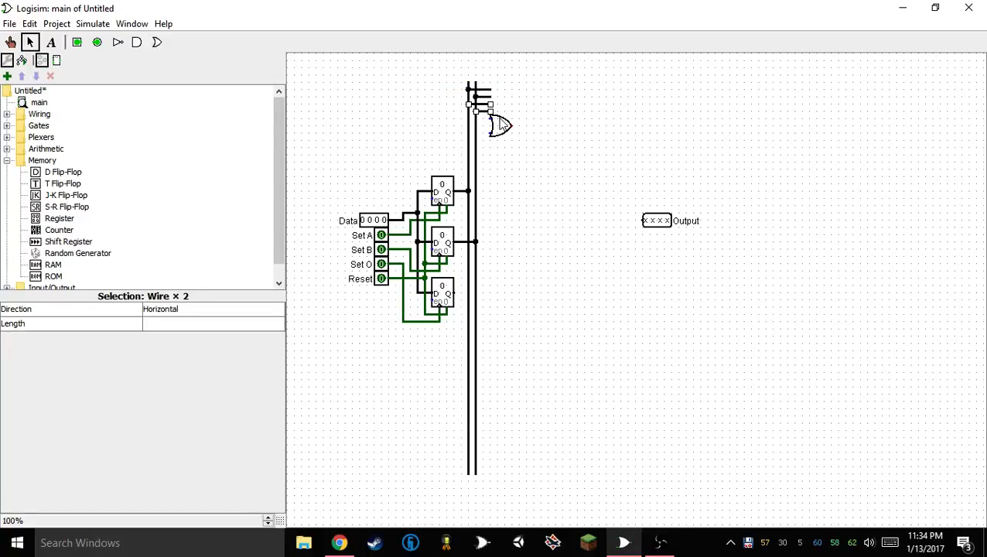
Wire the OR gate's two inputs to the two vertical lines and set its data bits to 4
{"action": "left_click", "coordinate": [500, 126]}
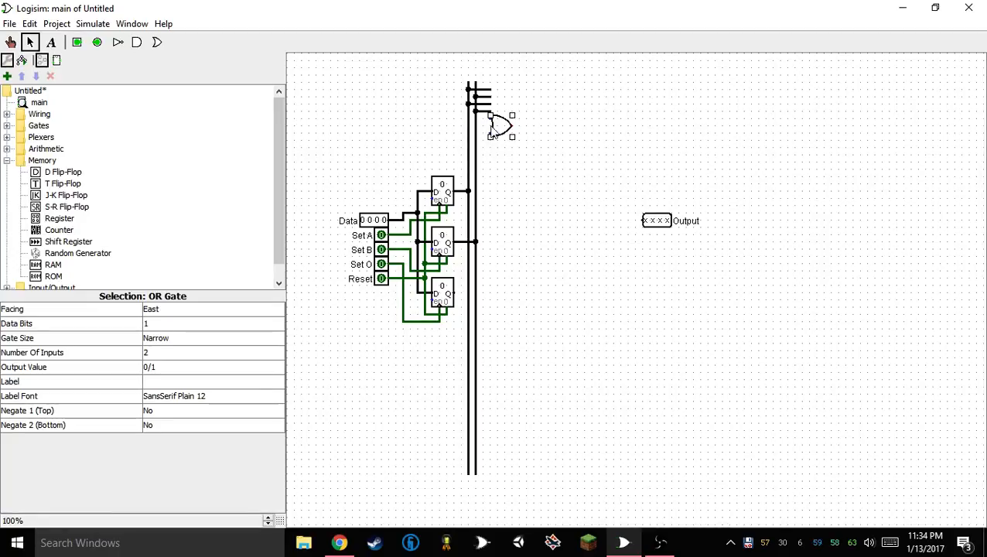
{"action": "left_click_drag", "start_coordinate": [462, 119], "coordinate": [475, 136]}
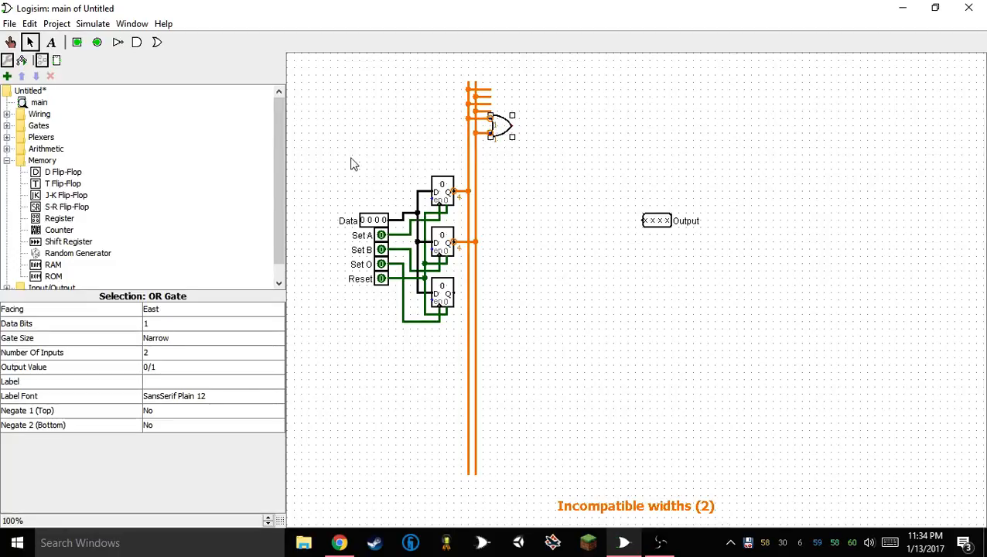
{"action": "left_click", "coordinate": [161, 356]}
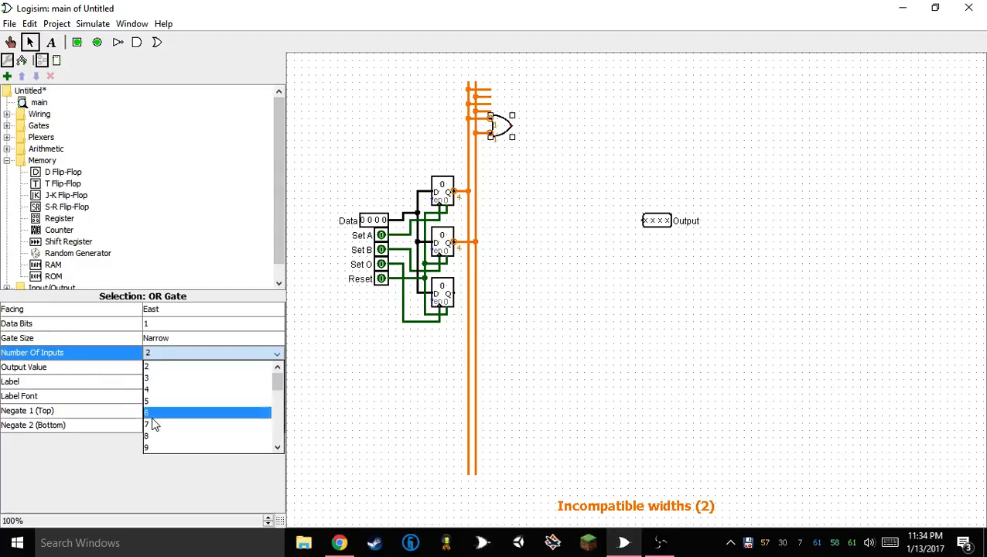
{"action": "left_click", "coordinate": [161, 368]}
{"action": "left_click", "coordinate": [160, 325]}
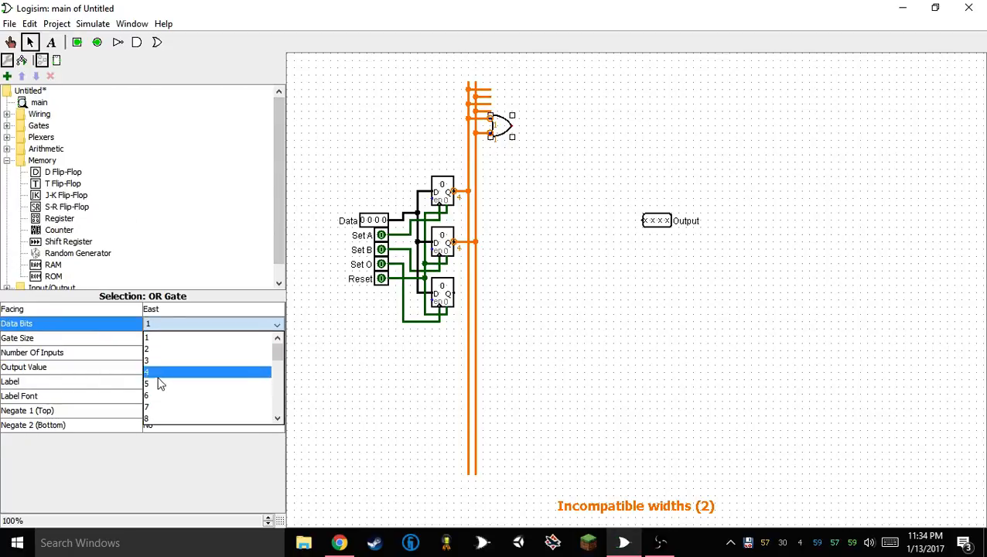
{"action": "left_click", "coordinate": [161, 374]}
{"action": "left_click", "coordinate": [564, 176]}
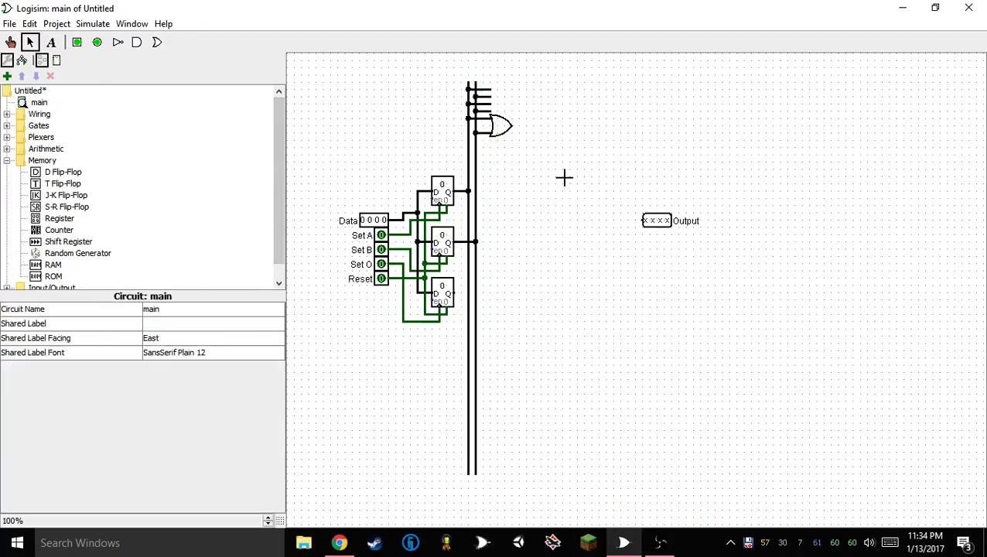
Place an AND gate below the OR gate and two NOT gates on the two wire stubs directly above it
{"action": "left_click", "coordinate": [136, 42]}
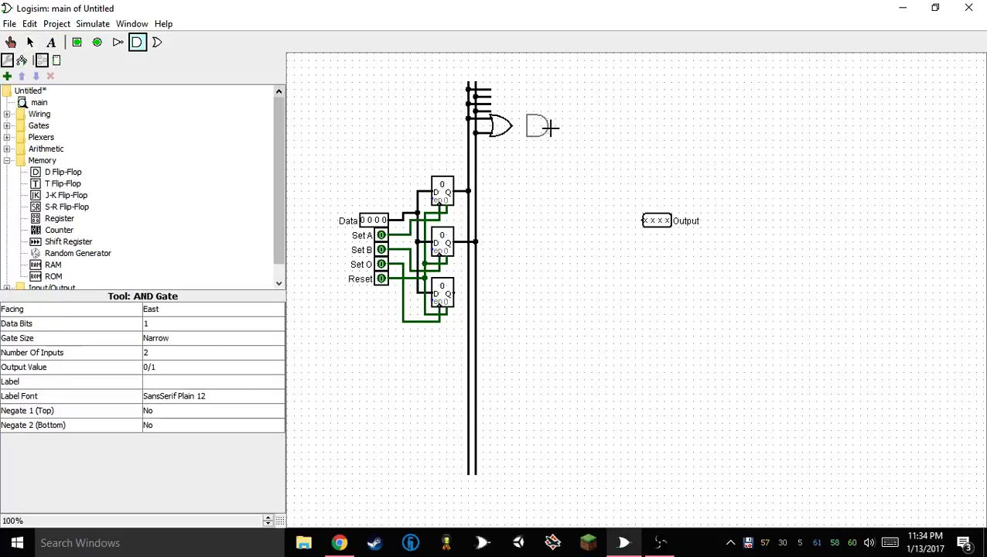
{"action": "left_click", "coordinate": [507, 154]}
{"action": "left_click", "coordinate": [117, 42]}
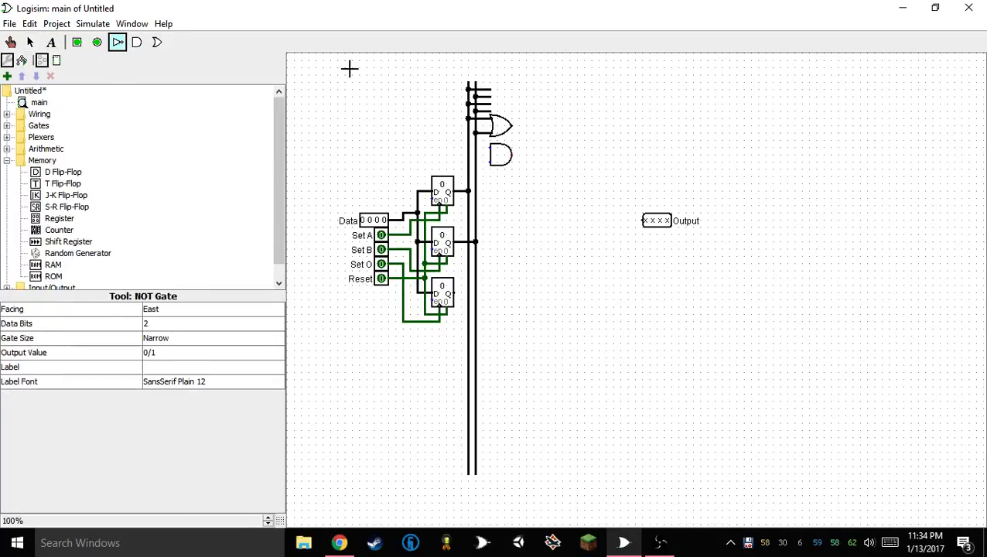
{"action": "left_click", "coordinate": [503, 103]}
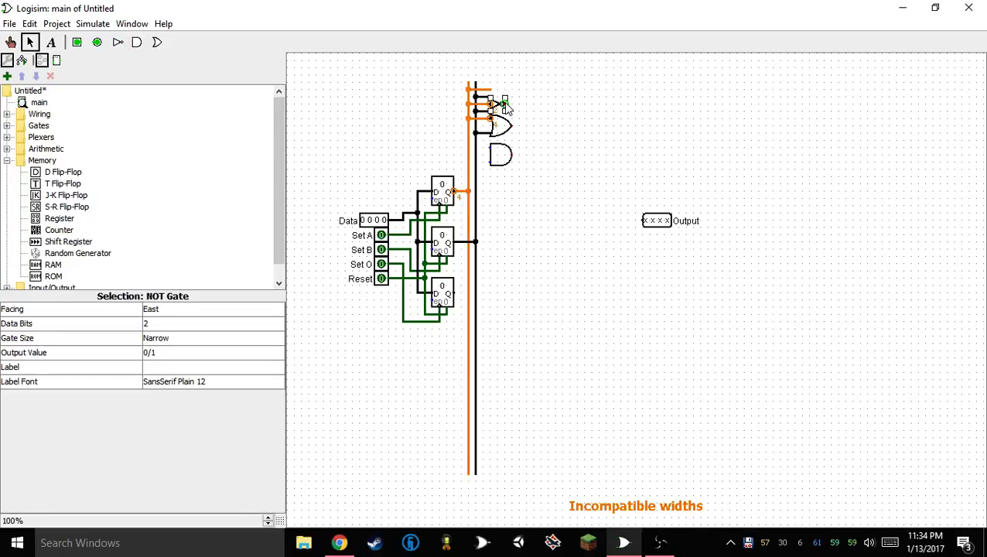
{"action": "key", "text": "ctrl+d"}
{"action": "left_click_drag", "start_coordinate": [507, 111], "coordinate": [500, 111]}
Set the data bits of both NOT gates to 4
{"action": "mouse_move", "coordinate": [530, 74]}
{"action": "left_mouse_down"}
{"action": "mouse_move", "coordinate": [506, 114]}
{"action": "mouse_move", "coordinate": [484, 129]}
{"action": "left_mouse_up"}
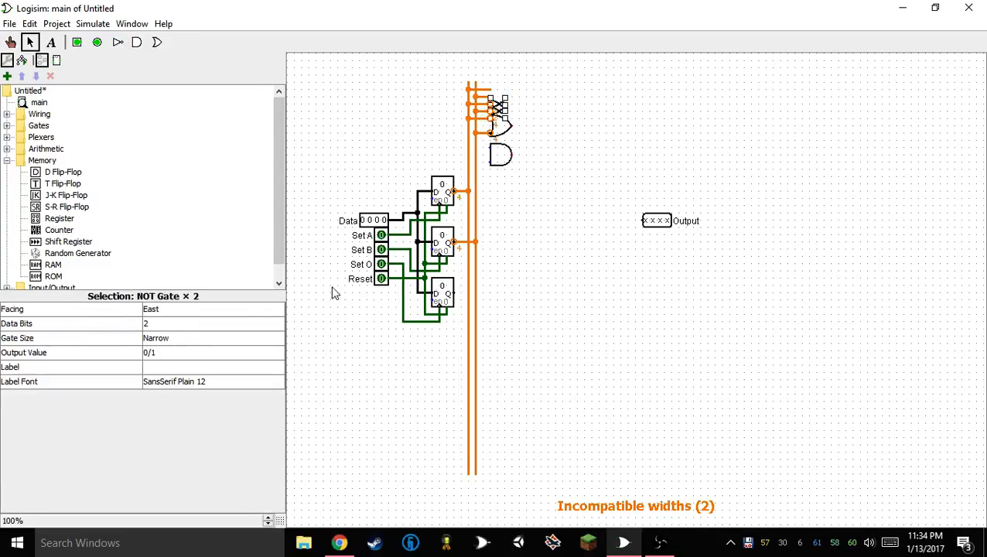
{"action": "left_click", "coordinate": [153, 324]}
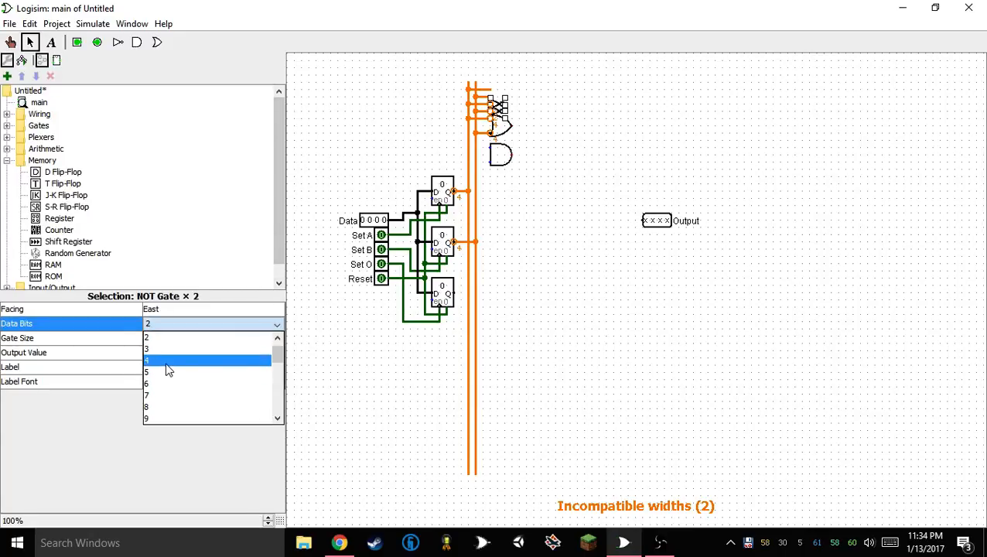
{"action": "left_click", "coordinate": [166, 363]}
{"action": "left_click", "coordinate": [392, 121]}
Set the NOT Gate tool's default data bits to 1, leaving no extra NOT gate on the canvas
{"action": "left_click", "coordinate": [118, 41]}
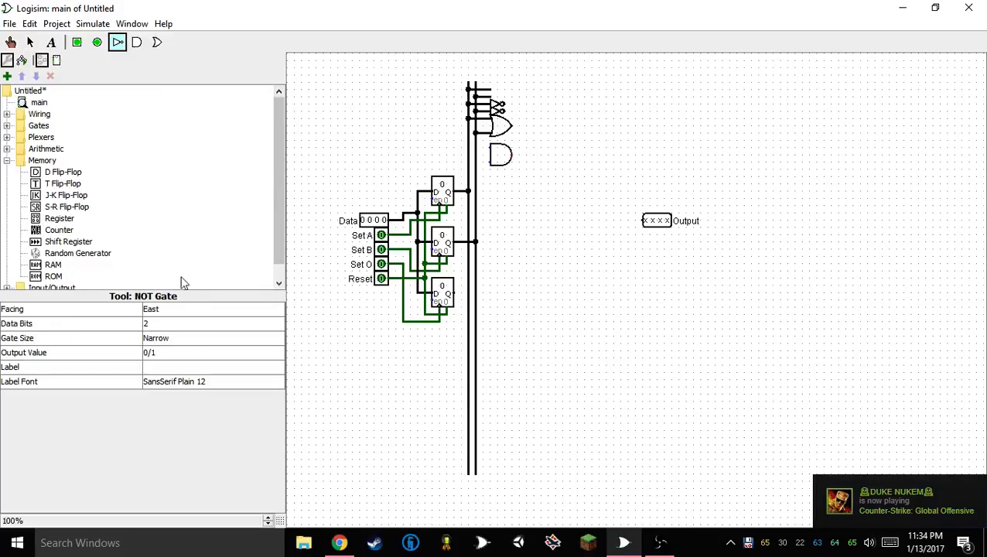
{"action": "left_click", "coordinate": [185, 324]}
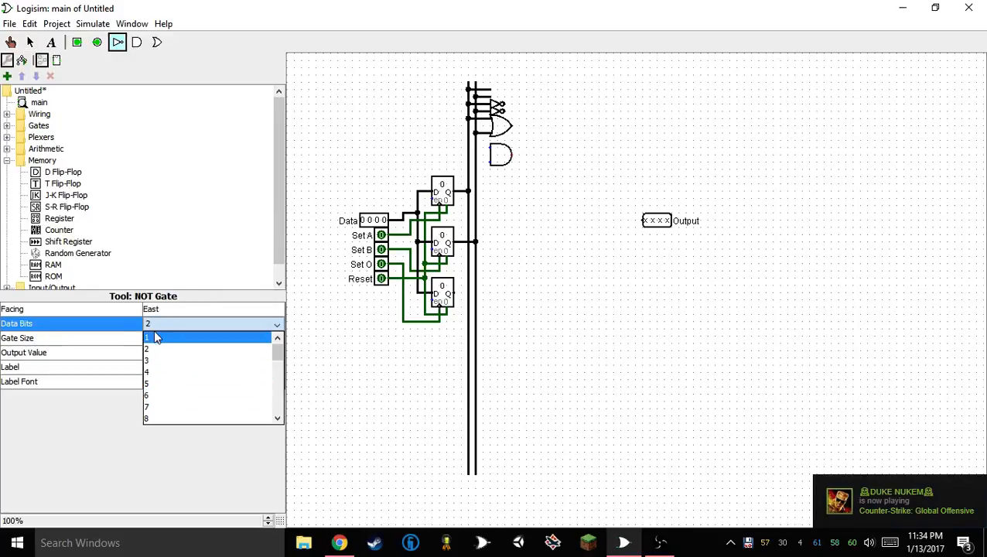
{"action": "left_click", "coordinate": [153, 338]}
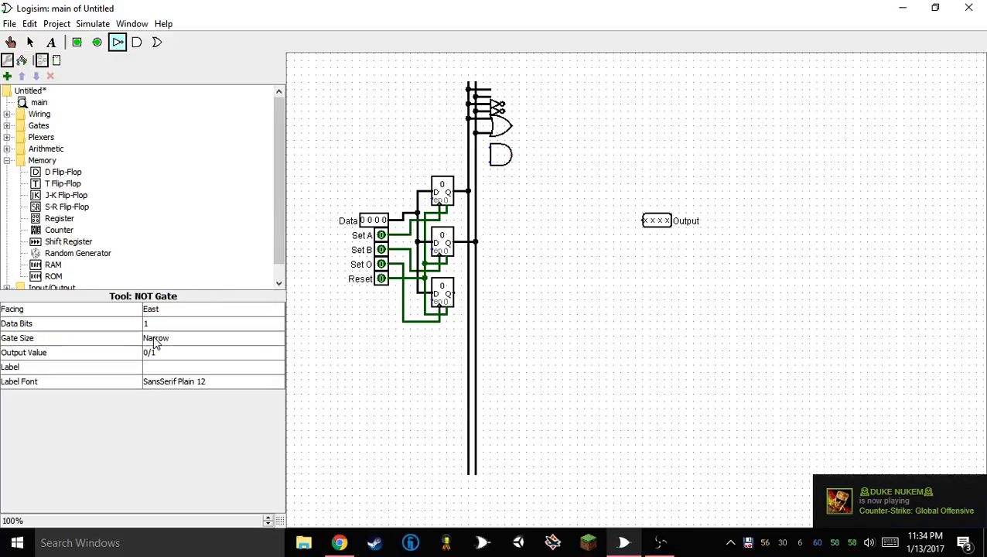
{"action": "left_click", "coordinate": [679, 265]}
{"action": "key", "text": "Delete"}
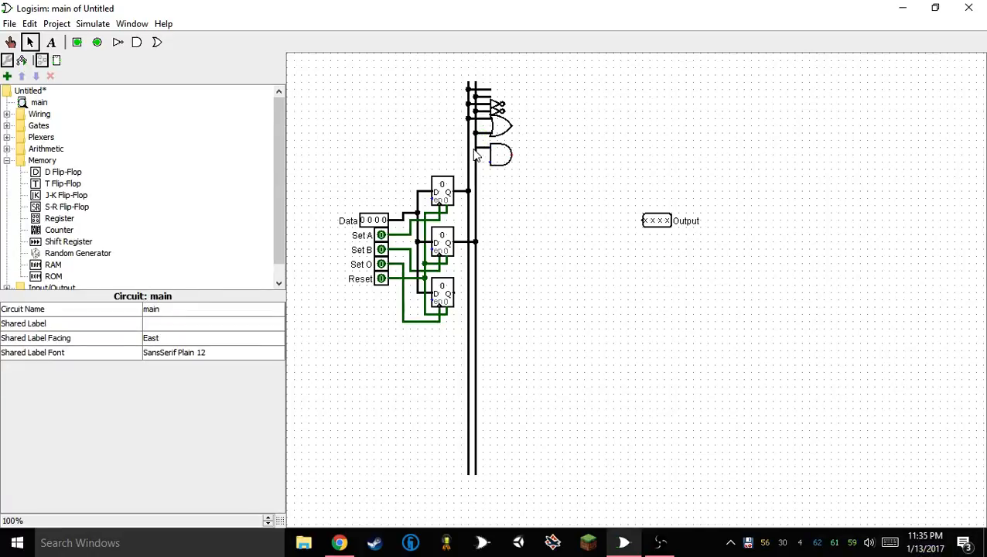
Wire the AND gate's two inputs to the two vertical lines
{"action": "mouse_move", "coordinate": [476, 155]}
{"action": "left_mouse_down"}
{"action": "mouse_move", "coordinate": [468, 148]}
{"action": "mouse_move", "coordinate": [468, 161]}
{"action": "left_mouse_up"}
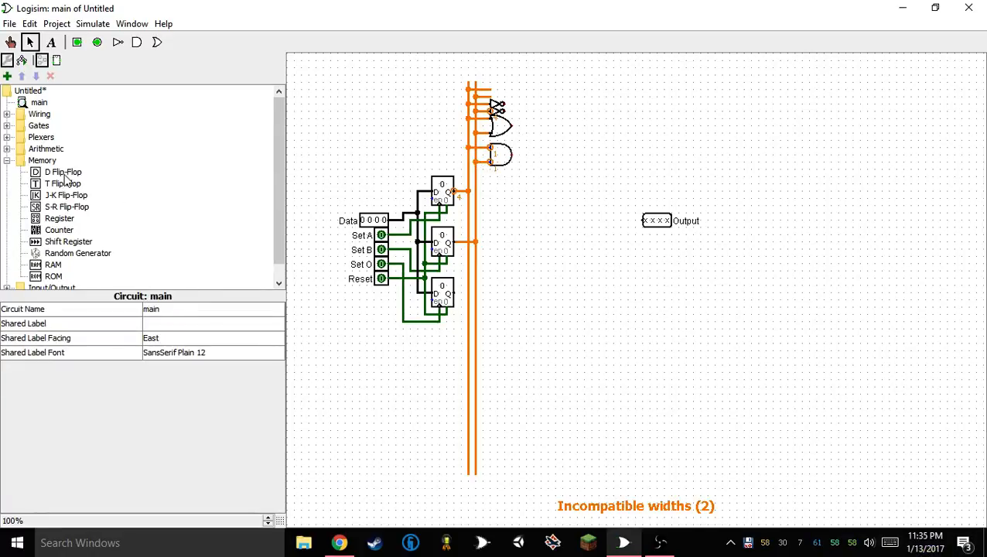
Set the OR Gate tool's defaults to Narrow gate size and 2 inputs
{"action": "left_click", "coordinate": [6, 125]}
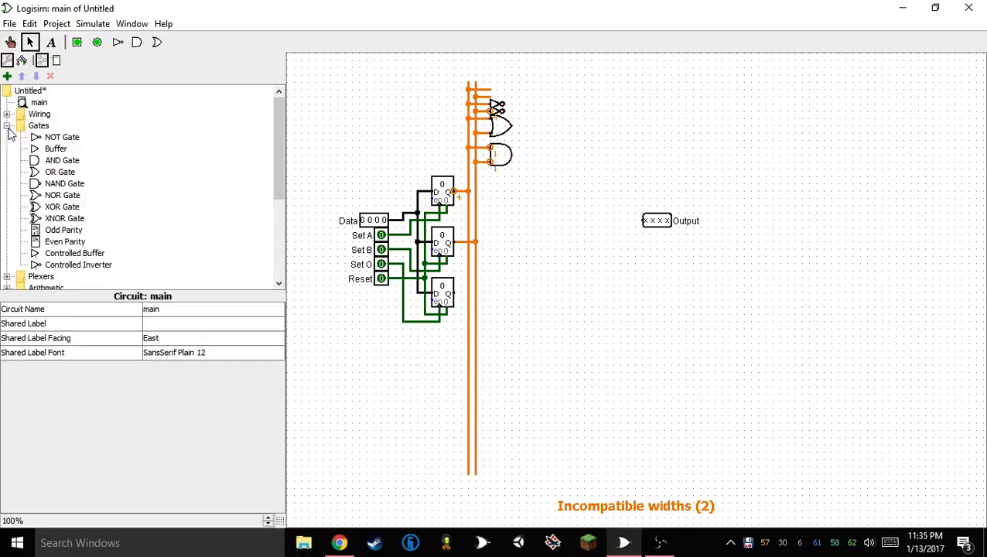
{"action": "left_click", "coordinate": [62, 172]}
{"action": "left_click", "coordinate": [185, 338]}
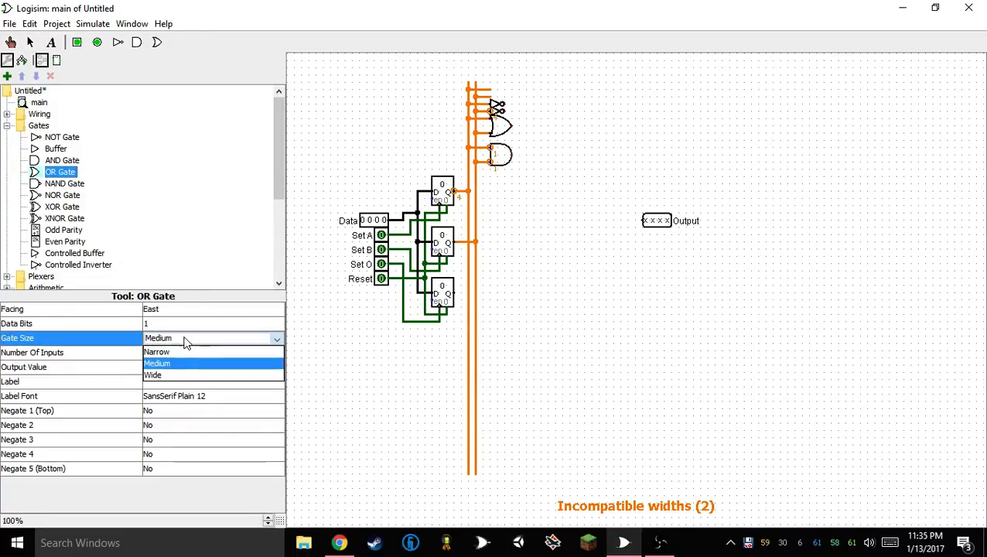
{"action": "left_click", "coordinate": [176, 352]}
{"action": "left_click", "coordinate": [176, 353]}
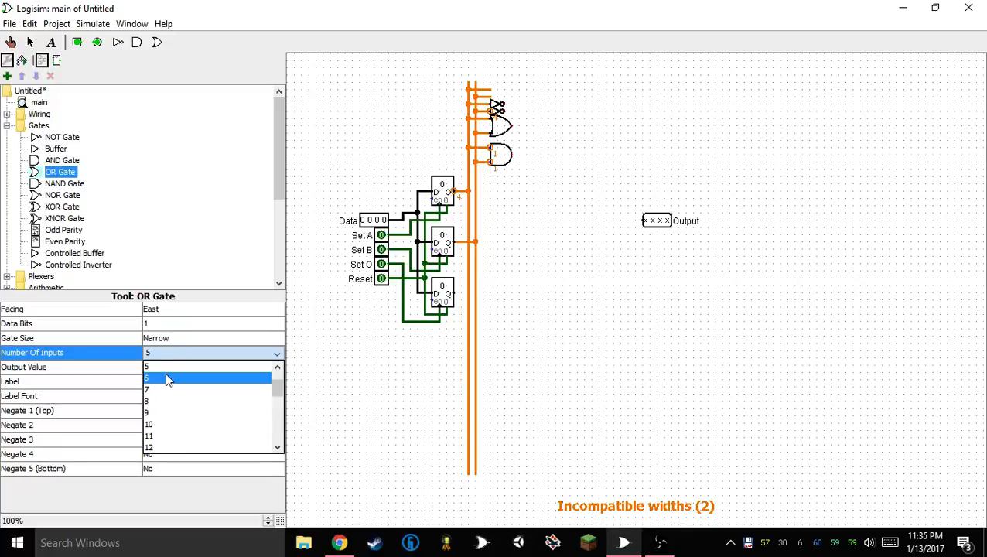
{"action": "left_click", "coordinate": [164, 371]}
Set the AND Gate tool's defaults to Narrow gate size and 2 inputs
{"action": "left_click", "coordinate": [62, 160]}
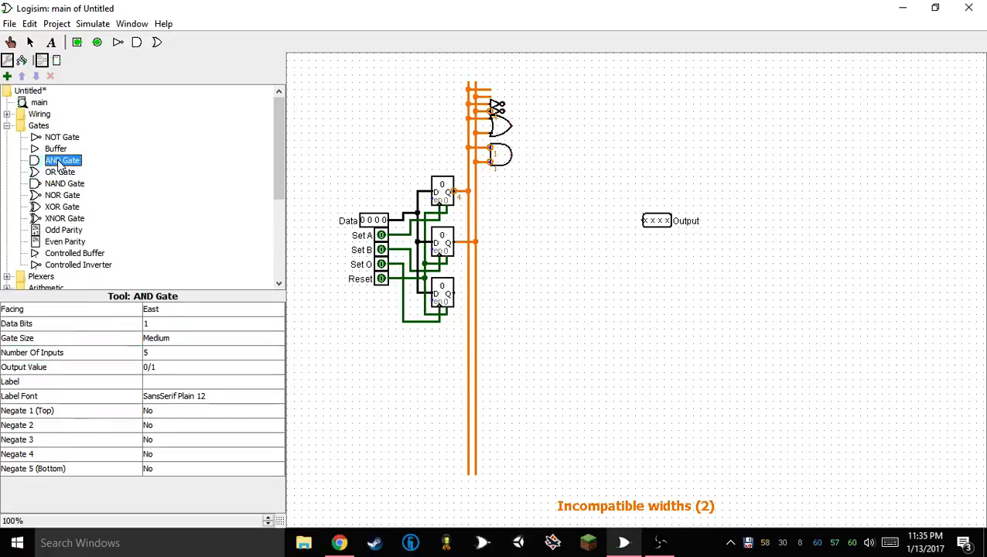
{"action": "left_click", "coordinate": [166, 338]}
{"action": "left_click", "coordinate": [171, 353]}
{"action": "left_click", "coordinate": [165, 354]}
{"action": "left_click", "coordinate": [162, 369]}
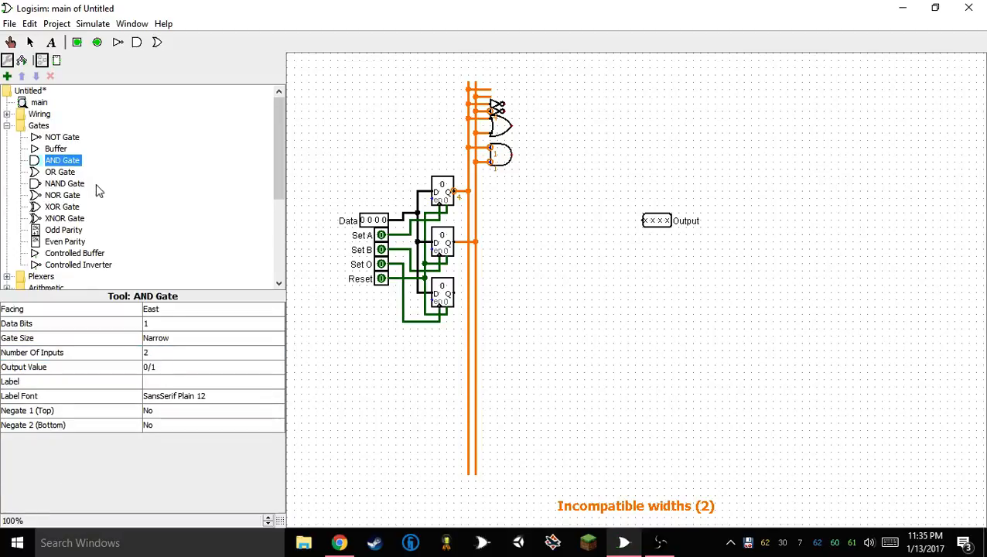
Place a Narrow two-input XOR gate below the AND gate and wire its inputs to the two vertical lines
{"action": "left_click", "coordinate": [62, 206]}
{"action": "left_click", "coordinate": [160, 341]}
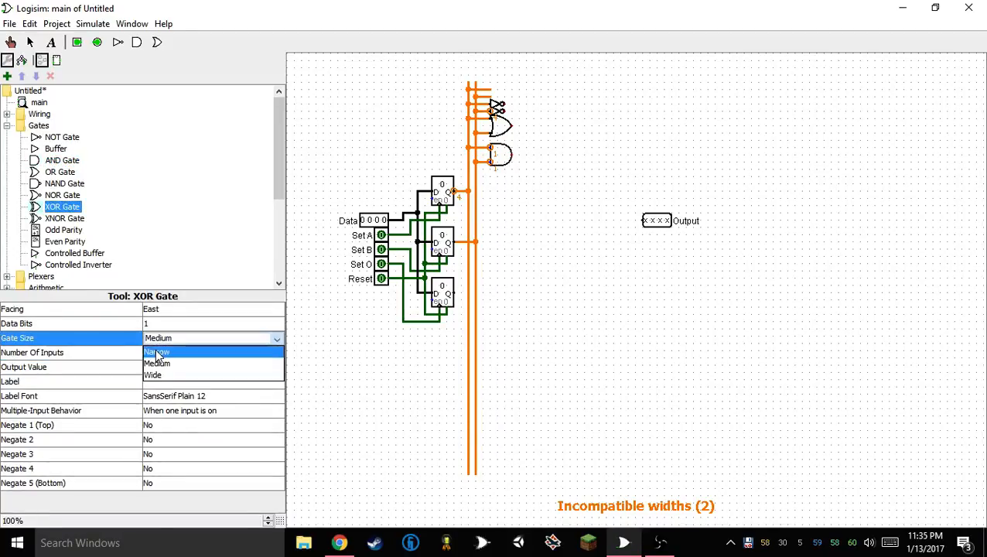
{"action": "left_click", "coordinate": [157, 353]}
{"action": "left_click", "coordinate": [154, 352]}
{"action": "left_click", "coordinate": [152, 369]}
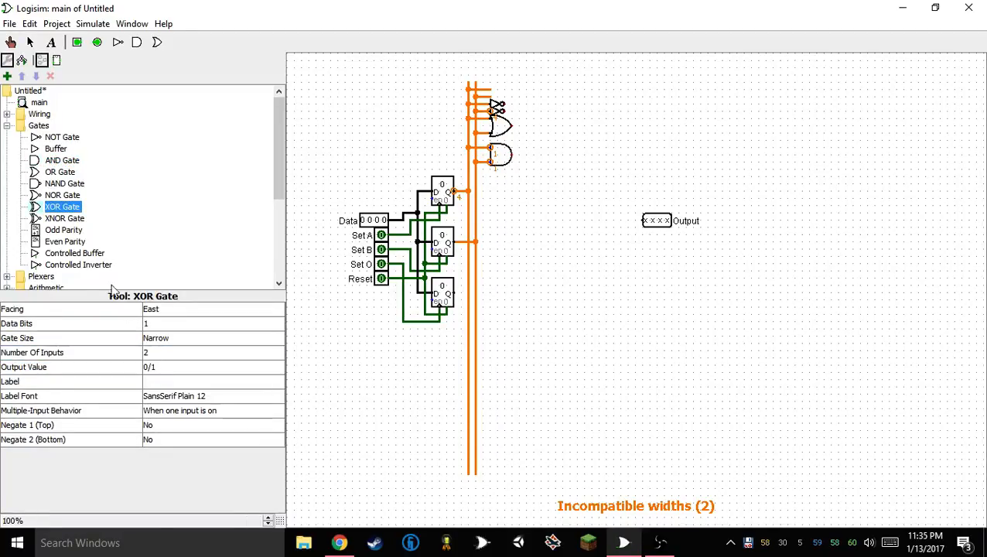
{"action": "left_click", "coordinate": [520, 186]}
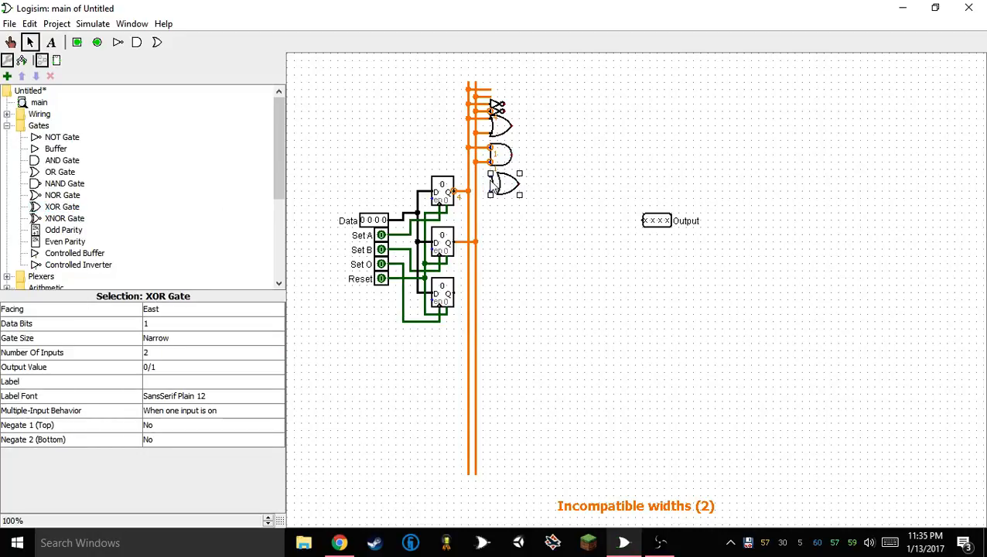
{"action": "left_click_drag", "start_coordinate": [468, 178], "coordinate": [477, 197]}
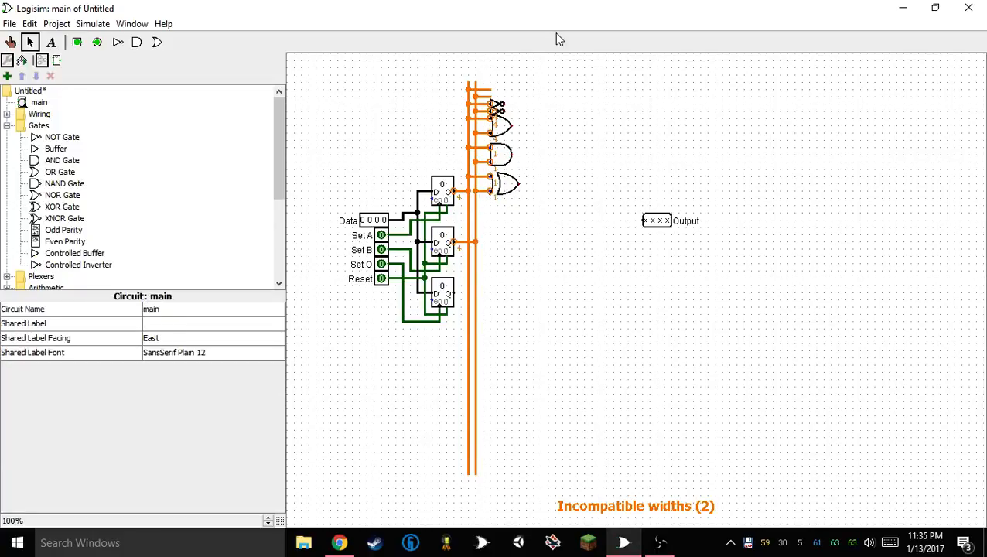
Set the data bits of the AND gate and the XOR gate to 4
{"action": "mouse_move", "coordinate": [532, 146]}
{"action": "left_mouse_down"}
{"action": "mouse_move", "coordinate": [507, 169]}
{"action": "mouse_move", "coordinate": [495, 228]}
{"action": "mouse_move", "coordinate": [529, 140]}
{"action": "mouse_move", "coordinate": [533, 147]}
{"action": "left_mouse_up"}
{"action": "left_click", "coordinate": [177, 353]}
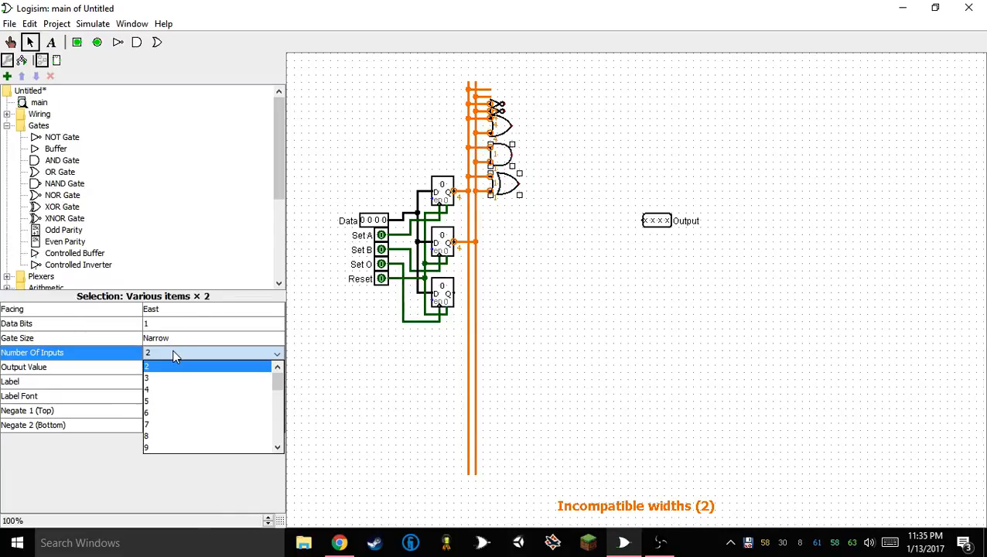
{"action": "left_click", "coordinate": [177, 315]}
{"action": "left_click", "coordinate": [176, 324]}
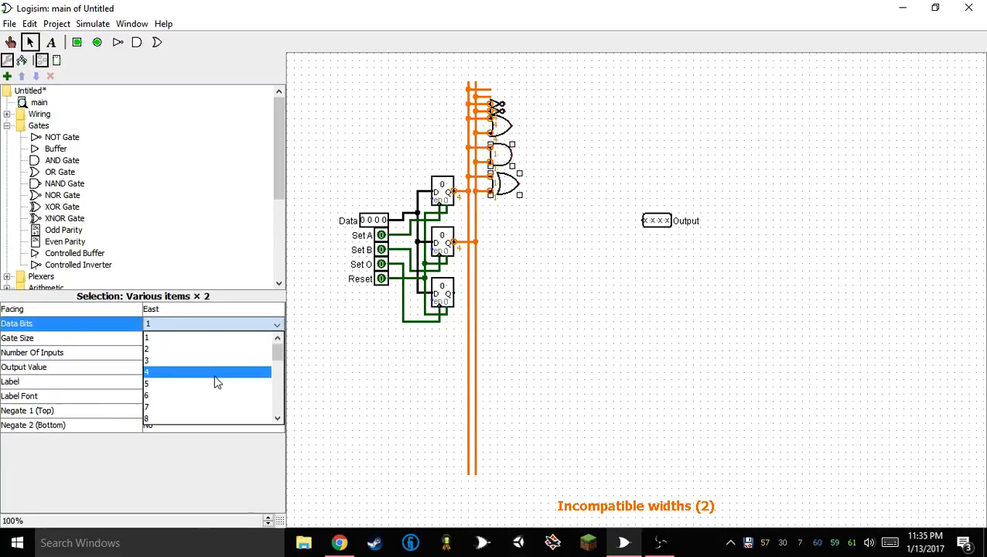
{"action": "left_click", "coordinate": [215, 374]}
{"action": "left_click", "coordinate": [650, 276]}
{"action": "left_click_drag", "start_coordinate": [545, 103], "coordinate": [815, 340]}
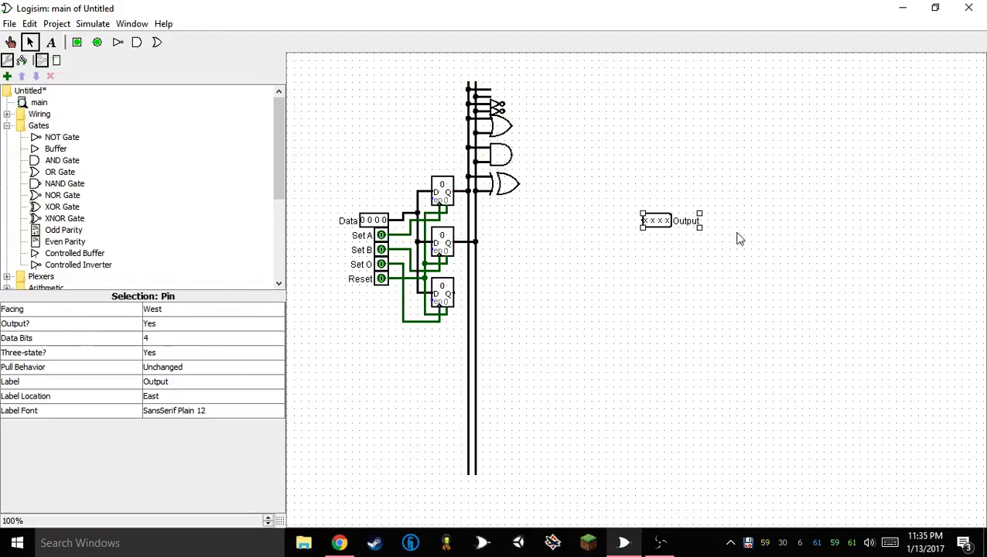
{"action": "left_click", "coordinate": [654, 153]}
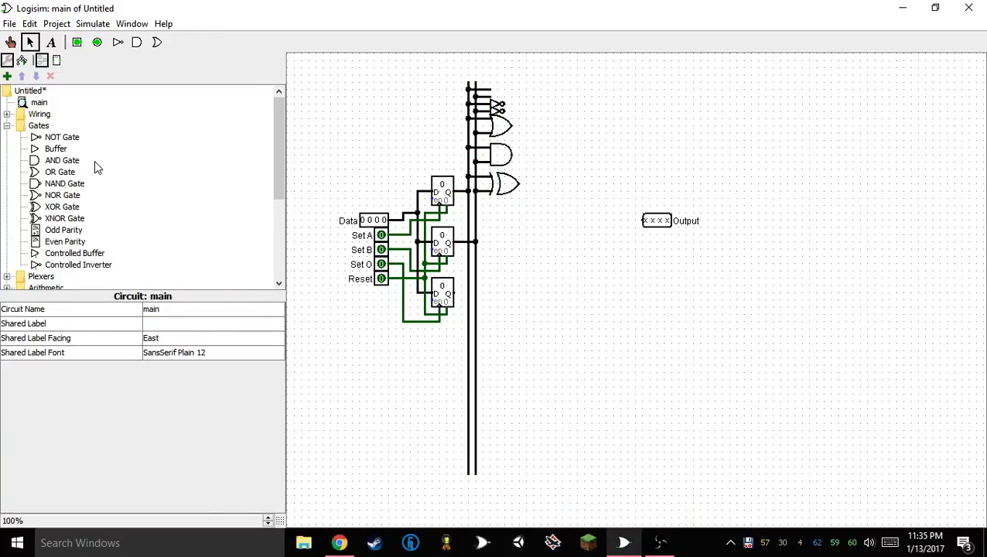
Place a multiplexer between the gates and the Output pin, level with the pin
{"action": "scroll", "coordinate": [89, 164], "scroll_direction": "down", "scroll_amount": 5}
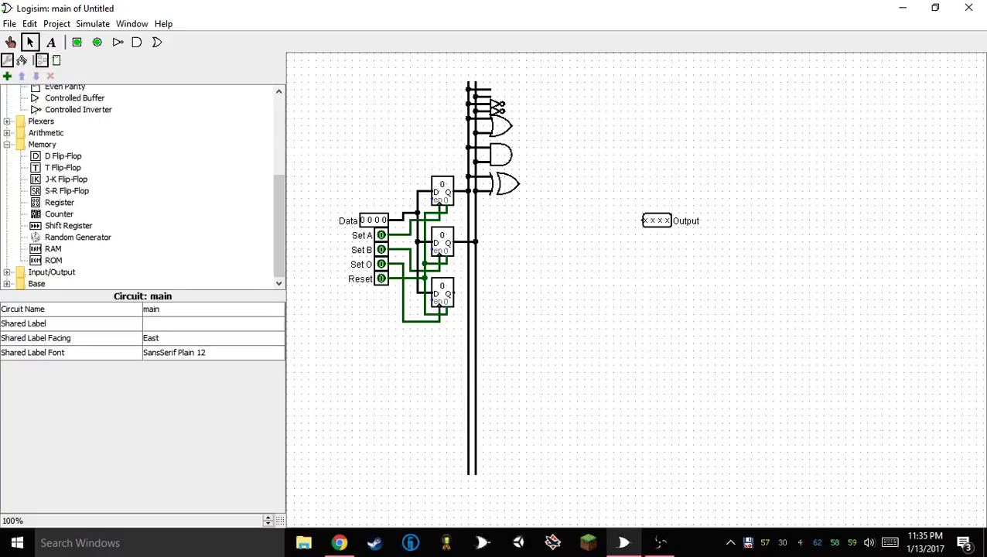
{"action": "left_click", "coordinate": [6, 133]}
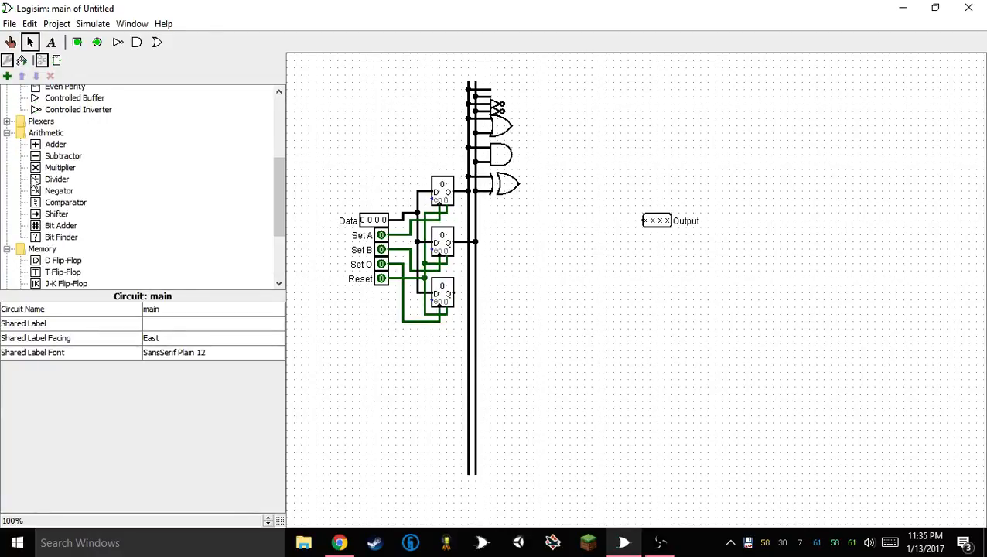
{"action": "left_click", "coordinate": [6, 133]}
{"action": "left_click", "coordinate": [7, 121]}
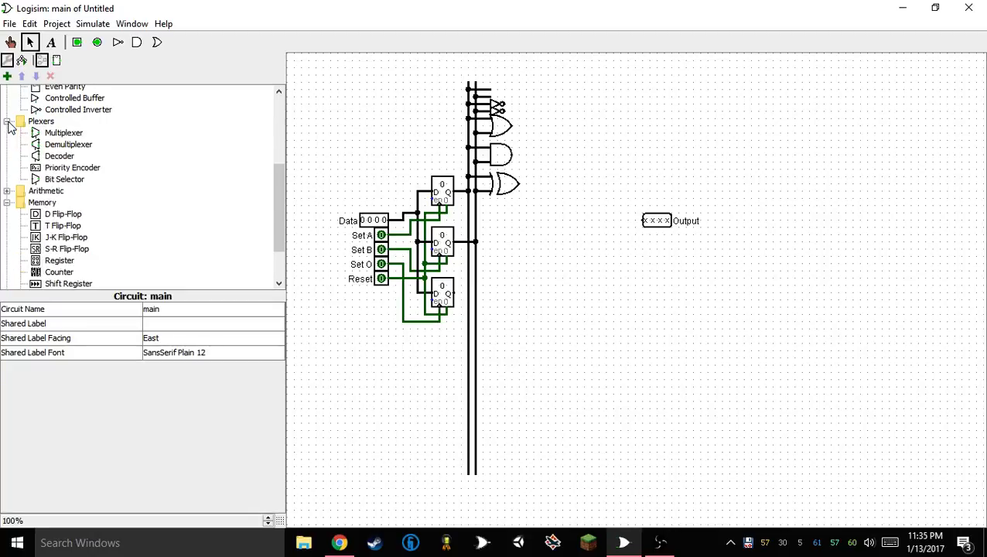
{"action": "left_click", "coordinate": [63, 133]}
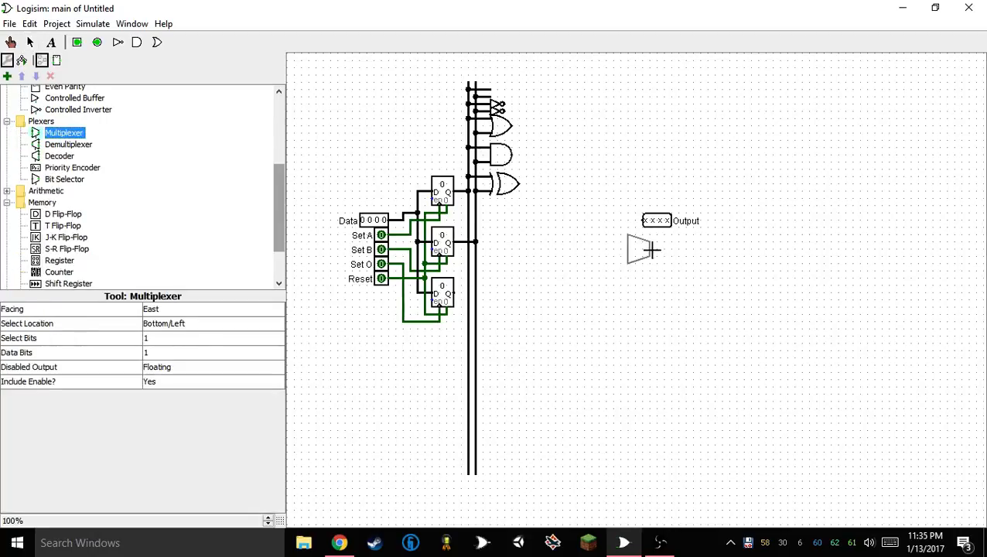
{"action": "left_click", "coordinate": [622, 221]}
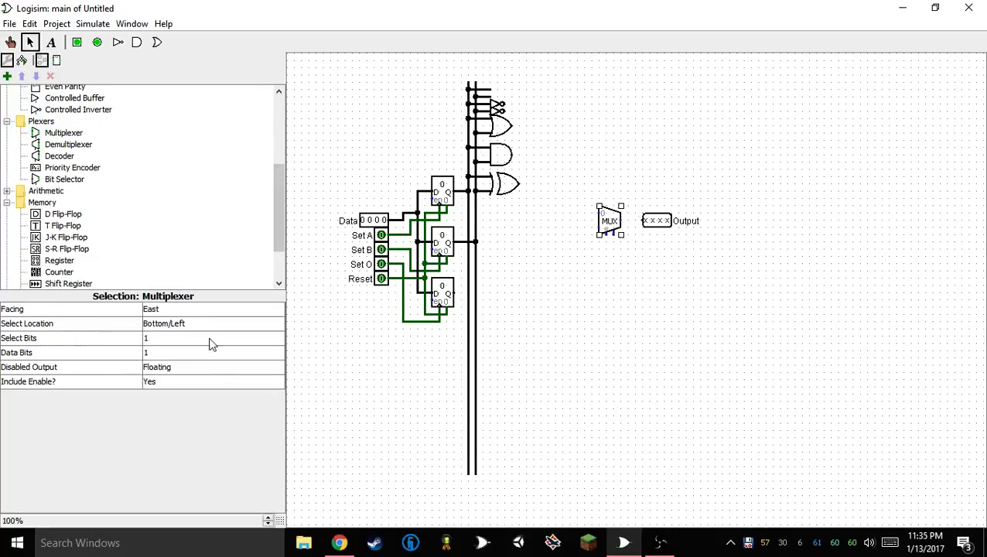
Set the multiplexer's select bits and data bits to 4 and attach its output directly to the Output pin
{"action": "left_click", "coordinate": [158, 340]}
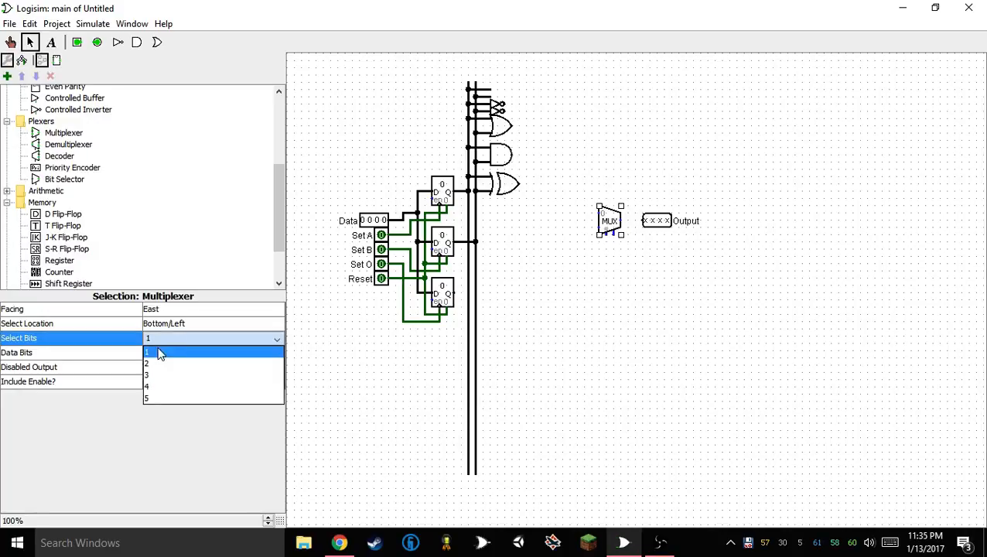
{"action": "left_click", "coordinate": [163, 387]}
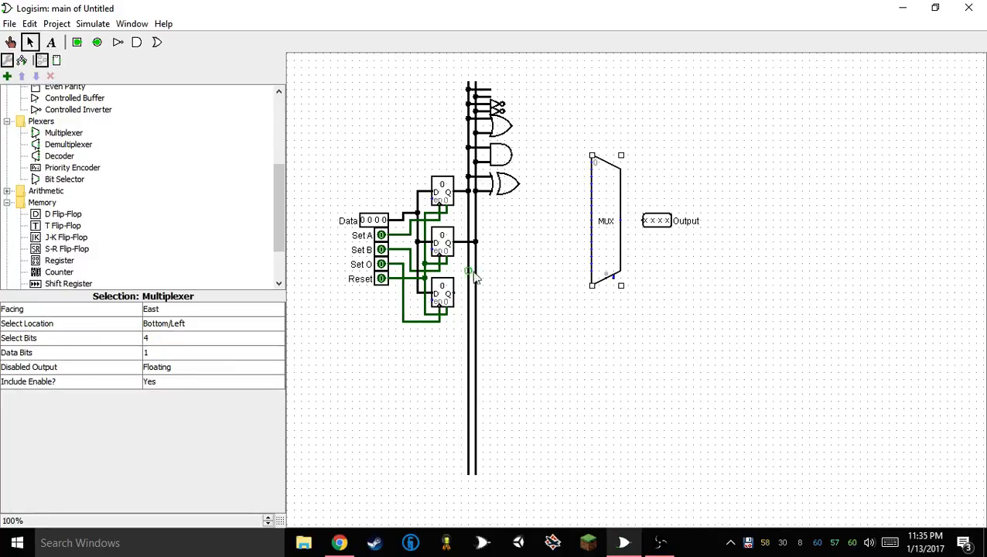
{"action": "left_click", "coordinate": [621, 222]}
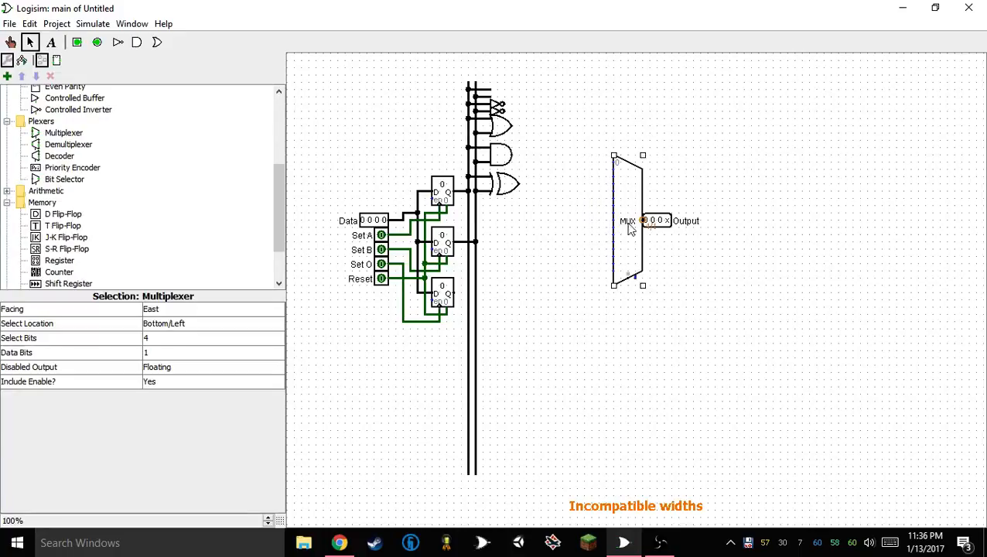
{"action": "left_click", "coordinate": [190, 353]}
{"action": "left_click", "coordinate": [164, 402]}
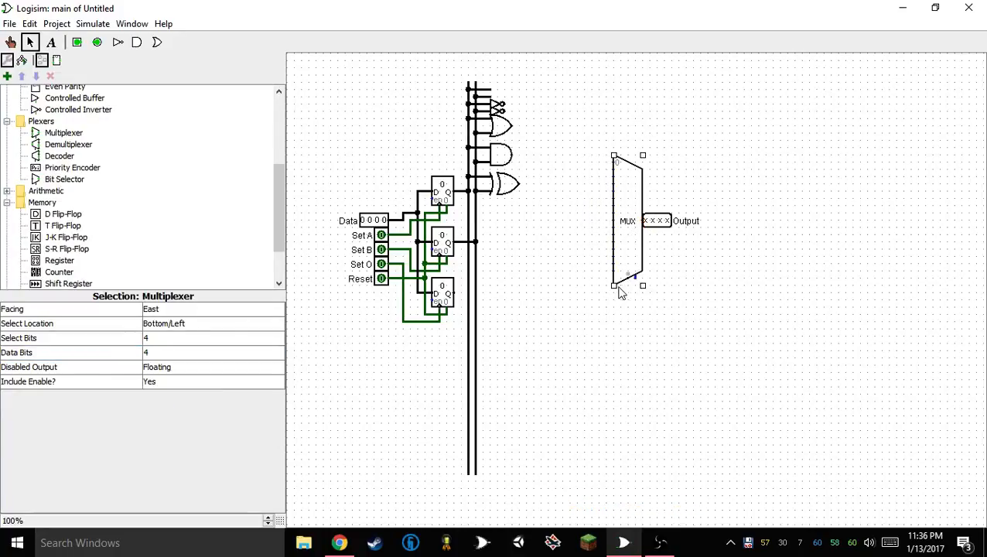
Wire the lowest register's output to the multiplexer's select input and set the multiplexer's Include Enable option to No
{"action": "left_click_drag", "start_coordinate": [631, 284], "coordinate": [455, 293]}
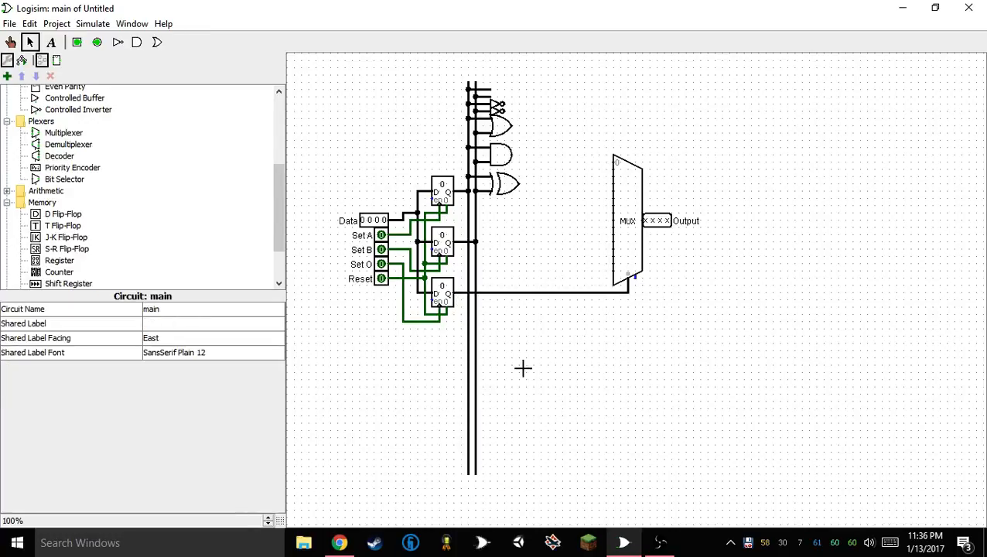
{"action": "left_click", "coordinate": [628, 269]}
{"action": "left_click", "coordinate": [147, 382]}
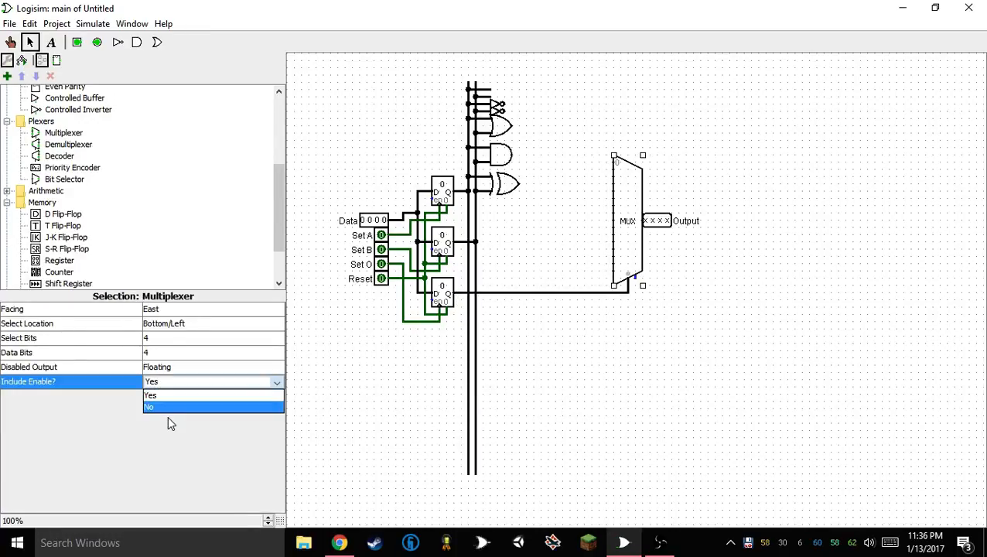
{"action": "left_click", "coordinate": [167, 408]}
{"action": "left_click", "coordinate": [769, 257]}
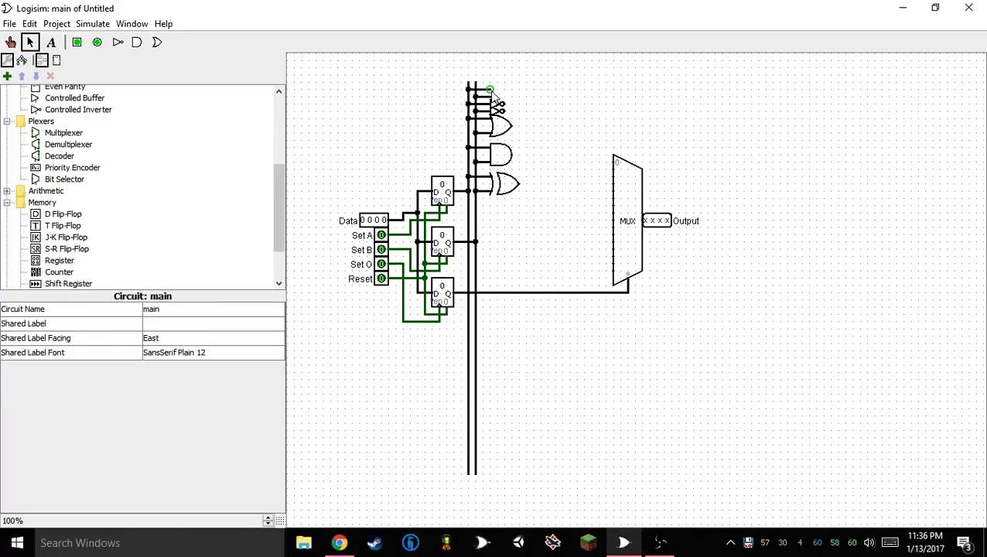
Wire the two top stubs and the outputs of both NOT gates, the OR, AND and XOR gates to the multiplexer's first seven inputs in order
{"action": "mouse_move", "coordinate": [490, 90]}
{"action": "left_mouse_down"}
{"action": "mouse_move", "coordinate": [561, 94]}
{"action": "mouse_move", "coordinate": [595, 158]}
{"action": "mouse_move", "coordinate": [615, 164]}
{"action": "mouse_move", "coordinate": [590, 125]}
{"action": "mouse_move", "coordinate": [603, 106]}
{"action": "mouse_move", "coordinate": [496, 101]}
{"action": "mouse_move", "coordinate": [504, 102]}
{"action": "left_mouse_up"}
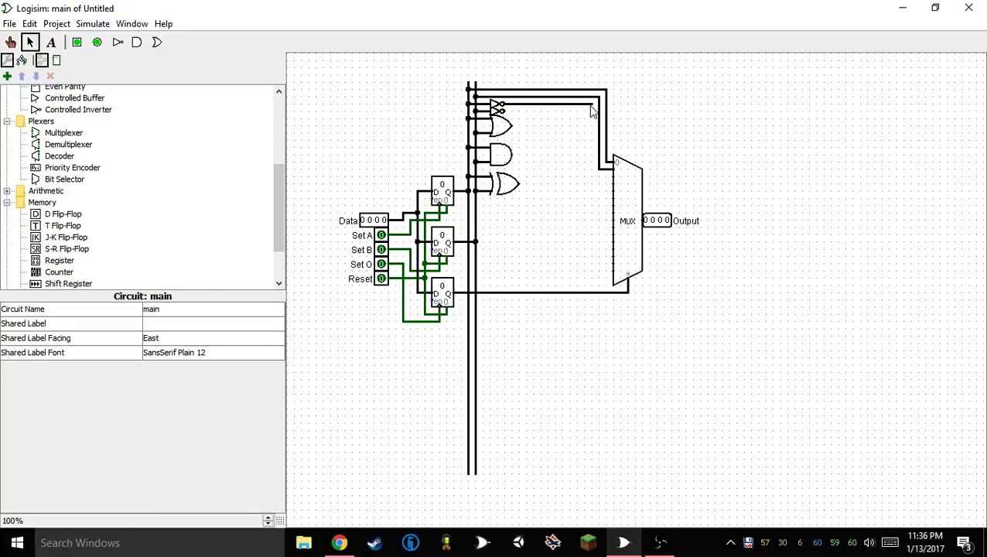
{"action": "left_click_drag", "start_coordinate": [591, 106], "coordinate": [616, 211]}
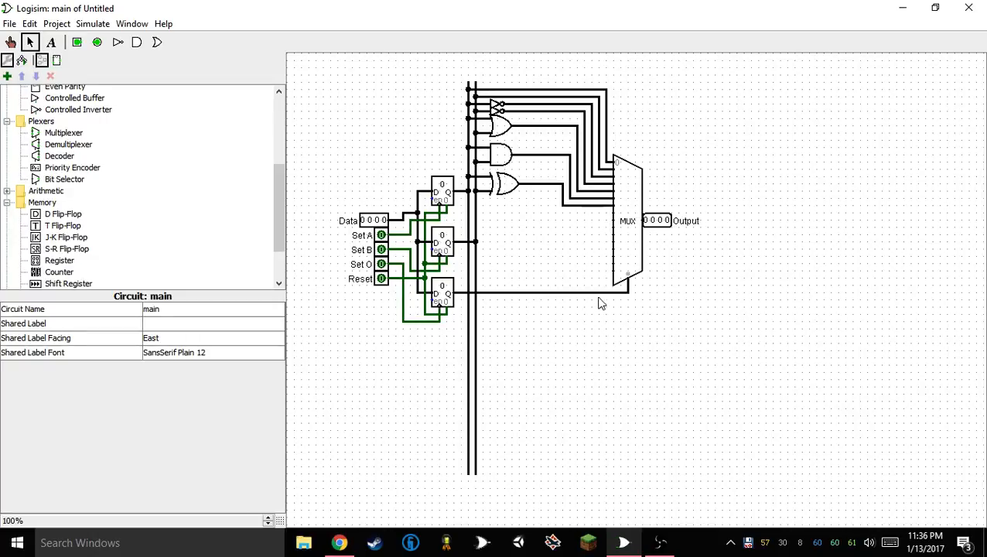
{"action": "left_click", "coordinate": [499, 126]}
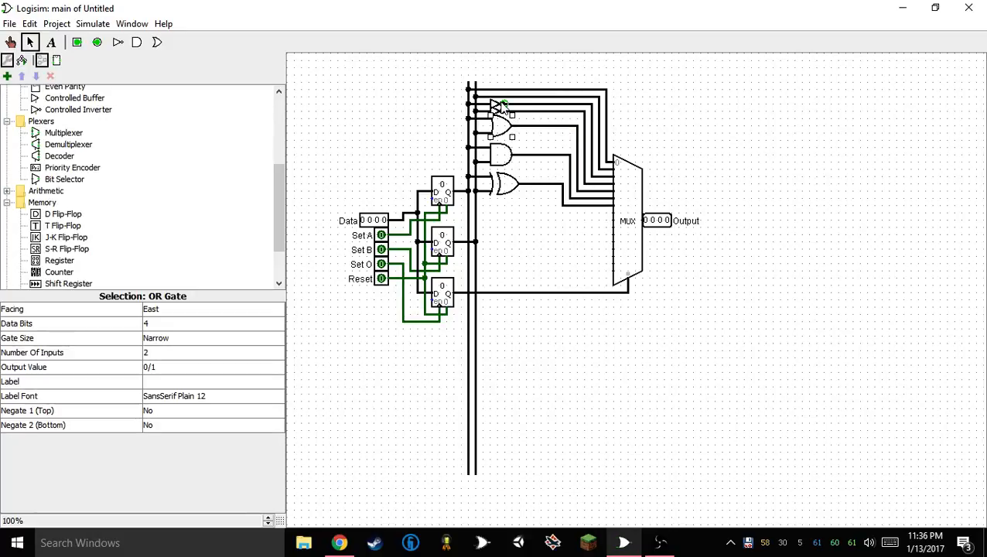
{"action": "left_click", "coordinate": [499, 106]}
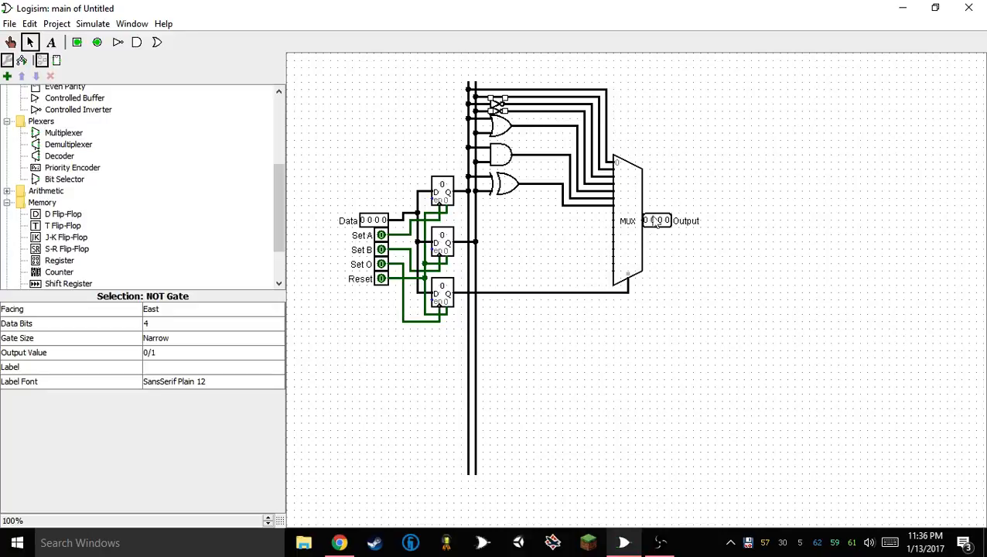
{"action": "left_click", "coordinate": [705, 269]}
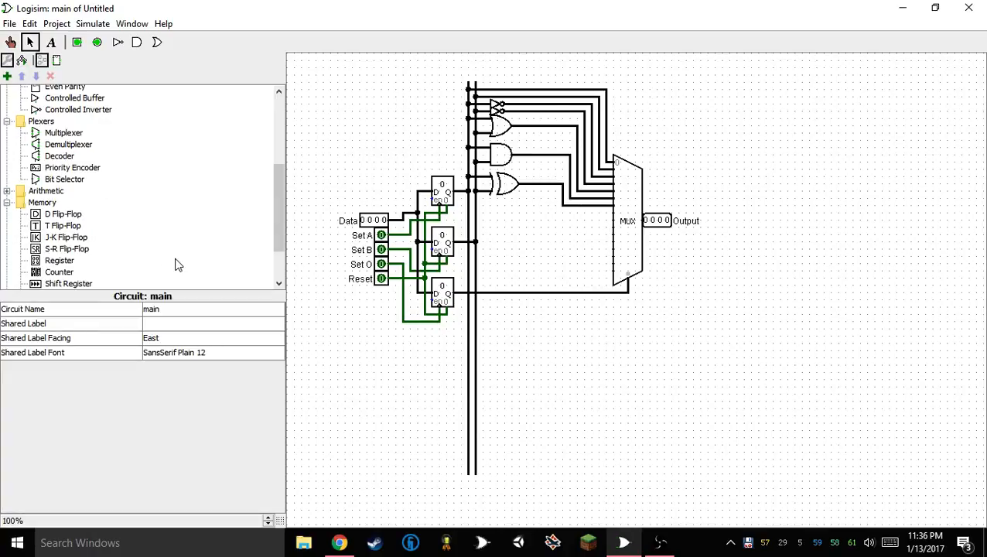
Place an Adder below the XOR gate and wire its two inputs to the two vertical bus lines
{"action": "scroll", "coordinate": [180, 269], "scroll_direction": "up", "scroll_amount": 5}
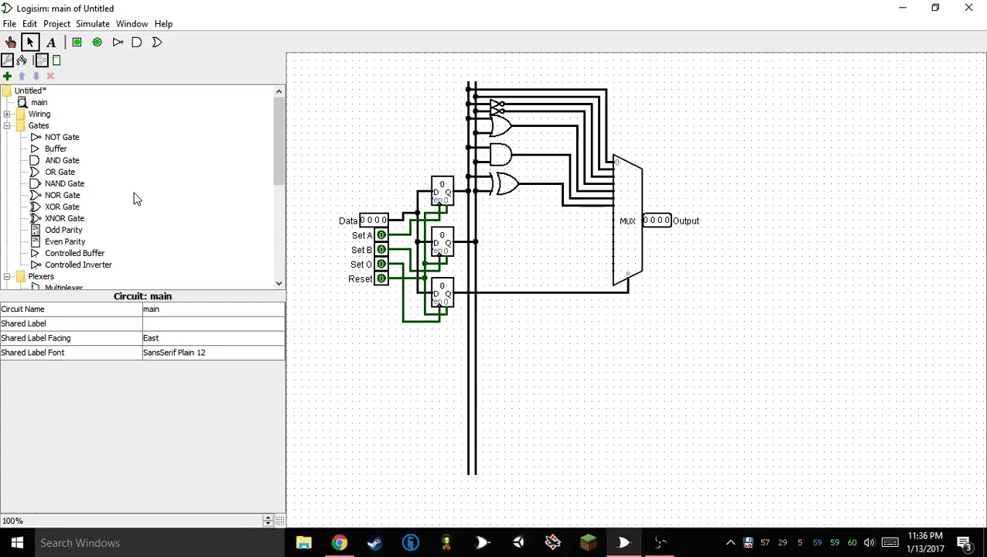
{"action": "scroll", "coordinate": [52, 246], "scroll_direction": "down", "scroll_amount": 6}
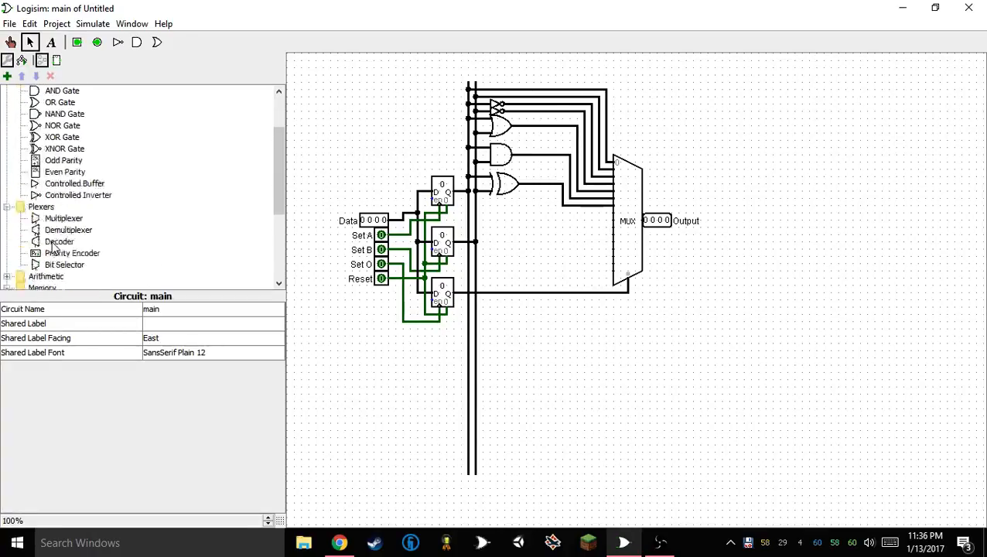
{"action": "left_click", "coordinate": [7, 137]}
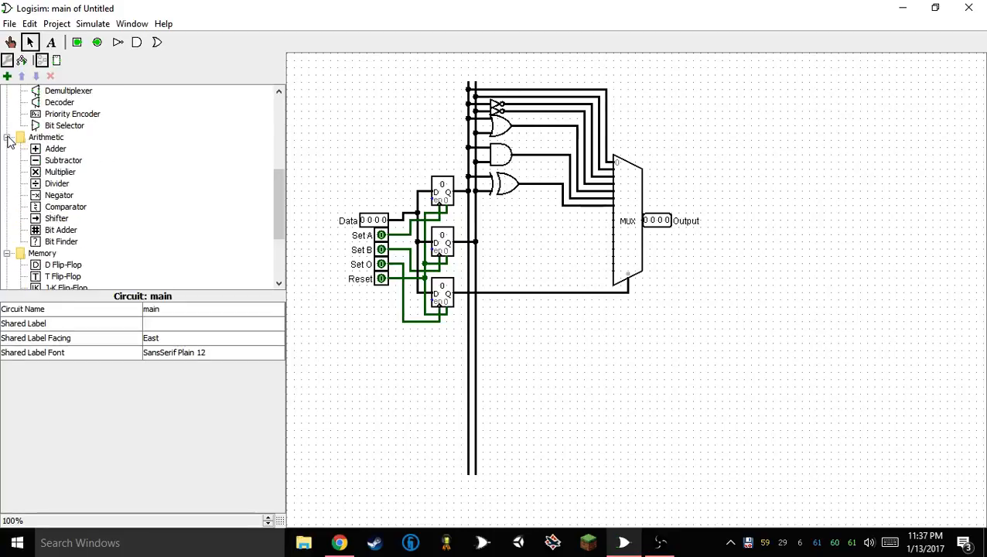
{"action": "left_click", "coordinate": [56, 149]}
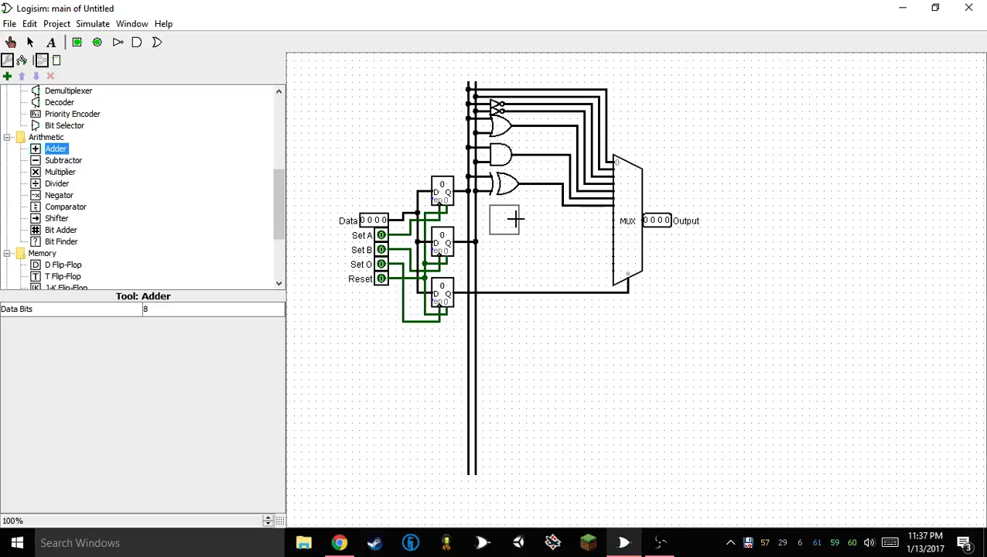
{"action": "left_click", "coordinate": [515, 220]}
{"action": "left_click_drag", "start_coordinate": [489, 214], "coordinate": [471, 213]}
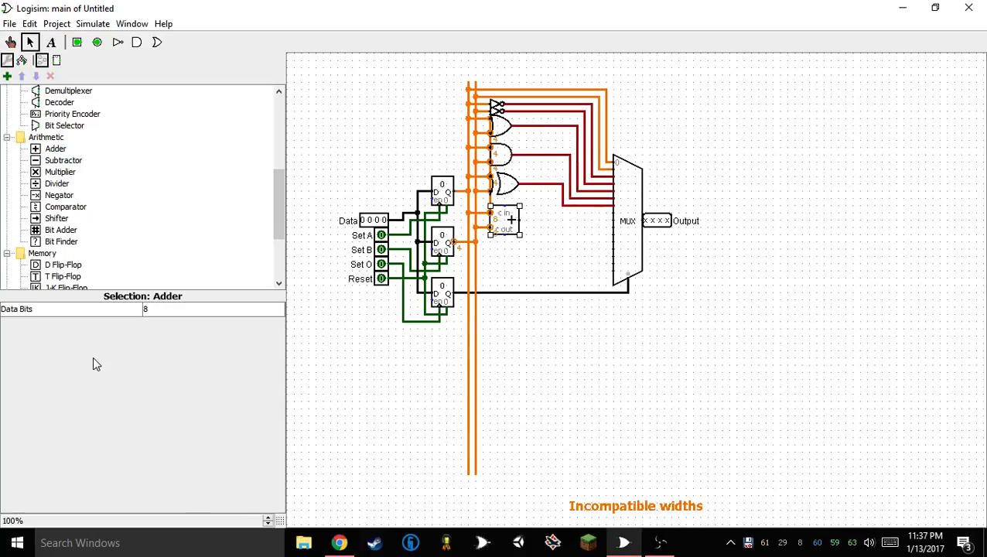
Set the adder's data bits to 4 and wire its sum output to the multiplexer's eighth input
{"action": "left_click", "coordinate": [178, 309]}
{"action": "scroll", "coordinate": [178, 334], "scroll_direction": "up", "scroll_amount": 3}
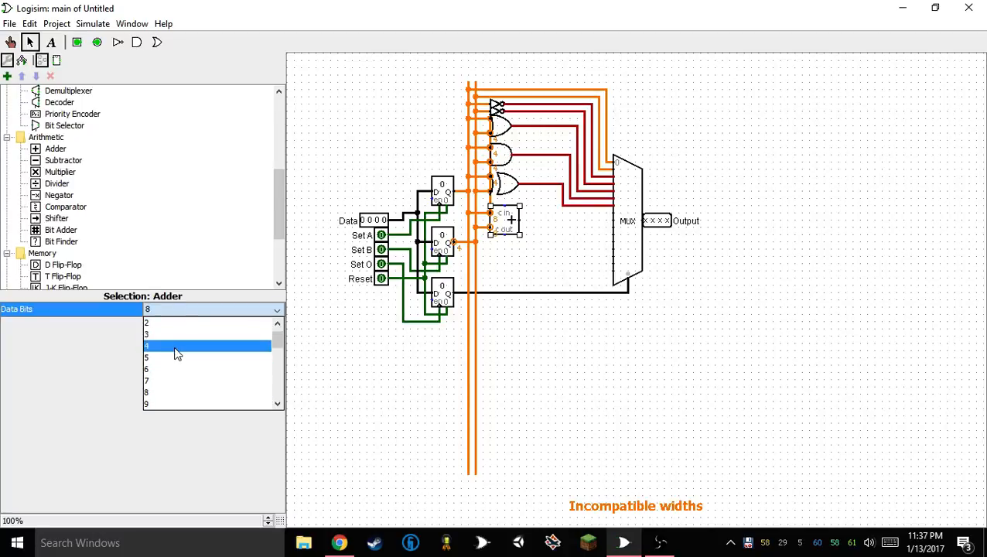
{"action": "left_click", "coordinate": [176, 357]}
{"action": "left_click", "coordinate": [524, 231]}
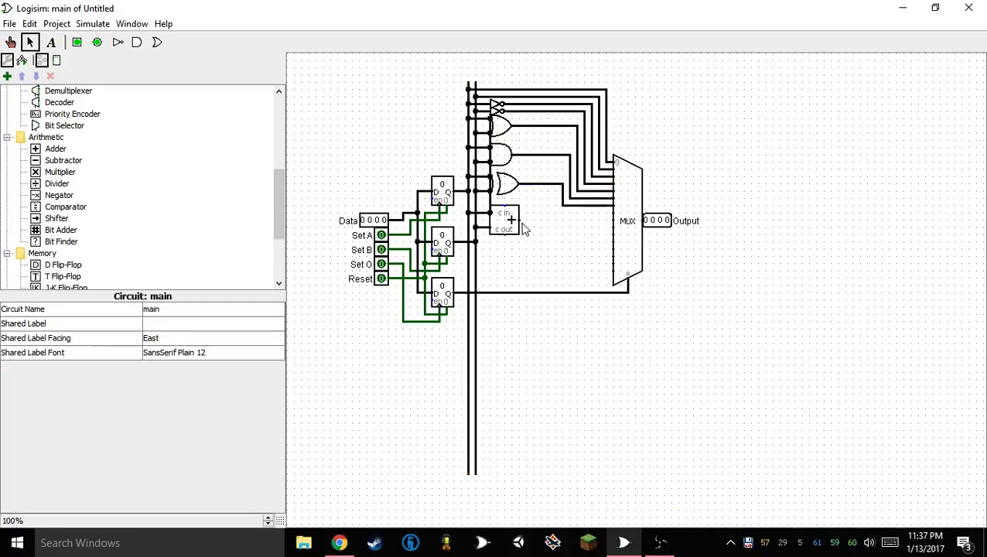
{"action": "left_click_drag", "start_coordinate": [523, 224], "coordinate": [612, 213]}
Place an AND gate in the empty area below the multiplexer and an XOR gate directly beneath it
{"action": "scroll", "coordinate": [106, 183], "scroll_direction": "up", "scroll_amount": 6}
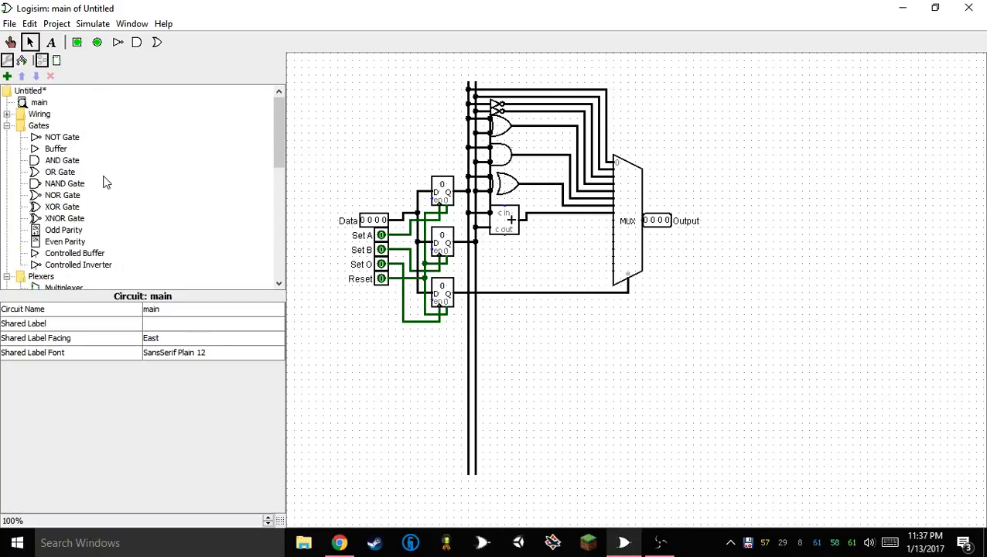
{"action": "left_click", "coordinate": [63, 160]}
{"action": "left_click", "coordinate": [635, 365]}
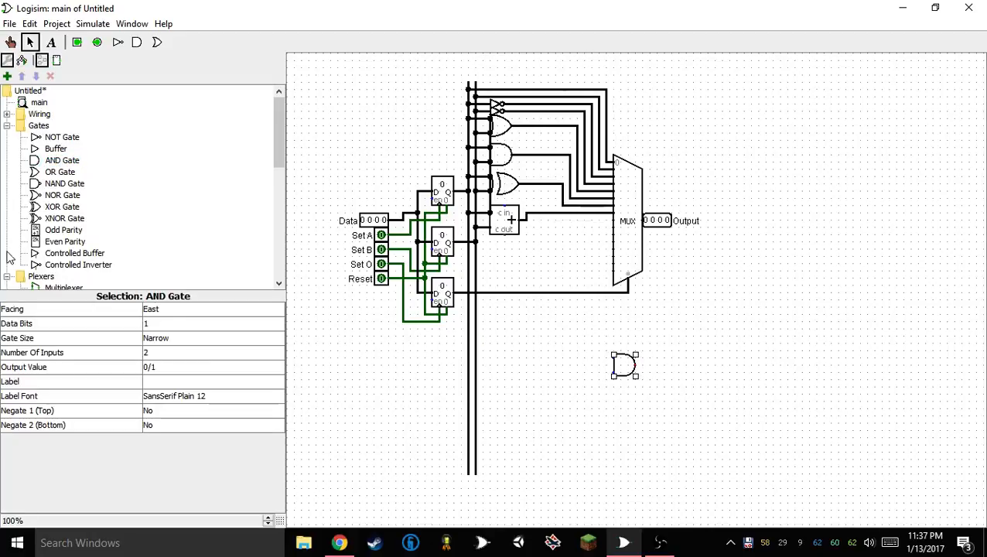
{"action": "left_click", "coordinate": [69, 206]}
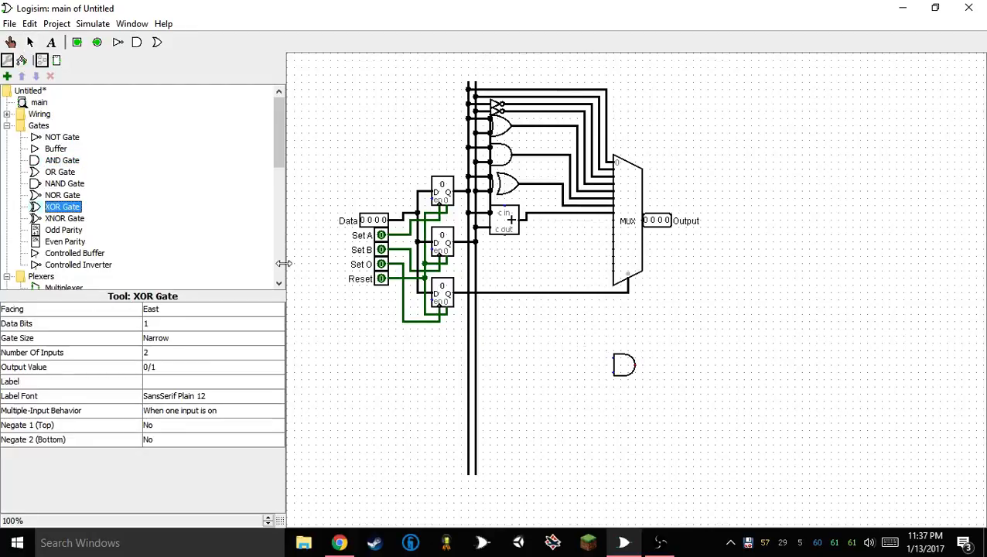
{"action": "left_click", "coordinate": [646, 394]}
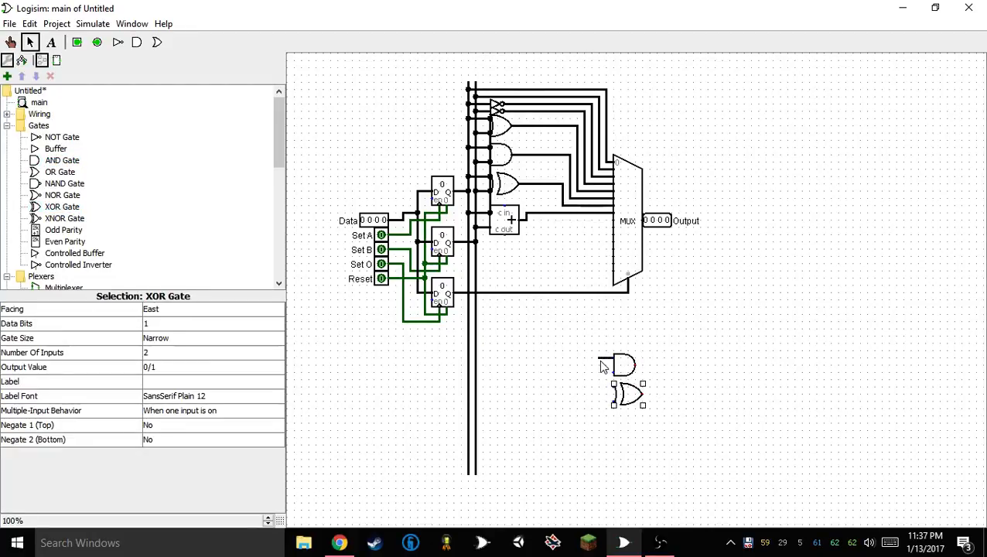
Wire the new AND and XOR gates' inputs together in pairs and extend short wires from both shared inputs and both outputs
{"action": "left_click_drag", "start_coordinate": [601, 362], "coordinate": [599, 359]}
{"action": "left_click_drag", "start_coordinate": [599, 359], "coordinate": [614, 401]}
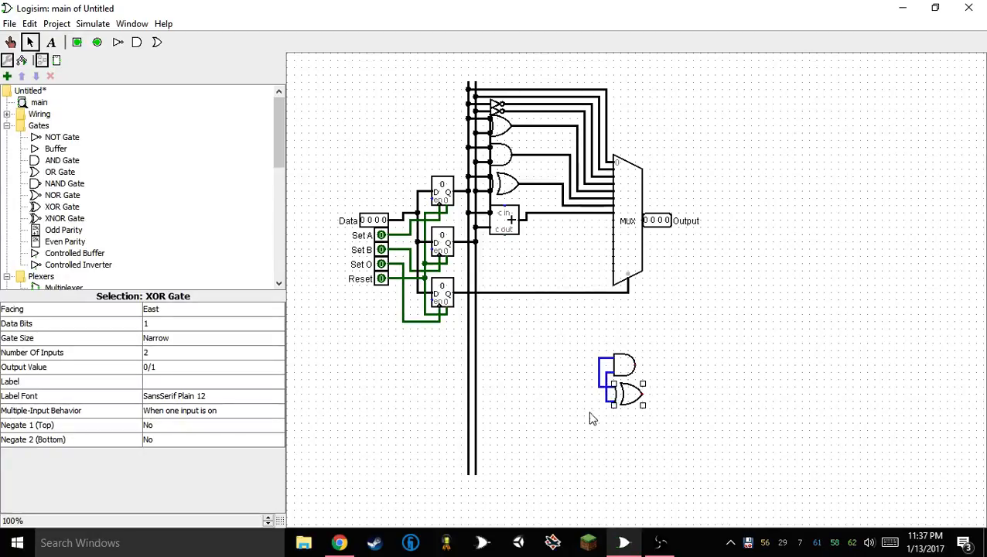
{"action": "left_click", "coordinate": [591, 419]}
{"action": "left_click_drag", "start_coordinate": [663, 322], "coordinate": [609, 474]}
{"action": "left_click", "coordinate": [636, 434]}
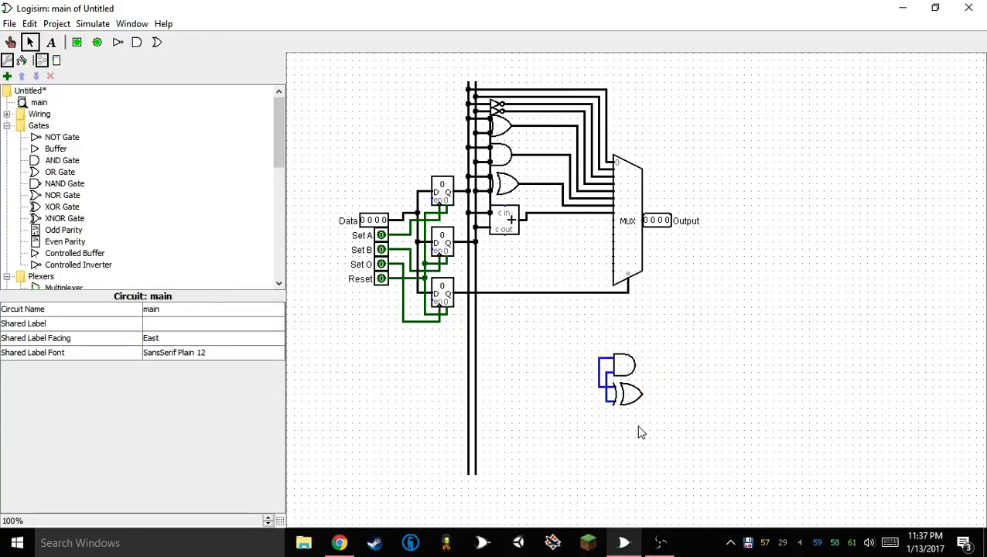
{"action": "mouse_move", "coordinate": [644, 394]}
{"action": "left_mouse_down"}
{"action": "mouse_move", "coordinate": [657, 395]}
{"action": "mouse_move", "coordinate": [658, 364]}
{"action": "mouse_move", "coordinate": [584, 358]}
{"action": "left_mouse_up"}
{"action": "left_click", "coordinate": [633, 364]}
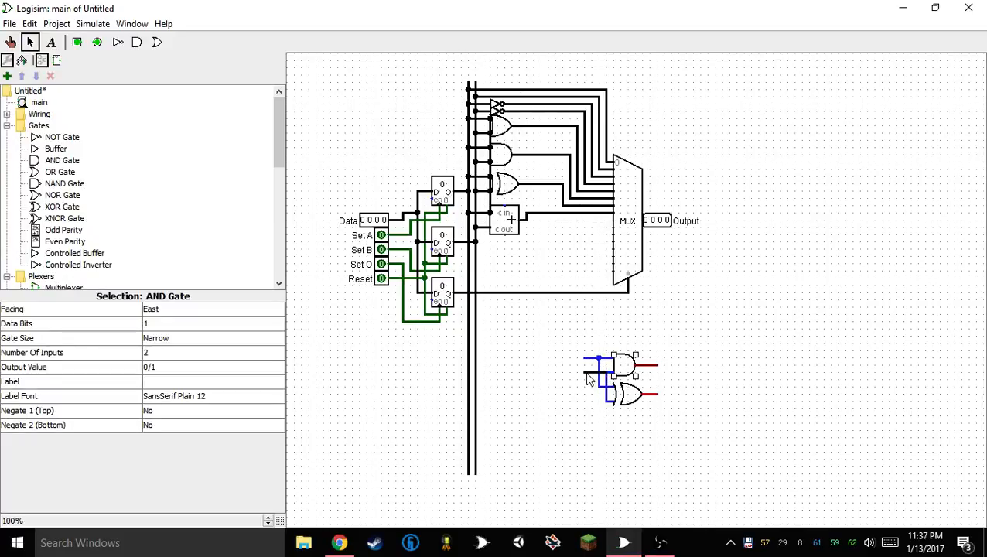
Attach an input pin to the upper shared input wire of the new gate pair and label it A
{"action": "left_click", "coordinate": [76, 42]}
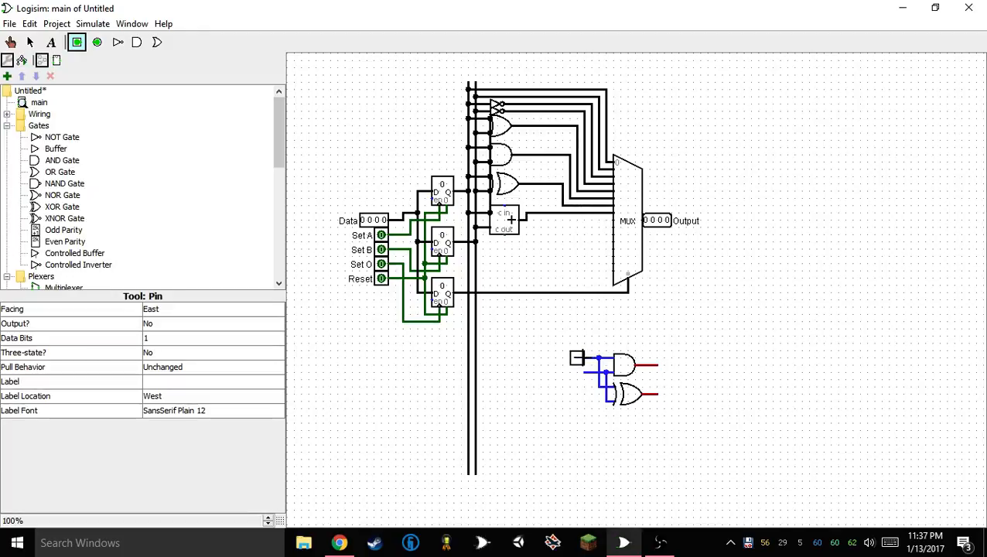
{"action": "left_click", "coordinate": [584, 358]}
{"action": "left_click", "coordinate": [162, 369]}
{"action": "left_click", "coordinate": [150, 379]}
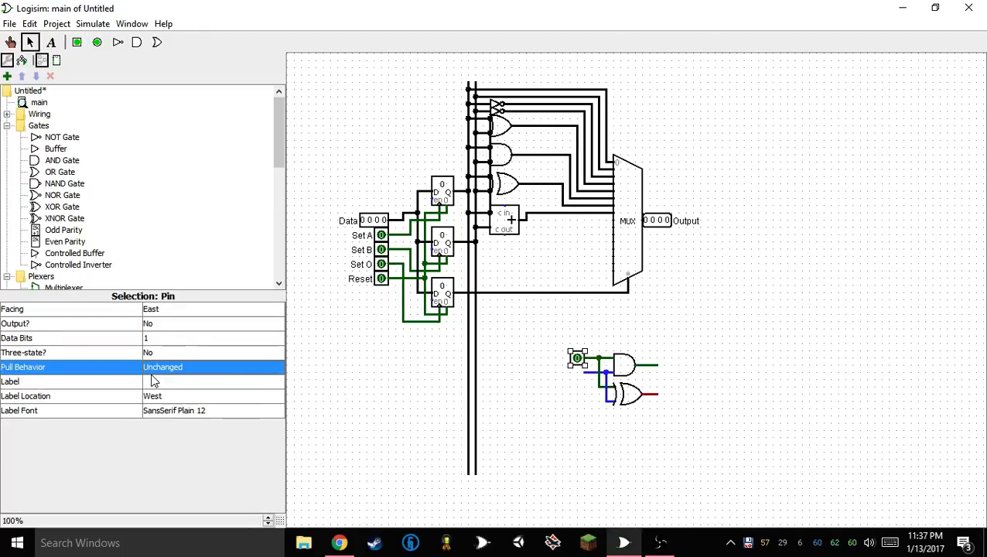
{"action": "left_click", "coordinate": [147, 381]}
{"action": "type", "text": "A"}
{"action": "key", "text": "Return"}
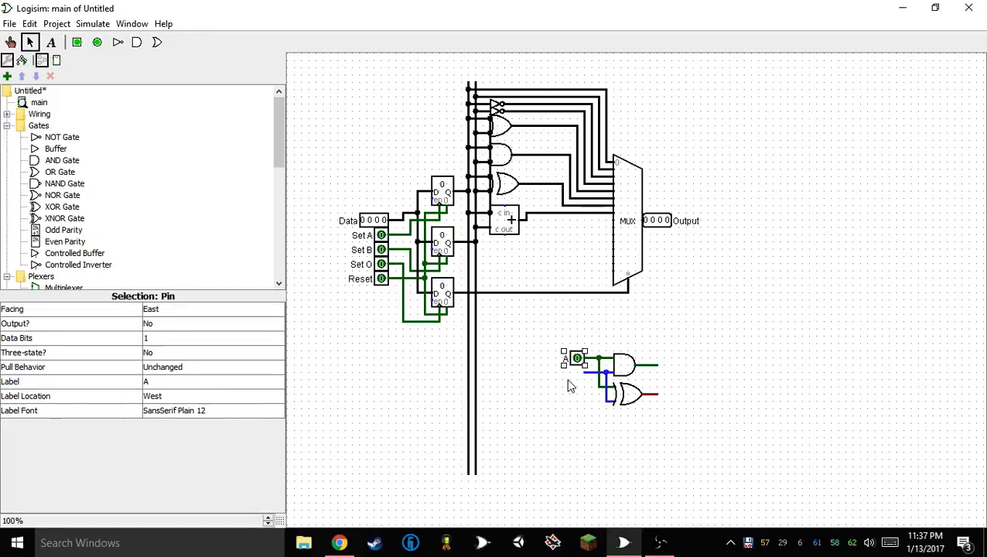
Duplicate pin A onto the lower shared input wire and label the copy B
{"action": "key", "text": "ctrl+d"}
{"action": "left_click_drag", "start_coordinate": [577, 368], "coordinate": [569, 375]}
{"action": "left_click", "coordinate": [173, 382]}
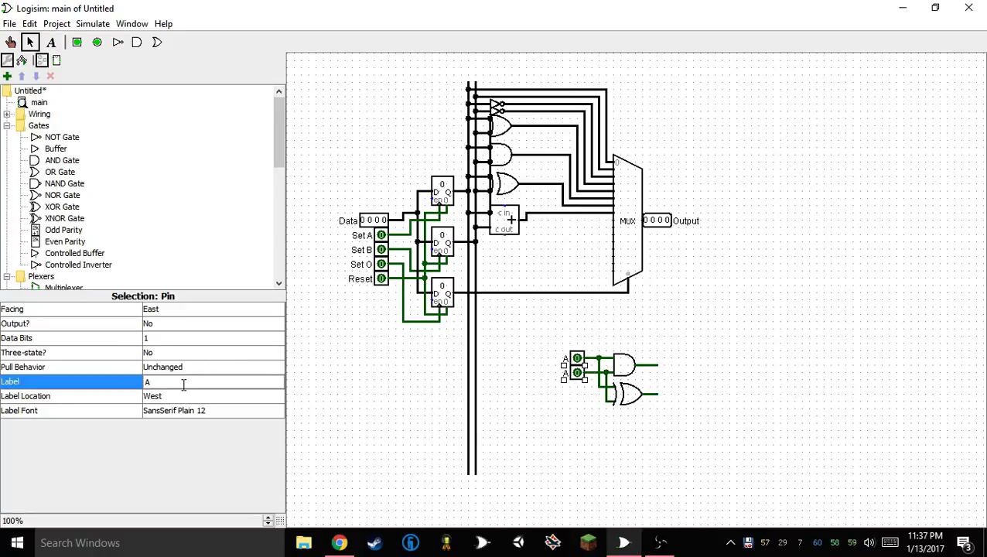
{"action": "key", "text": "Return"}
{"action": "left_click", "coordinate": [489, 306]}
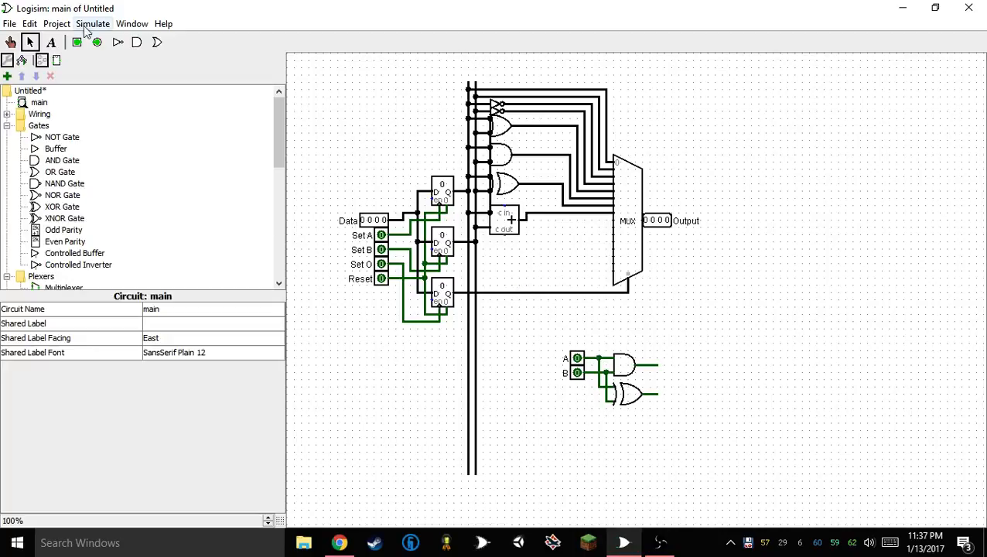
Attach an output pin to the new AND gate's output wire and label it Sum
{"action": "left_click", "coordinate": [103, 41]}
{"action": "left_click", "coordinate": [666, 363]}
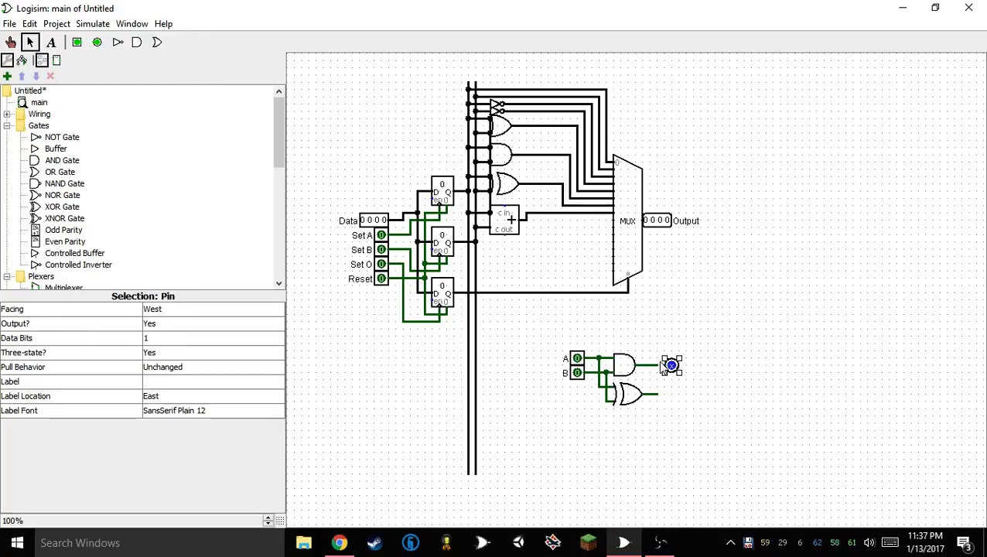
{"action": "left_click", "coordinate": [158, 383]}
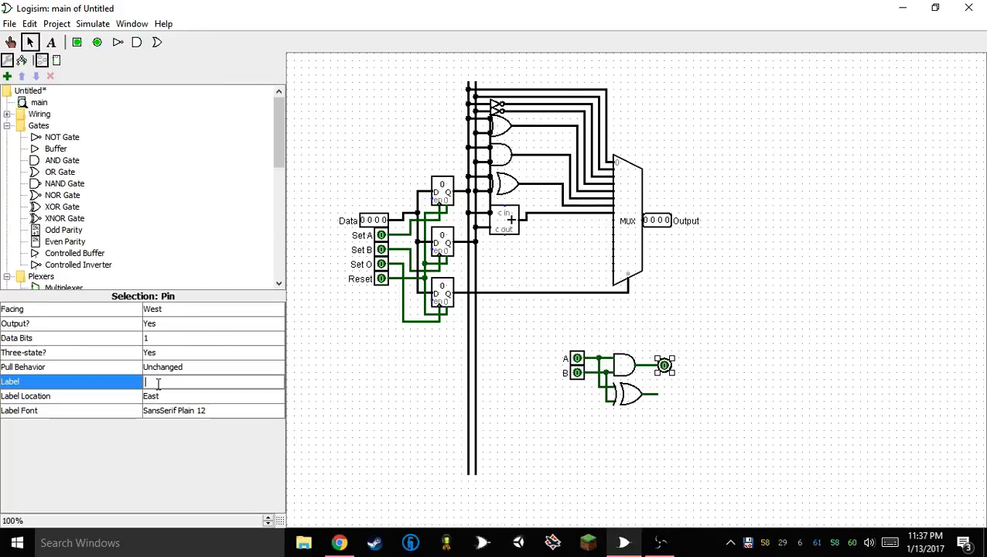
{"action": "type", "text": "Sum"}
{"action": "key", "text": "Return"}
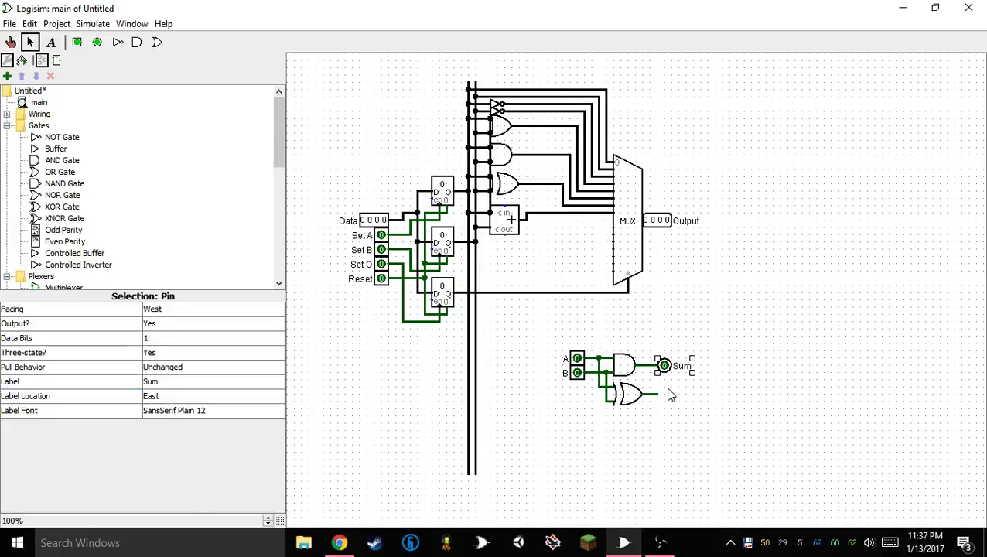
Duplicate the Sum pin onto the new XOR gate's output and relabel the AND gate's output pin Cout
{"action": "key", "text": "ctrl+d"}
{"action": "left_click_drag", "start_coordinate": [667, 371], "coordinate": [663, 393]}
{"action": "left_click", "coordinate": [208, 382]}
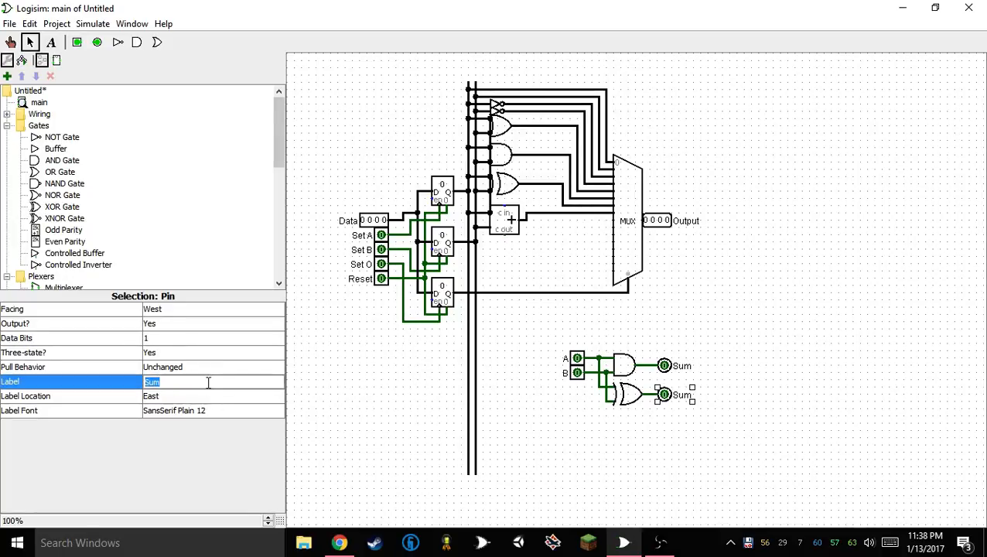
{"action": "left_click", "coordinate": [669, 367]}
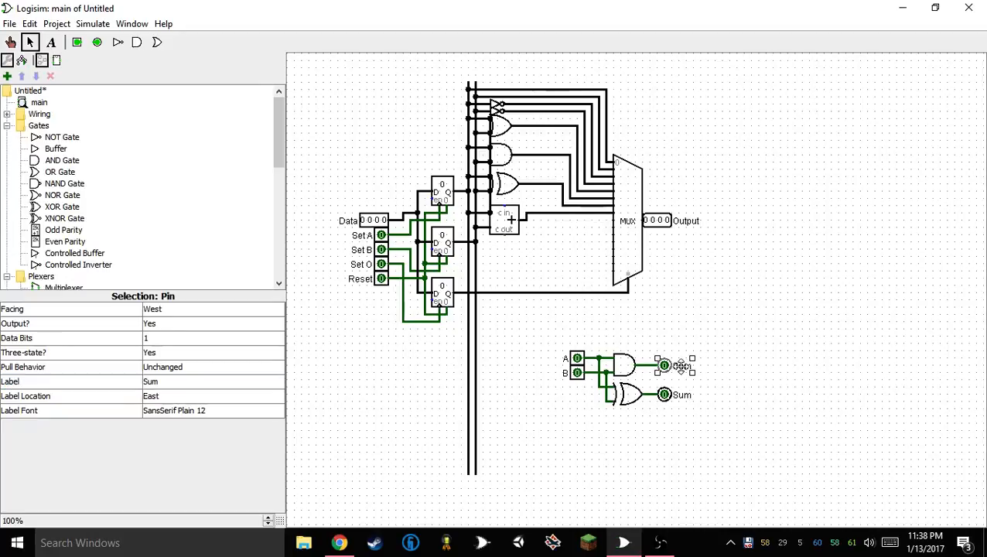
{"action": "left_click", "coordinate": [171, 380]}
{"action": "type", "text": "Cou"}
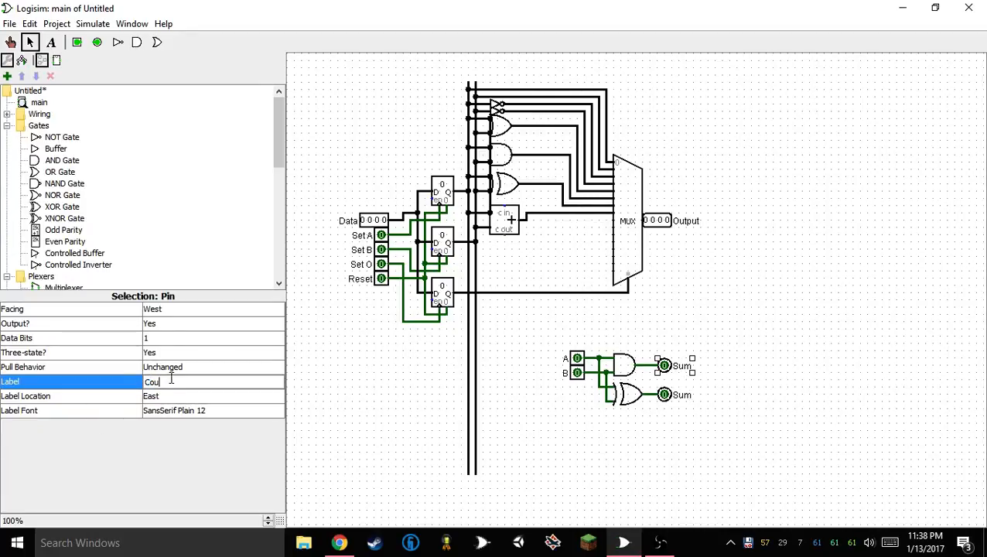
{"action": "type", "text": "t"}
{"action": "key", "text": "Return"}
{"action": "left_click", "coordinate": [464, 377]}
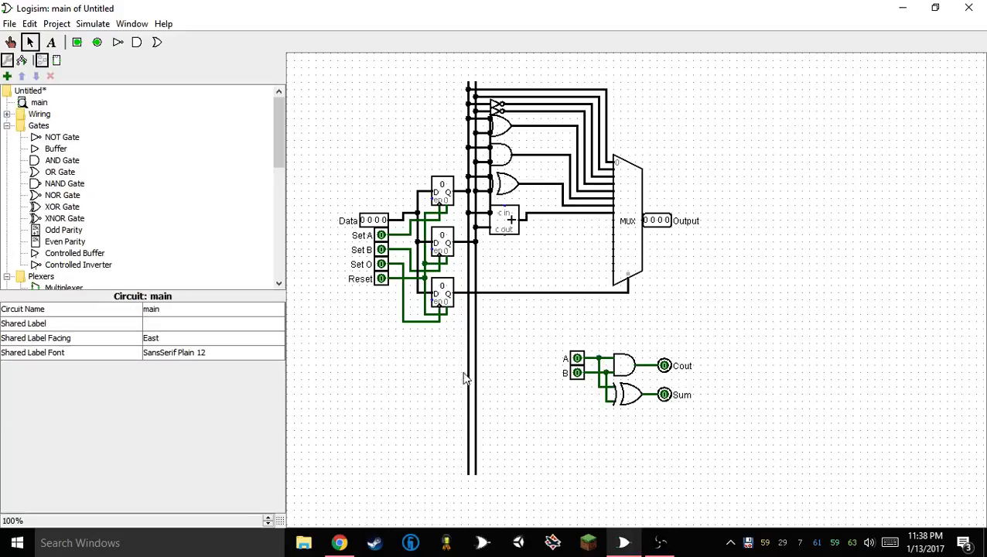
Test the half adder by toggling inputs A and B through their combinations and returning both to 0
{"action": "left_click", "coordinate": [10, 41]}
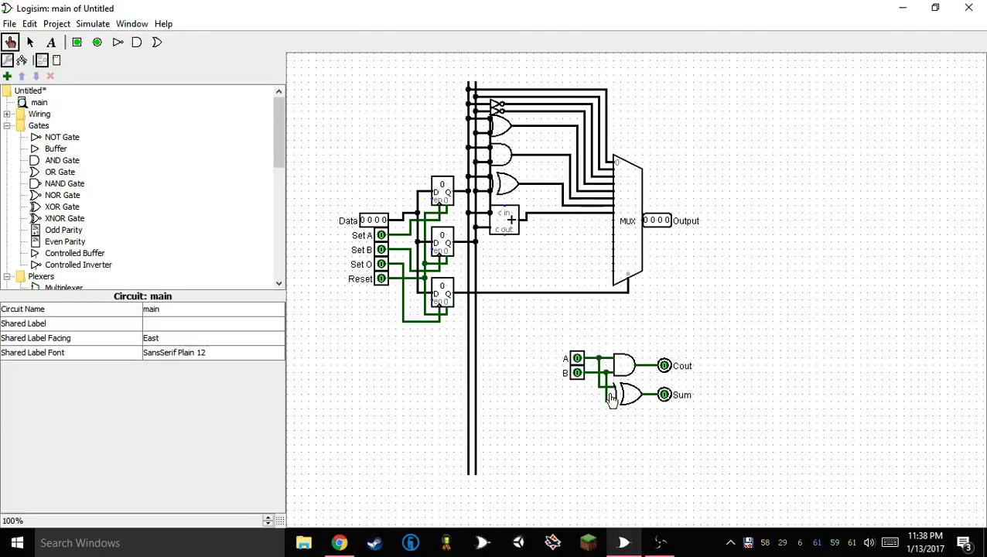
{"action": "left_click", "coordinate": [576, 358]}
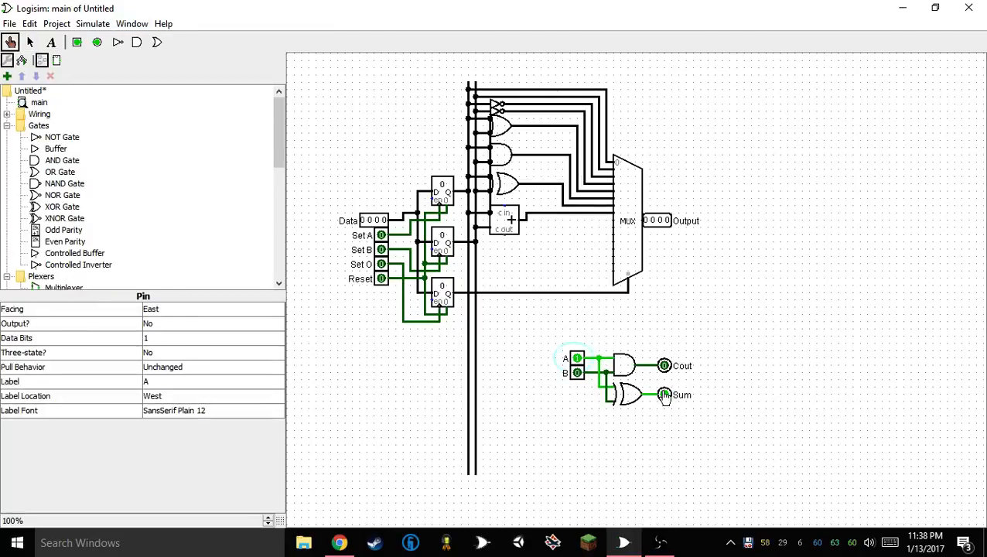
{"action": "left_click", "coordinate": [578, 374]}
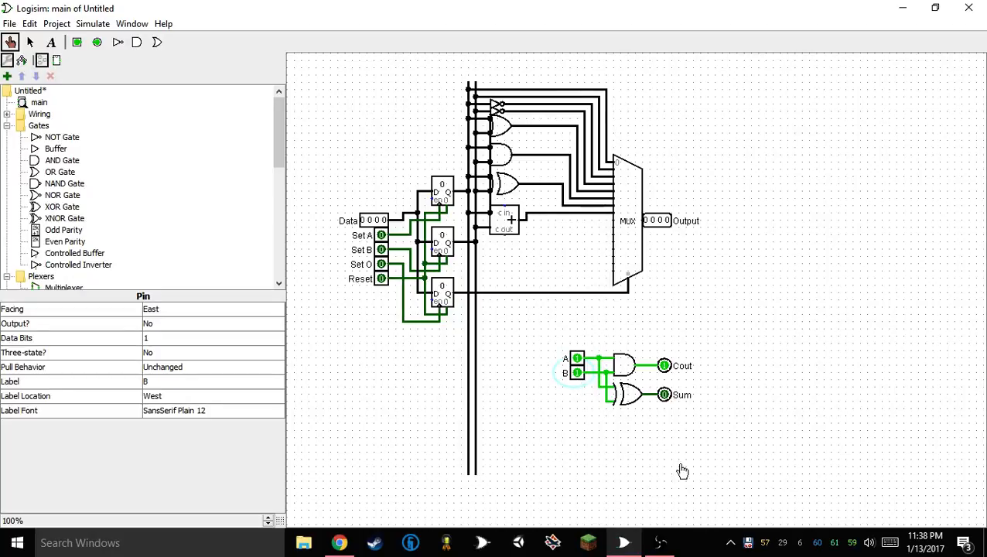
{"action": "left_click", "coordinate": [578, 376]}
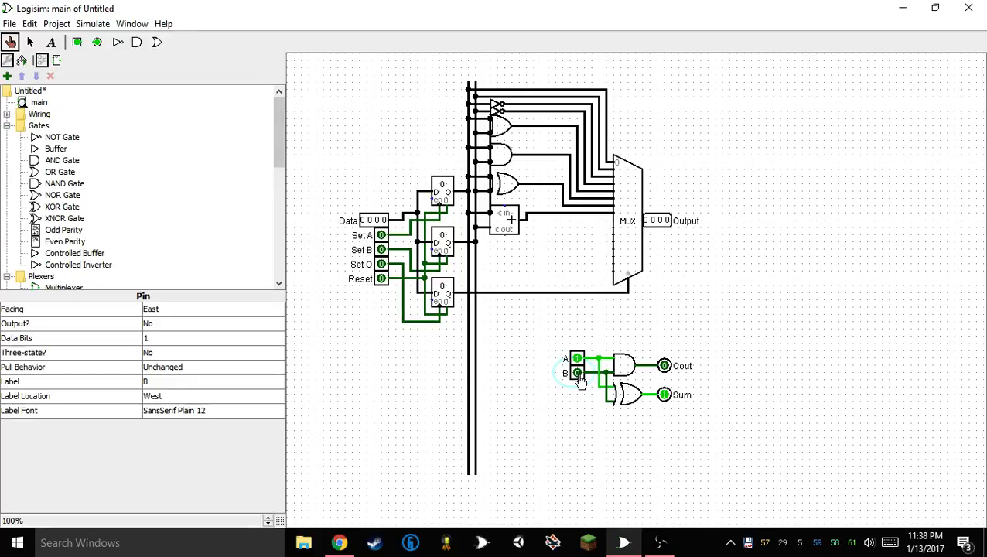
{"action": "left_click", "coordinate": [577, 360]}
{"action": "left_click", "coordinate": [577, 373]}
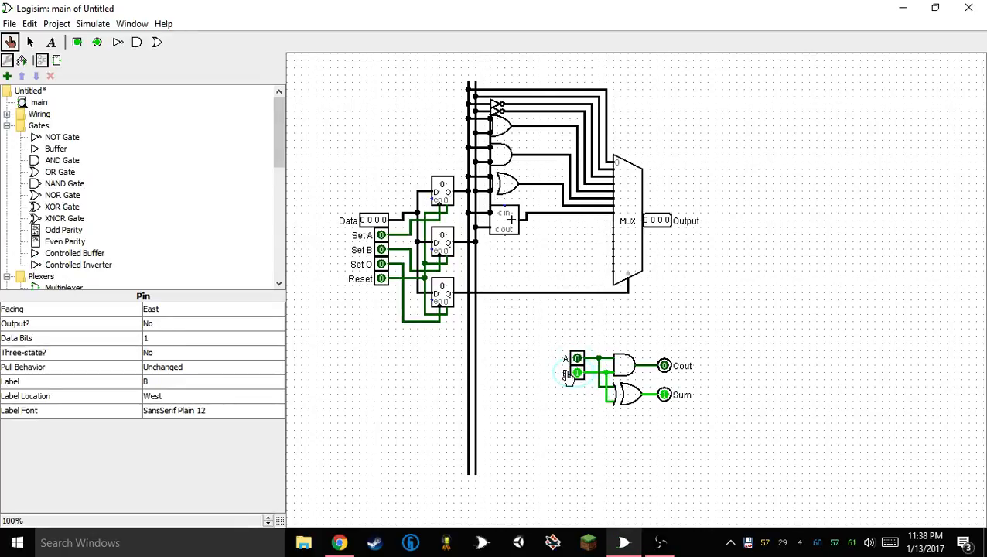
{"action": "left_click", "coordinate": [576, 374]}
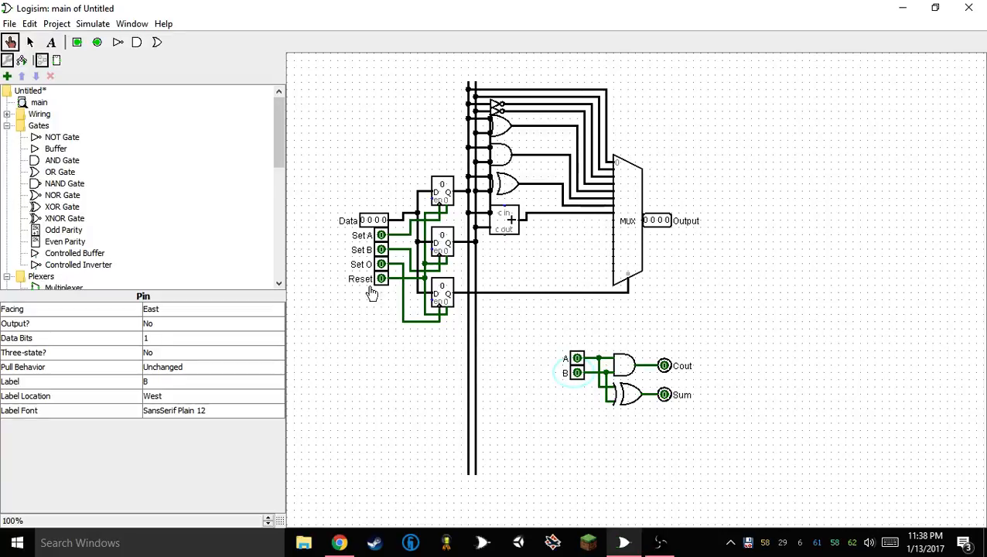
Detach the Cout and Sum pins from the gate outputs and move them right to free space for more gates
{"action": "left_click", "coordinate": [29, 42]}
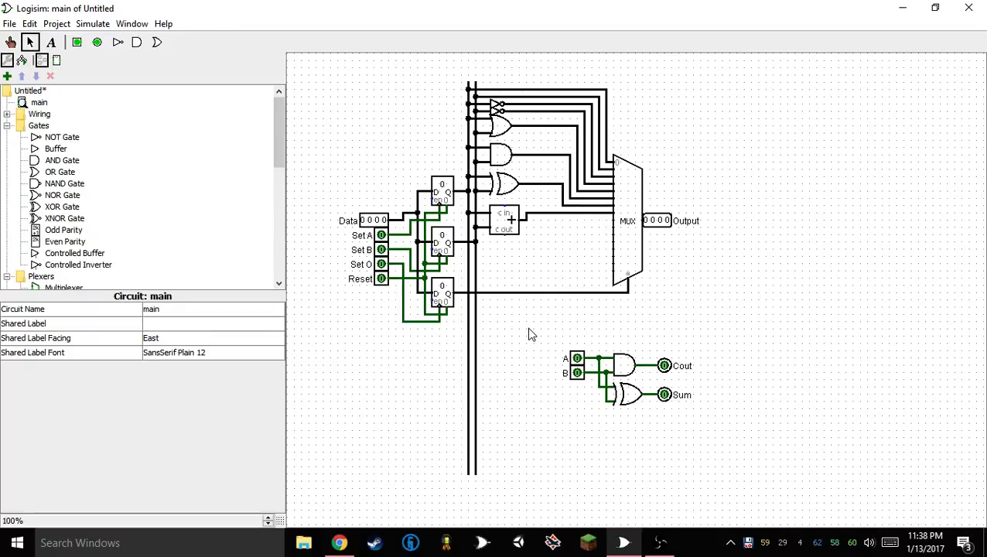
{"action": "left_click_drag", "start_coordinate": [652, 326], "coordinate": [775, 429]}
{"action": "key", "text": "ctrl+x"}
{"action": "key", "text": "ctrl+v"}
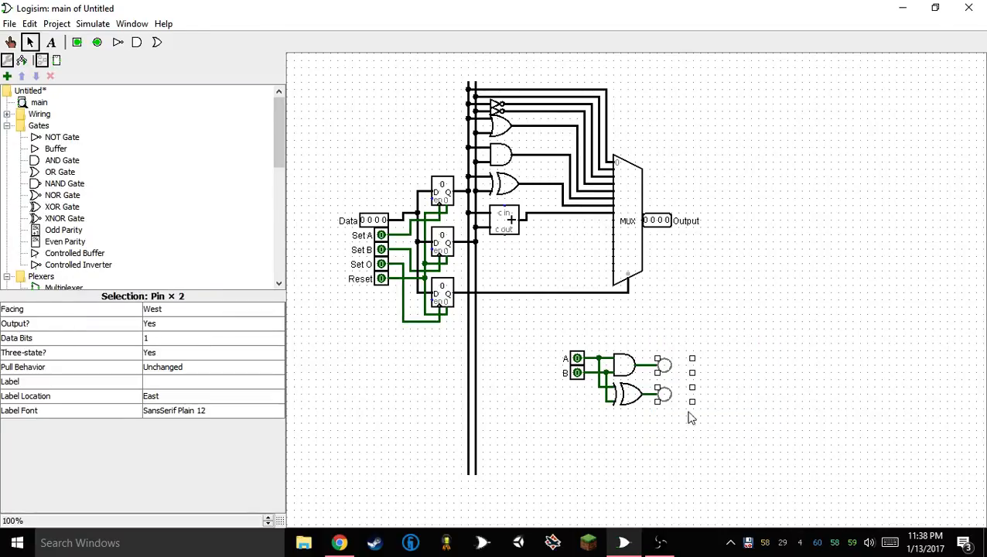
{"action": "left_click_drag", "start_coordinate": [666, 391], "coordinate": [737, 391]}
{"action": "left_click", "coordinate": [694, 421]}
Duplicate the half adder's AND and XOR gates with their wiring, joining the copy's upper input to the first XOR gate's output
{"action": "left_click_drag", "start_coordinate": [688, 330], "coordinate": [595, 442]}
{"action": "key", "text": "ctrl+d"}
{"action": "left_click_drag", "start_coordinate": [625, 400], "coordinate": [675, 427]}
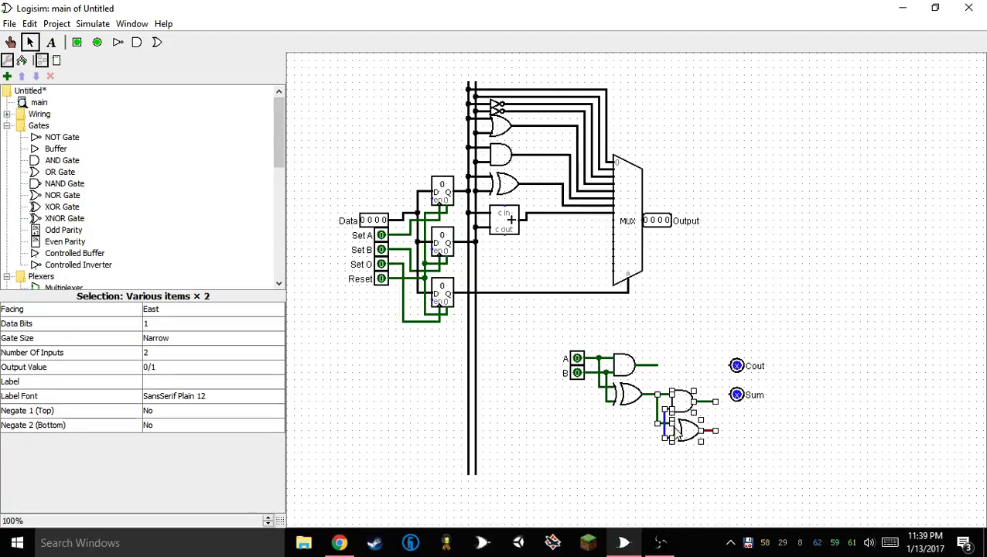
Attach the Sum pin to the second XOR gate's output and add an input pin labelled Cin below B, wired to the second gate pair's lower inputs
{"action": "left_click_drag", "start_coordinate": [738, 369], "coordinate": [717, 431]}
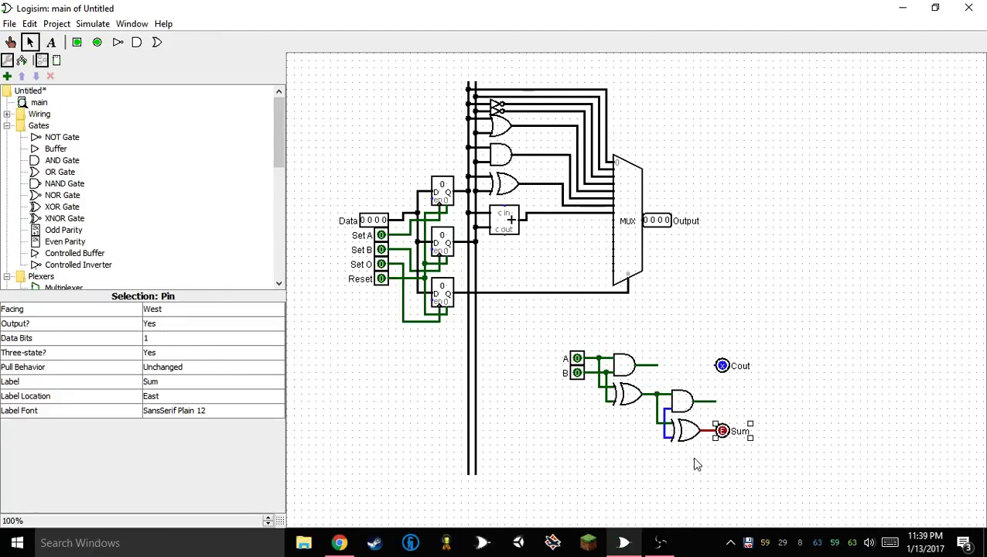
{"action": "left_click", "coordinate": [669, 476]}
{"action": "left_click", "coordinate": [76, 42]}
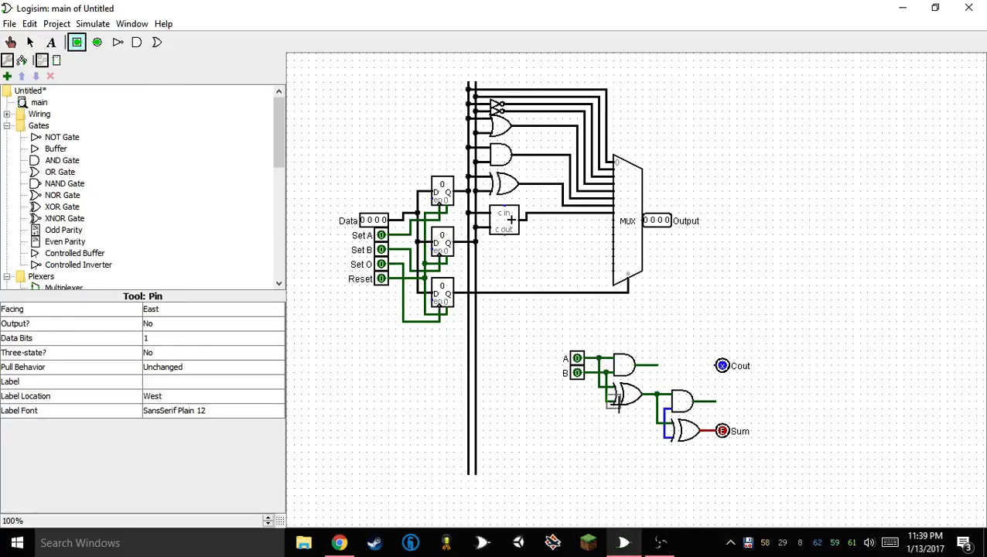
{"action": "left_click", "coordinate": [583, 390]}
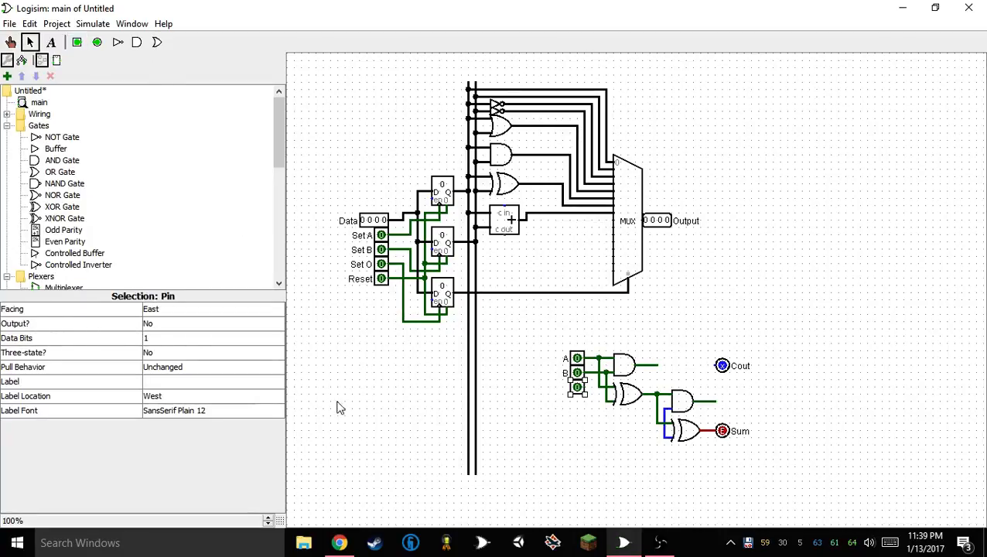
{"action": "left_click", "coordinate": [184, 382]}
{"action": "type", "text": "C"}
{"action": "key", "text": "Return"}
{"action": "left_click_drag", "start_coordinate": [591, 389], "coordinate": [663, 410]}
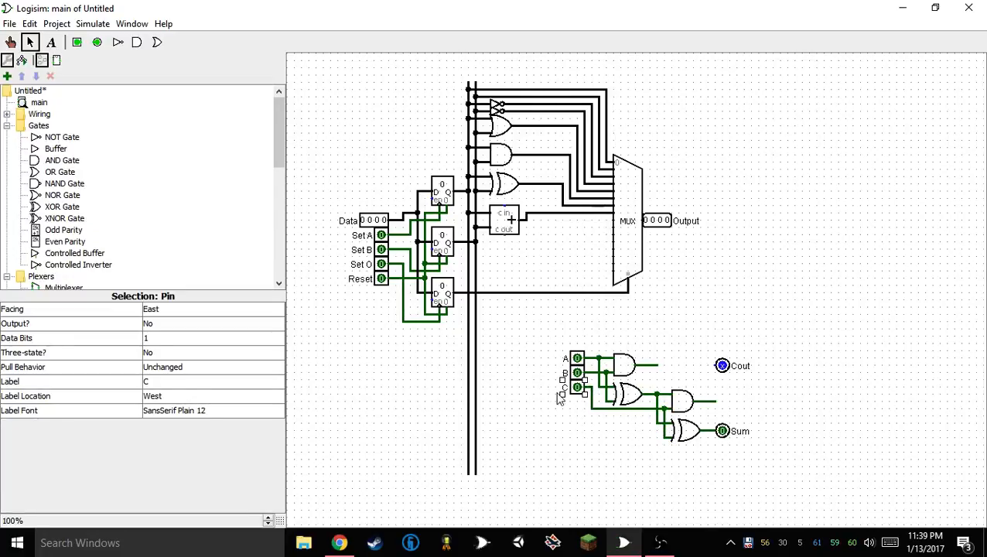
{"action": "left_click", "coordinate": [160, 382]}
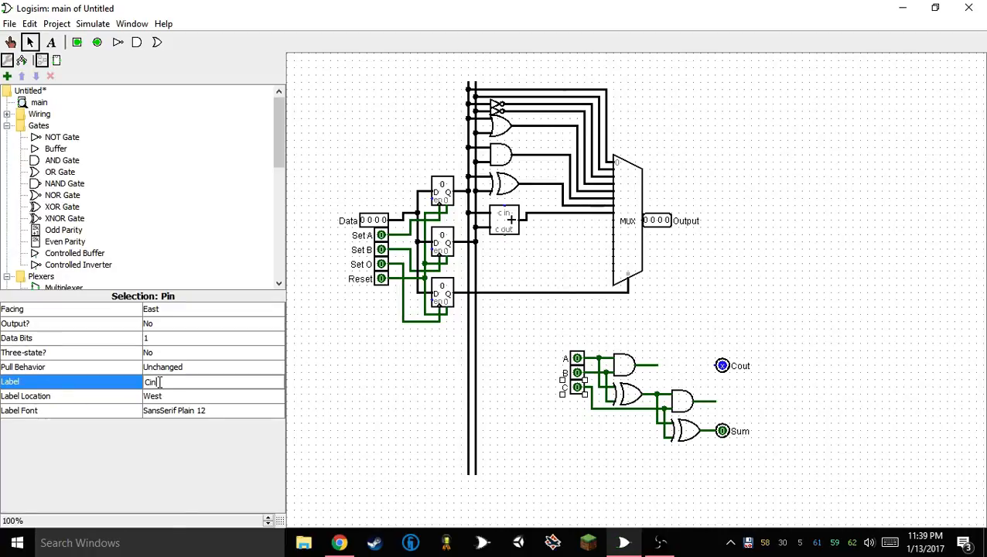
{"action": "key", "text": "Return"}
Combine both AND gate outputs in a new OR gate and attach the Cout pin to the OR gate's output
{"action": "left_click", "coordinate": [721, 366]}
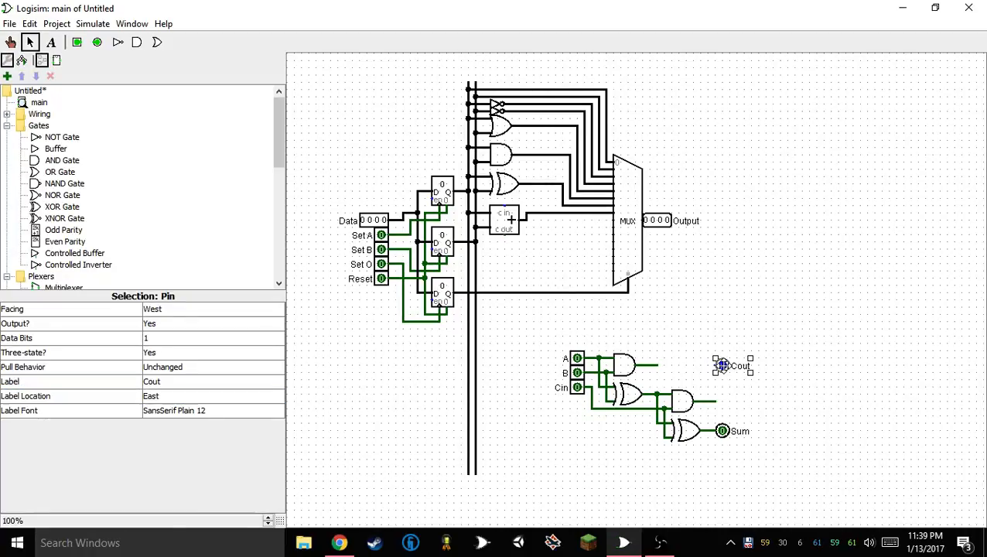
{"action": "left_click_drag", "start_coordinate": [721, 365], "coordinate": [714, 367]}
{"action": "mouse_move", "coordinate": [717, 402]}
{"action": "left_mouse_down"}
{"action": "mouse_move", "coordinate": [699, 401]}
{"action": "mouse_move", "coordinate": [730, 362]}
{"action": "mouse_move", "coordinate": [714, 371]}
{"action": "mouse_move", "coordinate": [709, 349]}
{"action": "mouse_move", "coordinate": [696, 372]}
{"action": "left_mouse_up"}
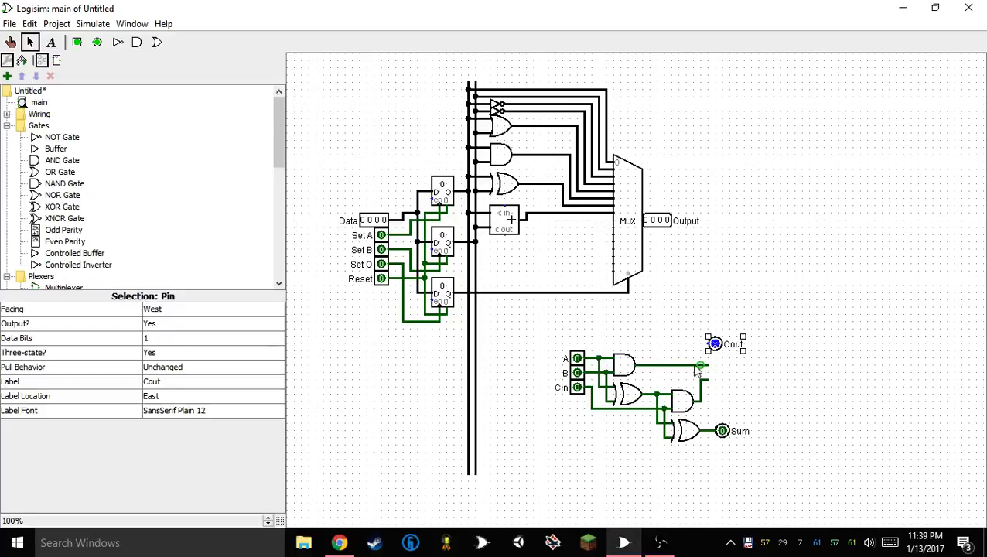
{"action": "left_click", "coordinate": [158, 42]}
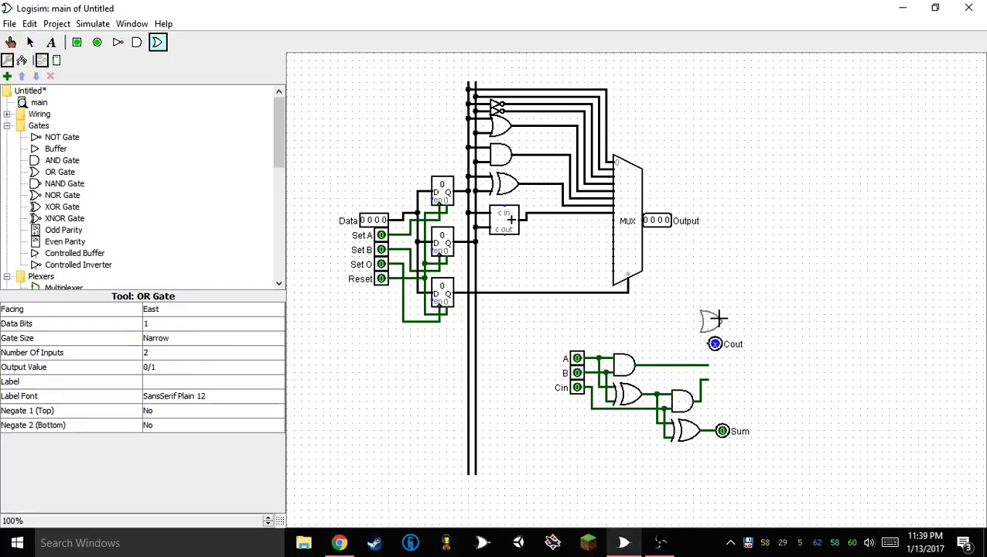
{"action": "left_click", "coordinate": [721, 373]}
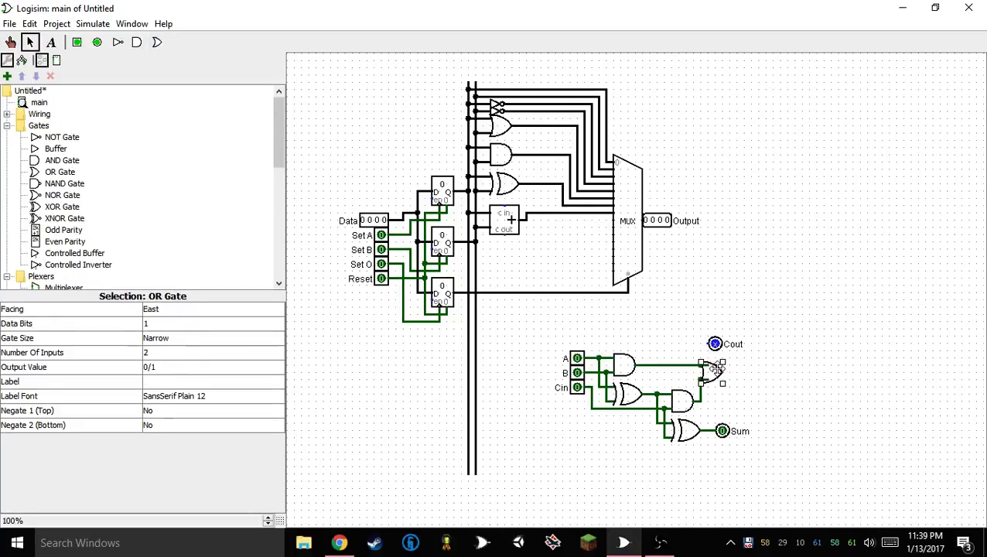
{"action": "left_click_drag", "start_coordinate": [715, 344], "coordinate": [739, 377]}
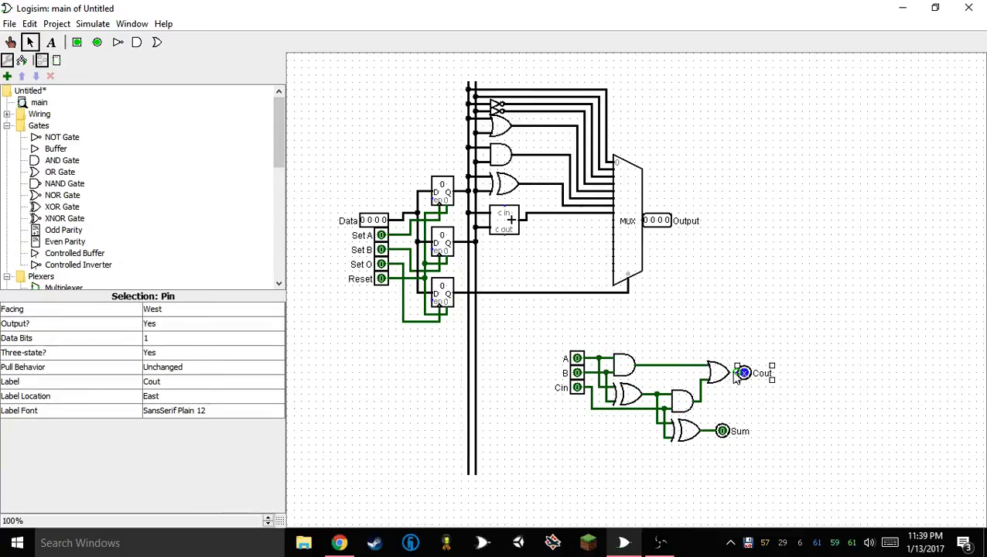
{"action": "left_click", "coordinate": [721, 310]}
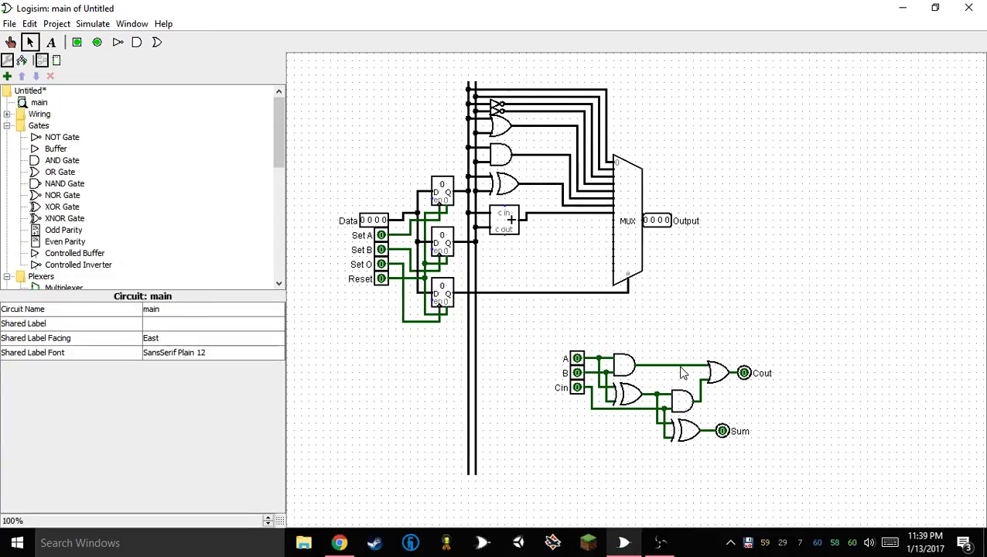
{"action": "mouse_move", "coordinate": [678, 365]}
{"action": "left_mouse_down"}
{"action": "mouse_move", "coordinate": [679, 330]}
{"action": "mouse_move", "coordinate": [678, 364]}
{"action": "left_mouse_up"}
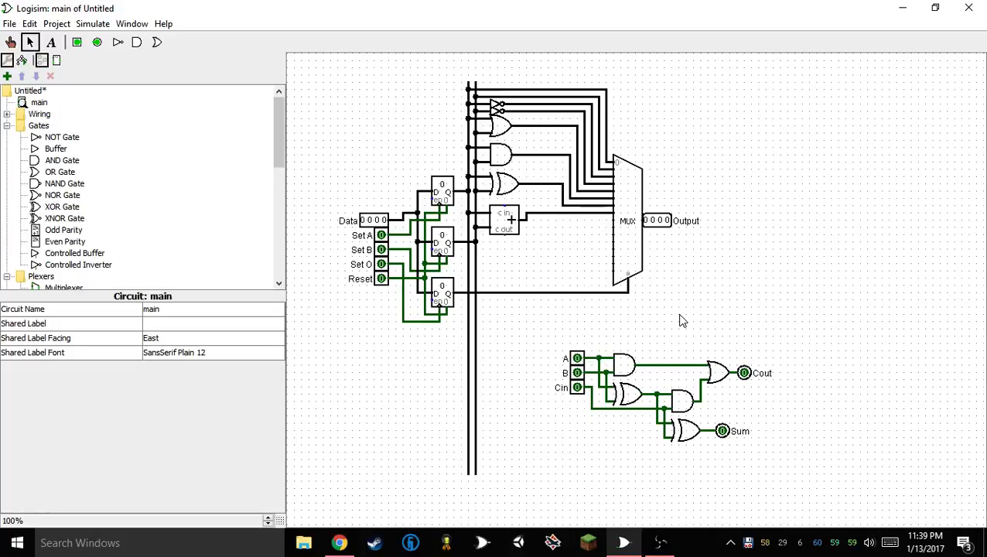
Test the full adder by switching Cin, B and A on and off one at a time
{"action": "left_click", "coordinate": [10, 42]}
{"action": "left_click", "coordinate": [577, 388]}
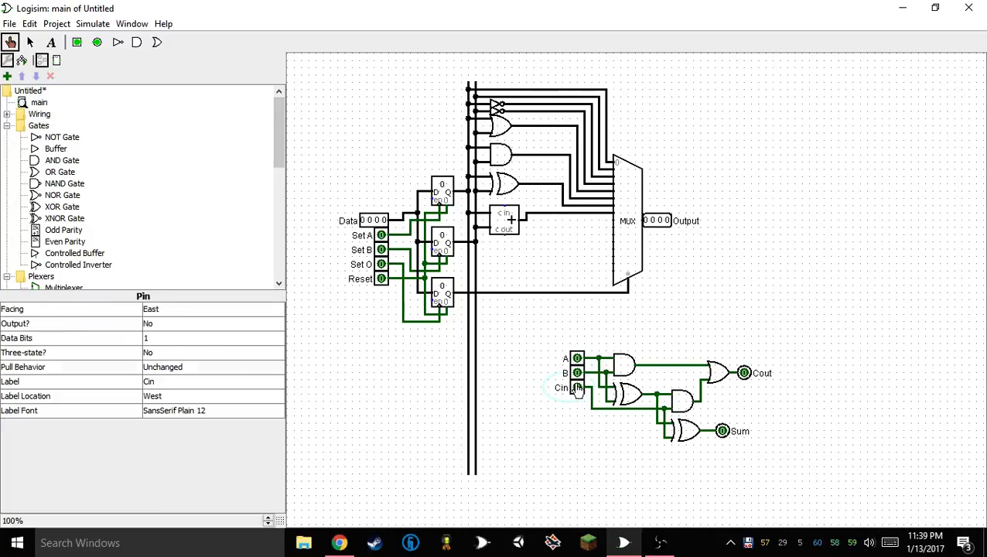
{"action": "left_click", "coordinate": [577, 387]}
{"action": "left_click", "coordinate": [577, 373]}
{"action": "left_click", "coordinate": [577, 373]}
{"action": "left_click", "coordinate": [578, 360]}
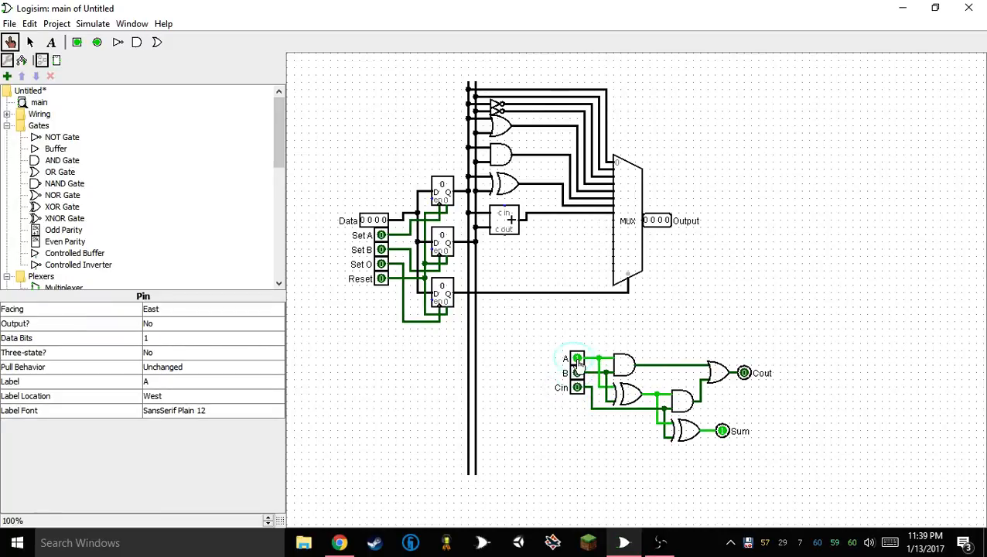
{"action": "left_click", "coordinate": [578, 359]}
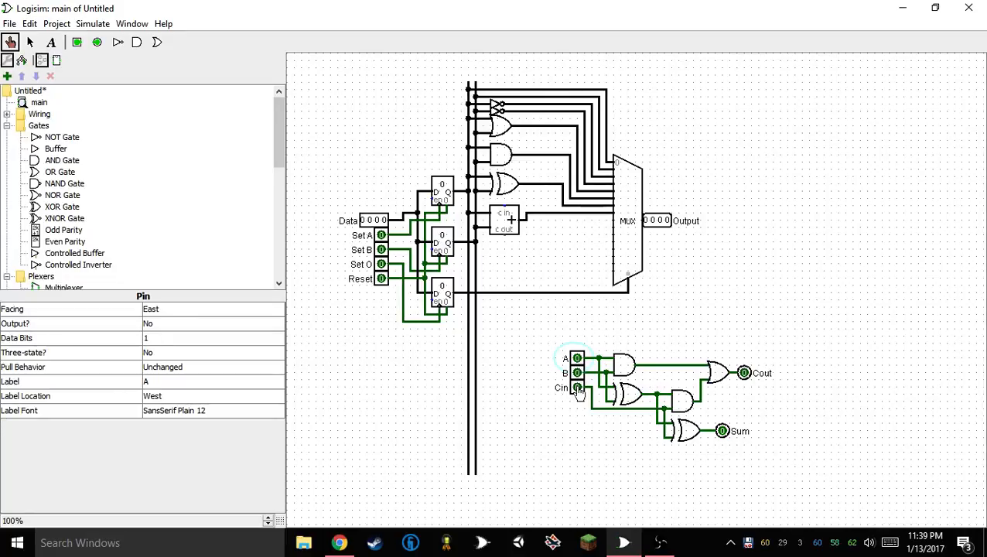
Test the full adder with pairs of inputs on, Cin with A and B with A, and return all to 0
{"action": "left_click", "coordinate": [577, 388]}
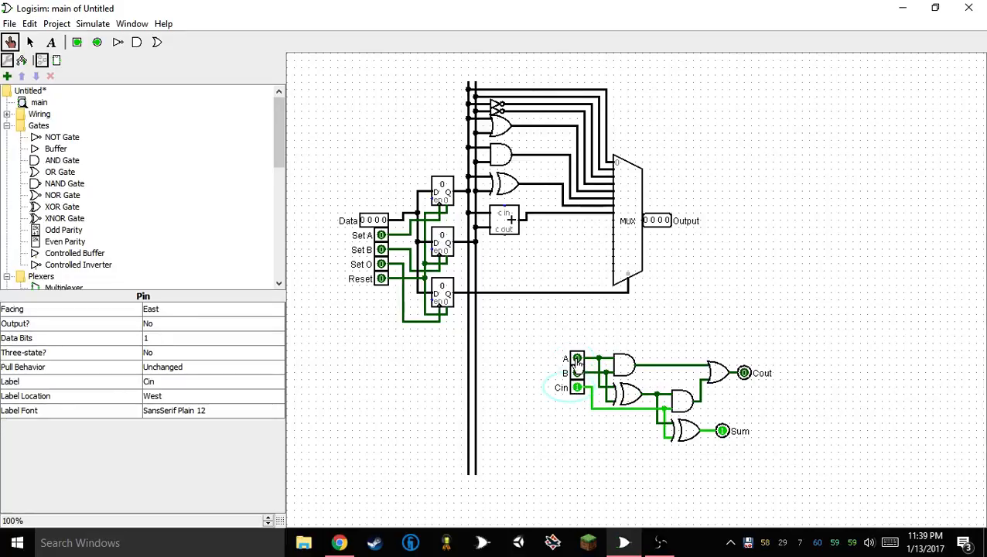
{"action": "left_click", "coordinate": [578, 360]}
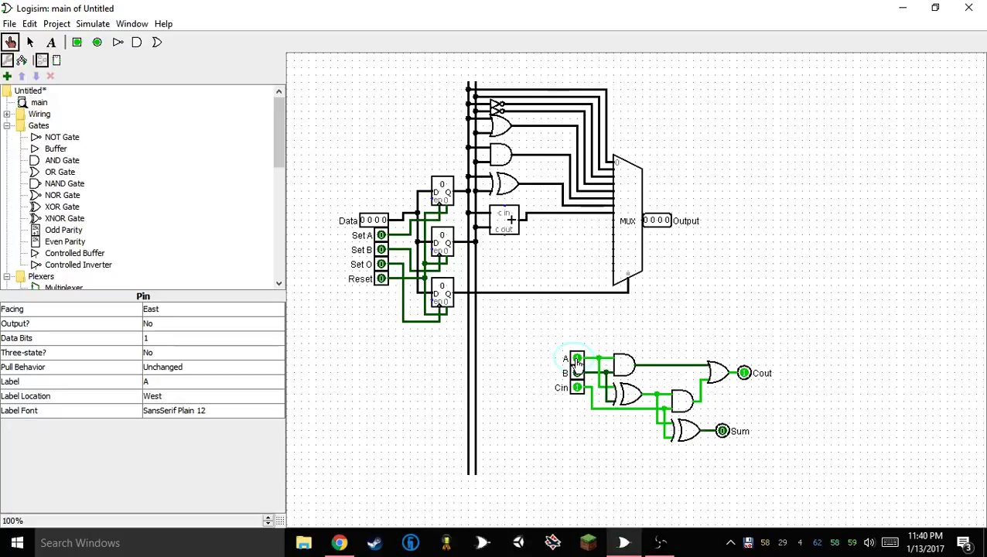
{"action": "left_click", "coordinate": [576, 360]}
{"action": "left_click", "coordinate": [577, 359]}
{"action": "left_click", "coordinate": [577, 360]}
{"action": "left_click", "coordinate": [577, 388]}
{"action": "left_click", "coordinate": [577, 373]}
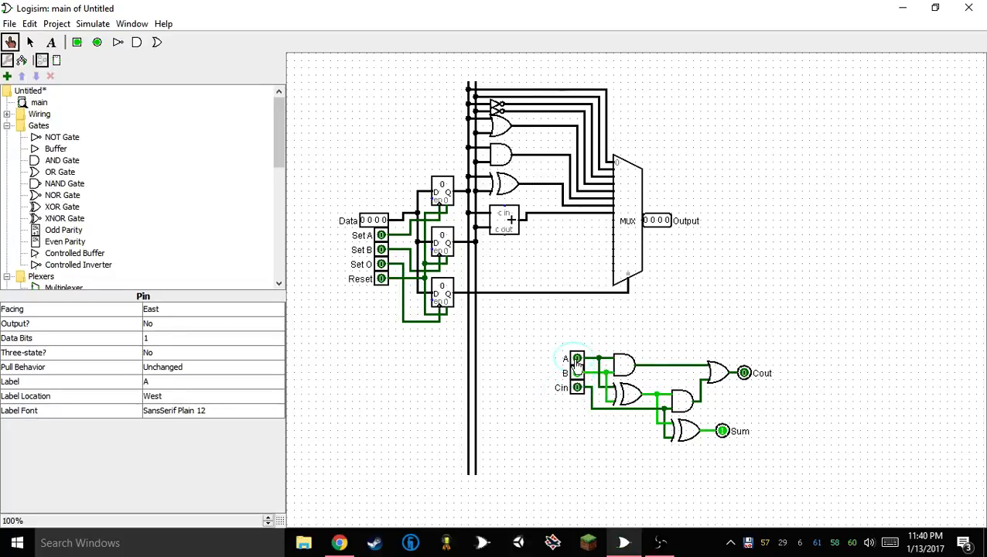
{"action": "left_click", "coordinate": [577, 360]}
{"action": "left_click", "coordinate": [577, 360]}
{"action": "left_click", "coordinate": [577, 374]}
Switch on Cin, B and A in turn until all three inputs are 1, and return them to 0
{"action": "left_click", "coordinate": [577, 388]}
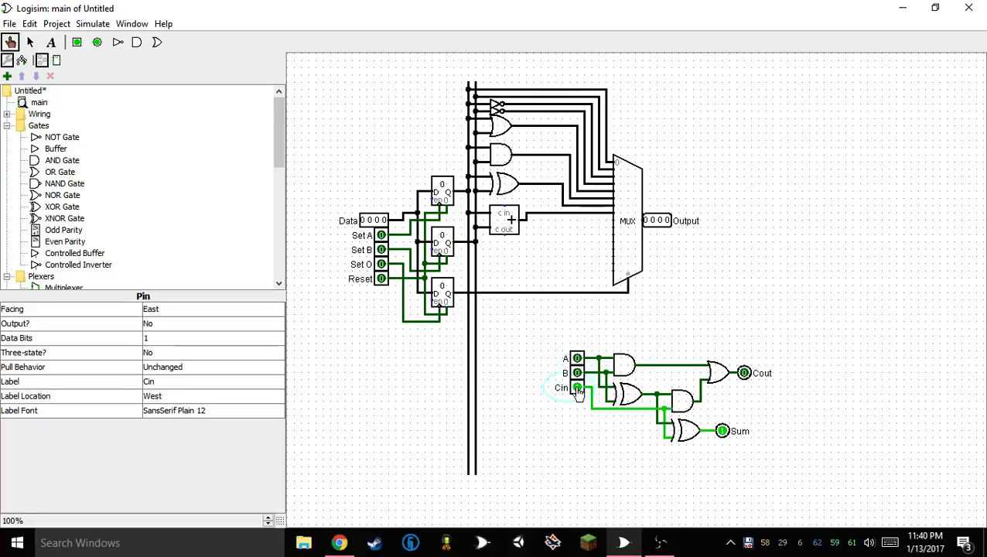
{"action": "left_click", "coordinate": [578, 374]}
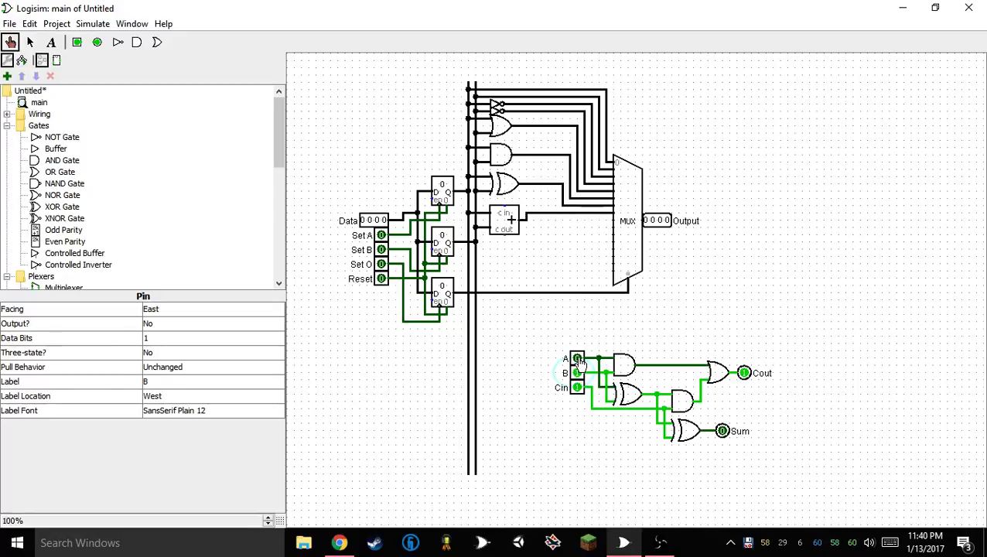
{"action": "left_click", "coordinate": [578, 361]}
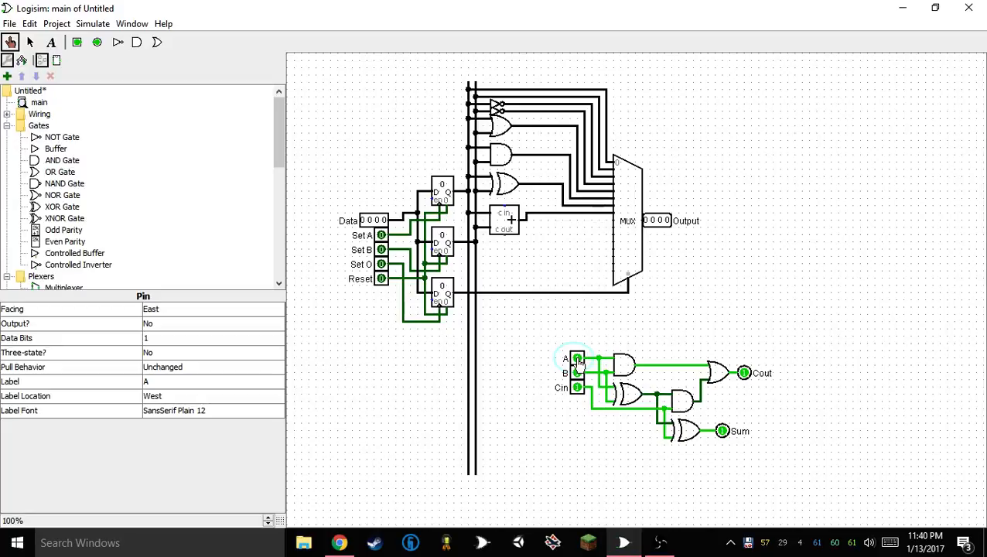
{"action": "left_click", "coordinate": [577, 359]}
{"action": "left_click", "coordinate": [577, 373]}
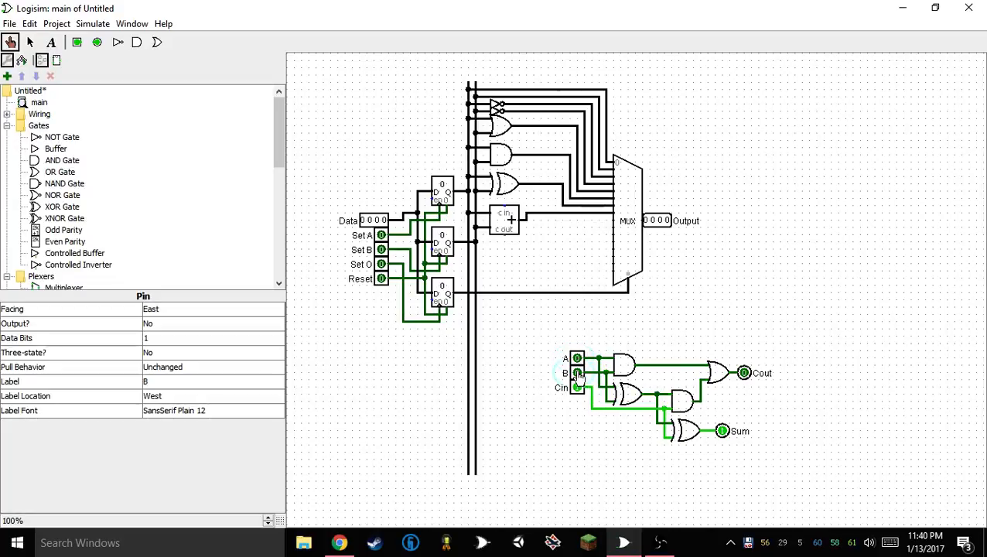
{"action": "left_click", "coordinate": [577, 387]}
Duplicate the whole full adder with its pins and wiring, and place the copy directly below the original
{"action": "left_click", "coordinate": [30, 42]}
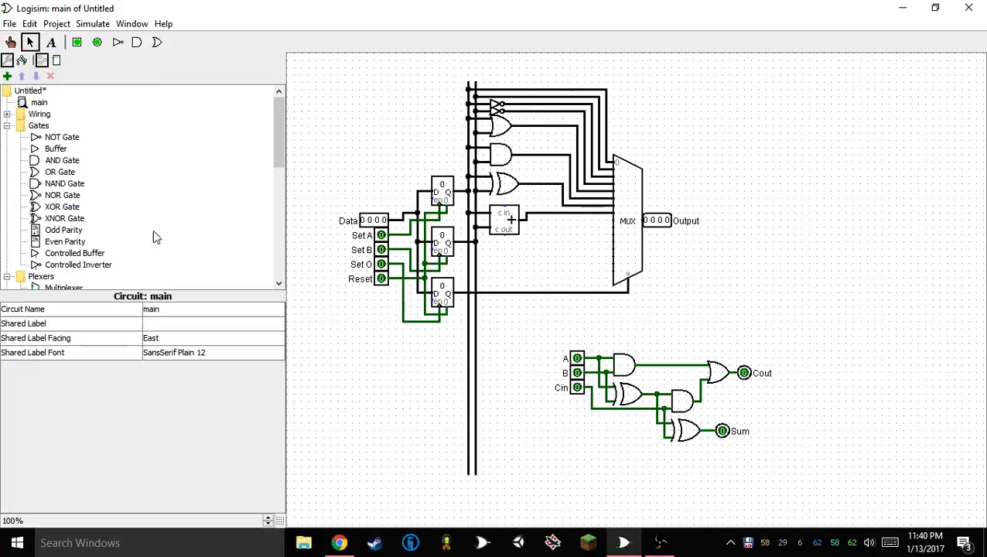
{"action": "left_click_drag", "start_coordinate": [531, 474], "coordinate": [919, 320]}
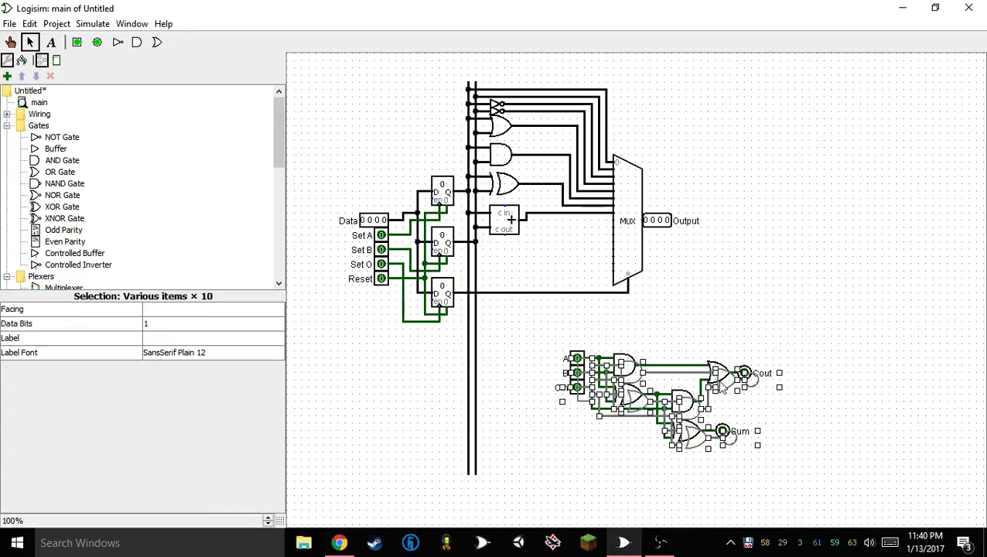
{"action": "left_click_drag", "start_coordinate": [722, 380], "coordinate": [724, 468]}
{"action": "scroll", "coordinate": [725, 468], "scroll_direction": "down", "scroll_amount": 3}
{"action": "left_click", "coordinate": [909, 357]}
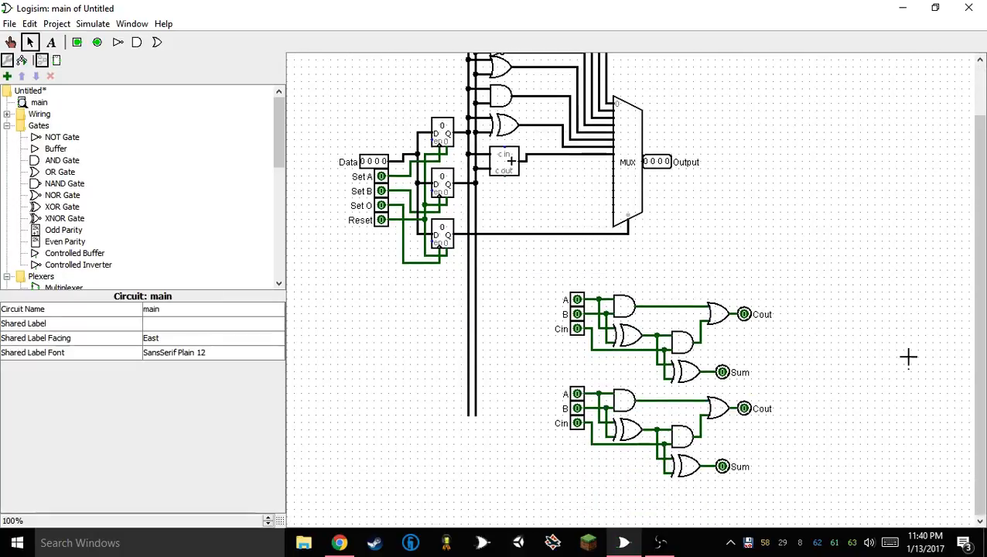
{"action": "left_click_drag", "start_coordinate": [536, 375], "coordinate": [789, 462]}
{"action": "left_click", "coordinate": [574, 379]}
{"action": "left_click_drag", "start_coordinate": [521, 378], "coordinate": [799, 507]}
{"action": "left_click_drag", "start_coordinate": [717, 407], "coordinate": [716, 414]}
{"action": "left_click", "coordinate": [742, 392]}
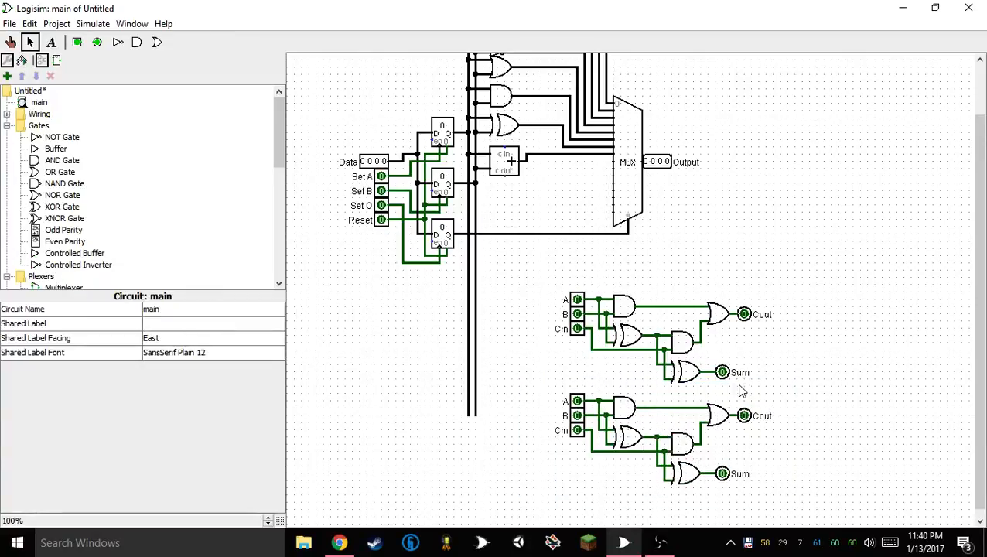
Replace the upper adder's Cout pin and the lower adder's Cin pin with a carry wire joining the two adders
{"action": "left_click", "coordinate": [745, 315]}
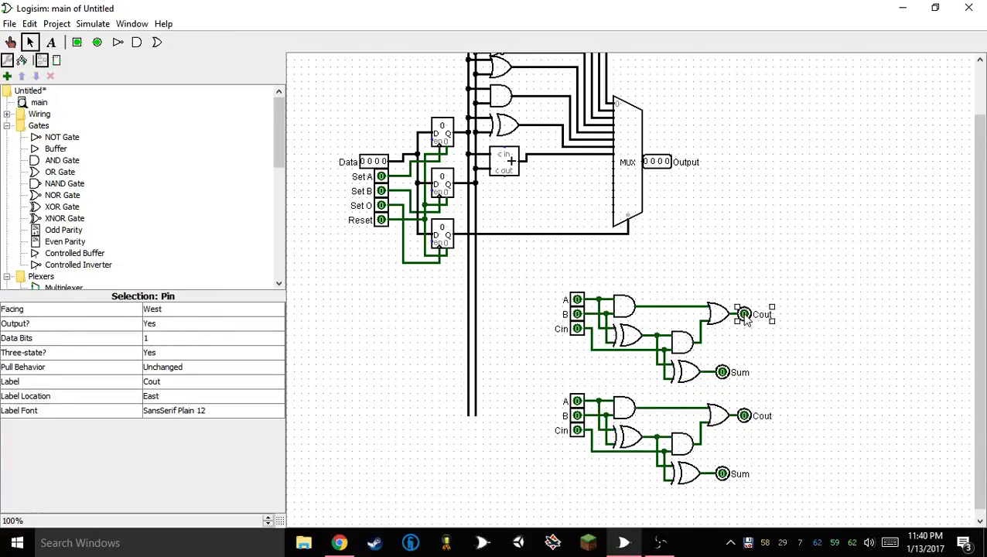
{"action": "key", "text": "Delete"}
{"action": "left_click", "coordinate": [577, 430]}
{"action": "key", "text": "Delete"}
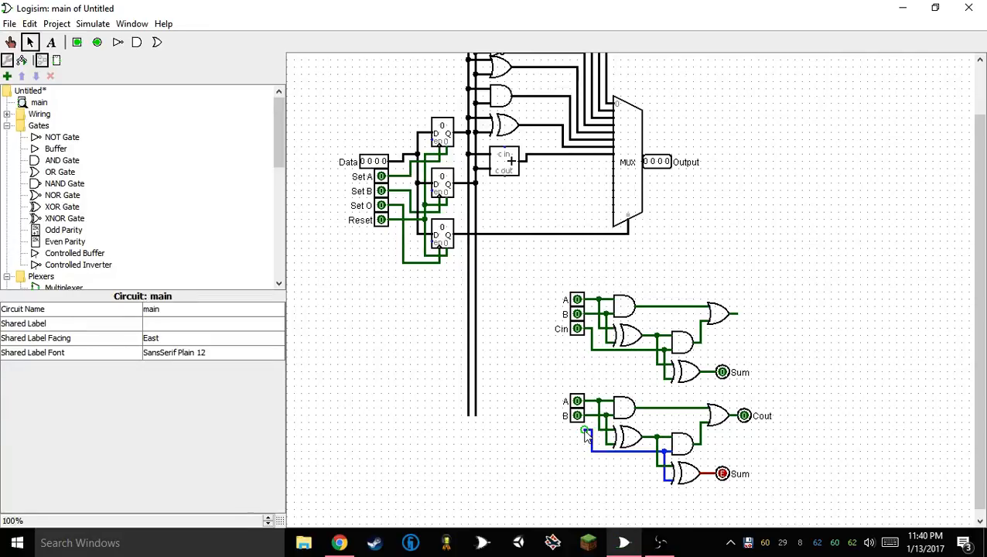
{"action": "mouse_move", "coordinate": [587, 437]}
{"action": "left_mouse_down"}
{"action": "mouse_move", "coordinate": [594, 393]}
{"action": "mouse_move", "coordinate": [761, 397]}
{"action": "mouse_move", "coordinate": [760, 314]}
{"action": "mouse_move", "coordinate": [737, 314]}
{"action": "left_mouse_up"}
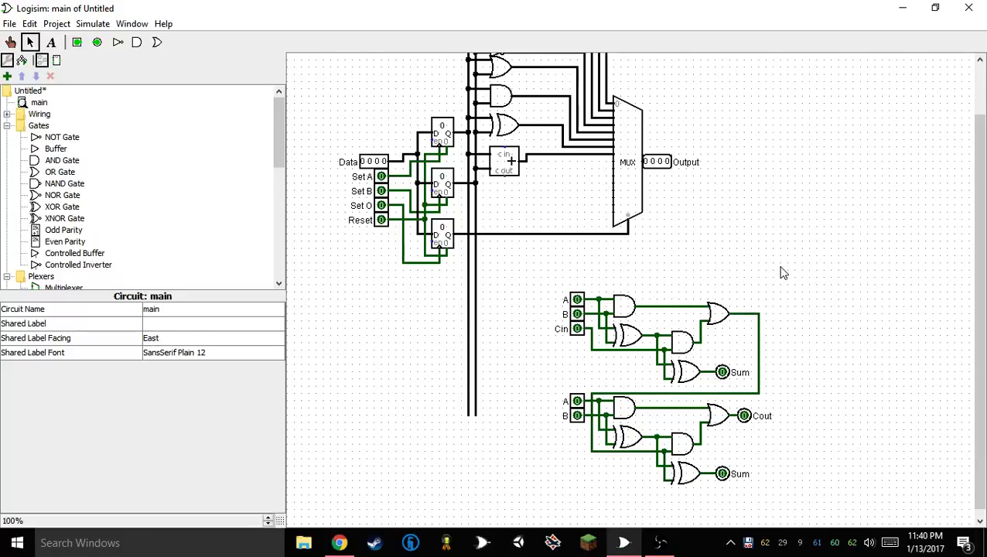
Move the lower adder down one grid step to separate it from the carry wire
{"action": "left_click", "coordinate": [673, 395]}
{"action": "left_click_drag", "start_coordinate": [530, 388], "coordinate": [834, 510]}
{"action": "left_click_drag", "start_coordinate": [718, 437], "coordinate": [718, 444]}
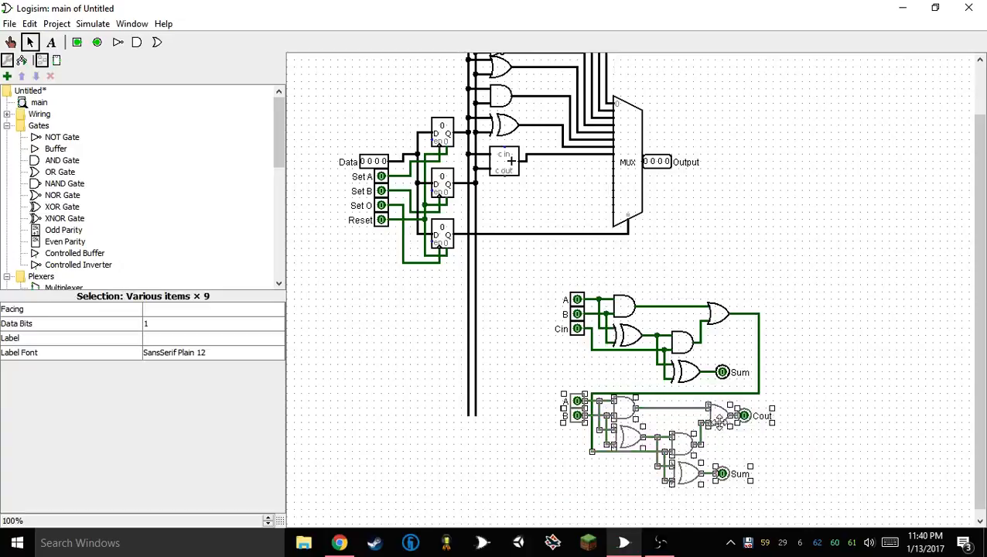
{"action": "left_click", "coordinate": [845, 391]}
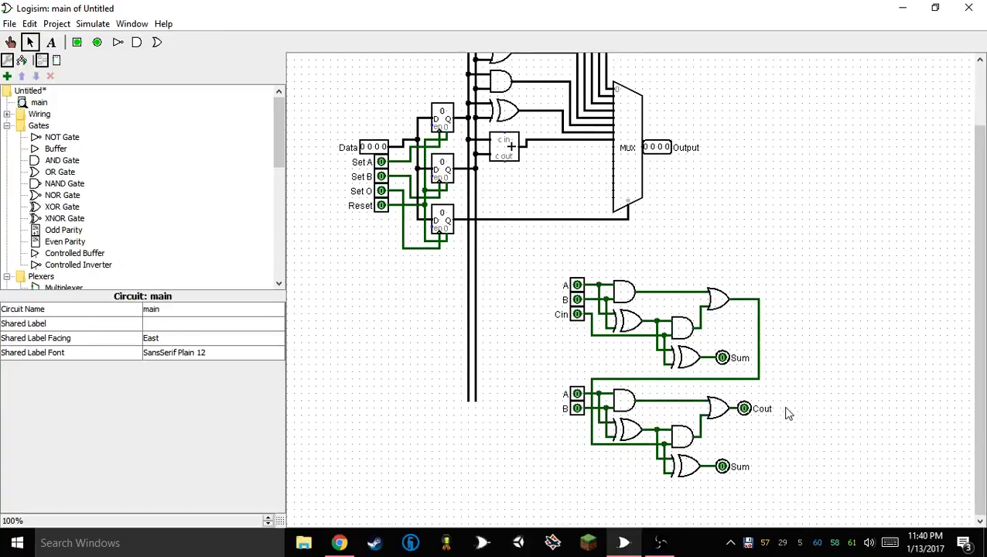
Stack the Cout pin and both Sum pins in one column beside the upper adder, keeping them wired to their gates
{"action": "left_click_drag", "start_coordinate": [742, 414], "coordinate": [772, 415]}
{"action": "left_click_drag", "start_coordinate": [722, 358], "coordinate": [773, 357]}
{"action": "left_click_drag", "start_coordinate": [726, 475], "coordinate": [779, 474]}
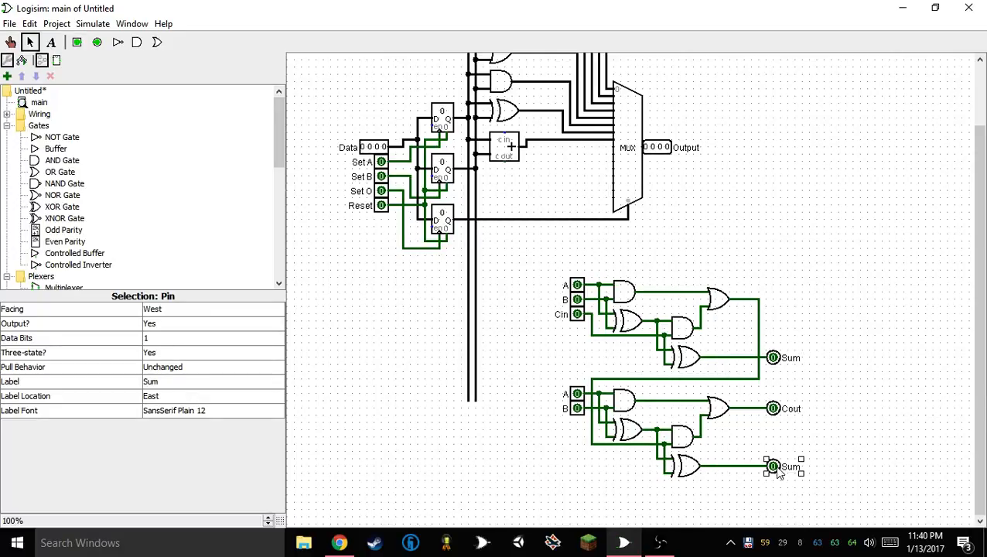
{"action": "left_click_drag", "start_coordinate": [773, 413], "coordinate": [802, 322]}
{"action": "mouse_move", "coordinate": [773, 357]}
{"action": "left_mouse_down"}
{"action": "mouse_move", "coordinate": [802, 356]}
{"action": "mouse_move", "coordinate": [773, 357]}
{"action": "left_mouse_up"}
{"action": "left_click_drag", "start_coordinate": [776, 471], "coordinate": [809, 322]}
{"action": "left_click_drag", "start_coordinate": [773, 358], "coordinate": [809, 343]}
{"action": "left_click_drag", "start_coordinate": [810, 316], "coordinate": [809, 321]}
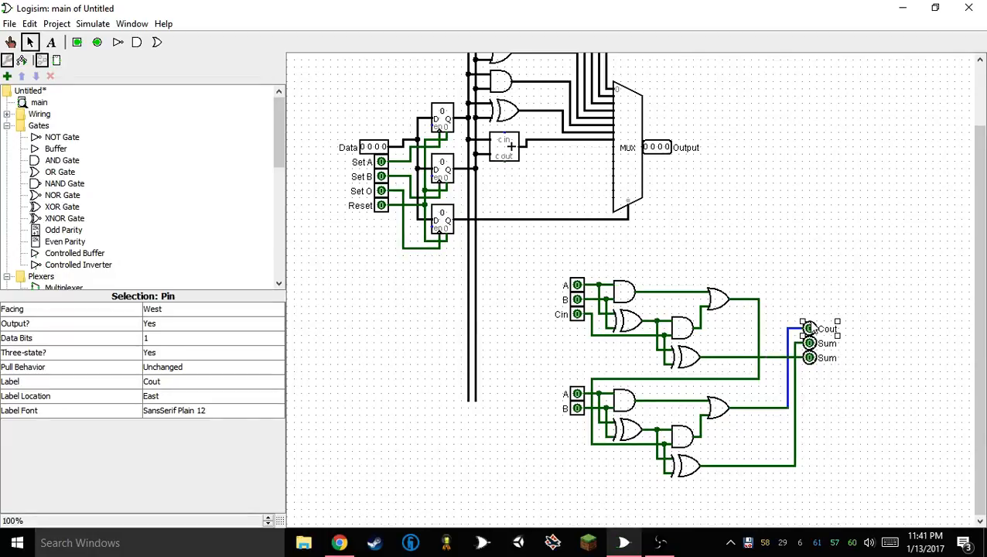
Shift the stacked Cout and Sum pins and their vertical wires closer to the gates
{"action": "left_click", "coordinate": [820, 408]}
{"action": "left_click_drag", "start_coordinate": [878, 252], "coordinate": [760, 523]}
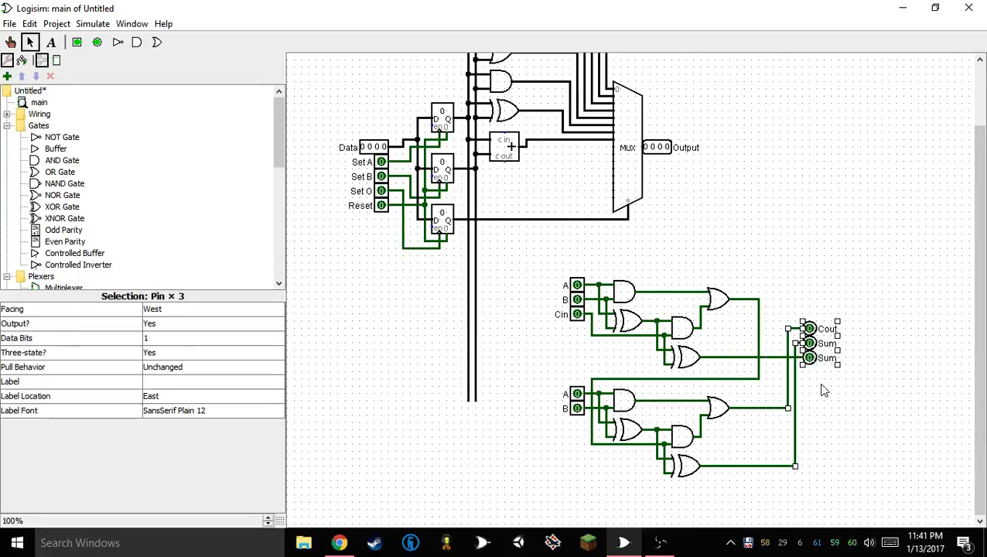
{"action": "left_click_drag", "start_coordinate": [813, 334], "coordinate": [792, 334]}
{"action": "left_click", "coordinate": [827, 409]}
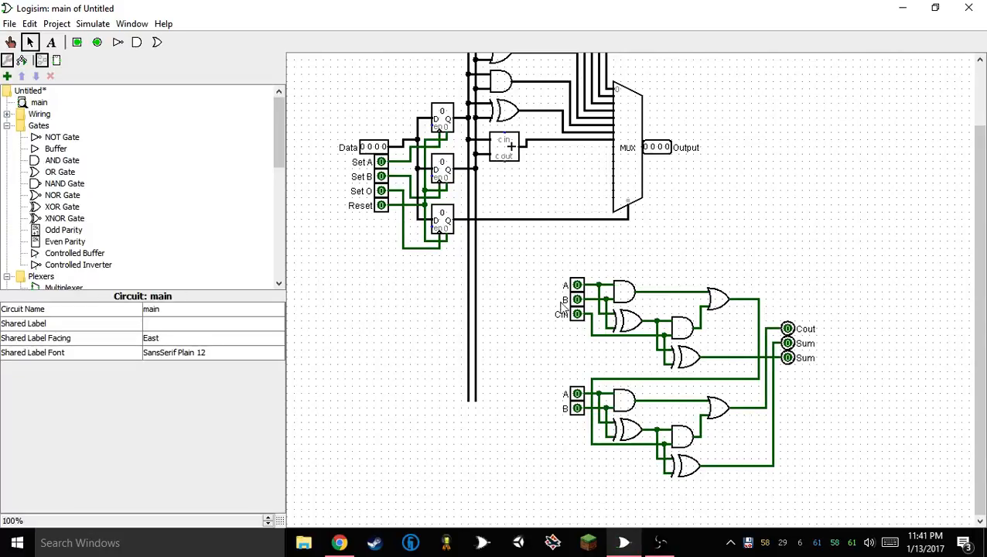
Move the Cin pin down in line with its gate inputs and relabel it +1
{"action": "left_click_drag", "start_coordinate": [579, 317], "coordinate": [577, 339]}
{"action": "left_click", "coordinate": [162, 383]}
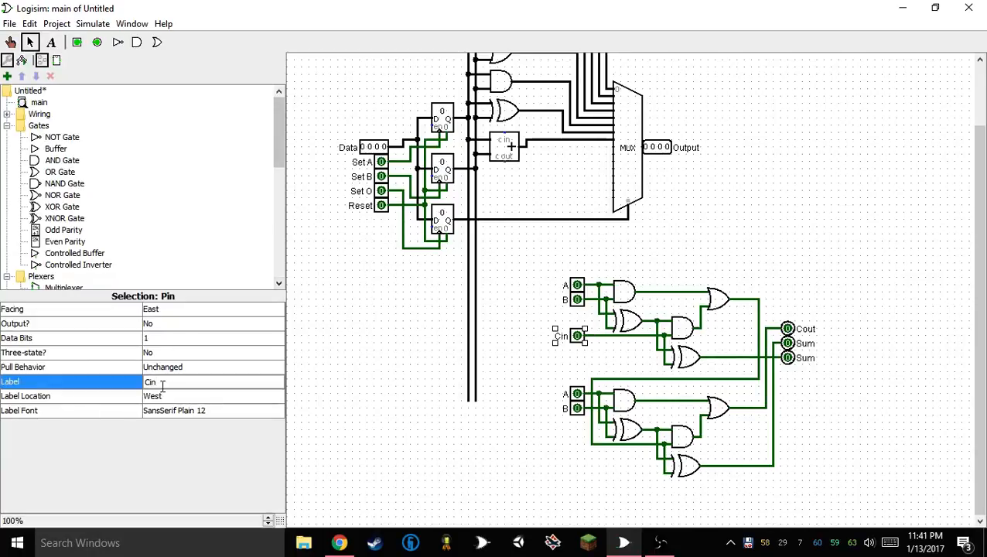
{"action": "type", "text": "+1"}
{"action": "key", "text": "Return"}
Relabel the Cout output pin as Overflow
{"action": "left_click", "coordinate": [788, 328]}
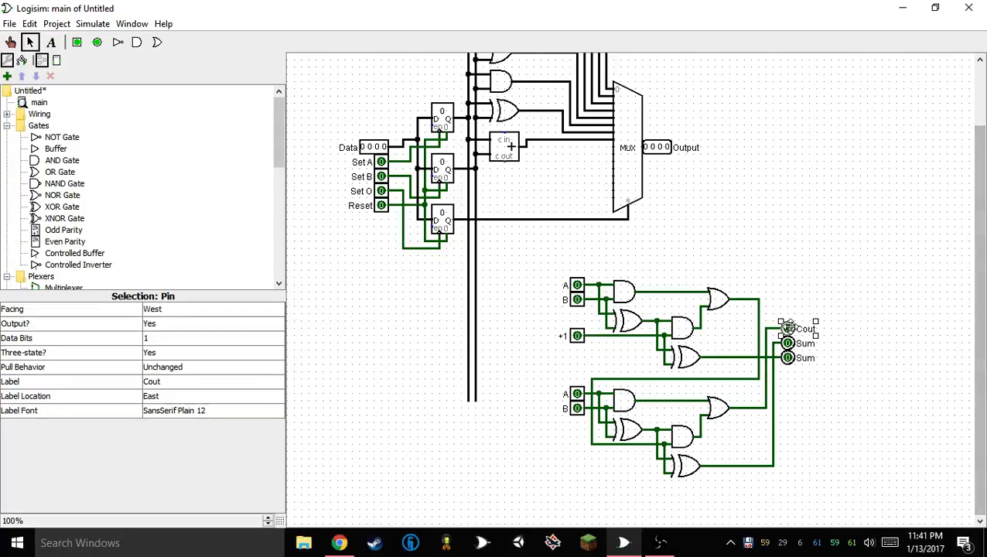
{"action": "left_click", "coordinate": [177, 383]}
{"action": "key", "text": "BackSpace"}
{"action": "key", "text": "BackSpace"}
{"action": "key", "text": "BackSpace"}
{"action": "key", "text": "BackSpace"}
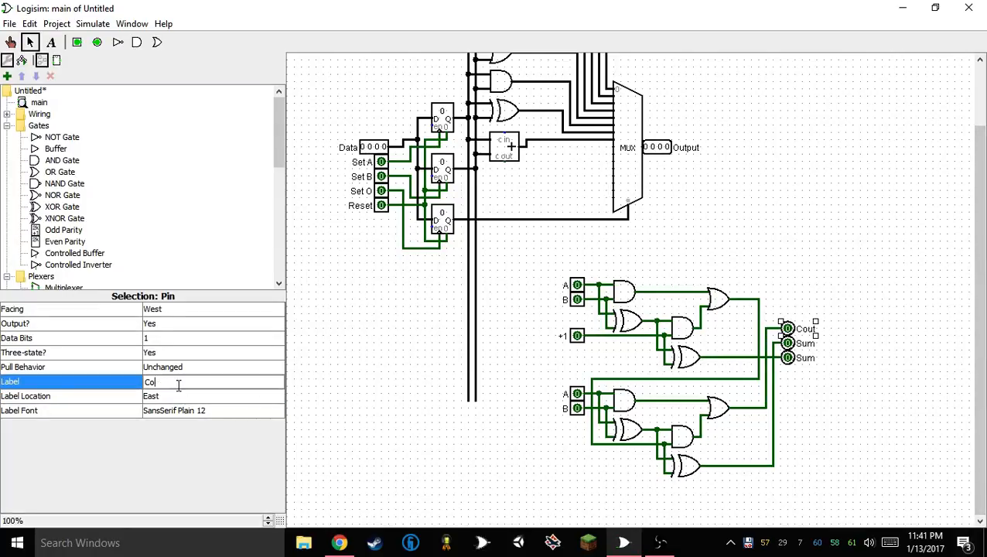
{"action": "type", "text": "Overflow"}
{"action": "key", "text": "Return"}
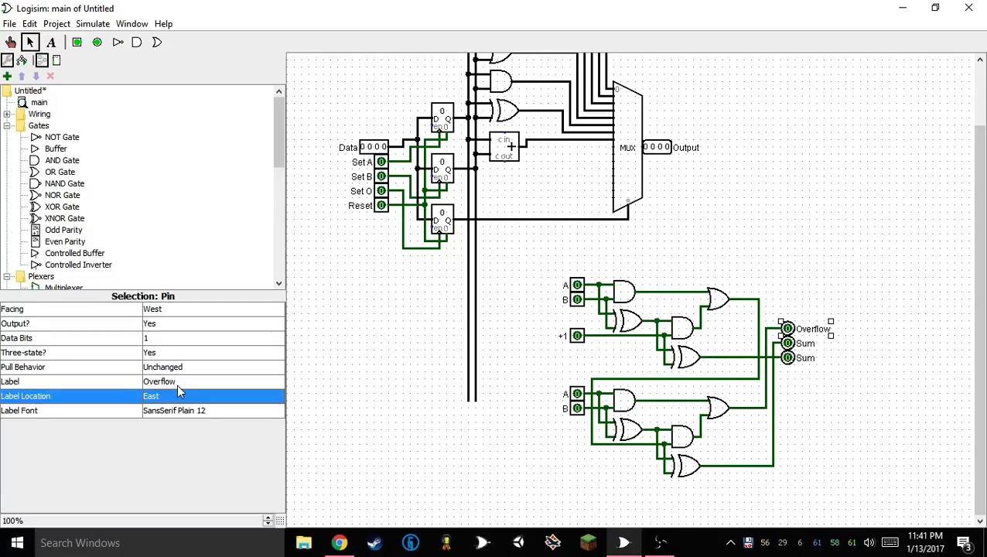
{"action": "left_click", "coordinate": [860, 242]}
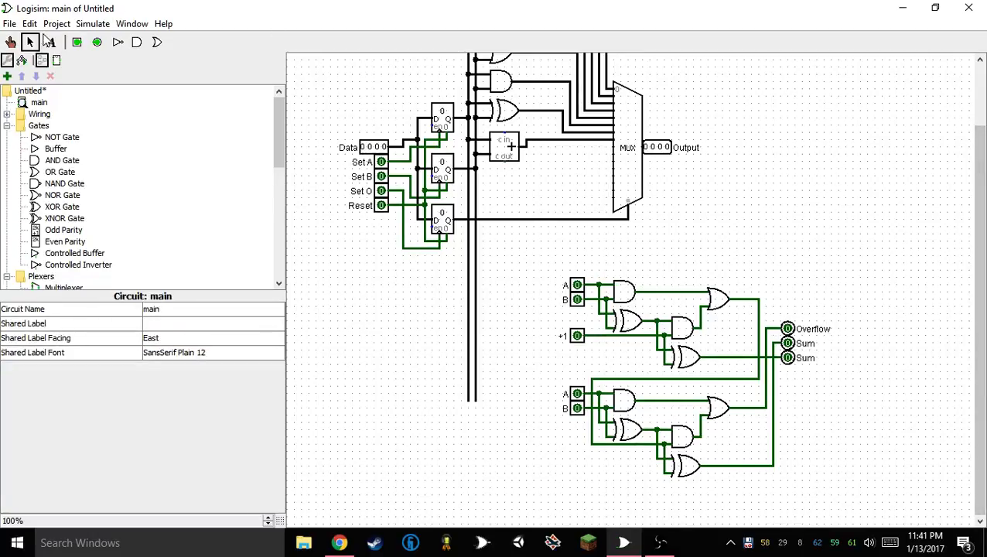
Gather the input pins in one column farther left of the adders, with the A pins above the B pins and +1 below
{"action": "left_click", "coordinate": [10, 42]}
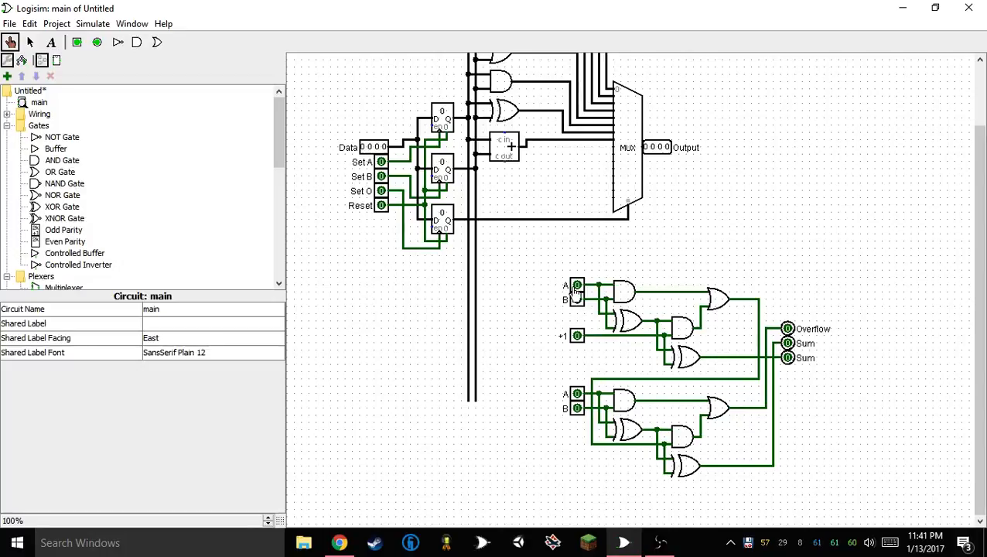
{"action": "left_click", "coordinate": [30, 42]}
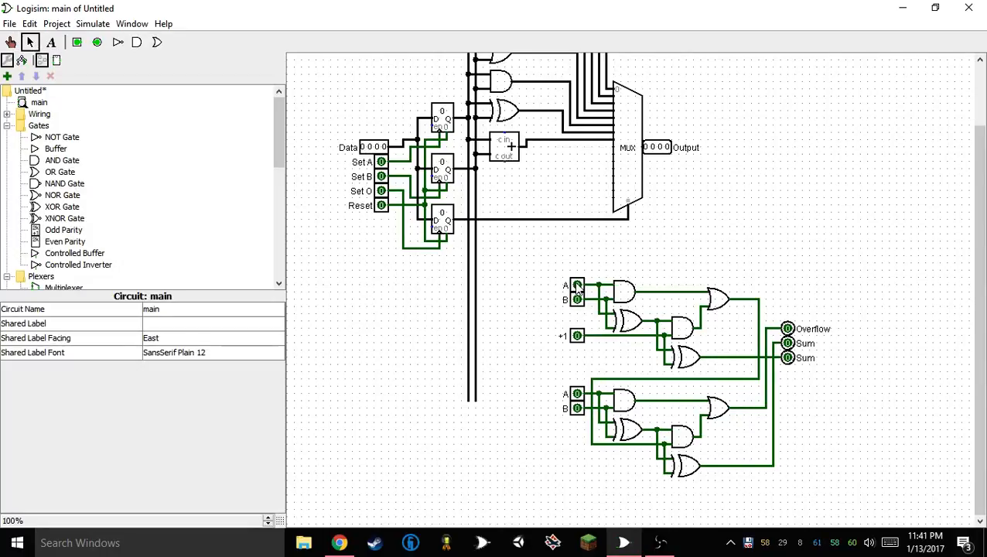
{"action": "mouse_move", "coordinate": [577, 288]}
{"action": "left_mouse_down"}
{"action": "mouse_move", "coordinate": [549, 284]}
{"action": "mouse_move", "coordinate": [577, 285]}
{"action": "left_mouse_up"}
{"action": "left_click", "coordinate": [577, 394]}
{"action": "left_click_drag", "start_coordinate": [578, 393], "coordinate": [513, 302]}
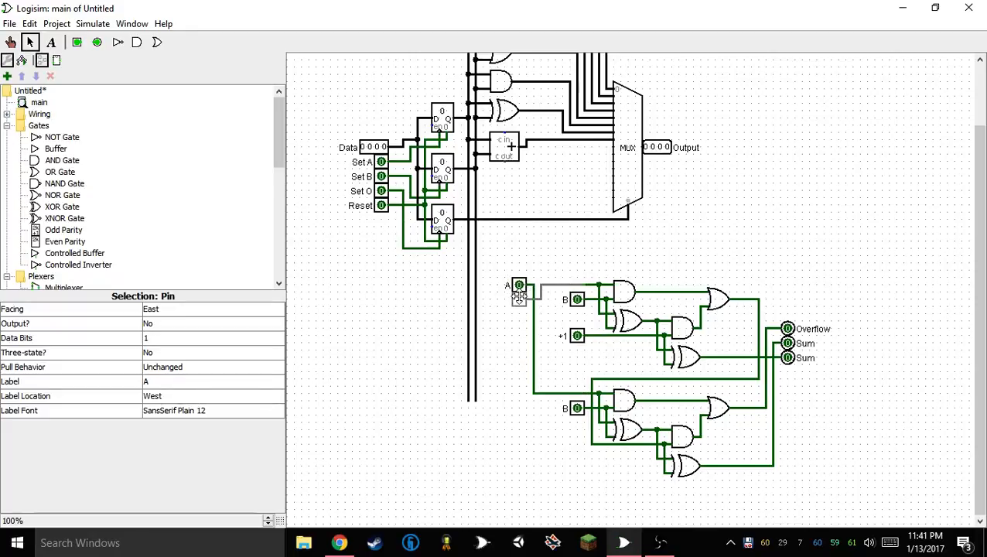
{"action": "left_click_drag", "start_coordinate": [582, 418], "coordinate": [523, 345]}
{"action": "left_click_drag", "start_coordinate": [577, 301], "coordinate": [516, 322]}
{"action": "left_click_drag", "start_coordinate": [519, 379], "coordinate": [519, 358]}
{"action": "left_click", "coordinate": [500, 427]}
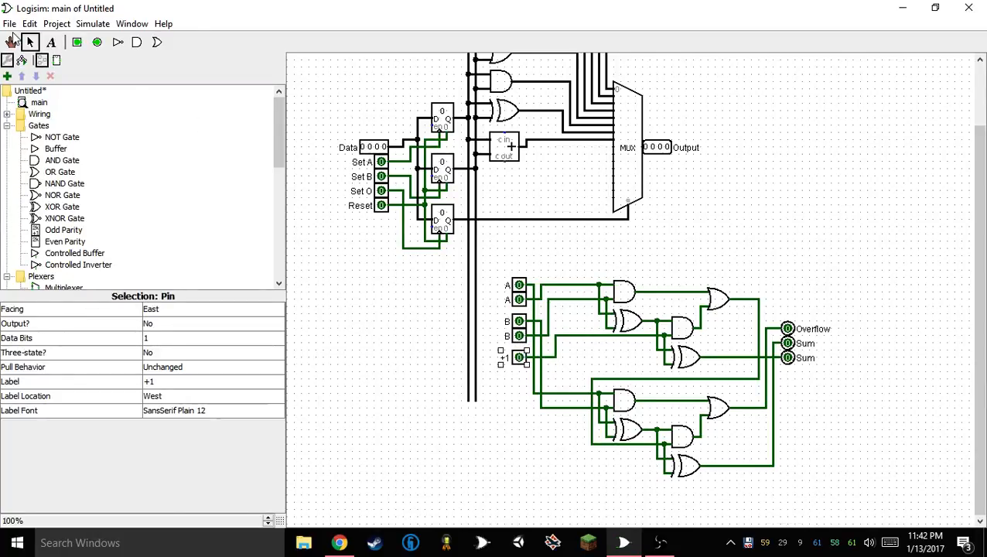
Label the upper A pin A1 and the lower A pin A0
{"action": "left_click", "coordinate": [517, 285]}
{"action": "left_click", "coordinate": [190, 381]}
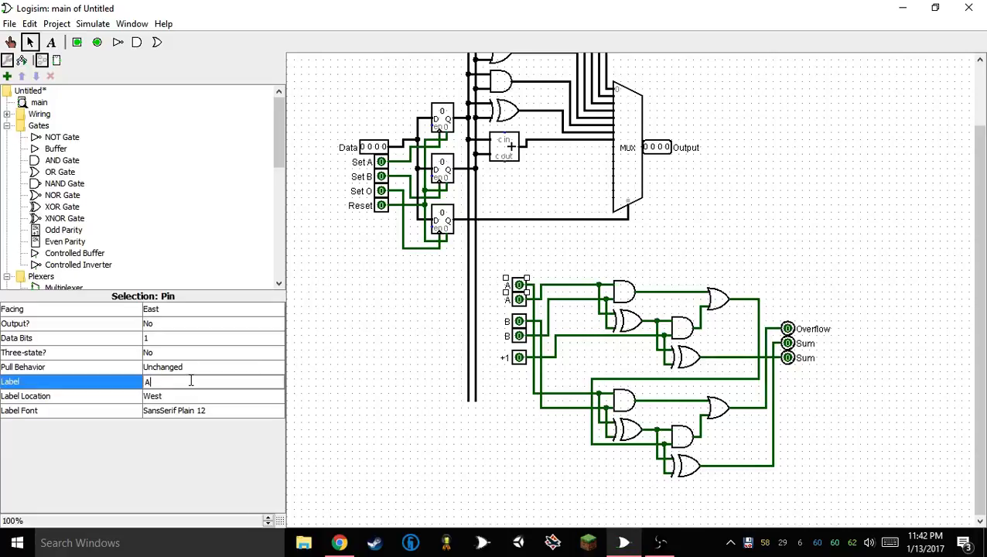
{"action": "type", "text": "1"}
{"action": "key", "text": "Return"}
{"action": "left_click", "coordinate": [518, 299]}
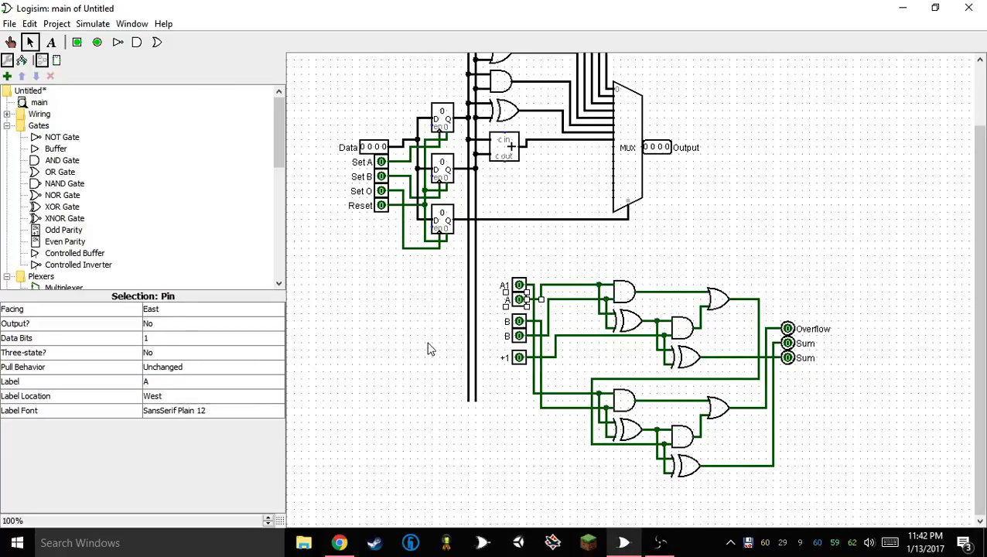
{"action": "left_click", "coordinate": [451, 358]}
{"action": "left_click", "coordinate": [516, 302]}
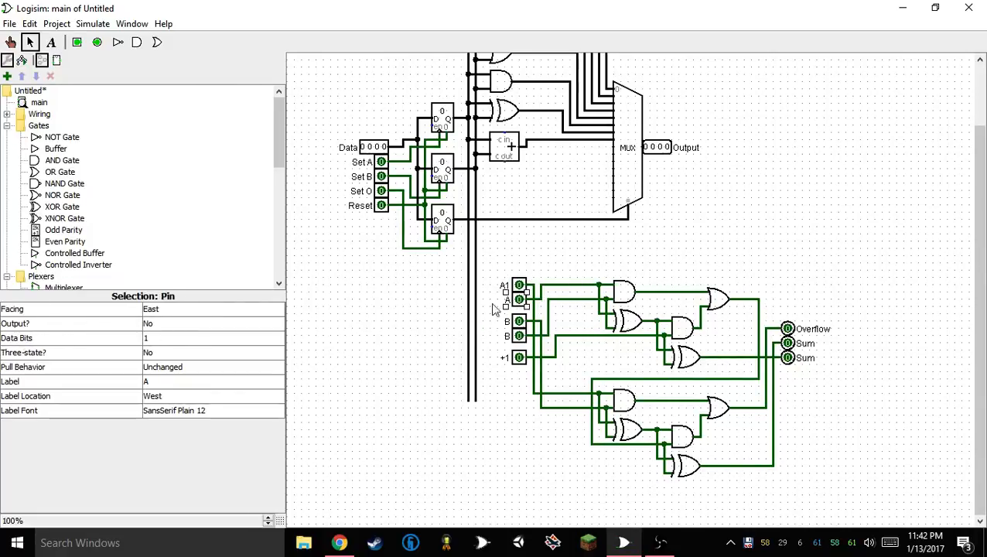
{"action": "left_click", "coordinate": [176, 382]}
{"action": "type", "text": "0"}
{"action": "key", "text": "Return"}
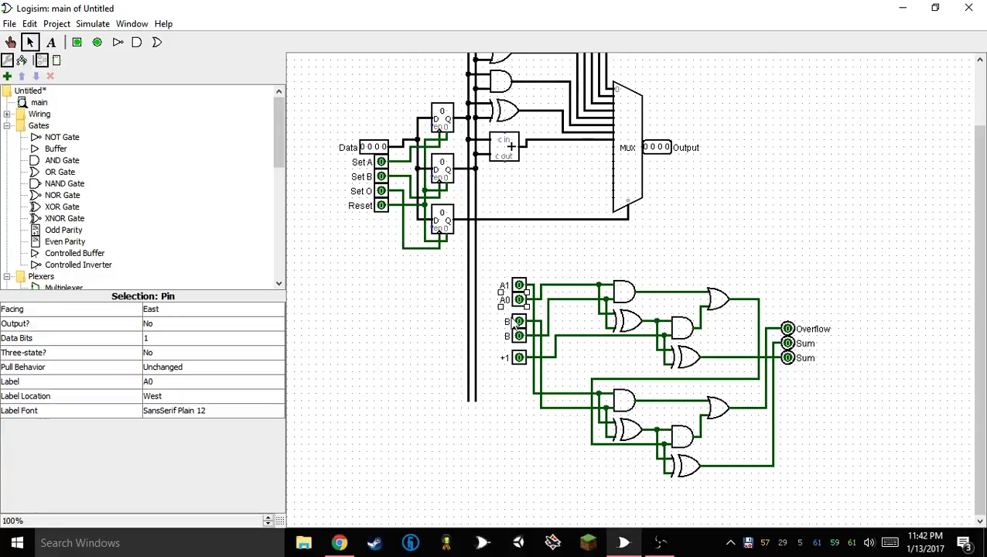
Renumber the two A pins so the upper one is labelled A2 and the lower one A1
{"action": "left_click", "coordinate": [517, 321]}
{"action": "left_click", "coordinate": [512, 303]}
{"action": "left_click", "coordinate": [167, 382]}
{"action": "key", "text": "BackSpace"}
{"action": "type", "text": "1"}
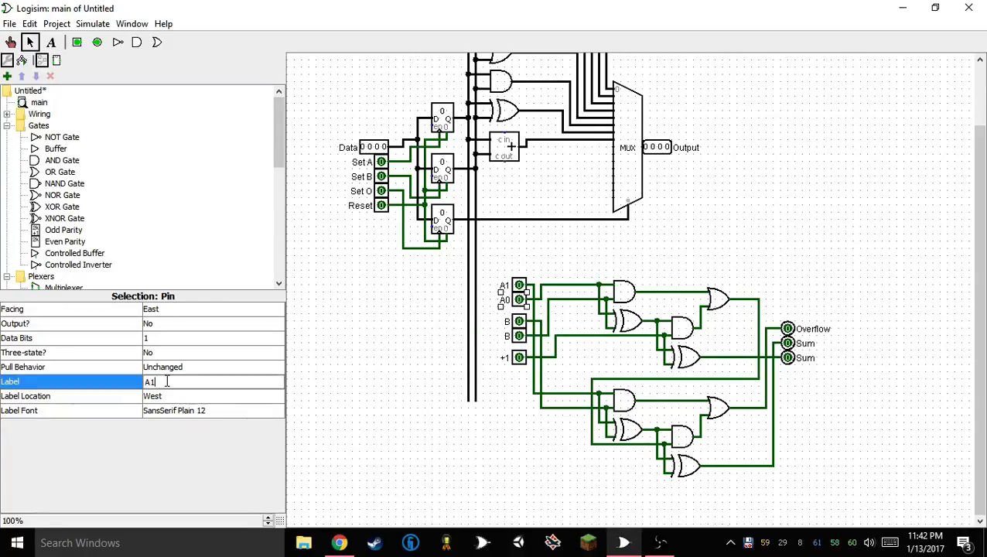
{"action": "key", "text": "Return"}
{"action": "left_click", "coordinate": [175, 378]}
{"action": "type", "text": "2"}
{"action": "key", "text": "Return"}
Label the upper B pin B2 and the lower B pin B1
{"action": "left_click", "coordinate": [512, 322]}
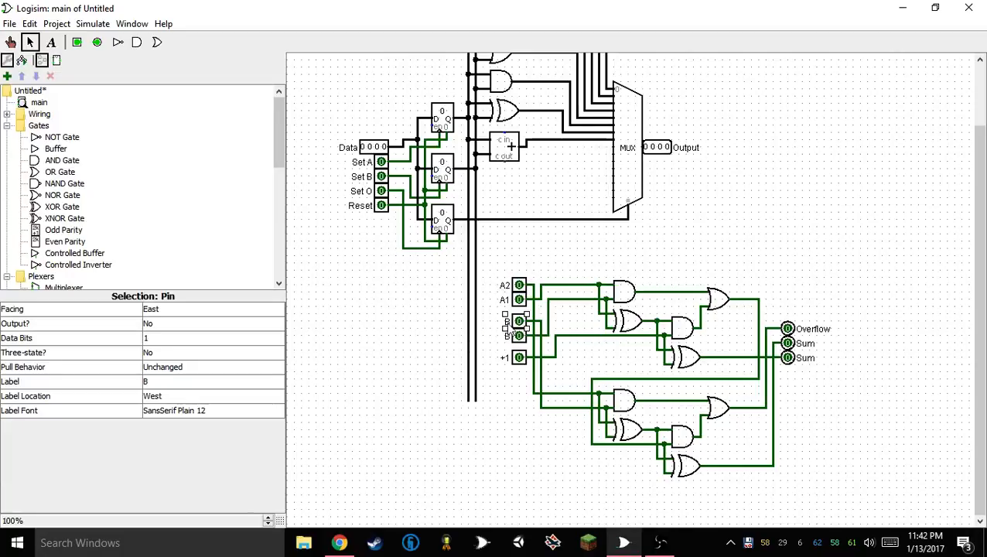
{"action": "left_click", "coordinate": [186, 381]}
{"action": "type", "text": "2"}
{"action": "key", "text": "Return"}
{"action": "left_click", "coordinate": [518, 336]}
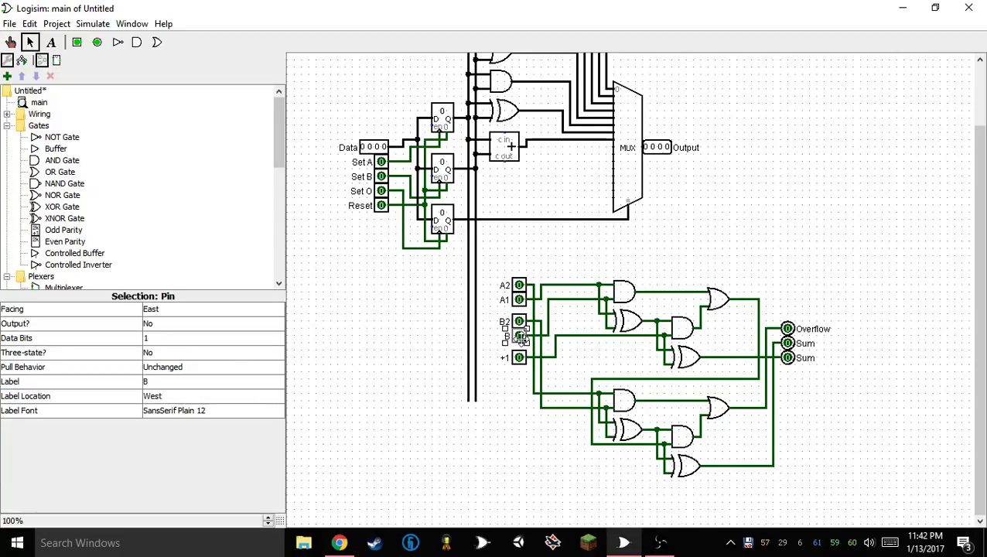
{"action": "left_click", "coordinate": [190, 381]}
{"action": "type", "text": "1"}
{"action": "key", "text": "Return"}
{"action": "left_click", "coordinate": [540, 418]}
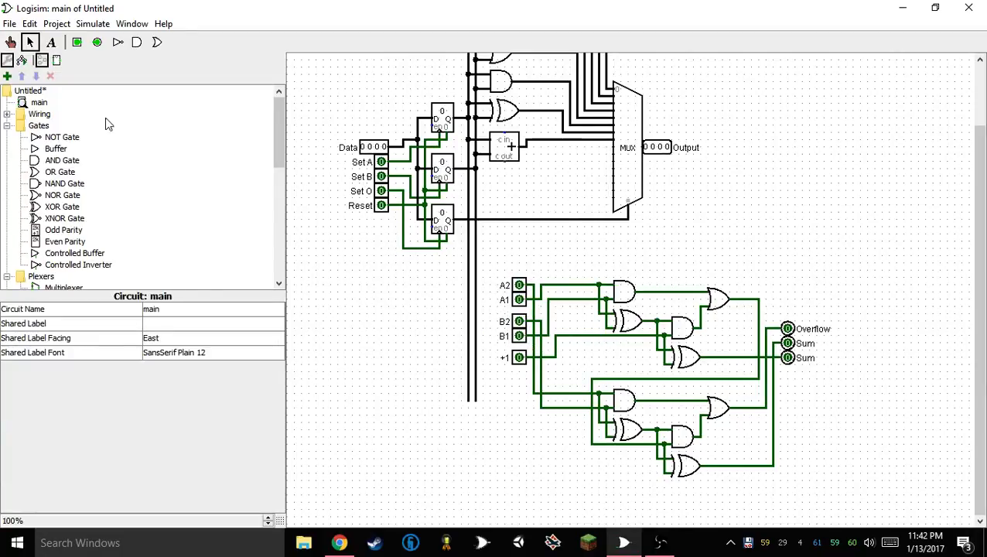
Remove the letter A from both A pin labels, leaving only the place values 2 and 1
{"action": "left_click", "coordinate": [12, 42]}
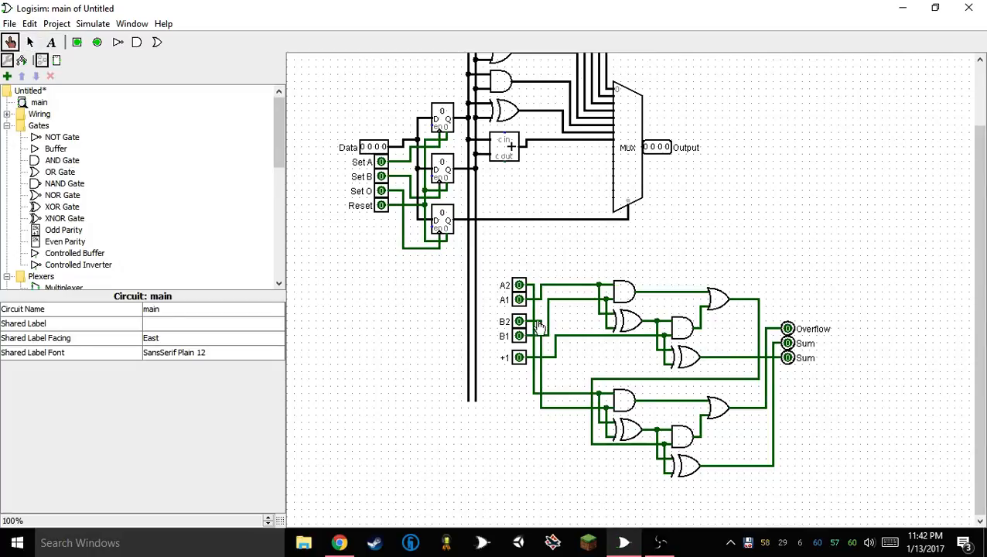
{"action": "left_click", "coordinate": [30, 42]}
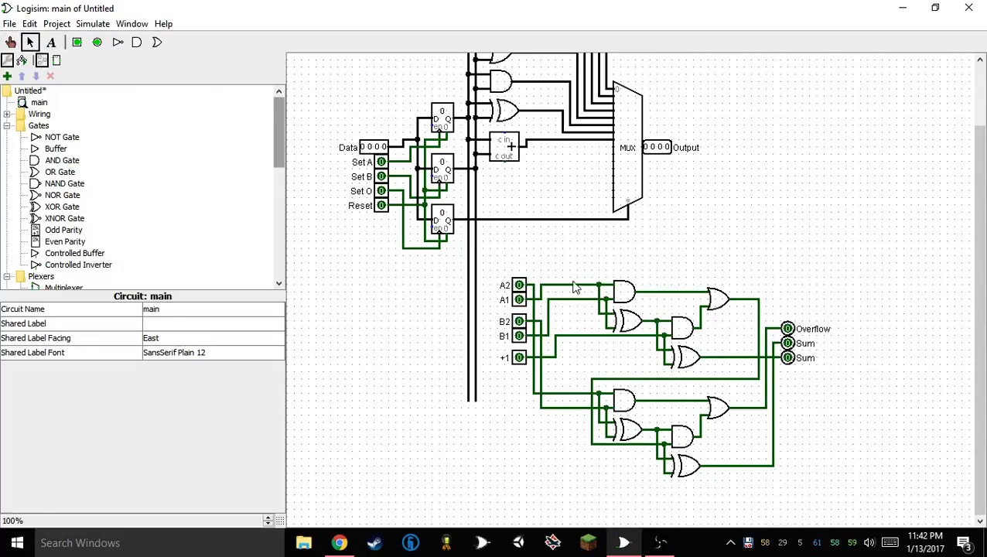
{"action": "left_click", "coordinate": [519, 286]}
{"action": "left_click", "coordinate": [144, 381]}
{"action": "key", "text": "Delete"}
{"action": "key", "text": "Return"}
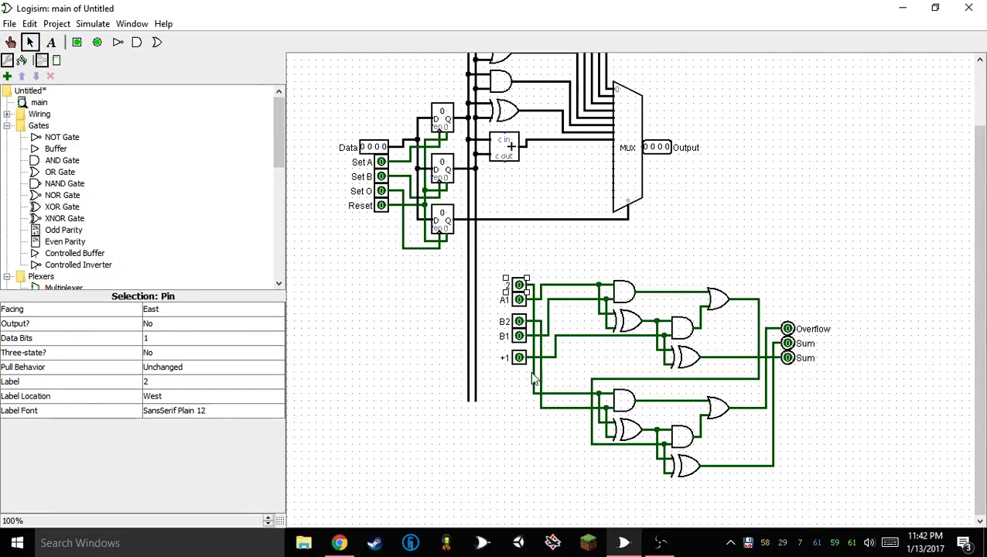
{"action": "left_click", "coordinate": [519, 301]}
{"action": "left_click", "coordinate": [150, 380]}
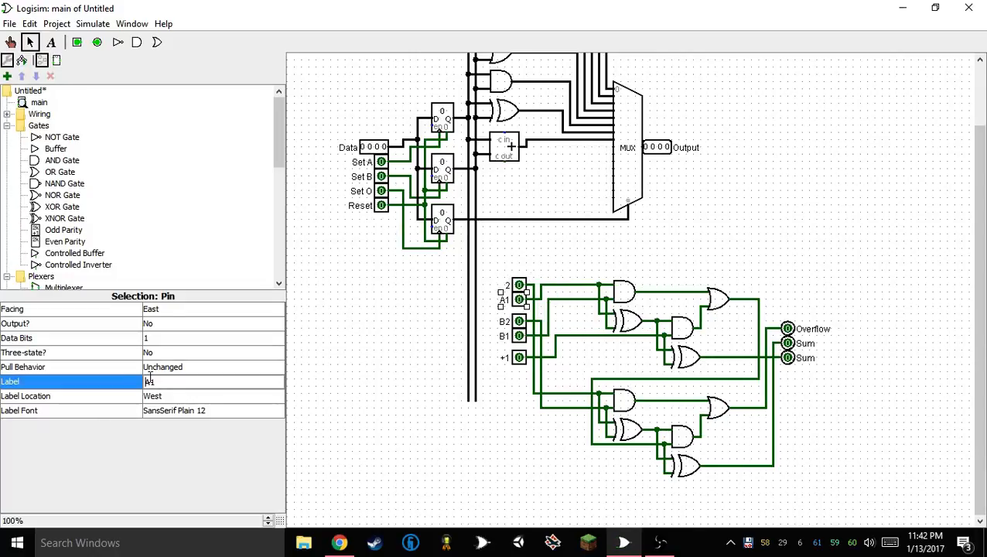
{"action": "key", "text": "Delete"}
{"action": "key", "text": "Return"}
Remove the letter B from both B pin labels, leaving only 2 and 1
{"action": "left_click", "coordinate": [516, 324]}
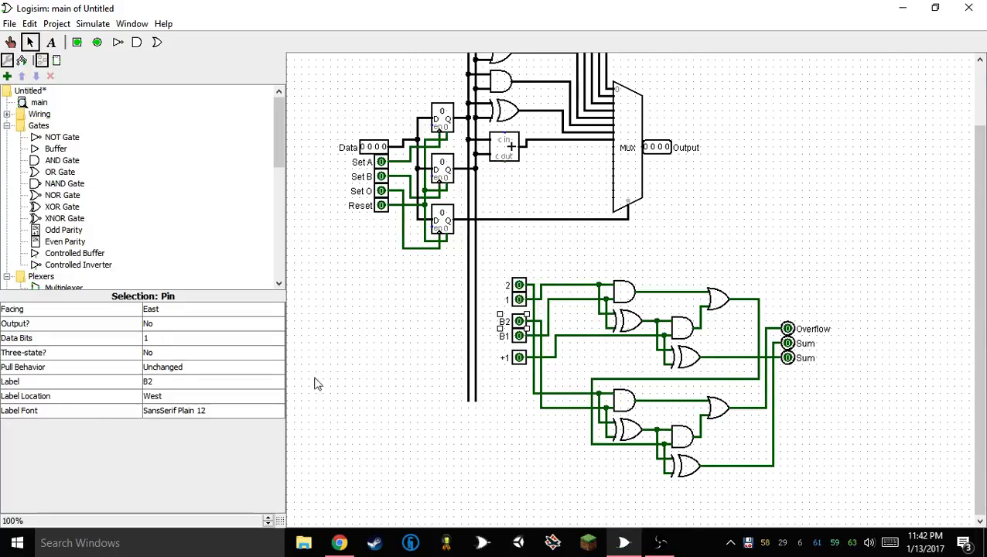
{"action": "left_click", "coordinate": [150, 382]}
{"action": "key", "text": "Delete"}
{"action": "left_click", "coordinate": [516, 336]}
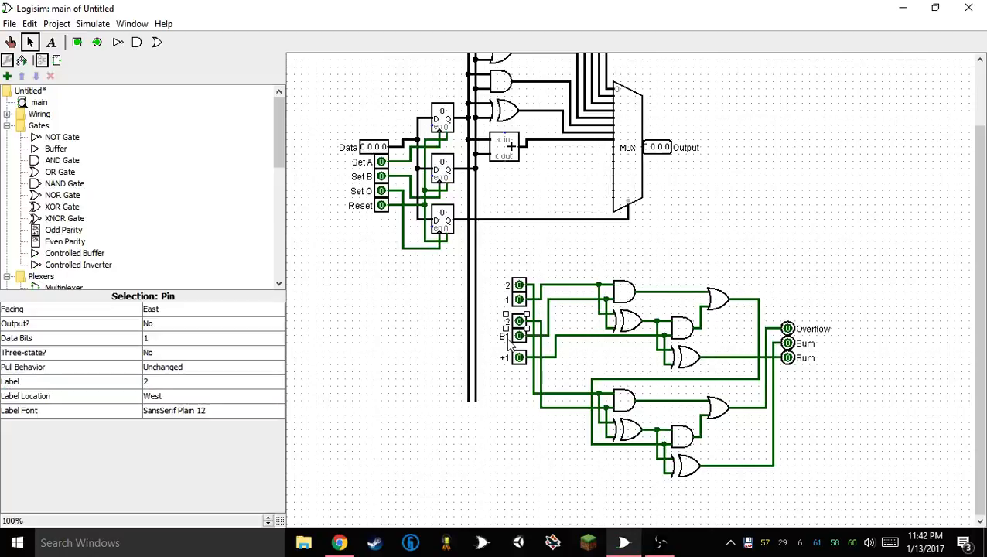
{"action": "left_click", "coordinate": [149, 382]}
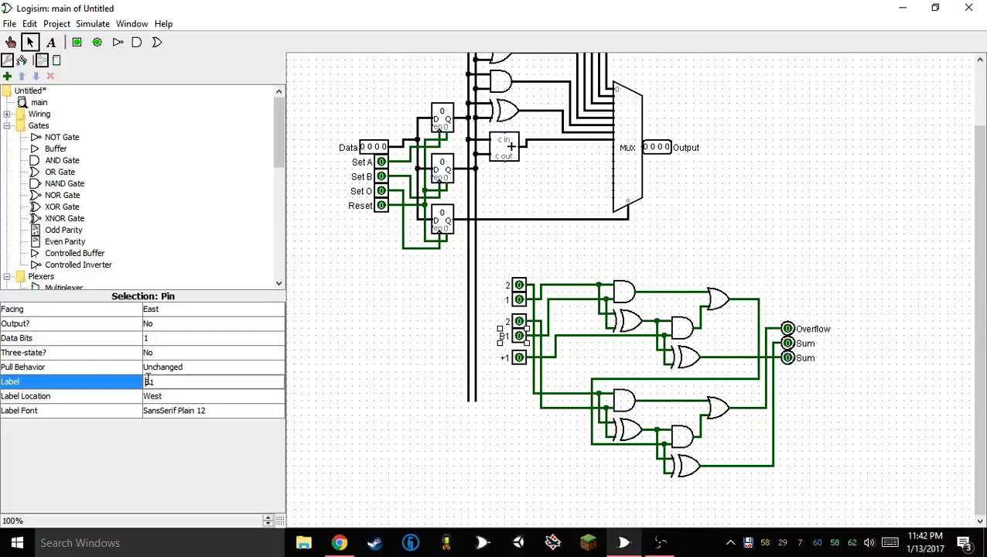
{"action": "key", "text": "Delete"}
{"action": "key", "text": "Return"}
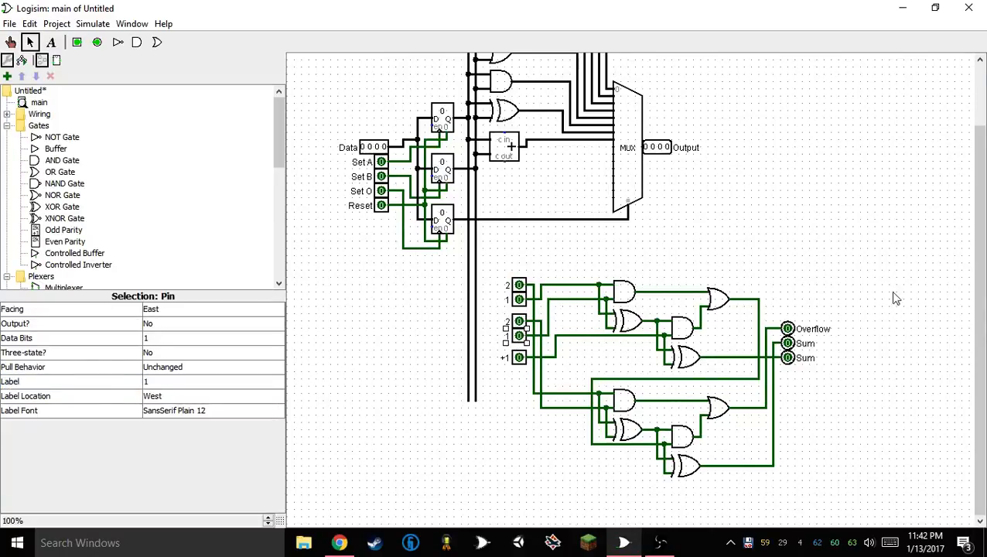
Relabel the Overflow output pin as 4
{"action": "left_click", "coordinate": [803, 343]}
{"action": "left_click", "coordinate": [801, 331]}
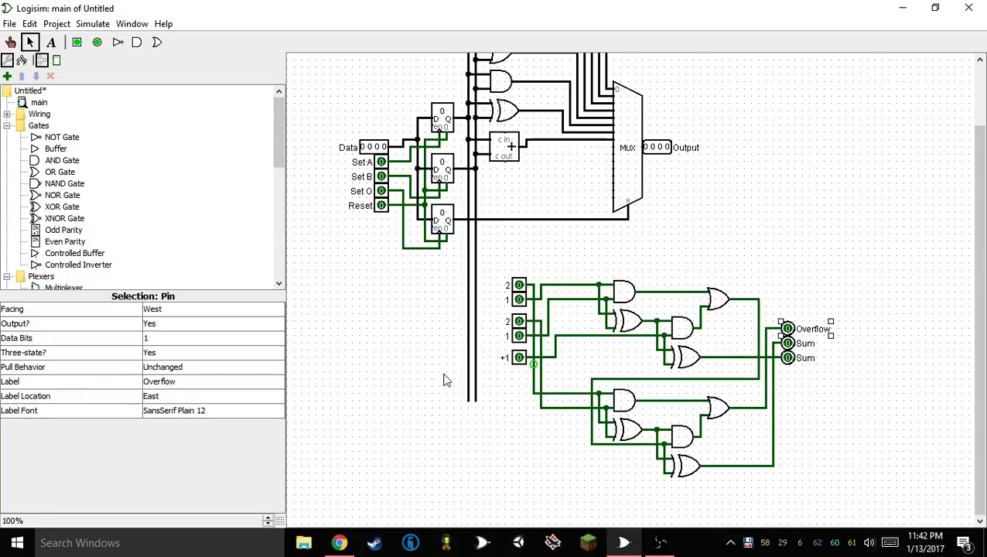
{"action": "left_click", "coordinate": [161, 382]}
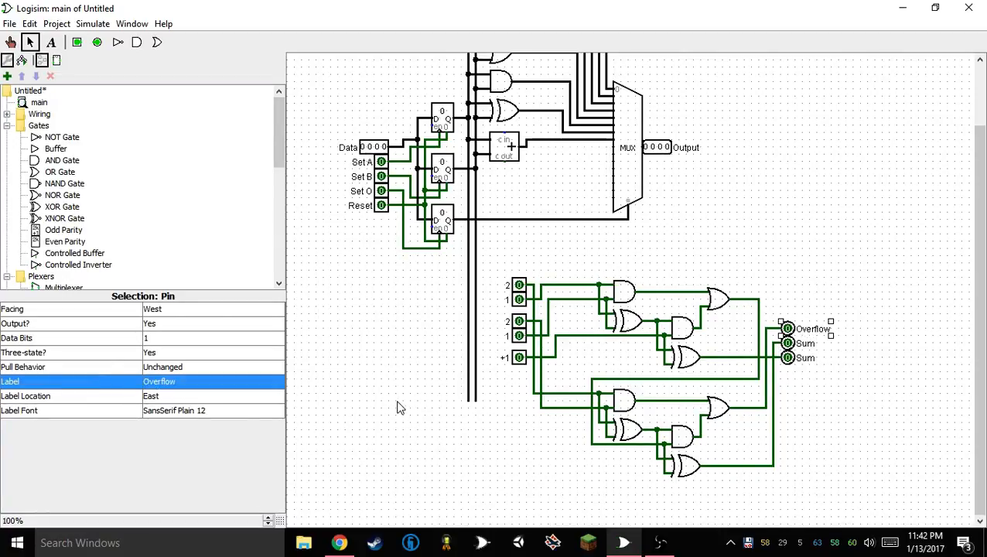
{"action": "left_click", "coordinate": [199, 381]}
{"action": "double_click", "coordinate": [187, 376]}
{"action": "type", "text": "4"}
{"action": "key", "text": "Return"}
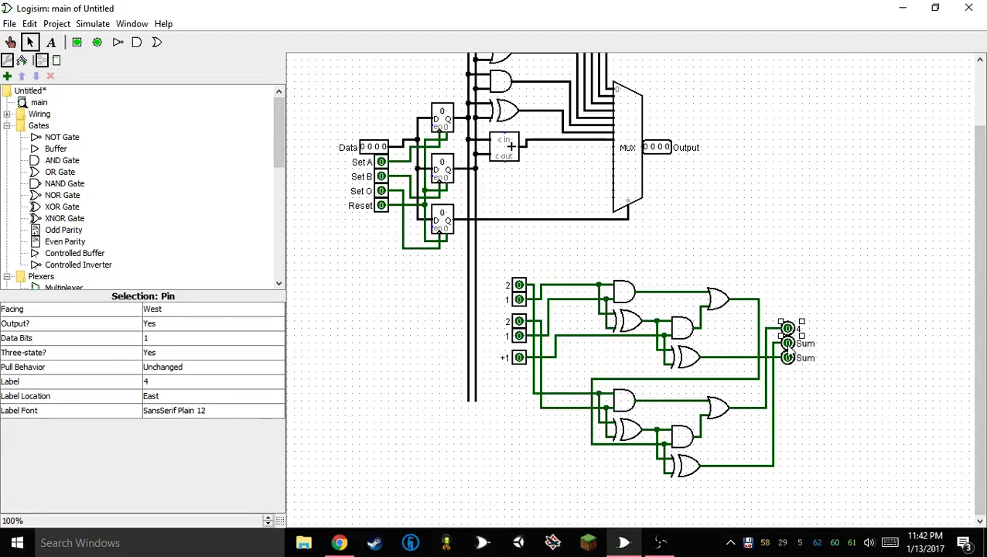
Relabel the upper Sum output pin as 2
{"action": "left_click", "coordinate": [789, 344]}
{"action": "left_click", "coordinate": [174, 382]}
{"action": "double_click", "coordinate": [174, 382]}
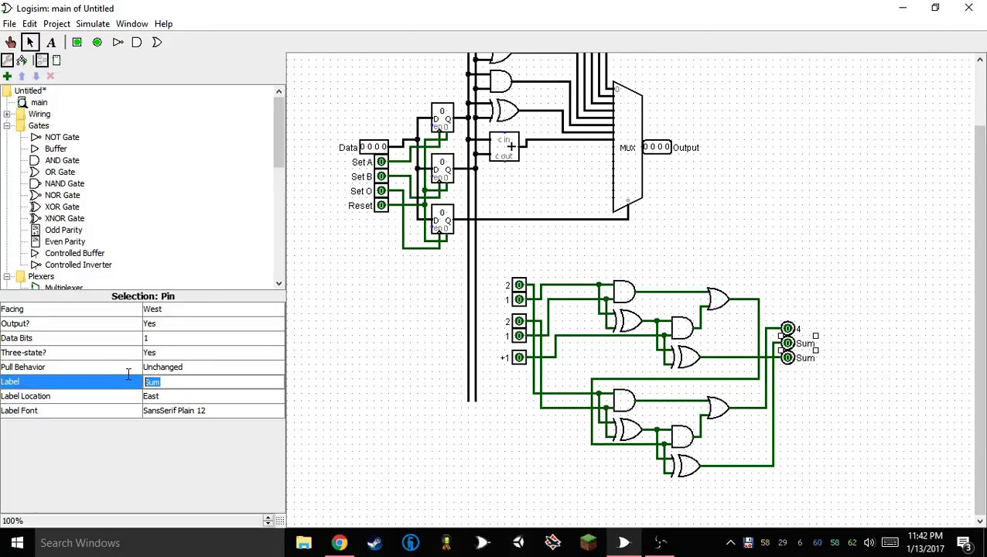
{"action": "type", "text": "2"}
{"action": "key", "text": "Return"}
Relabel the remaining Sum output pin as 1 and switch to the Poke tool
{"action": "left_click", "coordinate": [789, 357]}
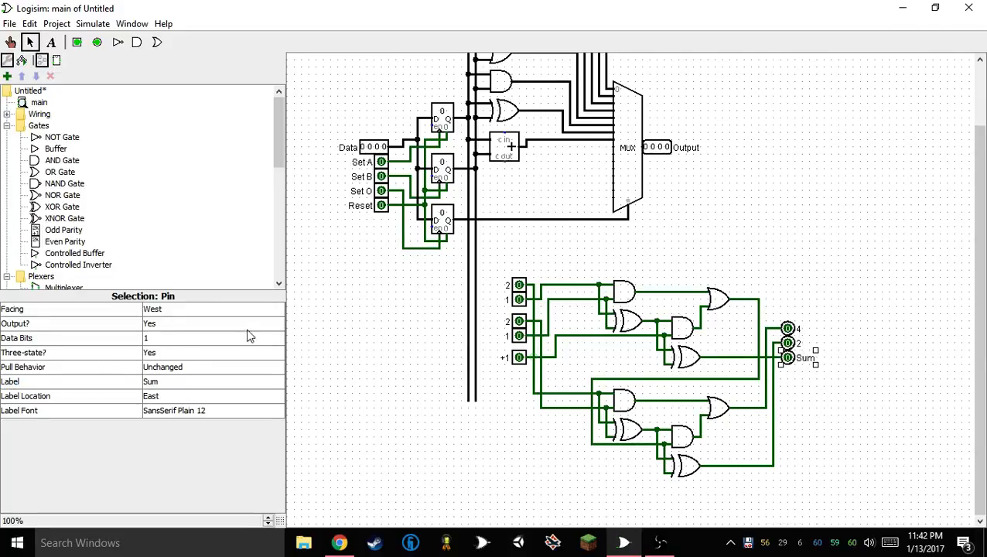
{"action": "double_click", "coordinate": [167, 383]}
{"action": "type", "text": "1"}
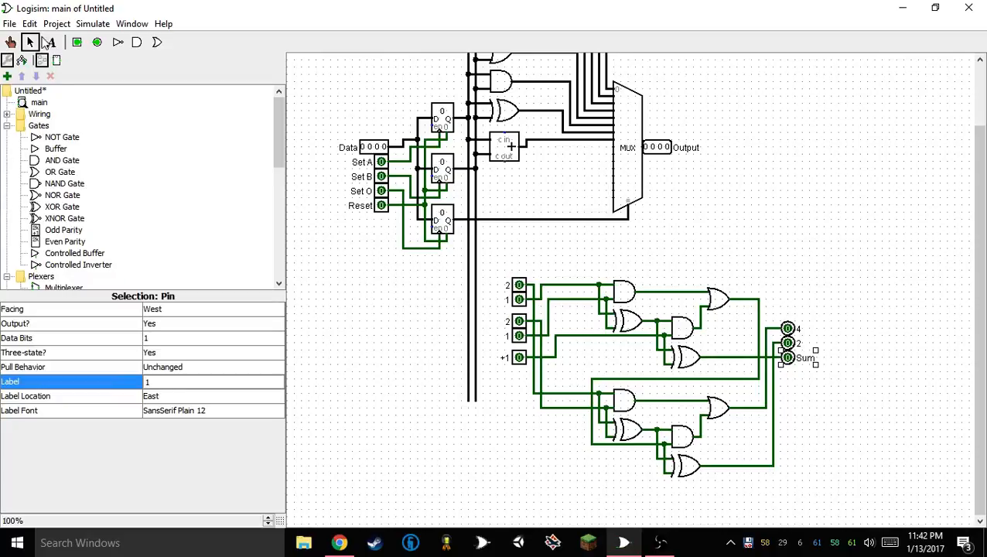
{"action": "left_click", "coordinate": [9, 44]}
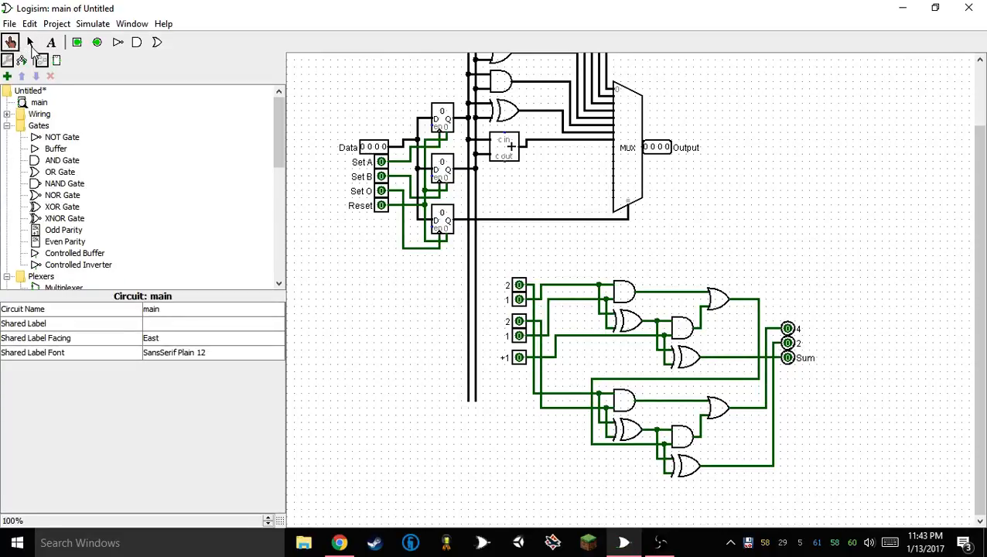
{"action": "left_click", "coordinate": [31, 44]}
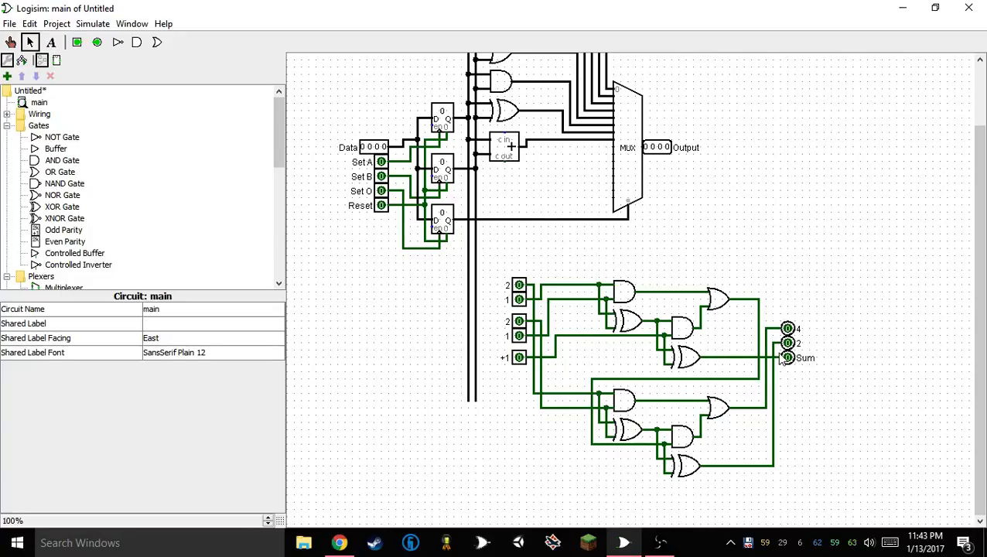
{"action": "left_click", "coordinate": [789, 358]}
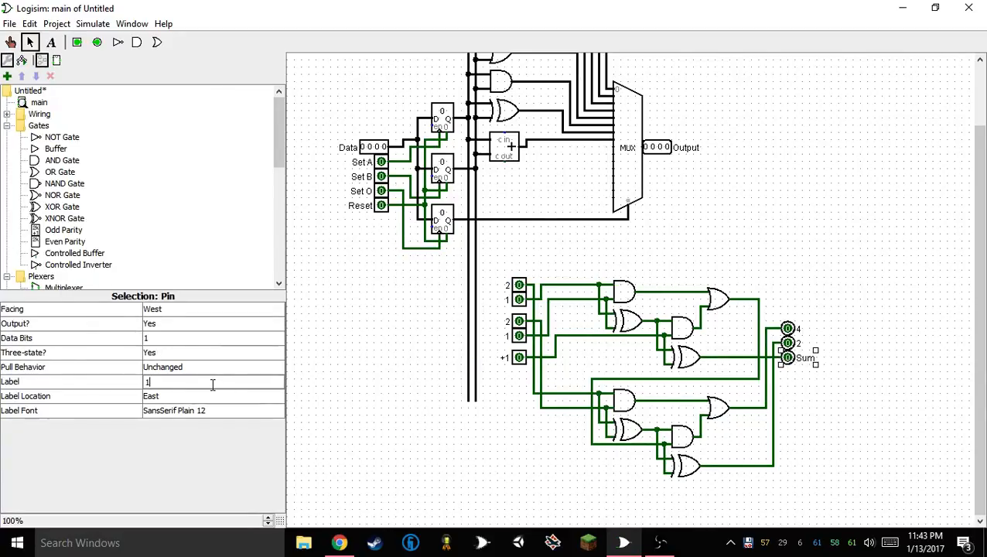
{"action": "left_click", "coordinate": [410, 389]}
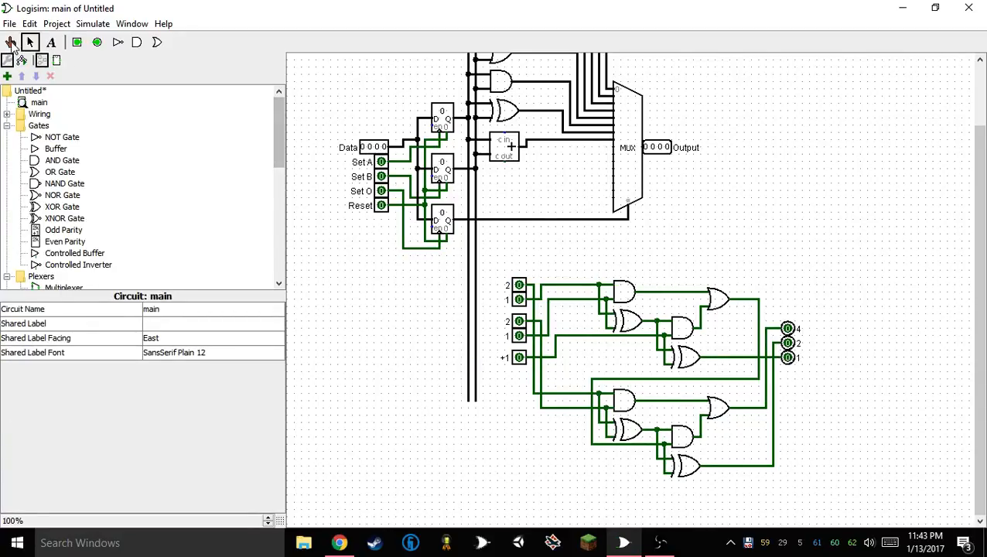
{"action": "left_click", "coordinate": [10, 42]}
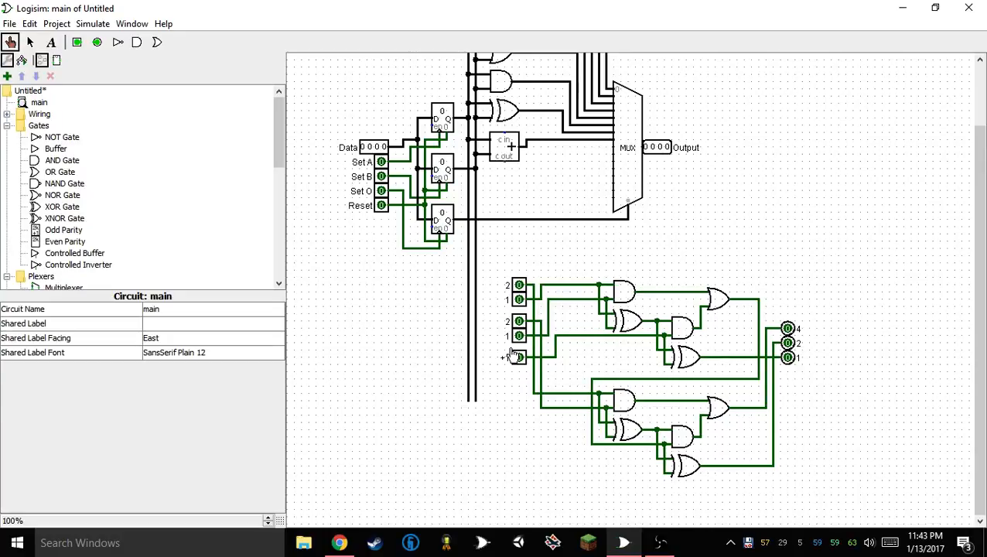
Set the Data input to 1000 and 0100 in turn, inspect the value on its wire, and return it to 0000
{"action": "left_click", "coordinate": [364, 149]}
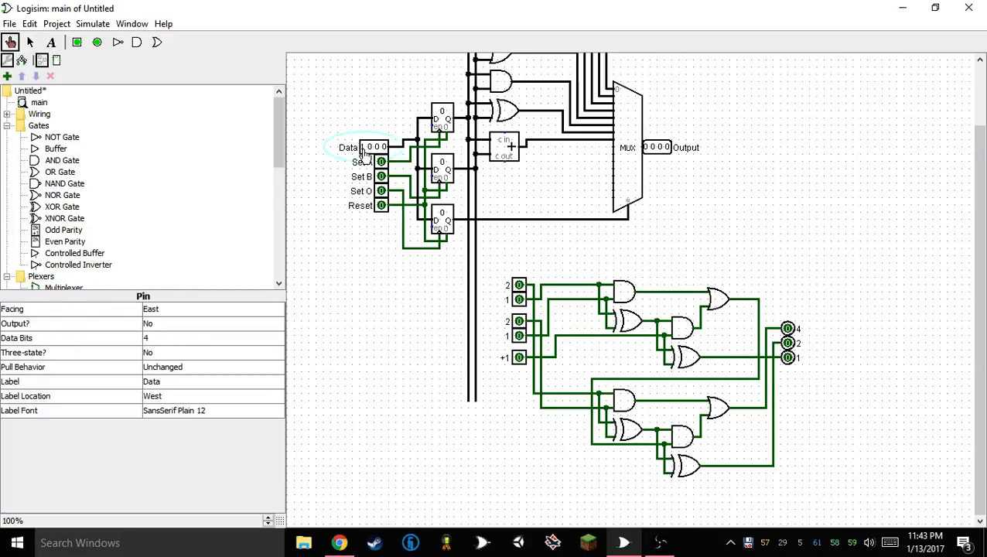
{"action": "left_click", "coordinate": [410, 145]}
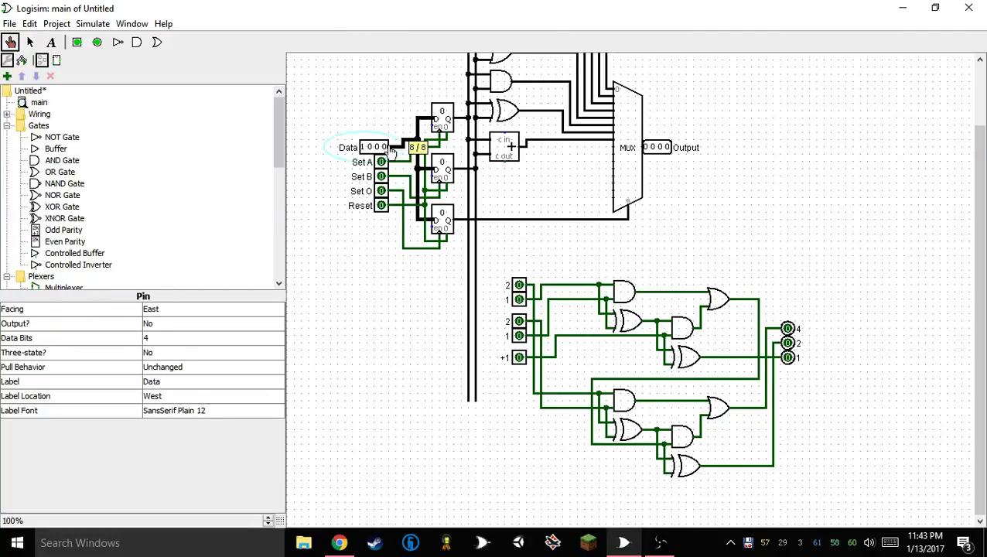
{"action": "left_click", "coordinate": [364, 148]}
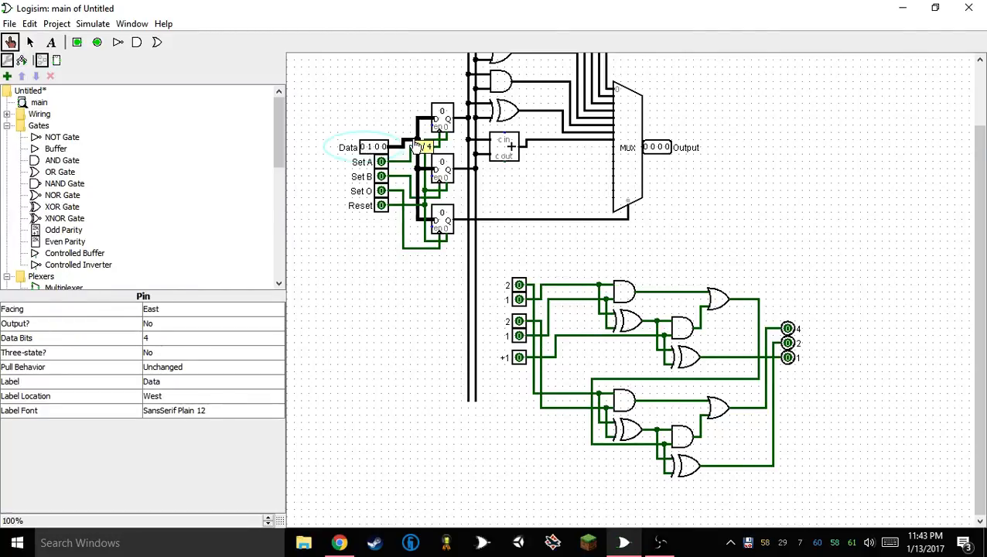
{"action": "left_click", "coordinate": [370, 148]}
{"action": "left_click", "coordinate": [369, 147]}
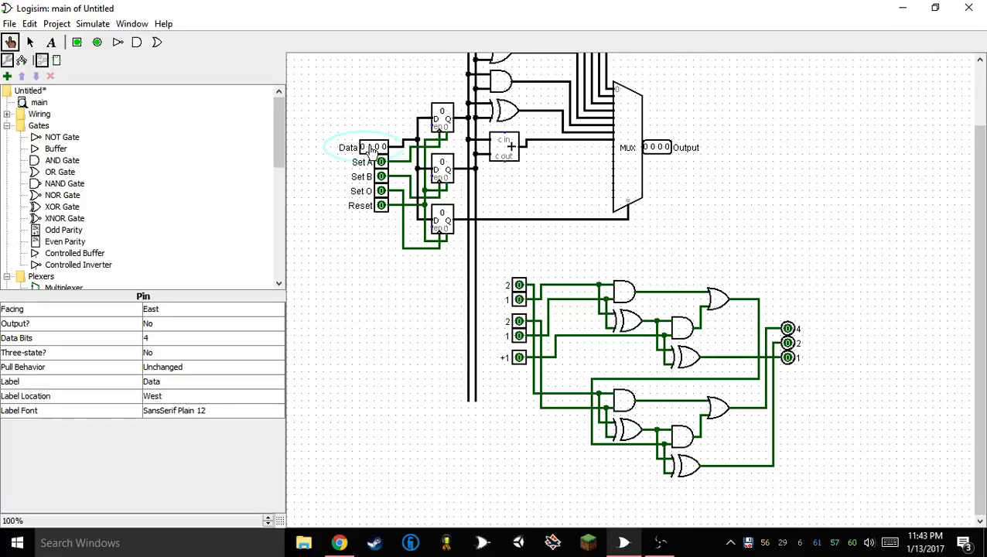
Test the two-bit adder with 2 + 2, 2 + 1 and 2 + 2 plus the +1 carry input, and switch the carry off
{"action": "left_click", "coordinate": [520, 287]}
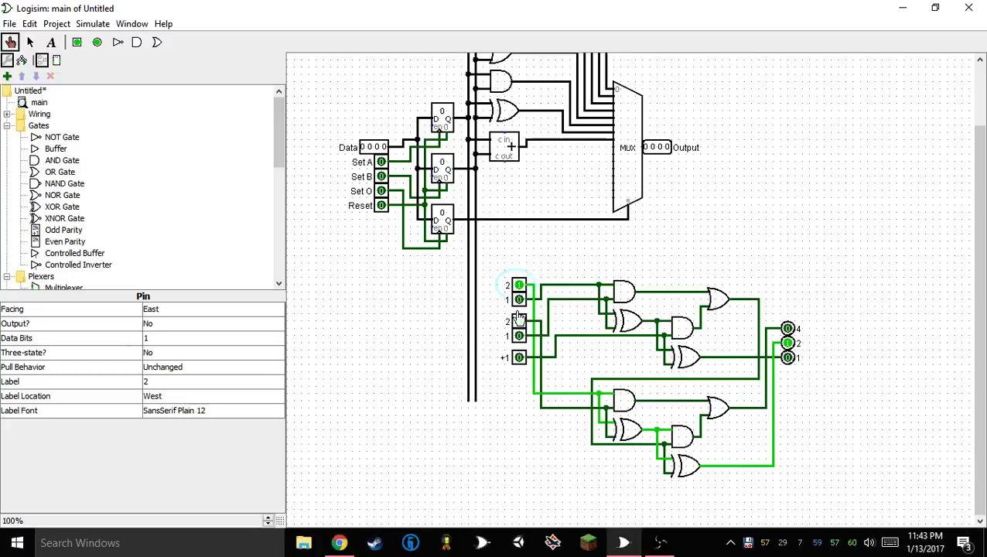
{"action": "left_click", "coordinate": [518, 322]}
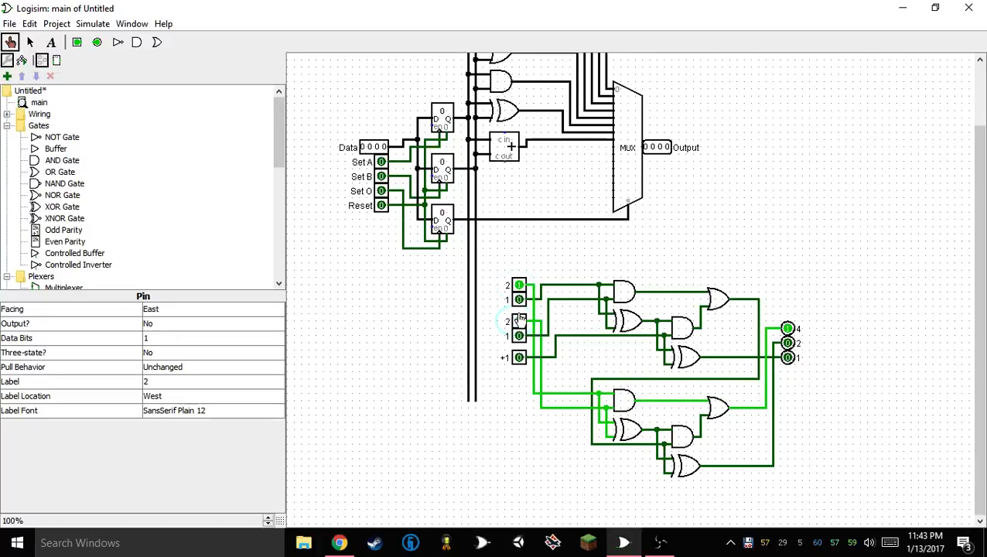
{"action": "left_click", "coordinate": [519, 321]}
{"action": "left_click", "coordinate": [520, 336]}
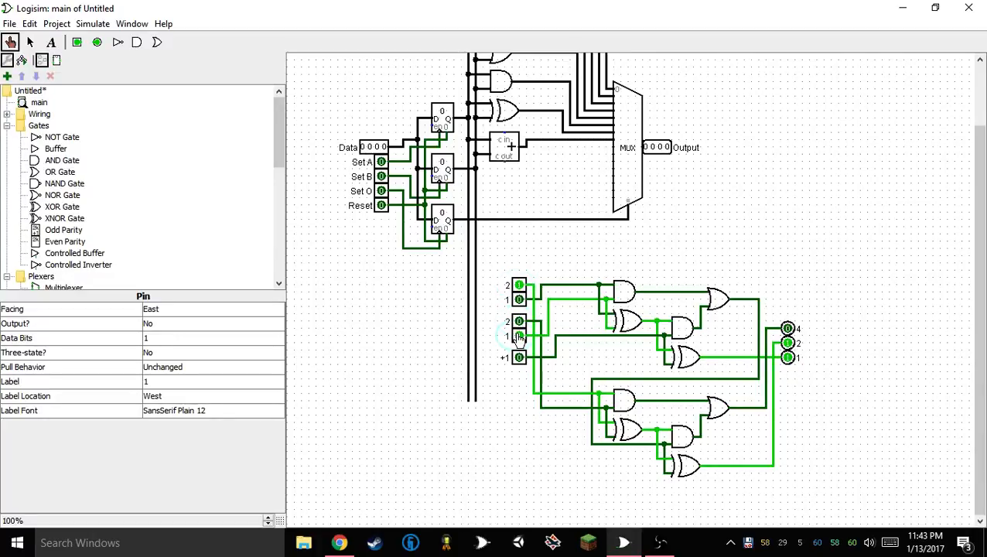
{"action": "left_click", "coordinate": [516, 338]}
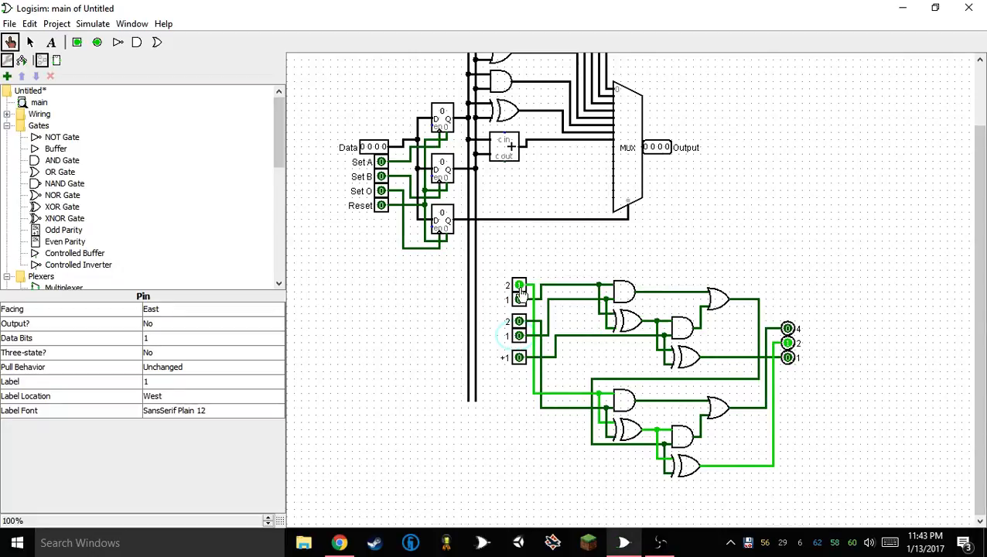
{"action": "left_click", "coordinate": [519, 323]}
{"action": "left_click", "coordinate": [519, 358]}
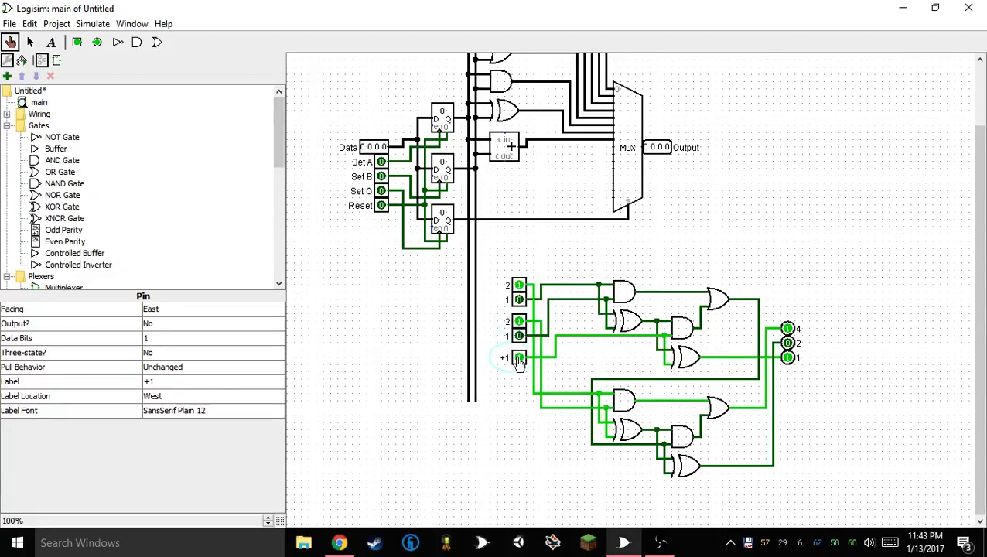
{"action": "left_click", "coordinate": [518, 358]}
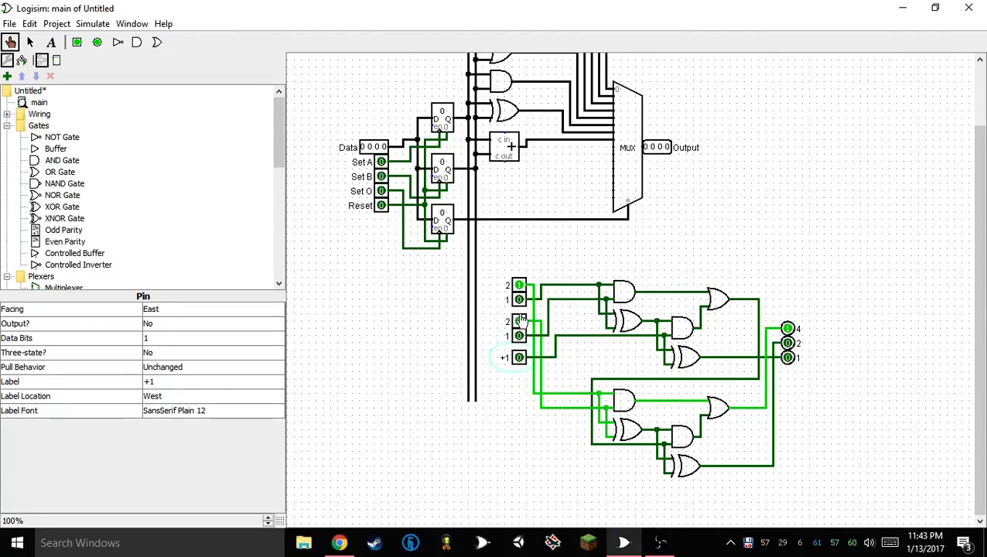
Test the adder with 2 + 3, 0 + 3 and 3 + 3, ending with every input including +1 switched on
{"action": "left_click", "coordinate": [520, 335]}
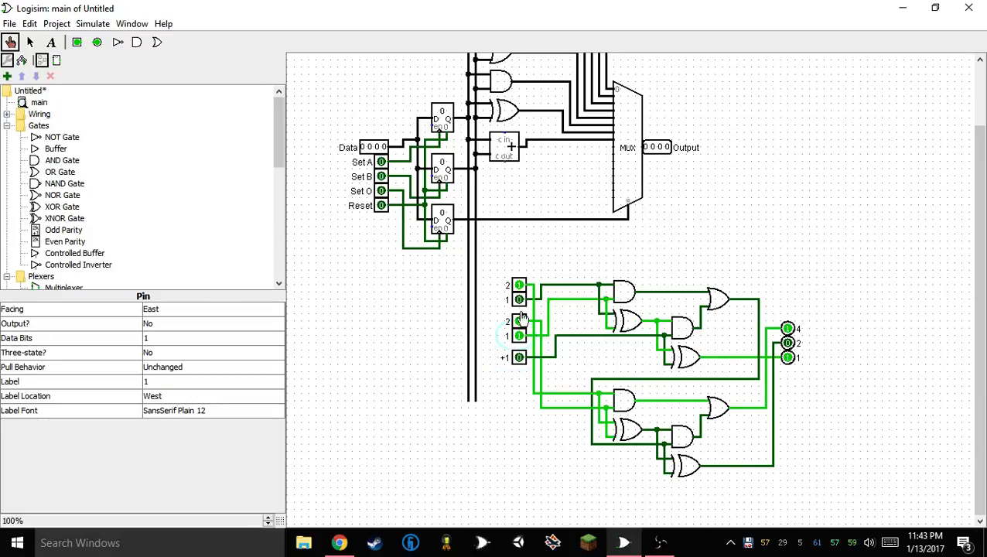
{"action": "left_click", "coordinate": [519, 286]}
{"action": "left_click", "coordinate": [519, 358]}
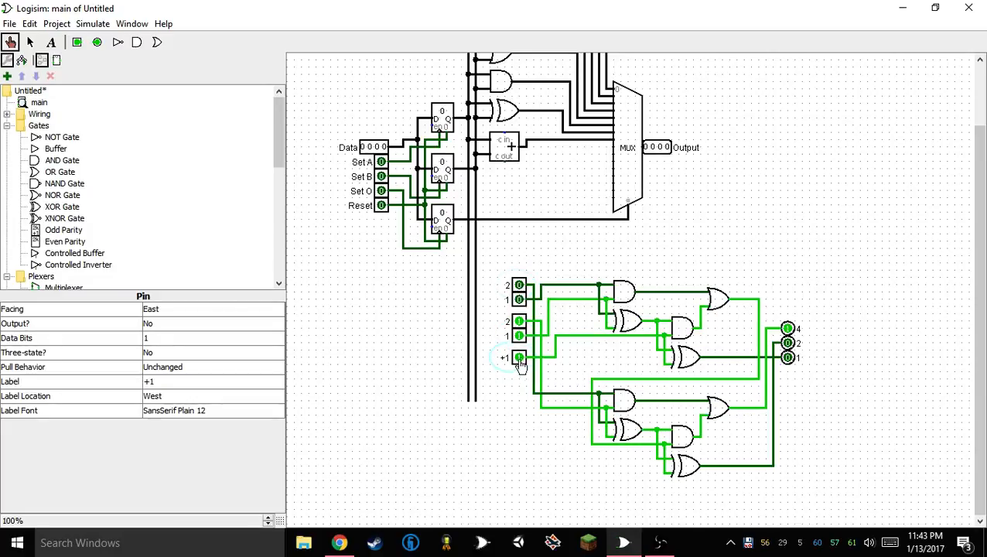
{"action": "left_click", "coordinate": [519, 285]}
{"action": "left_click", "coordinate": [520, 286]}
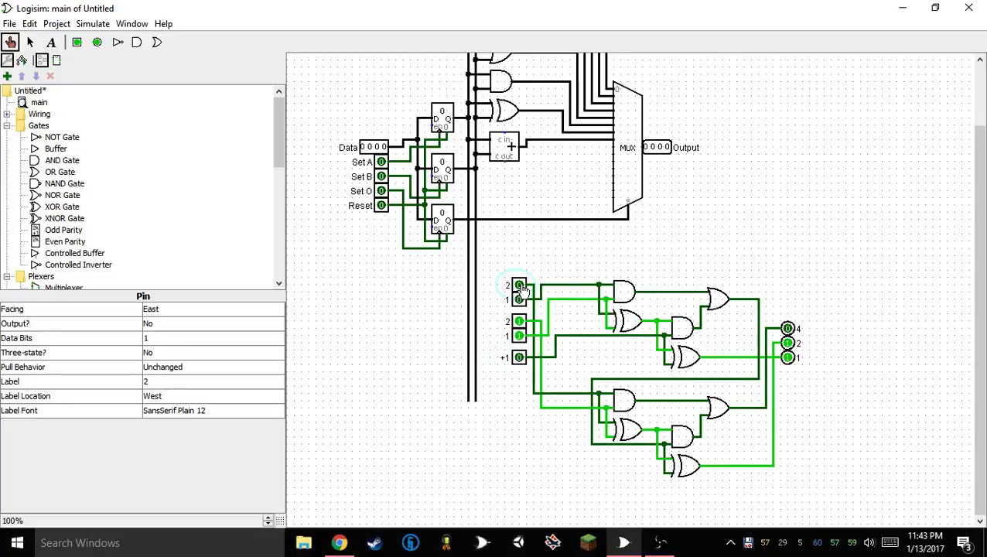
{"action": "left_click", "coordinate": [519, 299]}
{"action": "left_click", "coordinate": [520, 286]}
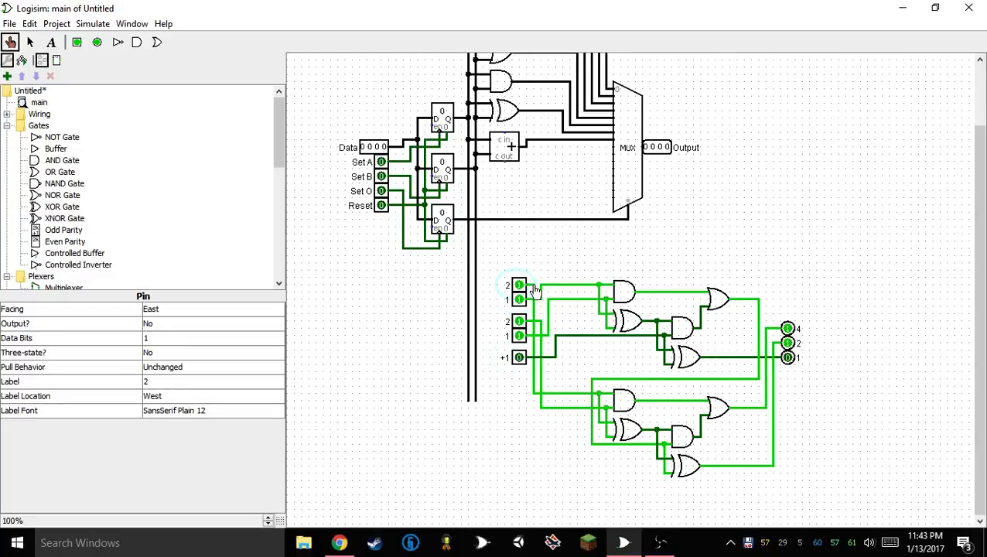
{"action": "left_click", "coordinate": [518, 357]}
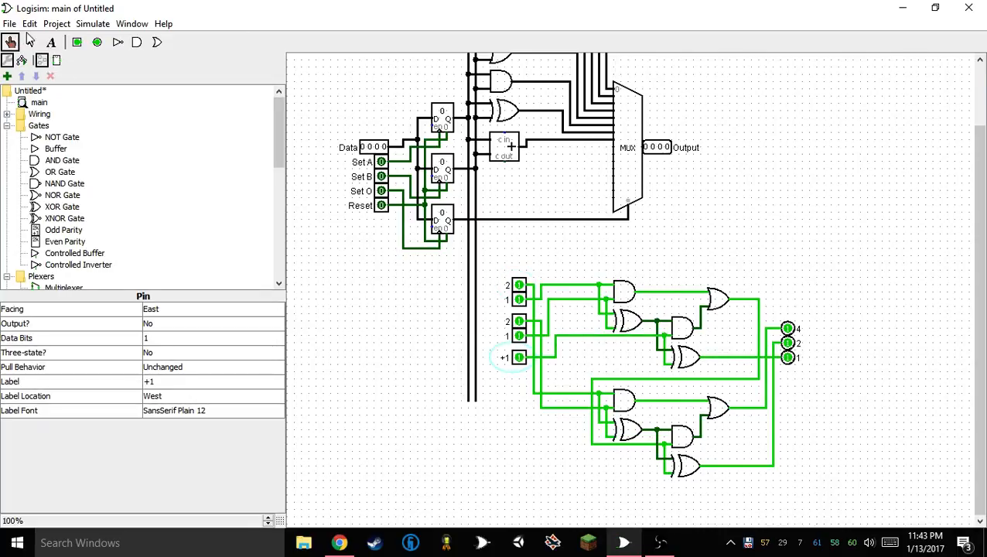
Delete the whole two-bit adder demonstration circuit with its pins and wires
{"action": "left_click", "coordinate": [29, 42]}
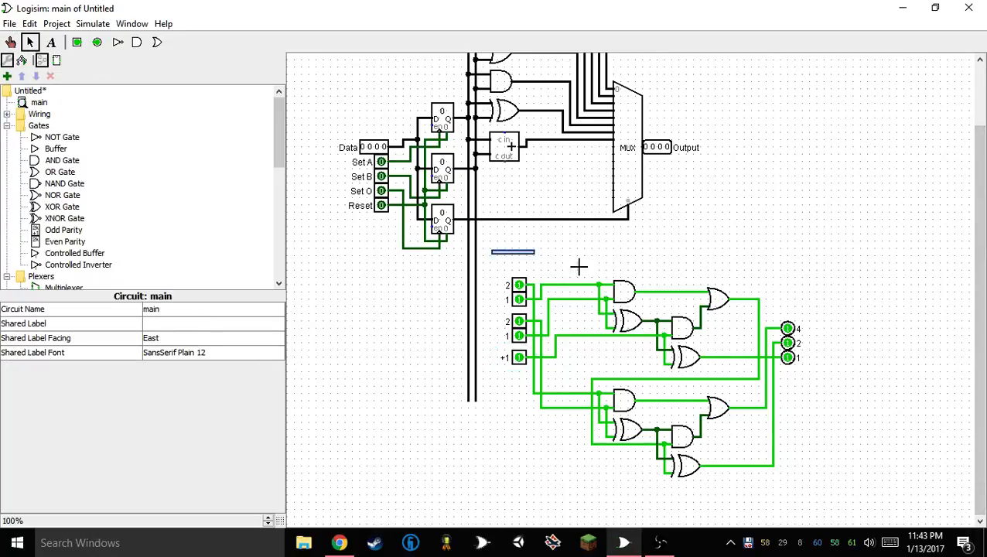
{"action": "left_click_drag", "start_coordinate": [579, 267], "coordinate": [897, 507]}
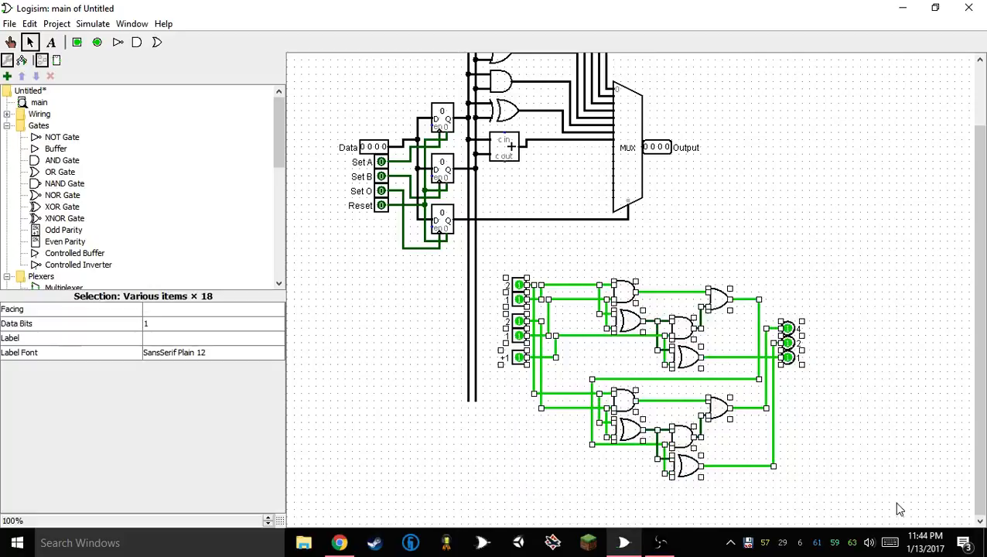
{"action": "key", "text": "Delete"}
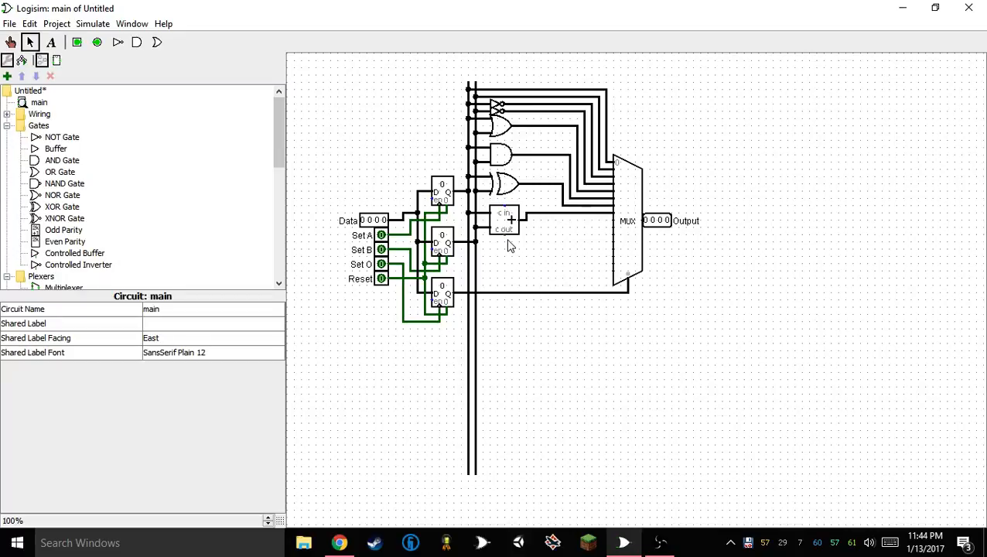
Wire the adder's carry output to a new one-bit output pin just below the multiplexer
{"action": "left_click_drag", "start_coordinate": [503, 232], "coordinate": [643, 299]}
{"action": "left_click", "coordinate": [96, 42]}
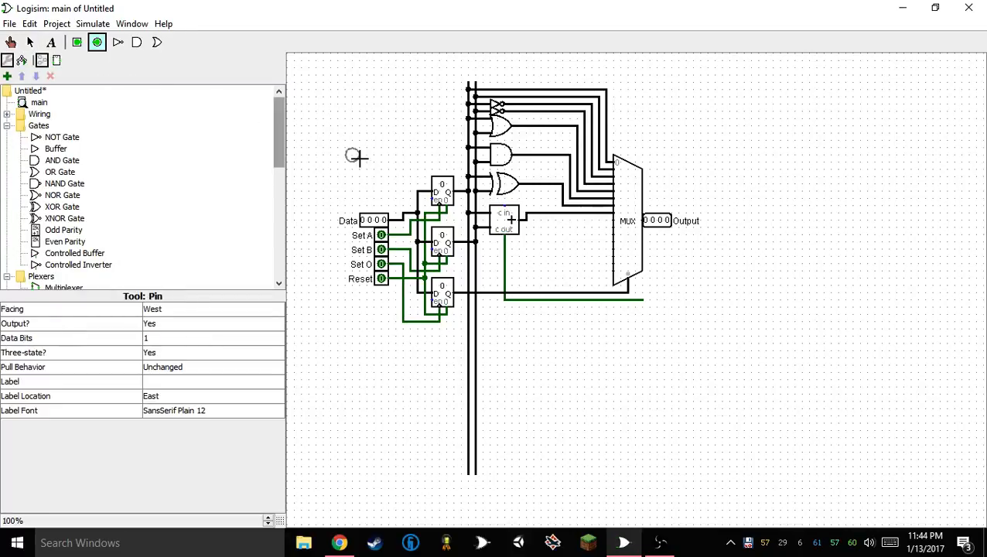
{"action": "left_click", "coordinate": [649, 300]}
Label the new output pin Overflow and reroute its wire to run just beneath the adder before descending to the pin
{"action": "left_click", "coordinate": [151, 381]}
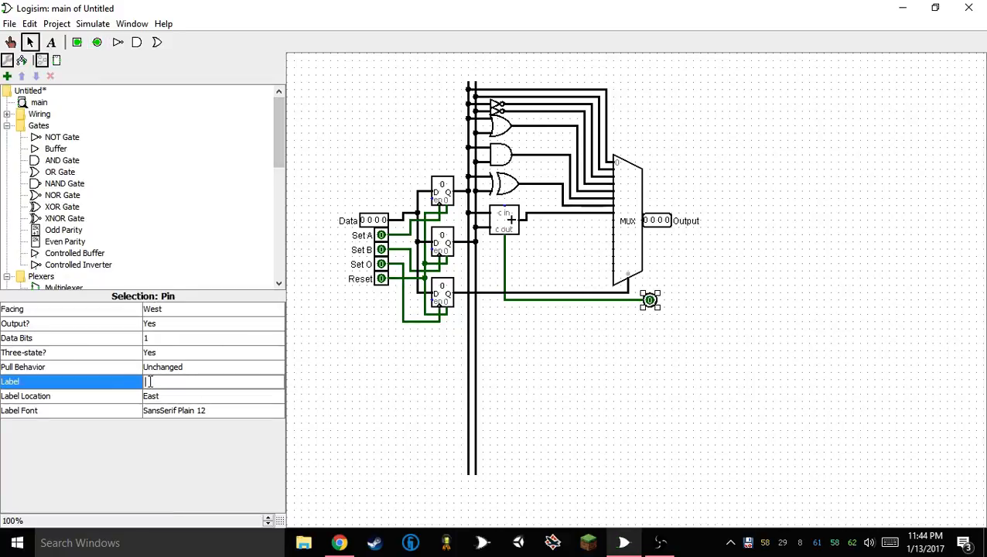
{"action": "type", "text": "Overflo"}
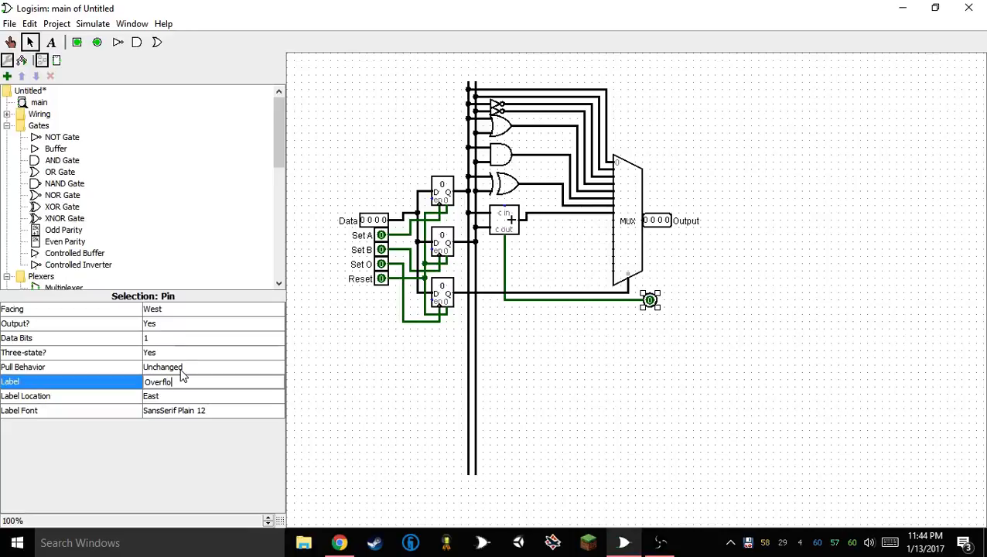
{"action": "type", "text": "w"}
{"action": "key", "text": "Return"}
{"action": "left_click", "coordinate": [497, 356]}
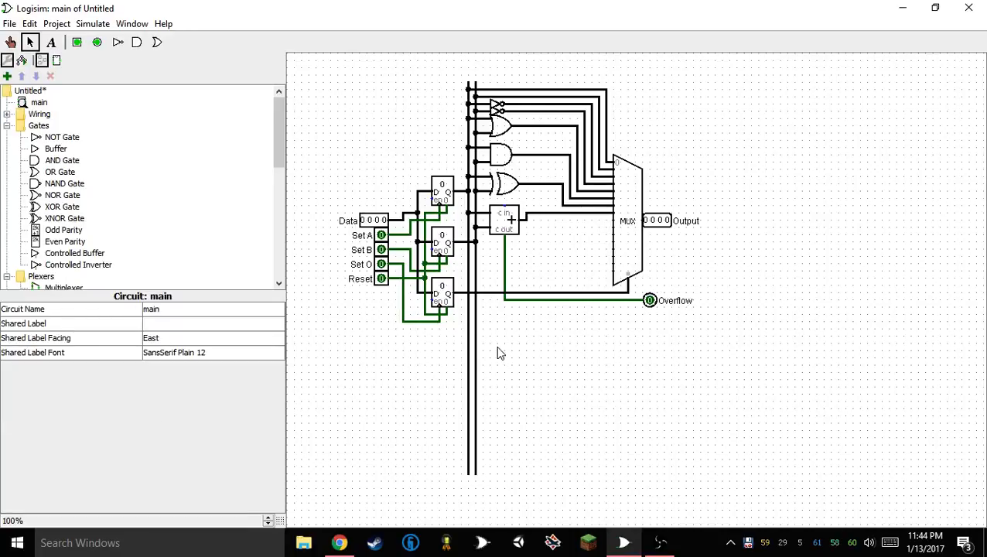
{"action": "left_click_drag", "start_coordinate": [504, 271], "coordinate": [592, 272]}
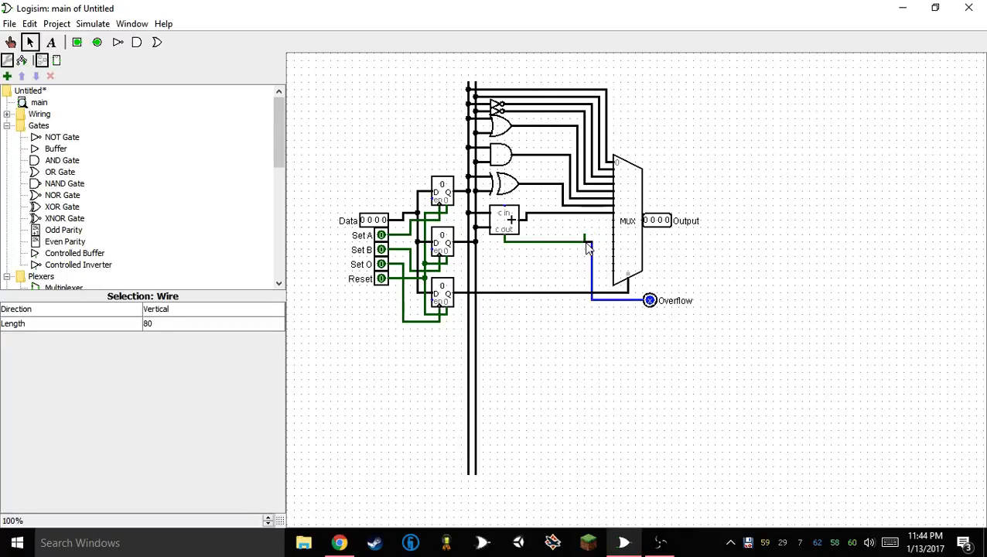
{"action": "left_click", "coordinate": [577, 259]}
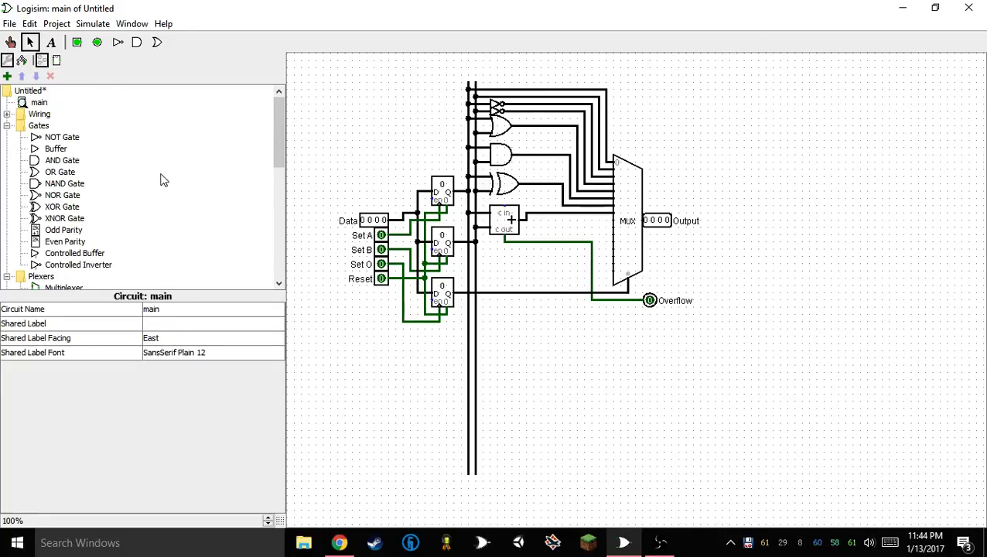
Place a Multiplier below the adder and connect its two inputs to the two vertical data buses
{"action": "scroll", "coordinate": [163, 186], "scroll_direction": "down", "scroll_amount": 3}
{"action": "scroll", "coordinate": [157, 196], "scroll_direction": "down", "scroll_amount": 5}
{"action": "scroll", "coordinate": [156, 195], "scroll_direction": "up", "scroll_amount": 2}
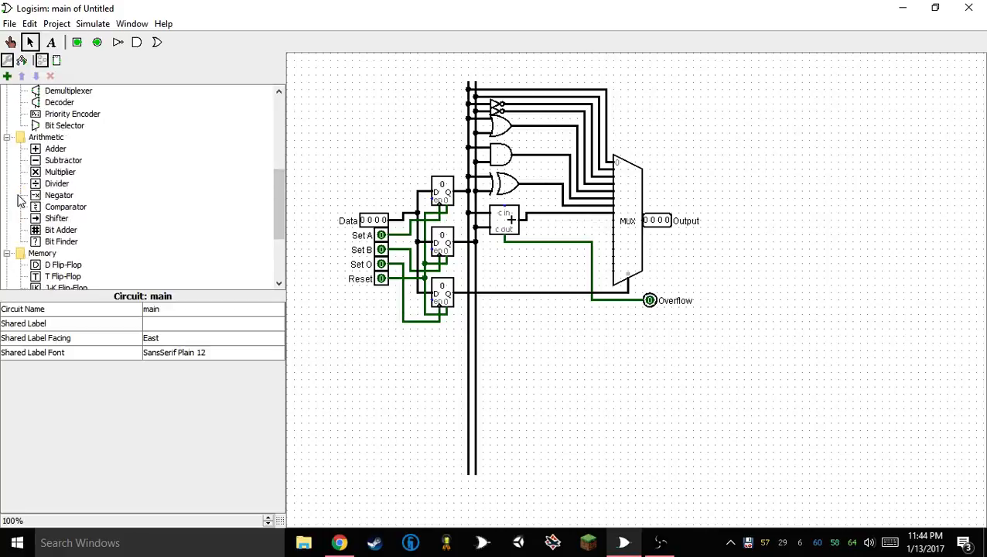
{"action": "left_click", "coordinate": [67, 172]}
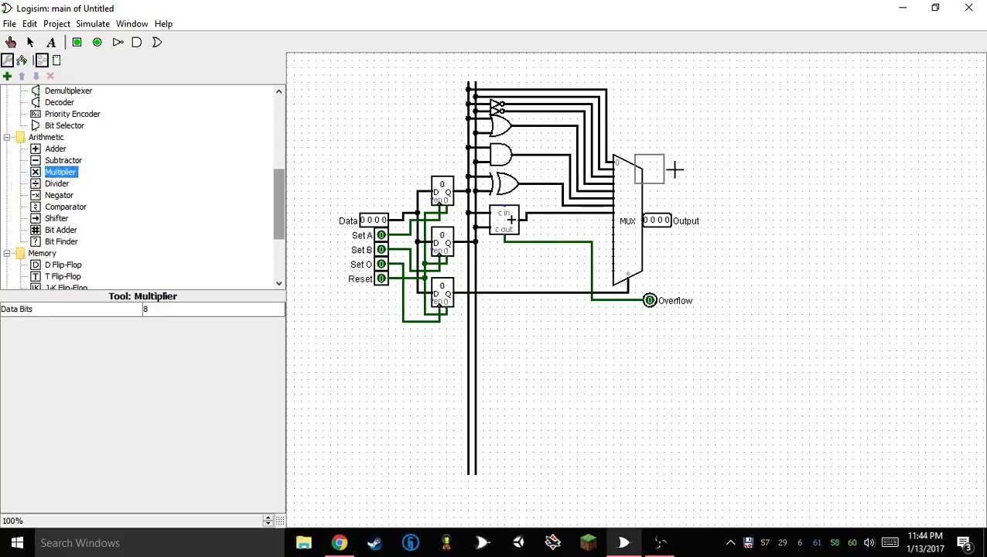
{"action": "left_click", "coordinate": [520, 271]}
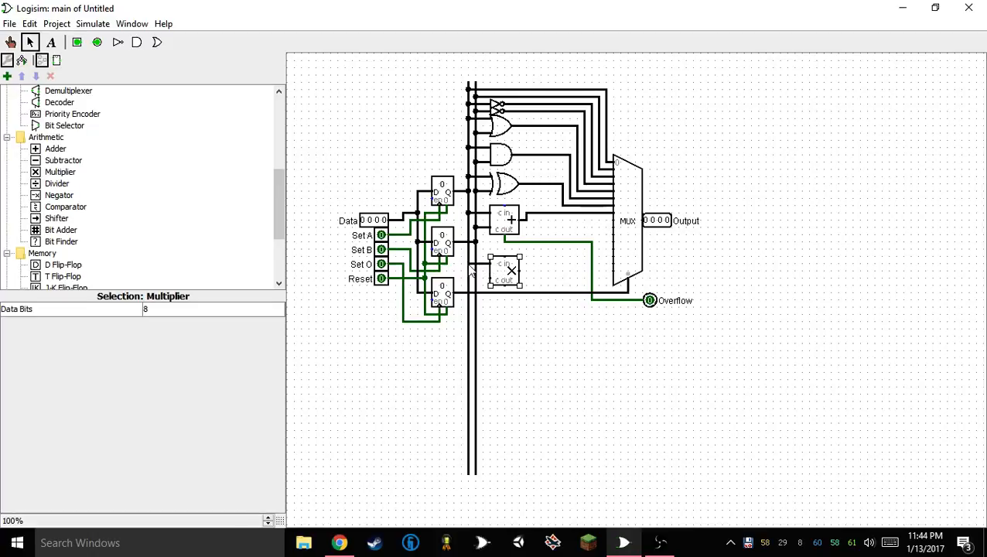
{"action": "left_click_drag", "start_coordinate": [468, 264], "coordinate": [484, 260]}
{"action": "left_click_drag", "start_coordinate": [500, 272], "coordinate": [477, 271]}
Set the multiplier's data bits to 4
{"action": "left_click", "coordinate": [187, 308]}
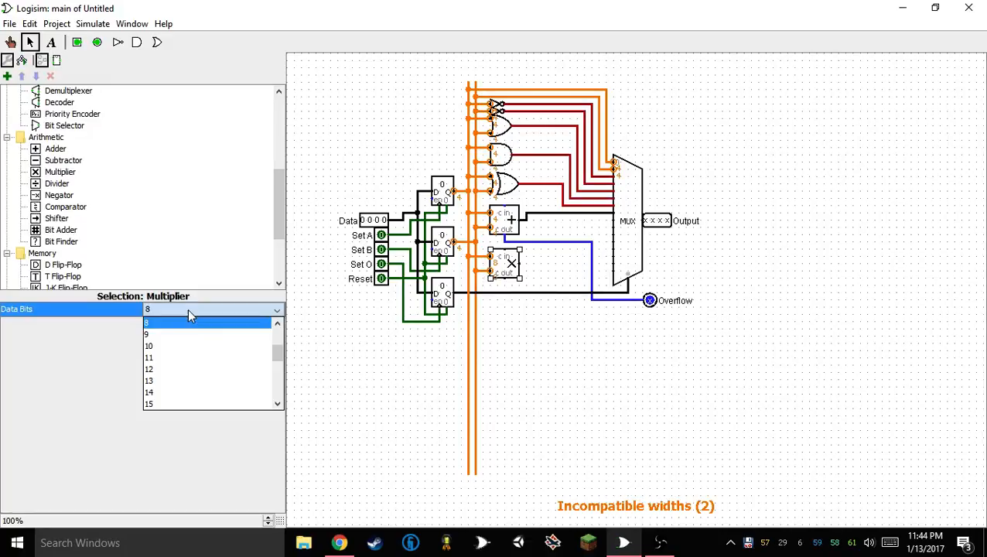
{"action": "scroll", "coordinate": [194, 343], "scroll_direction": "up", "scroll_amount": 3}
{"action": "left_click", "coordinate": [194, 359]}
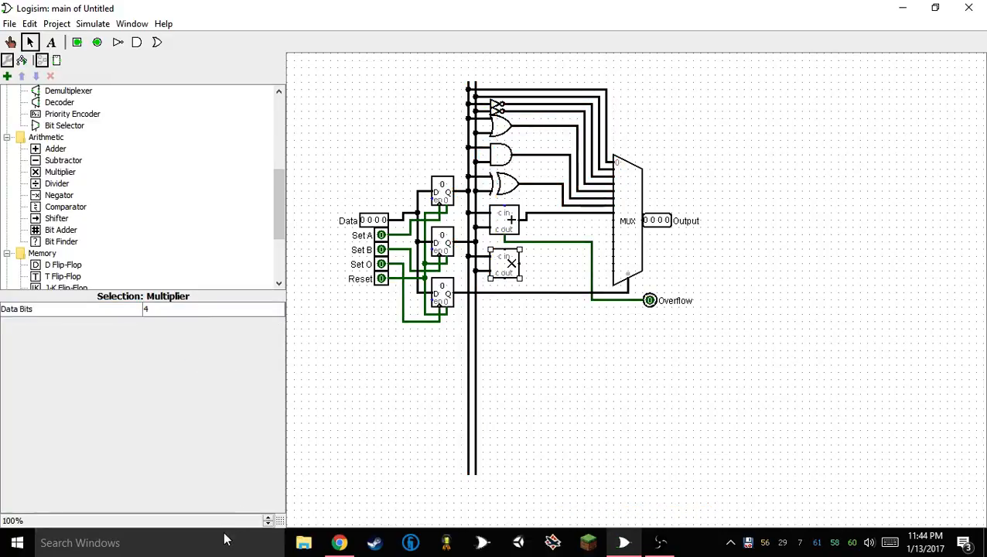
{"action": "left_click", "coordinate": [225, 539]}
{"action": "type", "text": "calc"}
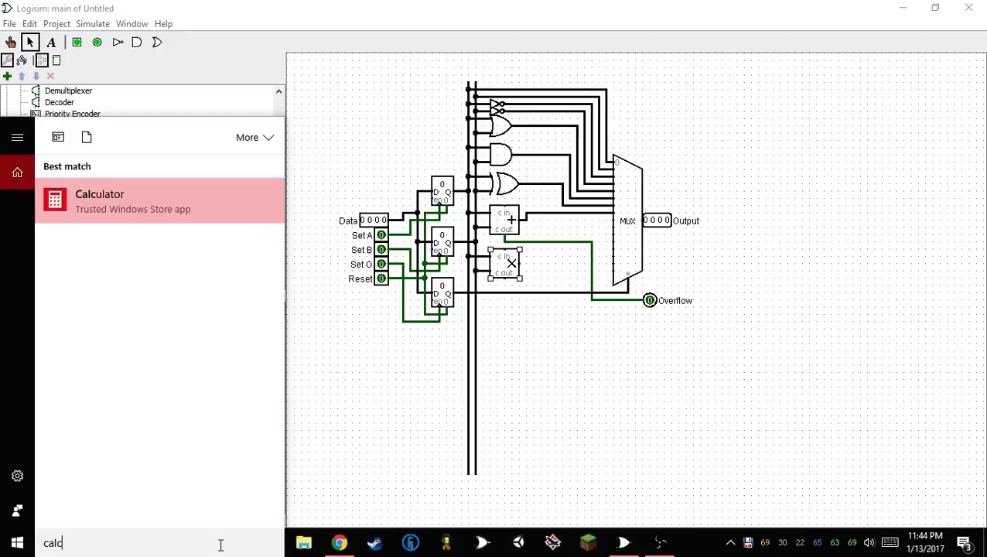
{"action": "key", "text": "Return"}
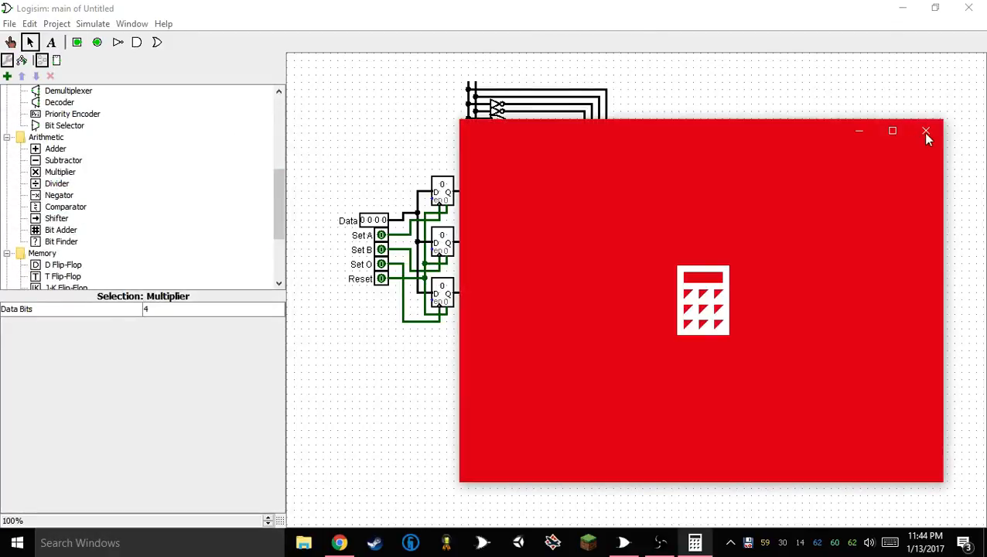
{"action": "left_click", "coordinate": [927, 131]}
Search Windows for calc, launch Calculator.jar, and move its window over the circuit
{"action": "left_click", "coordinate": [105, 544]}
{"action": "type", "text": "c"}
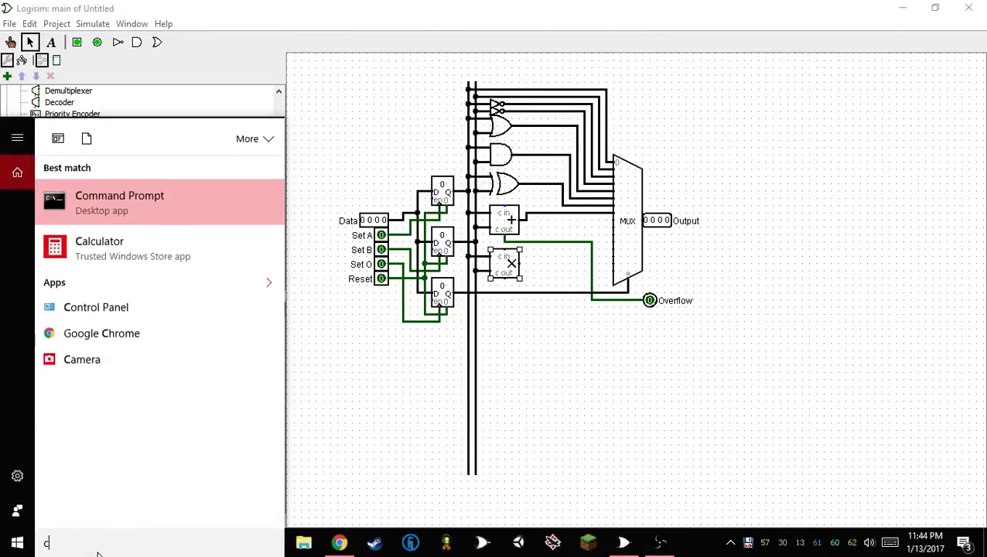
{"action": "type", "text": "alc"}
{"action": "key", "text": "Down"}
{"action": "key", "text": "Down"}
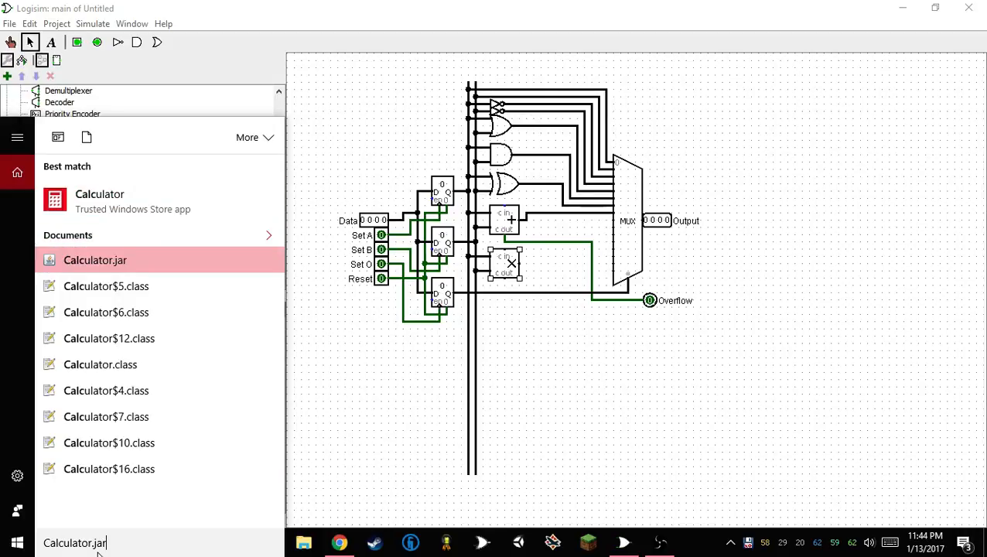
{"action": "key", "text": "Return"}
{"action": "left_click_drag", "start_coordinate": [121, 85], "coordinate": [624, 205]}
{"action": "left_click", "coordinate": [70, 544]}
{"action": "type", "text": "ca"}
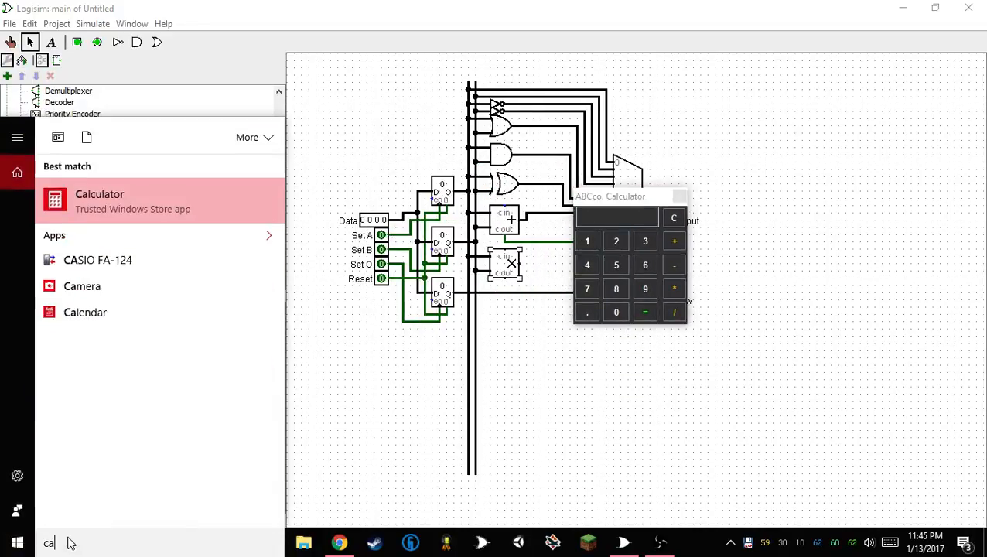
{"action": "type", "text": "lc"}
{"action": "key", "text": "Return"}
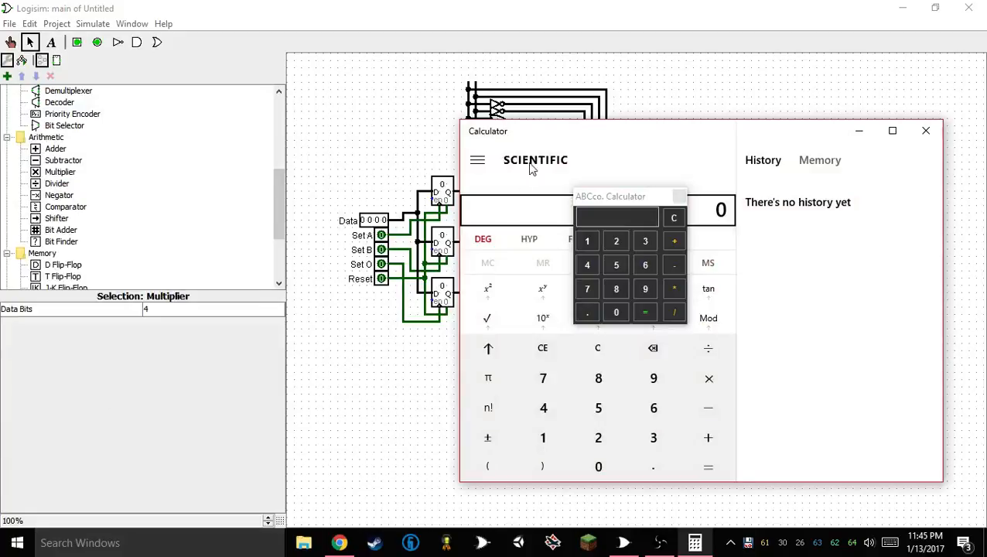
{"action": "left_click_drag", "start_coordinate": [533, 136], "coordinate": [131, 98]}
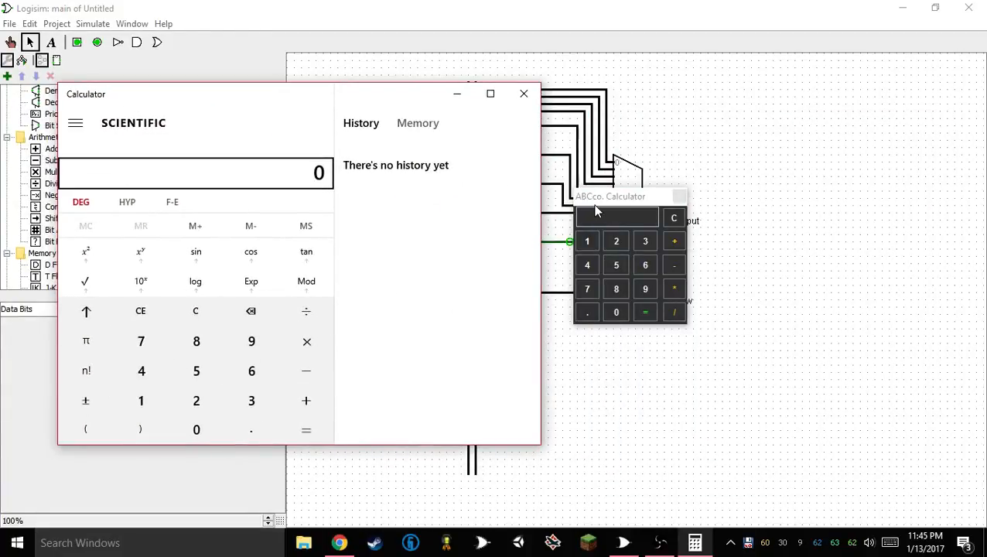
{"action": "left_click_drag", "start_coordinate": [596, 210], "coordinate": [707, 193]}
{"action": "left_click", "coordinate": [526, 94]}
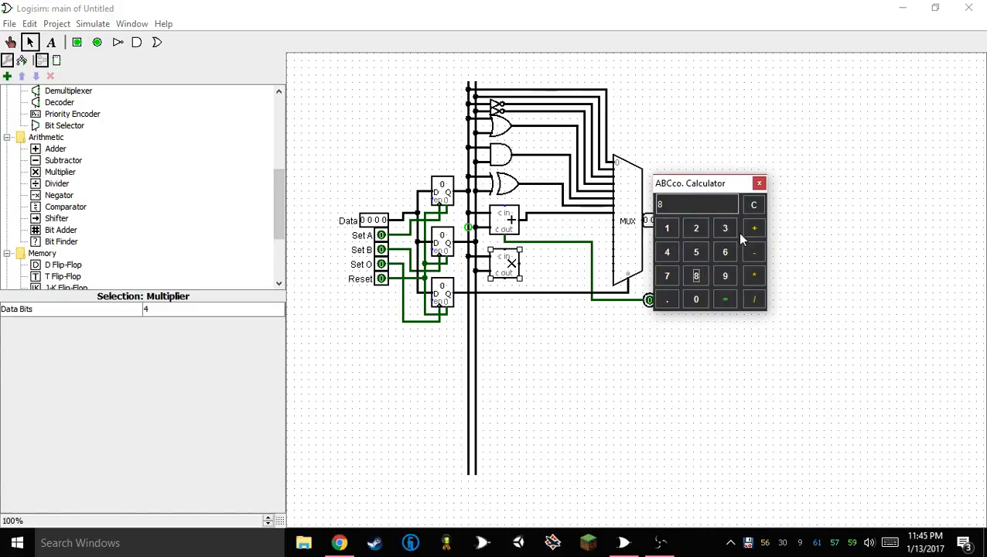
Calculate 8 * 8 in the ABCco. Calculator
{"action": "left_click", "coordinate": [749, 279]}
{"action": "left_click", "coordinate": [696, 276]}
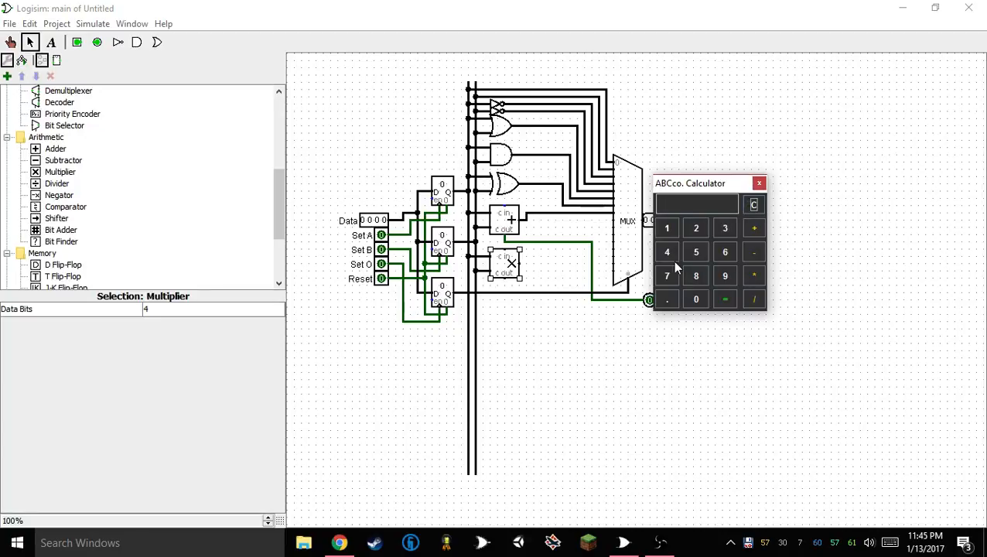
Calculate 15 * 15 in the ABCco. Calculator and close it to return to the circuit
{"action": "left_click", "coordinate": [668, 228]}
{"action": "left_click", "coordinate": [694, 255]}
{"action": "left_click", "coordinate": [755, 274]}
{"action": "left_click", "coordinate": [667, 227]}
{"action": "left_click", "coordinate": [696, 252]}
{"action": "left_click", "coordinate": [731, 301]}
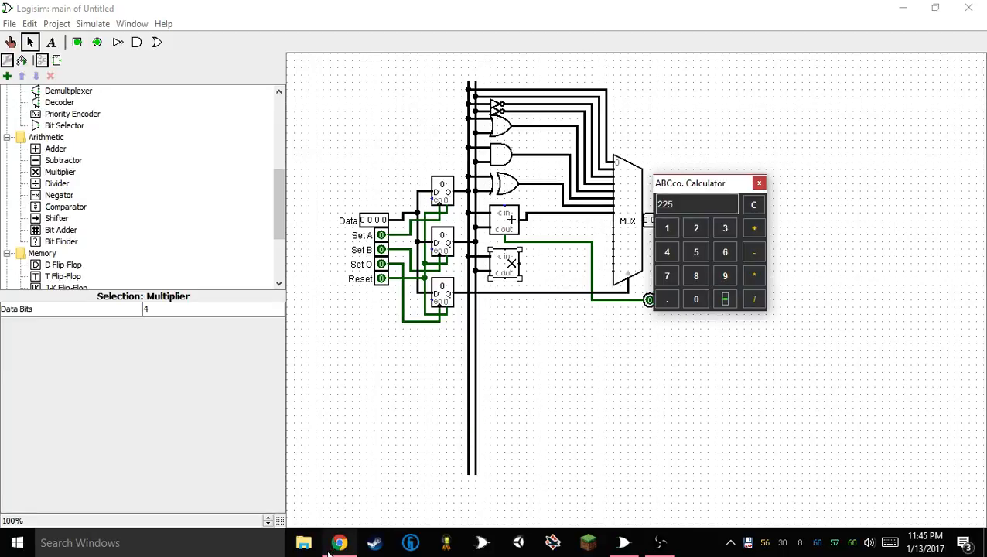
{"action": "left_click", "coordinate": [759, 184]}
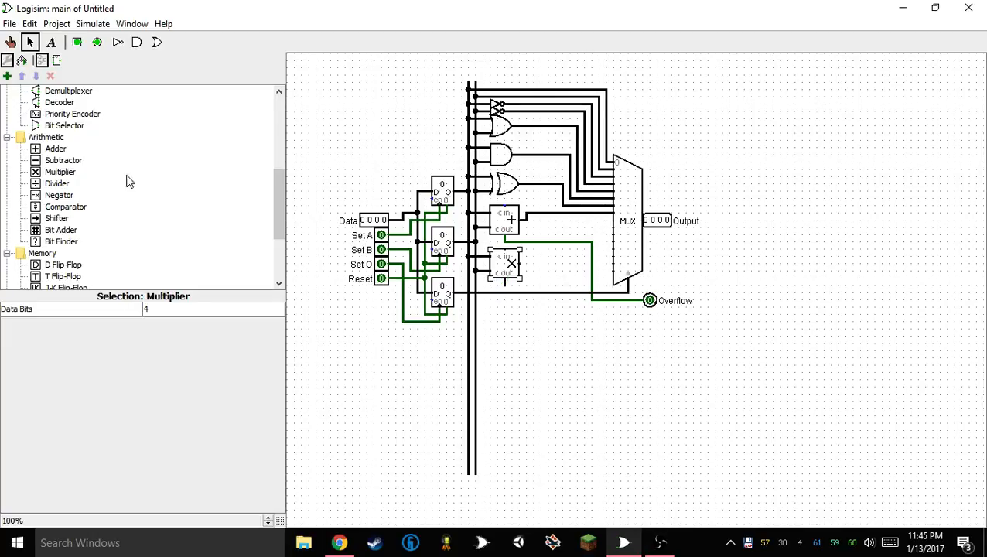
Wire the multiplier's product and carry-out outputs to the next two free multiplexer inputs below the adder's
{"action": "left_click", "coordinate": [11, 42]}
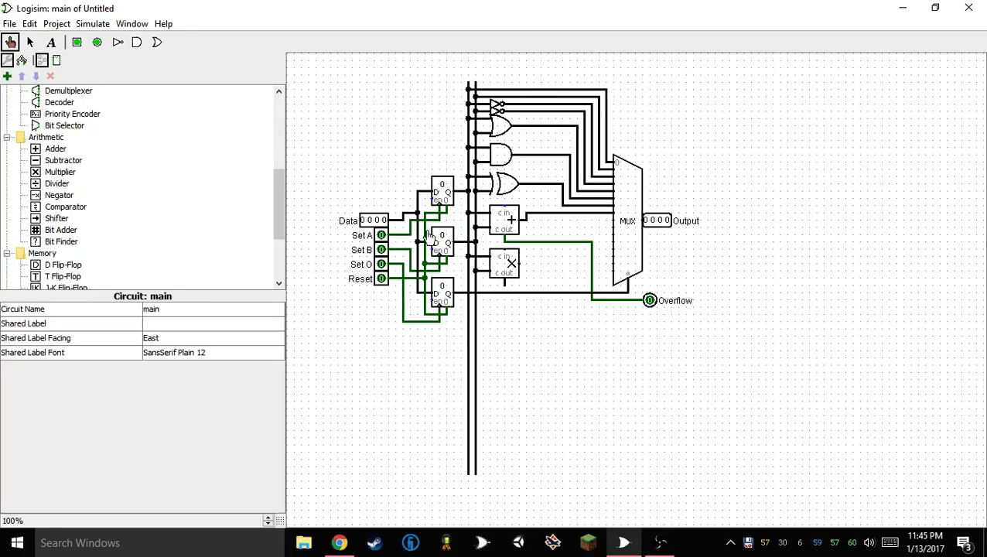
{"action": "left_click", "coordinate": [505, 284]}
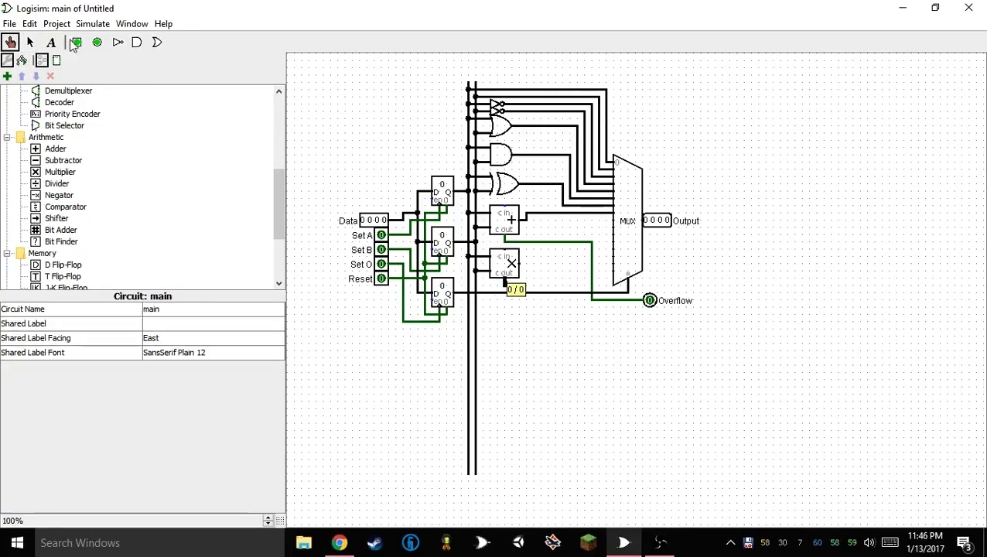
{"action": "left_click", "coordinate": [30, 44]}
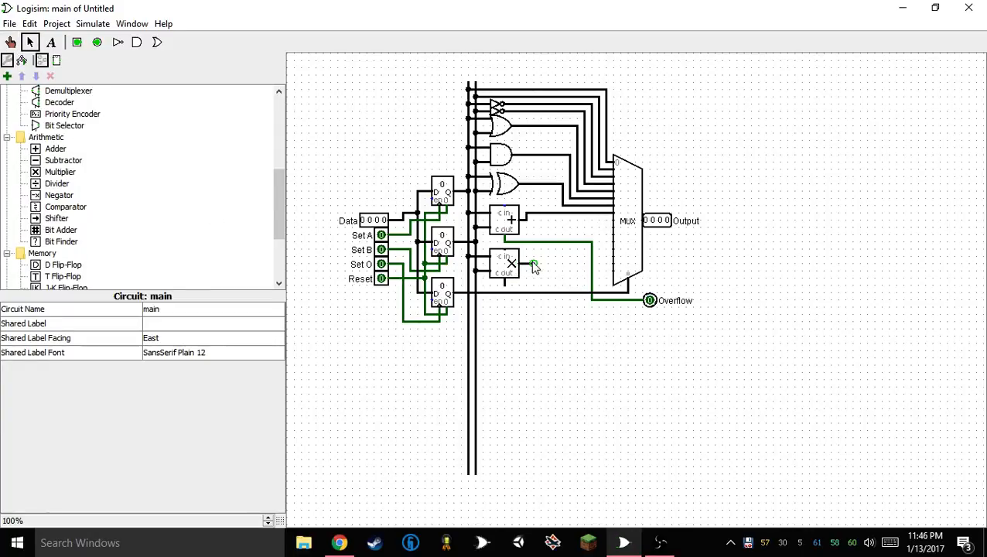
{"action": "left_click_drag", "start_coordinate": [533, 265], "coordinate": [503, 286]}
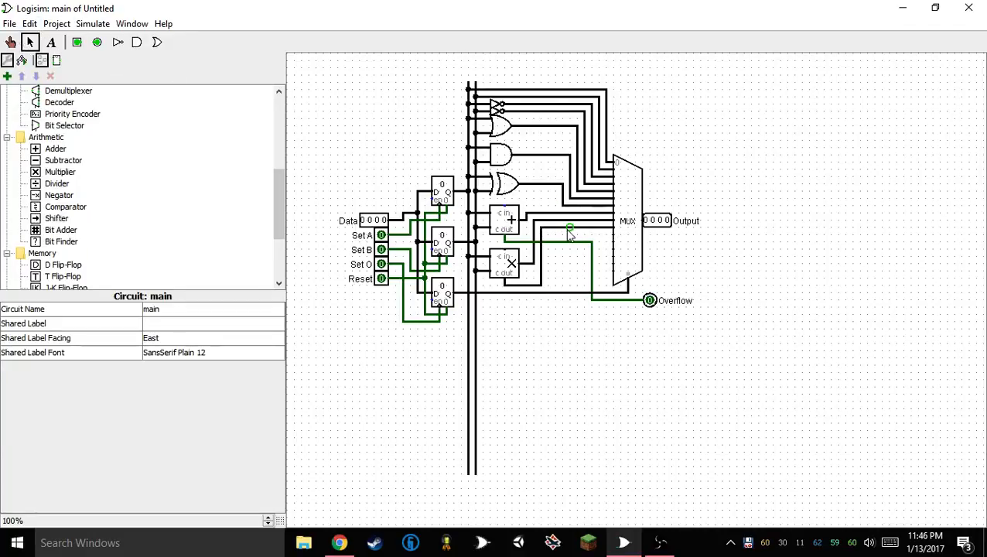
Probe the values on the multiplier's two output wires and on the XOR gate's output wire
{"action": "left_click", "coordinate": [569, 229]}
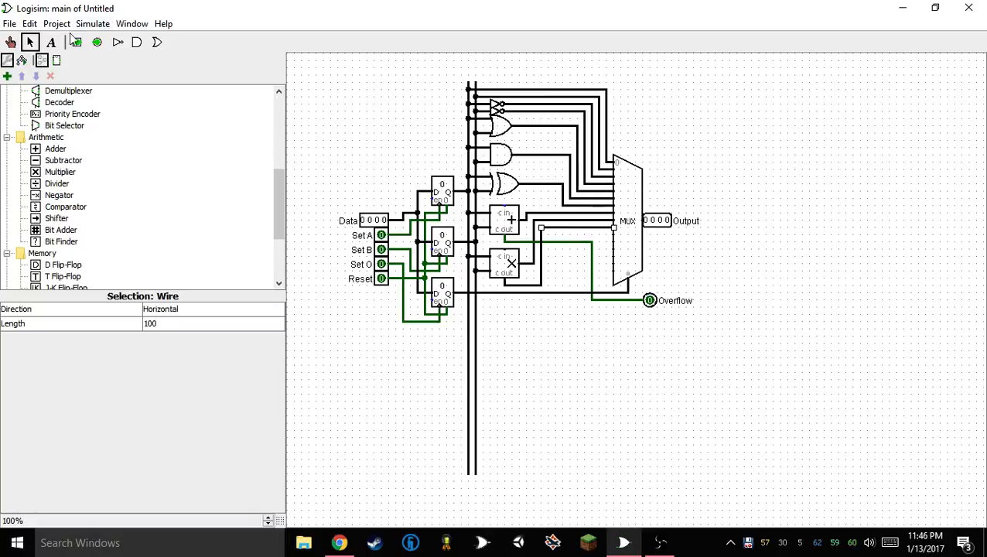
{"action": "left_click", "coordinate": [11, 42]}
{"action": "left_click", "coordinate": [570, 235]}
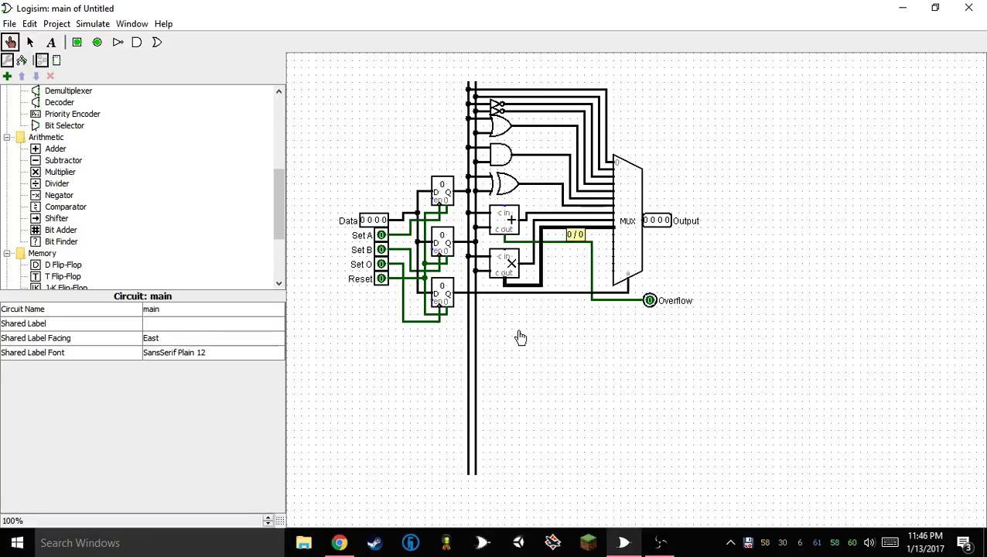
{"action": "left_click", "coordinate": [547, 225]}
{"action": "left_click", "coordinate": [546, 222]}
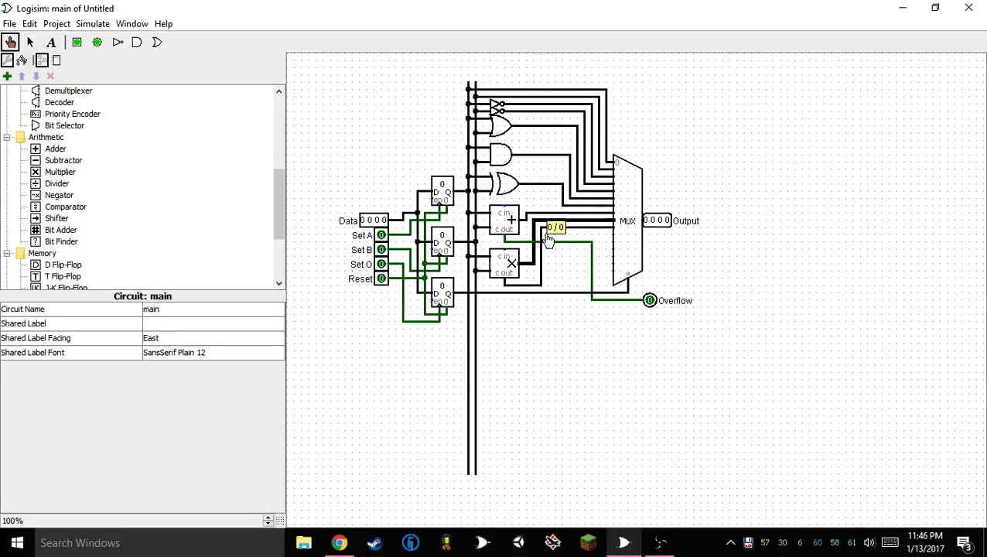
{"action": "left_click", "coordinate": [551, 223]}
{"action": "left_click", "coordinate": [565, 203]}
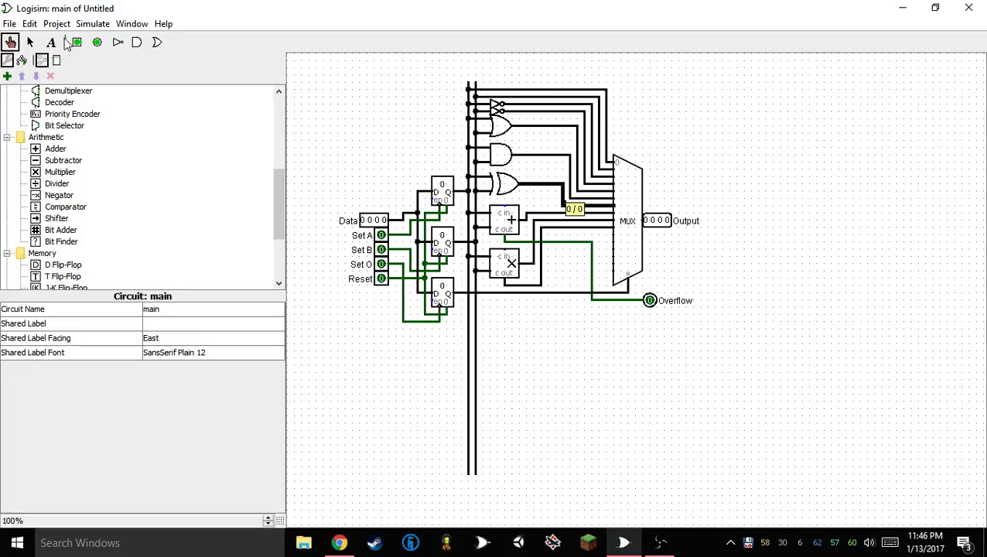
Try out a Bit Adder below the multiplier and delete it
{"action": "left_click", "coordinate": [30, 41]}
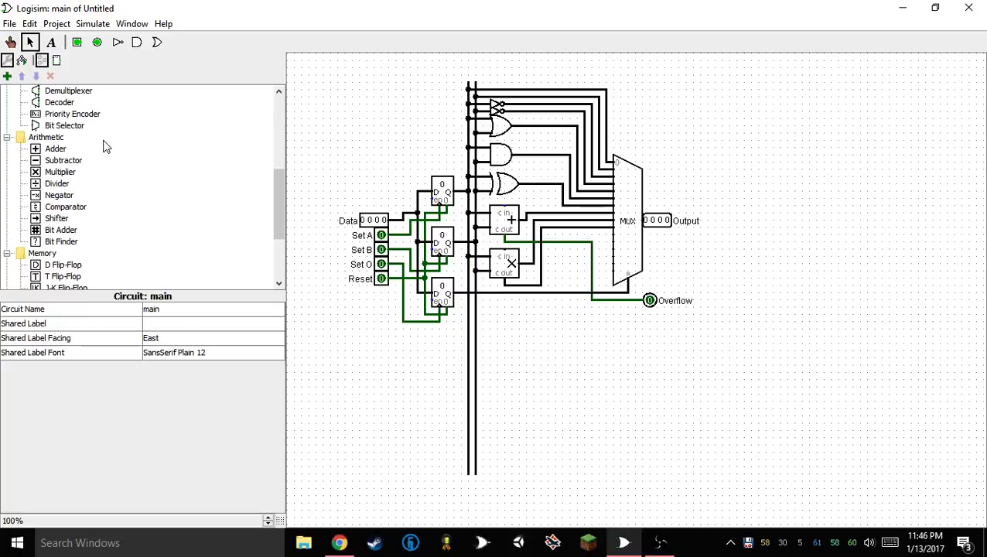
{"action": "scroll", "coordinate": [85, 174], "scroll_direction": "down", "scroll_amount": 3}
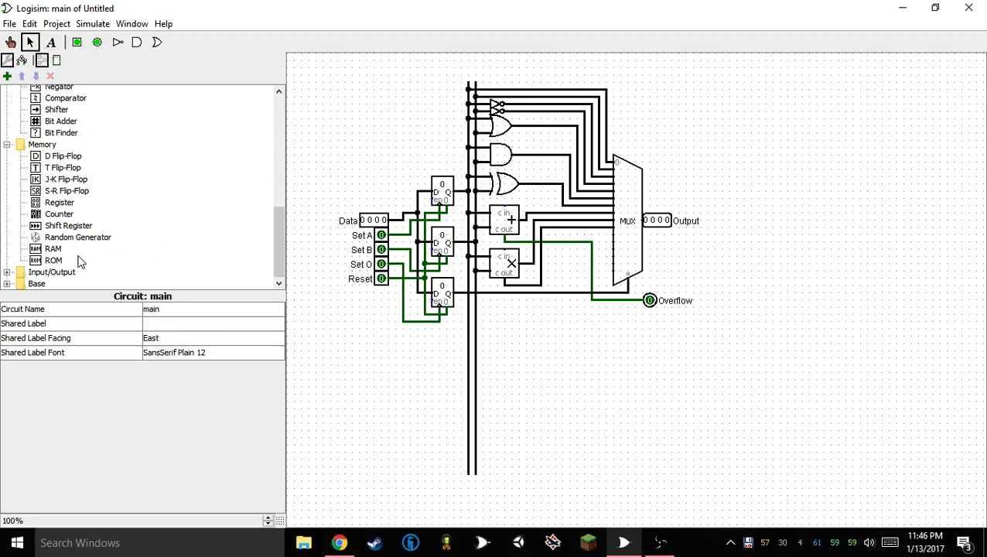
{"action": "scroll", "coordinate": [62, 213], "scroll_direction": "up", "scroll_amount": 2}
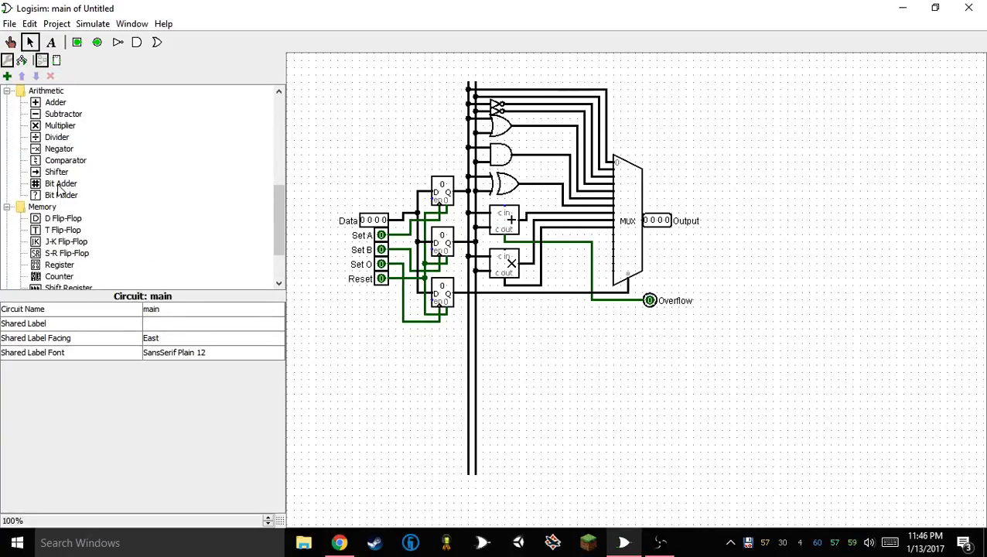
{"action": "left_click", "coordinate": [58, 187]}
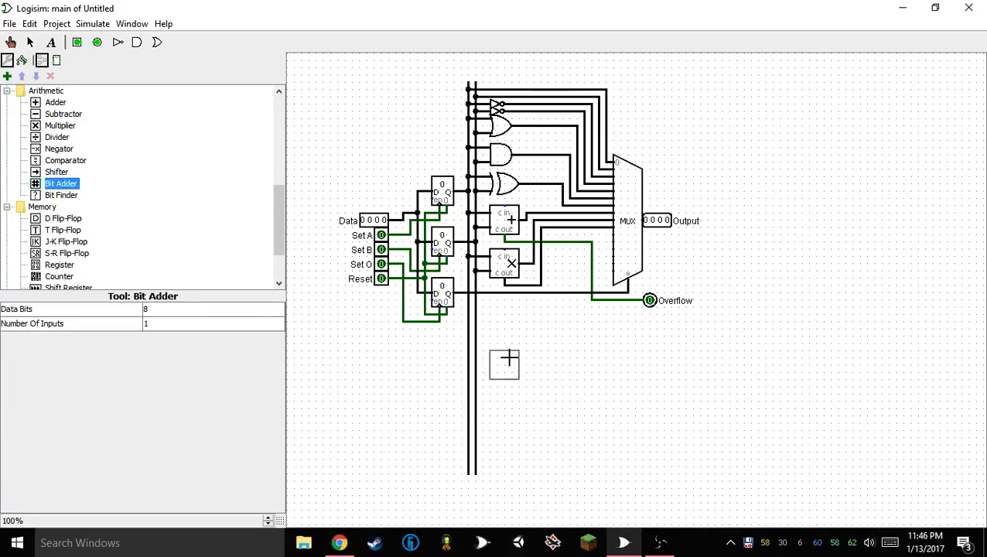
{"action": "left_click", "coordinate": [522, 321]}
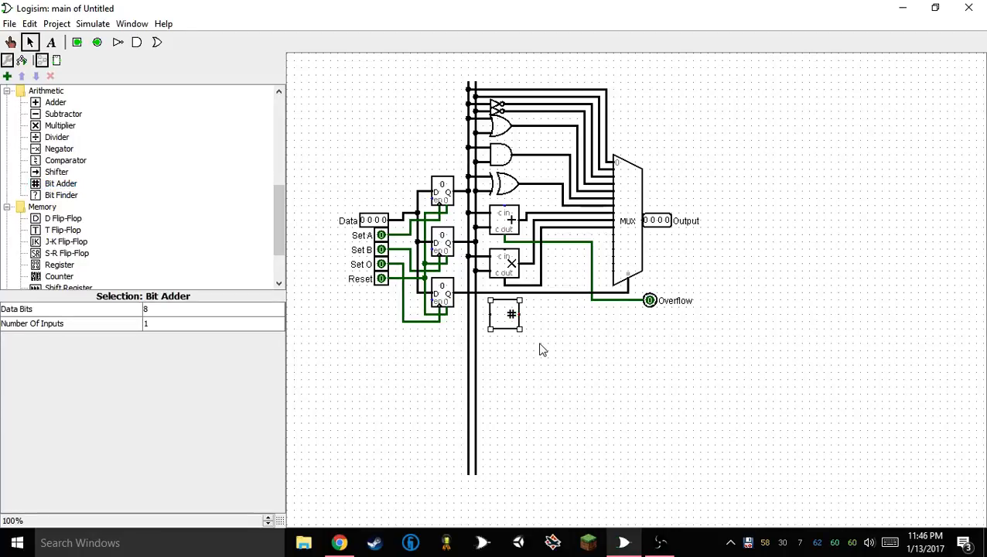
{"action": "key", "text": "Delete"}
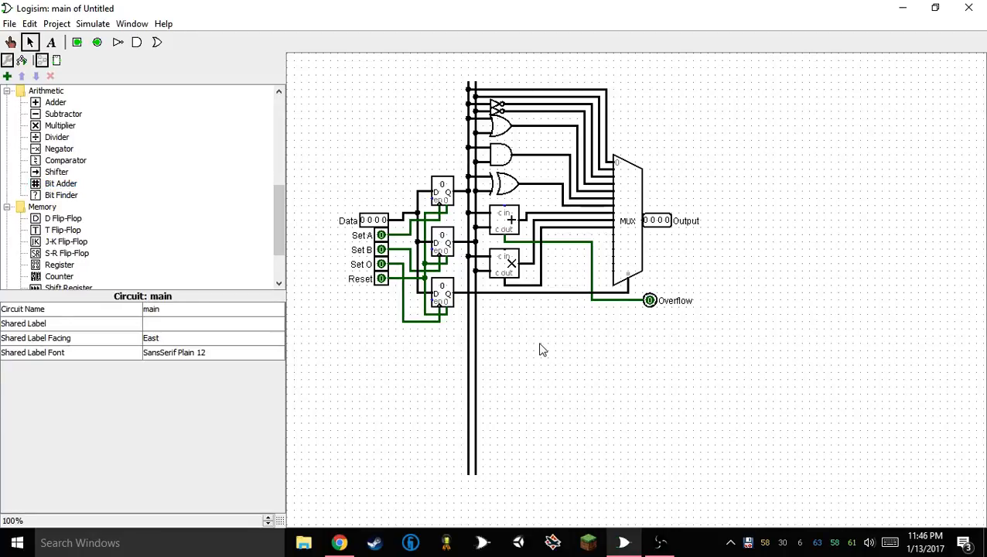
Place two Shifters, one above the other, below the multiplier and set the lower one's shift type to Logical Right
{"action": "left_click", "coordinate": [68, 199]}
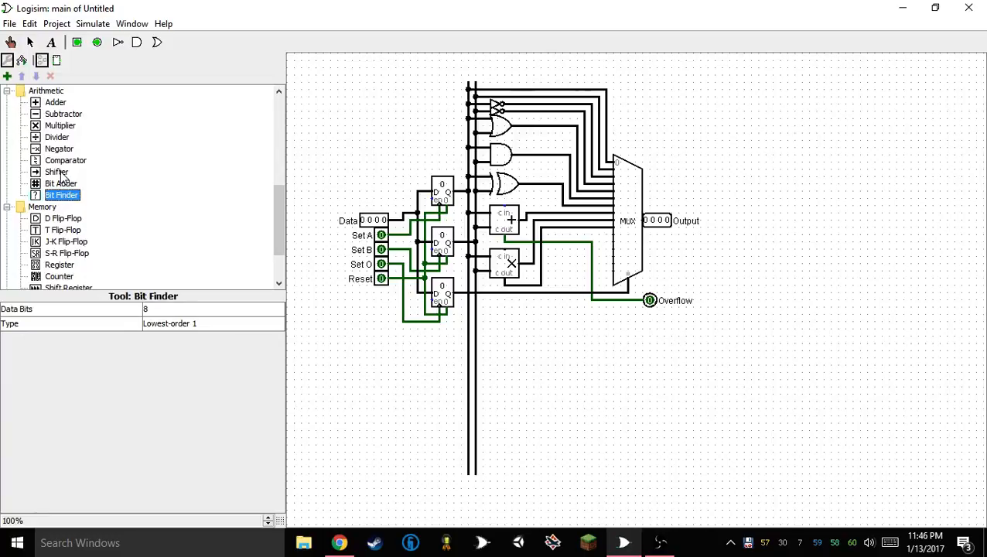
{"action": "left_click", "coordinate": [60, 174]}
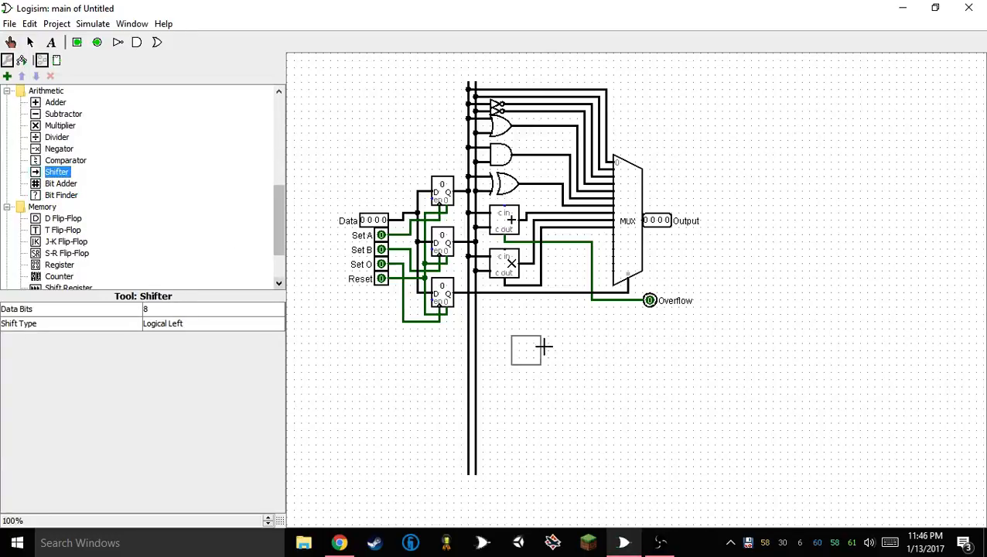
{"action": "left_click", "coordinate": [518, 314]}
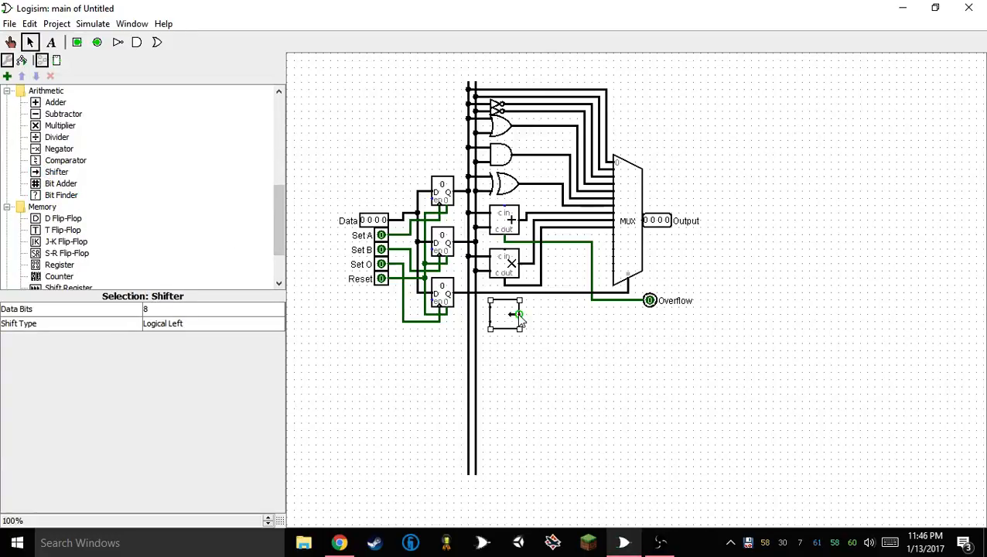
{"action": "left_click", "coordinate": [519, 351]}
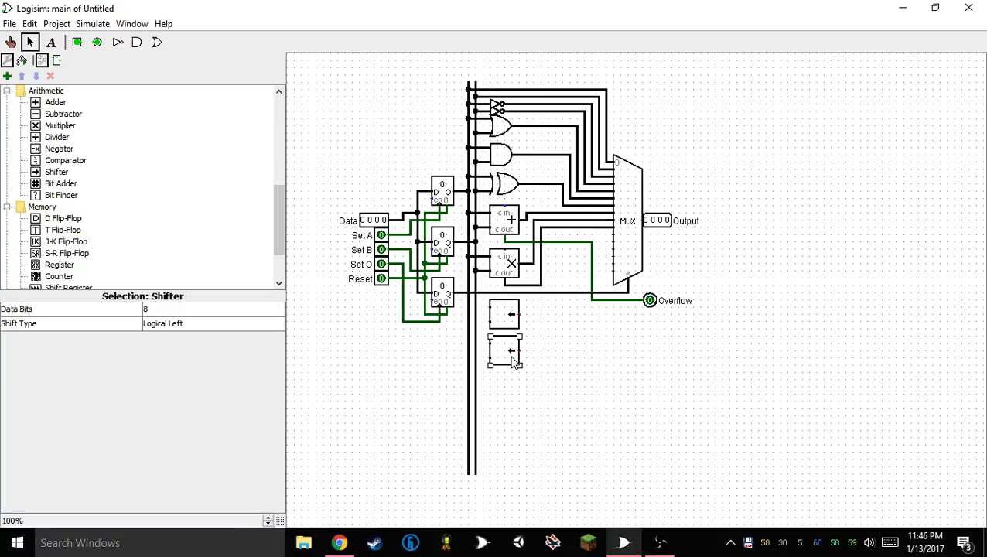
{"action": "left_click", "coordinate": [186, 323]}
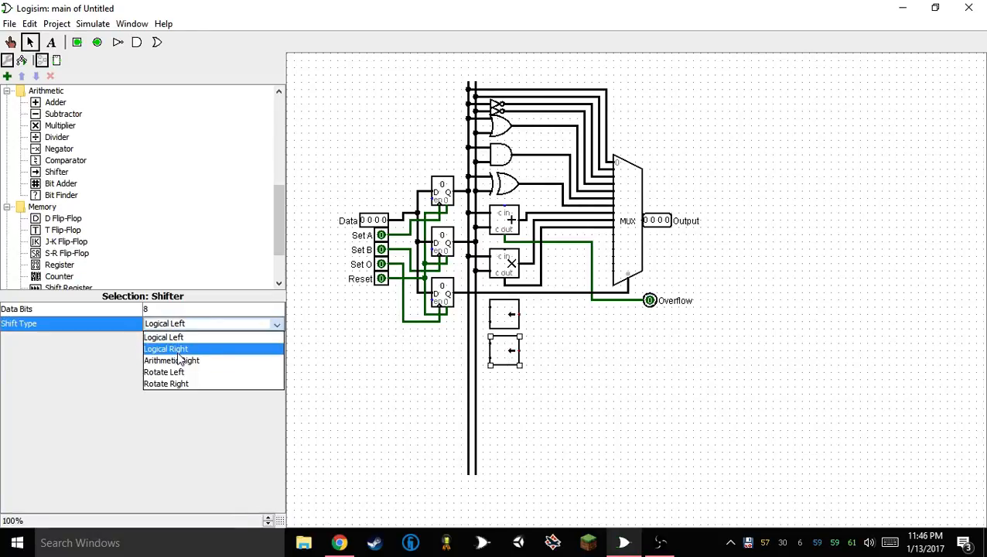
{"action": "left_click", "coordinate": [178, 350]}
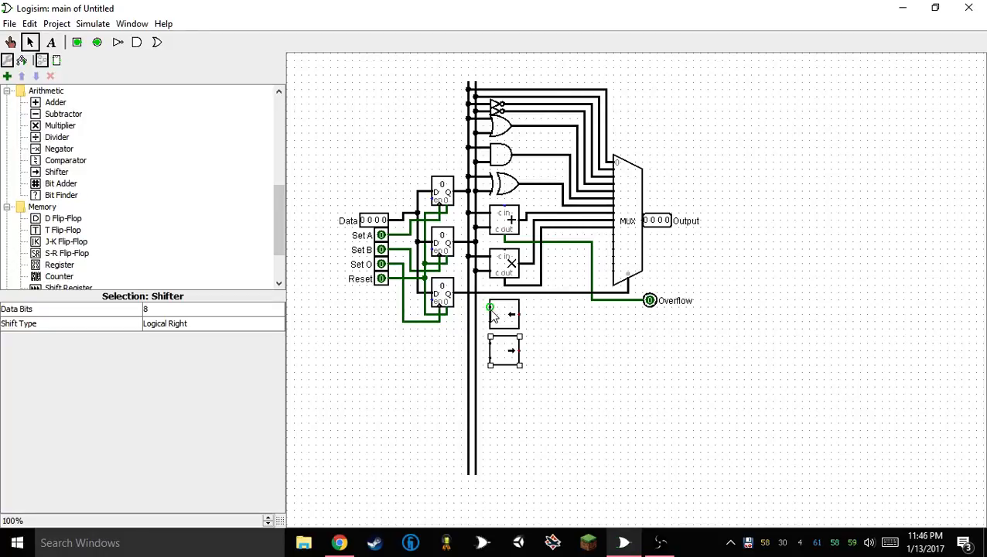
Connect the upper shifter's data input to the A register's vertical bus and set both shifters' data bits to 4
{"action": "left_click_drag", "start_coordinate": [490, 309], "coordinate": [475, 308]}
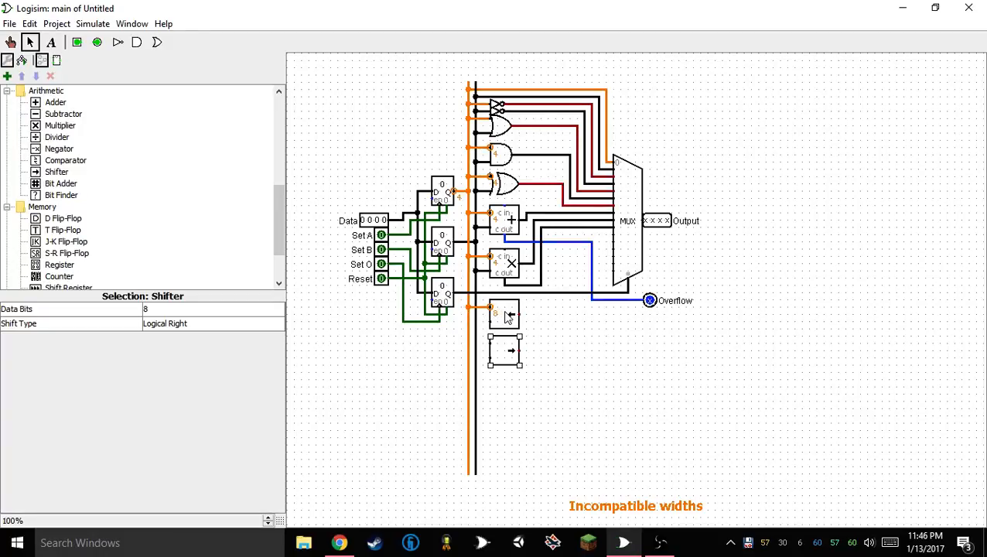
{"action": "left_click", "coordinate": [508, 318]}
{"action": "right_click", "coordinate": [503, 355]}
{"action": "key", "text": "Escape"}
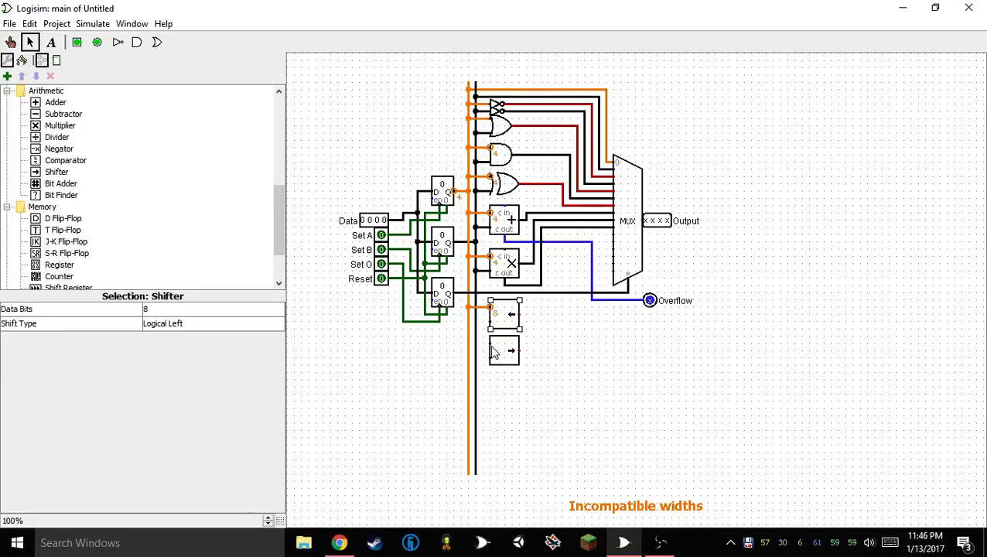
{"action": "right_click", "coordinate": [502, 349]}
{"action": "left_click", "coordinate": [486, 339]}
{"action": "left_click", "coordinate": [498, 347], "text": "shift"}
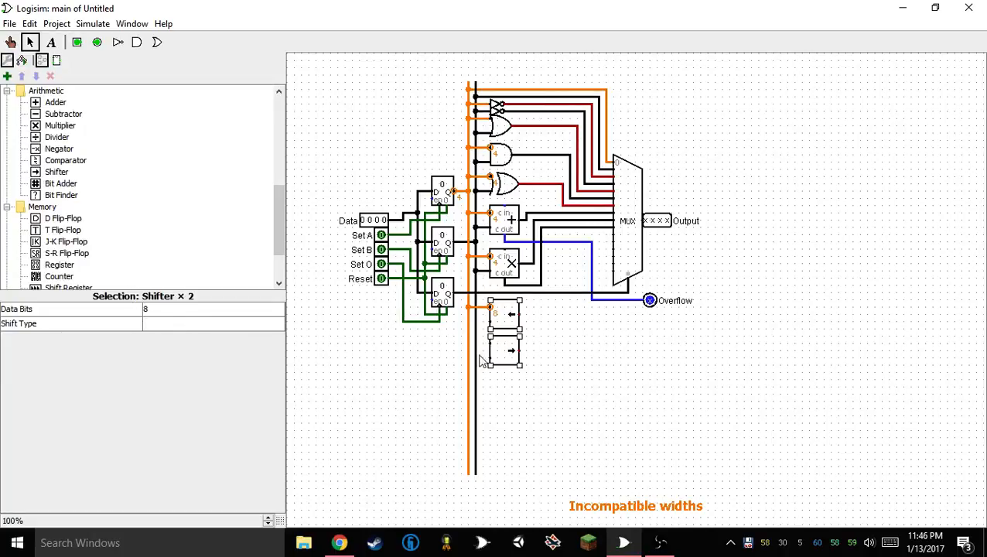
{"action": "left_click", "coordinate": [178, 309]}
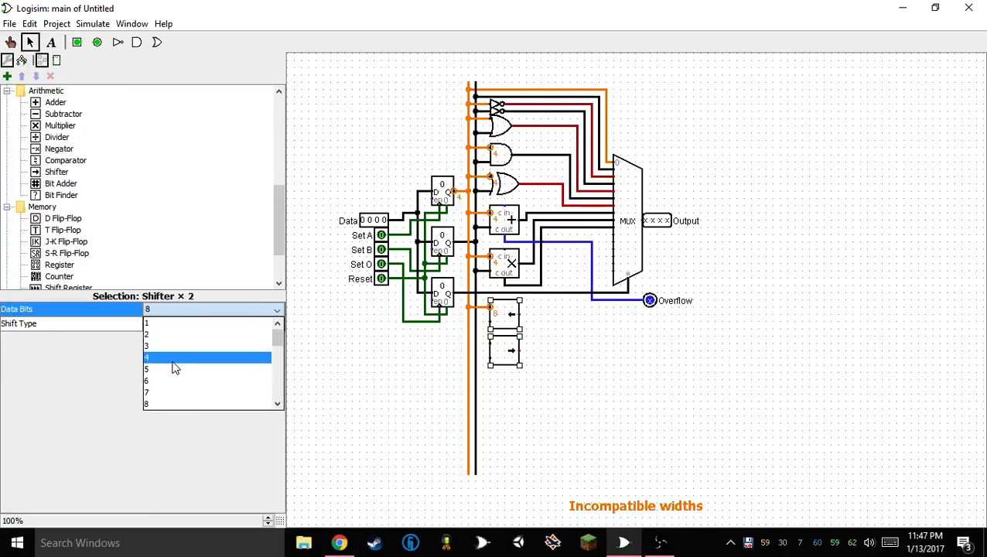
{"action": "left_click", "coordinate": [175, 357]}
{"action": "left_click", "coordinate": [588, 360]}
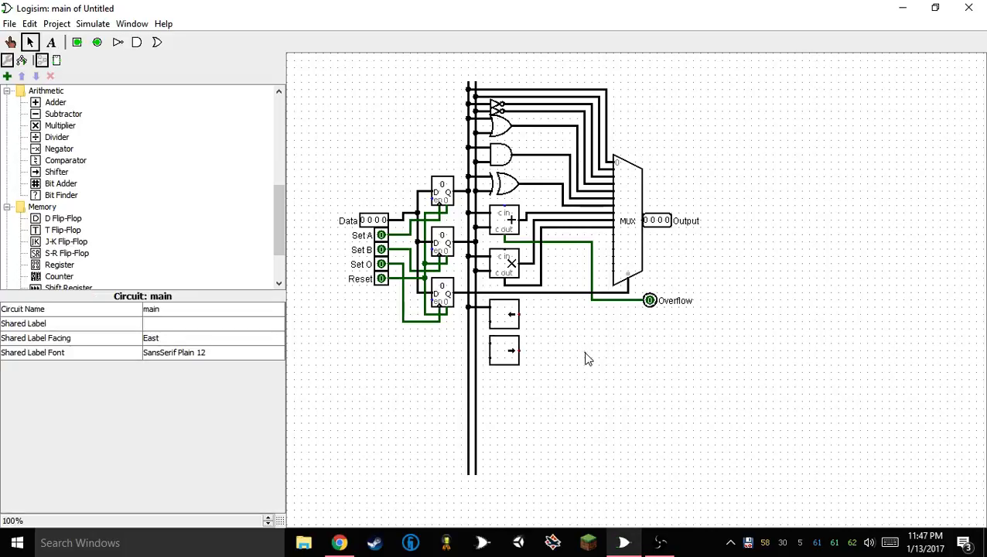
{"action": "left_click", "coordinate": [591, 230]}
{"action": "left_click", "coordinate": [531, 184], "text": "shift"}
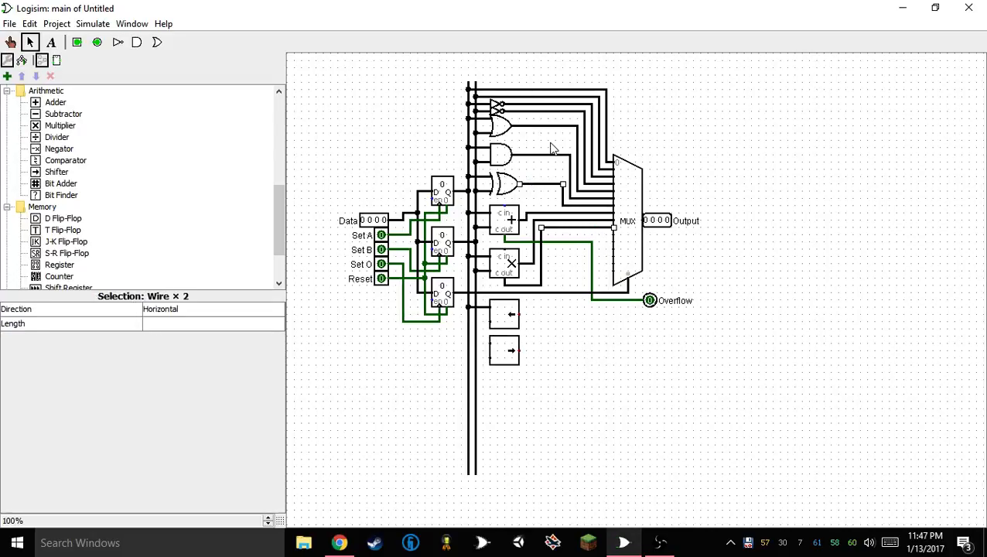
{"action": "left_click", "coordinate": [556, 127], "text": "shift"}
{"action": "left_click", "coordinate": [562, 311]}
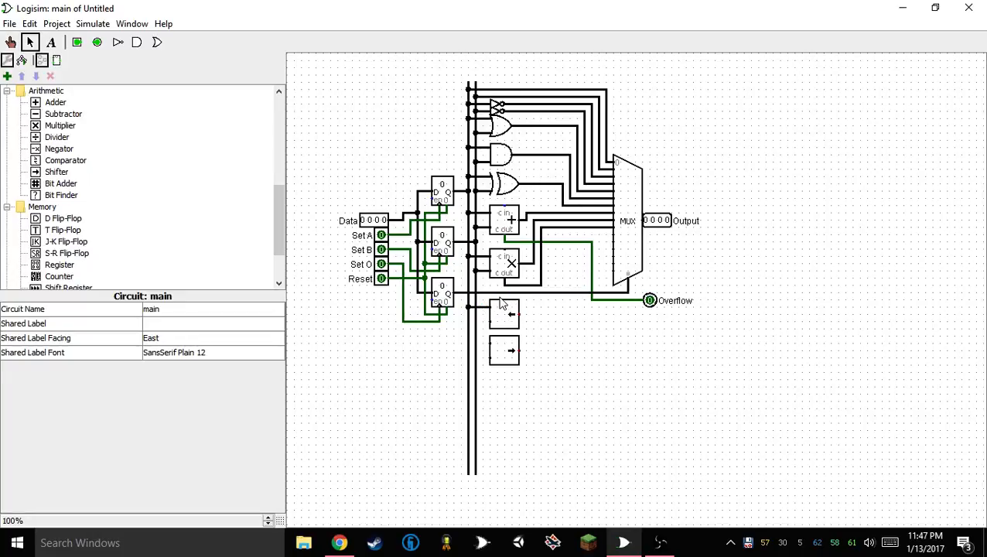
Try to connect the upper shifter's shift-distance input to the B register's vertical bus
{"action": "left_click", "coordinate": [496, 323]}
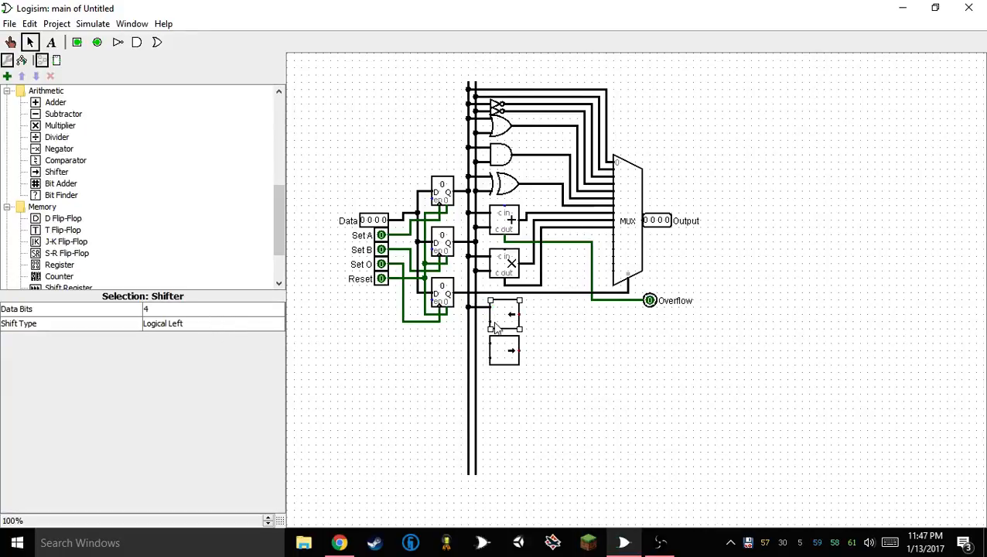
{"action": "left_click_drag", "start_coordinate": [476, 322], "coordinate": [489, 322]}
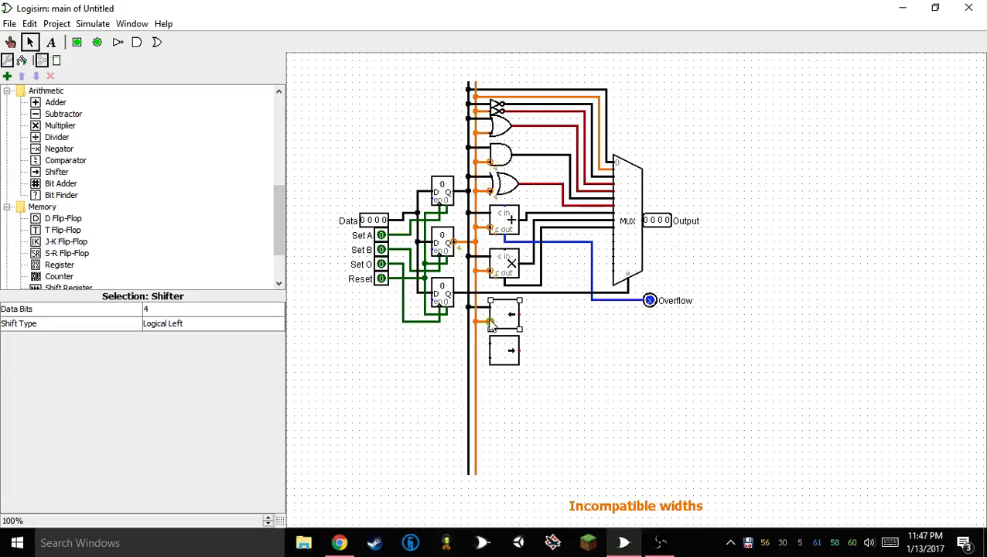
{"action": "left_click", "coordinate": [533, 346]}
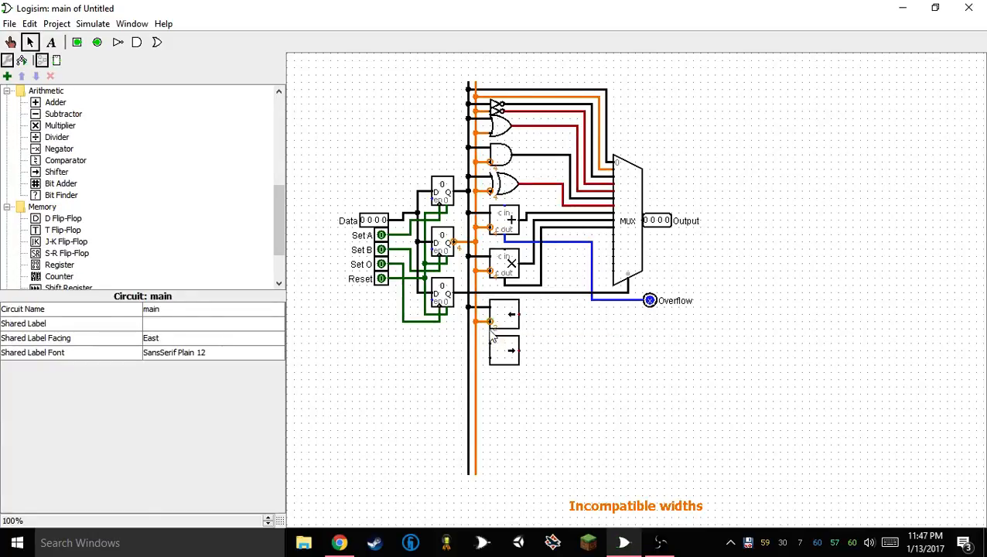
Connect the lower shifter's data input to the A register's bus and remove the wire at the upper shifter's distance input
{"action": "mouse_move", "coordinate": [490, 343]}
{"action": "left_mouse_down"}
{"action": "mouse_move", "coordinate": [468, 343]}
{"action": "mouse_move", "coordinate": [476, 358]}
{"action": "left_mouse_up"}
{"action": "left_click_drag", "start_coordinate": [490, 322], "coordinate": [476, 322]}
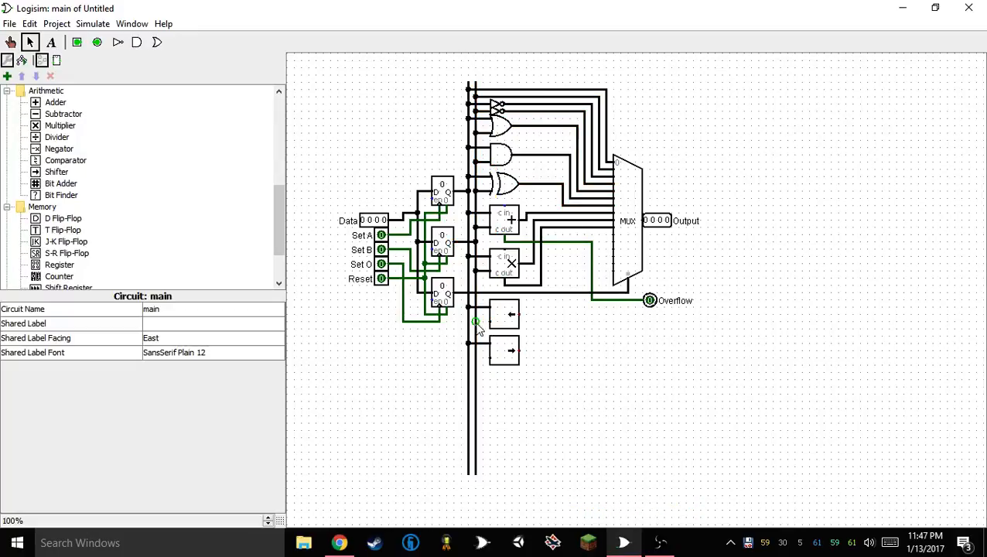
Place a Splitter in the empty area below the multiplexer
{"action": "scroll", "coordinate": [198, 224], "scroll_direction": "down", "scroll_amount": 2}
{"action": "scroll", "coordinate": [99, 198], "scroll_direction": "up", "scroll_amount": 6}
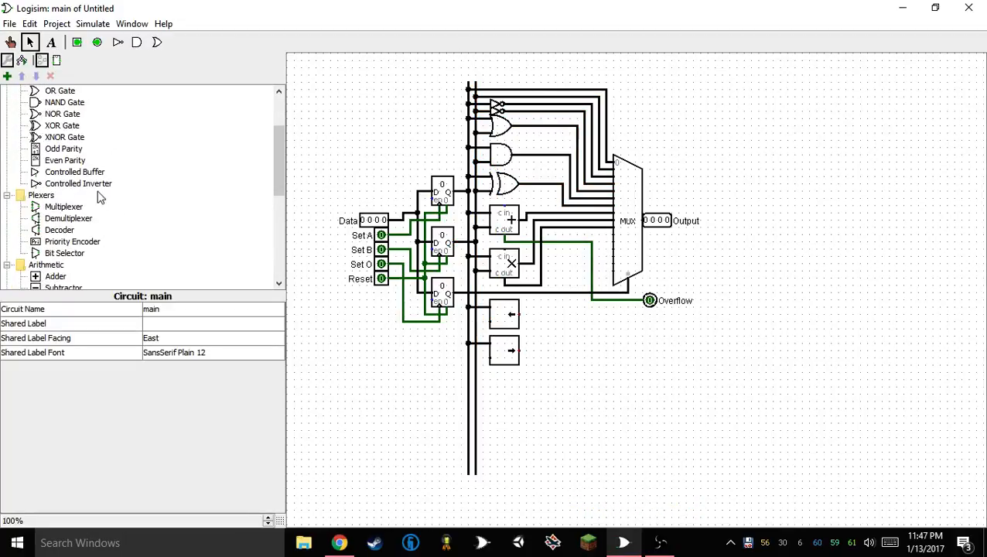
{"action": "scroll", "coordinate": [97, 195], "scroll_direction": "up", "scroll_amount": 3}
{"action": "left_click", "coordinate": [7, 116]}
{"action": "scroll", "coordinate": [42, 166], "scroll_direction": "down", "scroll_amount": 8}
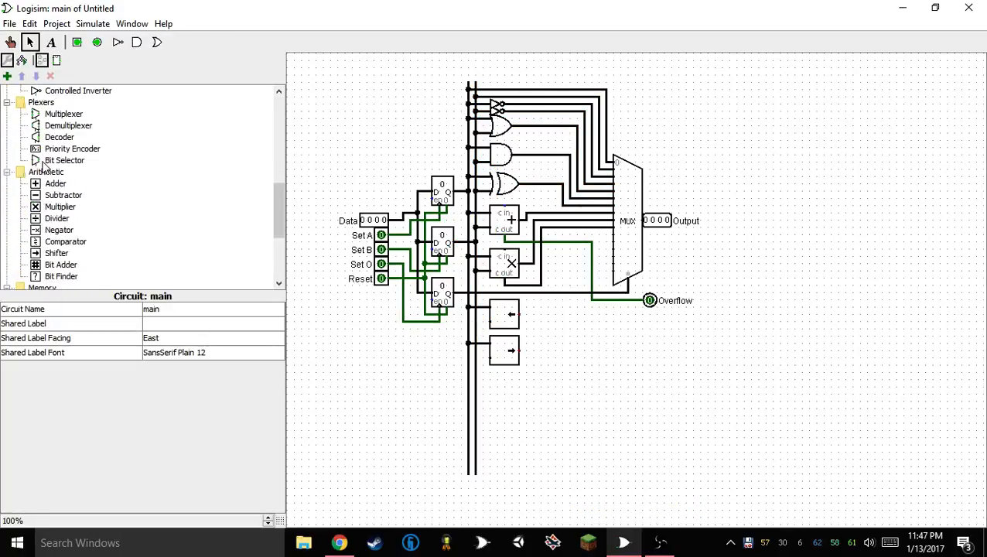
{"action": "scroll", "coordinate": [45, 169], "scroll_direction": "down", "scroll_amount": 4}
{"action": "scroll", "coordinate": [51, 174], "scroll_direction": "up", "scroll_amount": 10}
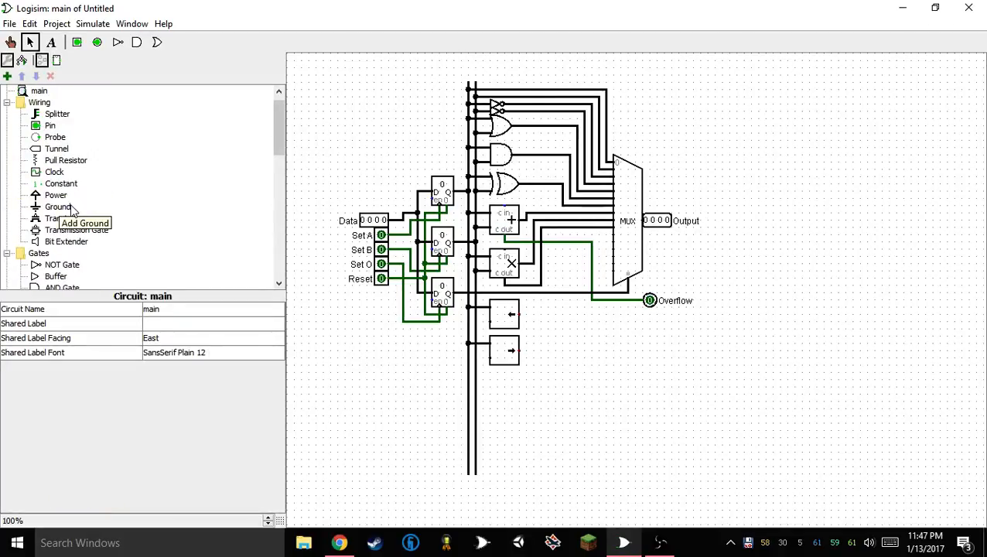
{"action": "scroll", "coordinate": [58, 140], "scroll_direction": "up", "scroll_amount": 1}
{"action": "left_click", "coordinate": [54, 126]}
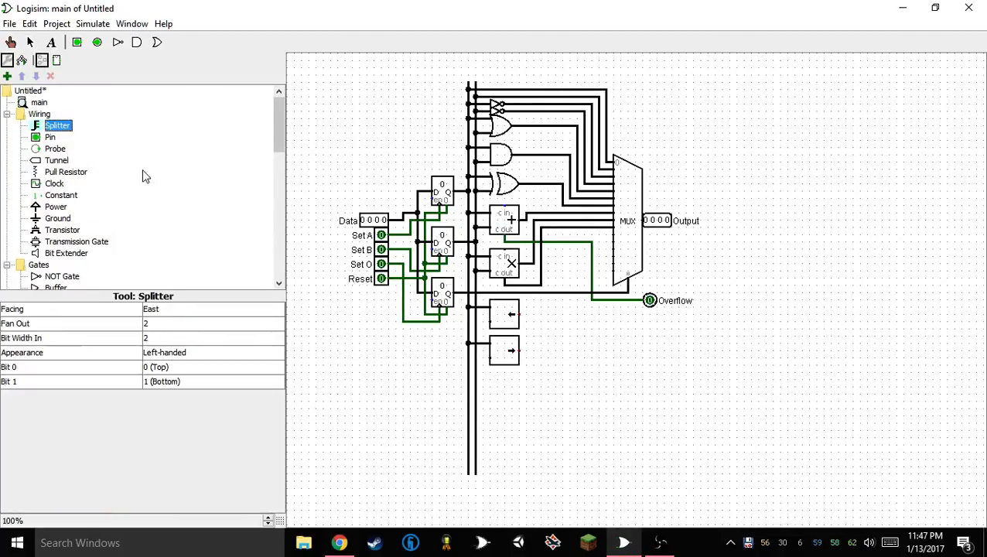
{"action": "left_click", "coordinate": [619, 349]}
Set the splitter's appearance to Centered, its fan out to 1 and its input bit width to 4
{"action": "left_click", "coordinate": [176, 355]}
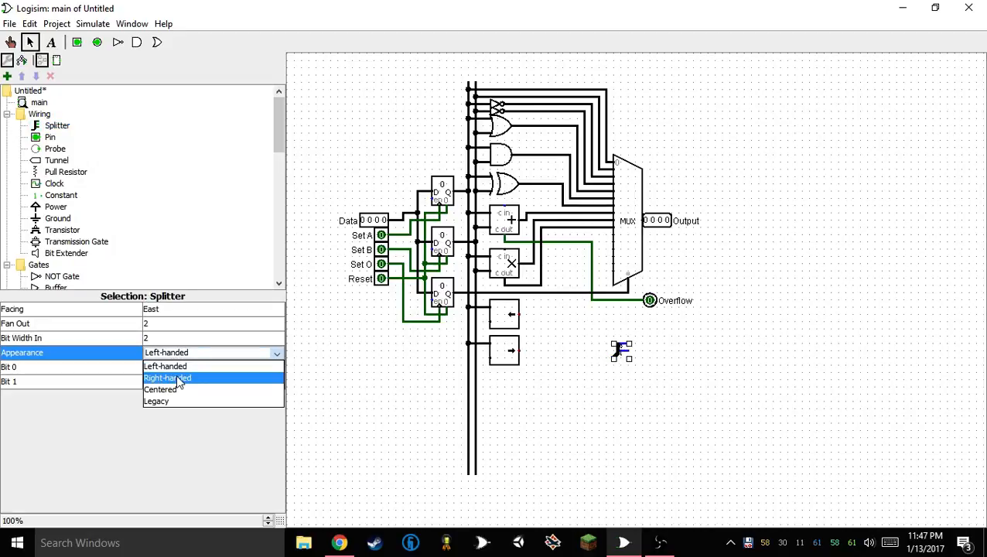
{"action": "left_click", "coordinate": [172, 388]}
{"action": "left_click", "coordinate": [171, 326]}
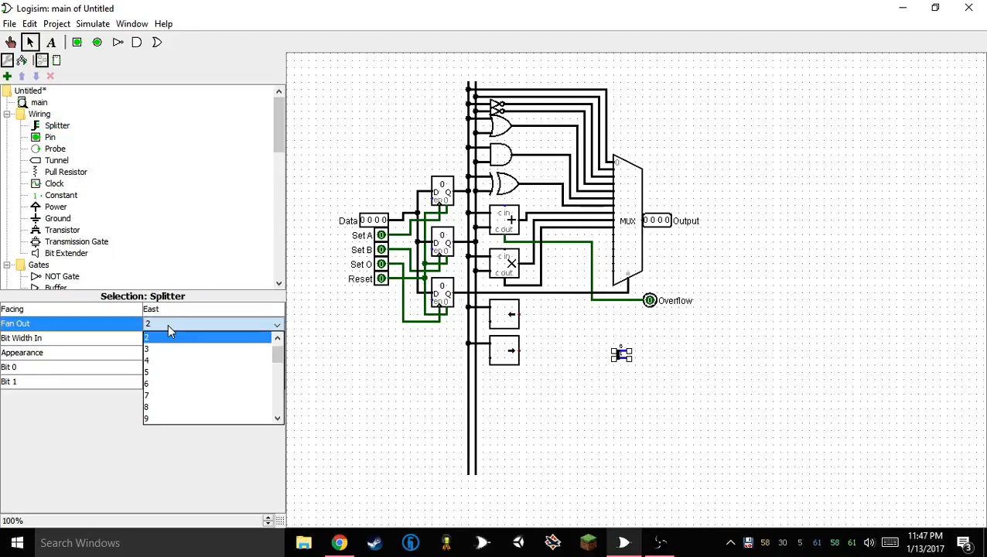
{"action": "left_click", "coordinate": [174, 345]}
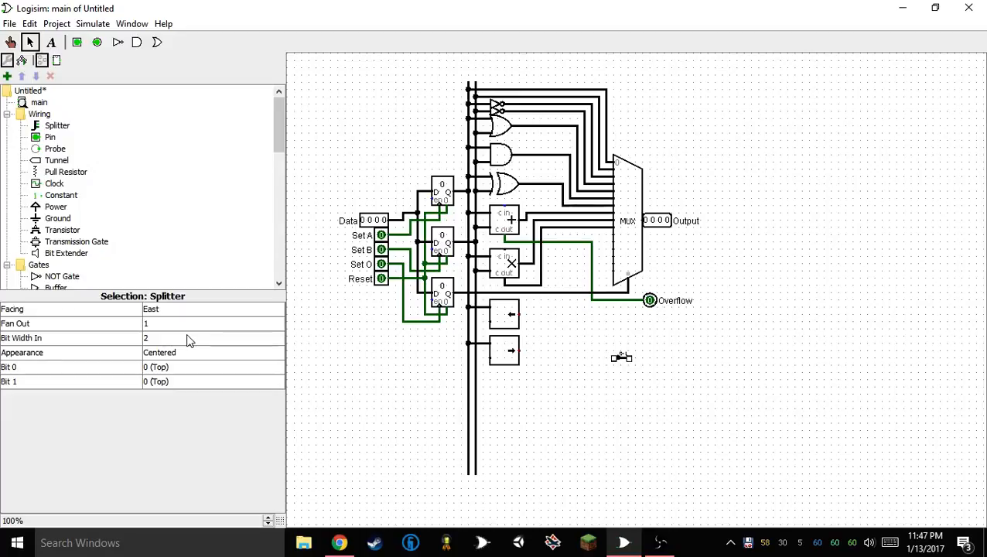
{"action": "left_click", "coordinate": [185, 340]}
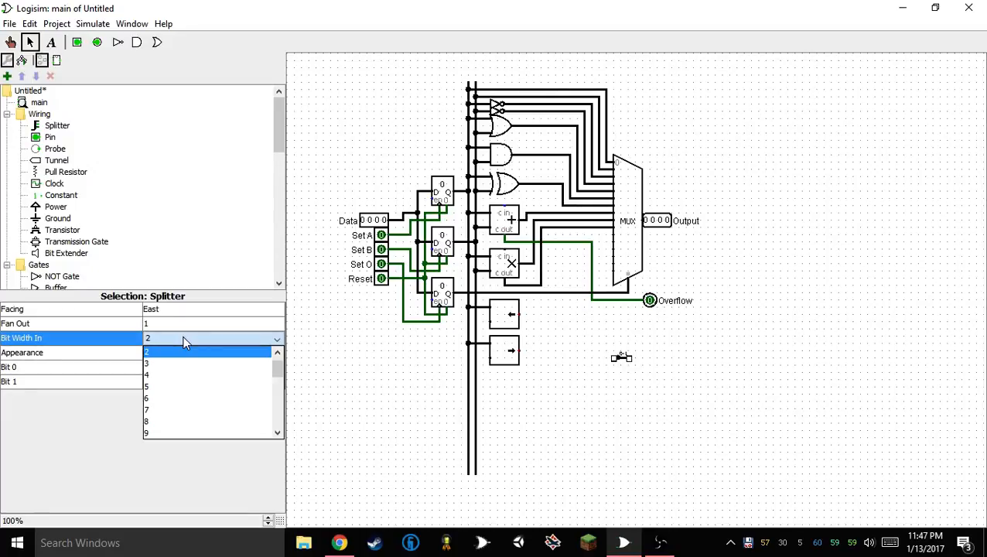
{"action": "left_click", "coordinate": [175, 376]}
Set the splitter's bits 1, 2 and 3 to None
{"action": "left_click", "coordinate": [168, 383]}
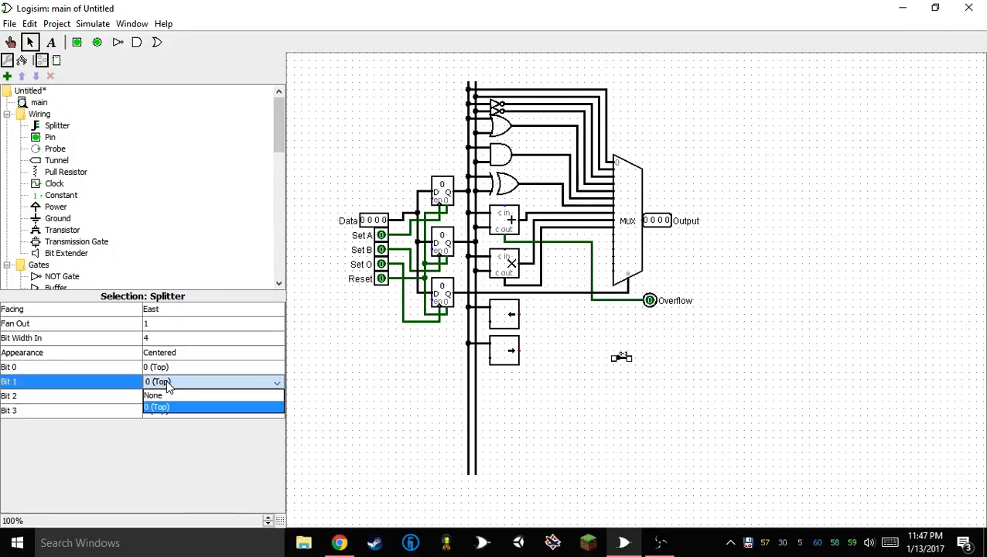
{"action": "left_click", "coordinate": [170, 395]}
{"action": "left_click", "coordinate": [172, 397]}
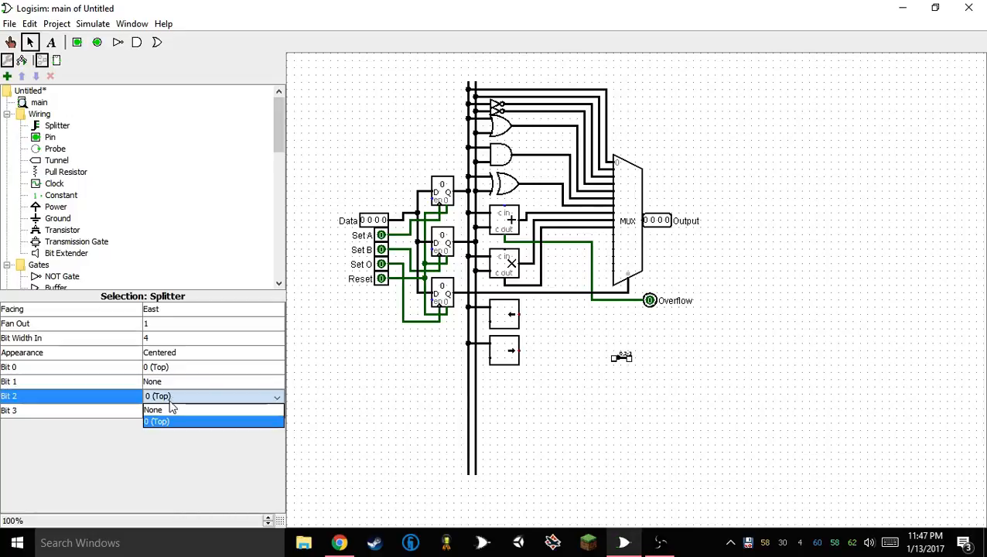
{"action": "left_click", "coordinate": [172, 409]}
{"action": "left_click", "coordinate": [166, 412]}
{"action": "left_click", "coordinate": [166, 423]}
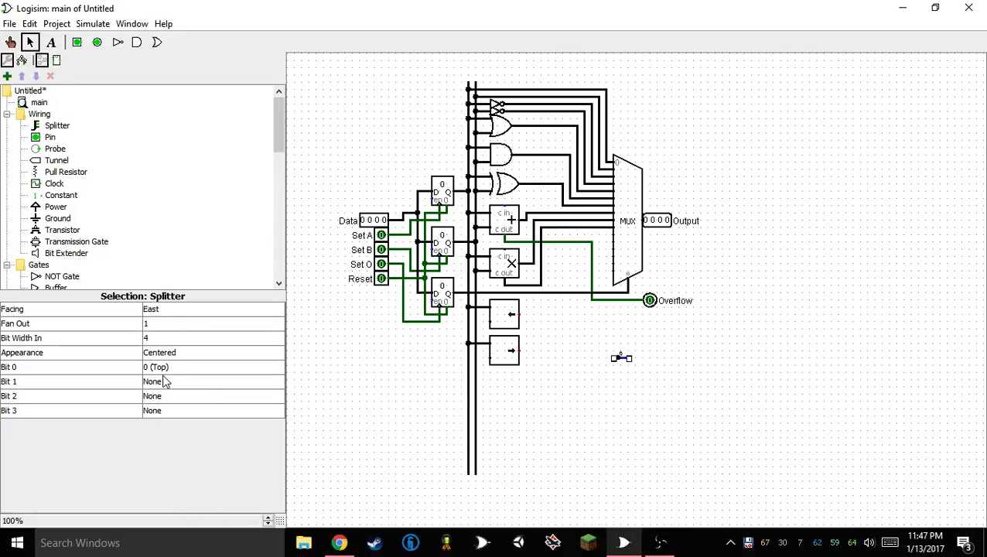
Assign the splitter's bits 0 and 1 to output 0 (Top), leaving bits 2 and 3 at None
{"action": "left_click", "coordinate": [164, 382]}
{"action": "left_click", "coordinate": [166, 410]}
{"action": "left_click", "coordinate": [135, 367]}
{"action": "left_click", "coordinate": [170, 381]}
{"action": "left_click", "coordinate": [170, 381]}
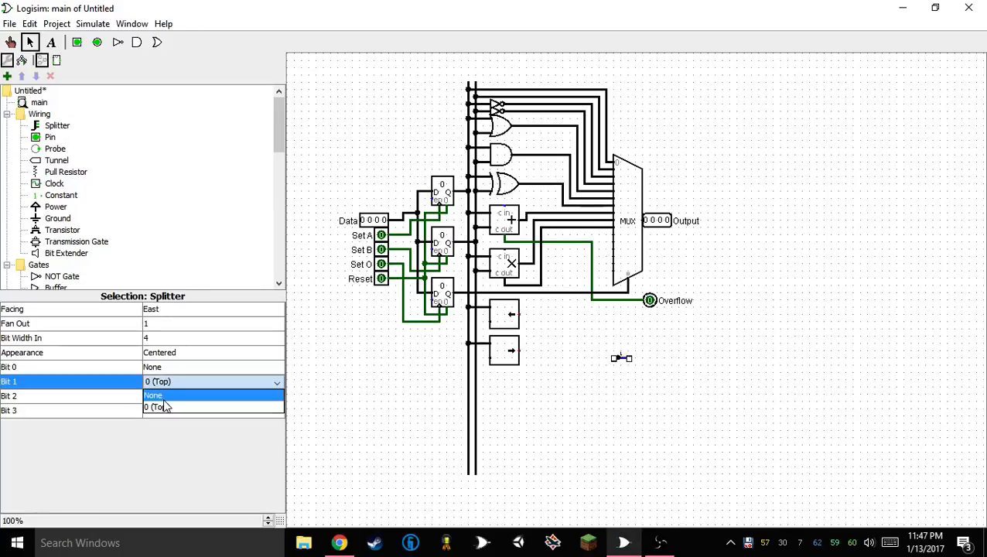
{"action": "left_click", "coordinate": [163, 396]}
{"action": "left_click", "coordinate": [154, 367]}
{"action": "left_click", "coordinate": [155, 392]}
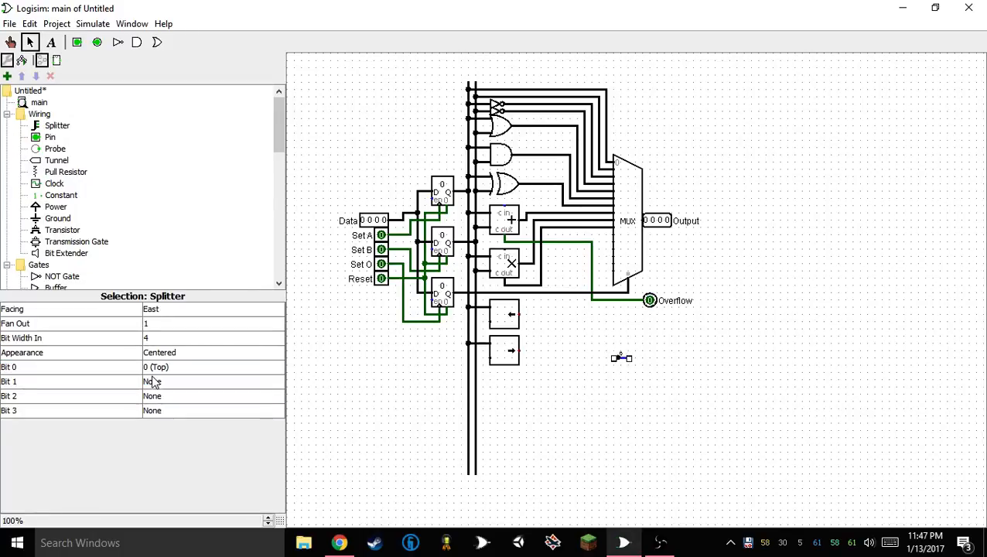
{"action": "left_click", "coordinate": [155, 382]}
{"action": "left_click", "coordinate": [161, 409]}
Place one copy of the configured splitter between the B register's bus and the shift-distance input of each shifter
{"action": "left_click", "coordinate": [483, 318]}
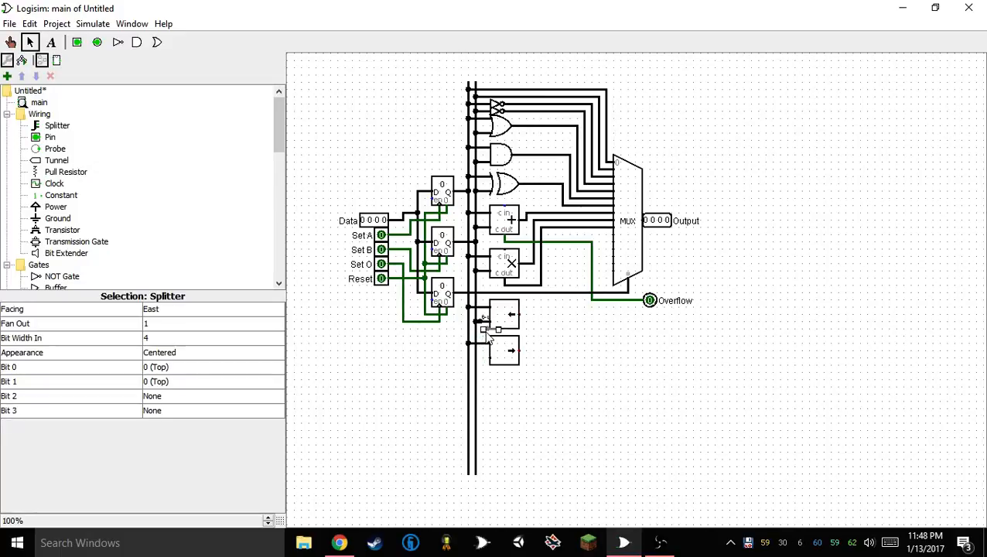
{"action": "left_click_drag", "start_coordinate": [487, 333], "coordinate": [483, 355]}
{"action": "left_click", "coordinate": [514, 388]}
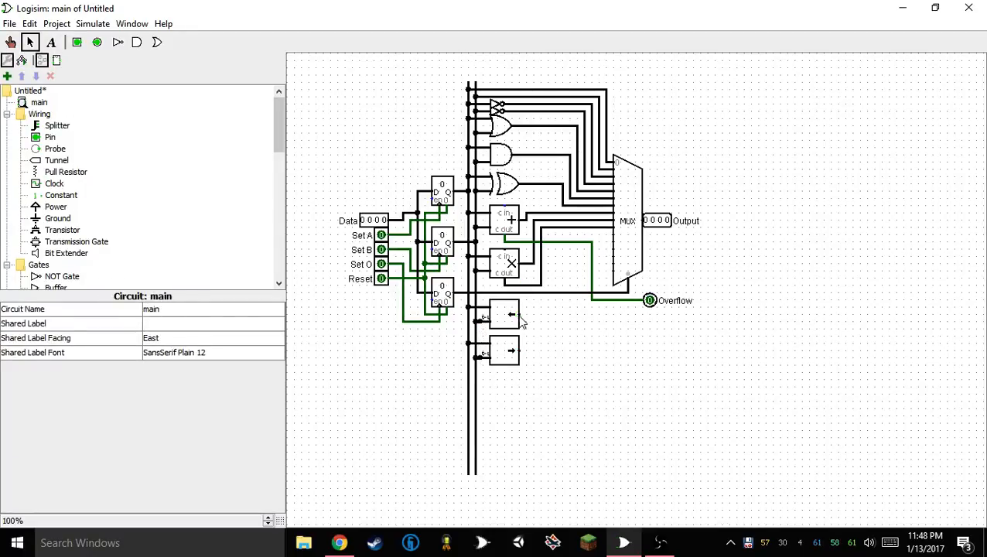
Wire both shifters' outputs to the next two free multiplexer inputs, rerouting the Overflow wire around them
{"action": "mouse_move", "coordinate": [520, 315]}
{"action": "left_mouse_down"}
{"action": "mouse_move", "coordinate": [558, 232]}
{"action": "mouse_move", "coordinate": [548, 236]}
{"action": "mouse_move", "coordinate": [616, 236]}
{"action": "left_mouse_up"}
{"action": "left_click", "coordinate": [617, 239]}
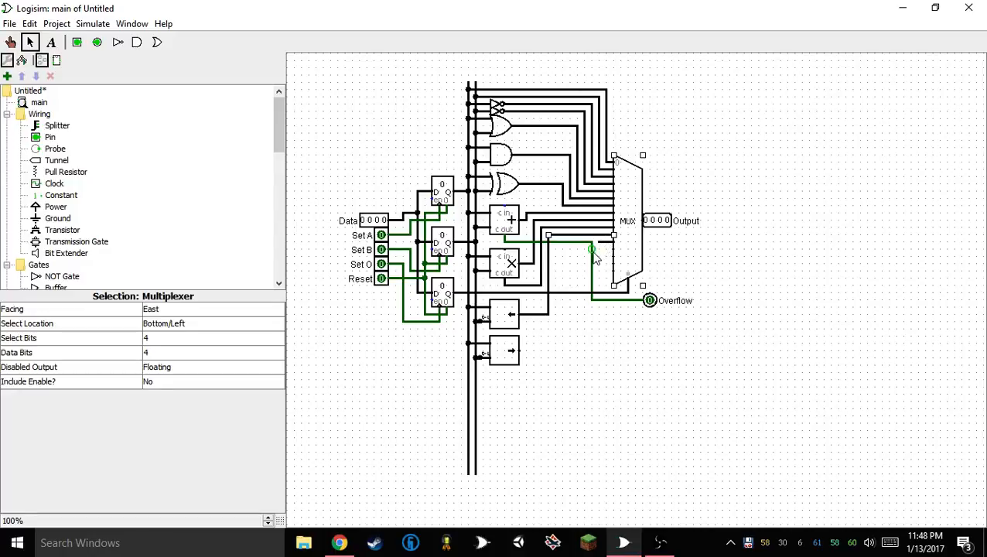
{"action": "mouse_move", "coordinate": [594, 258]}
{"action": "left_mouse_down"}
{"action": "mouse_move", "coordinate": [557, 263]}
{"action": "mouse_move", "coordinate": [564, 250]}
{"action": "mouse_move", "coordinate": [520, 357]}
{"action": "left_mouse_up"}
{"action": "left_click", "coordinate": [603, 386]}
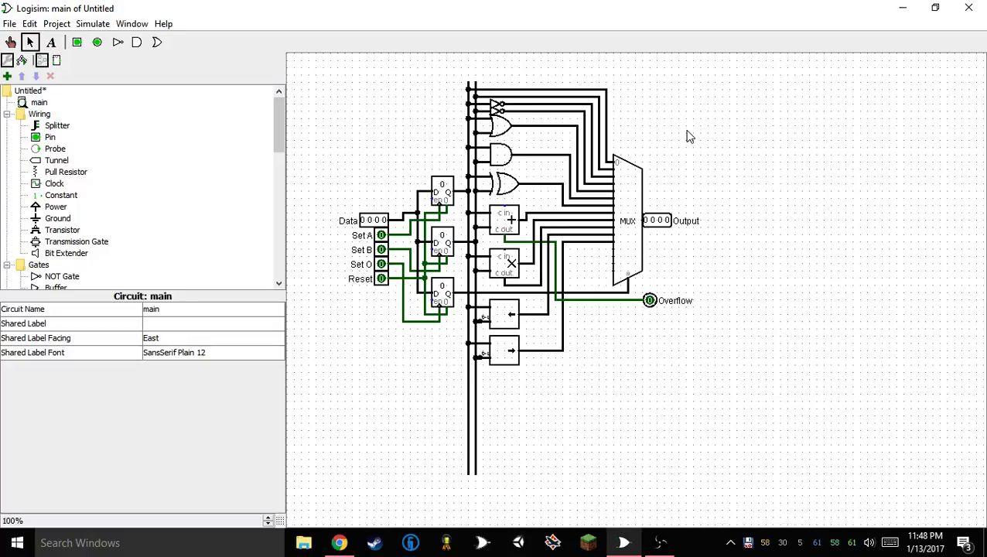
Try out a Demultiplexer in the empty area below the multiplexer and delete it
{"action": "scroll", "coordinate": [209, 154], "scroll_direction": "down", "scroll_amount": 3}
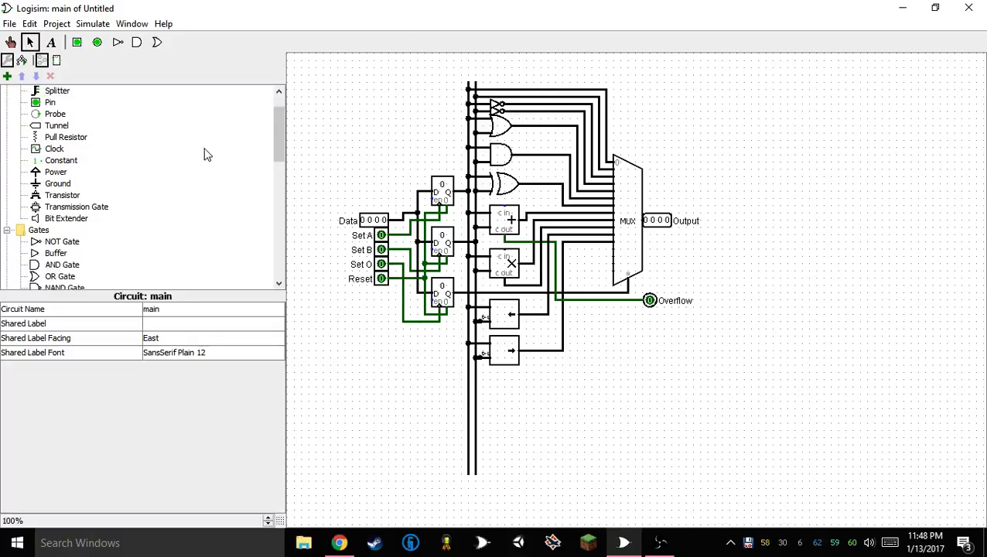
{"action": "scroll", "coordinate": [203, 175], "scroll_direction": "down", "scroll_amount": 7}
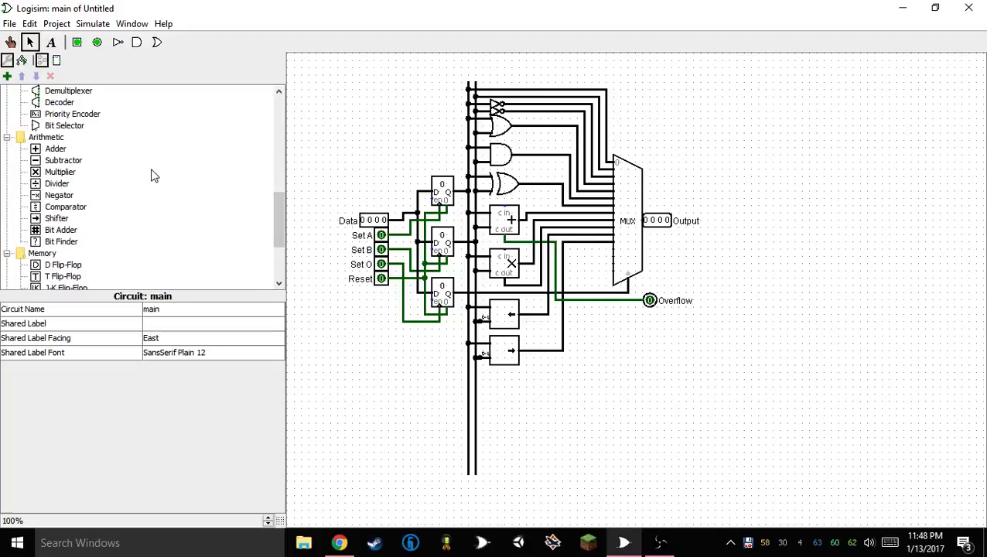
{"action": "left_click", "coordinate": [68, 91]}
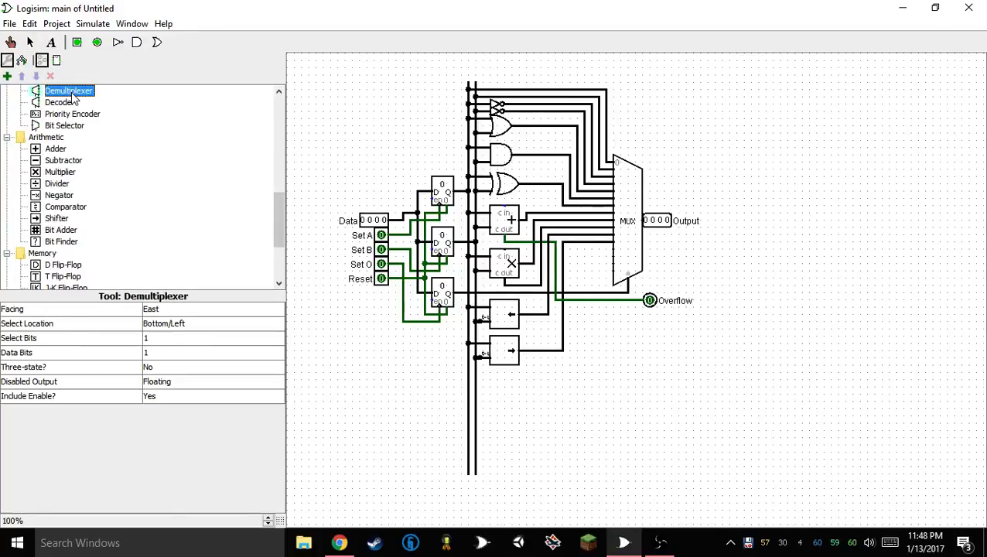
{"action": "left_click", "coordinate": [598, 417]}
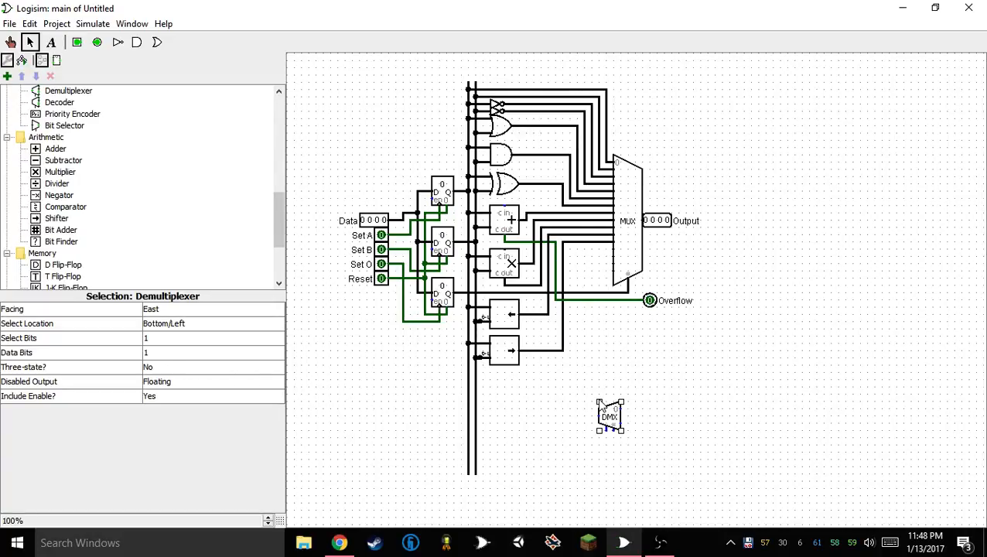
{"action": "key", "text": "Delete"}
Try out a Decoder in the empty area and delete it
{"action": "scroll", "coordinate": [232, 174], "scroll_direction": "up", "scroll_amount": 2}
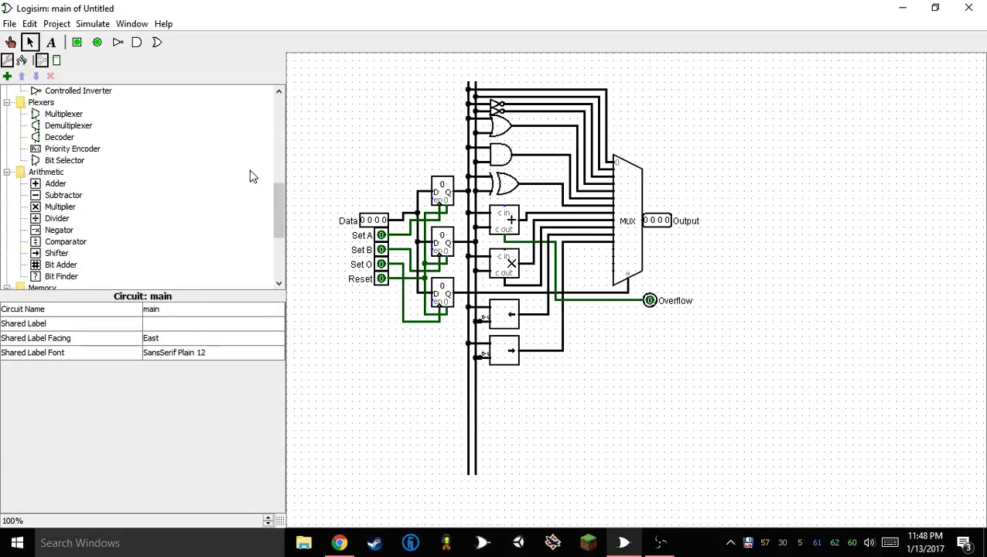
{"action": "left_click", "coordinate": [54, 172]}
{"action": "left_click", "coordinate": [676, 449]}
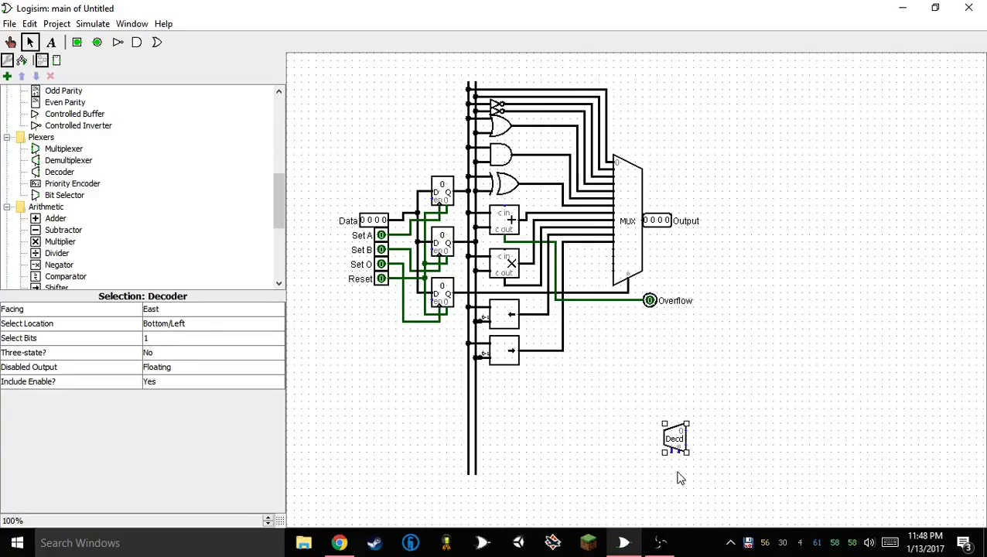
{"action": "key", "text": "Delete"}
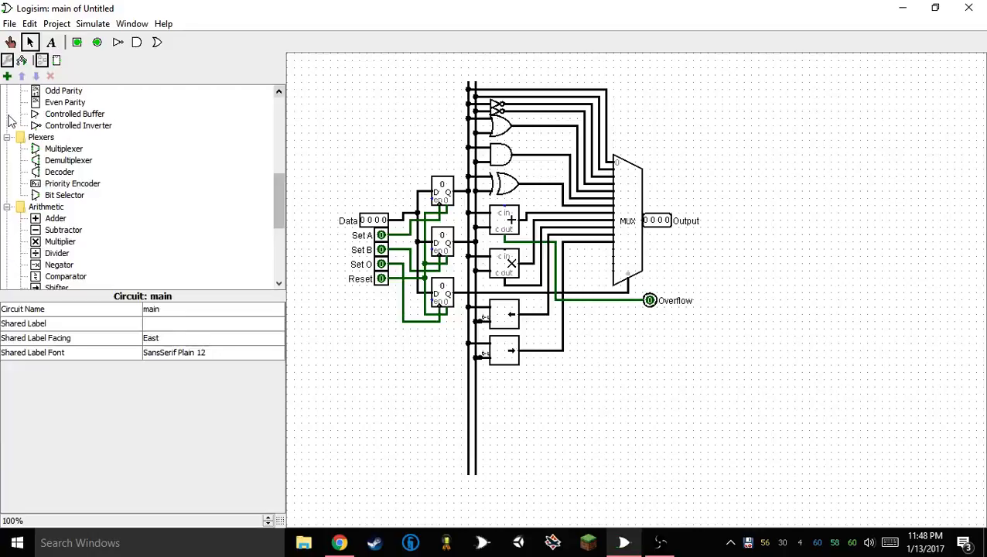
Place a Priority Encoder below the circuit to inspect its ports, and delete it
{"action": "left_click", "coordinate": [73, 183]}
{"action": "left_click", "coordinate": [636, 406]}
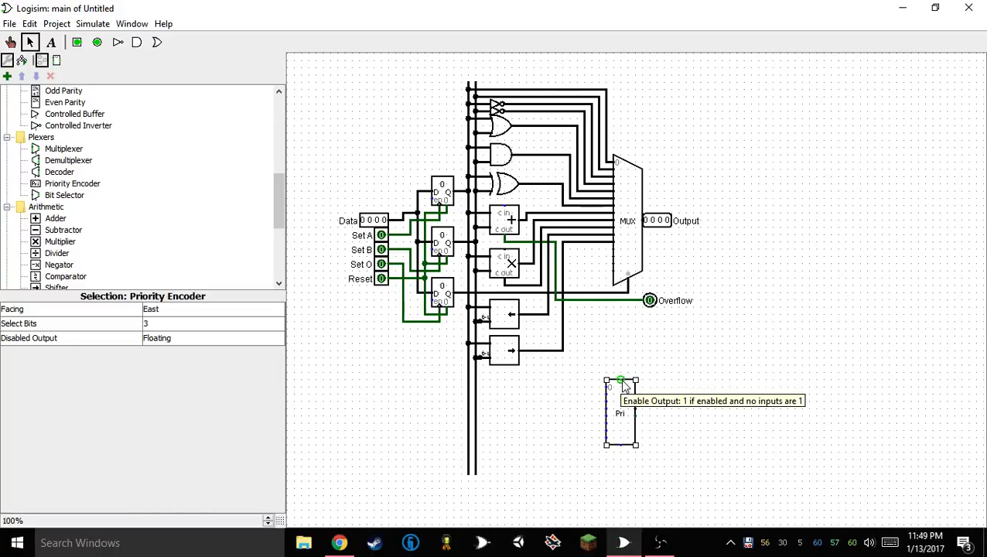
{"action": "key", "text": "Delete"}
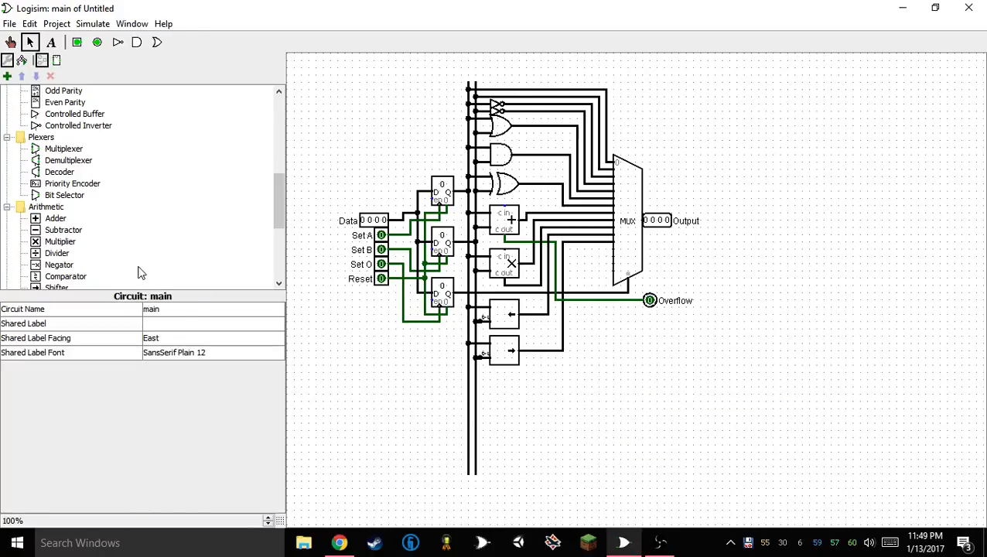
Try a Bit Selector beneath the Overflow output with short wires on its inputs, and delete it with its wires
{"action": "left_click", "coordinate": [64, 195]}
{"action": "left_click", "coordinate": [632, 410]}
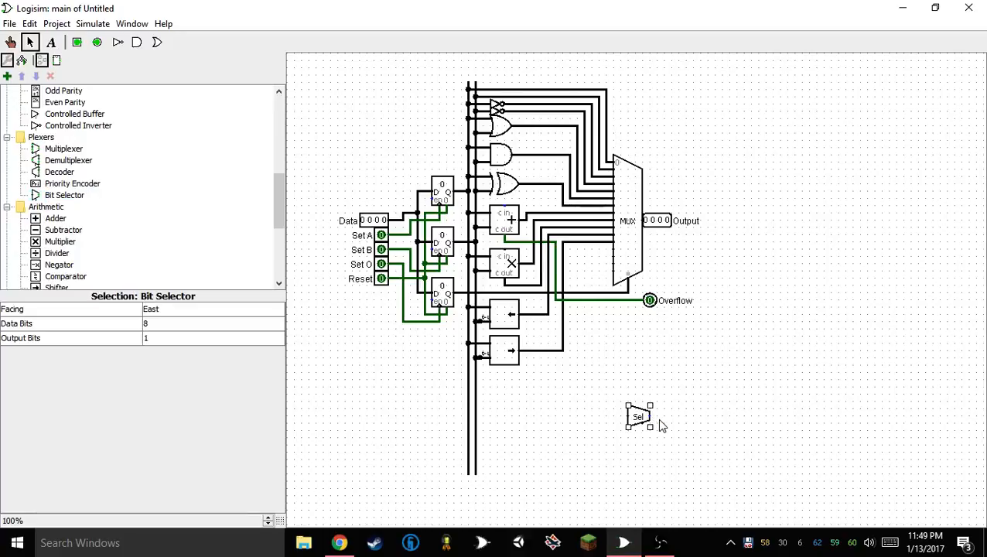
{"action": "left_click_drag", "start_coordinate": [639, 416], "coordinate": [608, 323]}
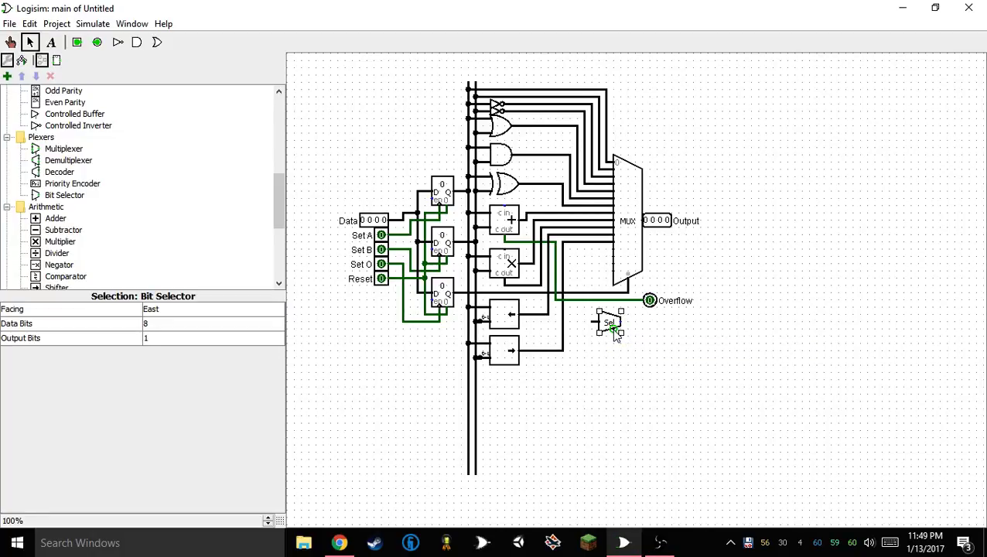
{"action": "left_click_drag", "start_coordinate": [616, 333], "coordinate": [617, 347]}
{"action": "left_click", "coordinate": [611, 366]}
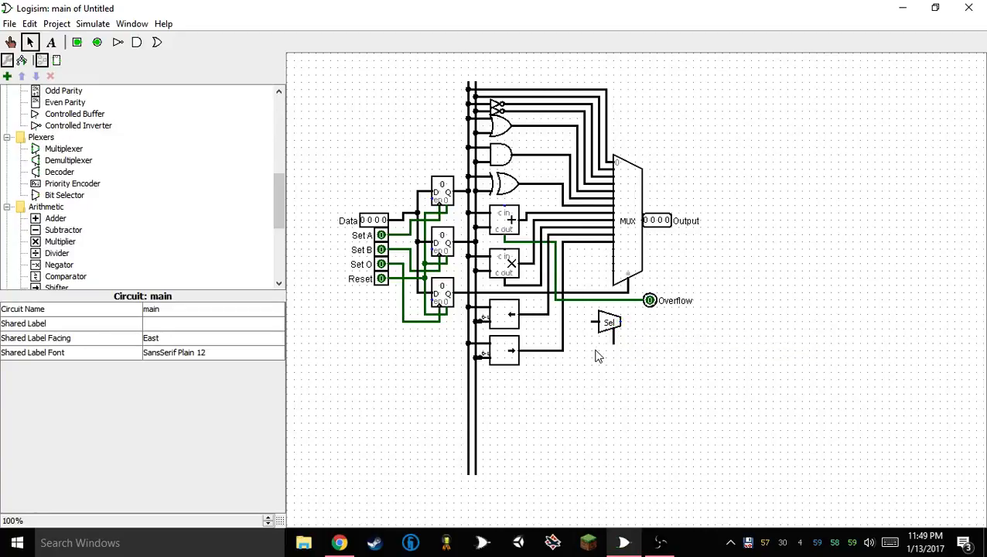
{"action": "left_click_drag", "start_coordinate": [569, 352], "coordinate": [648, 313]}
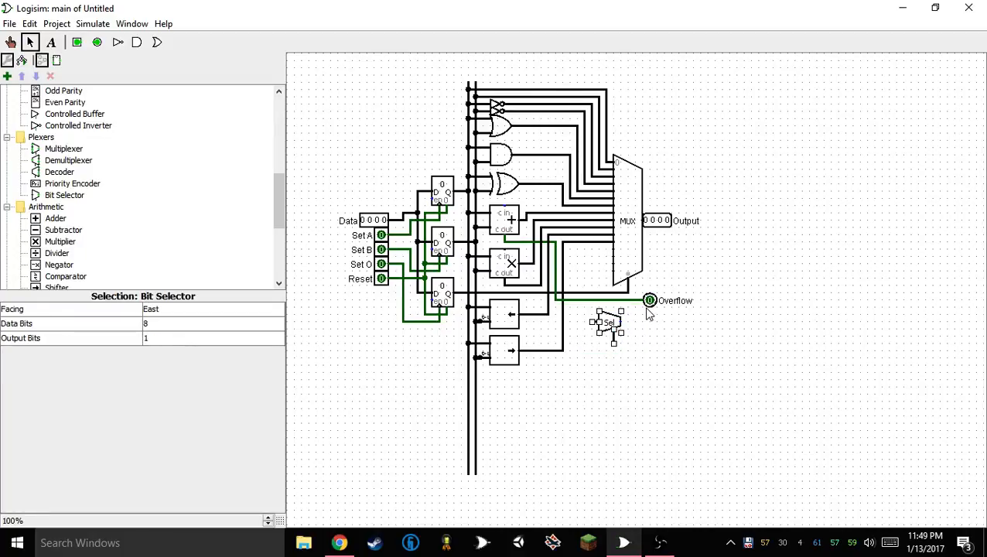
{"action": "key", "text": "Delete"}
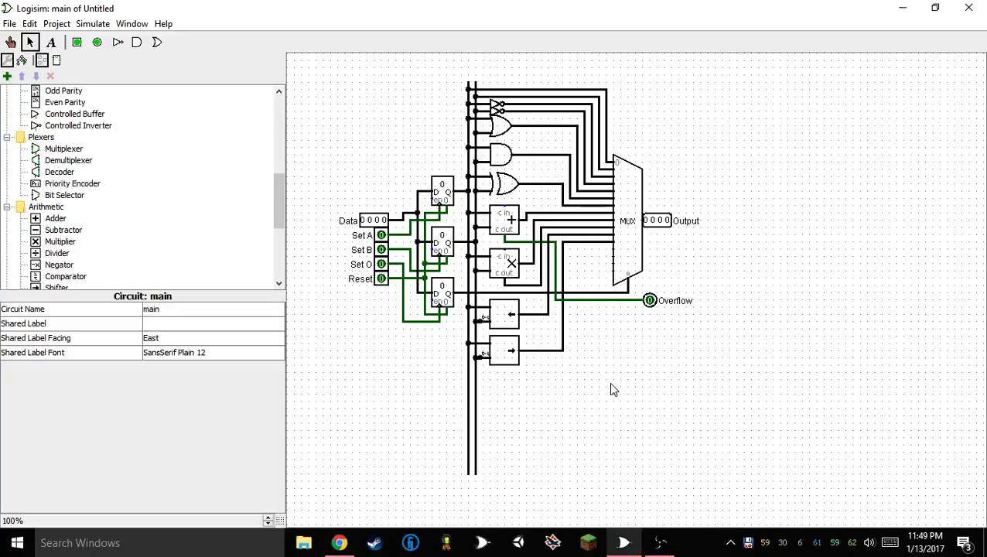
Try a Bit Selector beside the register buses, below the registers, and delete it
{"action": "left_click", "coordinate": [78, 195]}
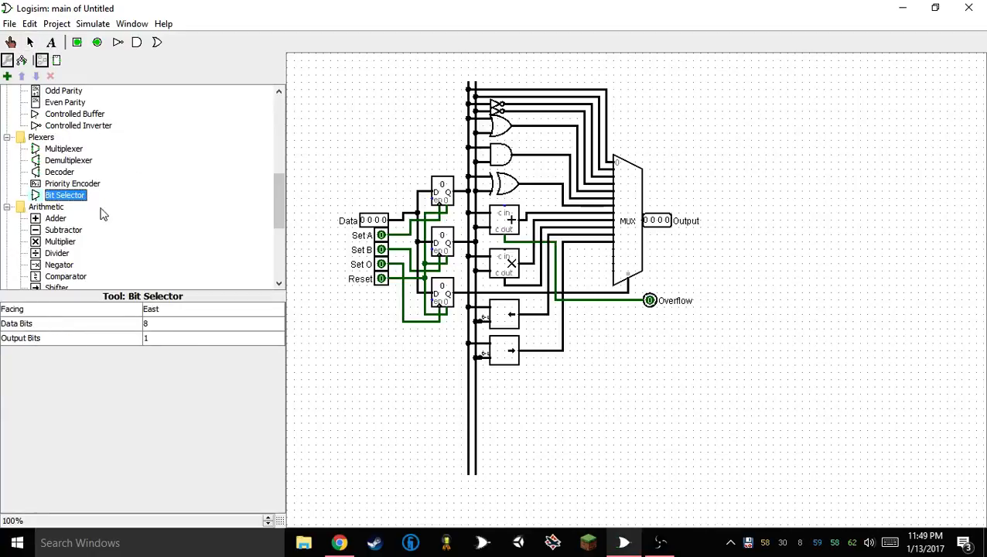
{"action": "left_click", "coordinate": [328, 394]}
{"action": "left_click_drag", "start_coordinate": [328, 393], "coordinate": [422, 394]}
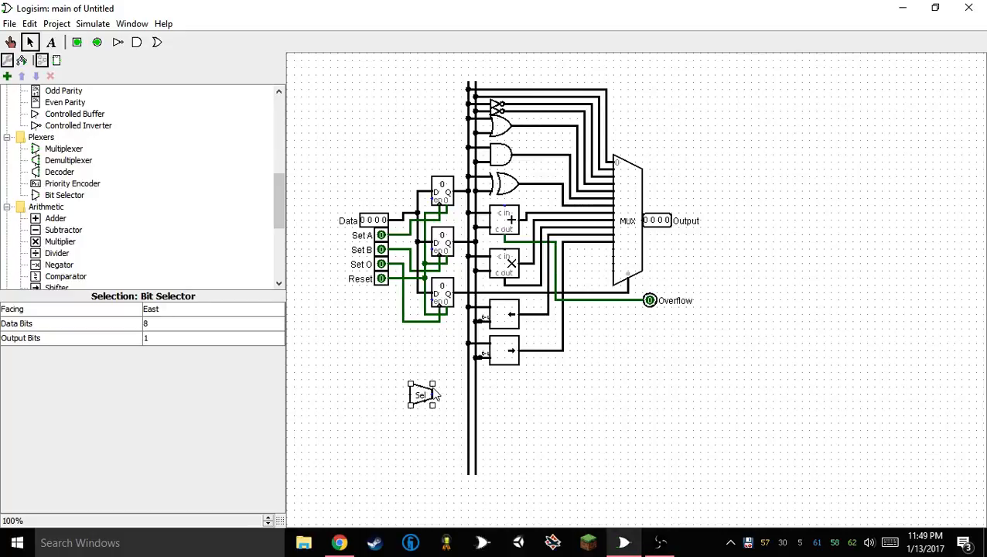
{"action": "key", "text": "Delete"}
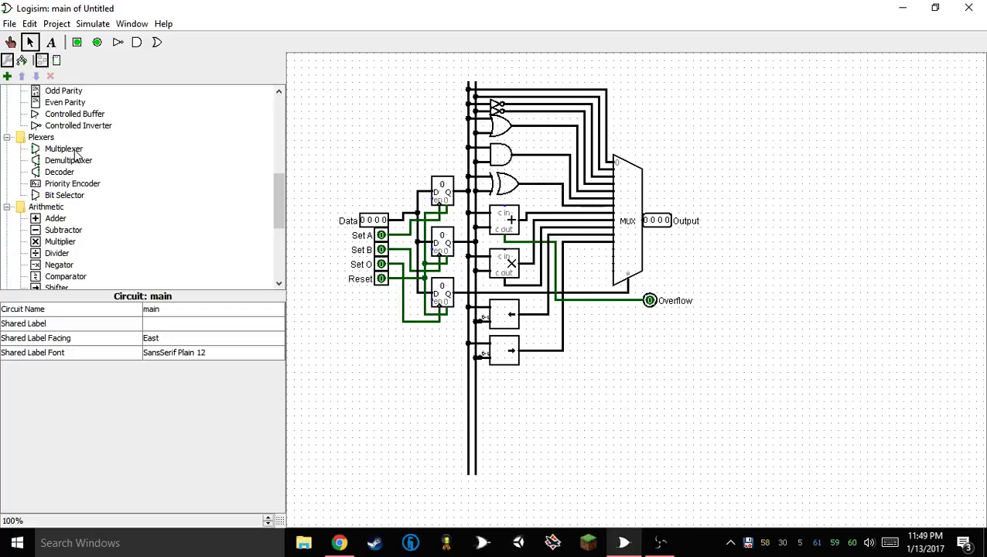
Place a Decoder in the empty area below the Overflow output, facing north with 3 select bits
{"action": "left_click", "coordinate": [59, 172]}
{"action": "left_click", "coordinate": [647, 452]}
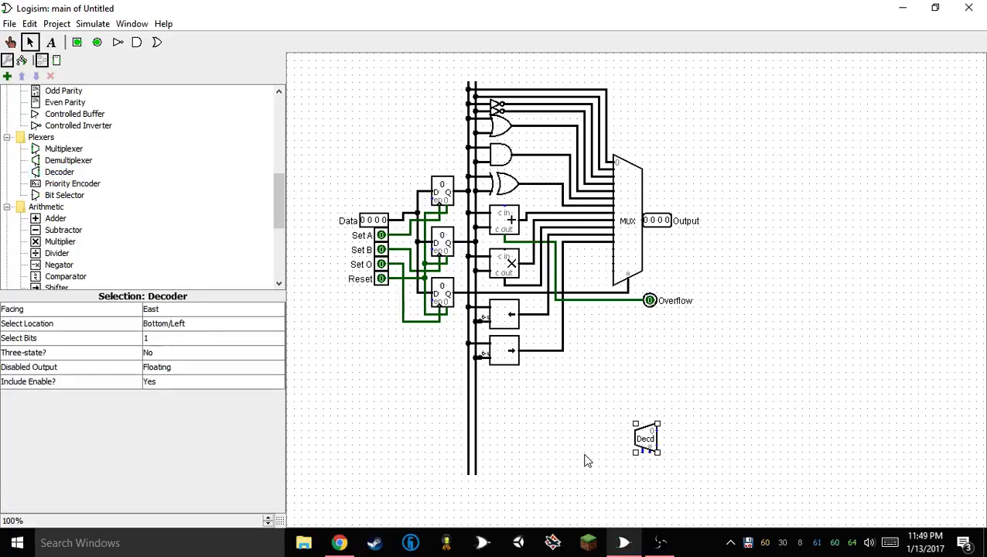
{"action": "key", "text": "Up"}
{"action": "key", "text": "Down"}
{"action": "key", "text": "Up"}
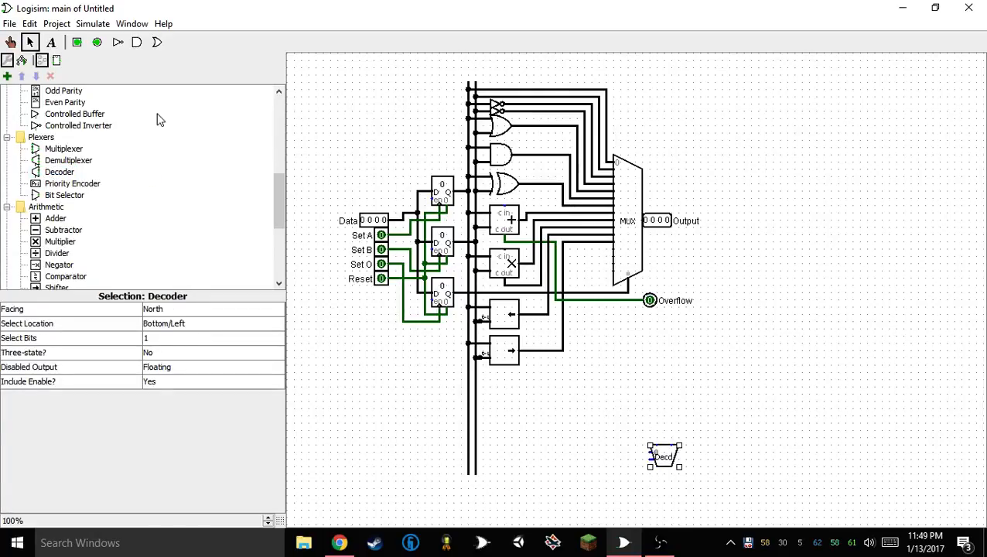
{"action": "left_click", "coordinate": [163, 338]}
{"action": "left_click", "coordinate": [161, 376]}
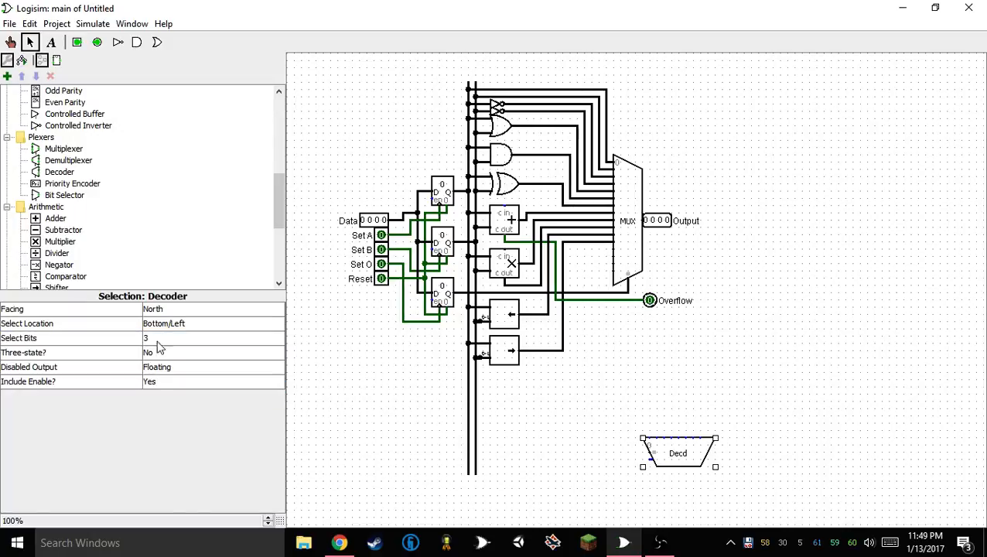
Place two one-bit Controlled Buffers facing east in a diagonal above the decoder's first outputs
{"action": "scroll", "coordinate": [109, 231], "scroll_direction": "up", "scroll_amount": 8}
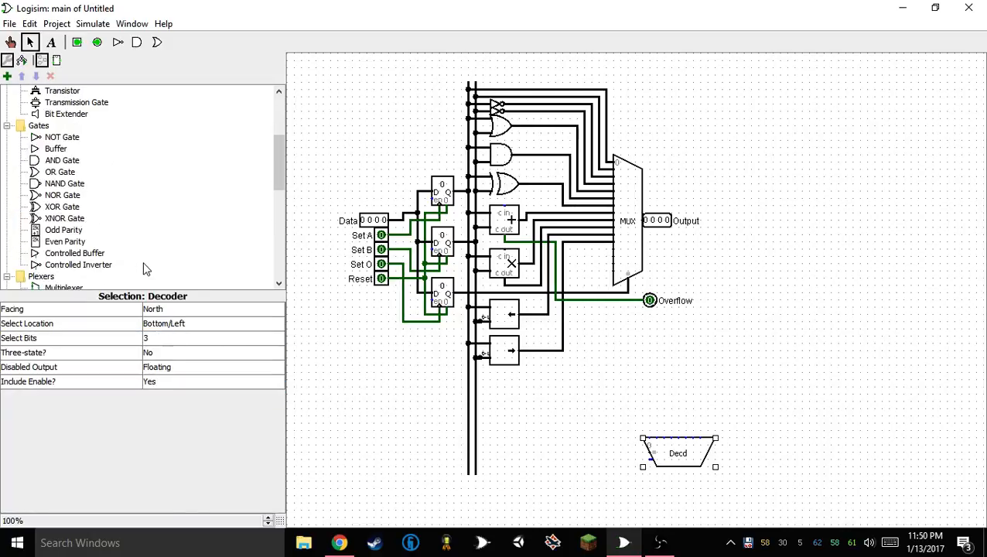
{"action": "scroll", "coordinate": [88, 243], "scroll_direction": "down", "scroll_amount": 4}
{"action": "left_click", "coordinate": [74, 253]}
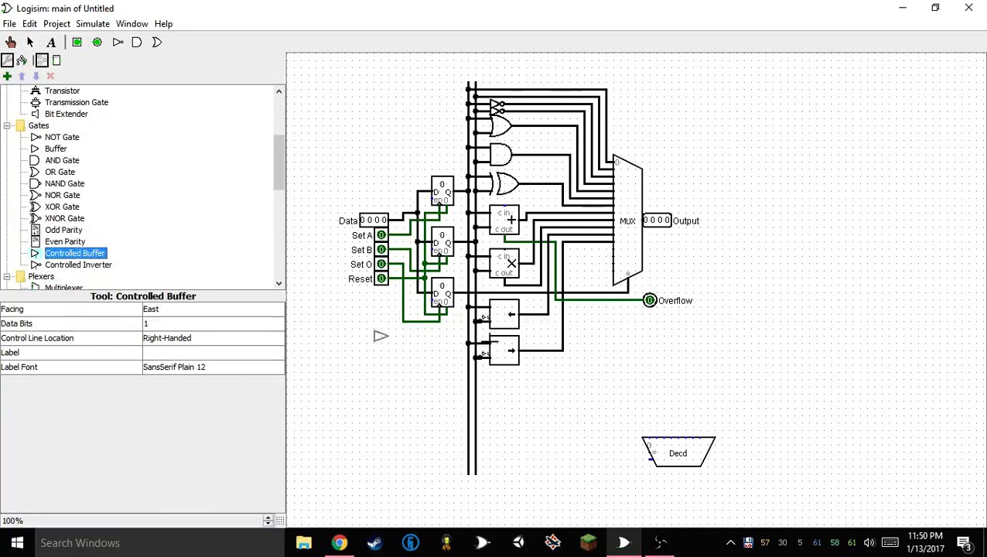
{"action": "left_click", "coordinate": [653, 423]}
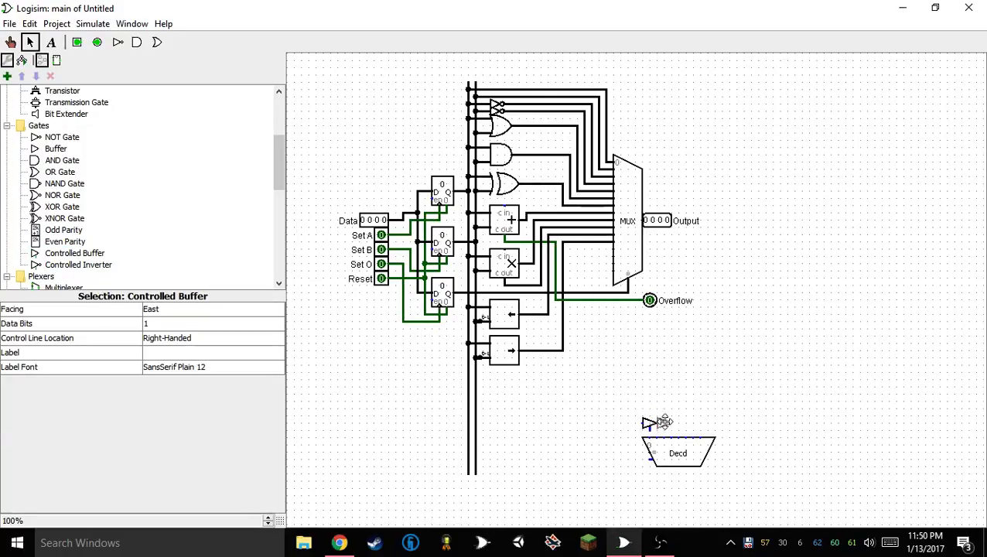
{"action": "left_click", "coordinate": [657, 409]}
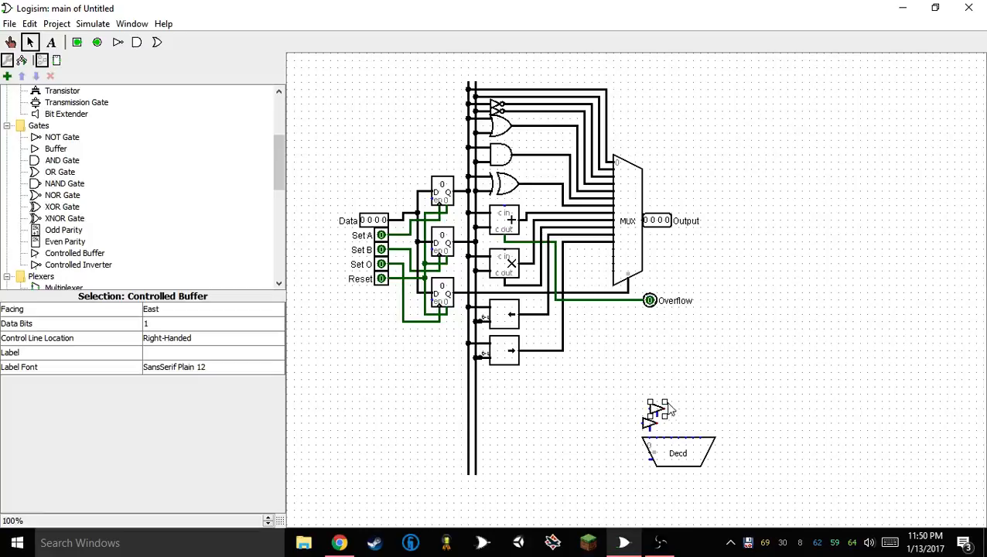
Duplicate the controlled buffers until eight of them form a rising diagonal above the decoder
{"action": "mouse_move", "coordinate": [622, 379]}
{"action": "left_mouse_down"}
{"action": "mouse_move", "coordinate": [689, 427]}
{"action": "mouse_move", "coordinate": [689, 440]}
{"action": "mouse_move", "coordinate": [672, 381]}
{"action": "left_mouse_up"}
{"action": "key", "text": "ctrl+d"}
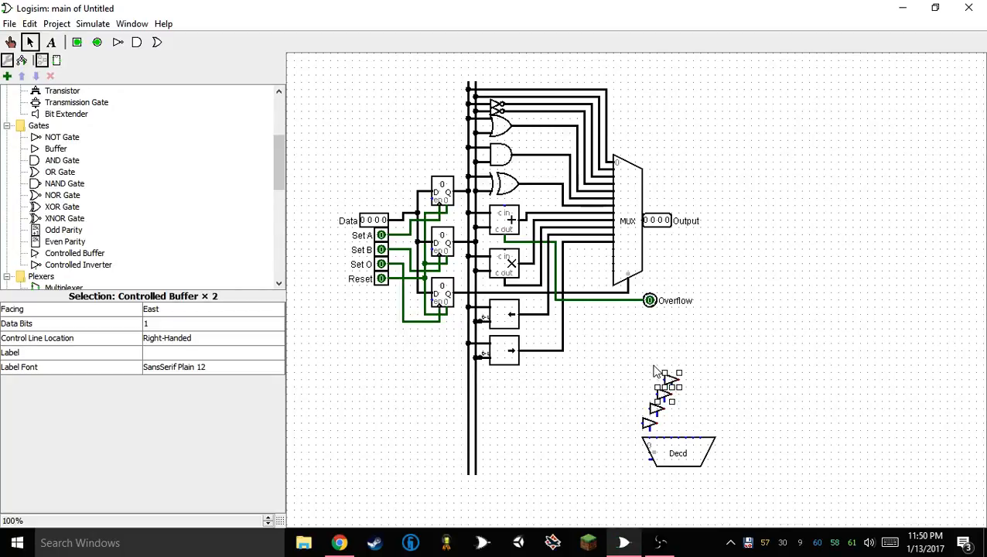
{"action": "left_click_drag", "start_coordinate": [619, 354], "coordinate": [726, 436]}
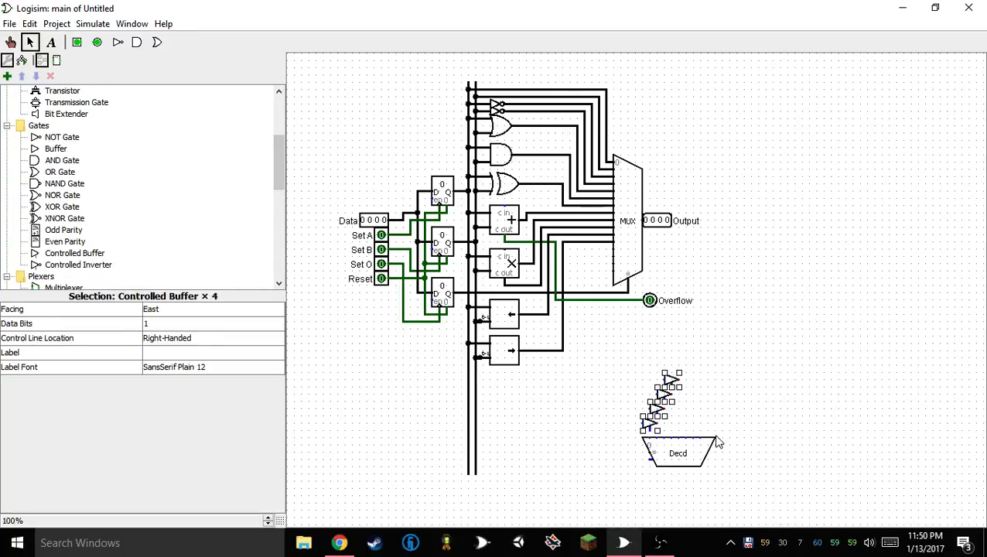
{"action": "key", "text": "ctrl+d"}
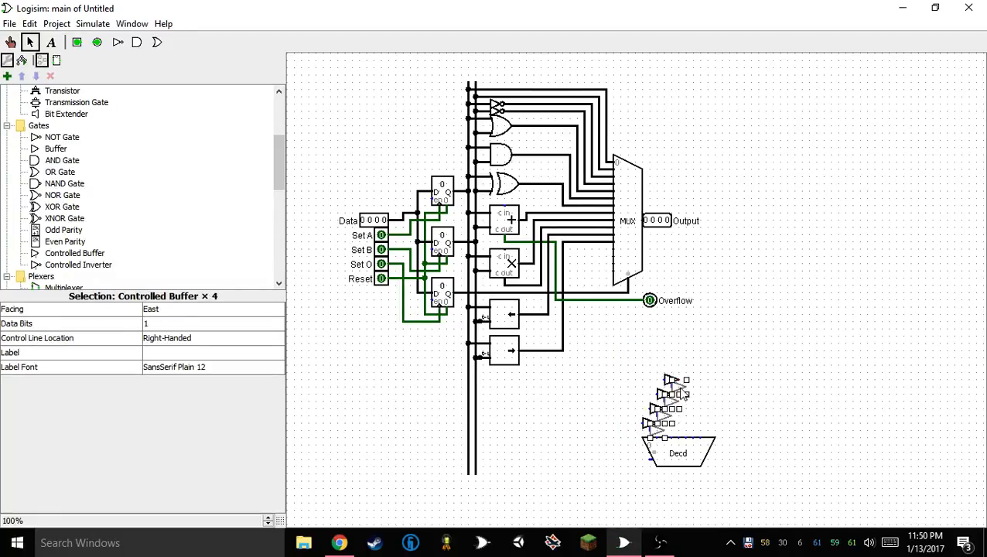
{"action": "left_click_drag", "start_coordinate": [680, 391], "coordinate": [701, 323]}
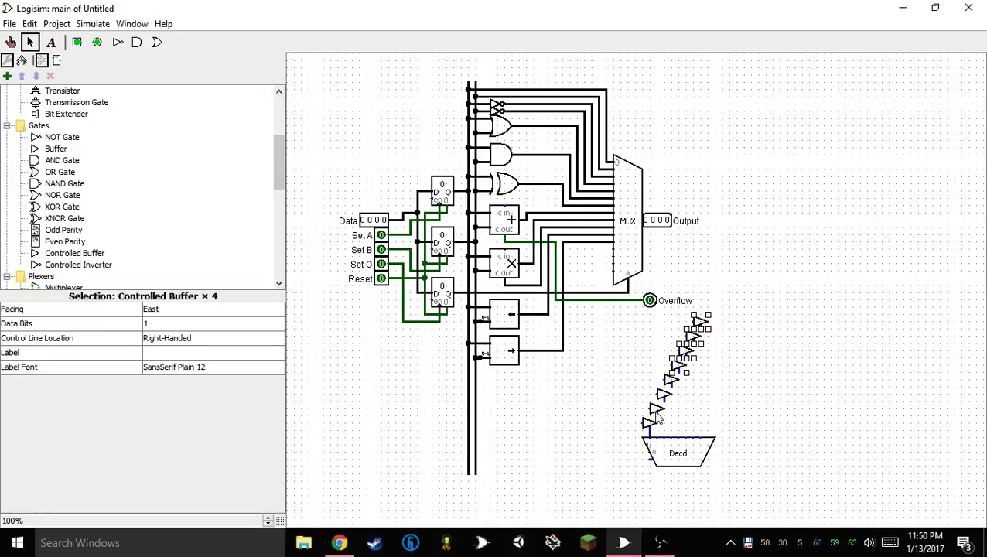
Shift the upper buffers sideways in groups to widen the spacing between the lowest four controlled buffers
{"action": "left_click", "coordinate": [659, 326]}
{"action": "left_click_drag", "start_coordinate": [625, 307], "coordinate": [756, 412]}
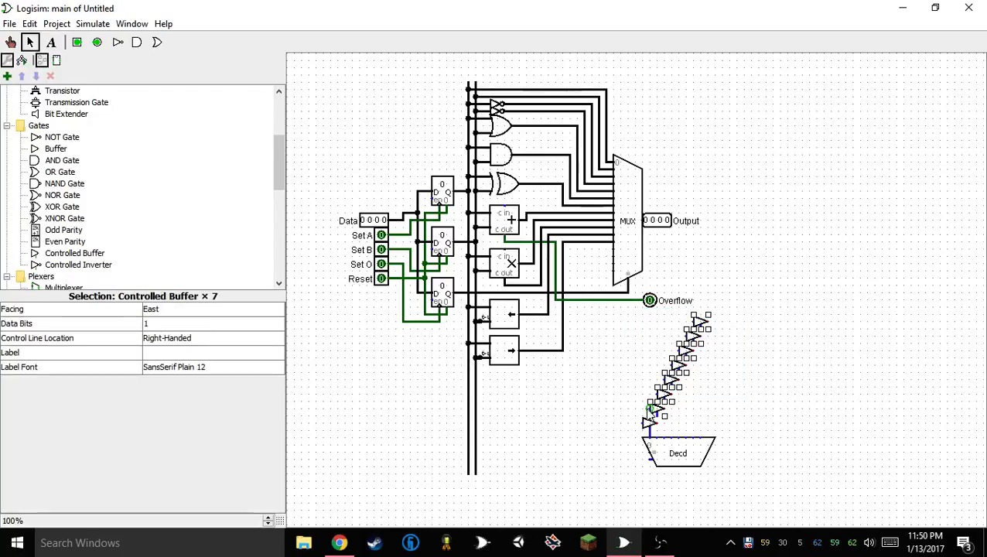
{"action": "left_click", "coordinate": [718, 399]}
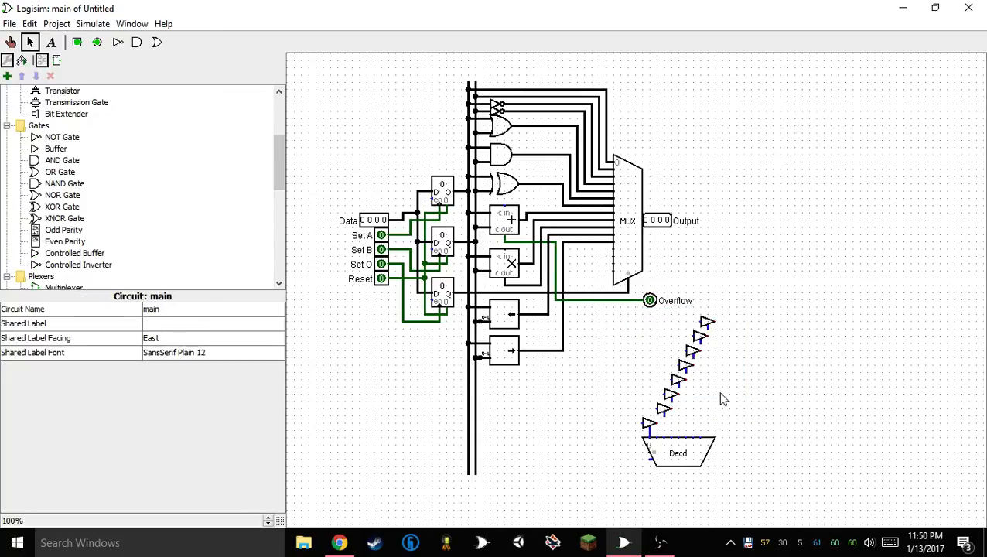
{"action": "left_click_drag", "start_coordinate": [656, 393], "coordinate": [625, 407]}
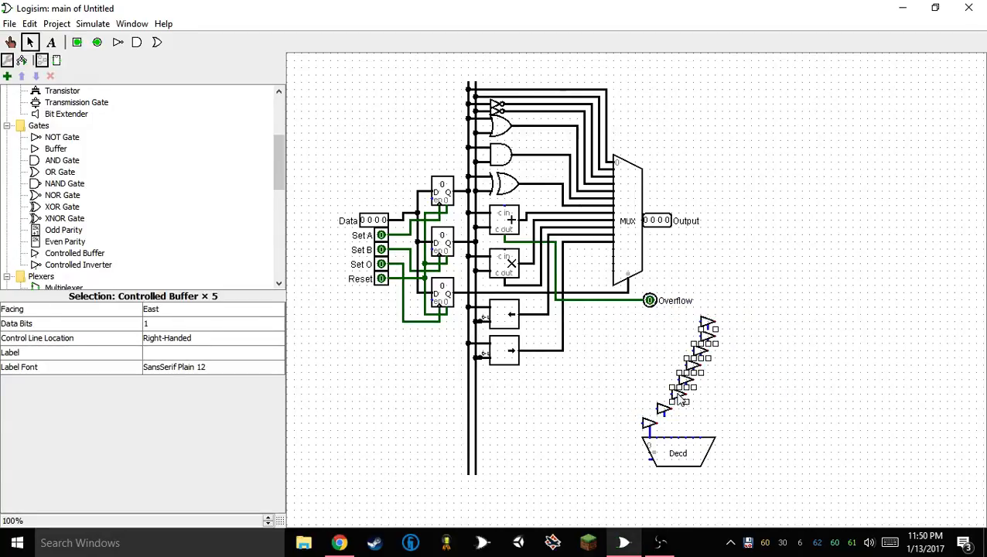
{"action": "left_click", "coordinate": [696, 395]}
{"action": "mouse_move", "coordinate": [664, 384]}
{"action": "left_mouse_down"}
{"action": "mouse_move", "coordinate": [760, 309]}
{"action": "mouse_move", "coordinate": [693, 379]}
{"action": "mouse_move", "coordinate": [711, 375]}
{"action": "mouse_move", "coordinate": [751, 303]}
{"action": "left_mouse_up"}
{"action": "left_click", "coordinate": [714, 416]}
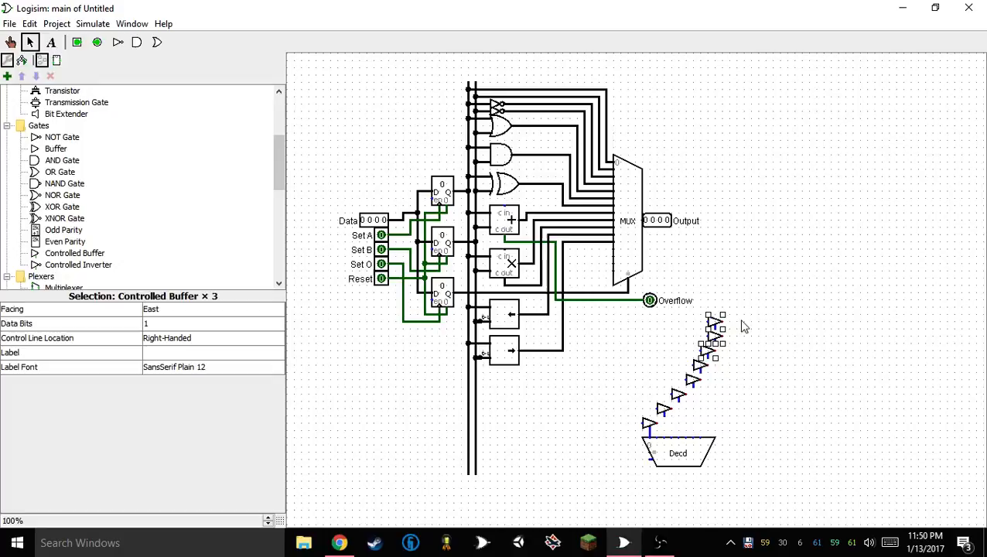
Shift the top four controlled buffers further out so all eight sit evenly spaced along the diagonal
{"action": "left_click", "coordinate": [704, 364]}
{"action": "left_click_drag", "start_coordinate": [675, 362], "coordinate": [758, 309]}
{"action": "left_click_drag", "start_coordinate": [704, 351], "coordinate": [713, 352]}
{"action": "left_click", "coordinate": [761, 407]}
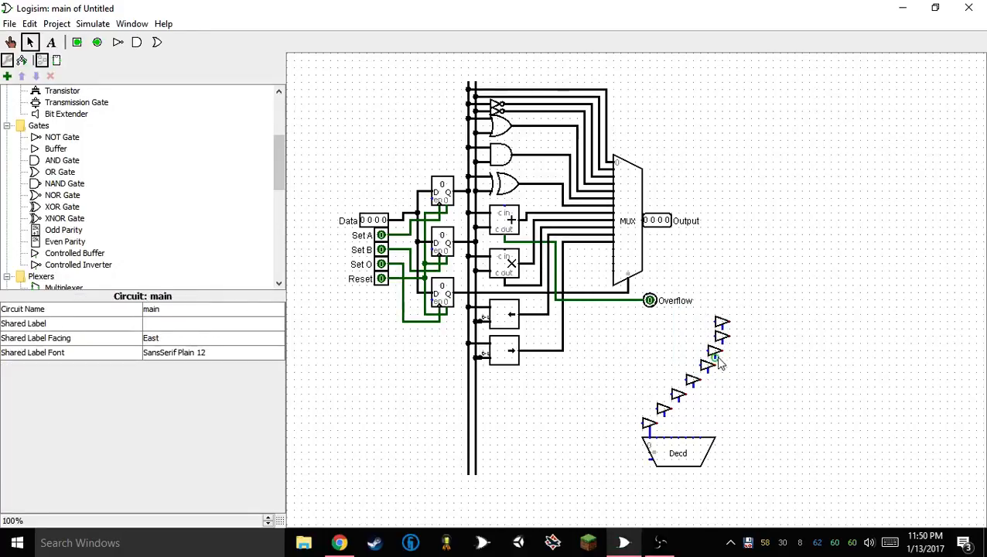
{"action": "left_click_drag", "start_coordinate": [698, 313], "coordinate": [723, 361]}
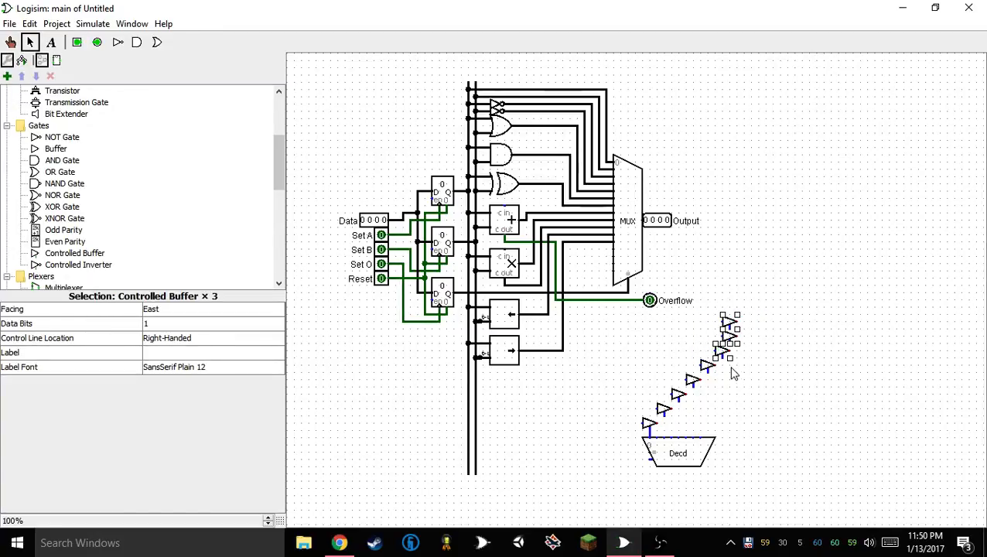
{"action": "left_click", "coordinate": [735, 386]}
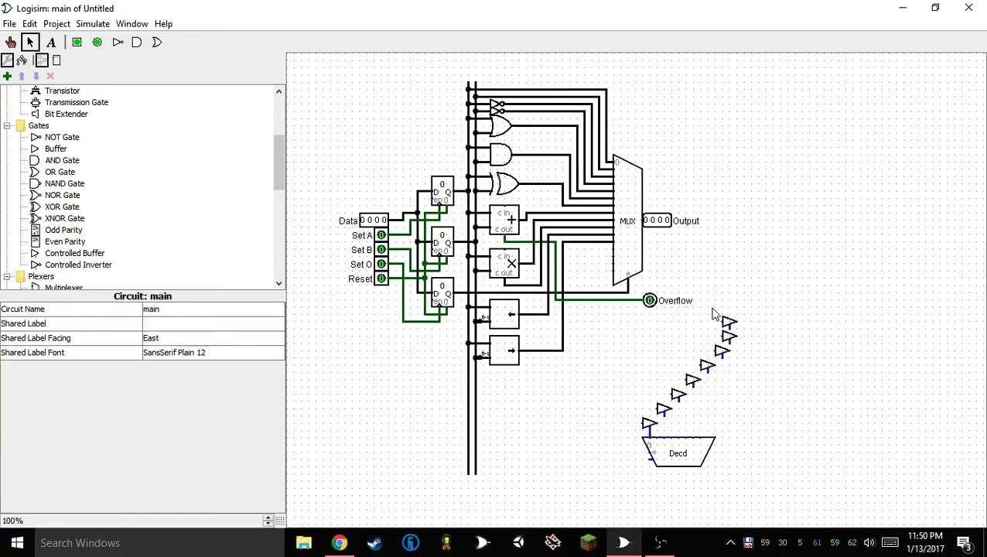
{"action": "left_click_drag", "start_coordinate": [713, 308], "coordinate": [756, 325]}
{"action": "left_click", "coordinate": [762, 367]}
{"action": "left_click", "coordinate": [763, 395]}
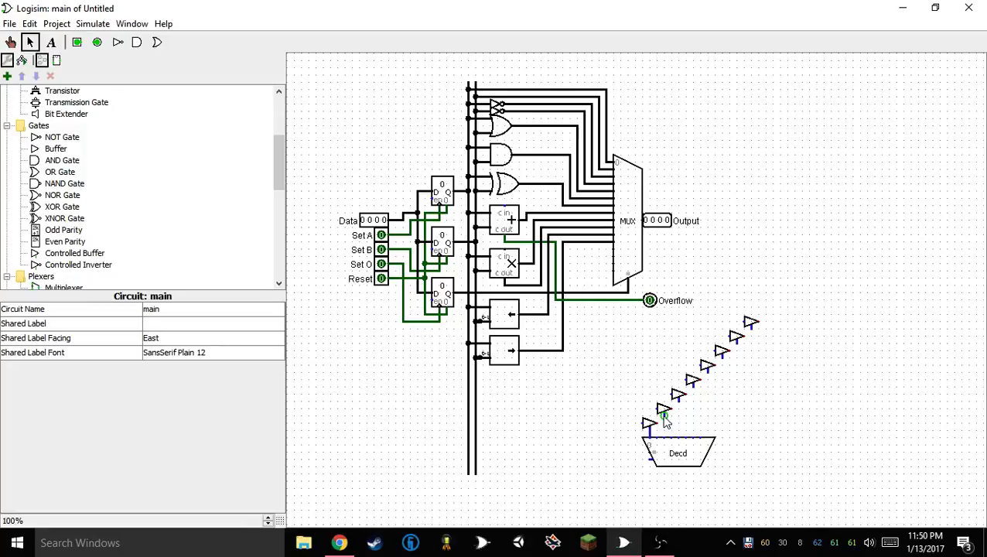
Try to wire the lowest buffers' control inputs to the north-facing decoder's outputs, lowering the decoder to make room
{"action": "left_click_drag", "start_coordinate": [663, 416], "coordinate": [658, 447]}
{"action": "left_click", "coordinate": [657, 430]}
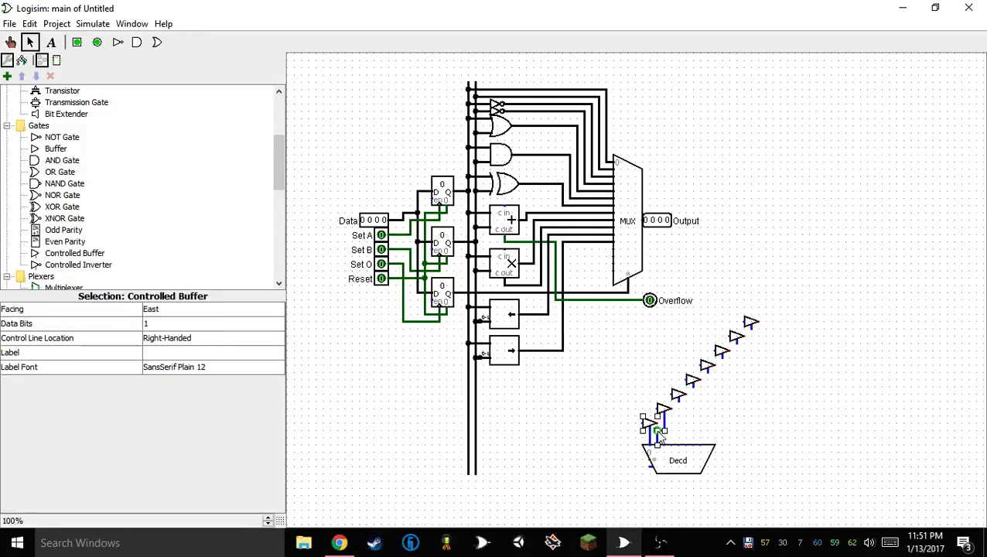
{"action": "left_click", "coordinate": [656, 438]}
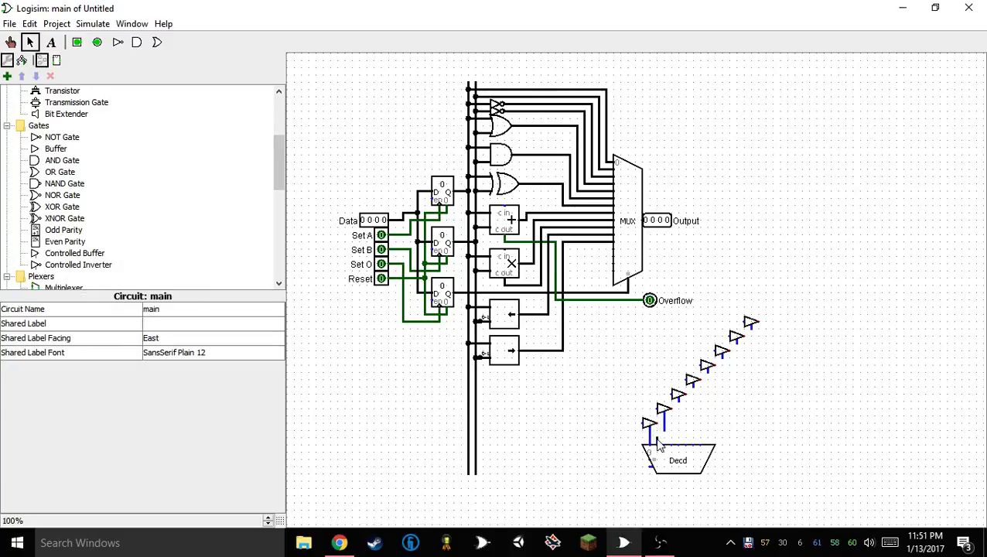
{"action": "mouse_move", "coordinate": [663, 452]}
{"action": "left_mouse_down"}
{"action": "mouse_move", "coordinate": [662, 466]}
{"action": "mouse_move", "coordinate": [658, 452]}
{"action": "left_mouse_up"}
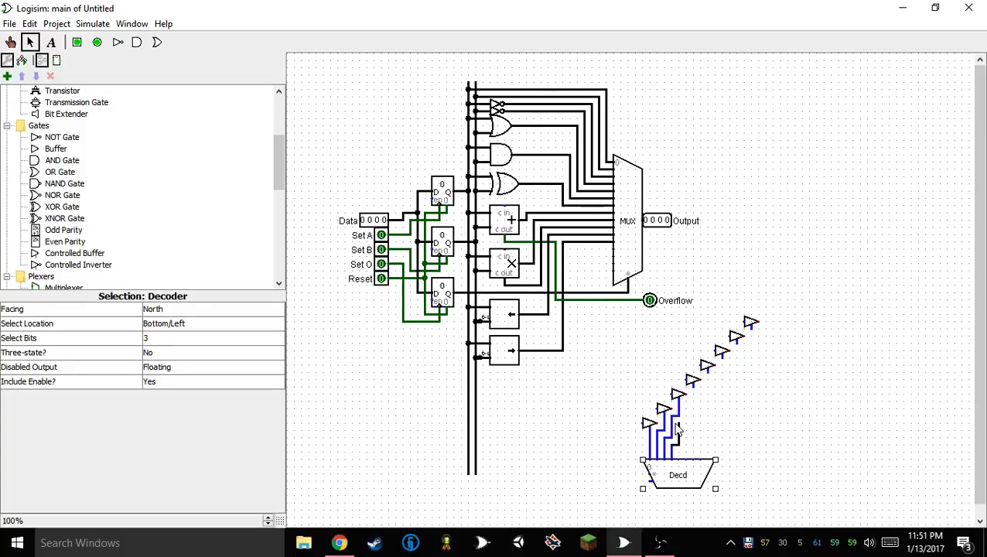
Turn the decoder to face east and move it just below and beside the lowest controlled buffer
{"action": "key", "text": "Down"}
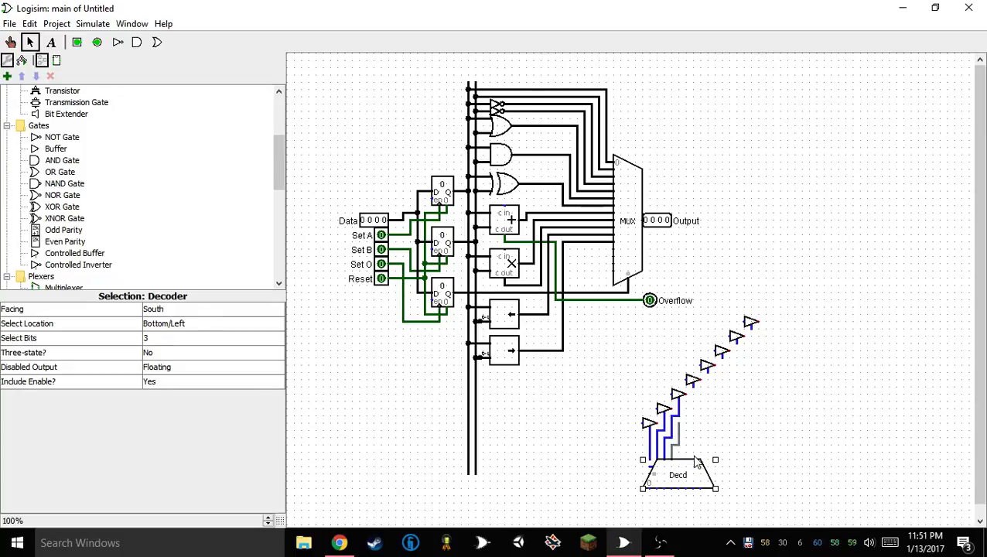
{"action": "key", "text": "Left"}
{"action": "key", "text": "Right"}
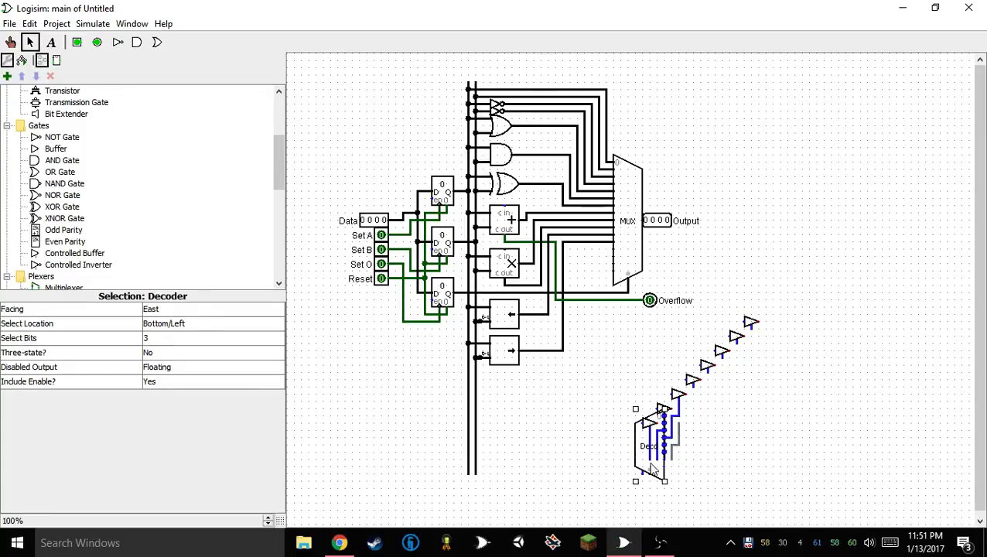
{"action": "left_click_drag", "start_coordinate": [629, 465], "coordinate": [623, 483]}
{"action": "left_click_drag", "start_coordinate": [639, 446], "coordinate": [623, 472]}
{"action": "left_click", "coordinate": [656, 474]}
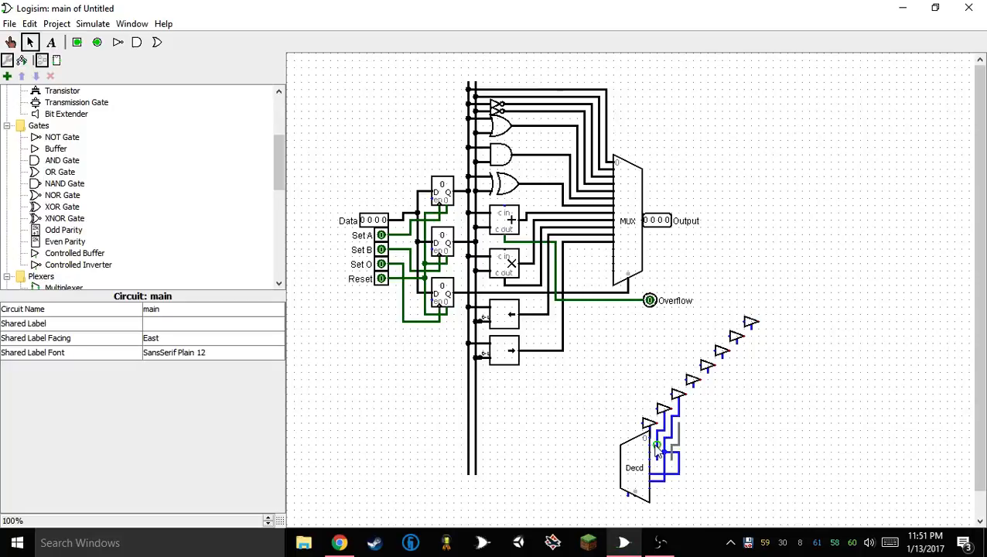
{"action": "left_click_drag", "start_coordinate": [652, 453], "coordinate": [641, 472]}
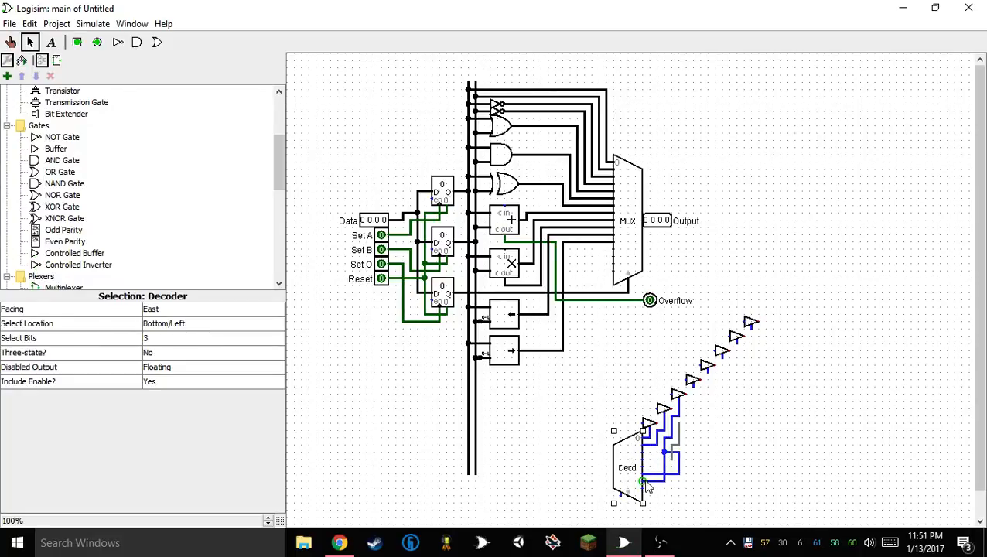
Delete the tangled wires beside the decoder with the lowest buffer, and replace that buffer with a copy of its neighbour
{"action": "left_click_drag", "start_coordinate": [664, 482], "coordinate": [605, 488]}
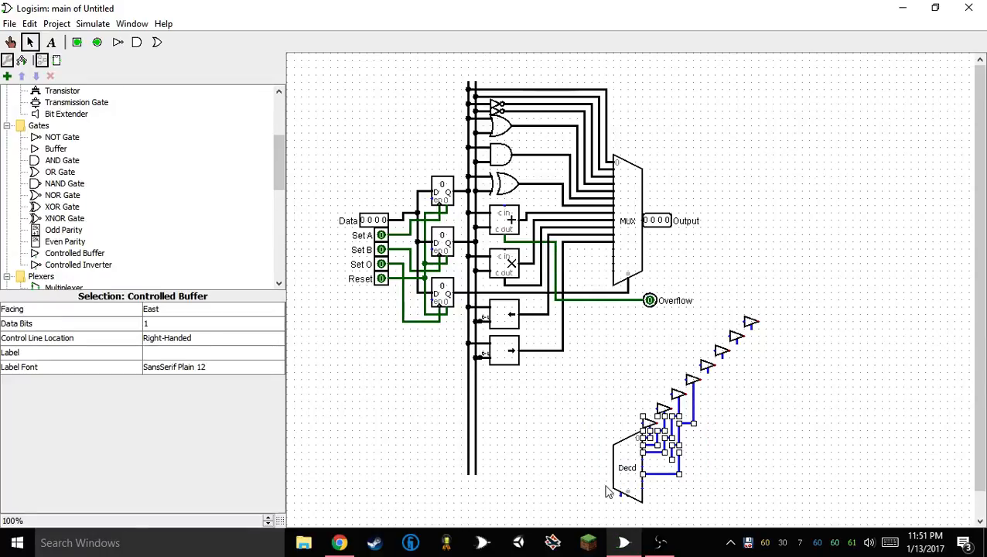
{"action": "key", "text": "Delete"}
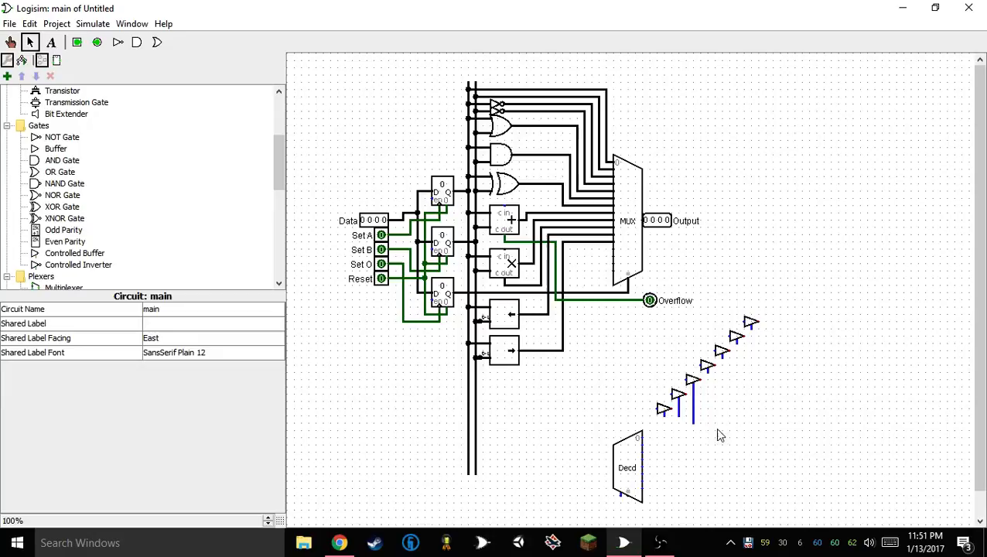
{"action": "left_click", "coordinate": [663, 410]}
{"action": "mouse_move", "coordinate": [664, 414]}
{"action": "left_mouse_down"}
{"action": "mouse_move", "coordinate": [674, 422]}
{"action": "mouse_move", "coordinate": [650, 424]}
{"action": "left_mouse_up"}
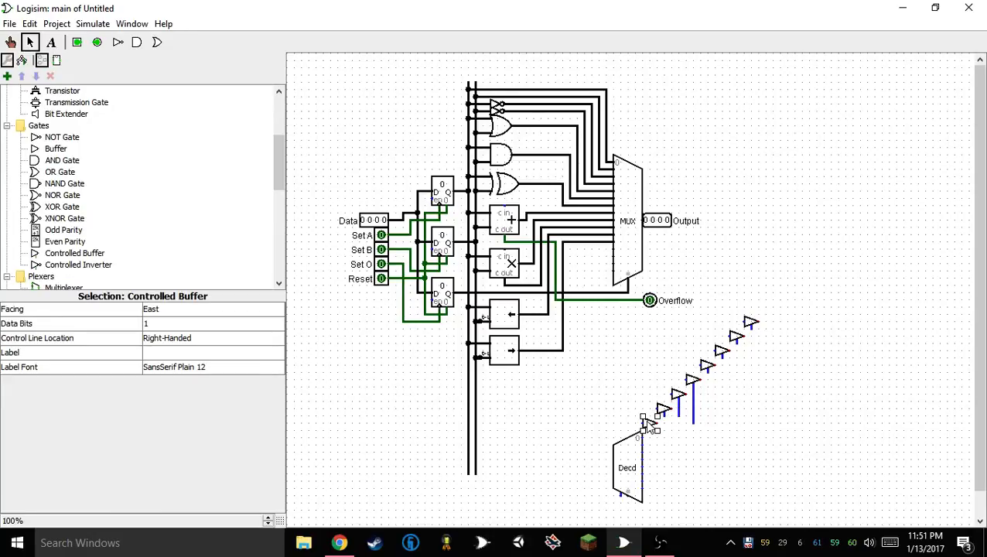
{"action": "left_click", "coordinate": [676, 450]}
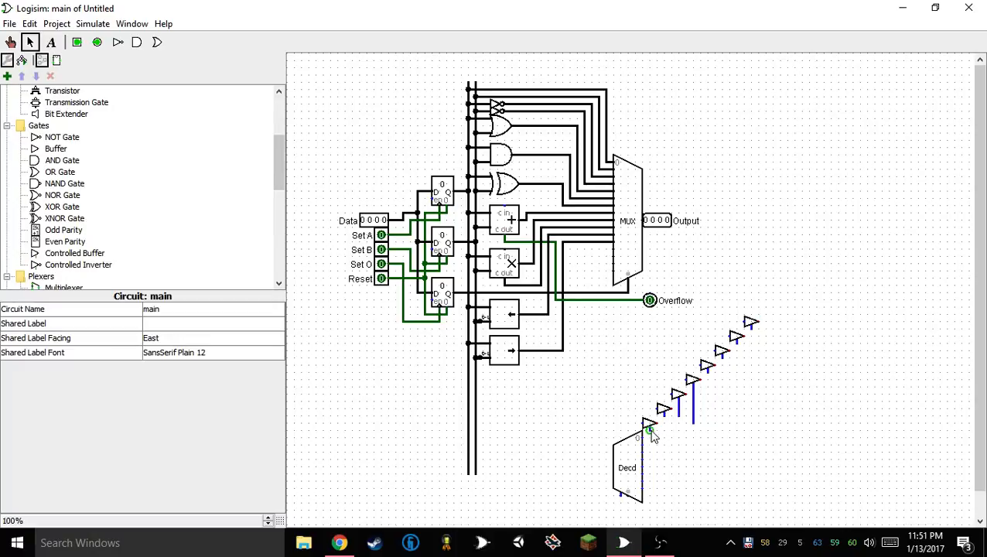
Wire the decoder's eight outputs to the eight buffers' control inputs, and run a short wire out from its select input
{"action": "left_click_drag", "start_coordinate": [647, 445], "coordinate": [695, 418]}
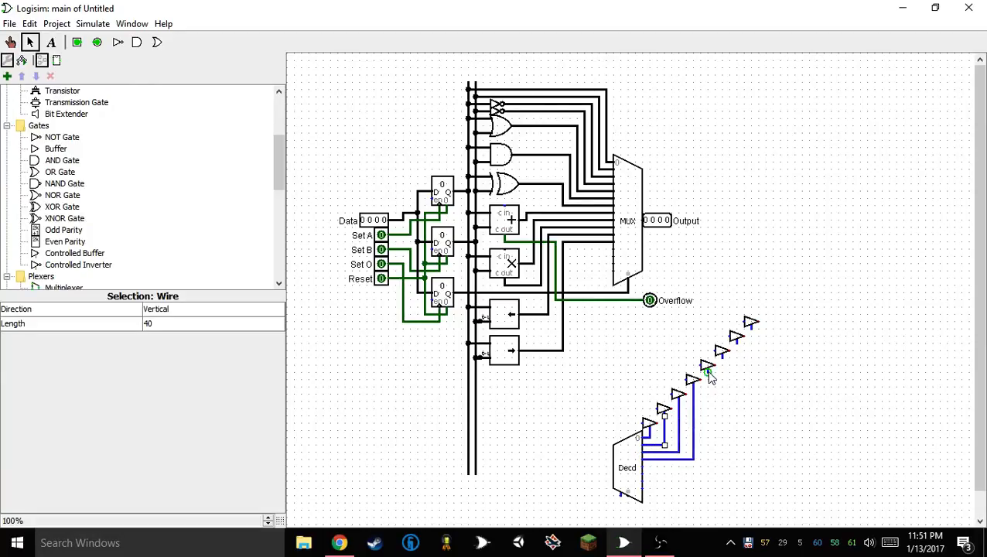
{"action": "mouse_move", "coordinate": [709, 373]}
{"action": "left_mouse_down"}
{"action": "mouse_move", "coordinate": [673, 467]}
{"action": "mouse_move", "coordinate": [644, 468]}
{"action": "mouse_move", "coordinate": [734, 397]}
{"action": "mouse_move", "coordinate": [722, 356]}
{"action": "mouse_move", "coordinate": [738, 348]}
{"action": "mouse_move", "coordinate": [652, 496]}
{"action": "mouse_move", "coordinate": [644, 482]}
{"action": "mouse_move", "coordinate": [744, 446]}
{"action": "mouse_move", "coordinate": [752, 328]}
{"action": "left_mouse_up"}
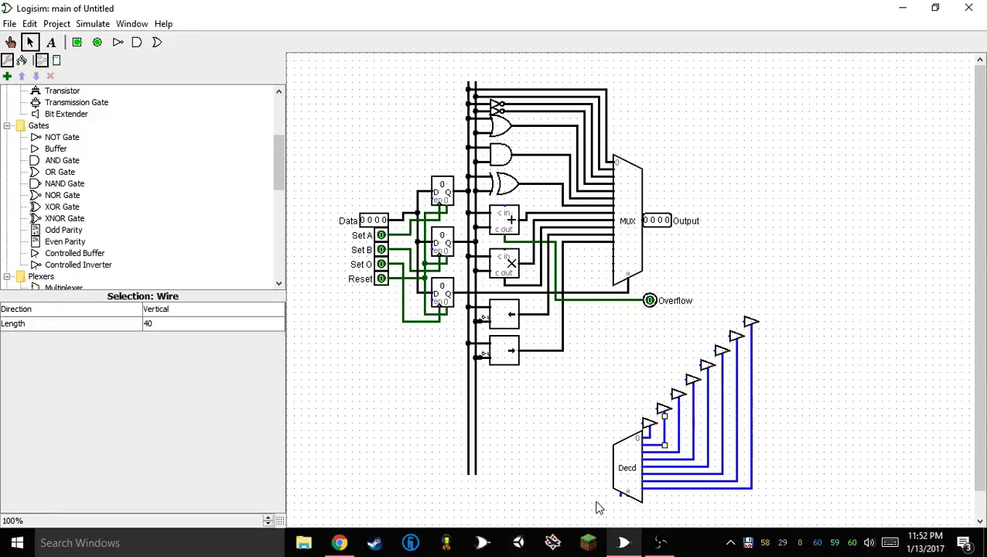
{"action": "left_click_drag", "start_coordinate": [628, 494], "coordinate": [585, 504]}
Place a splitter above the decoder and set its fan out to 8 and bit width in to 7
{"action": "scroll", "coordinate": [91, 206], "scroll_direction": "up", "scroll_amount": 4}
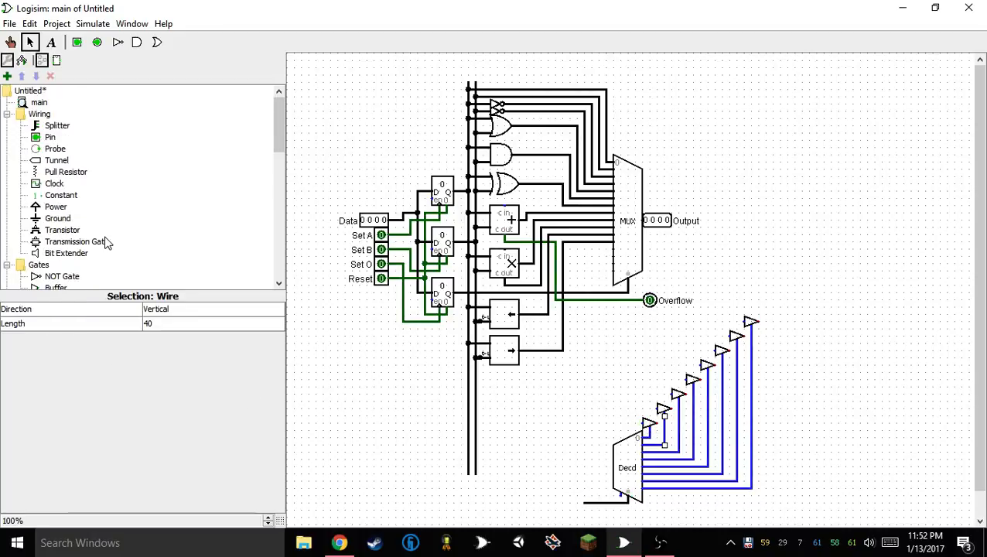
{"action": "left_click", "coordinate": [56, 127]}
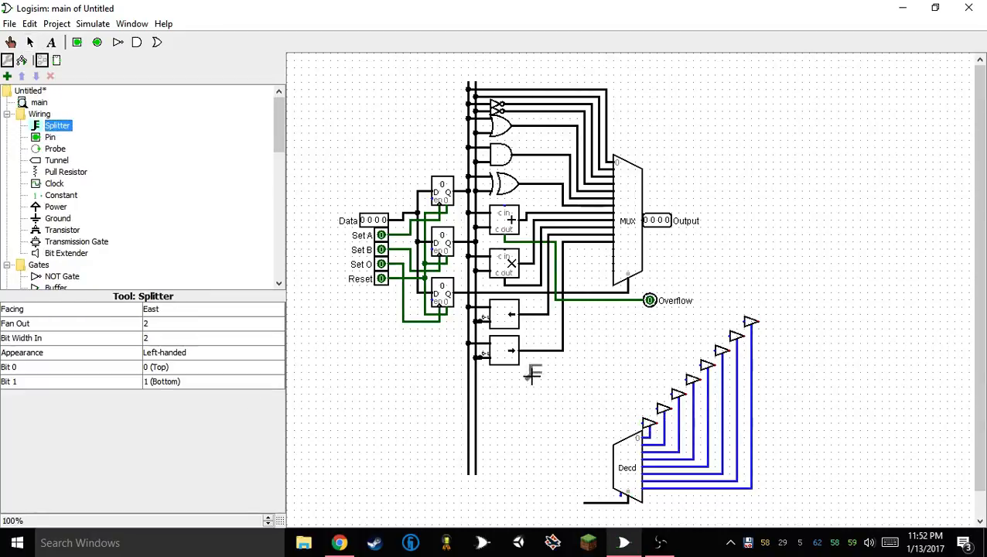
{"action": "left_click", "coordinate": [616, 390]}
{"action": "left_click", "coordinate": [154, 324]}
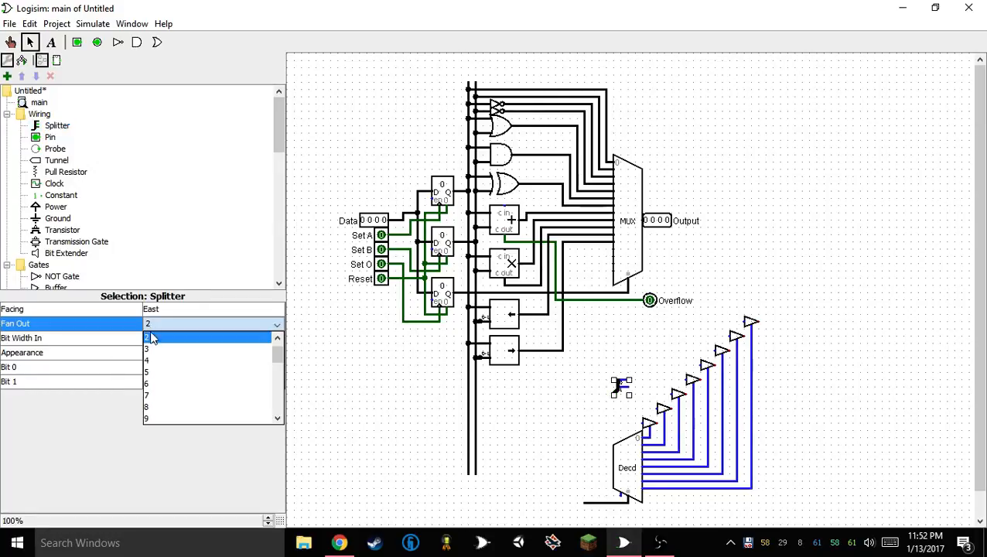
{"action": "left_click", "coordinate": [159, 418]}
{"action": "left_click", "coordinate": [161, 341]}
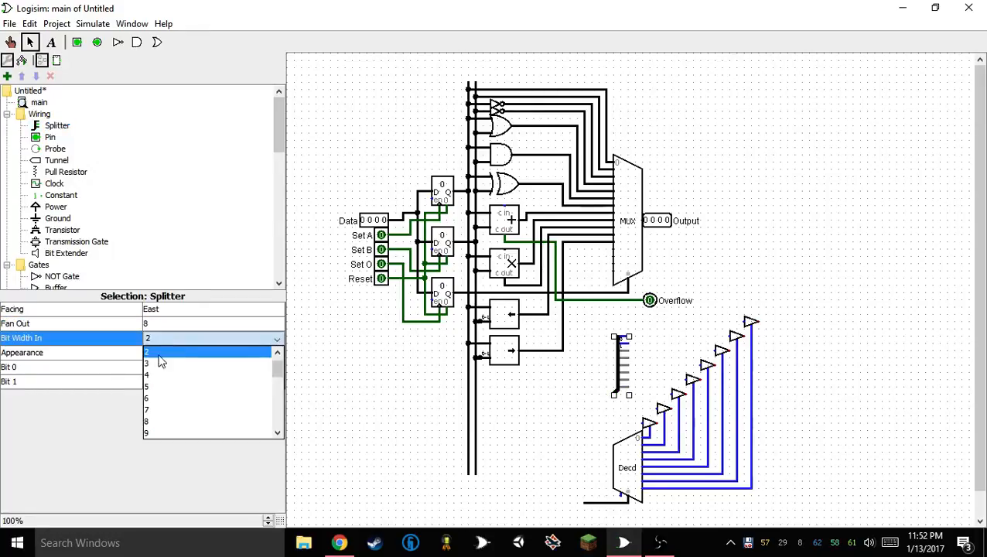
{"action": "left_click", "coordinate": [165, 411]}
Give the splitter a centered appearance and set its bit width in to 8
{"action": "left_click", "coordinate": [176, 353]}
{"action": "left_click", "coordinate": [172, 378]}
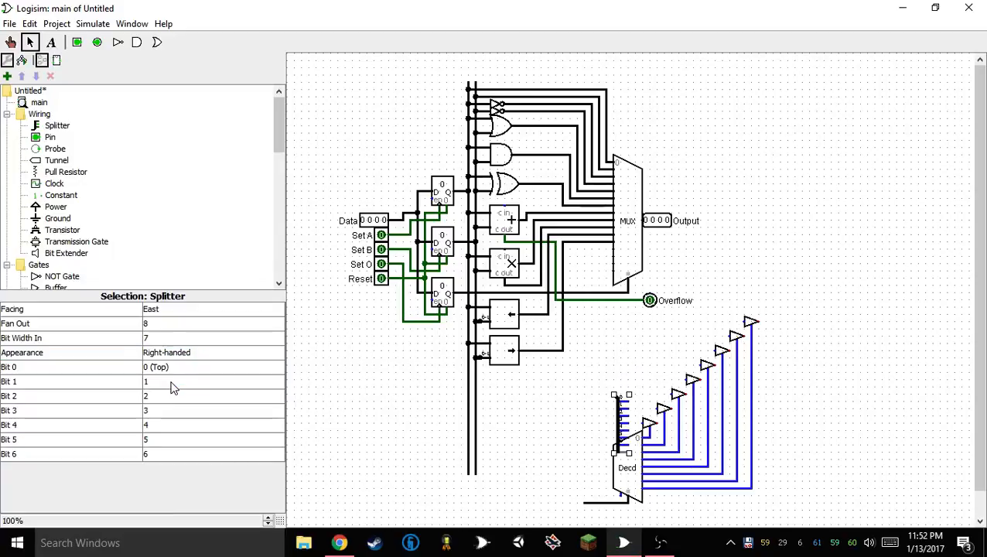
{"action": "left_click", "coordinate": [172, 353]}
{"action": "left_click", "coordinate": [172, 389]}
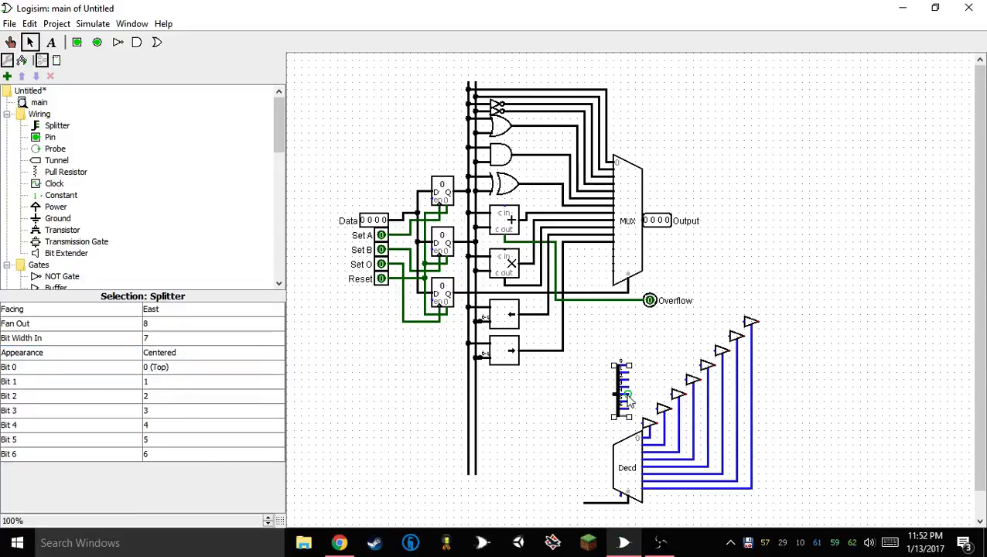
{"action": "left_click", "coordinate": [160, 340]}
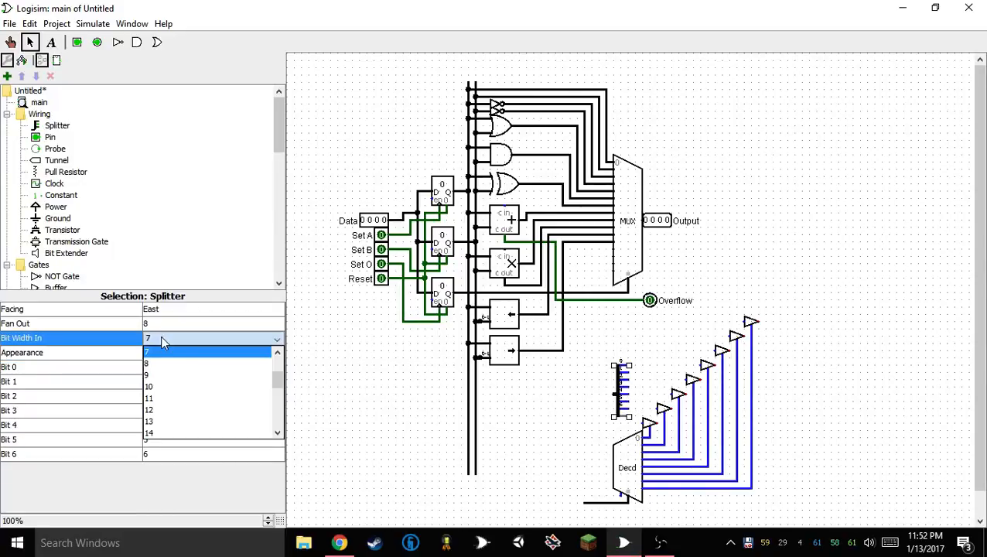
{"action": "left_click", "coordinate": [165, 376]}
Try to wire the splitter's first three outputs to the inputs of the three highest controlled buffers, repositioning the splitter to suit
{"action": "left_click_drag", "start_coordinate": [617, 390], "coordinate": [744, 318]}
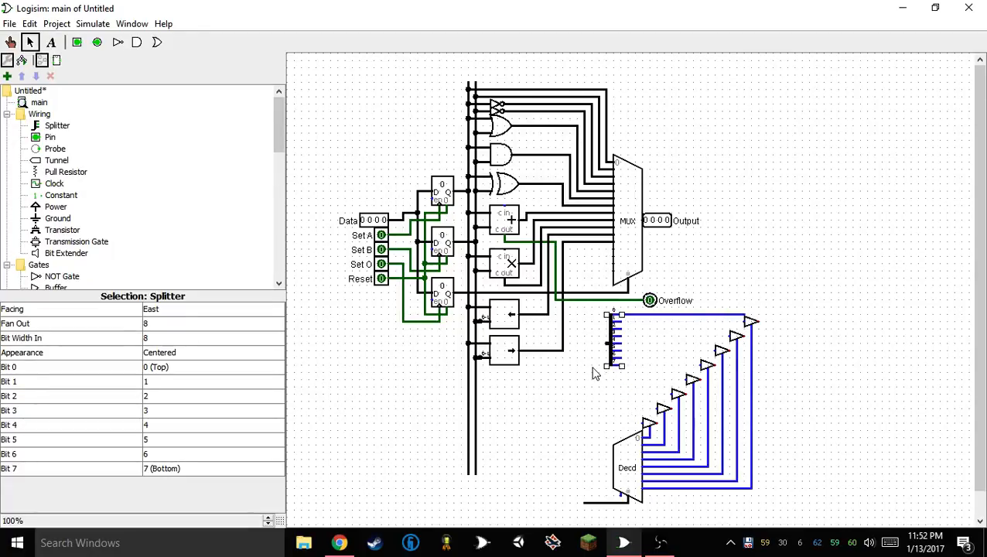
{"action": "left_click_drag", "start_coordinate": [591, 377], "coordinate": [748, 324]}
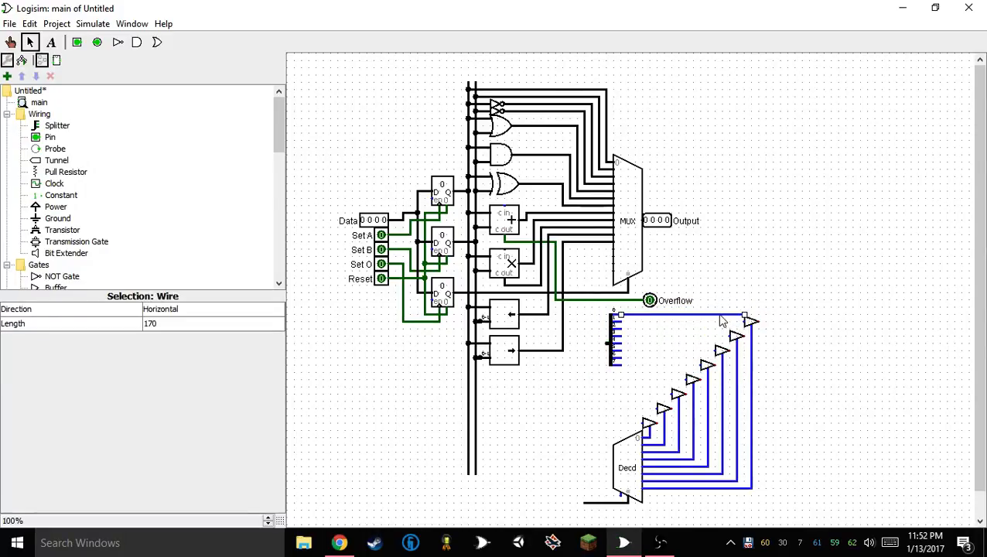
{"action": "left_click", "coordinate": [616, 347]}
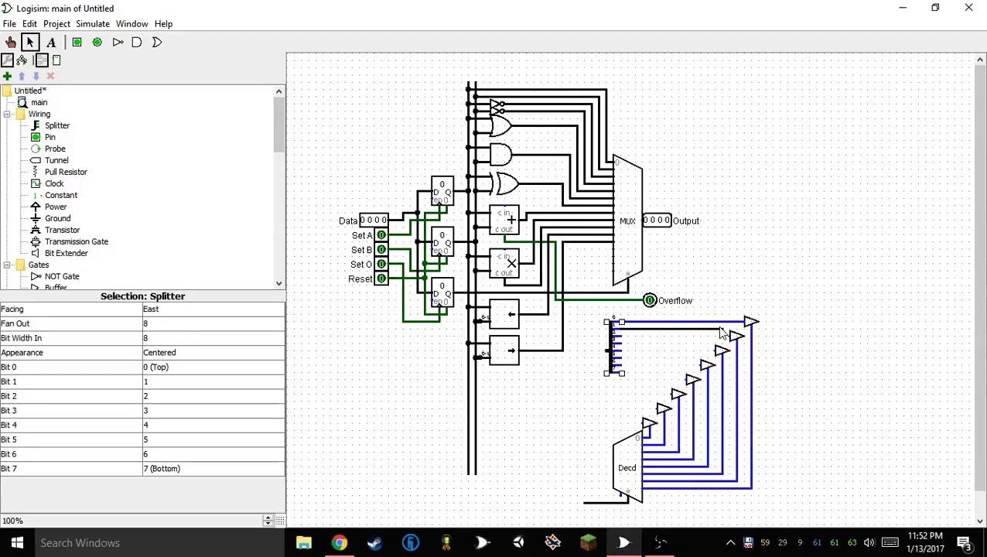
{"action": "mouse_move", "coordinate": [629, 331]}
{"action": "left_mouse_down"}
{"action": "mouse_move", "coordinate": [723, 347]}
{"action": "mouse_move", "coordinate": [731, 336]}
{"action": "mouse_move", "coordinate": [694, 333]}
{"action": "mouse_move", "coordinate": [692, 342]}
{"action": "mouse_move", "coordinate": [731, 335]}
{"action": "left_mouse_up"}
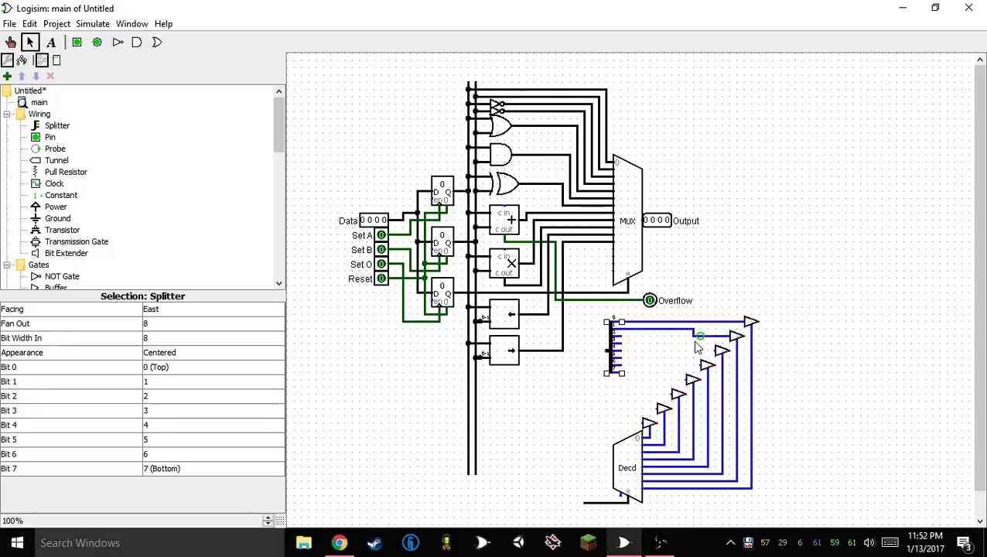
{"action": "mouse_move", "coordinate": [608, 352]}
{"action": "left_mouse_down"}
{"action": "mouse_move", "coordinate": [681, 340]}
{"action": "mouse_move", "coordinate": [720, 352]}
{"action": "left_mouse_up"}
Pack the controlled buffers into a flatter staircase above the decoder with one grid step between rows, and delete the splitter's old output wires
{"action": "left_click", "coordinate": [664, 411]}
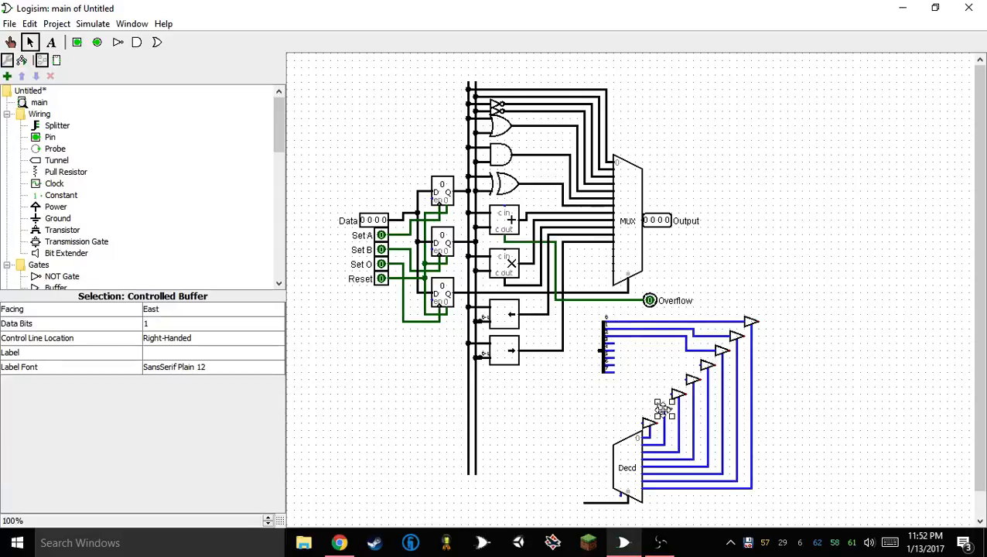
{"action": "left_click_drag", "start_coordinate": [677, 393], "coordinate": [710, 395]}
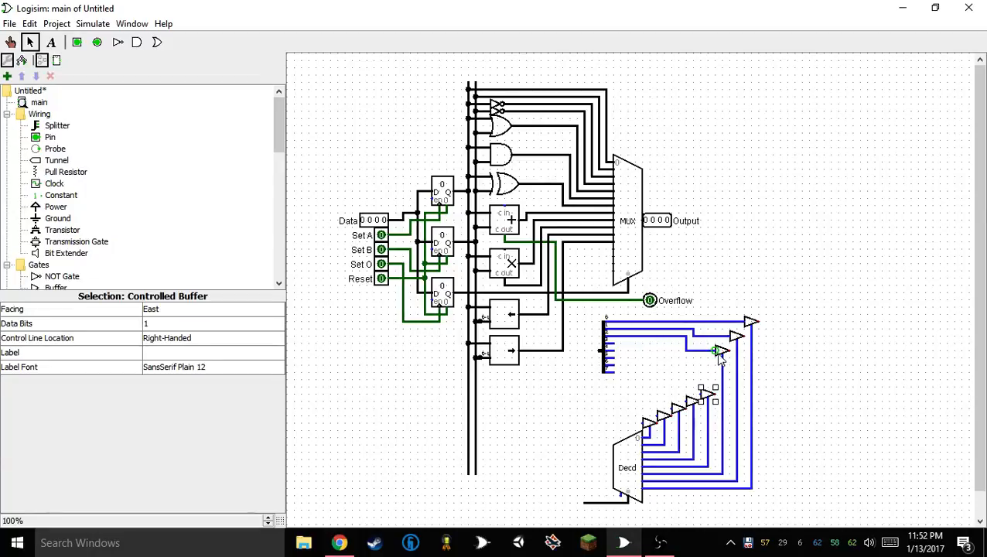
{"action": "left_click_drag", "start_coordinate": [720, 357], "coordinate": [738, 379]}
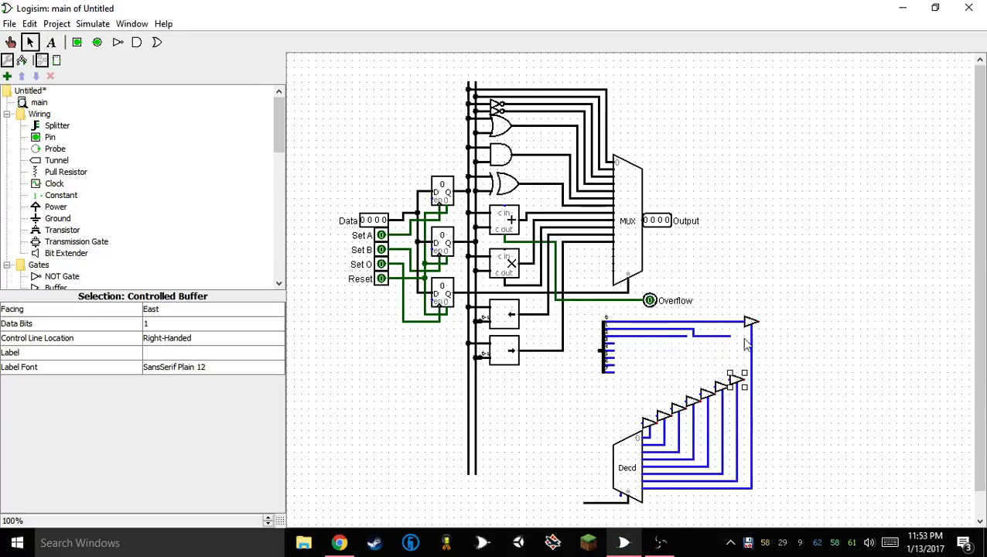
{"action": "left_click_drag", "start_coordinate": [751, 322], "coordinate": [614, 358]}
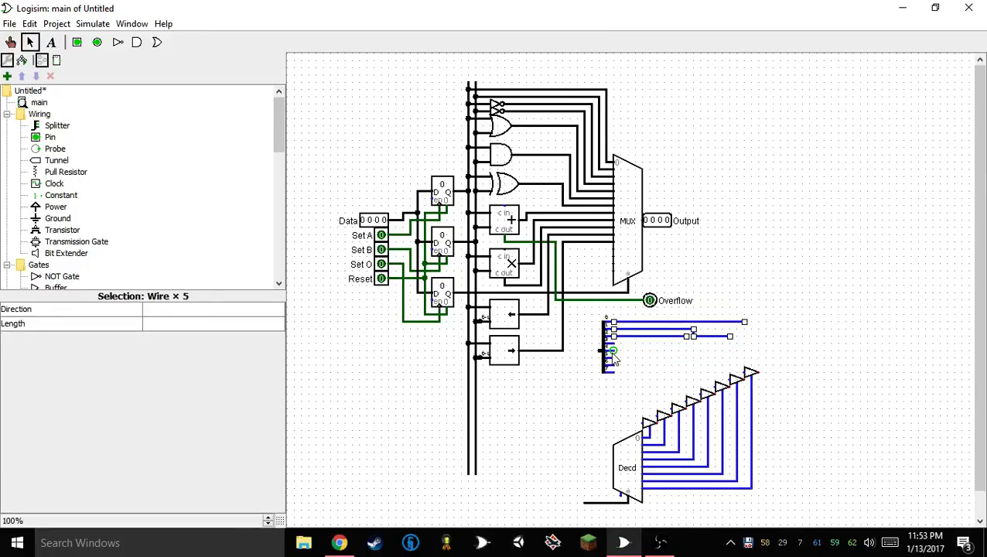
{"action": "key", "text": "Delete"}
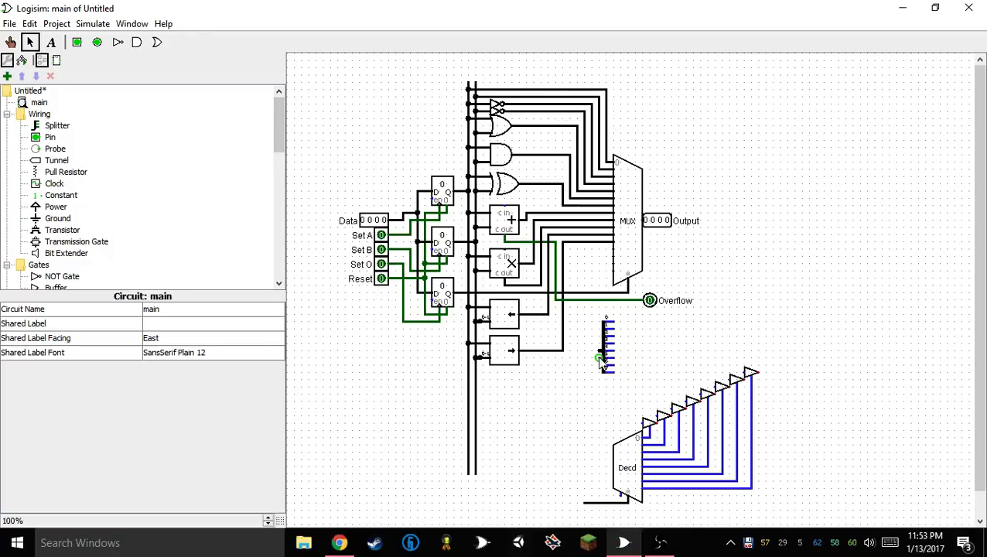
Move the splitter level with the buffer staircase and wire its eight outputs straight to the eight buffers' inputs
{"action": "left_click_drag", "start_coordinate": [599, 351], "coordinate": [732, 379]}
{"action": "left_click", "coordinate": [622, 407]}
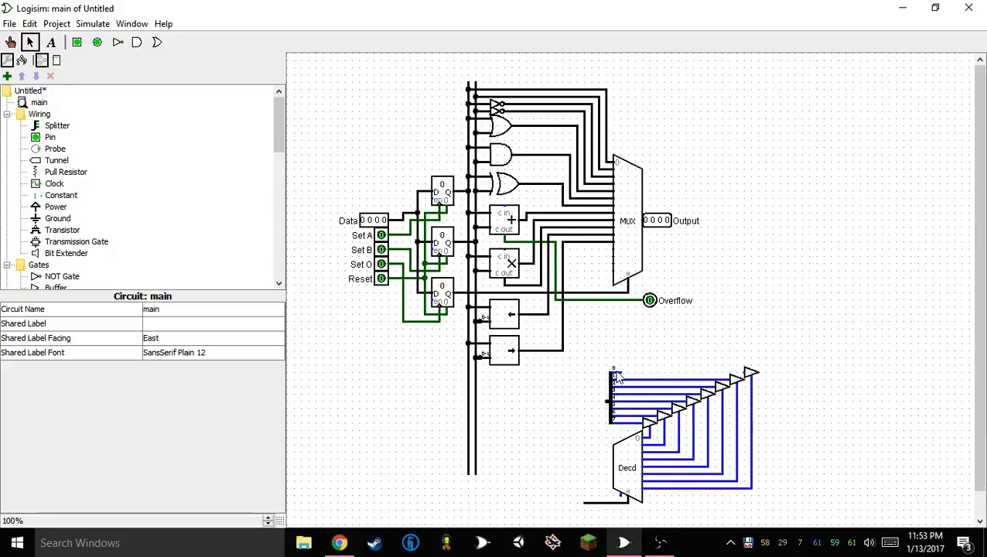
{"action": "left_click_drag", "start_coordinate": [613, 372], "coordinate": [746, 373]}
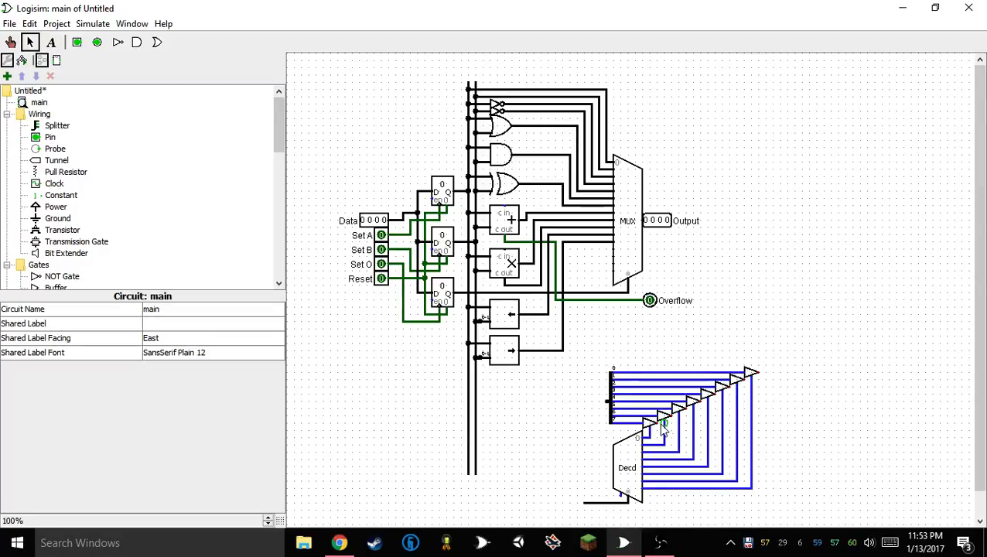
Run a wire from each controlled buffer's output to a common edge just beyond the highest buffer
{"action": "mouse_move", "coordinate": [663, 424]}
{"action": "left_mouse_down"}
{"action": "mouse_move", "coordinate": [779, 423]}
{"action": "mouse_move", "coordinate": [664, 424]}
{"action": "left_mouse_up"}
{"action": "mouse_move", "coordinate": [756, 425]}
{"action": "left_mouse_down"}
{"action": "mouse_move", "coordinate": [675, 431]}
{"action": "mouse_move", "coordinate": [760, 430]}
{"action": "left_mouse_up"}
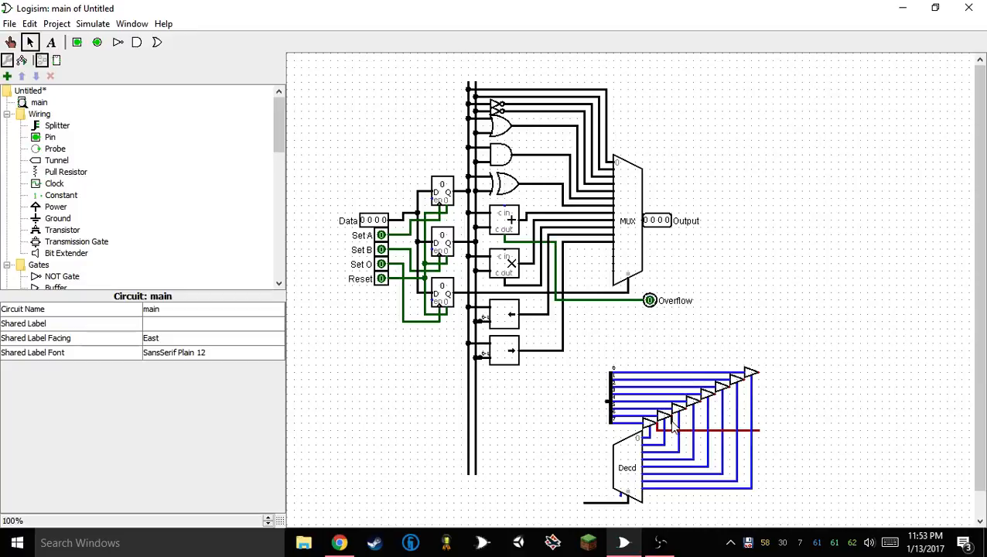
{"action": "left_click_drag", "start_coordinate": [673, 425], "coordinate": [760, 424]}
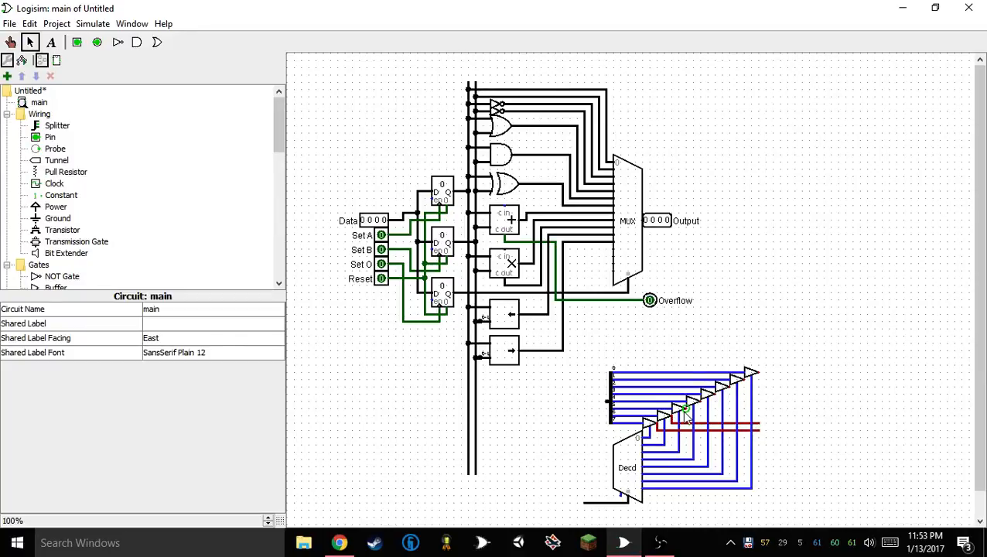
{"action": "left_click_drag", "start_coordinate": [687, 416], "coordinate": [761, 407]}
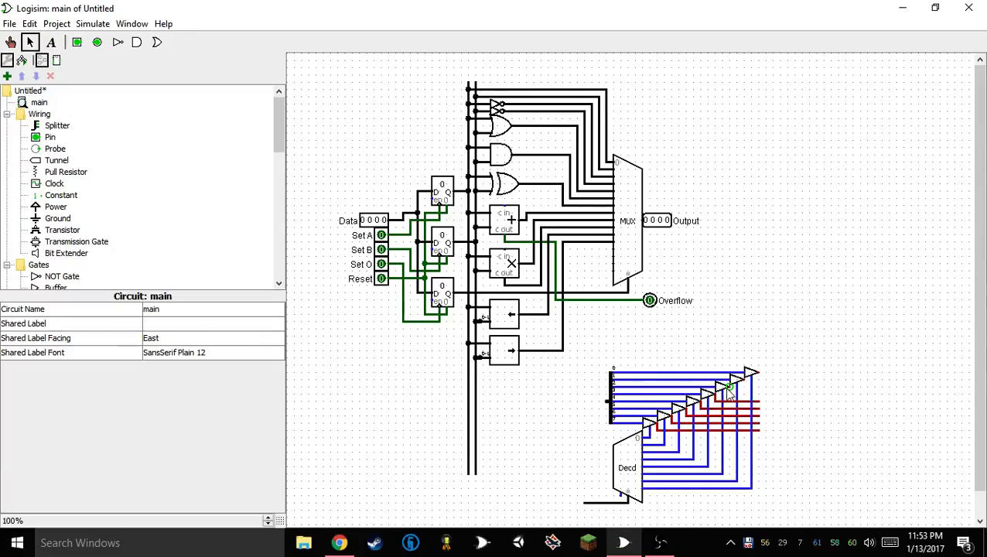
{"action": "mouse_move", "coordinate": [729, 397]}
{"action": "left_mouse_down"}
{"action": "mouse_move", "coordinate": [771, 398]}
{"action": "mouse_move", "coordinate": [751, 394]}
{"action": "mouse_move", "coordinate": [770, 384]}
{"action": "mouse_move", "coordinate": [766, 409]}
{"action": "left_mouse_up"}
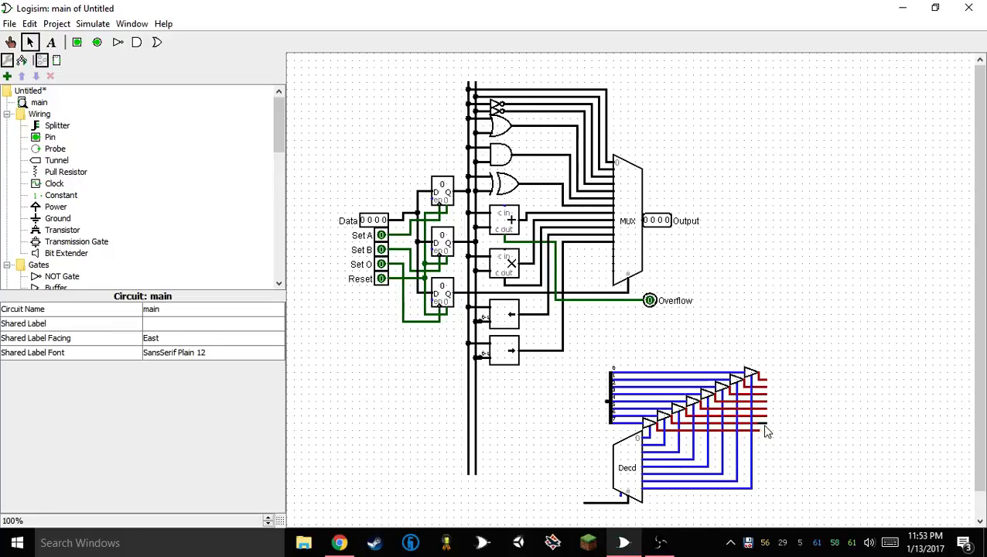
{"action": "left_click_drag", "start_coordinate": [779, 338], "coordinate": [628, 449]}
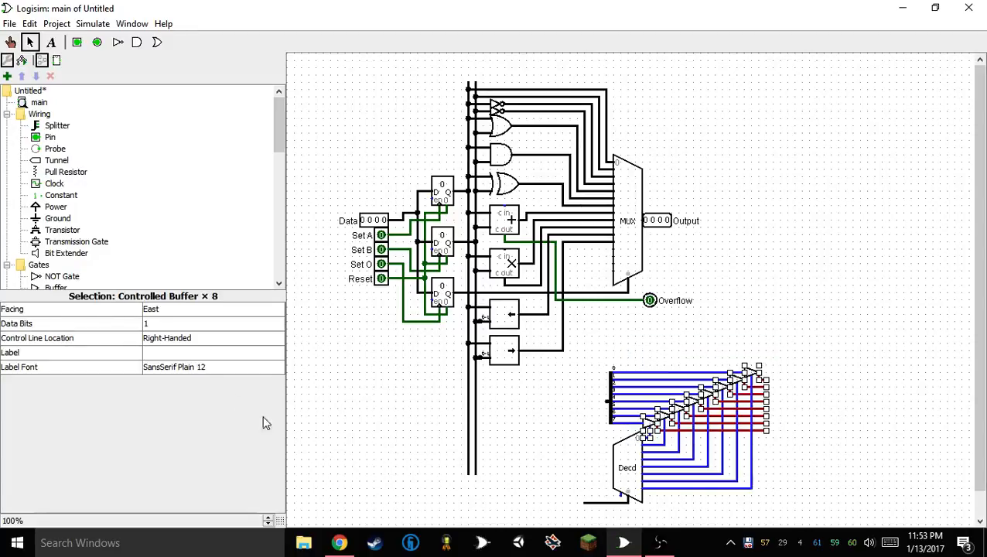
{"action": "left_click", "coordinate": [405, 421]}
{"action": "left_click", "coordinate": [650, 426]}
{"action": "left_click", "coordinate": [586, 439]}
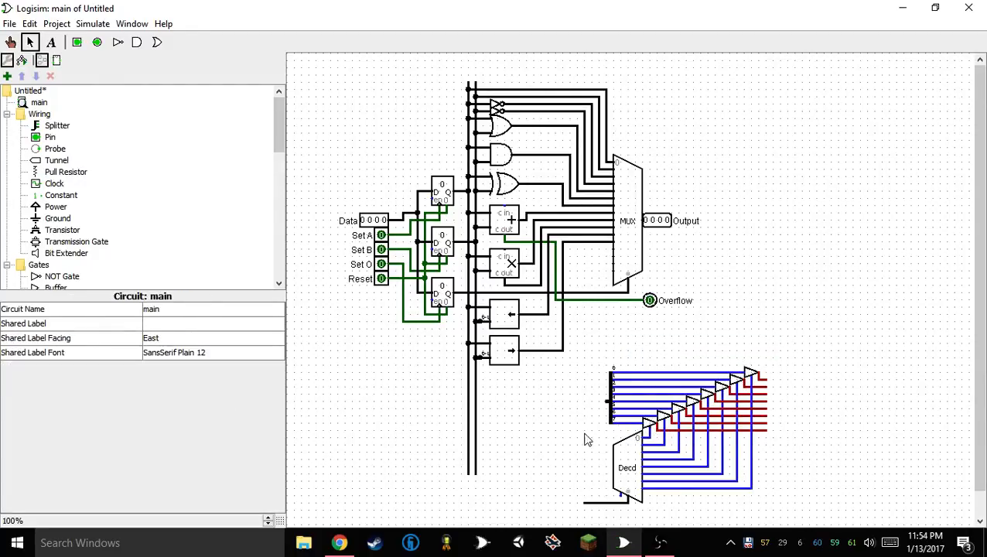
{"action": "left_click", "coordinate": [647, 426]}
{"action": "left_click", "coordinate": [567, 445]}
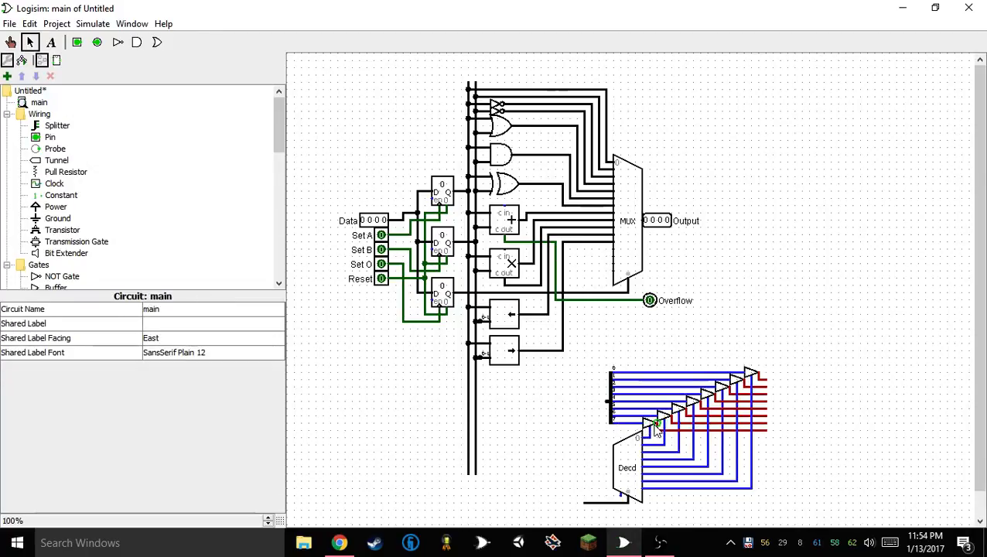
{"action": "left_click", "coordinate": [655, 428]}
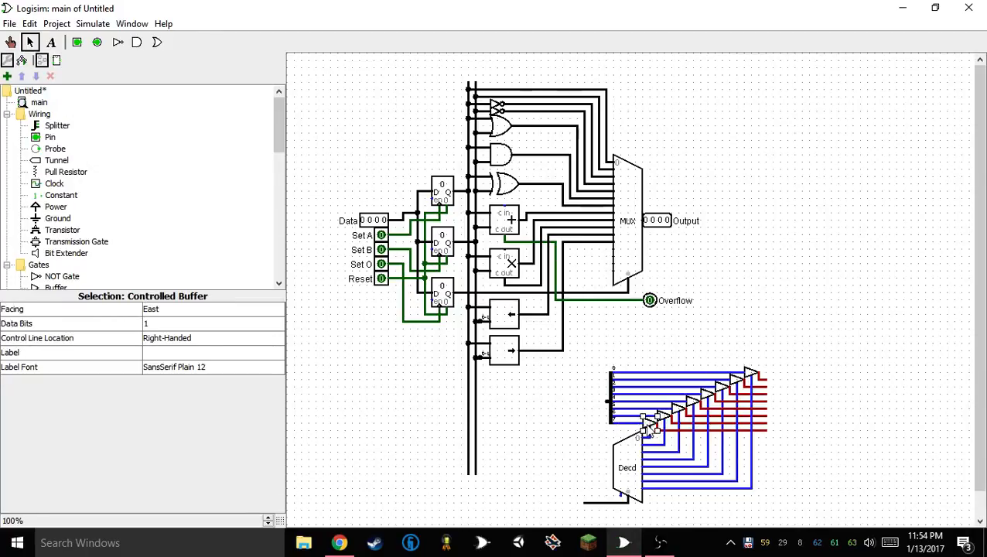
{"action": "left_click", "coordinate": [468, 462]}
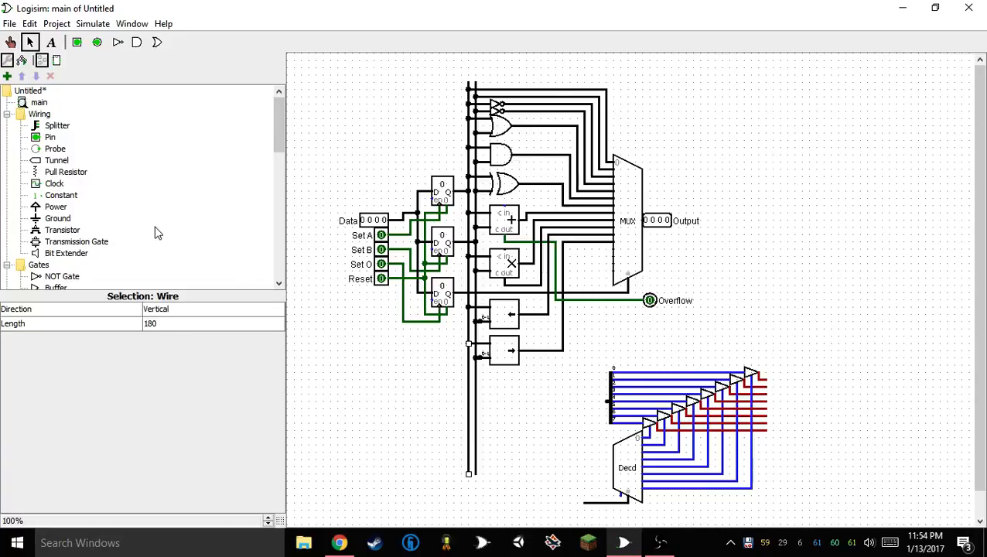
Place a separate one-bit controlled buffer in the empty area below the registers as a test circuit
{"action": "scroll", "coordinate": [205, 223], "scroll_direction": "down", "scroll_amount": 5}
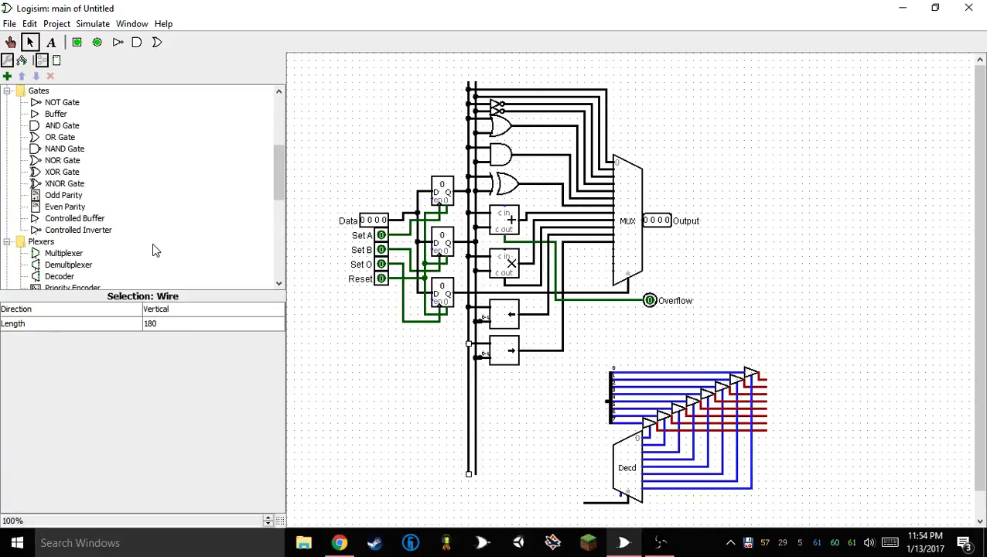
{"action": "scroll", "coordinate": [469, 112], "scroll_direction": "down", "scroll_amount": 1}
{"action": "scroll", "coordinate": [198, 192], "scroll_direction": "down", "scroll_amount": 9}
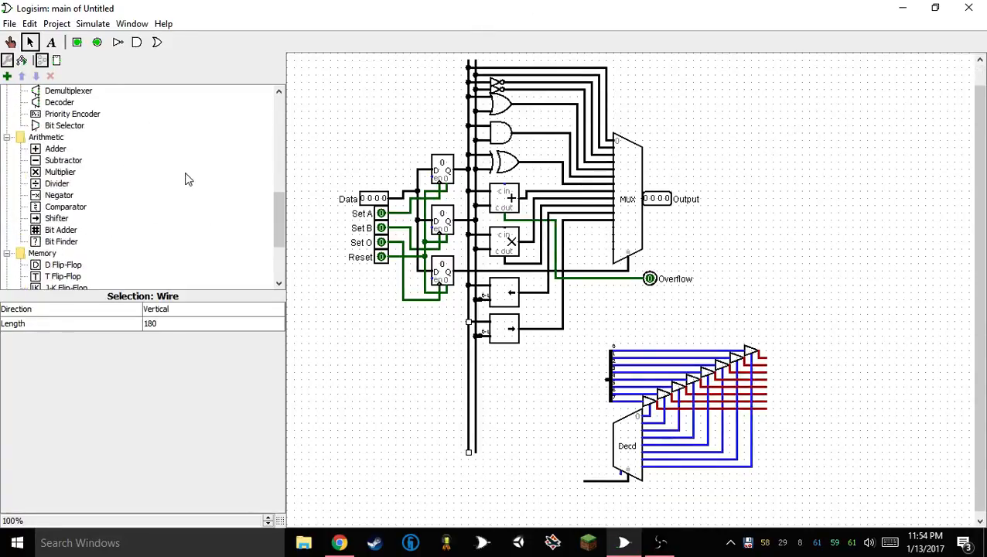
{"action": "scroll", "coordinate": [186, 184], "scroll_direction": "up", "scroll_amount": 7}
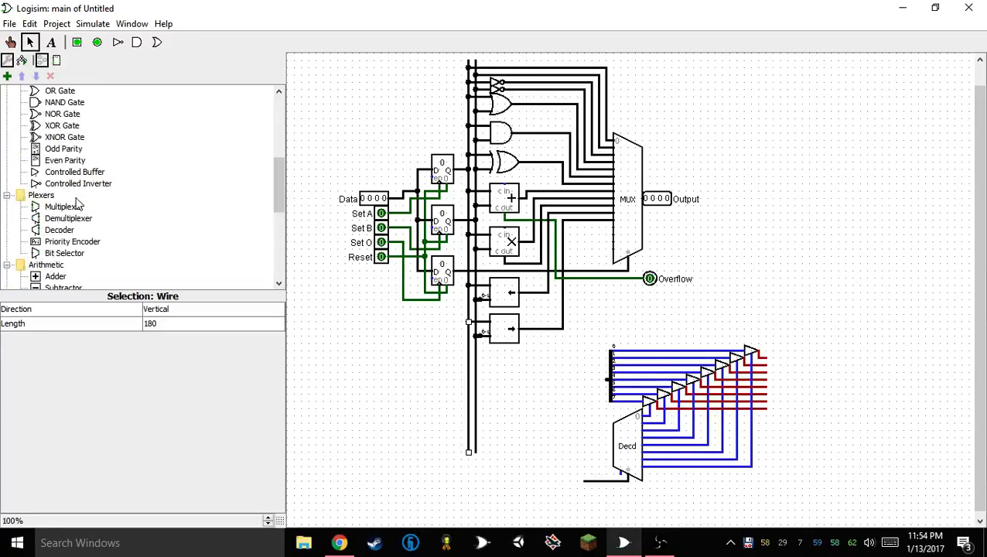
{"action": "left_click", "coordinate": [74, 172]}
{"action": "left_click", "coordinate": [403, 416]}
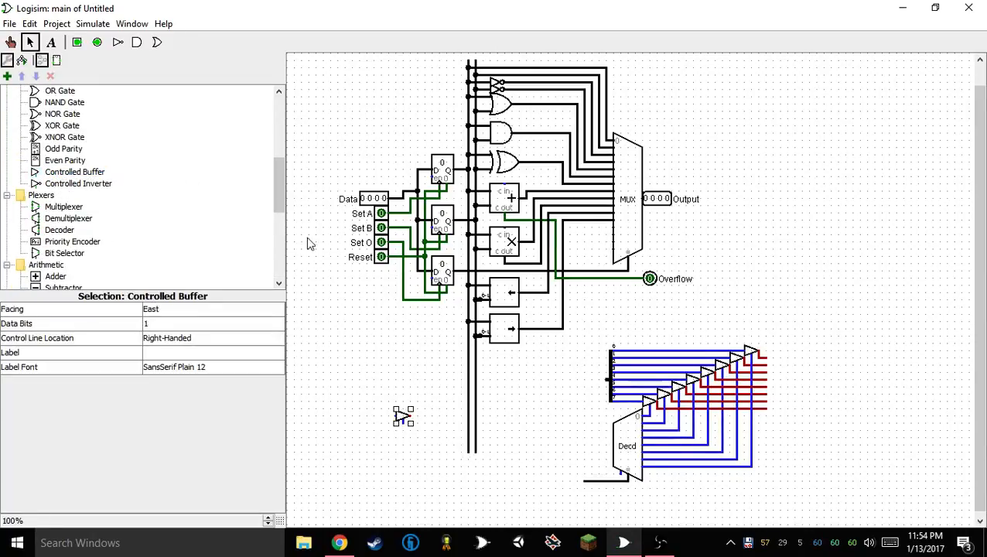
Add two one-bit input pins beside the test buffer, wired to its data input and its control input
{"action": "left_click", "coordinate": [77, 42]}
{"action": "left_click", "coordinate": [396, 420]}
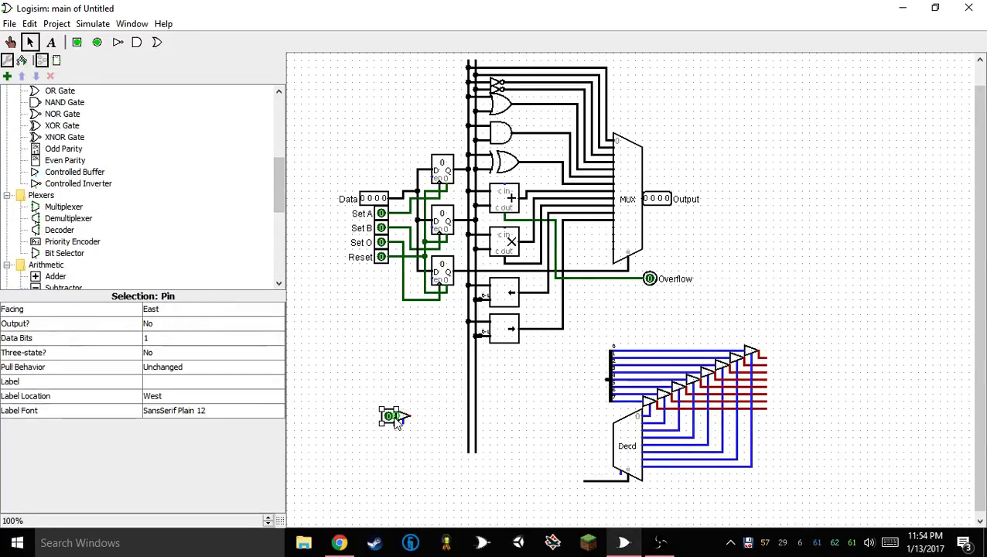
{"action": "mouse_move", "coordinate": [396, 419]}
{"action": "left_mouse_down"}
{"action": "mouse_move", "coordinate": [375, 431]}
{"action": "mouse_move", "coordinate": [382, 438]}
{"action": "mouse_move", "coordinate": [403, 423]}
{"action": "left_mouse_up"}
{"action": "key", "text": "ctrl+d"}
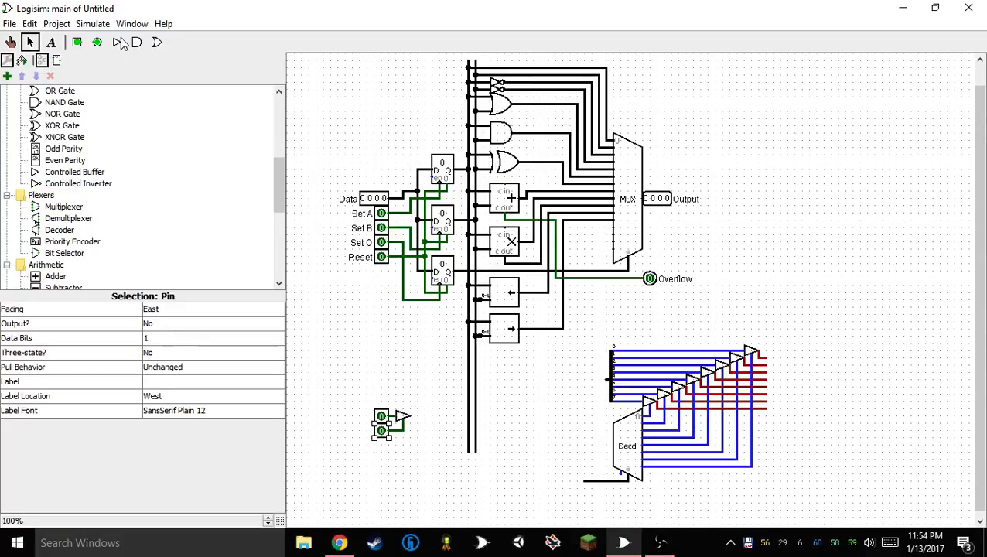
Wire an output pin to the test buffer's output and switch to the Poke tool
{"action": "left_click", "coordinate": [97, 42]}
{"action": "left_click", "coordinate": [424, 417]}
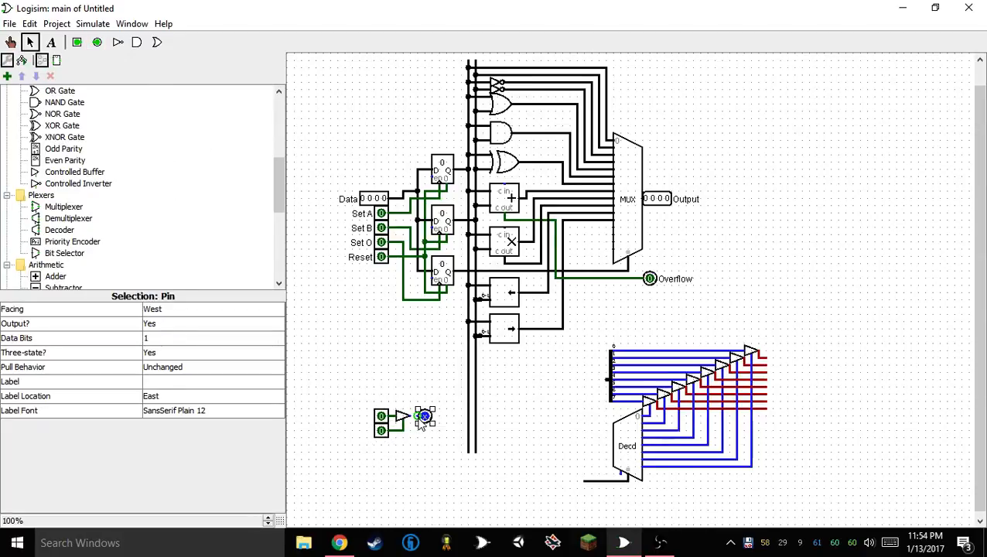
{"action": "left_click", "coordinate": [10, 42]}
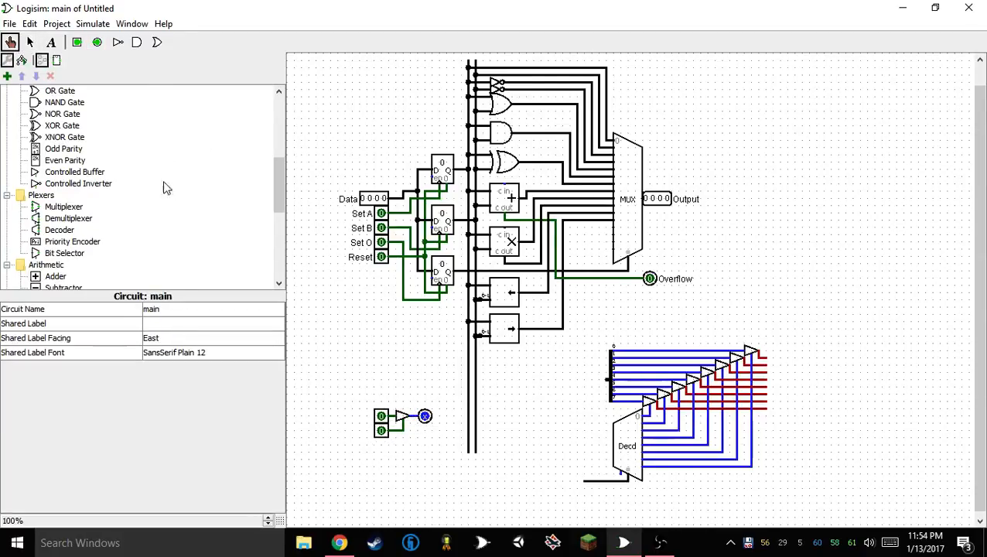
Toggle the test buffer's data and control input pins to 1 to check its output
{"action": "left_click", "coordinate": [381, 417]}
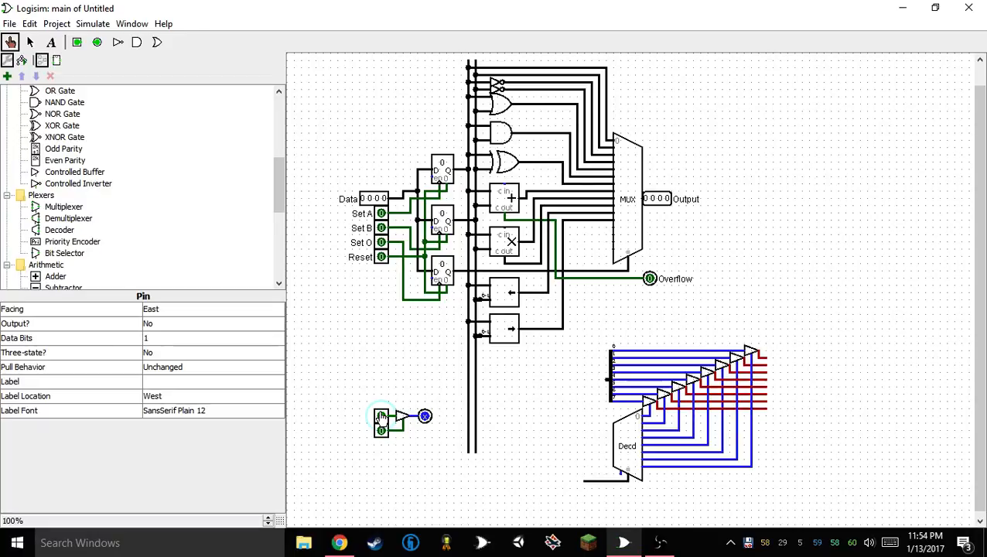
{"action": "left_click", "coordinate": [381, 431]}
{"action": "left_click", "coordinate": [381, 417]}
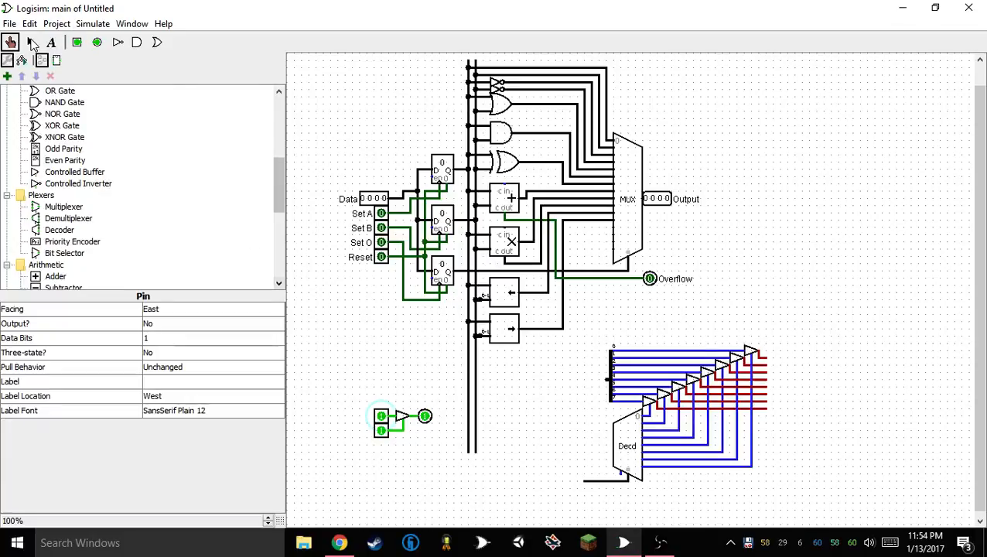
Place a P-type transistor just above the test circuit and delete the test controlled buffer
{"action": "scroll", "coordinate": [94, 201], "scroll_direction": "up", "scroll_amount": 6}
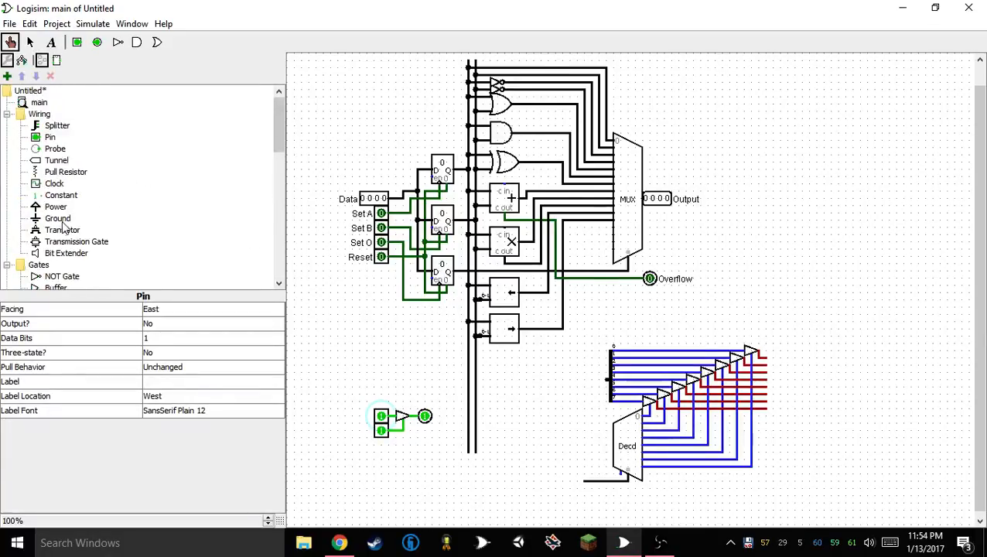
{"action": "left_click", "coordinate": [62, 229]}
{"action": "left_click", "coordinate": [440, 386]}
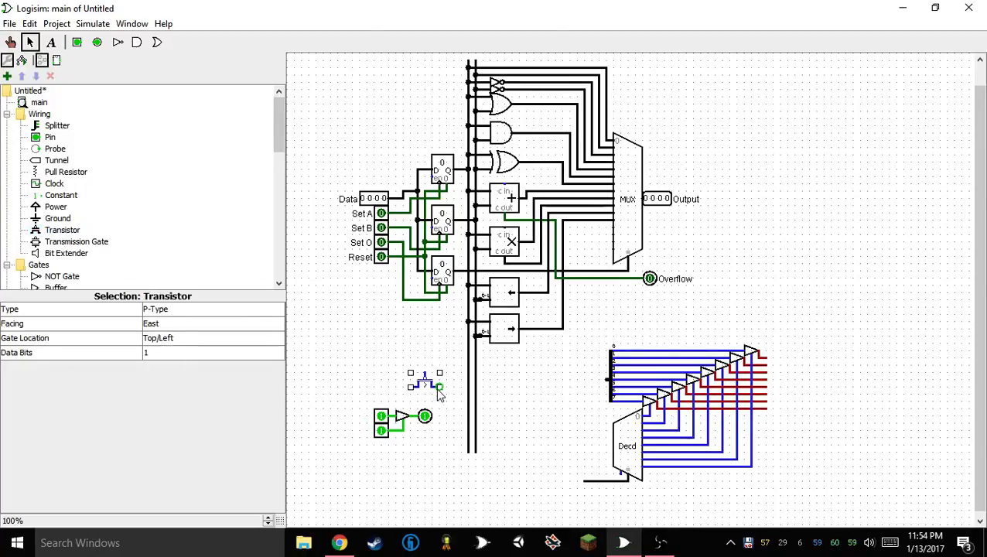
{"action": "left_click", "coordinate": [403, 417]}
{"action": "key", "text": "Delete"}
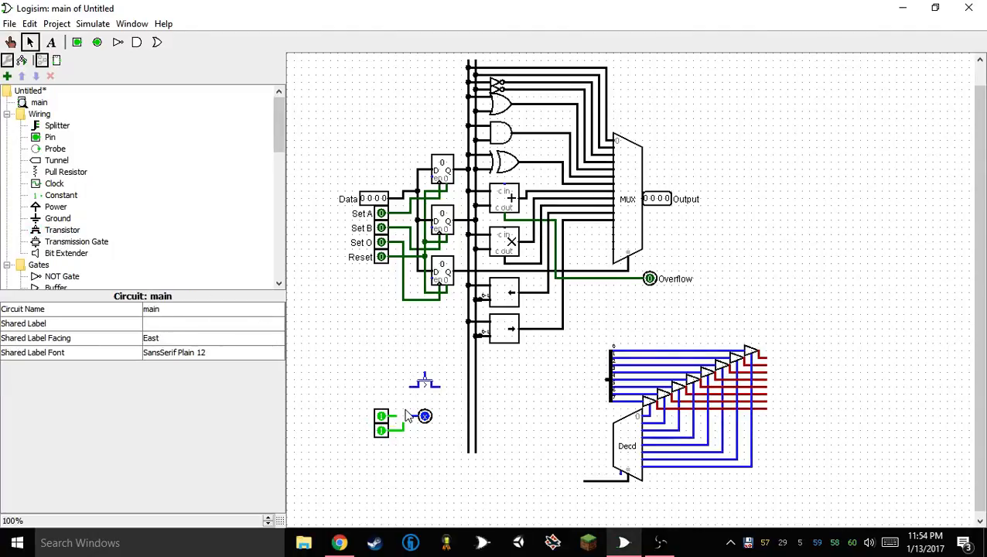
Wire the transistor's gate to the upper input pin, its source to the lower input pin, and its drain to the output pin
{"action": "left_click", "coordinate": [425, 417]}
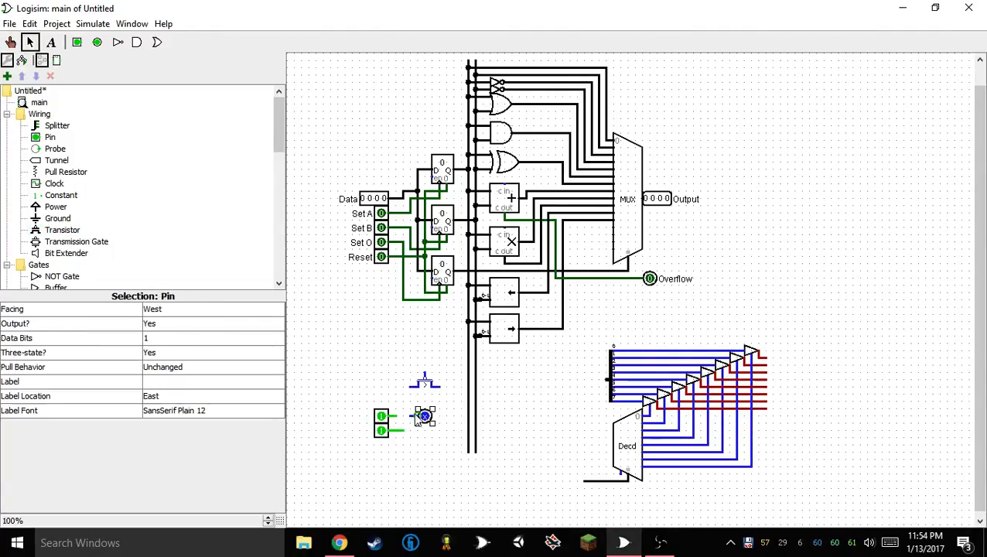
{"action": "left_click_drag", "start_coordinate": [404, 401], "coordinate": [438, 465]}
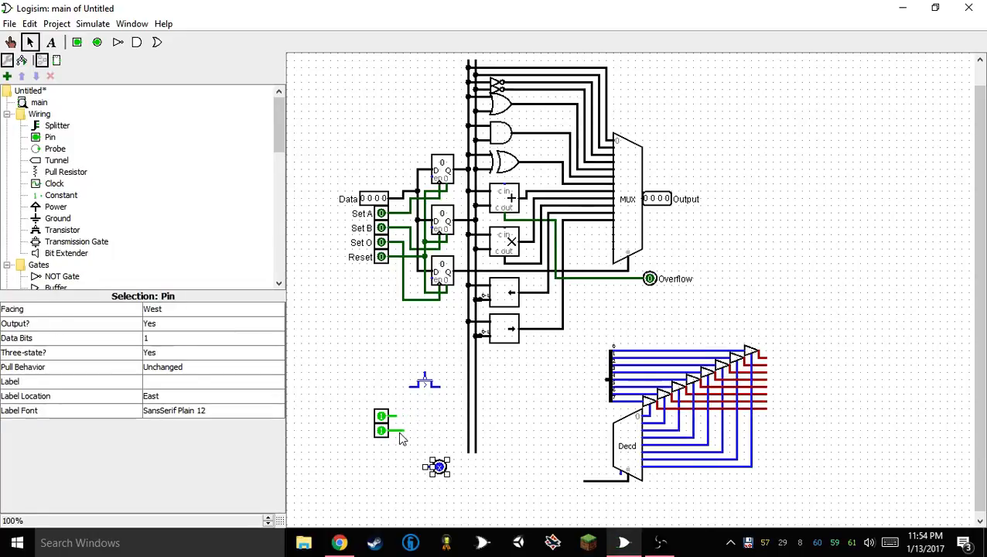
{"action": "left_click_drag", "start_coordinate": [427, 388], "coordinate": [401, 422]}
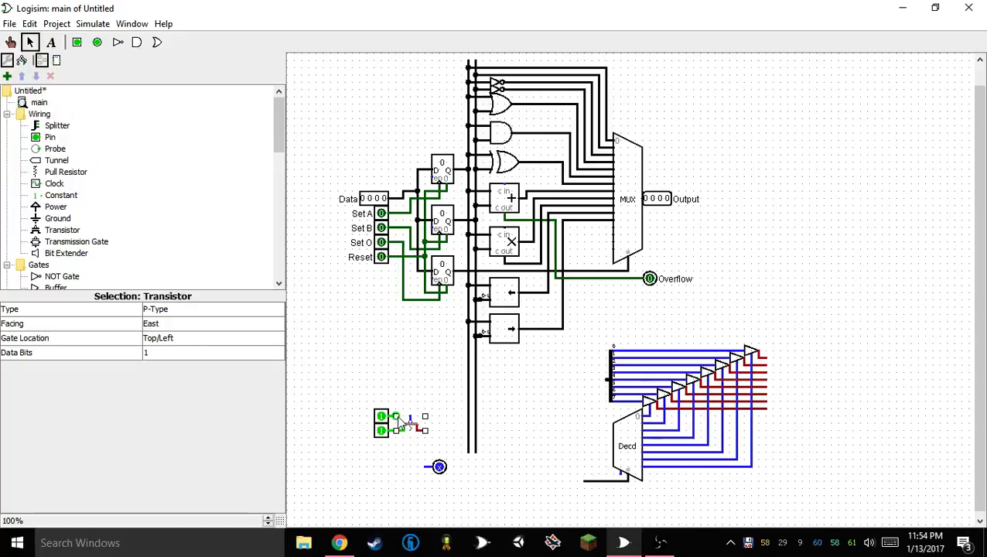
{"action": "mouse_move", "coordinate": [418, 476]}
{"action": "left_mouse_down"}
{"action": "mouse_move", "coordinate": [456, 455]}
{"action": "mouse_move", "coordinate": [439, 430]}
{"action": "left_mouse_up"}
{"action": "left_click", "coordinate": [445, 465]}
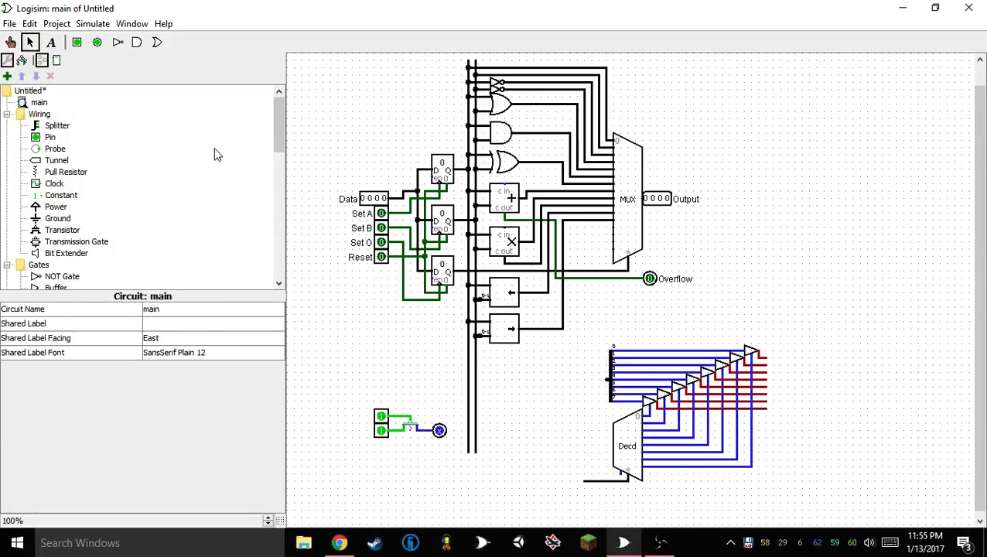
Toggle the transistor's gate and source input pins to check how the P-type transistor drives the output
{"action": "left_click", "coordinate": [10, 41]}
{"action": "left_click", "coordinate": [381, 423]}
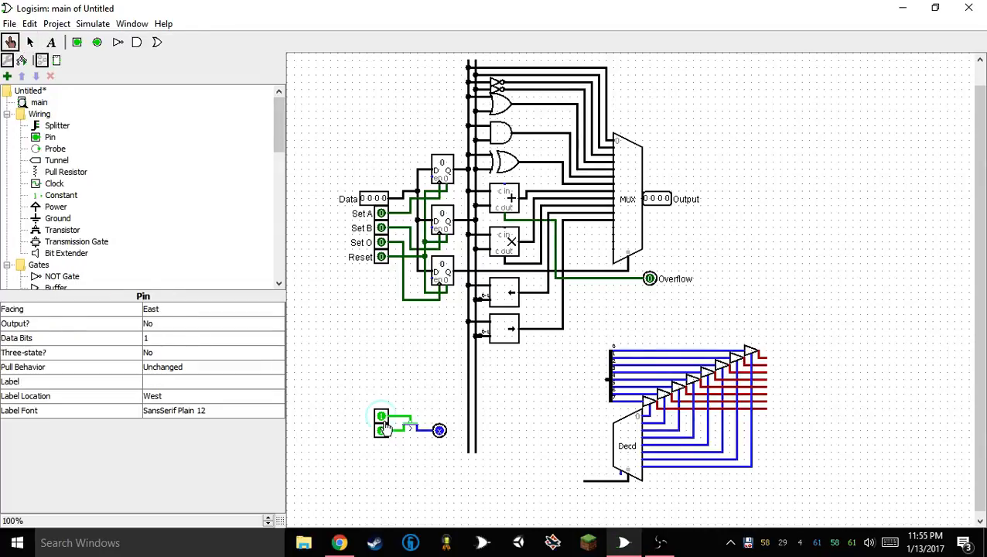
{"action": "left_click", "coordinate": [382, 431]}
{"action": "left_click", "coordinate": [383, 432]}
{"action": "left_click", "coordinate": [382, 430]}
{"action": "left_click", "coordinate": [381, 430]}
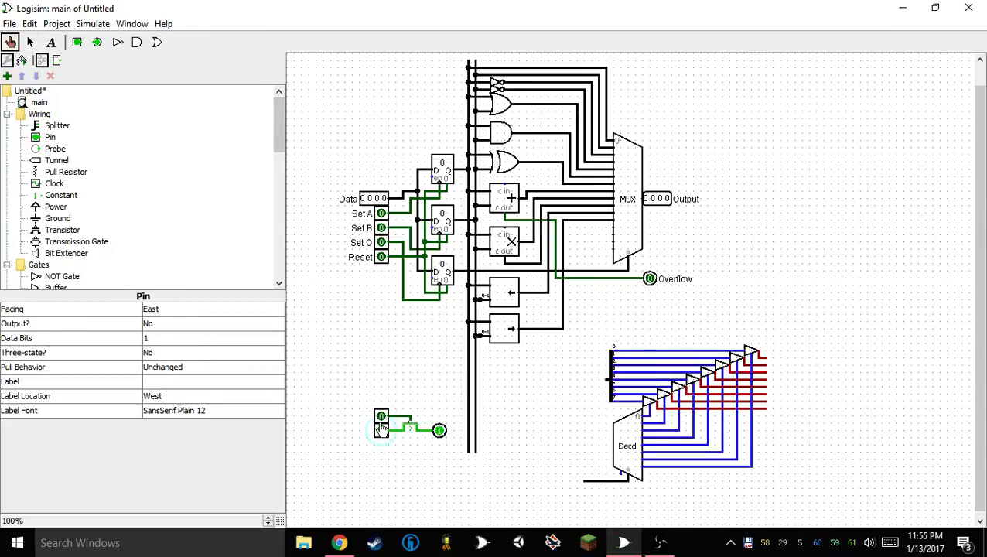
{"action": "left_click", "coordinate": [381, 430]}
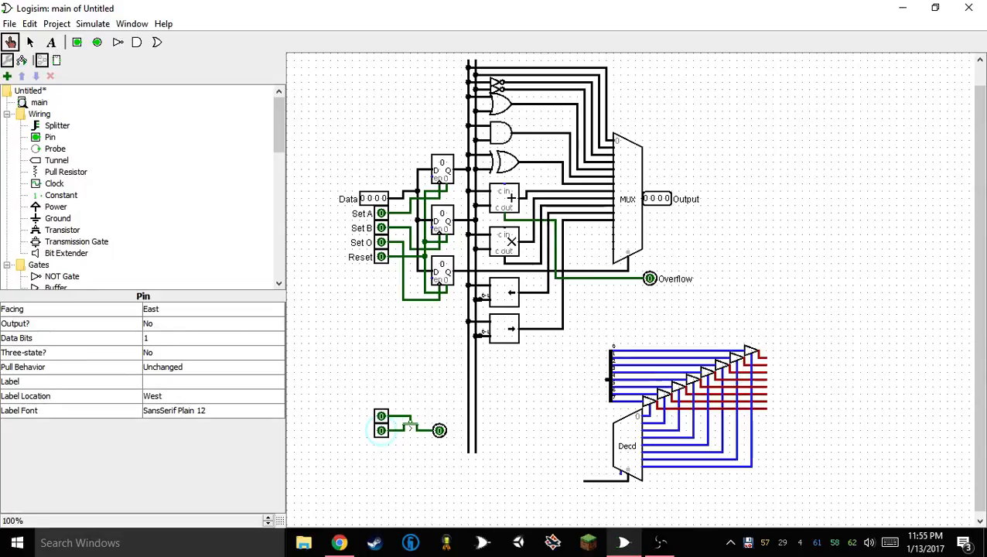
Set the test transistor's type to N-Type and return to the Poke tool
{"action": "left_click", "coordinate": [30, 42]}
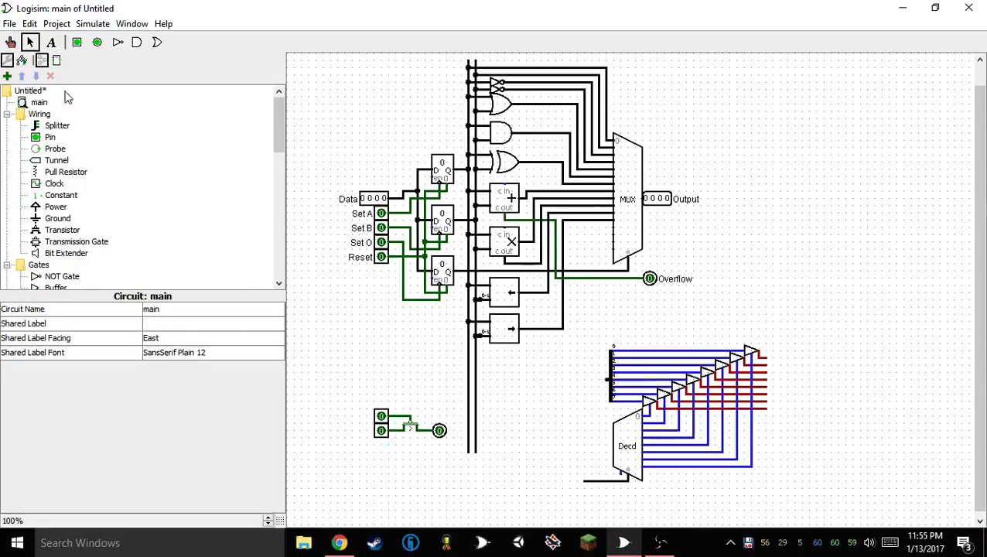
{"action": "left_click", "coordinate": [411, 426]}
{"action": "left_click", "coordinate": [186, 311]}
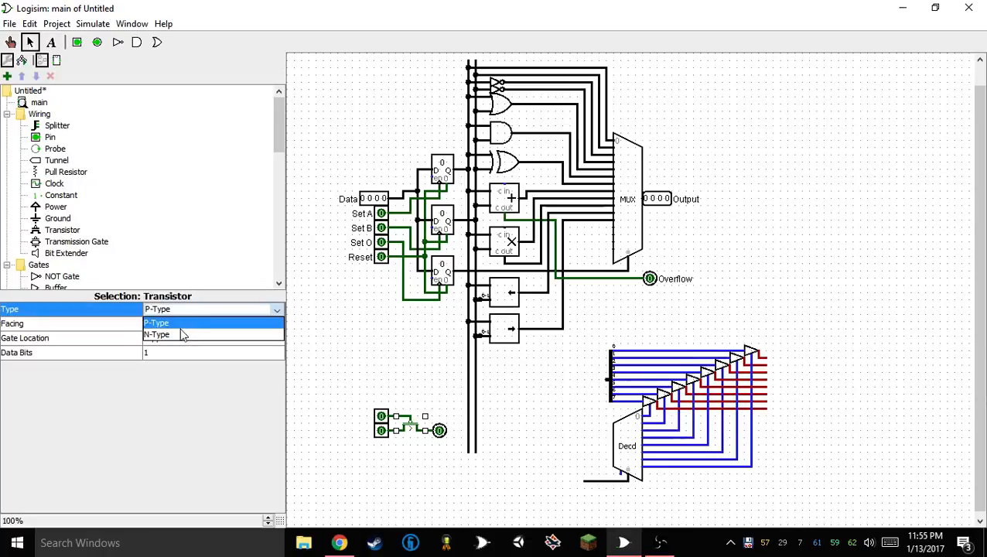
{"action": "left_click", "coordinate": [185, 339]}
{"action": "left_click", "coordinate": [401, 468]}
{"action": "left_click", "coordinate": [12, 42]}
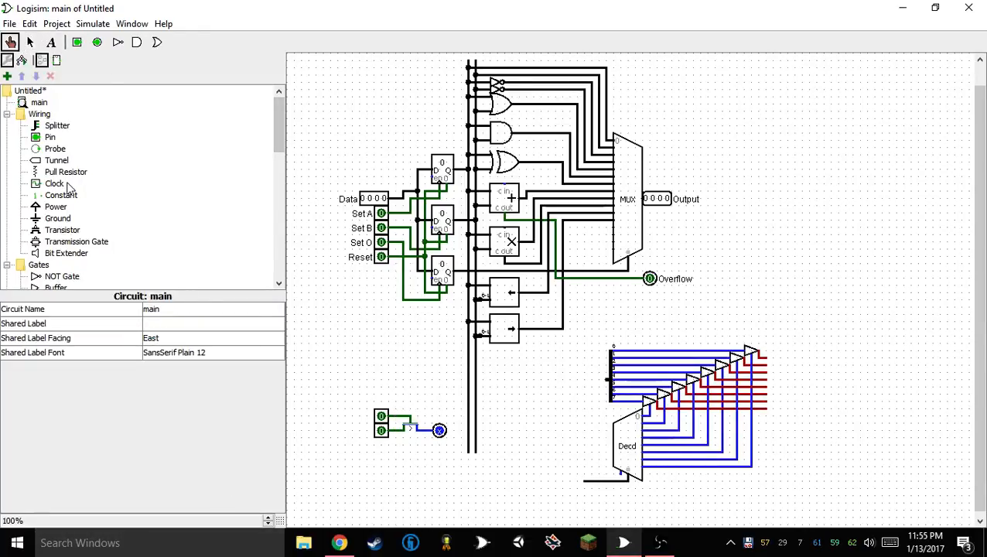
Place a one-bit controlled buffer directly below the transistor and attach a duplicate of the output pin to its output
{"action": "scroll", "coordinate": [70, 209], "scroll_direction": "down", "scroll_amount": 8}
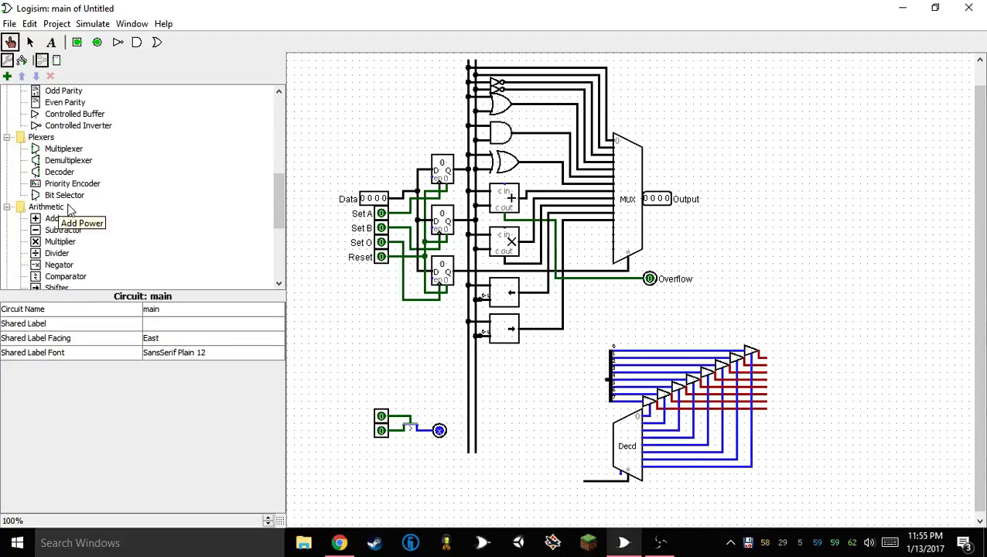
{"action": "scroll", "coordinate": [70, 209], "scroll_direction": "down", "scroll_amount": 5}
{"action": "scroll", "coordinate": [72, 210], "scroll_direction": "up", "scroll_amount": 3}
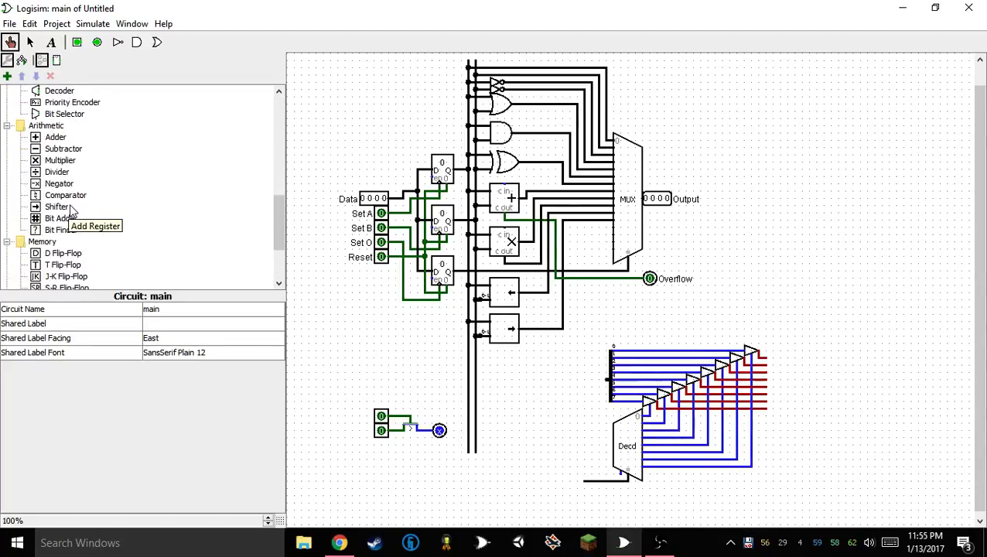
{"action": "scroll", "coordinate": [69, 210], "scroll_direction": "up", "scroll_amount": 7}
{"action": "scroll", "coordinate": [70, 233], "scroll_direction": "down", "scroll_amount": 2}
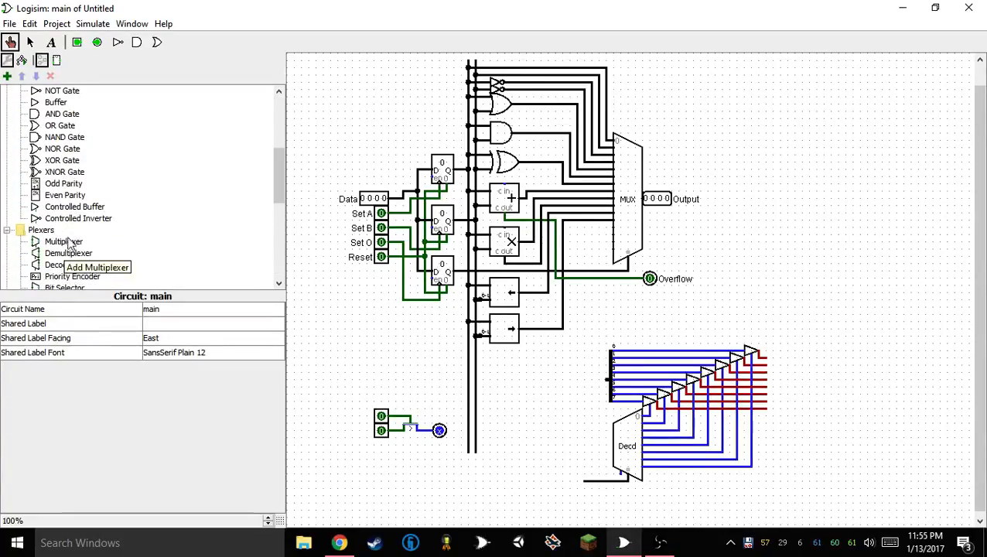
{"action": "left_click", "coordinate": [77, 206]}
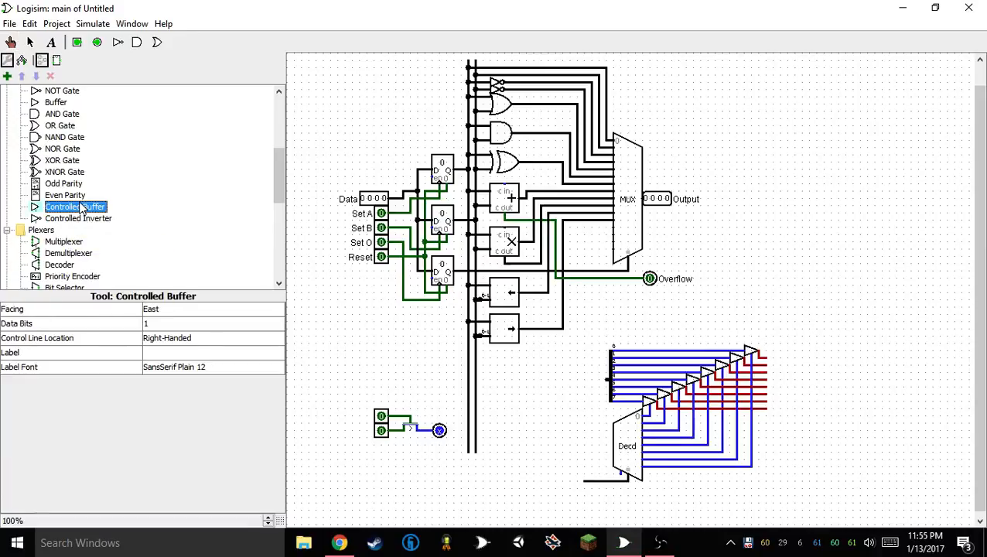
{"action": "left_click", "coordinate": [414, 446]}
{"action": "left_click", "coordinate": [438, 431]}
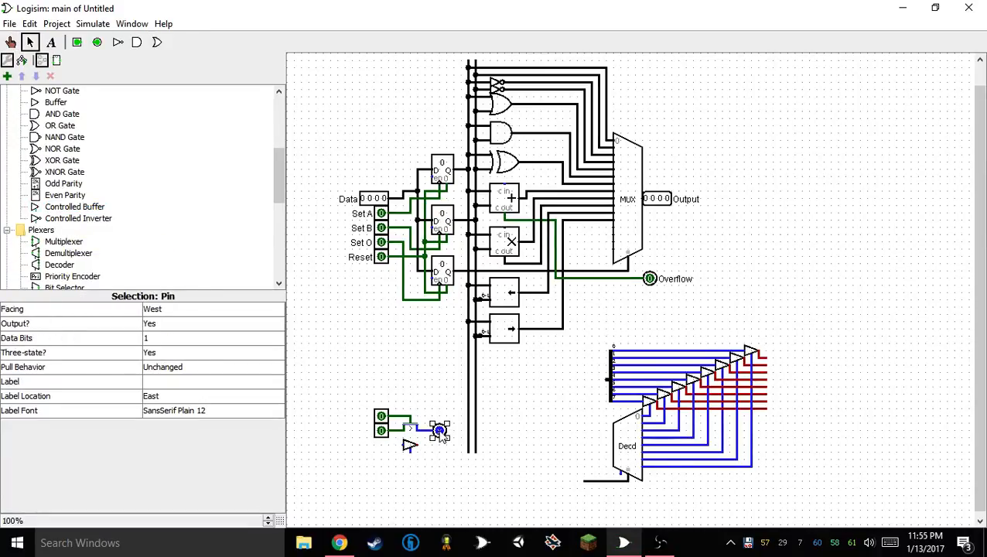
{"action": "key", "text": "ctrl+d"}
{"action": "left_click_drag", "start_coordinate": [445, 439], "coordinate": [438, 447]}
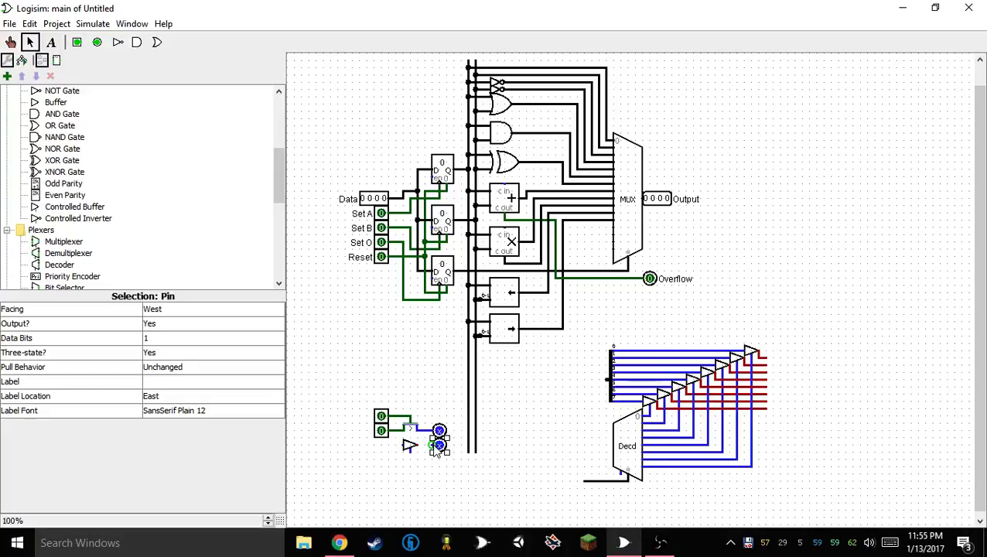
Move the two test input pins farther from the transistor and branch their wires to the buffer's data and control inputs
{"action": "left_click_drag", "start_coordinate": [402, 389], "coordinate": [355, 457]}
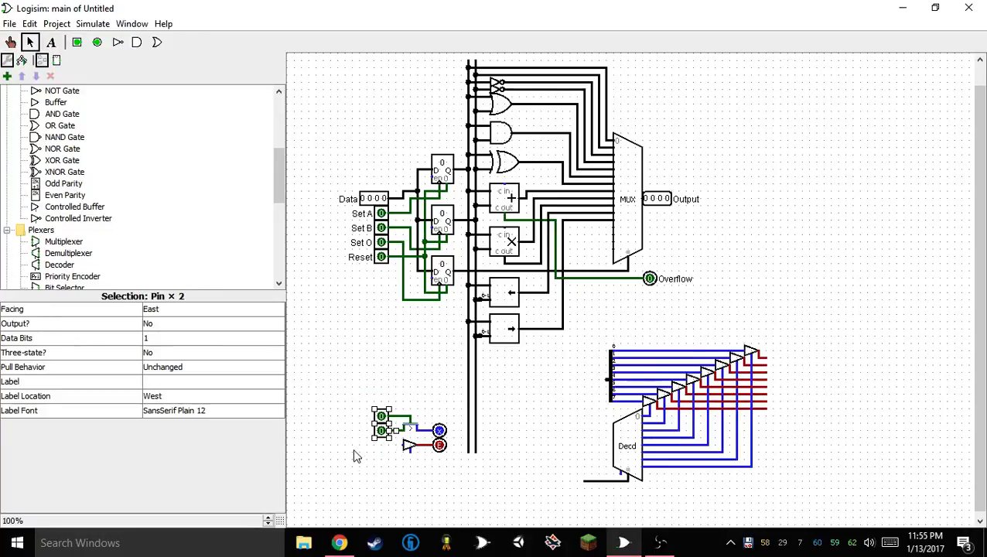
{"action": "left_click_drag", "start_coordinate": [380, 423], "coordinate": [367, 423]}
{"action": "left_click", "coordinate": [384, 472]}
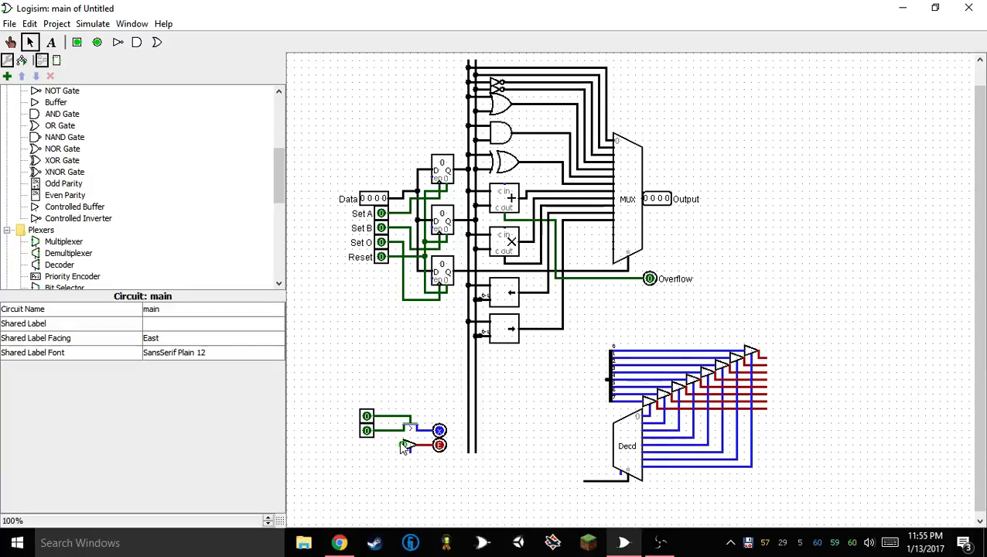
{"action": "mouse_move", "coordinate": [403, 448]}
{"action": "left_mouse_down"}
{"action": "mouse_move", "coordinate": [396, 439]}
{"action": "mouse_move", "coordinate": [412, 458]}
{"action": "mouse_move", "coordinate": [408, 451]}
{"action": "left_mouse_up"}
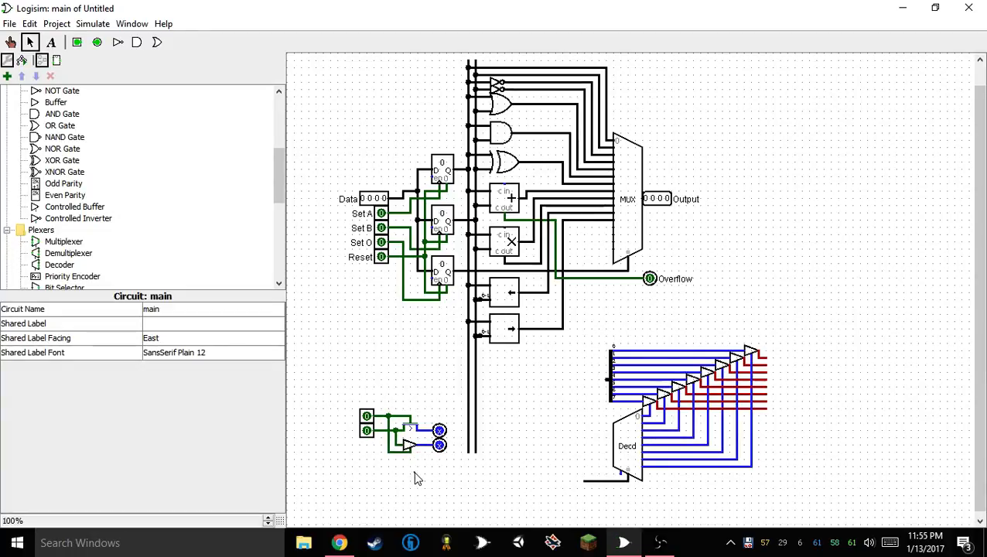
Toggle the shared control and data pins to compare the outputs of the N-type transistor and the controlled buffer
{"action": "left_click", "coordinate": [11, 41]}
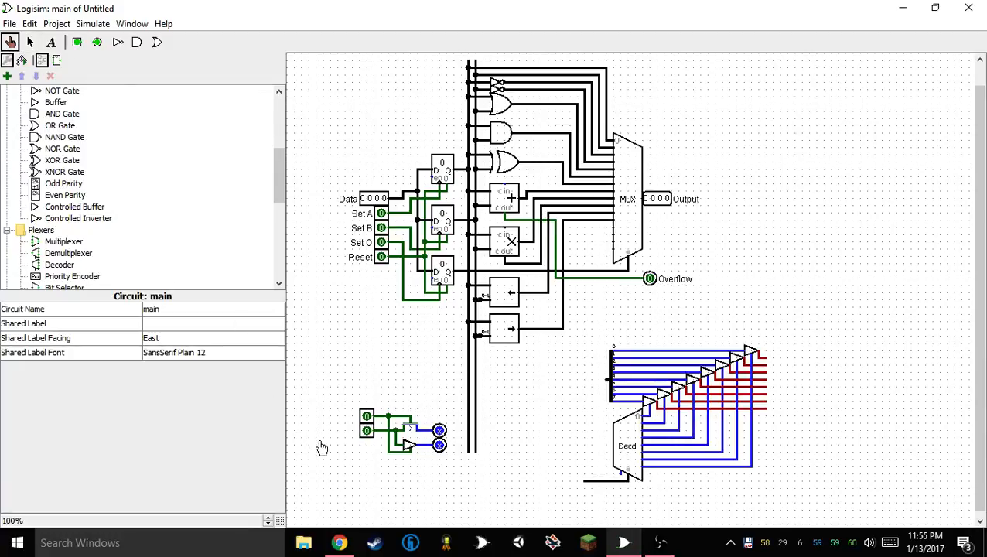
{"action": "left_click", "coordinate": [365, 418]}
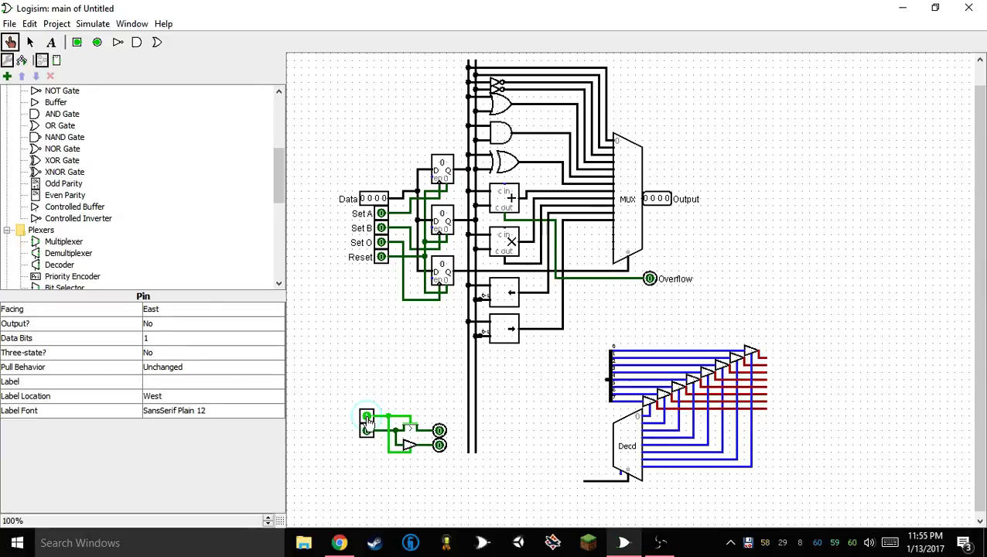
{"action": "left_click", "coordinate": [367, 419]}
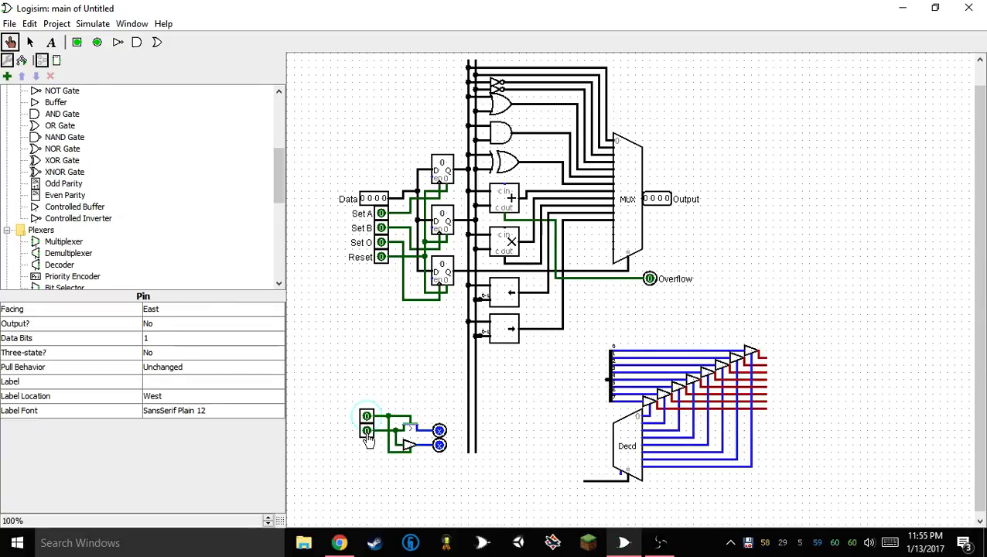
{"action": "left_click", "coordinate": [367, 431]}
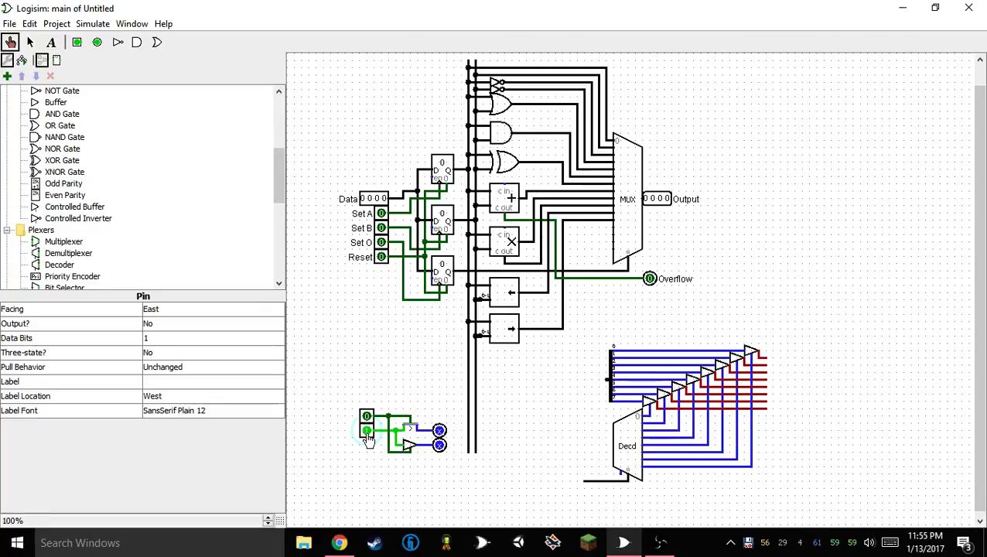
{"action": "left_click", "coordinate": [367, 431]}
{"action": "left_click", "coordinate": [366, 418]}
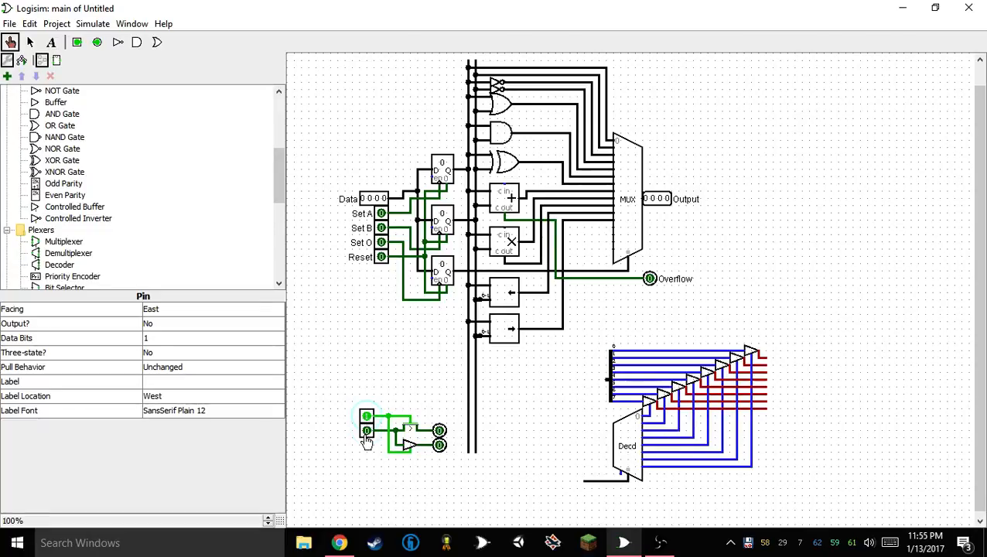
{"action": "left_click", "coordinate": [367, 431]}
{"action": "left_click", "coordinate": [367, 431]}
{"action": "double_click", "coordinate": [367, 431]}
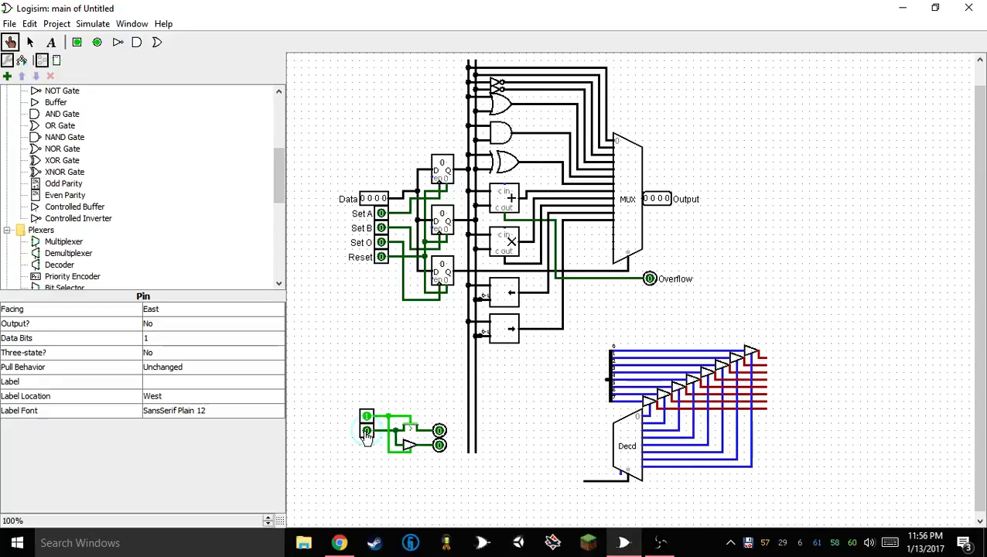
{"action": "left_click", "coordinate": [367, 431]}
{"action": "left_click", "coordinate": [367, 431]}
Delete the whole transistor and buffer test circuit below the registers
{"action": "left_click", "coordinate": [30, 42]}
{"action": "left_click_drag", "start_coordinate": [444, 403], "coordinate": [452, 473]}
{"action": "key", "text": "Delete"}
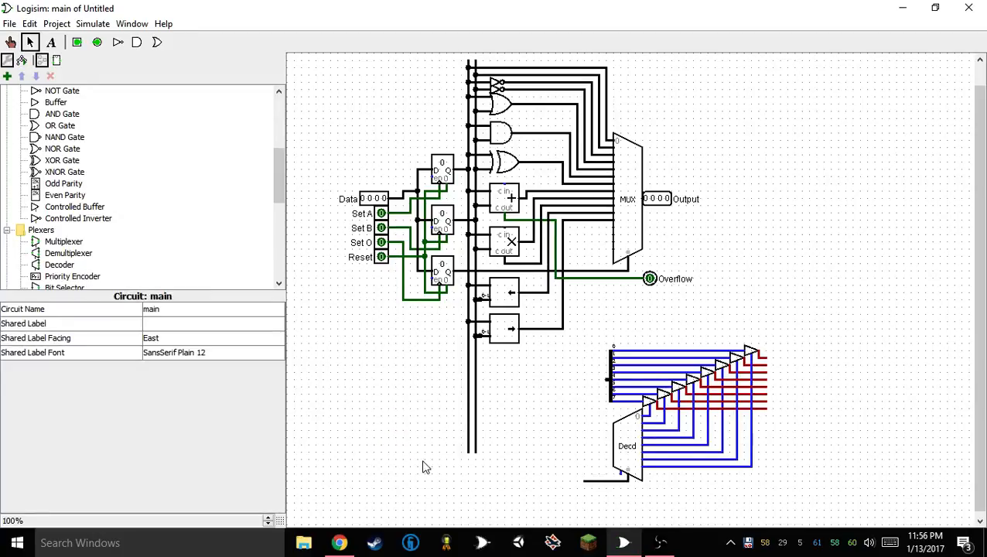
Place a single one-bit P-type transistor in the cleared area below the registers
{"action": "scroll", "coordinate": [97, 213], "scroll_direction": "up", "scroll_amount": 5}
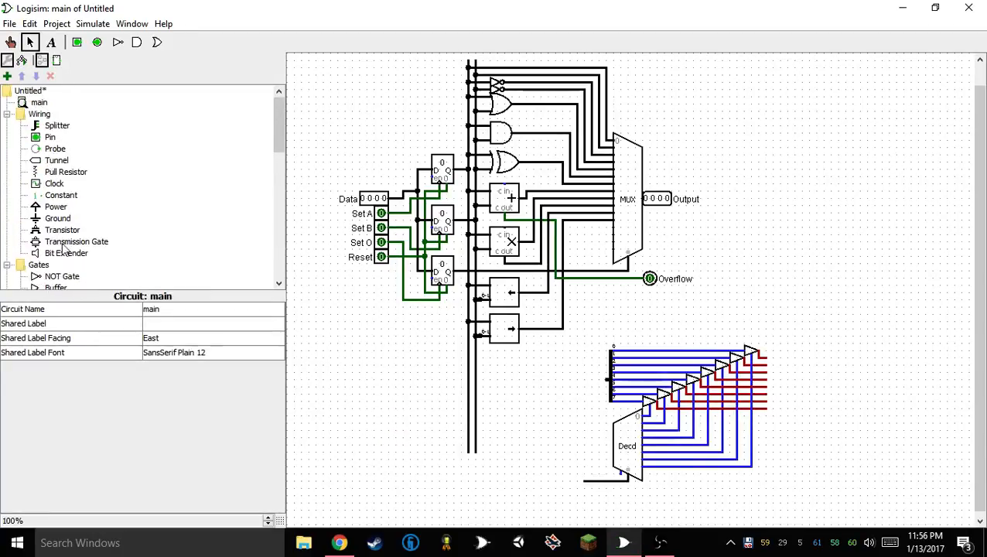
{"action": "left_click", "coordinate": [62, 230]}
{"action": "left_click", "coordinate": [409, 396]}
{"action": "scroll", "coordinate": [248, 217], "scroll_direction": "down", "scroll_amount": 5}
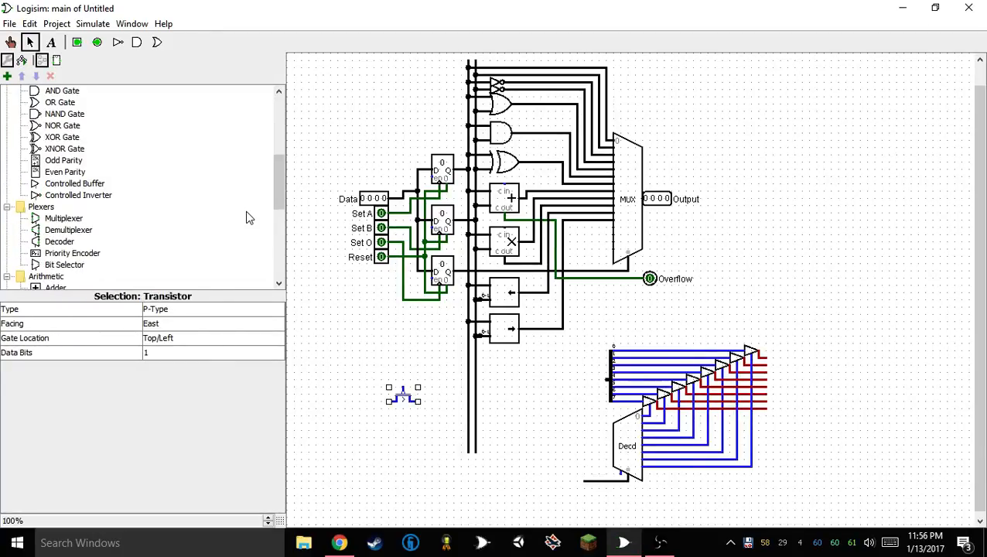
{"action": "scroll", "coordinate": [114, 242], "scroll_direction": "up", "scroll_amount": 3}
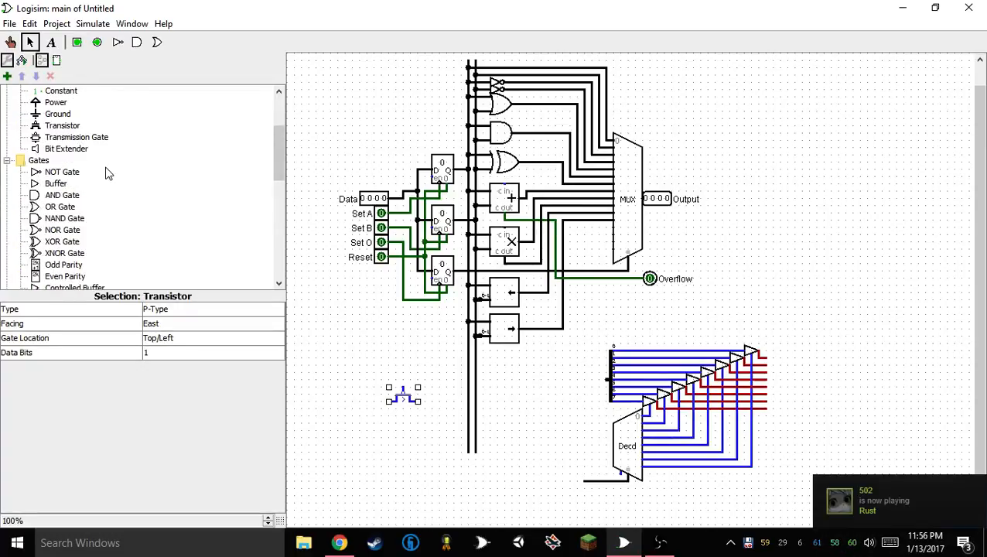
{"action": "scroll", "coordinate": [108, 172], "scroll_direction": "down", "scroll_amount": 5}
{"action": "scroll", "coordinate": [95, 184], "scroll_direction": "up", "scroll_amount": 3}
{"action": "scroll", "coordinate": [94, 185], "scroll_direction": "down", "scroll_amount": 7}
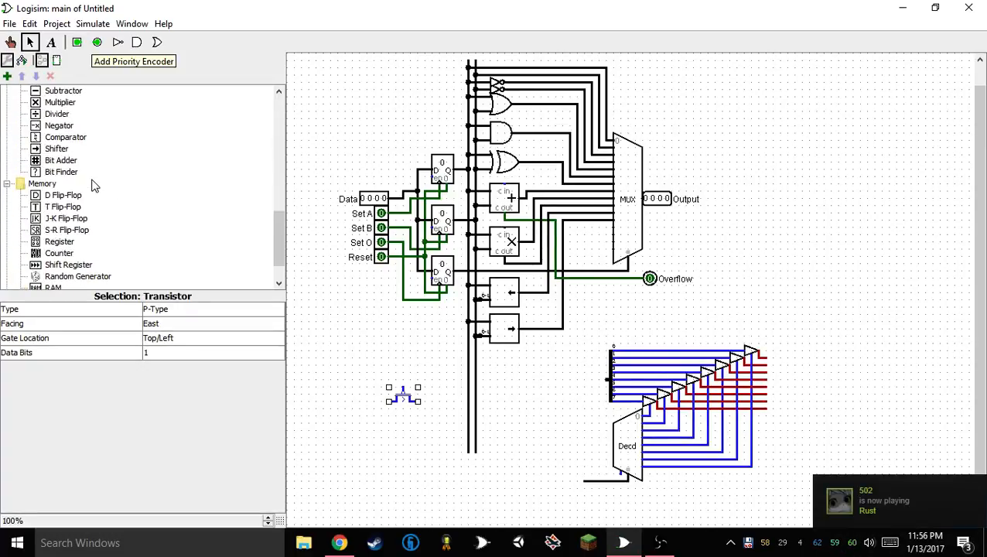
Attach a one-bit output pin to the P-type transistor's output and one-bit input pins to its source and gate
{"action": "scroll", "coordinate": [96, 167], "scroll_direction": "up", "scroll_amount": 6}
{"action": "left_click", "coordinate": [97, 42]}
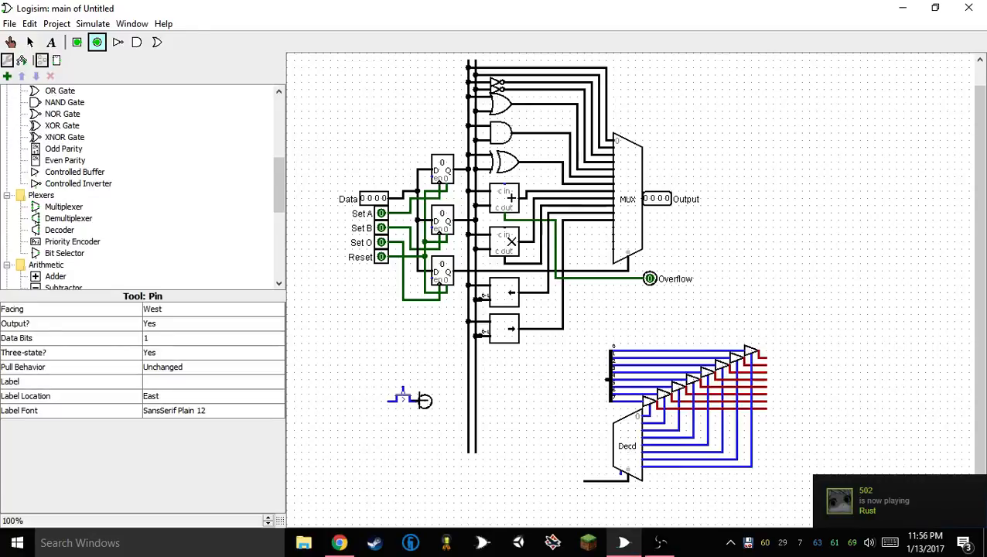
{"action": "left_click", "coordinate": [425, 401]}
{"action": "left_click", "coordinate": [77, 42]}
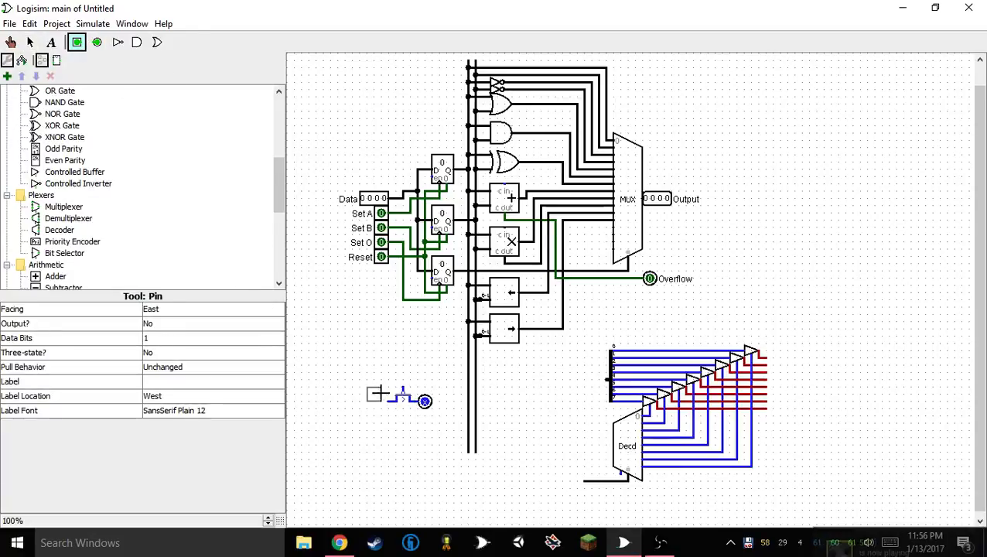
{"action": "left_click", "coordinate": [384, 402]}
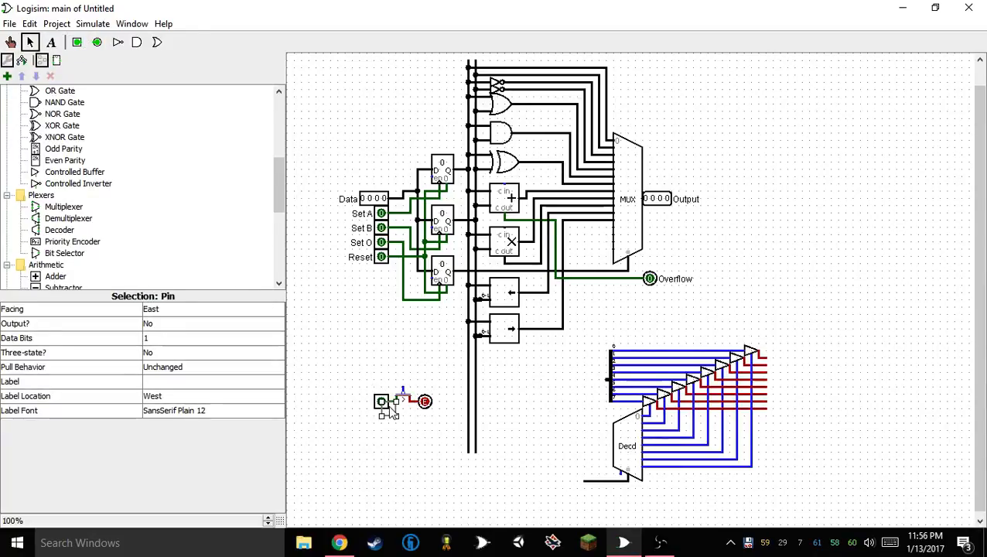
{"action": "left_click", "coordinate": [384, 386]}
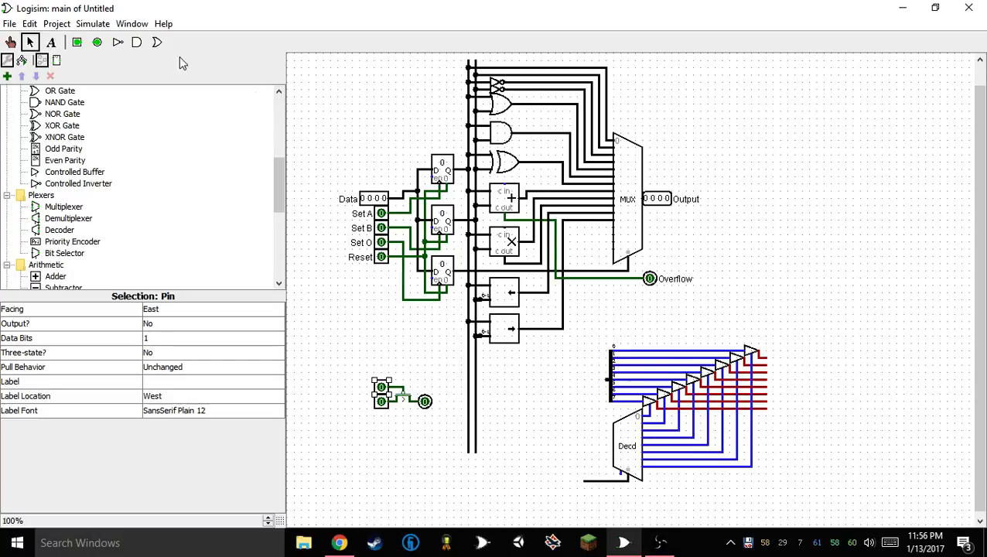
Toggle the gate and source input pins to examine how the P-type transistor's output responds
{"action": "key", "text": "ctrl+1"}
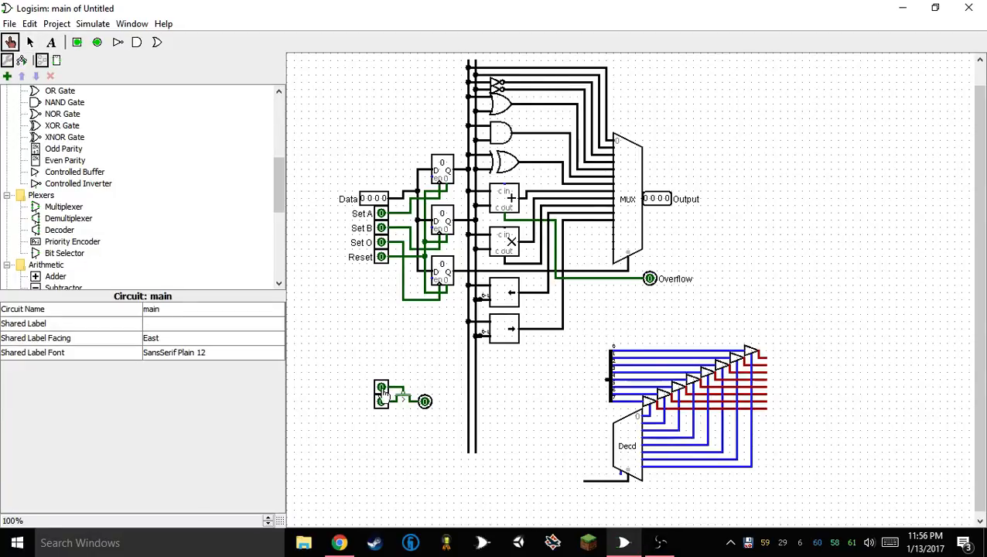
{"action": "left_click", "coordinate": [383, 391]}
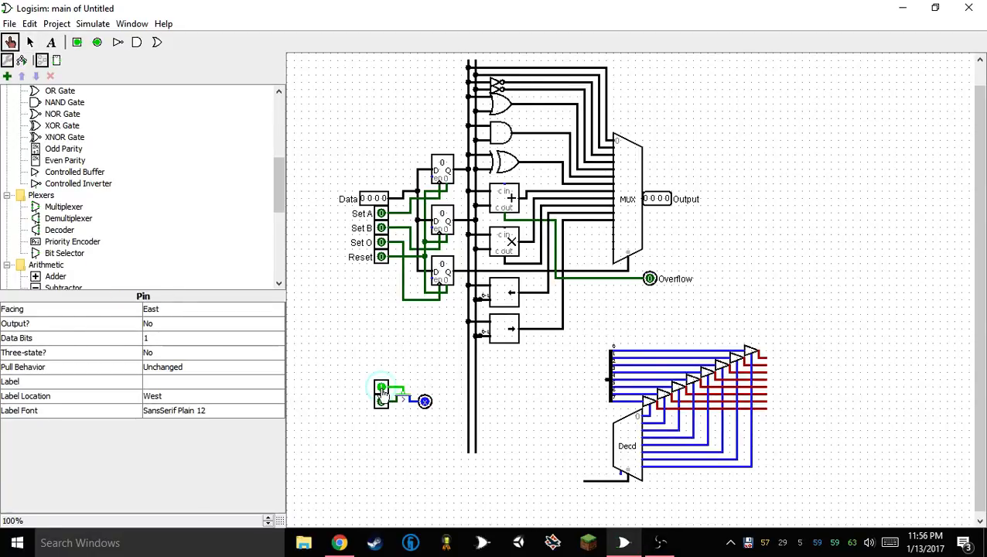
{"action": "left_click", "coordinate": [382, 389]}
{"action": "left_click", "coordinate": [381, 402]}
{"action": "left_click", "coordinate": [381, 389]}
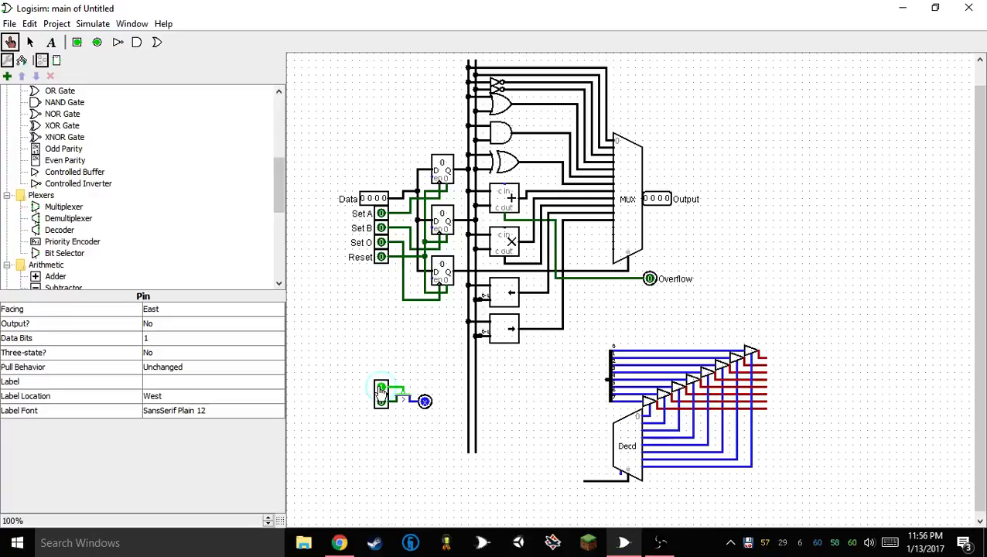
{"action": "left_click", "coordinate": [381, 390]}
{"action": "left_click", "coordinate": [381, 392]}
Place a second transistor below the first and switch its type to N-Type and back to P-Type
{"action": "scroll", "coordinate": [68, 195], "scroll_direction": "up", "scroll_amount": 4}
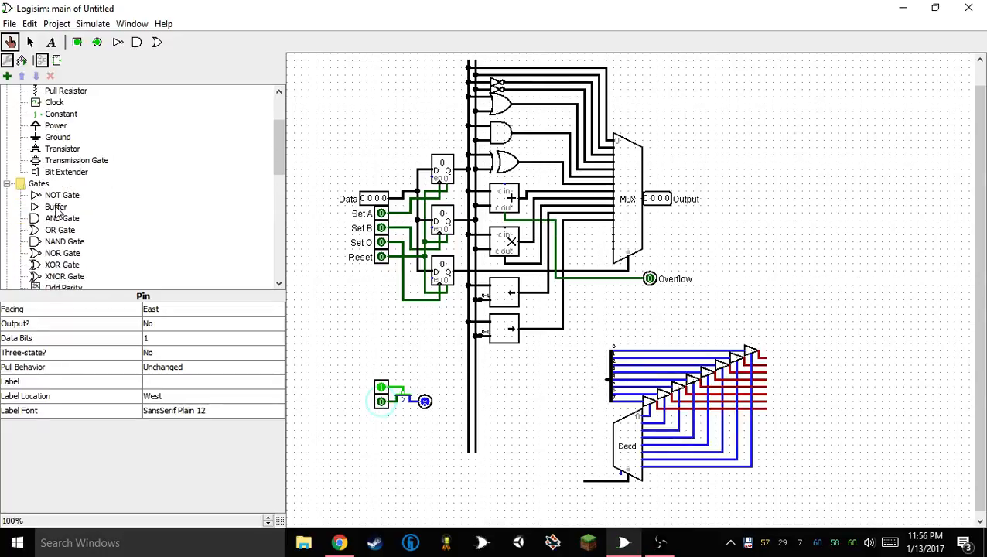
{"action": "left_click", "coordinate": [62, 148]}
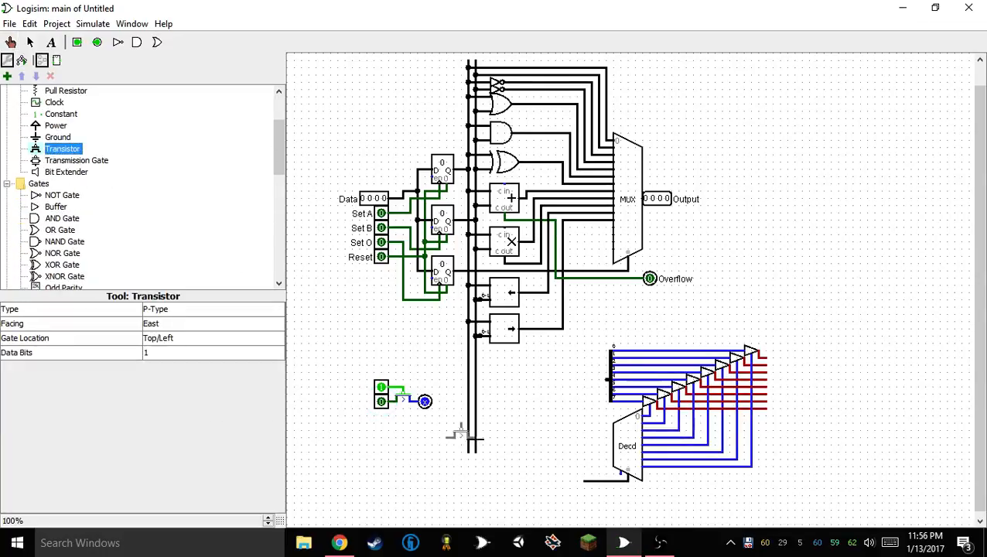
{"action": "left_click", "coordinate": [417, 426]}
{"action": "left_click", "coordinate": [163, 313]}
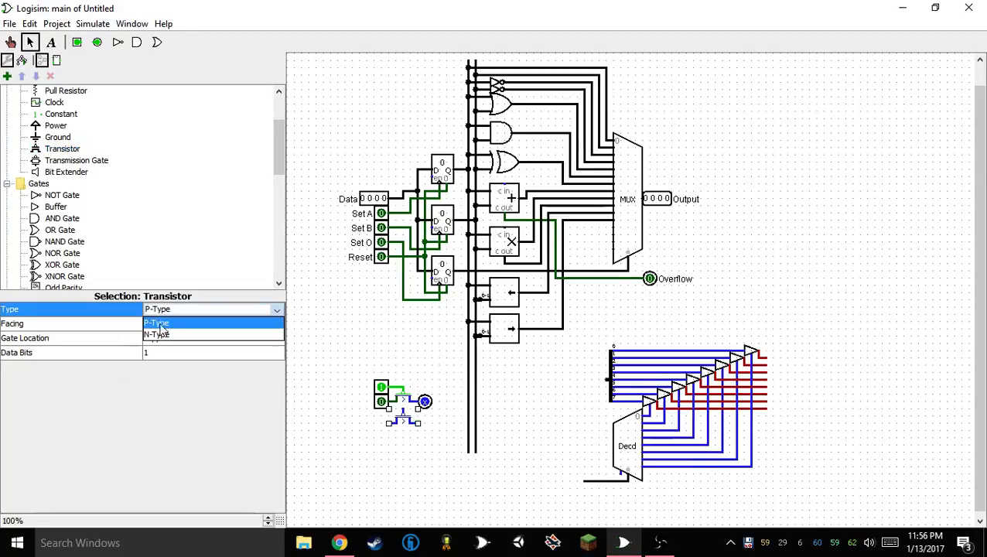
{"action": "left_click", "coordinate": [163, 338]}
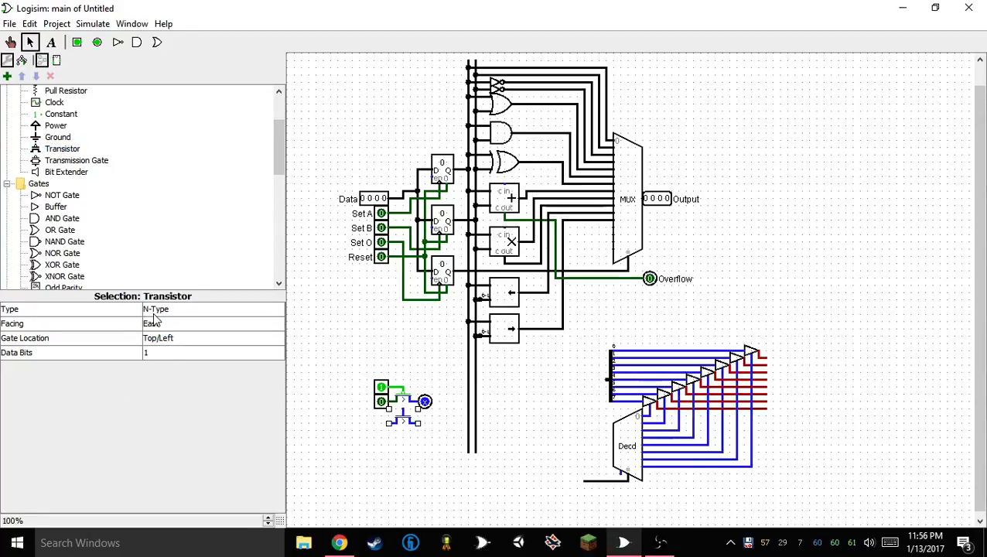
{"action": "left_click", "coordinate": [155, 312]}
{"action": "left_click", "coordinate": [172, 338]}
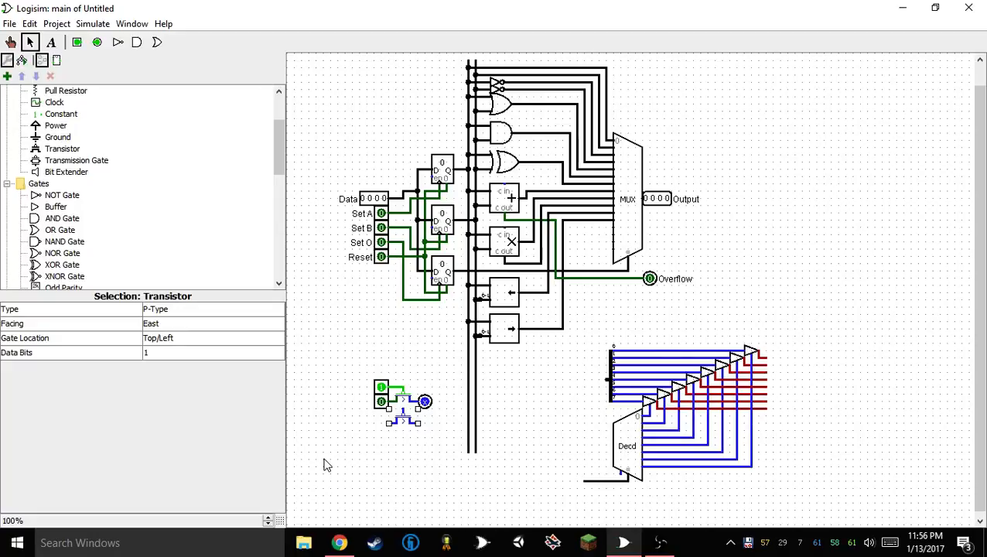
Delete the second transistor and the remaining transistor test circuit with its pins below the registers
{"action": "key", "text": "Delete"}
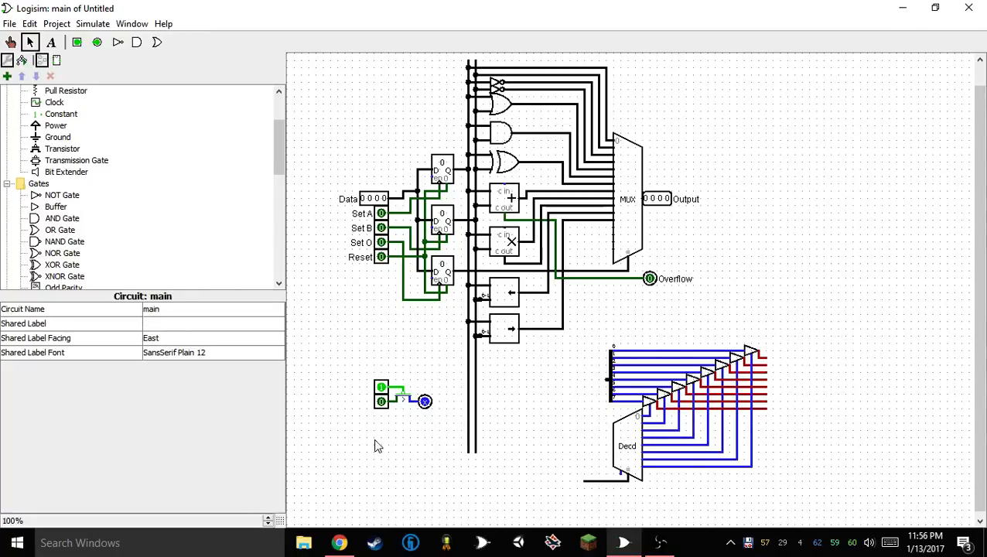
{"action": "left_click_drag", "start_coordinate": [316, 431], "coordinate": [449, 355]}
{"action": "key", "text": "Delete"}
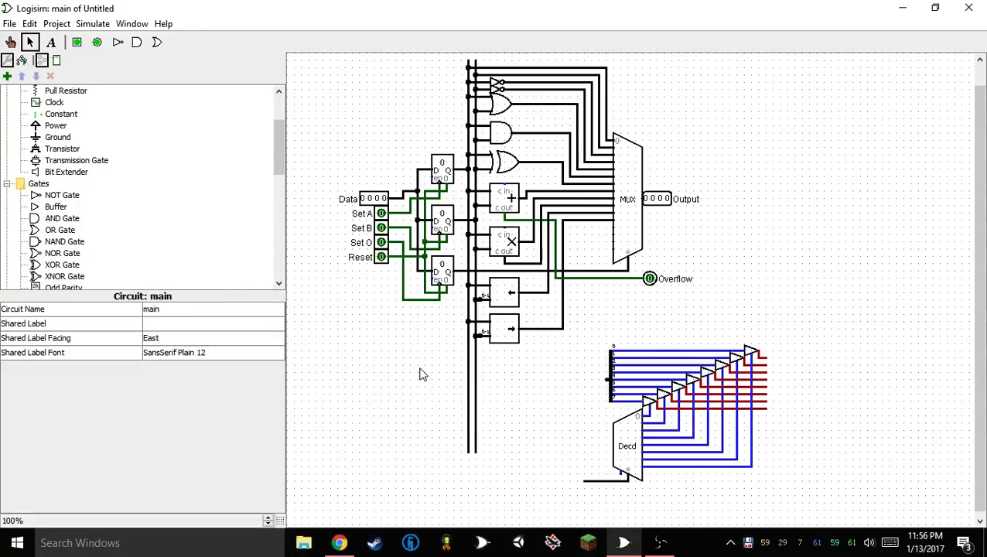
Extend the wire feeding the buffer bank's splitter and attach an input pin with 8 data bits to it
{"action": "scroll", "coordinate": [565, 480], "scroll_direction": "up", "scroll_amount": 1}
{"action": "scroll", "coordinate": [600, 444], "scroll_direction": "down", "scroll_amount": 2}
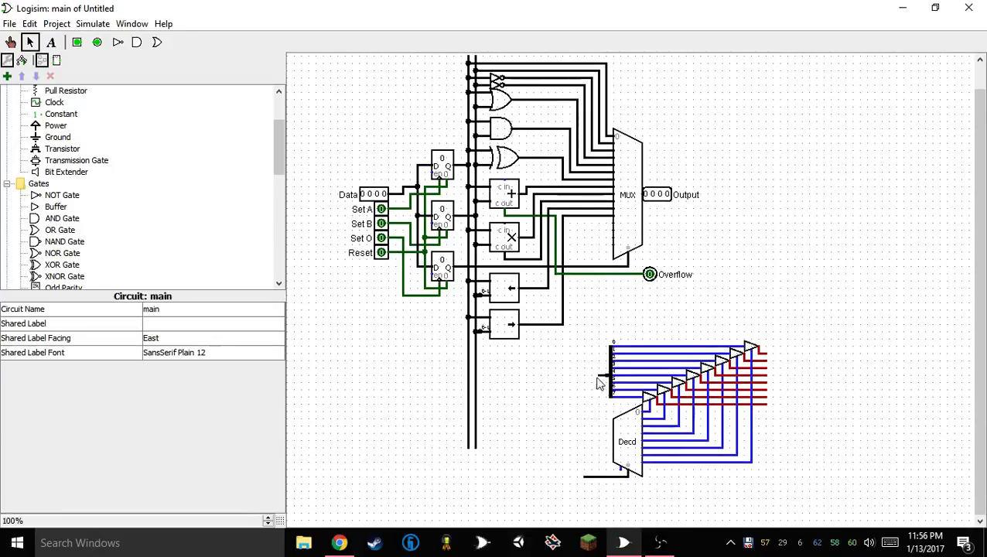
{"action": "left_click_drag", "start_coordinate": [600, 383], "coordinate": [577, 377]}
{"action": "left_click", "coordinate": [77, 42]}
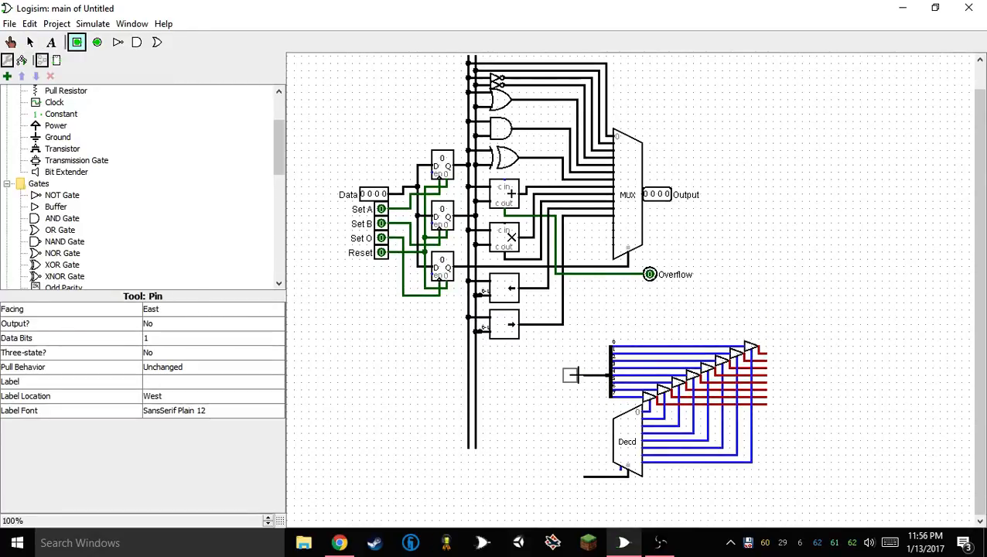
{"action": "left_click", "coordinate": [570, 375]}
{"action": "left_click_drag", "start_coordinate": [570, 375], "coordinate": [576, 376]}
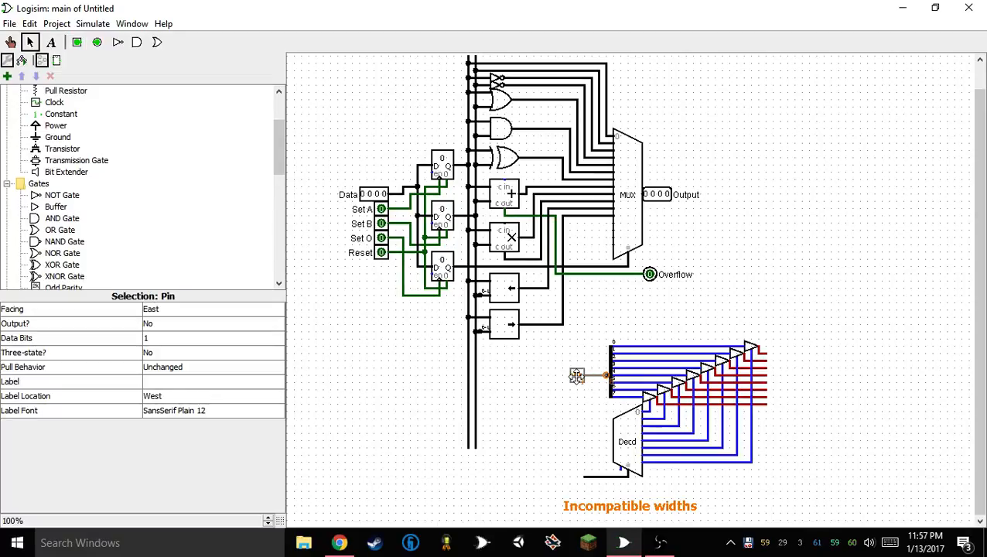
{"action": "left_click", "coordinate": [112, 338]}
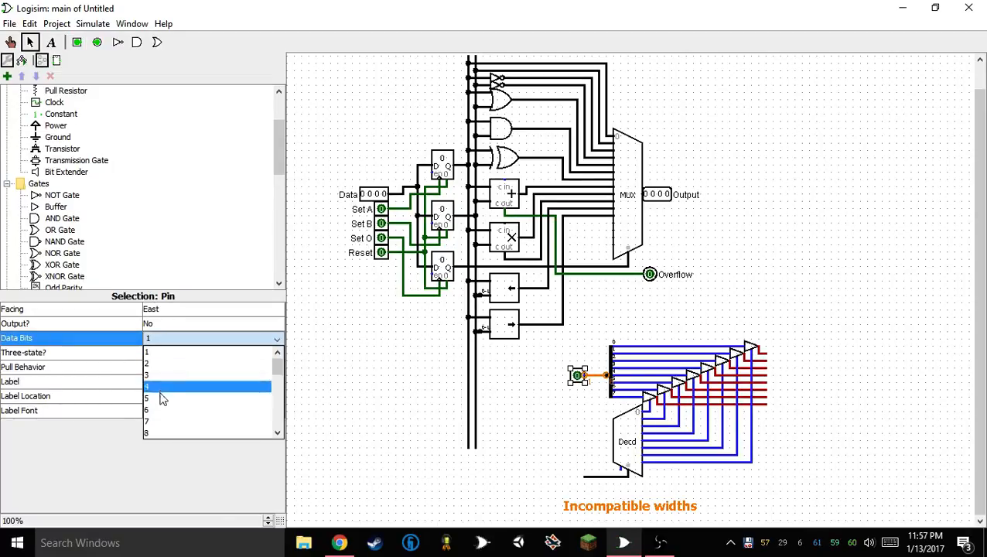
{"action": "left_click", "coordinate": [163, 433]}
Copy the input pin to the decoder's select wire and set the copy's data bits to 3
{"action": "left_click_drag", "start_coordinate": [561, 393], "coordinate": [550, 472]}
{"action": "left_click_drag", "start_coordinate": [550, 377], "coordinate": [573, 478]}
{"action": "left_click", "coordinate": [560, 422]}
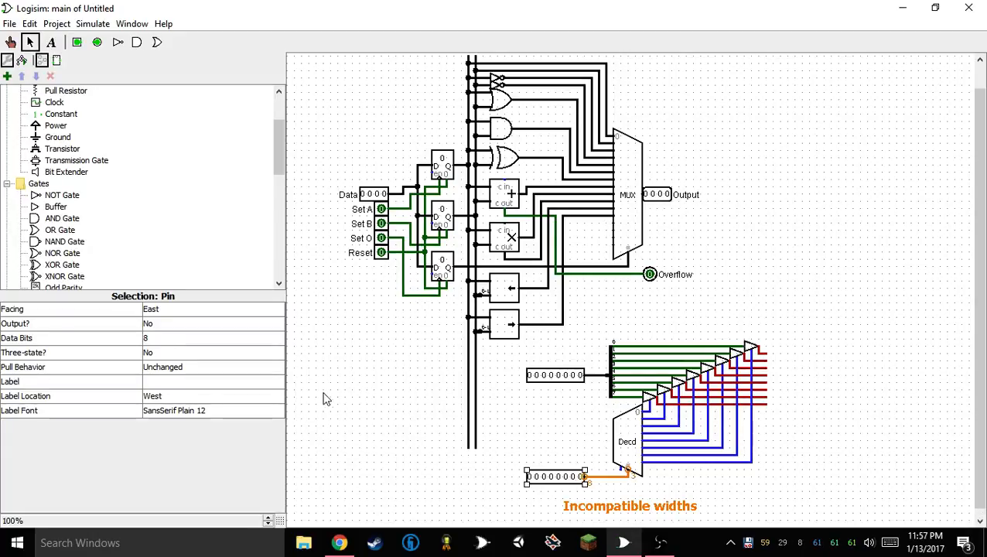
{"action": "left_click", "coordinate": [170, 340]}
{"action": "scroll", "coordinate": [171, 372], "scroll_direction": "up", "scroll_amount": 3}
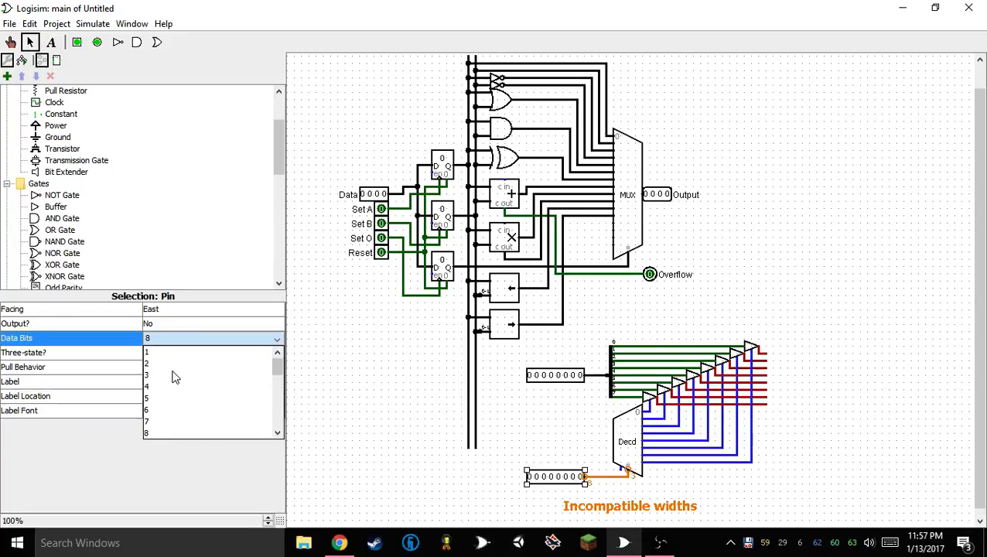
{"action": "left_click", "coordinate": [172, 375]}
{"action": "left_click", "coordinate": [577, 432]}
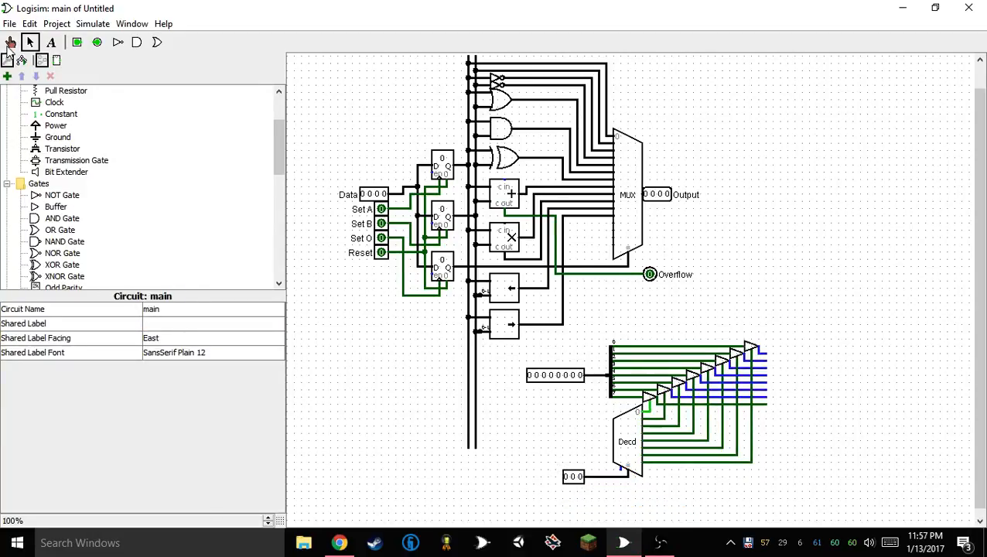
Place a north-facing pull resistor with pull direction Zero at the end of the lowest buffer output wire
{"action": "scroll", "coordinate": [93, 124], "scroll_direction": "up", "scroll_amount": 3}
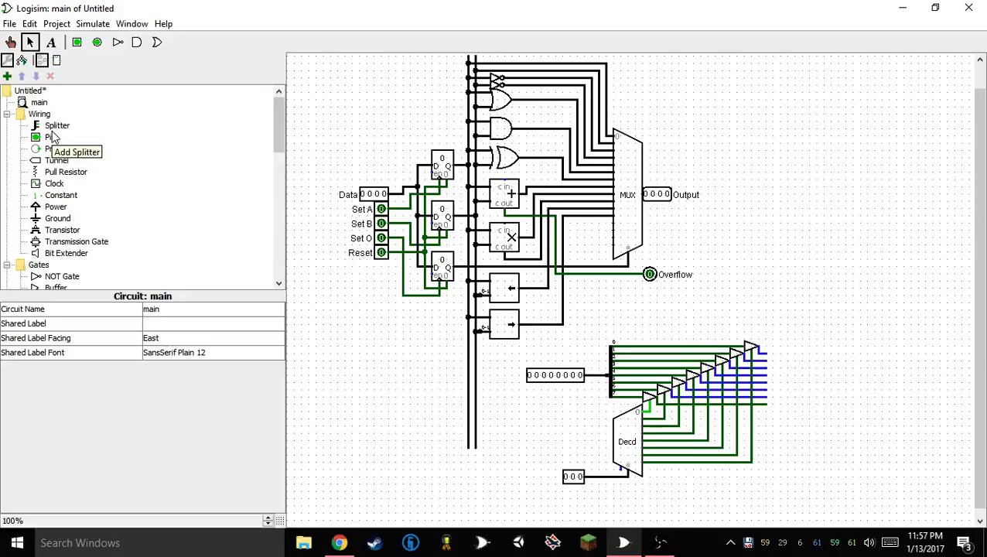
{"action": "left_click", "coordinate": [56, 183]}
{"action": "left_click", "coordinate": [84, 173]}
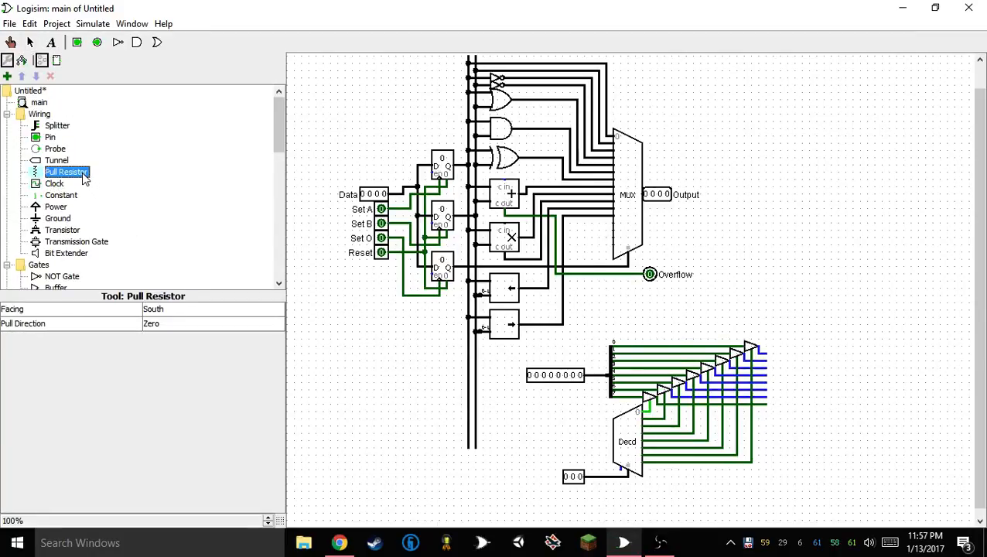
{"action": "key", "text": "Up"}
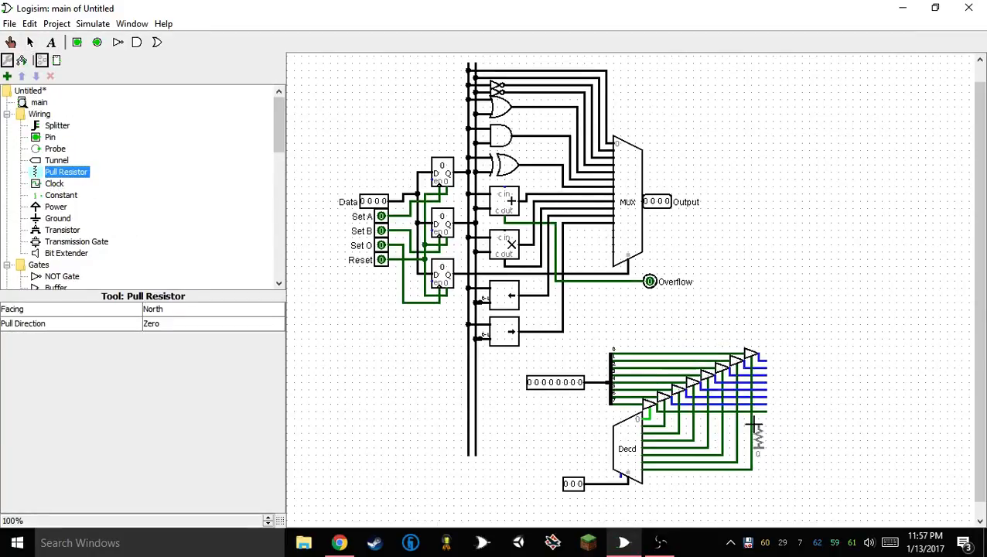
{"action": "left_click", "coordinate": [766, 423]}
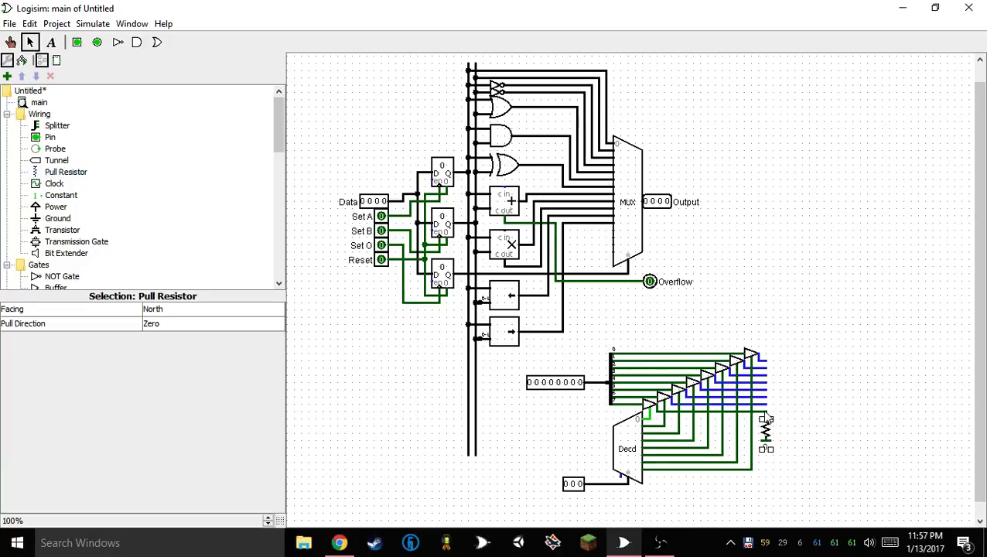
Duplicate the pull resistor into a row of eight and wire each remaining buffer output to its own resistor
{"action": "left_click_drag", "start_coordinate": [764, 417], "coordinate": [789, 410]}
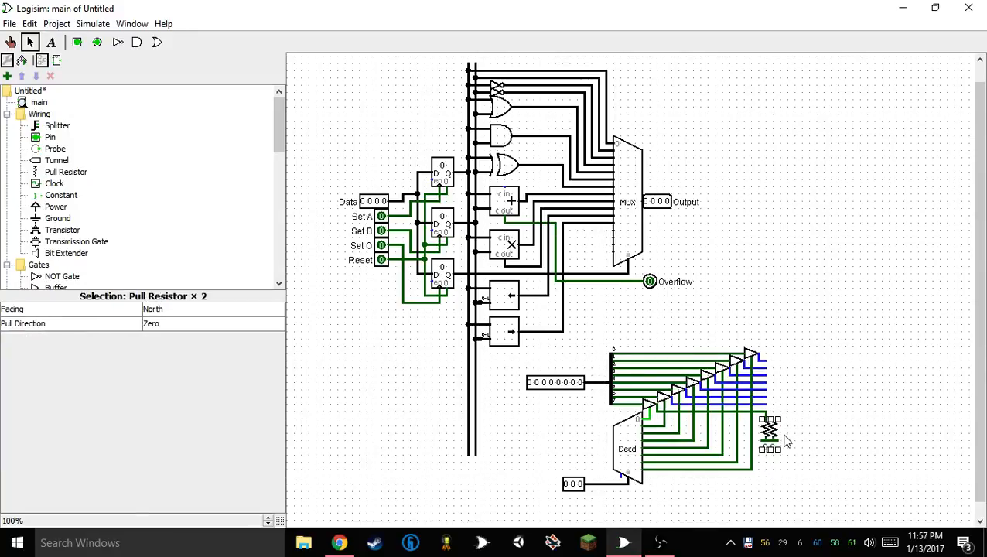
{"action": "left_click_drag", "start_coordinate": [783, 446], "coordinate": [808, 412]}
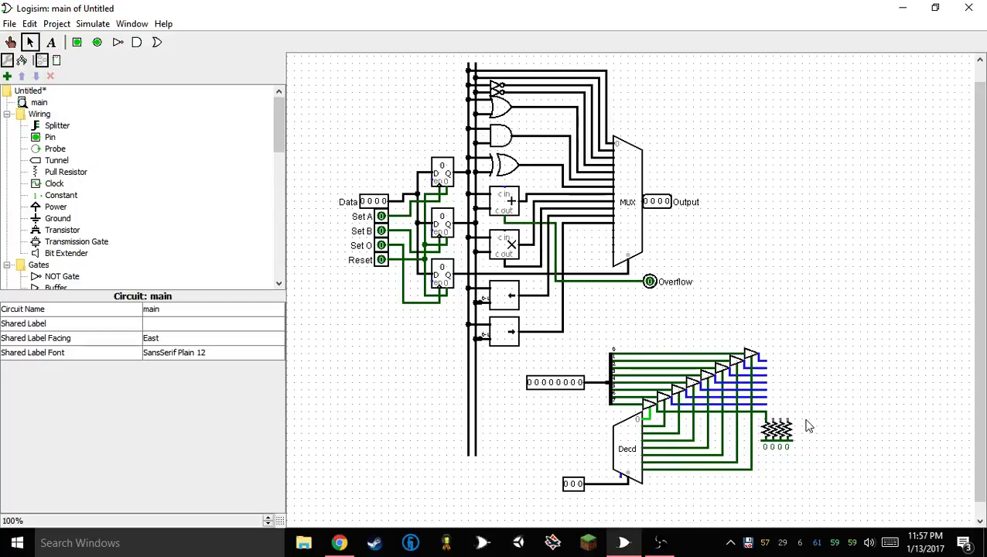
{"action": "left_click_drag", "start_coordinate": [765, 452], "coordinate": [833, 416]}
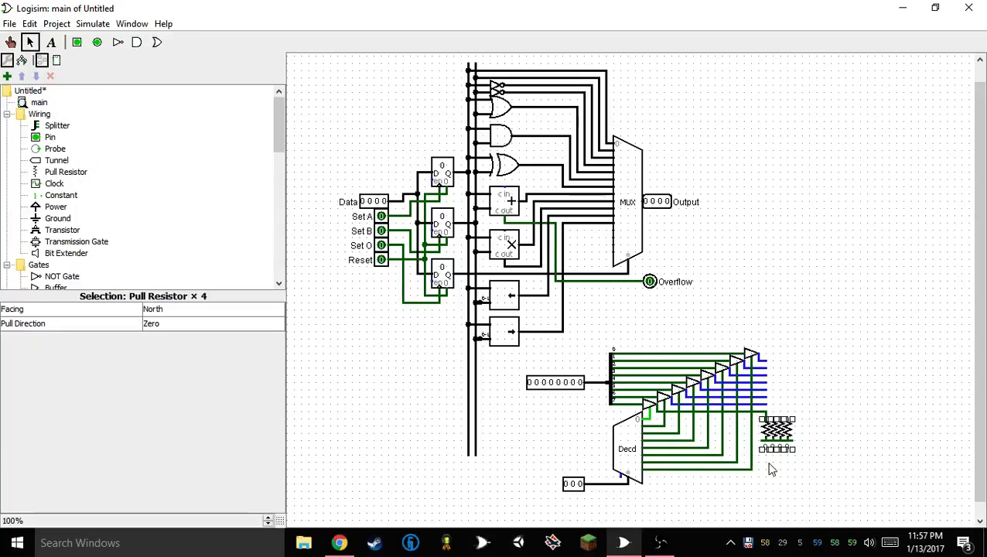
{"action": "key", "text": "ctrl+d"}
{"action": "left_click_drag", "start_coordinate": [796, 443], "coordinate": [862, 413]}
{"action": "mouse_move", "coordinate": [763, 459]}
{"action": "left_mouse_down"}
{"action": "mouse_move", "coordinate": [826, 425]}
{"action": "mouse_move", "coordinate": [776, 424]}
{"action": "mouse_move", "coordinate": [766, 404]}
{"action": "mouse_move", "coordinate": [788, 419]}
{"action": "mouse_move", "coordinate": [767, 383]}
{"action": "mouse_move", "coordinate": [807, 404]}
{"action": "mouse_move", "coordinate": [808, 421]}
{"action": "mouse_move", "coordinate": [795, 375]}
{"action": "mouse_move", "coordinate": [767, 368]}
{"action": "mouse_move", "coordinate": [820, 394]}
{"action": "mouse_move", "coordinate": [820, 424]}
{"action": "left_mouse_up"}
{"action": "left_click", "coordinate": [768, 353]}
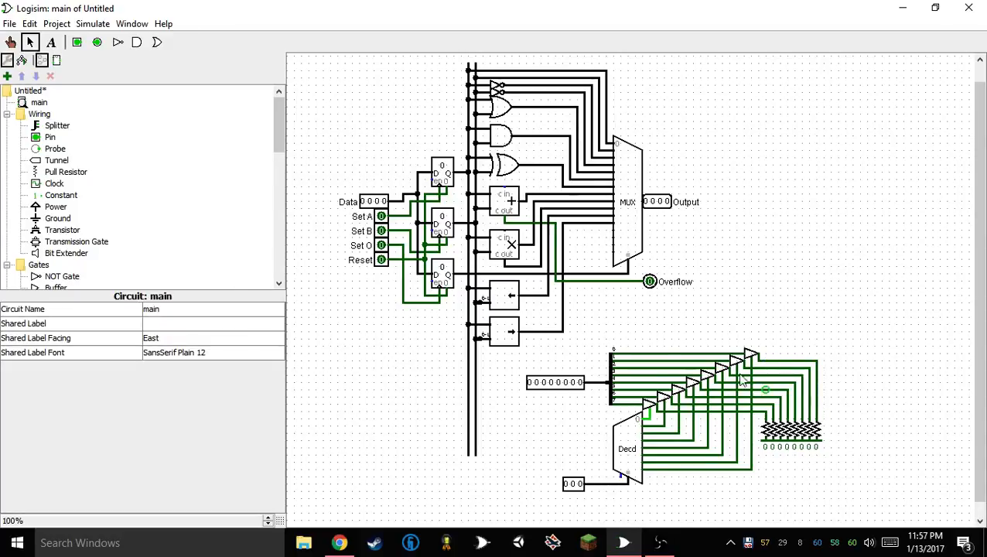
Place a narrow one-bit OR gate beyond the pull resistors and set its number of inputs to 8
{"action": "left_click", "coordinate": [159, 45]}
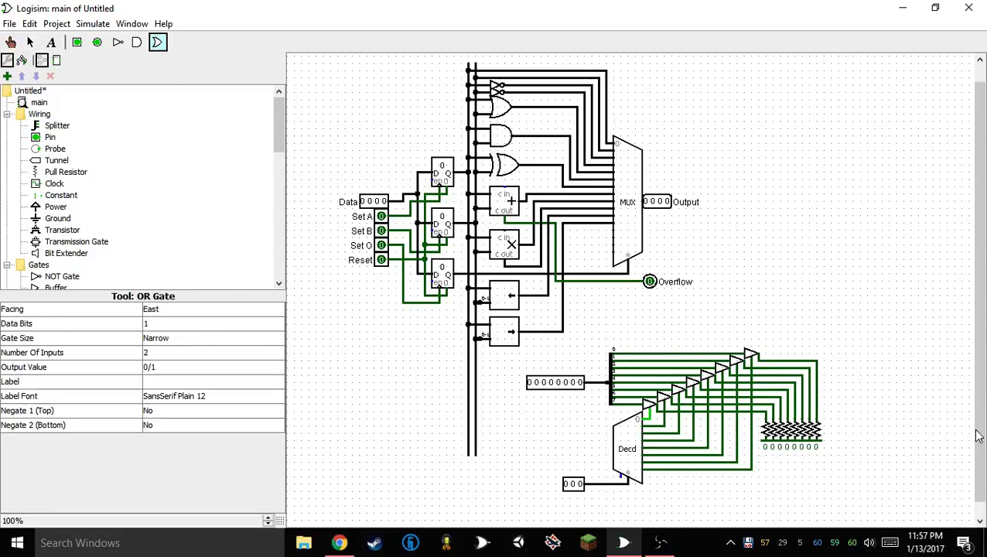
{"action": "left_click", "coordinate": [853, 390]}
{"action": "left_click", "coordinate": [177, 353]}
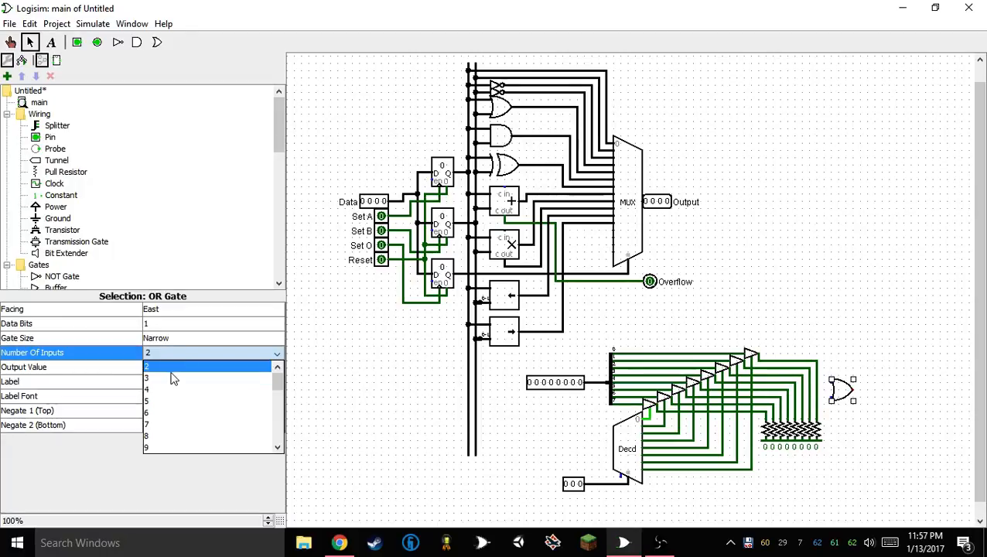
{"action": "left_click", "coordinate": [164, 439]}
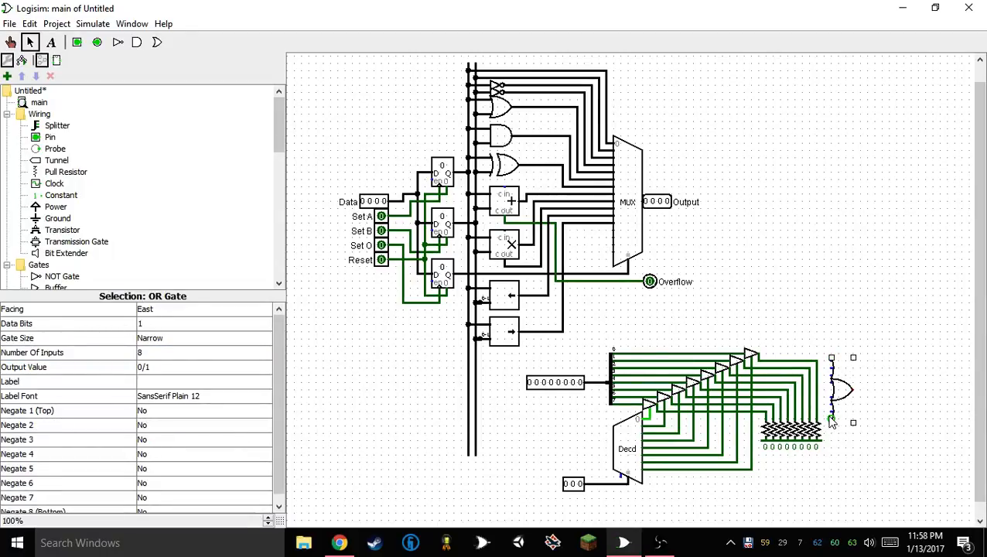
Align the eight-input OR gate with the buffer outputs and wire every pulled output line to its own gate input
{"action": "mouse_move", "coordinate": [845, 391]}
{"action": "left_mouse_down"}
{"action": "mouse_move", "coordinate": [766, 412]}
{"action": "mouse_move", "coordinate": [841, 401]}
{"action": "mouse_move", "coordinate": [780, 398]}
{"action": "mouse_move", "coordinate": [833, 391]}
{"action": "mouse_move", "coordinate": [842, 379]}
{"action": "left_mouse_up"}
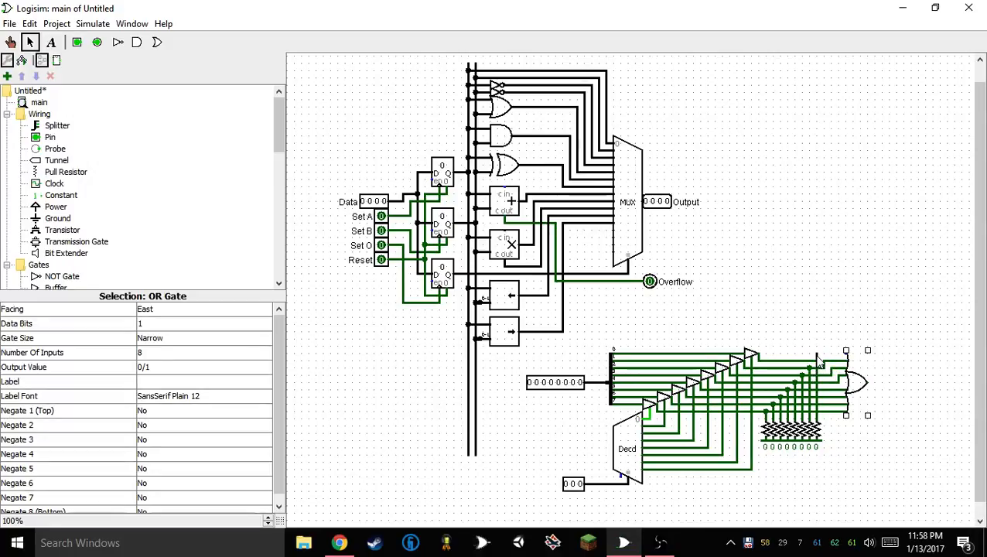
{"action": "left_click_drag", "start_coordinate": [817, 355], "coordinate": [846, 353]}
{"action": "left_click_drag", "start_coordinate": [809, 325], "coordinate": [873, 358]}
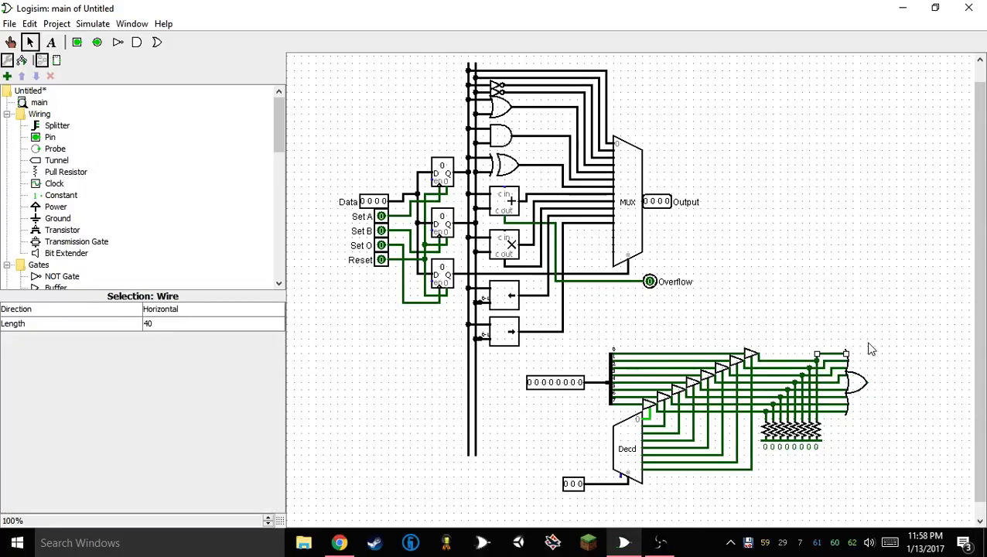
{"action": "mouse_move", "coordinate": [849, 324]}
{"action": "left_mouse_down"}
{"action": "mouse_move", "coordinate": [867, 416]}
{"action": "mouse_move", "coordinate": [868, 359]}
{"action": "mouse_move", "coordinate": [889, 446]}
{"action": "left_mouse_up"}
{"action": "mouse_move", "coordinate": [853, 381]}
{"action": "left_mouse_down"}
{"action": "mouse_move", "coordinate": [826, 367]}
{"action": "mouse_move", "coordinate": [832, 361]}
{"action": "mouse_move", "coordinate": [824, 367]}
{"action": "mouse_move", "coordinate": [824, 353]}
{"action": "mouse_move", "coordinate": [819, 361]}
{"action": "left_mouse_up"}
{"action": "left_click", "coordinate": [810, 324]}
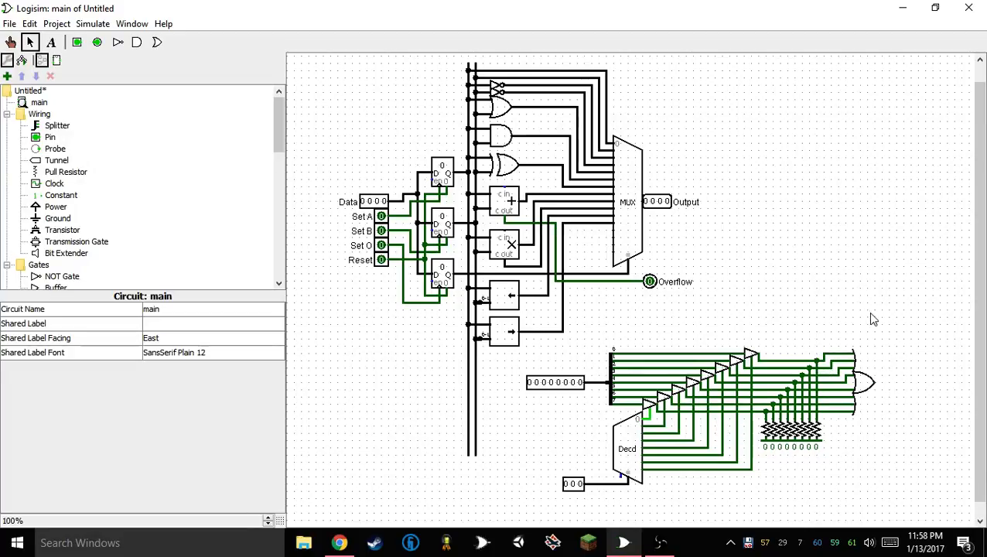
Place a one-bit output pin just beyond the eight-input OR gate and connect it to the gate's output
{"action": "left_click", "coordinate": [101, 44]}
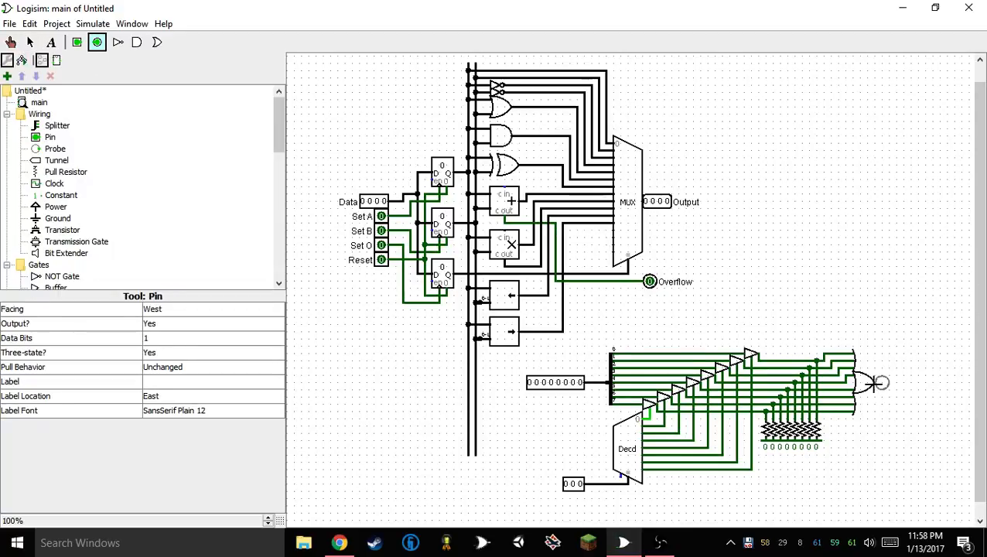
{"action": "left_click", "coordinate": [875, 383]}
{"action": "left_click_drag", "start_coordinate": [882, 383], "coordinate": [898, 383]}
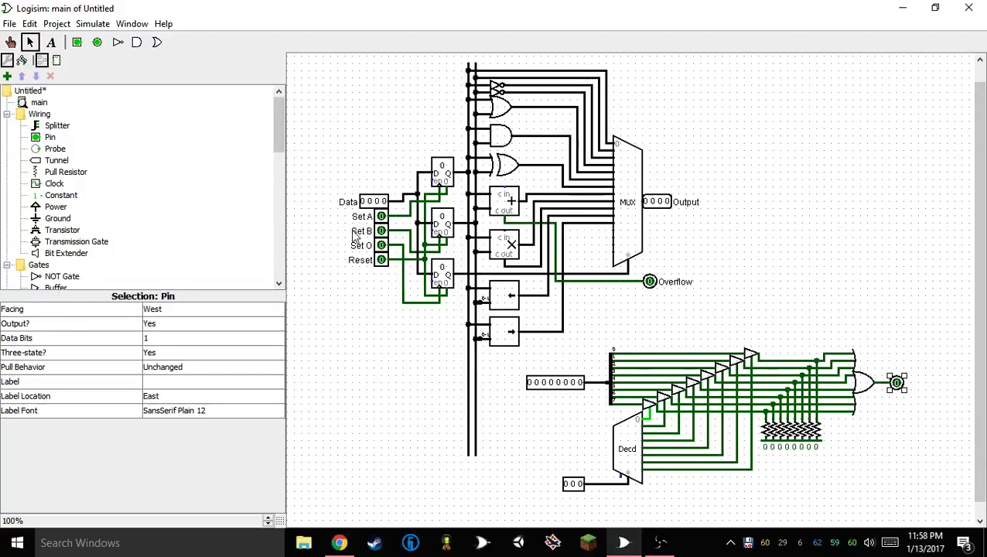
Place an east-facing bit selector with 8 data bits and 1 output bit below the decoder circuit
{"action": "scroll", "coordinate": [109, 230], "scroll_direction": "down", "scroll_amount": 5}
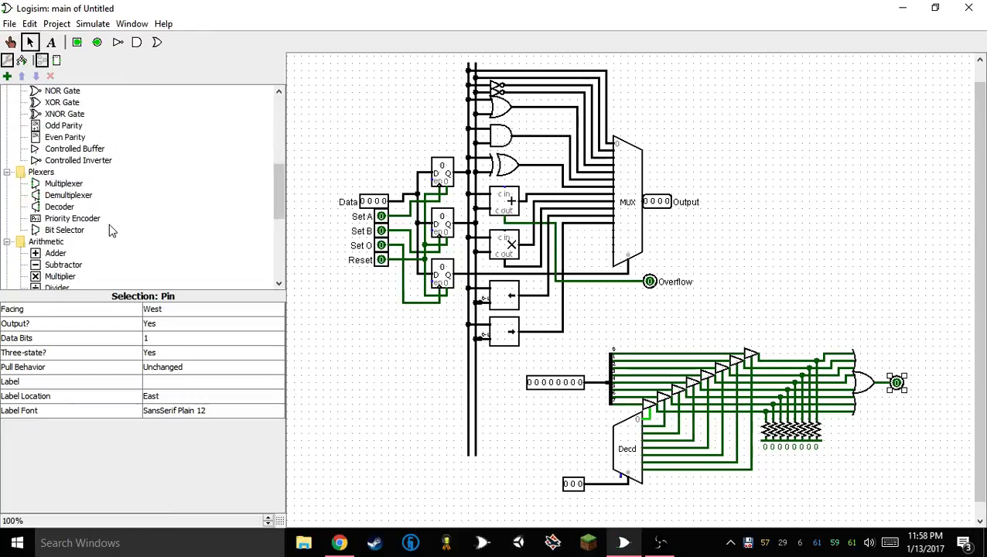
{"action": "left_click", "coordinate": [70, 230]}
{"action": "left_click", "coordinate": [724, 507]}
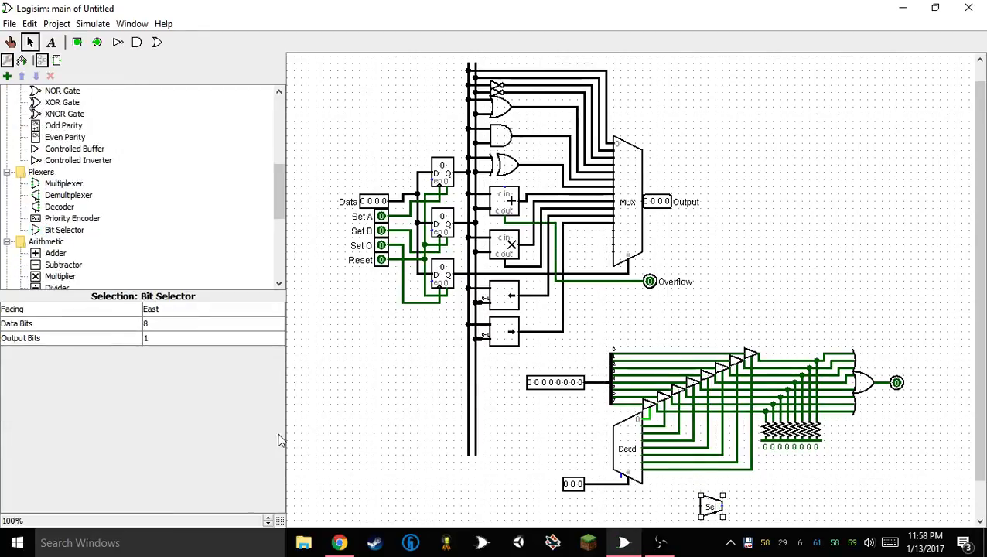
{"action": "left_click", "coordinate": [180, 310]}
{"action": "left_click", "coordinate": [180, 309]}
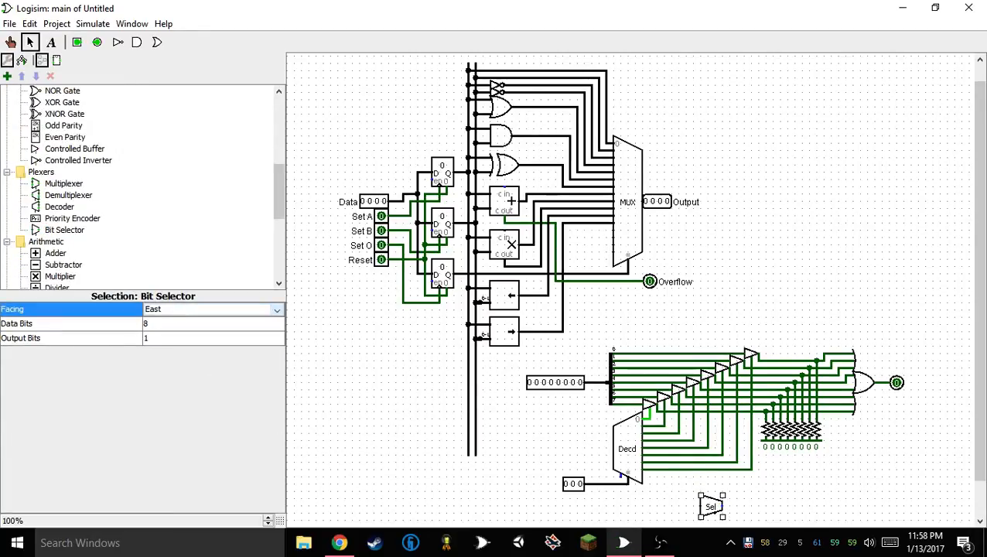
{"action": "left_click", "coordinate": [30, 42]}
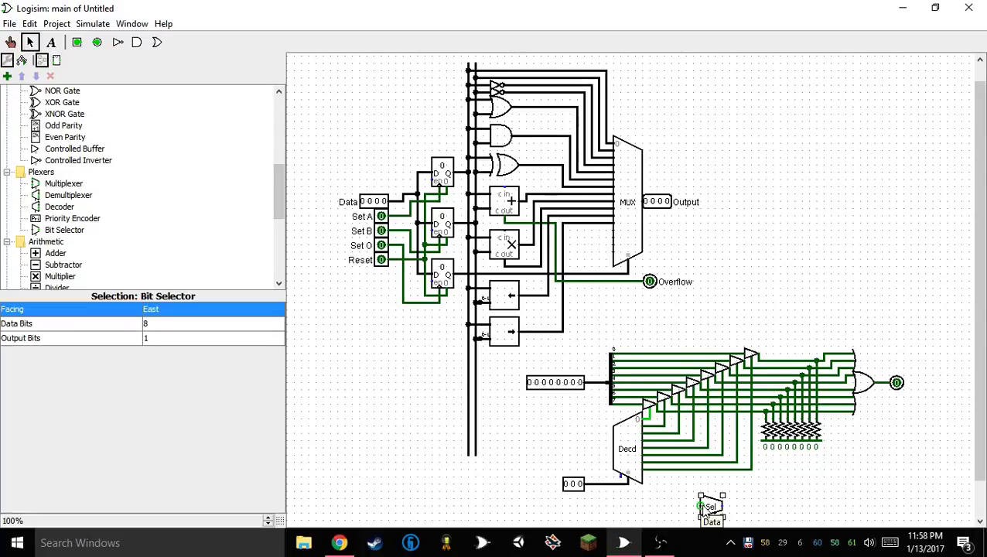
Wire the bit selector's data input to the eight-bit input line and its select input to the three-bit input line
{"action": "left_click_drag", "start_coordinate": [701, 507], "coordinate": [591, 382]}
{"action": "left_click_drag", "start_coordinate": [605, 486], "coordinate": [662, 505]}
{"action": "left_click", "coordinate": [662, 527]}
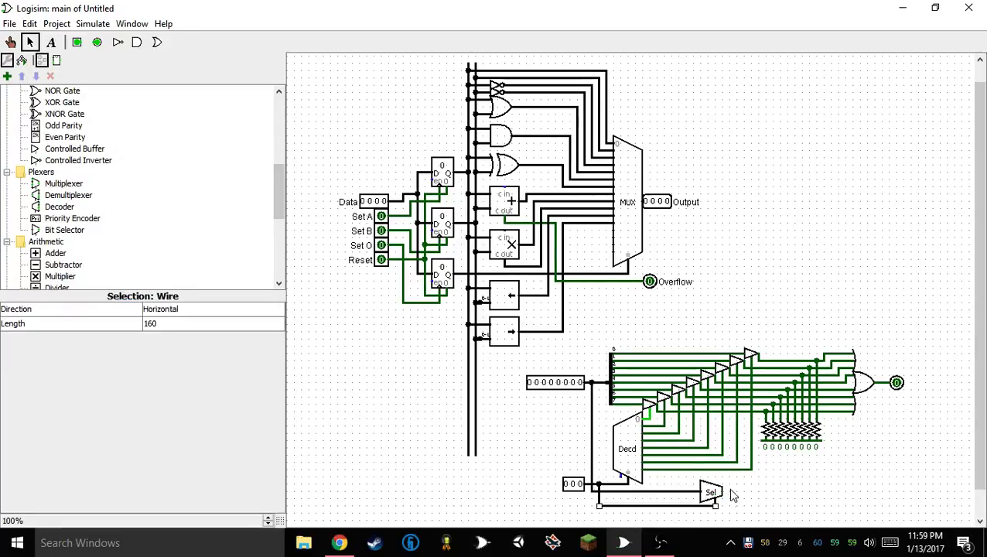
Route the bit selector's output to a new one-bit output pin directly below the OR gate's output pin
{"action": "mouse_move", "coordinate": [722, 492]}
{"action": "left_mouse_down"}
{"action": "mouse_move", "coordinate": [880, 402]}
{"action": "mouse_move", "coordinate": [888, 382]}
{"action": "mouse_move", "coordinate": [875, 497]}
{"action": "mouse_move", "coordinate": [887, 495]}
{"action": "mouse_move", "coordinate": [876, 398]}
{"action": "mouse_move", "coordinate": [890, 397]}
{"action": "left_mouse_up"}
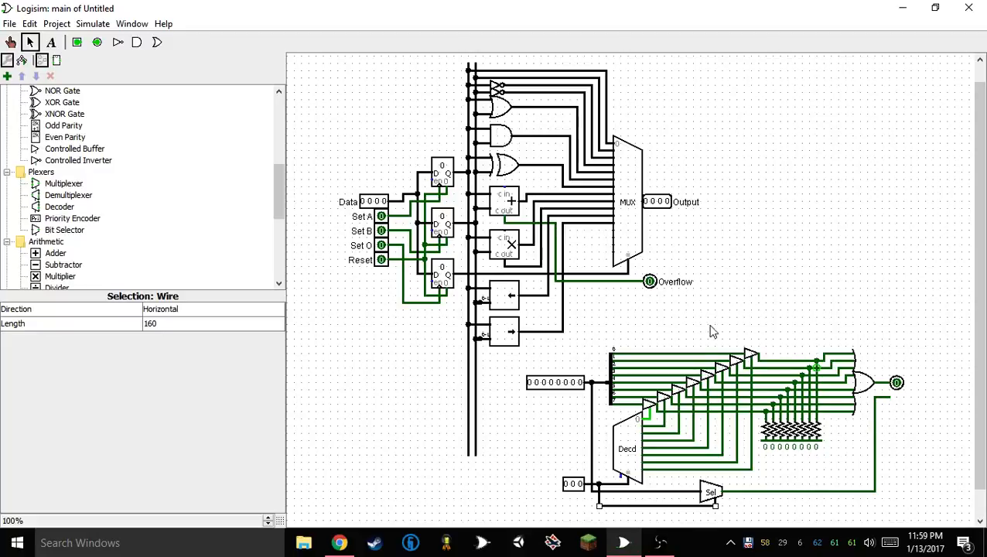
{"action": "left_click", "coordinate": [97, 41]}
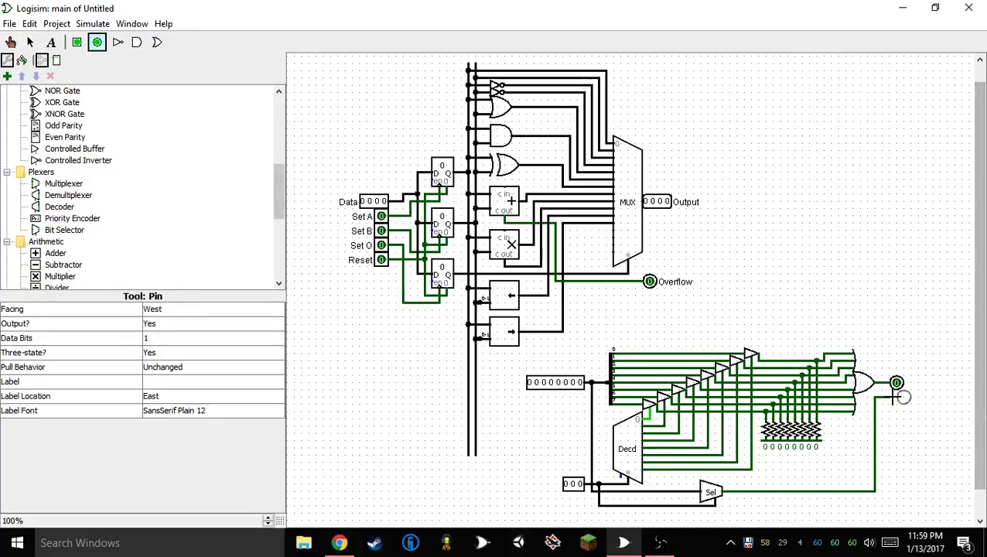
{"action": "left_click", "coordinate": [903, 397]}
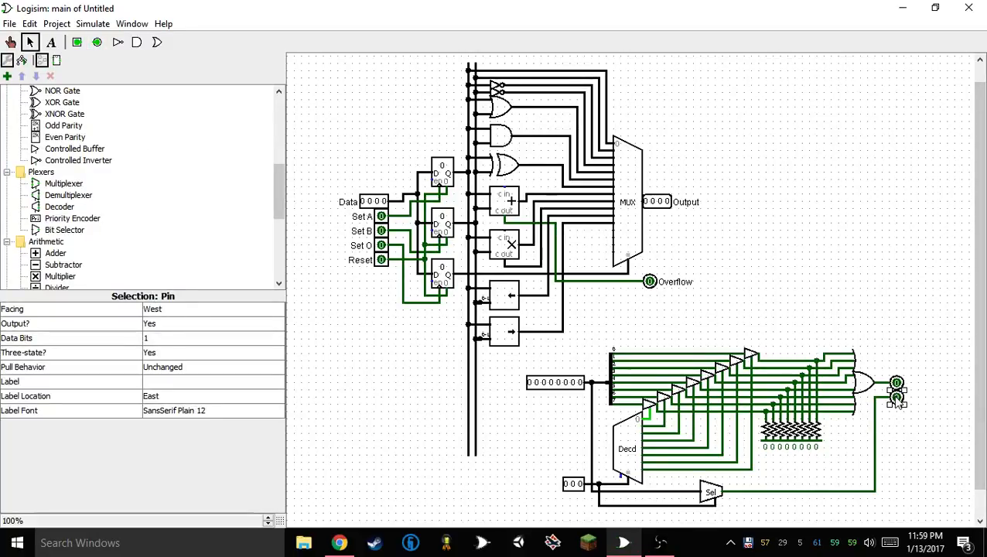
Set the eight-bit input pin to 10101010 for testing both selector circuits
{"action": "left_click", "coordinate": [11, 42]}
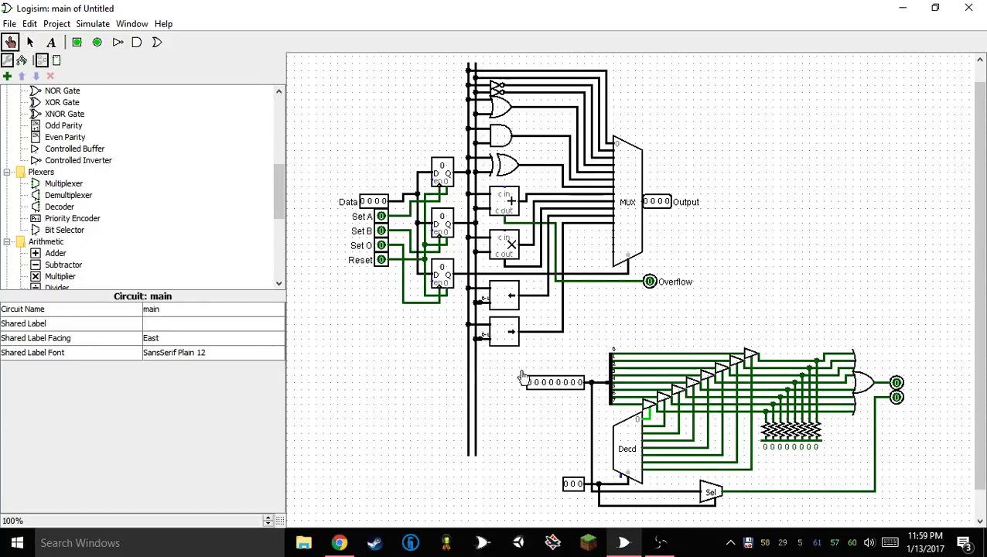
{"action": "left_click", "coordinate": [574, 383]}
{"action": "left_click", "coordinate": [559, 383]}
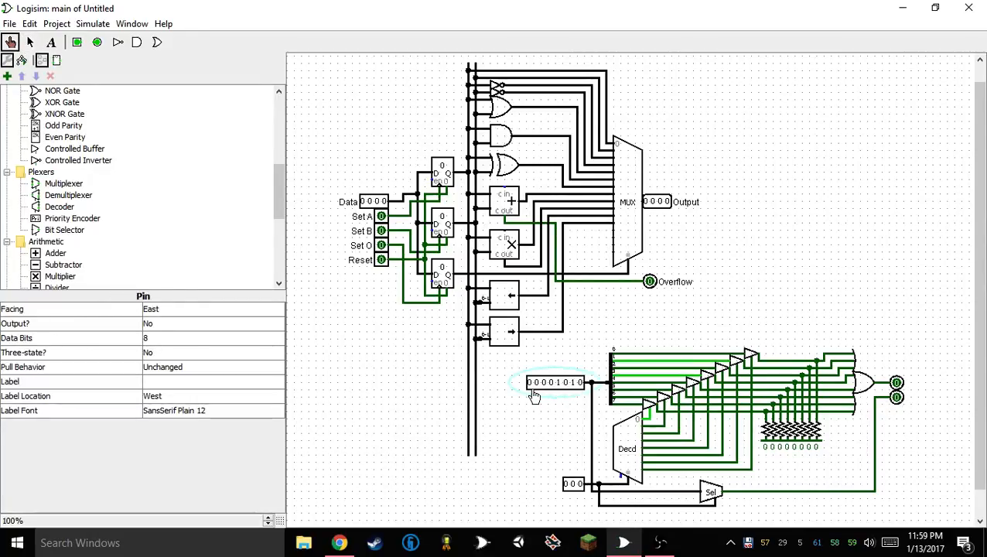
{"action": "left_click", "coordinate": [544, 383]}
{"action": "left_click", "coordinate": [530, 384]}
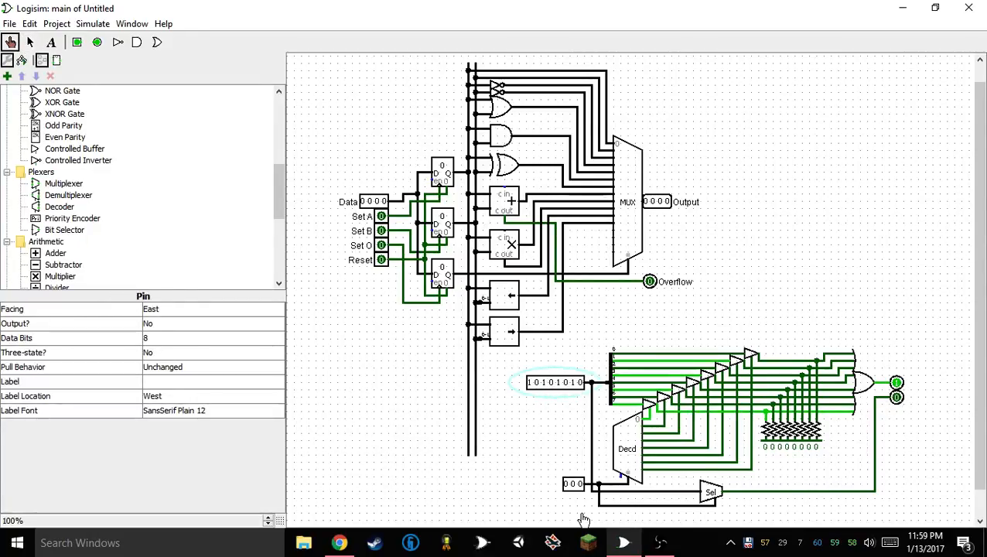
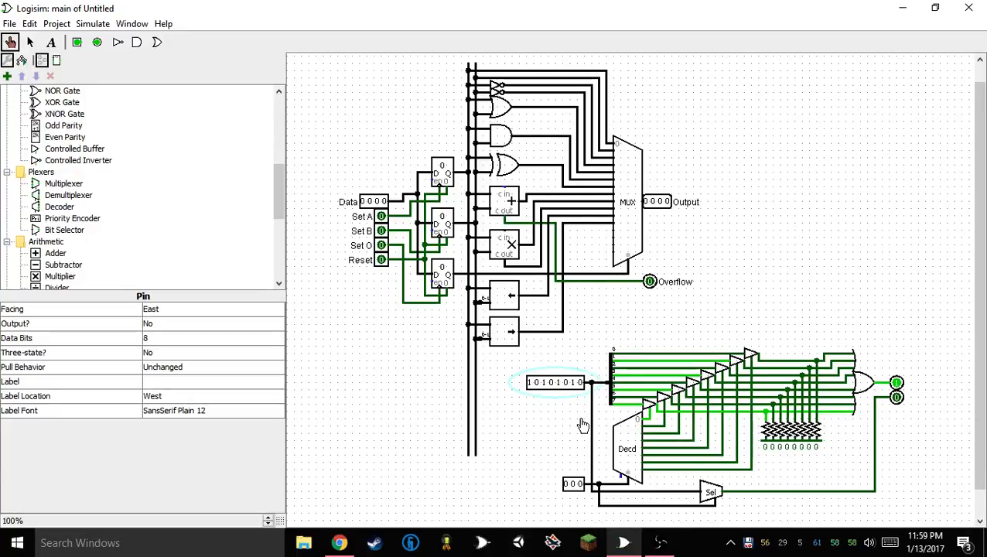
Set the three-bit select input to 001 to compare the decoder circuit's output with the bit selector's
{"action": "left_click", "coordinate": [579, 488]}
{"action": "left_click", "coordinate": [580, 488]}
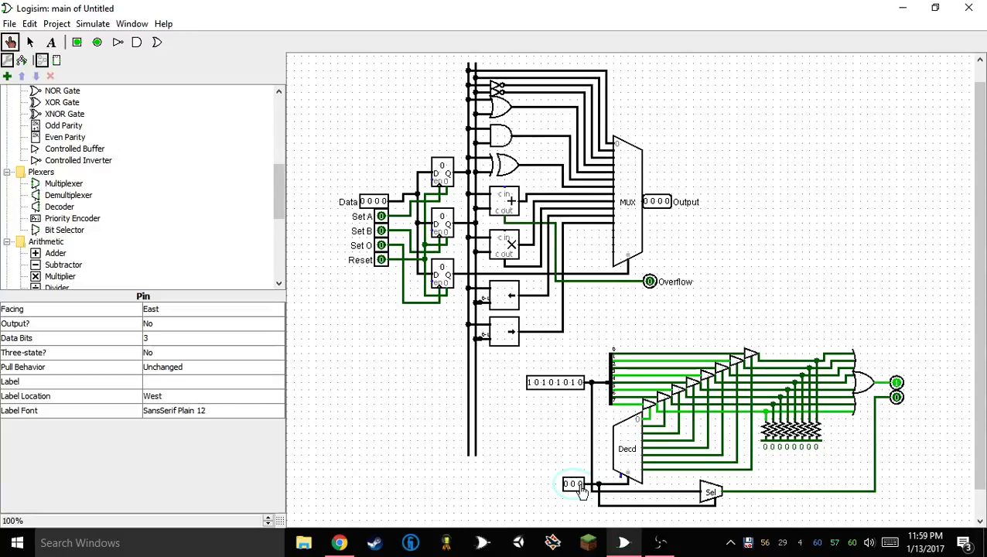
{"action": "left_click", "coordinate": [580, 485]}
{"action": "left_click", "coordinate": [579, 485]}
{"action": "left_click", "coordinate": [580, 485]}
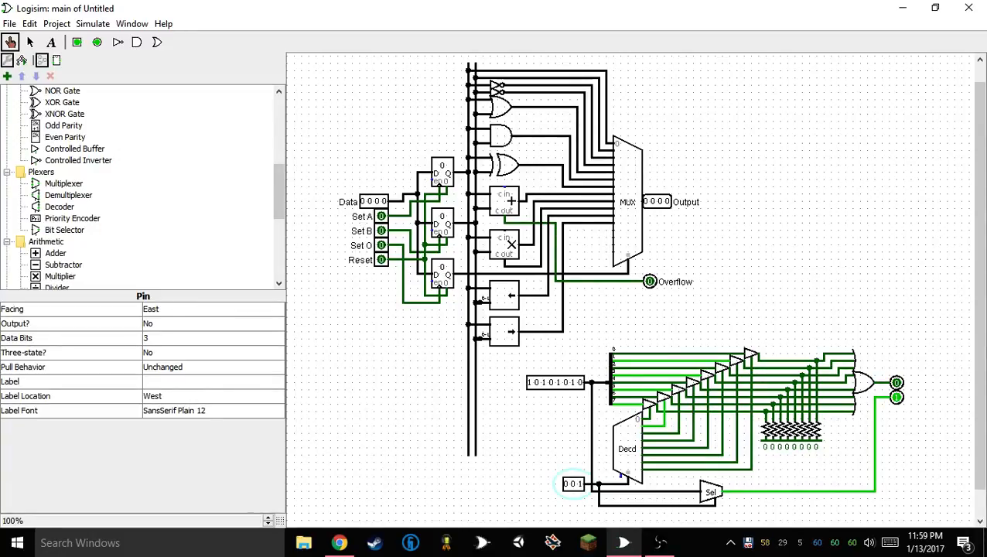
Delete the demonstration decoder and bit selector circuits together with their input and output pins
{"action": "key", "text": "ctrl+2"}
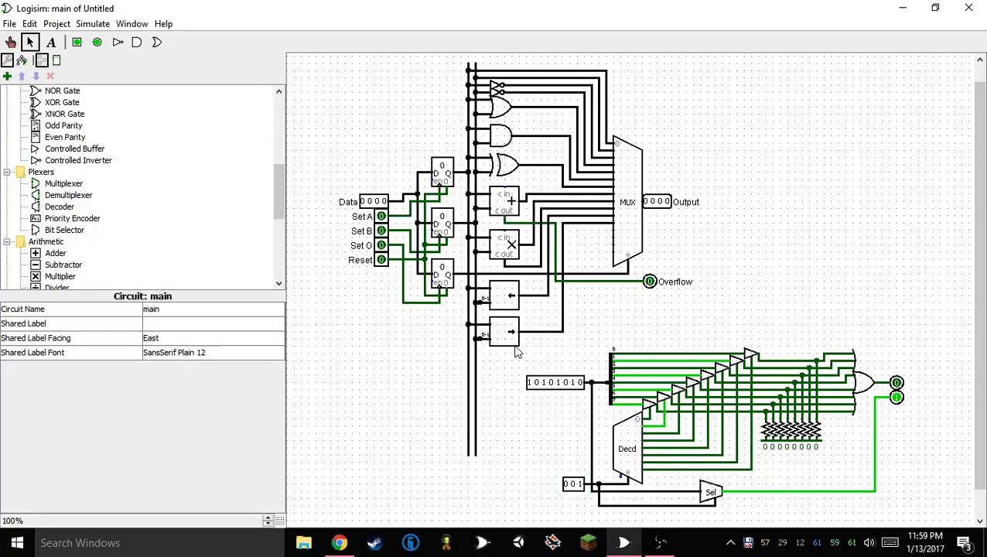
{"action": "left_click_drag", "start_coordinate": [518, 352], "coordinate": [976, 548]}
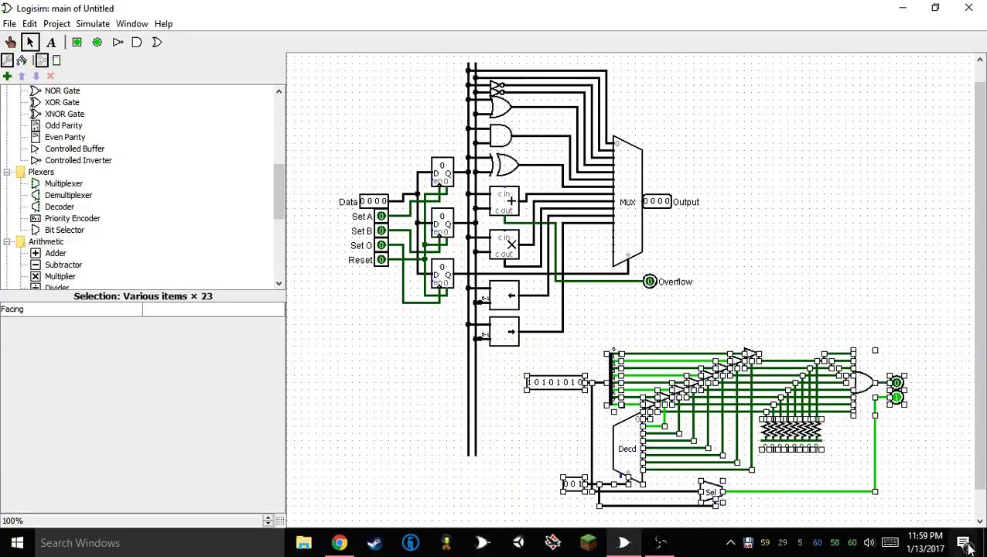
{"action": "key", "text": "Delete"}
{"action": "left_click", "coordinate": [660, 544]}
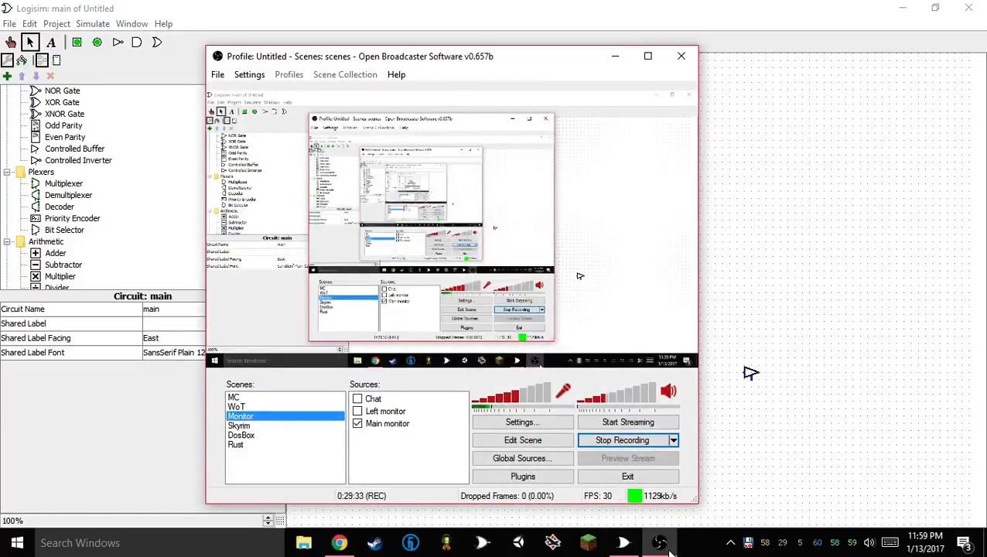
{"action": "left_click", "coordinate": [664, 546]}
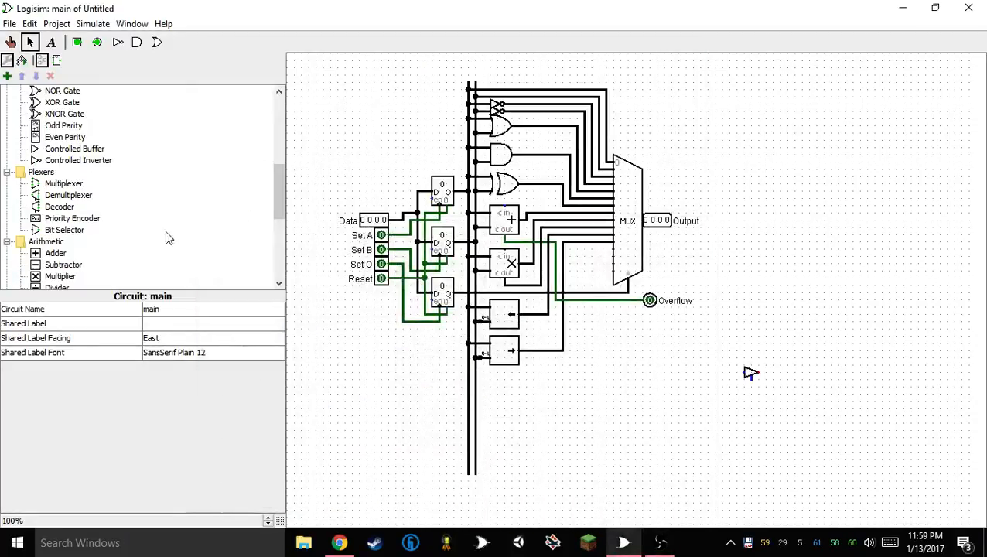
Place an 8-bit divider beneath the right shifter, beside the two vertical bus lines
{"action": "scroll", "coordinate": [62, 139], "scroll_direction": "up", "scroll_amount": 2}
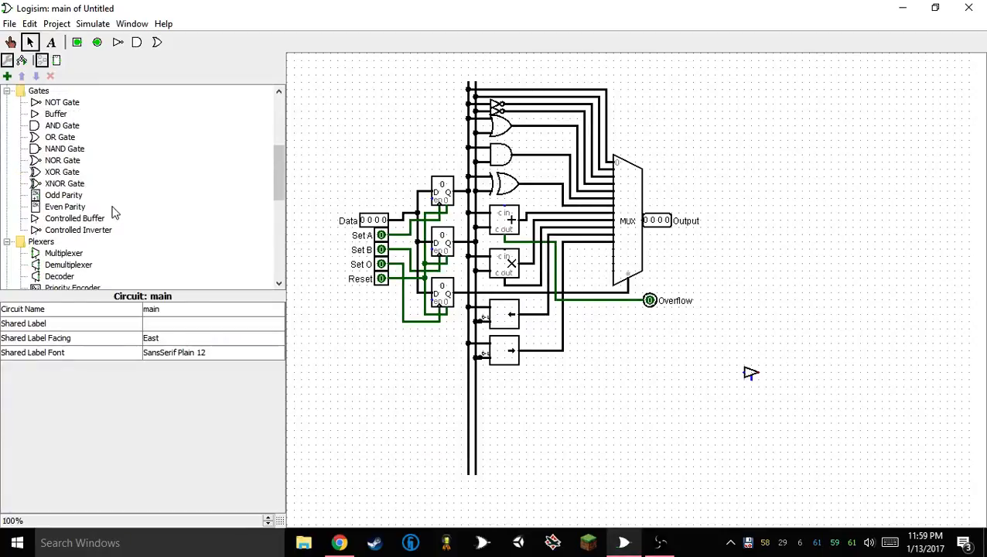
{"action": "scroll", "coordinate": [114, 211], "scroll_direction": "down", "scroll_amount": 4}
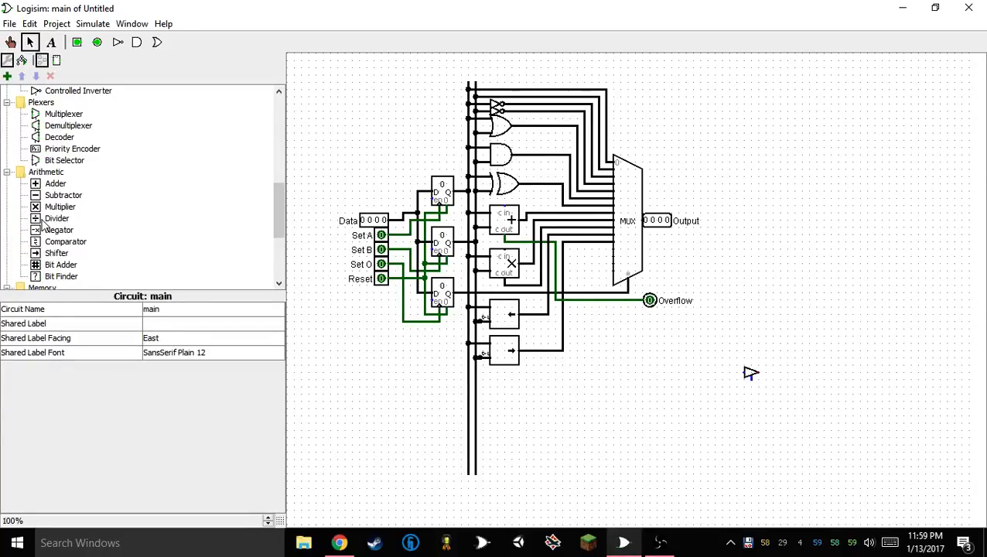
{"action": "left_click", "coordinate": [57, 219]}
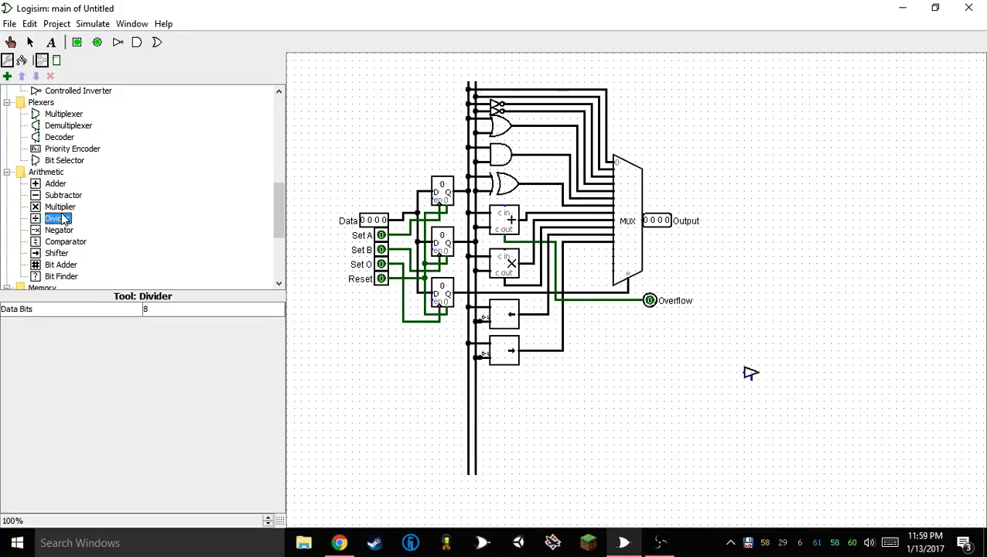
{"action": "left_click", "coordinate": [520, 387]}
Delete the leftover controlled buffer from the empty area where the demonstration circuit was
{"action": "left_click", "coordinate": [747, 371]}
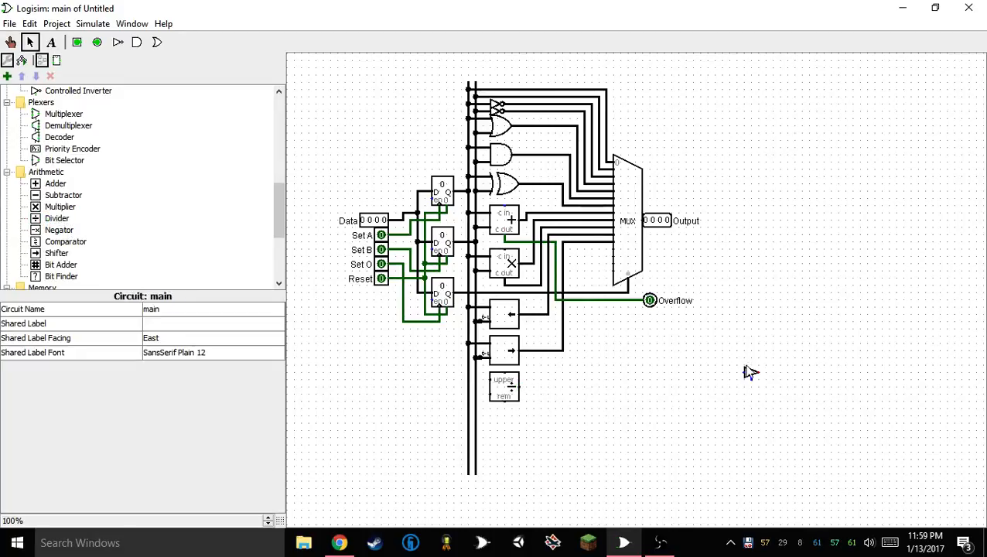
{"action": "key", "text": "Delete"}
Move the divider down slightly, then delete it from the circuit
{"action": "left_click", "coordinate": [511, 395]}
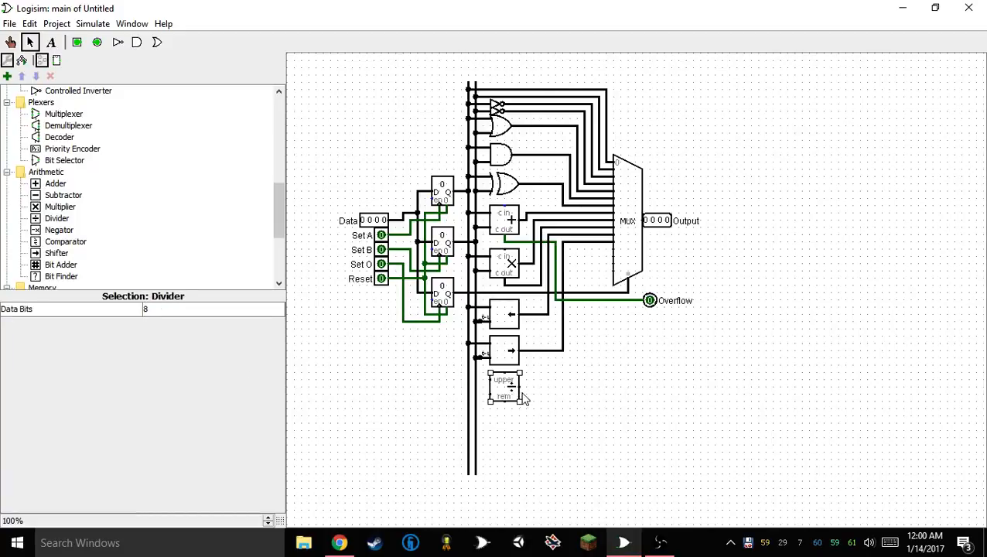
{"action": "left_click_drag", "start_coordinate": [511, 393], "coordinate": [511, 400]}
{"action": "left_click", "coordinate": [518, 421]}
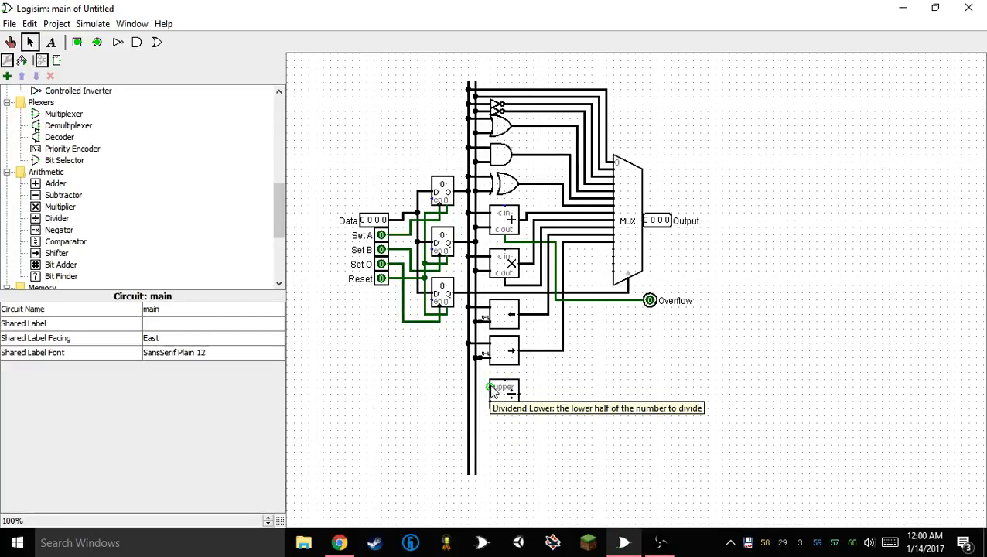
{"action": "left_click", "coordinate": [495, 393]}
{"action": "key", "text": "Delete"}
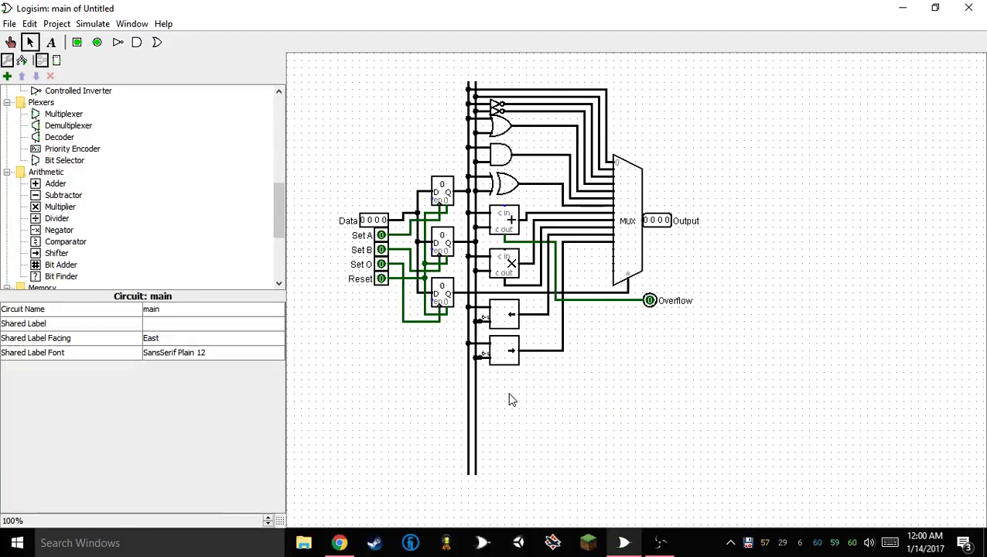
Place two 8-bit shifters stacked directly below the existing right shifter and select both
{"action": "left_click", "coordinate": [58, 232]}
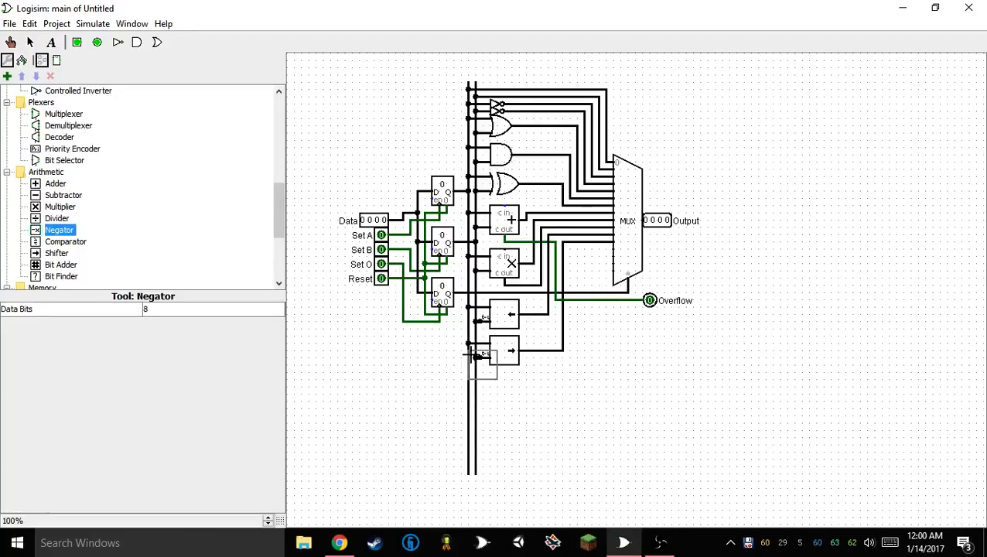
{"action": "left_click", "coordinate": [72, 244]}
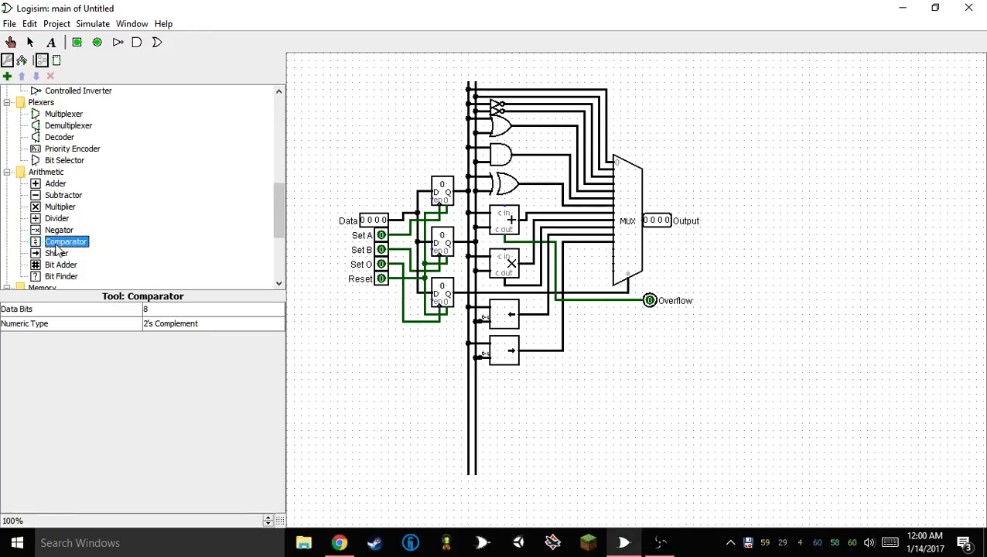
{"action": "left_click", "coordinate": [54, 255]}
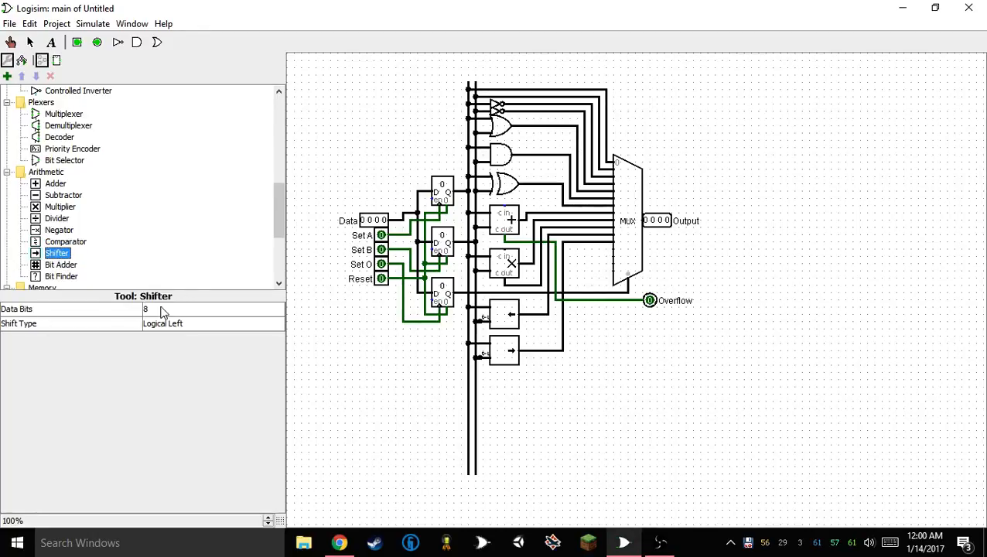
{"action": "left_click", "coordinate": [519, 386]}
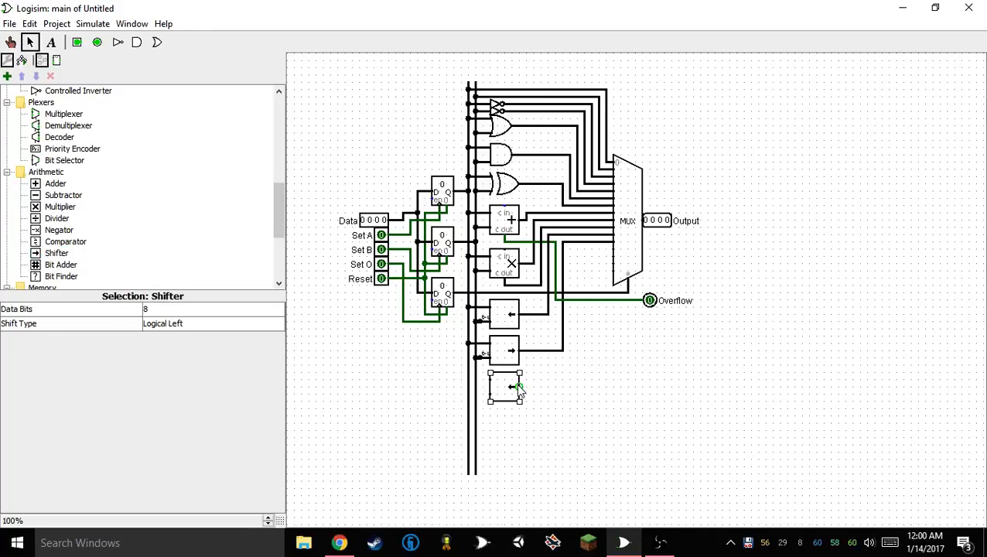
{"action": "left_click", "coordinate": [517, 431]}
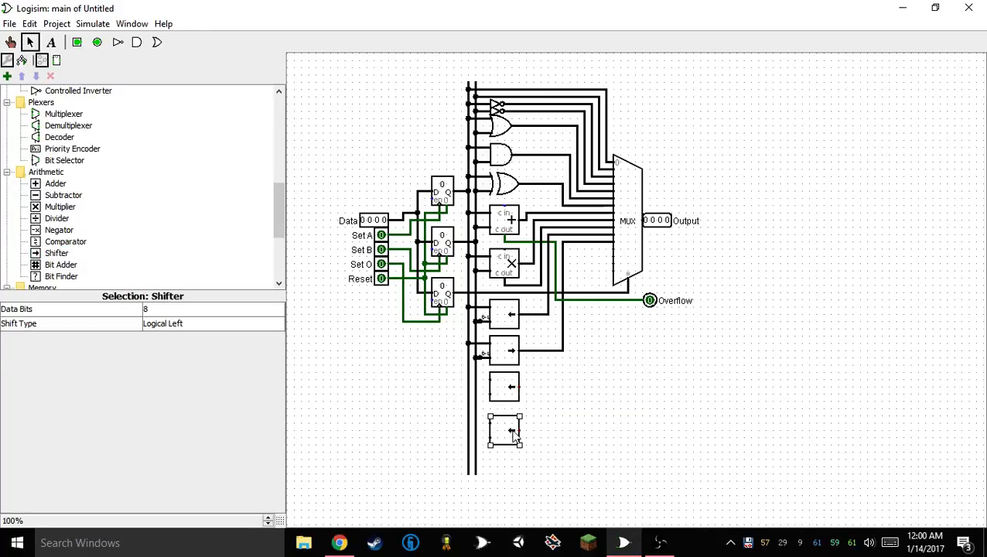
{"action": "left_click_drag", "start_coordinate": [516, 435], "coordinate": [564, 376]}
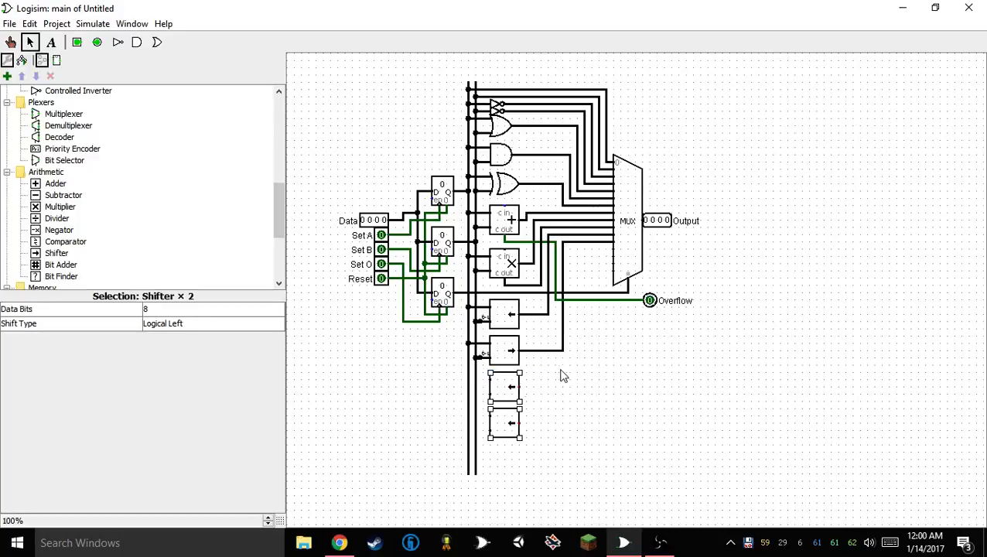
Set the shift type of the upper new shifter to Rotate Left and the lower one to Rotate Right
{"action": "left_click", "coordinate": [208, 336]}
{"action": "left_click", "coordinate": [208, 374]}
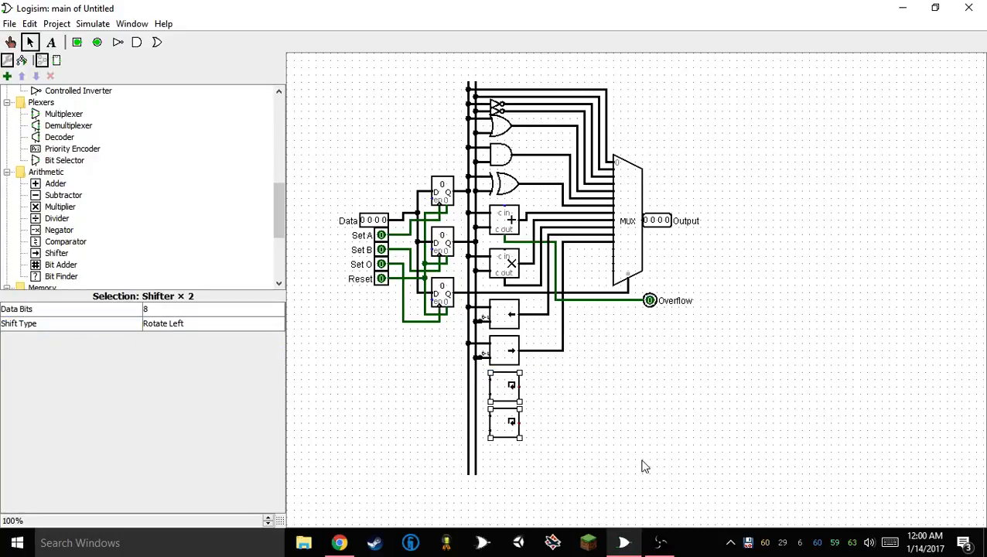
{"action": "left_click", "coordinate": [642, 464]}
{"action": "left_click", "coordinate": [500, 436]}
{"action": "left_click", "coordinate": [191, 325]}
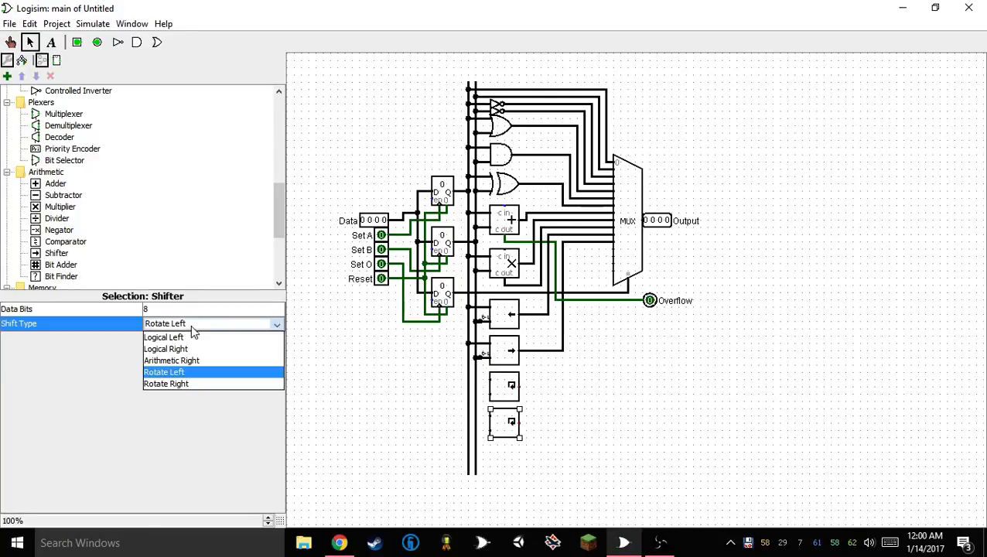
{"action": "left_click", "coordinate": [204, 387]}
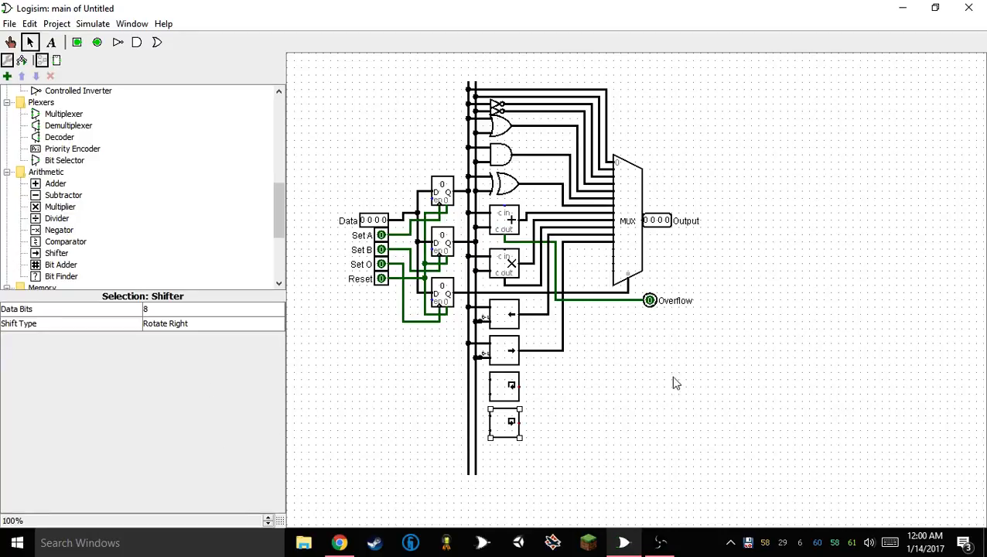
Wire both rotate shifters' data inputs to the first vertical bus line and set both shifters to 4 data bits
{"action": "left_click_drag", "start_coordinate": [471, 378], "coordinate": [469, 379]}
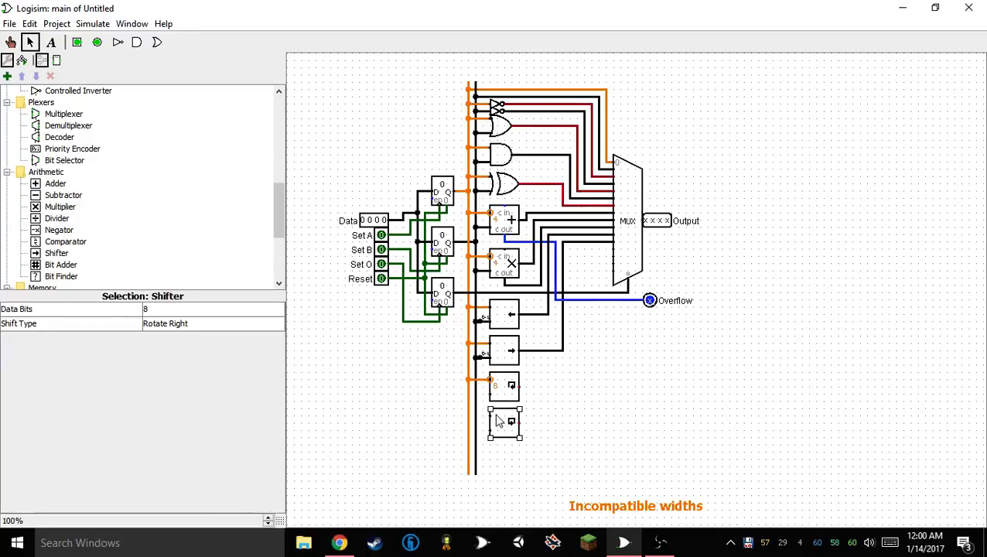
{"action": "left_click_drag", "start_coordinate": [489, 416], "coordinate": [468, 415]}
{"action": "left_click", "coordinate": [504, 387]}
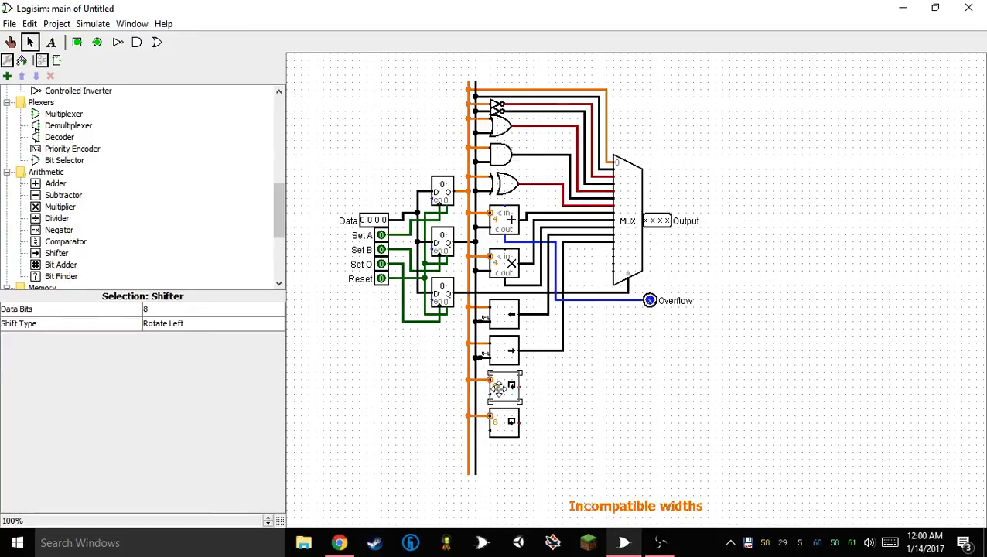
{"action": "right_click", "coordinate": [504, 426]}
{"action": "left_click", "coordinate": [504, 426]}
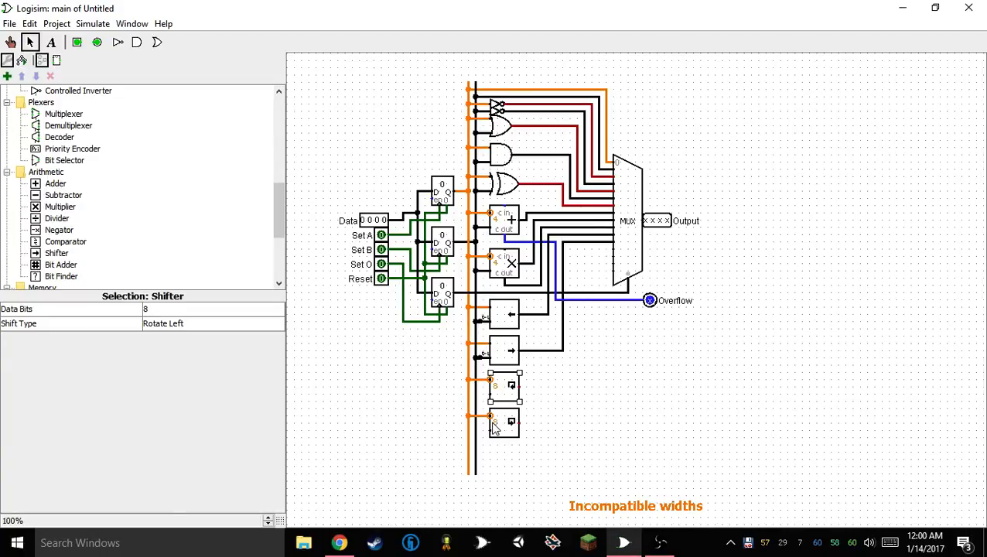
{"action": "left_click", "coordinate": [504, 425]}
{"action": "left_click", "coordinate": [499, 391], "text": "shift"}
{"action": "left_click", "coordinate": [149, 309]}
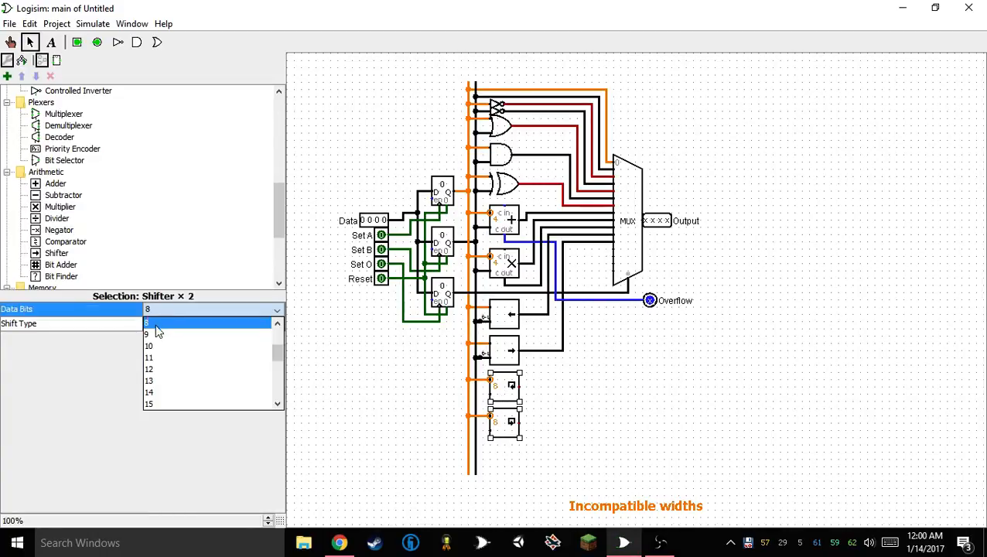
{"action": "left_click", "coordinate": [149, 359]}
{"action": "left_click", "coordinate": [613, 465]}
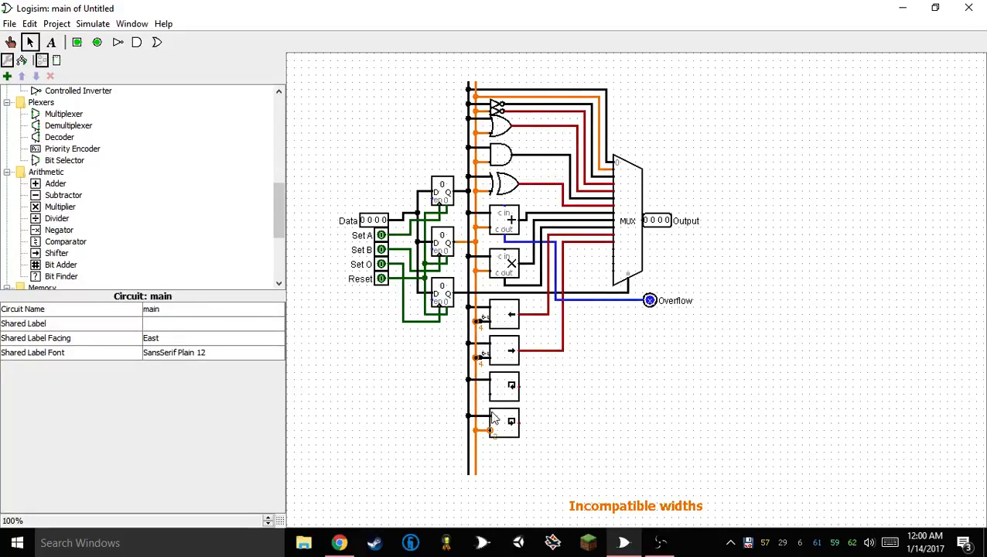
Undo the direct wire to the lower rotate shifter's distance input and duplicate the right shifter's splitter for both rotate shifters' distance inputs
{"action": "key", "text": "ctrl+z"}
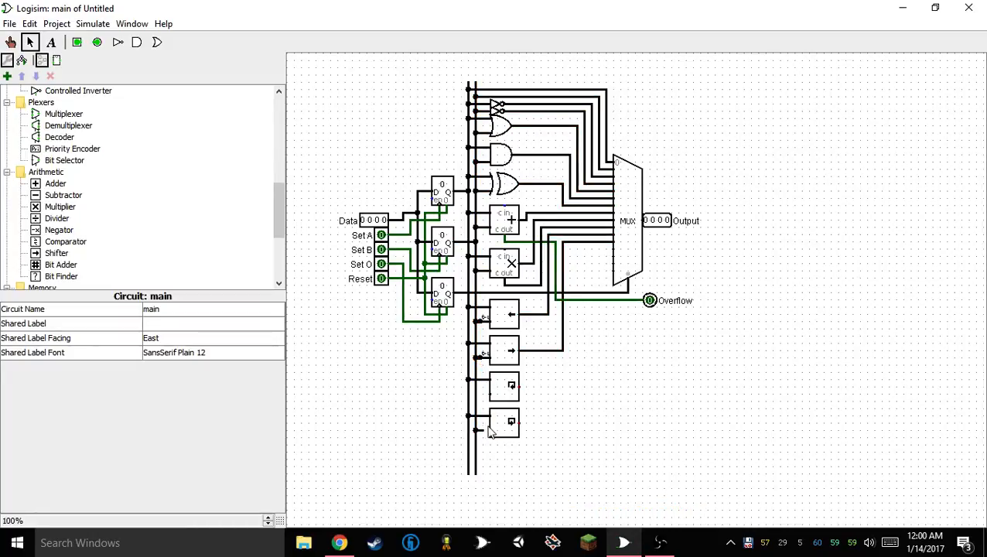
{"action": "left_click", "coordinate": [482, 358]}
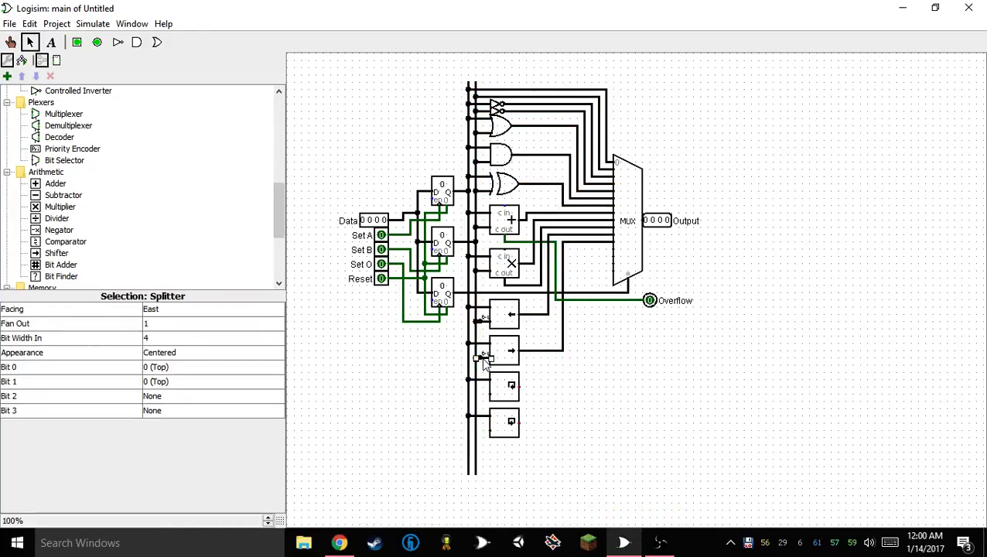
{"action": "mouse_move", "coordinate": [489, 365]}
{"action": "left_mouse_down"}
{"action": "mouse_move", "coordinate": [477, 428]}
{"action": "mouse_move", "coordinate": [485, 408]}
{"action": "mouse_move", "coordinate": [485, 431]}
{"action": "mouse_move", "coordinate": [542, 396]}
{"action": "mouse_move", "coordinate": [579, 265]}
{"action": "mouse_move", "coordinate": [617, 263]}
{"action": "mouse_move", "coordinate": [569, 256]}
{"action": "mouse_move", "coordinate": [564, 374]}
{"action": "mouse_move", "coordinate": [518, 385]}
{"action": "left_mouse_up"}
{"action": "key", "text": "ctrl+d"}
{"action": "left_click", "coordinate": [523, 433]}
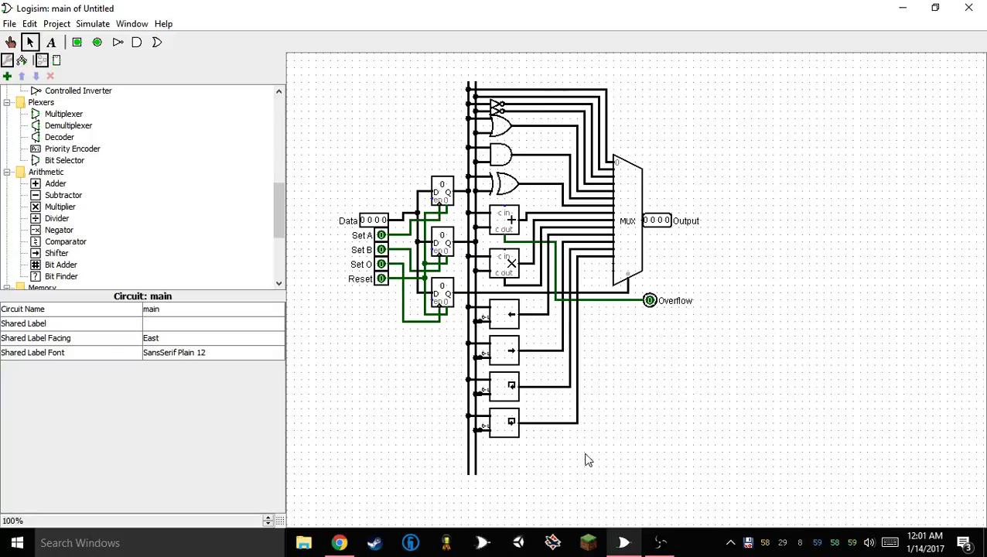
Place a constant near the multiplexer's lower input wires, move it into empty space and delete the leftover wire stub
{"action": "left_click", "coordinate": [475, 475]}
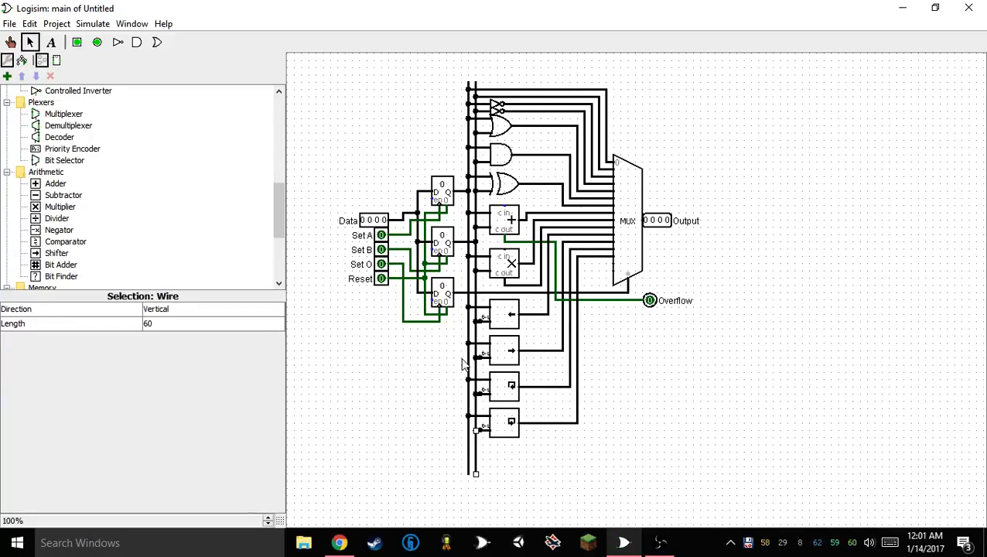
{"action": "scroll", "coordinate": [147, 136], "scroll_direction": "up", "scroll_amount": 9}
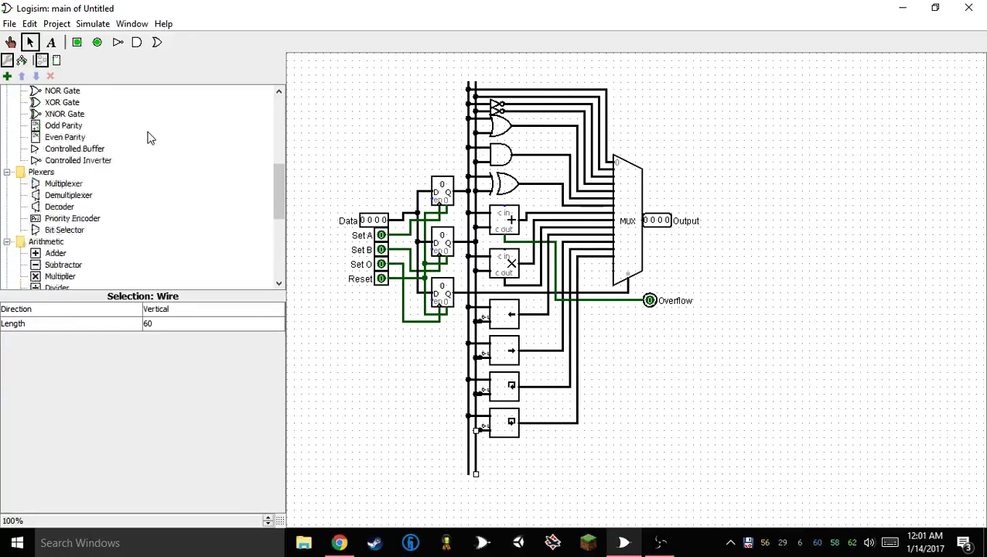
{"action": "left_click", "coordinate": [56, 195]}
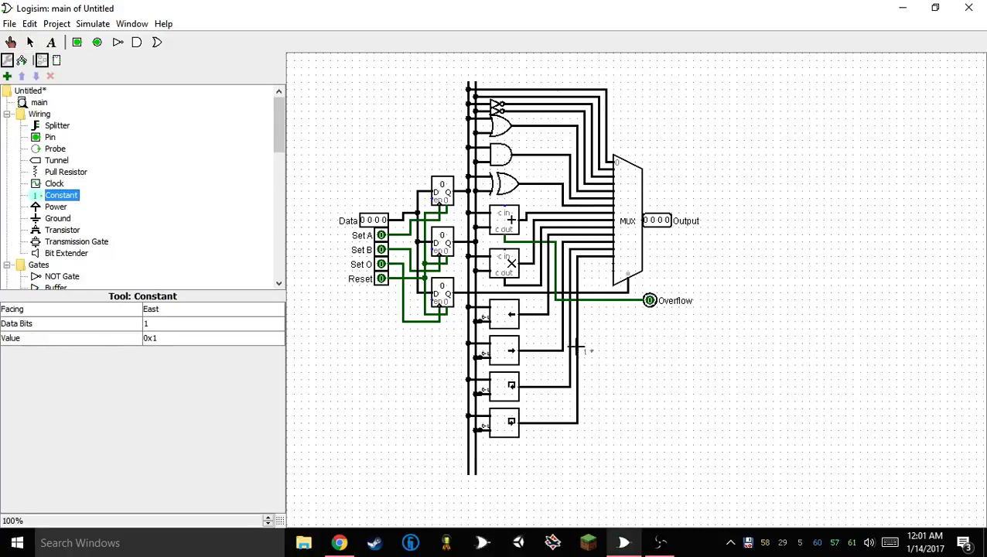
{"action": "left_click", "coordinate": [574, 350]}
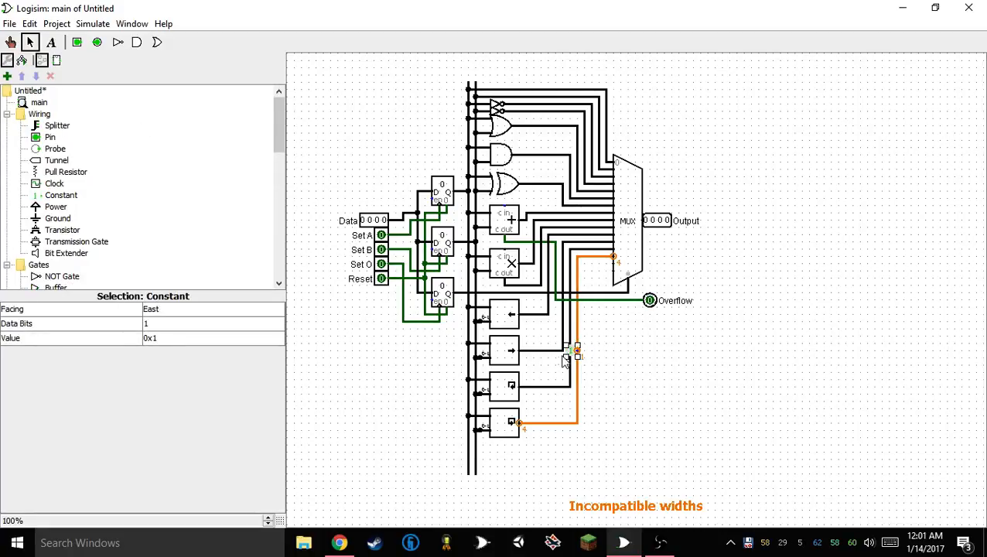
{"action": "left_click_drag", "start_coordinate": [550, 361], "coordinate": [602, 383]}
{"action": "key", "text": "Delete"}
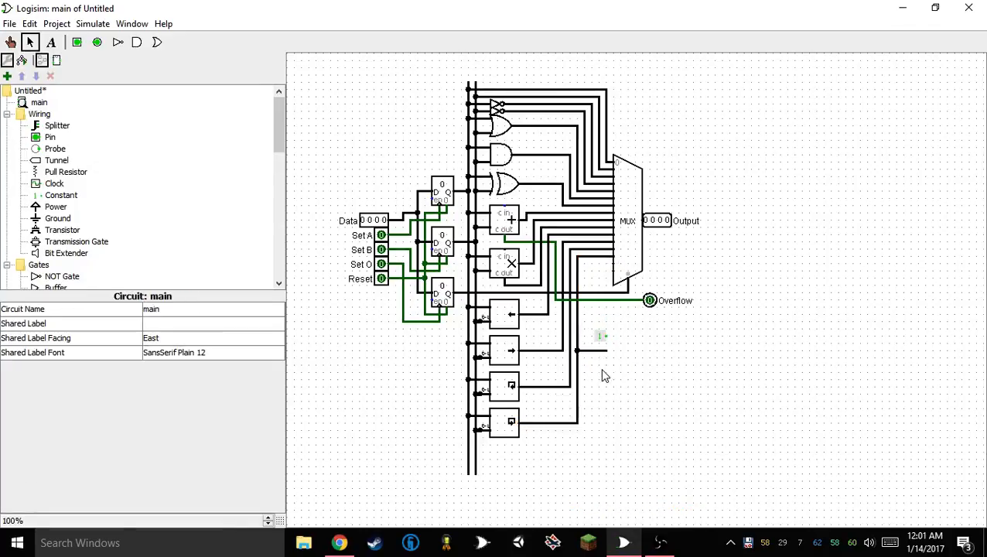
{"action": "left_click", "coordinate": [603, 352]}
Set the constant's value to 0x0 and its width to 4 data bits
{"action": "left_click", "coordinate": [600, 338]}
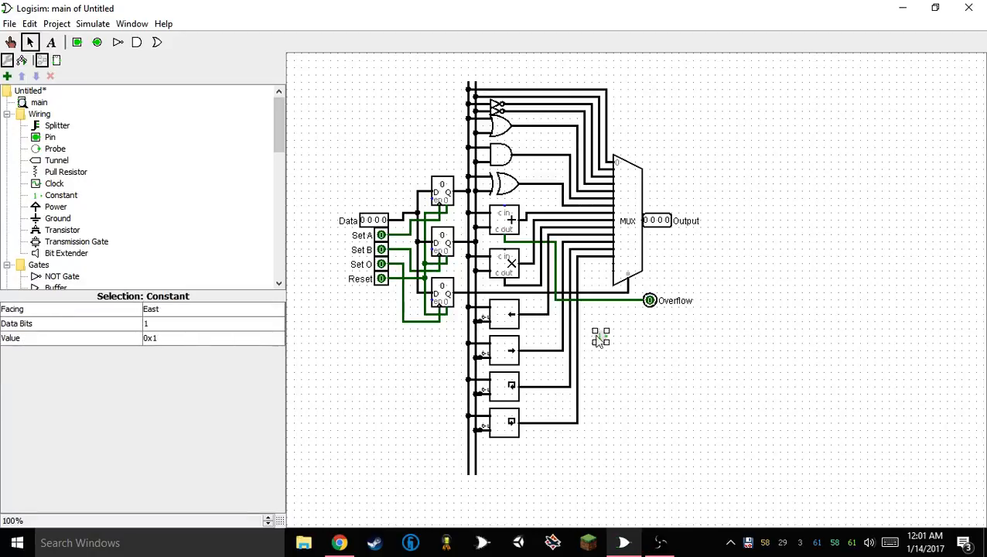
{"action": "left_click", "coordinate": [205, 338]}
{"action": "left_click", "coordinate": [203, 323]}
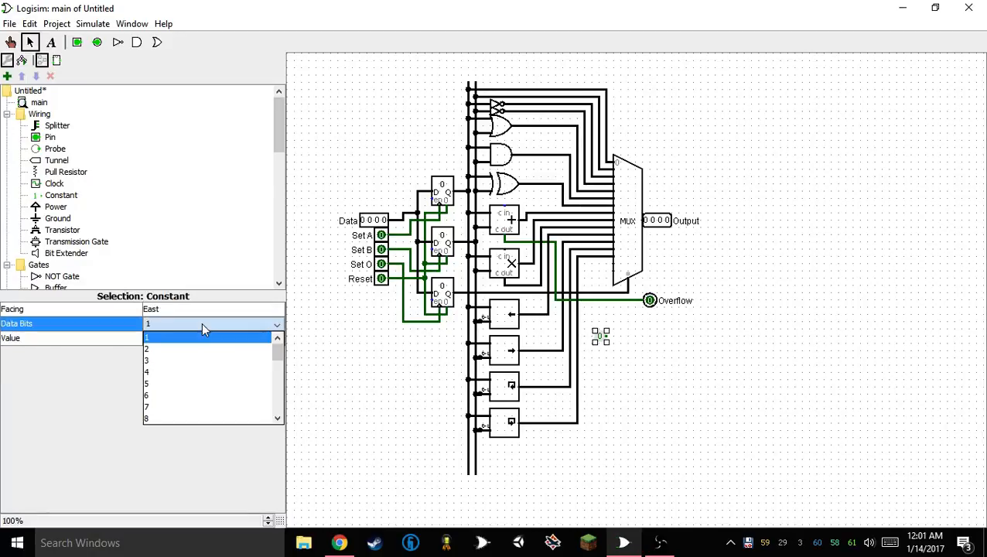
{"action": "left_click", "coordinate": [198, 375]}
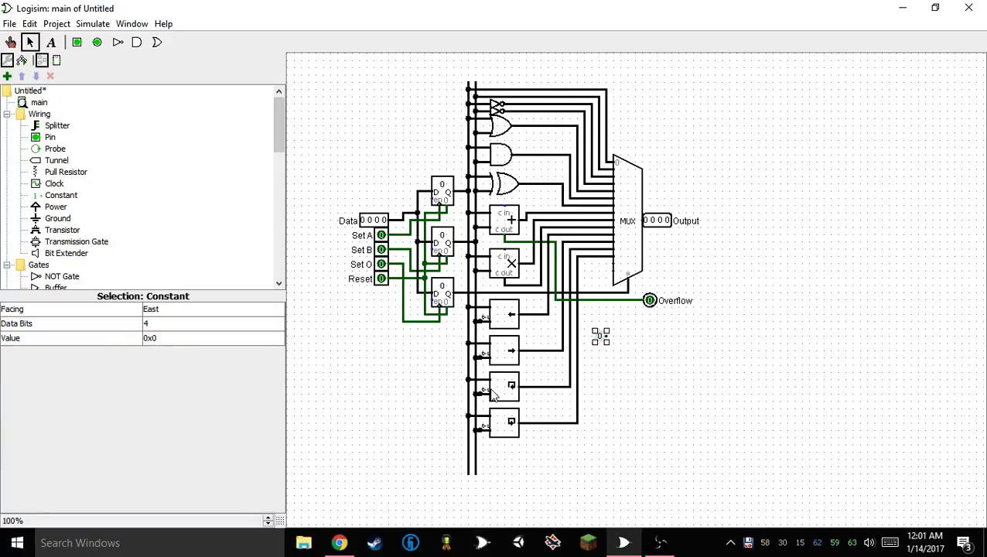
Duplicate the 4-bit constant just below the original and set the copy's value to 0xf
{"action": "key", "text": "ctrl+d"}
{"action": "left_click_drag", "start_coordinate": [607, 344], "coordinate": [601, 352]}
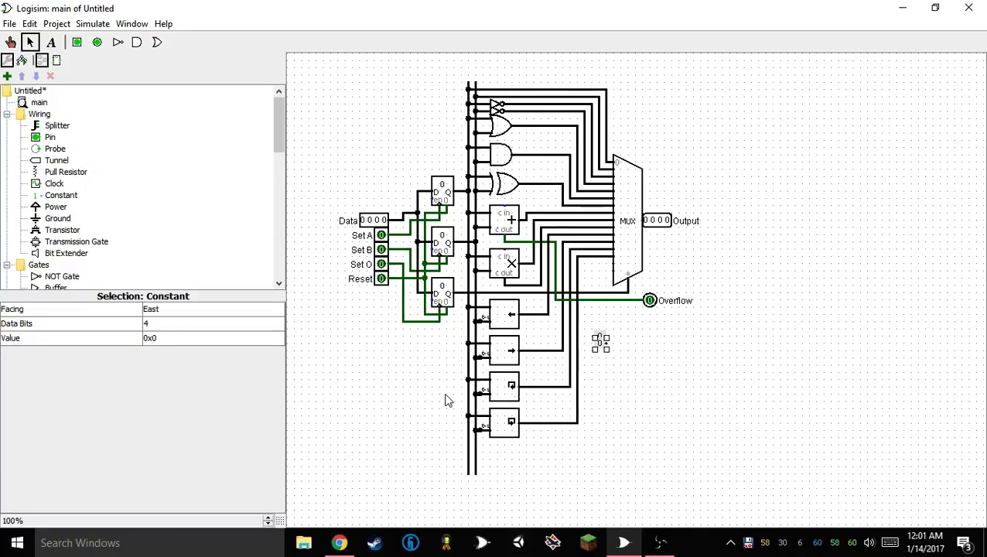
{"action": "left_click", "coordinate": [188, 323]}
{"action": "left_click", "coordinate": [188, 325]}
{"action": "left_click", "coordinate": [191, 335]}
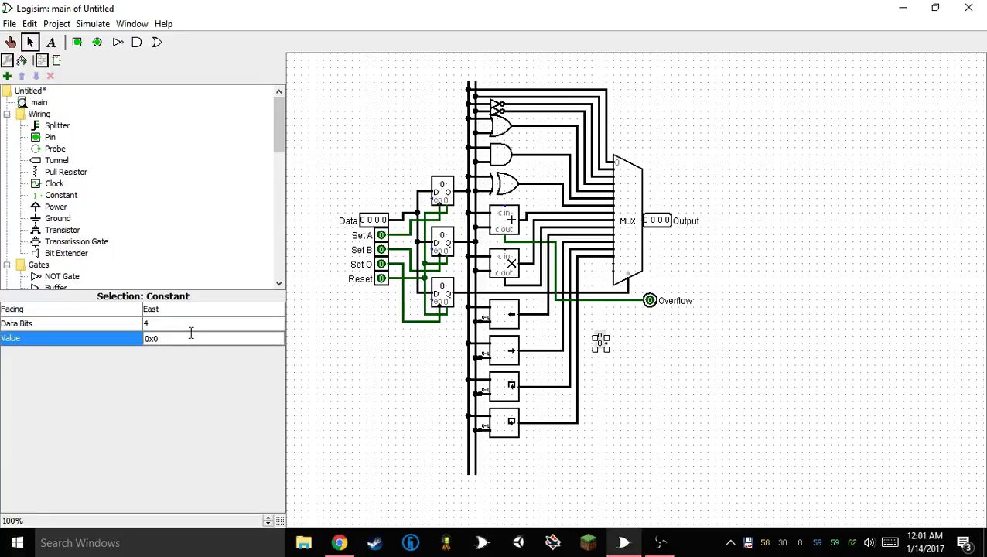
{"action": "type", "text": "f"}
{"action": "key", "text": "Return"}
Face both constants north, arrange them side by side near the multiplexer's lower corner and wire them to its last two inputs
{"action": "left_click_drag", "start_coordinate": [634, 325], "coordinate": [578, 382]}
{"action": "key", "text": "Up"}
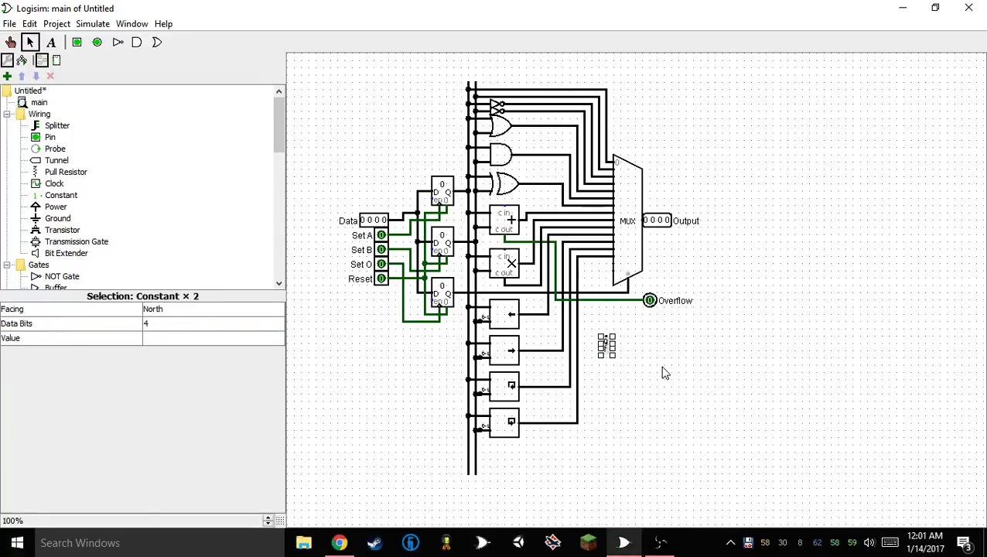
{"action": "left_click", "coordinate": [663, 367]}
{"action": "left_click_drag", "start_coordinate": [605, 350], "coordinate": [588, 283]}
{"action": "left_click", "coordinate": [624, 326]}
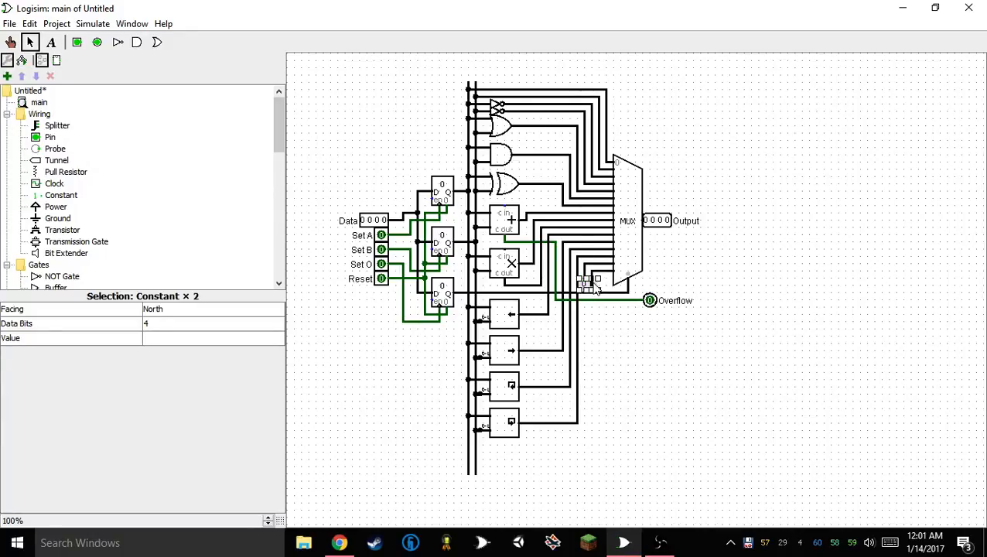
{"action": "left_click", "coordinate": [612, 326]}
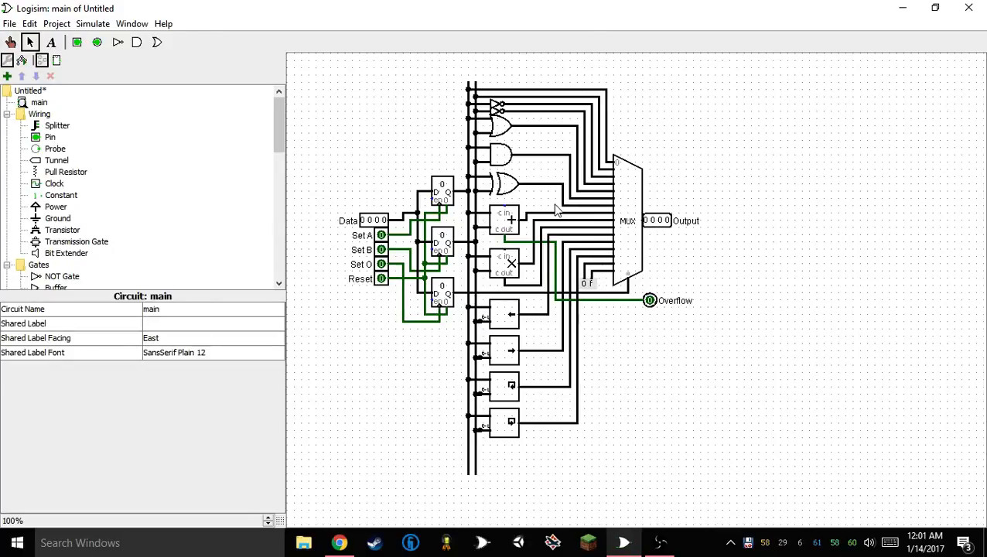
Reroute the vertical wire segments from the XOR, AND and OR gate outputs closer to the gates
{"action": "left_click_drag", "start_coordinate": [562, 193], "coordinate": [534, 170]}
{"action": "left_click", "coordinate": [571, 176]}
{"action": "left_click", "coordinate": [570, 172]}
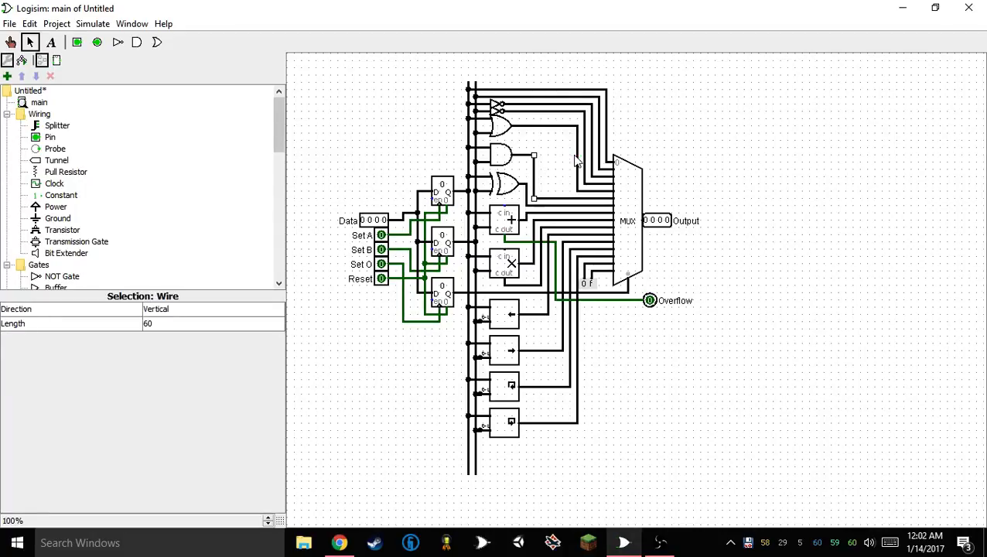
{"action": "left_click", "coordinate": [573, 151]}
{"action": "left_click_drag", "start_coordinate": [631, 79], "coordinate": [541, 143]}
{"action": "left_click", "coordinate": [577, 154]}
{"action": "left_click", "coordinate": [581, 138]}
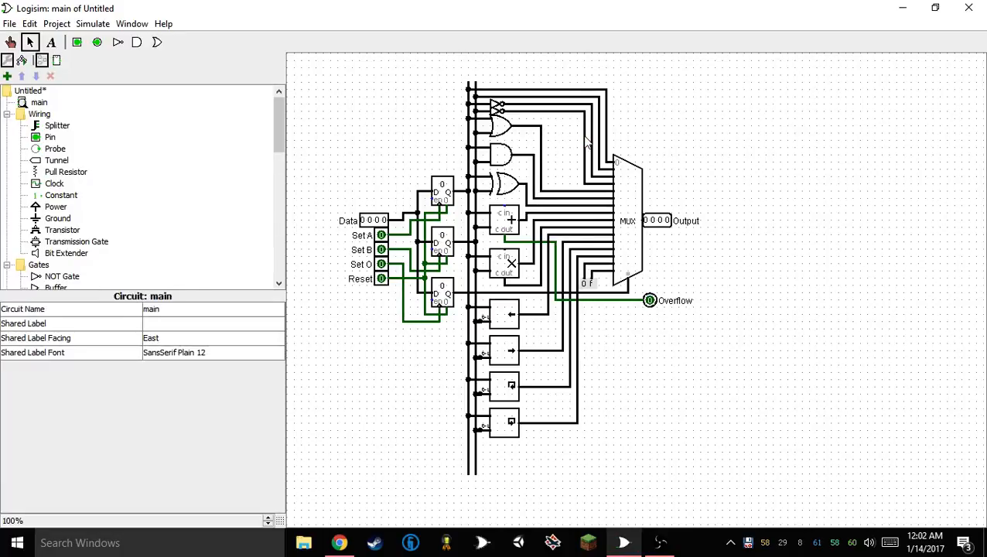
Shift the inverter and direct bus wires closer to the gates, and move the multiplexer with the Output and Overflow pins toward them
{"action": "left_click", "coordinate": [585, 141]}
{"action": "left_click_drag", "start_coordinate": [592, 135], "coordinate": [730, 328]}
{"action": "left_click", "coordinate": [609, 121]}
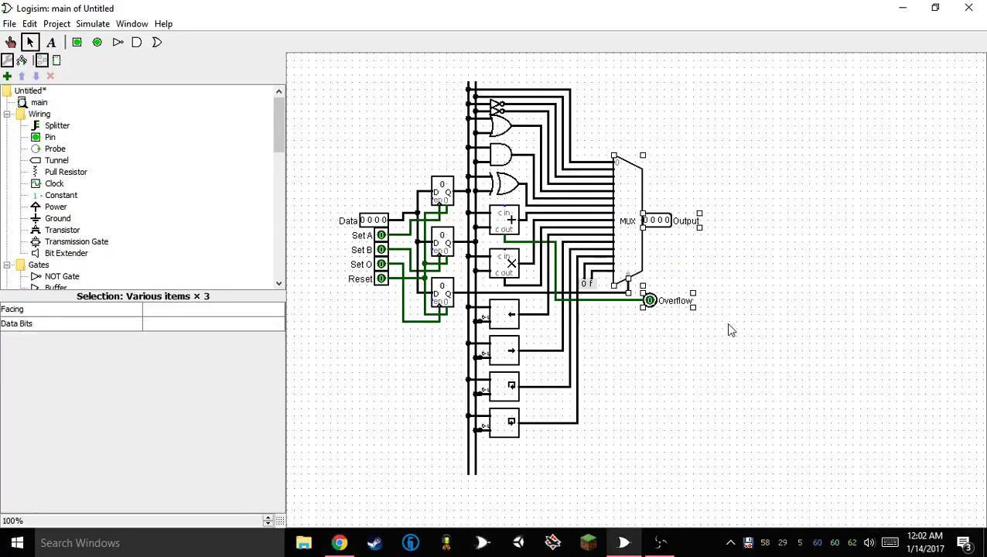
{"action": "left_click_drag", "start_coordinate": [654, 220], "coordinate": [646, 218]}
{"action": "left_click", "coordinate": [728, 384]}
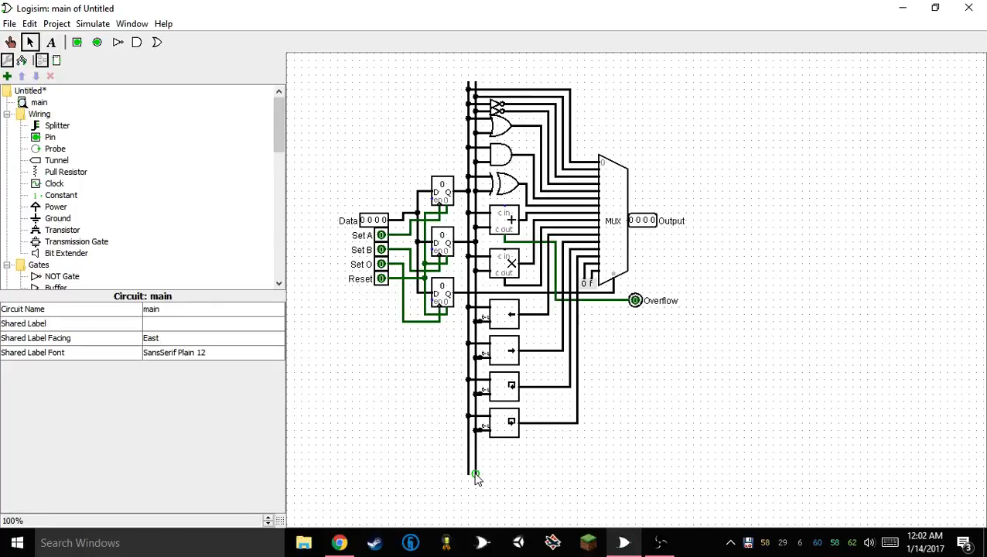
Place an input pin below the Reset pin, label it Flags and set it to 3 data bits
{"action": "scroll", "coordinate": [109, 202], "scroll_direction": "down", "scroll_amount": 2}
{"action": "scroll", "coordinate": [110, 202], "scroll_direction": "up", "scroll_amount": 2}
{"action": "left_click", "coordinate": [50, 137]}
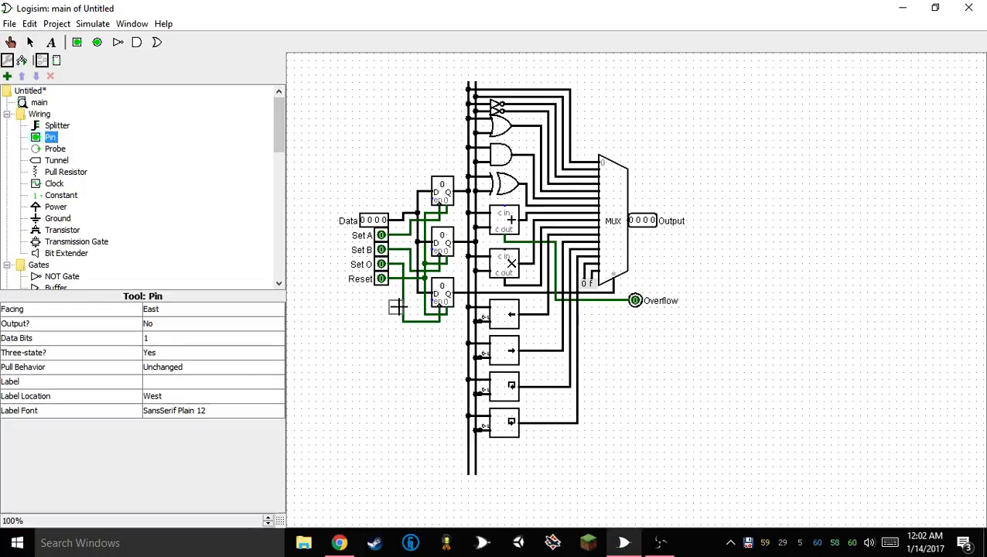
{"action": "left_click", "coordinate": [383, 343]}
{"action": "left_click", "coordinate": [228, 384]}
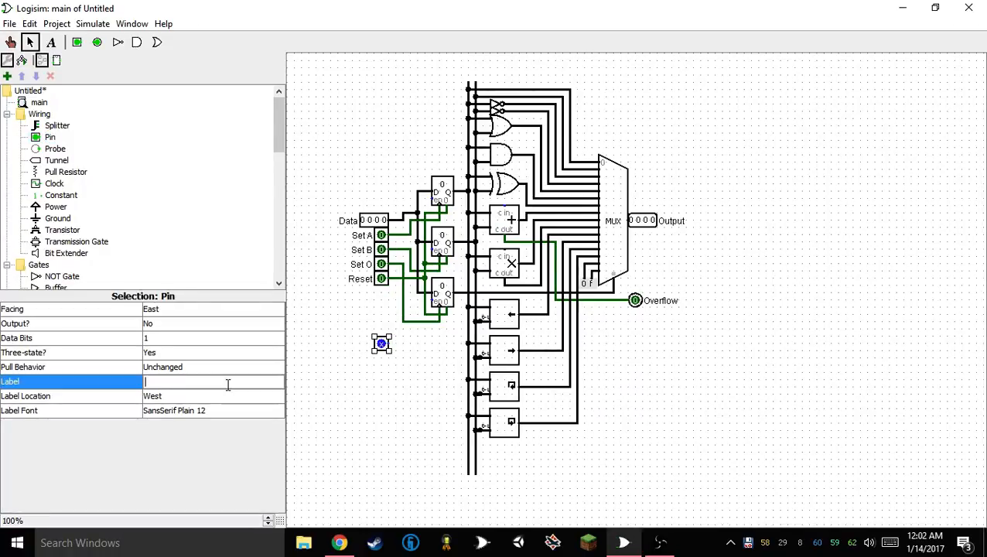
{"action": "type", "text": "Flag"}
{"action": "key", "text": "Return"}
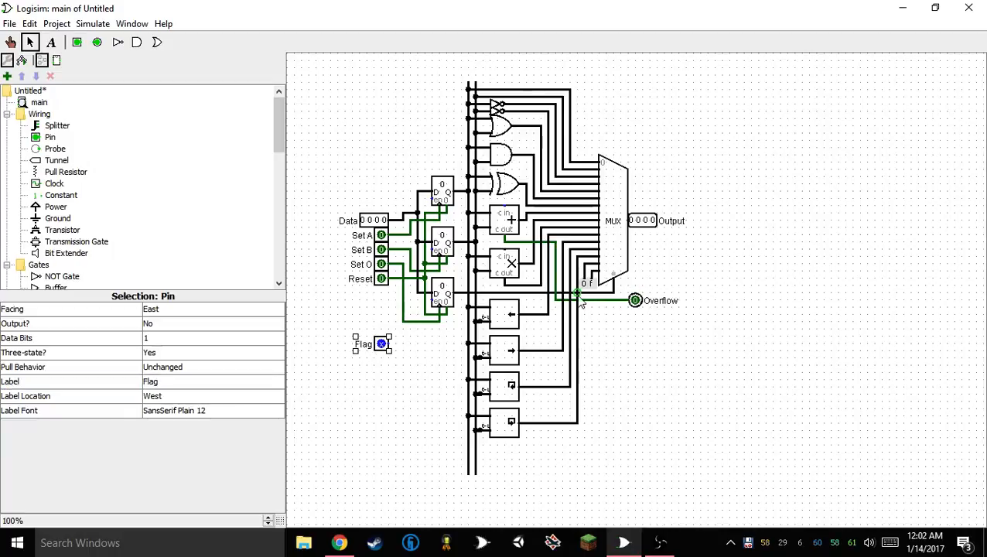
{"action": "left_click", "coordinate": [185, 383]}
{"action": "type", "text": "s"}
{"action": "left_click", "coordinate": [189, 337]}
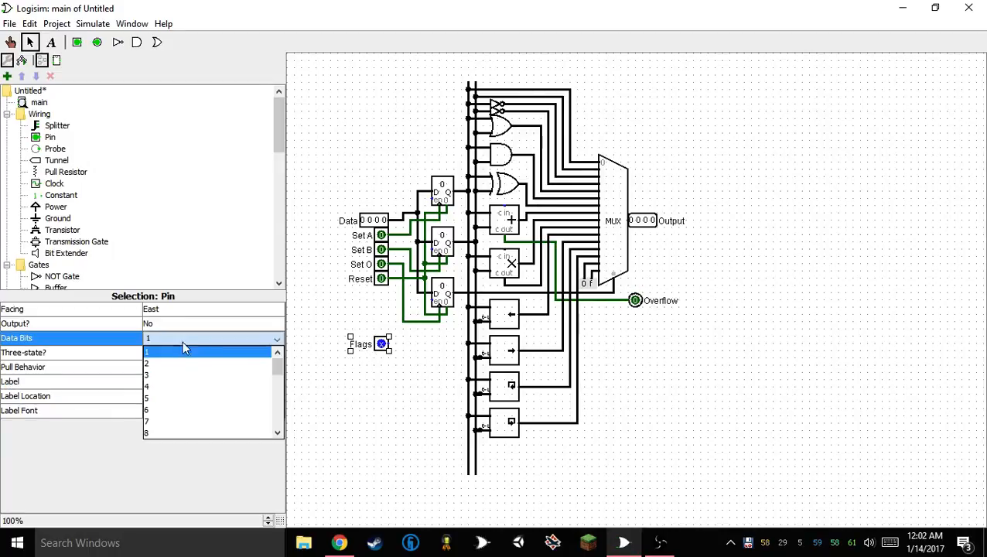
{"action": "left_click", "coordinate": [197, 376]}
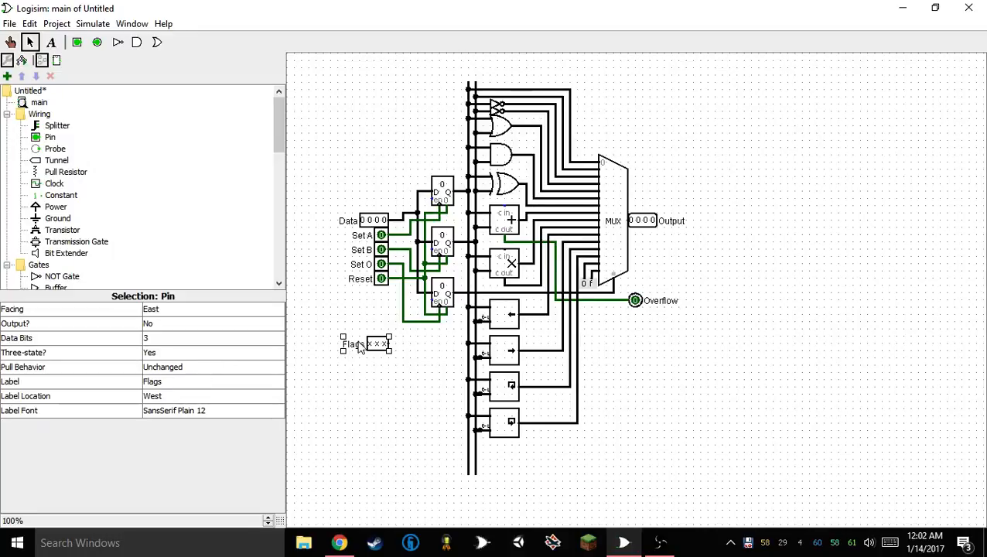
Change the Flags pin's width to 2 data bits and back to 3
{"action": "left_click", "coordinate": [199, 339]}
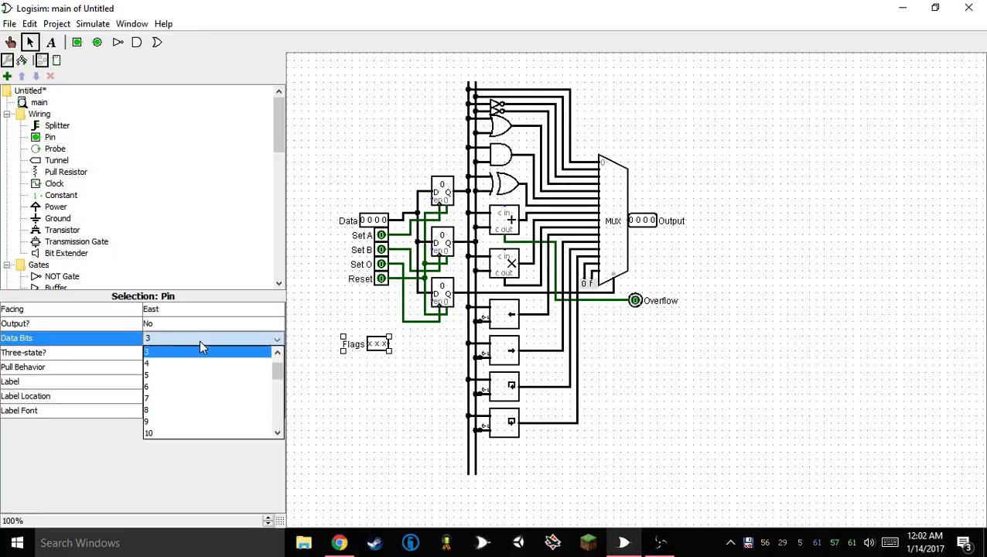
{"action": "scroll", "coordinate": [194, 370], "scroll_direction": "up", "scroll_amount": 1}
{"action": "left_click", "coordinate": [177, 364]}
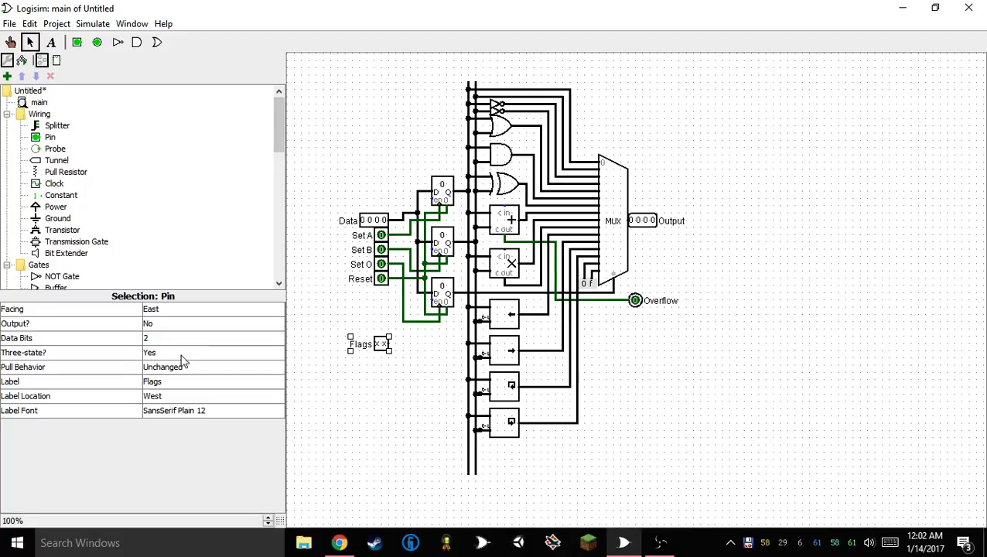
{"action": "left_click", "coordinate": [178, 353]}
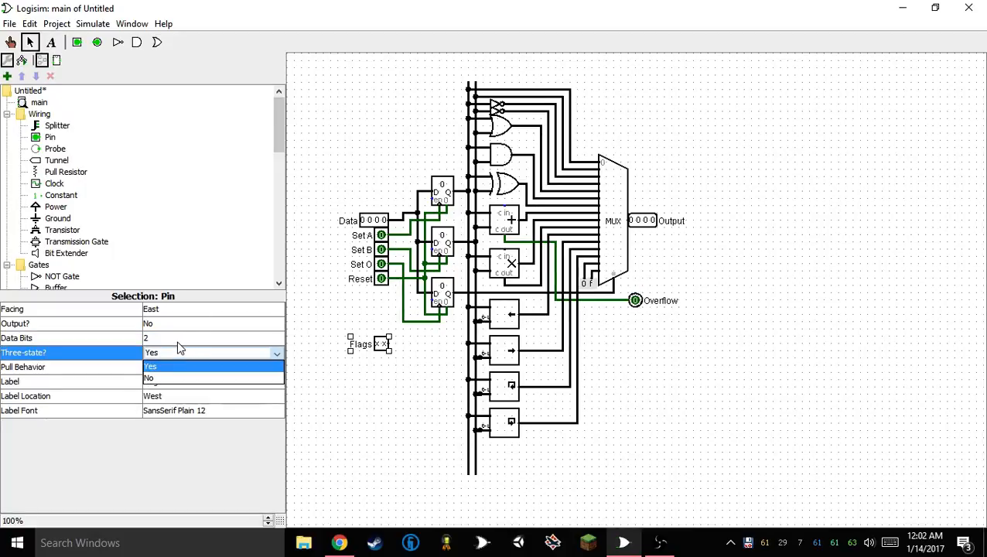
{"action": "left_click", "coordinate": [179, 350]}
{"action": "left_click", "coordinate": [181, 338]}
{"action": "left_click", "coordinate": [173, 371]}
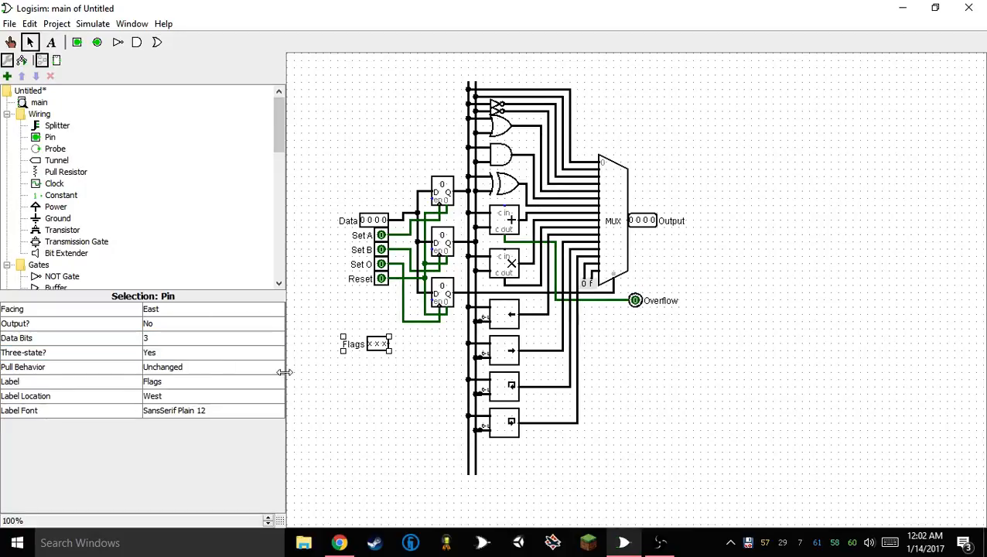
Move the Flags pin directly under Reset, wire it to a new full-height bus line beside the others and lengthen the existing bus lines downward
{"action": "left_click", "coordinate": [437, 384]}
{"action": "left_click_drag", "start_coordinate": [375, 344], "coordinate": [382, 294]}
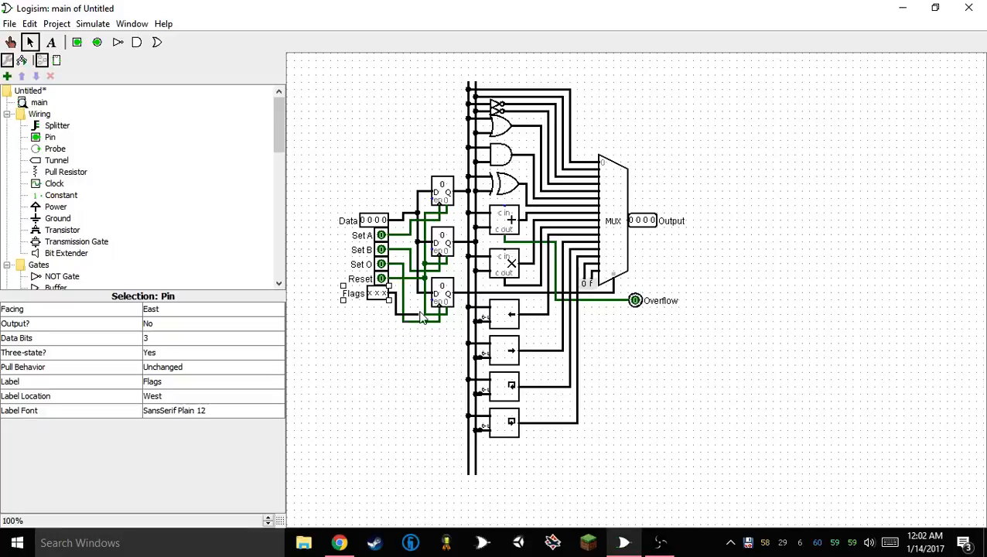
{"action": "left_click_drag", "start_coordinate": [411, 301], "coordinate": [477, 484]}
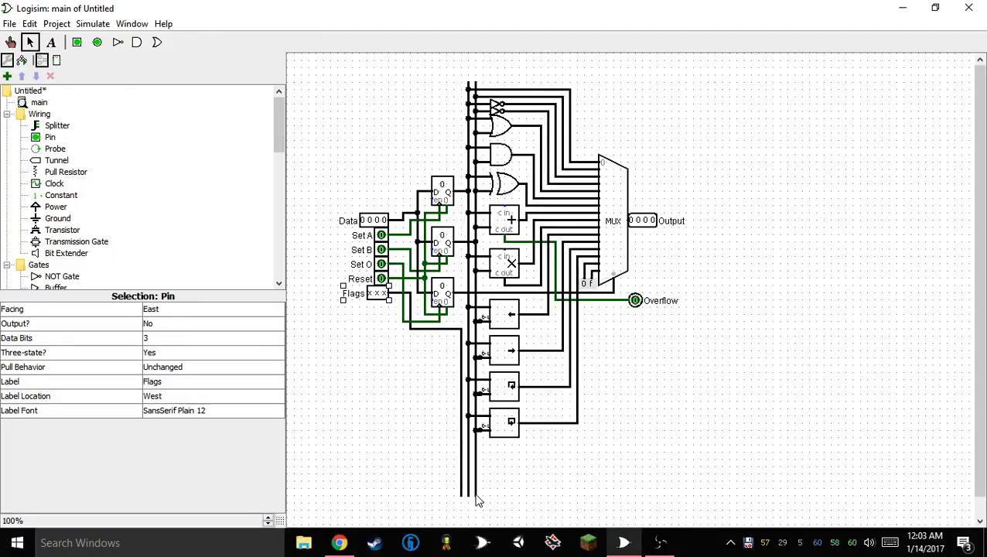
{"action": "scroll", "coordinate": [145, 193], "scroll_direction": "down", "scroll_amount": 7}
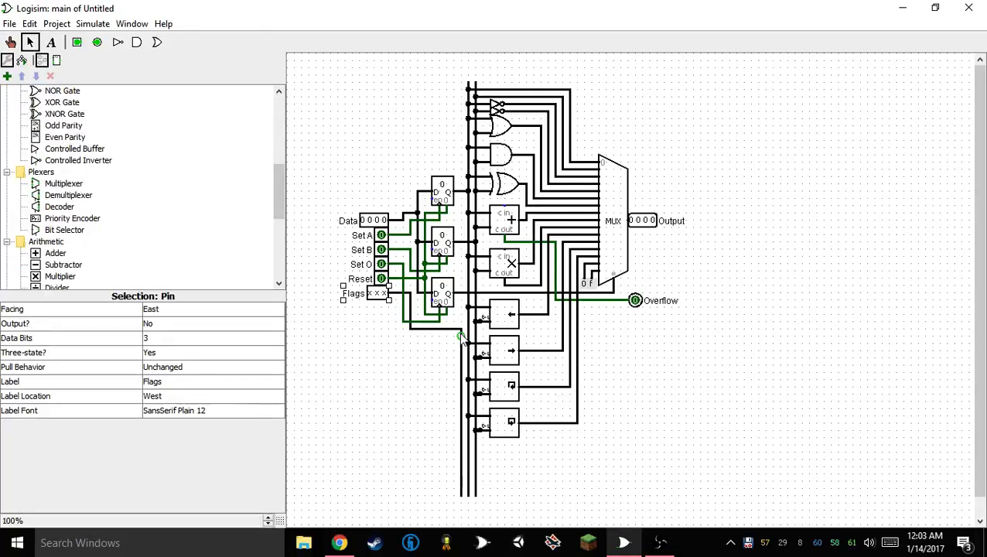
{"action": "left_click_drag", "start_coordinate": [462, 323], "coordinate": [462, 82]}
Place a comparator below the lowest rotate shifter and wire its two inputs to the two data bus lines
{"action": "scroll", "coordinate": [267, 266], "scroll_direction": "down", "scroll_amount": 6}
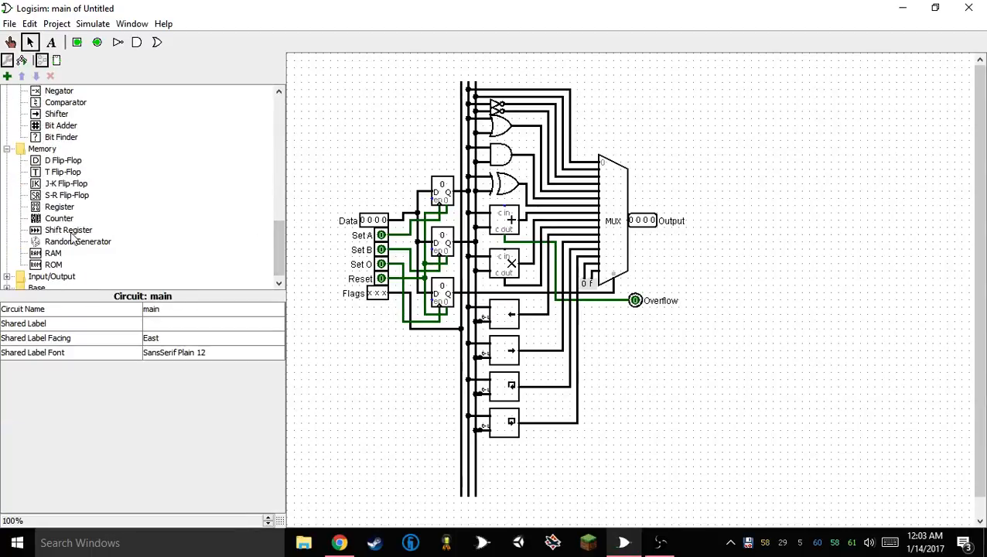
{"action": "scroll", "coordinate": [94, 235], "scroll_direction": "up", "scroll_amount": 2}
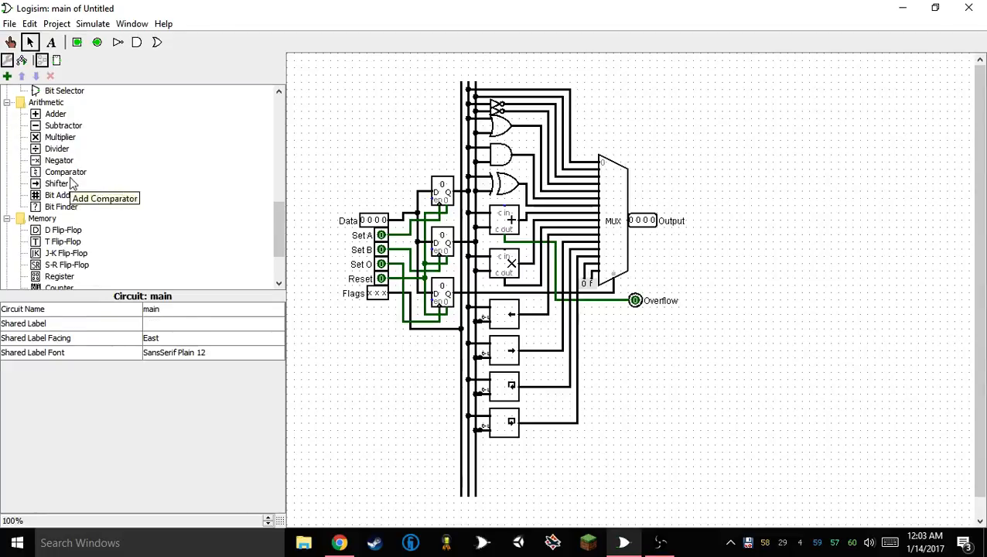
{"action": "left_click", "coordinate": [65, 172]}
{"action": "left_click", "coordinate": [510, 461]}
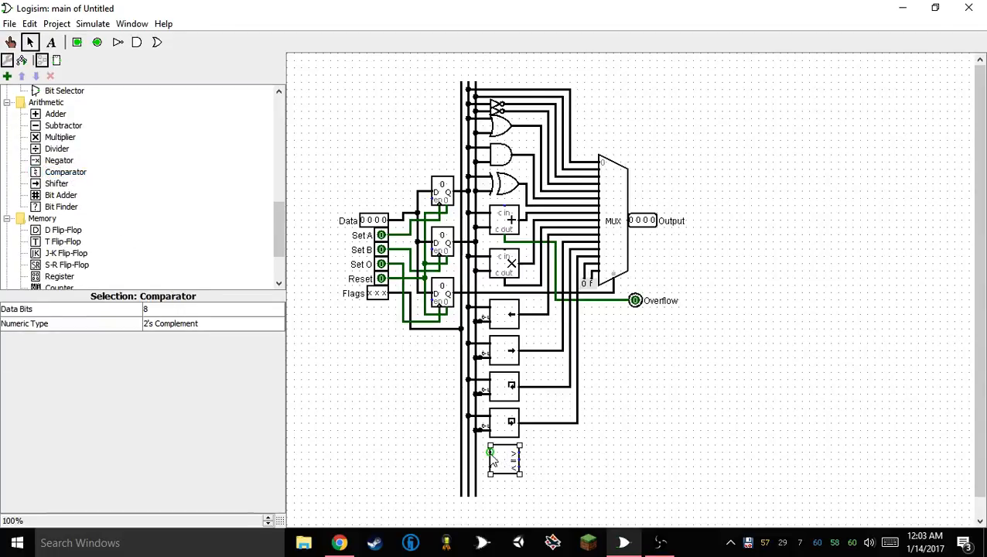
{"action": "left_click_drag", "start_coordinate": [476, 450], "coordinate": [468, 470]}
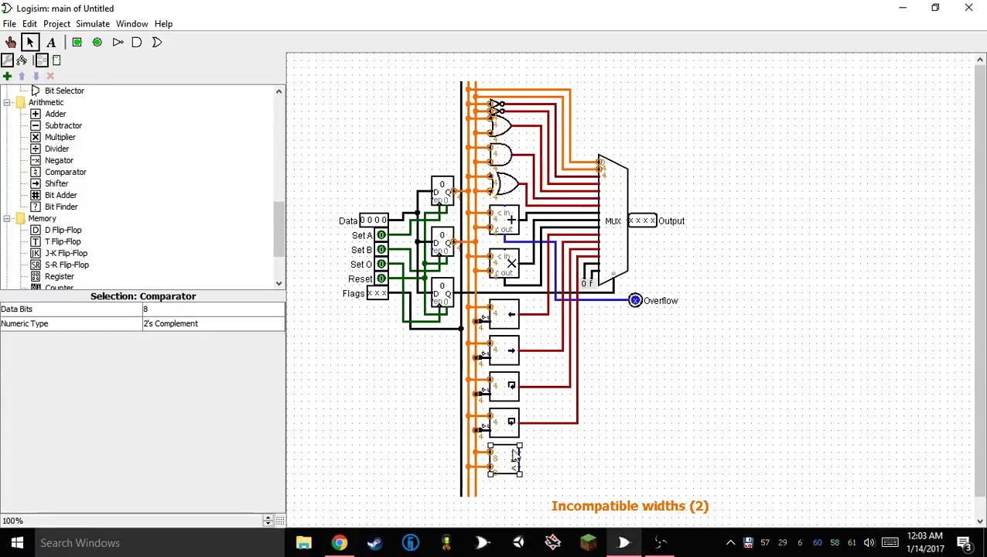
Set the comparator's data bits to 4 and its numeric type to Unsigned
{"action": "left_click", "coordinate": [165, 309]}
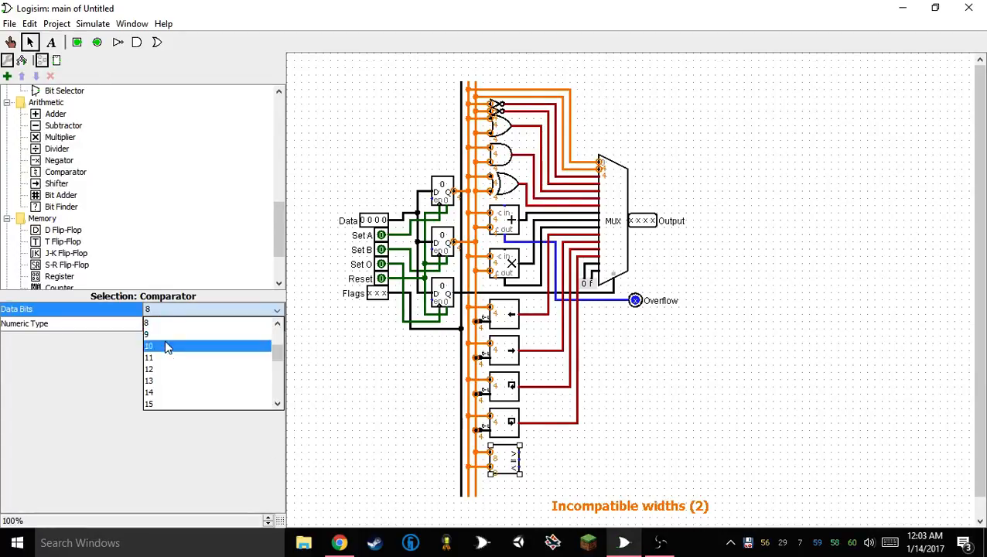
{"action": "scroll", "coordinate": [165, 344], "scroll_direction": "up", "scroll_amount": 2}
{"action": "left_click", "coordinate": [165, 357]}
{"action": "left_click", "coordinate": [174, 325]}
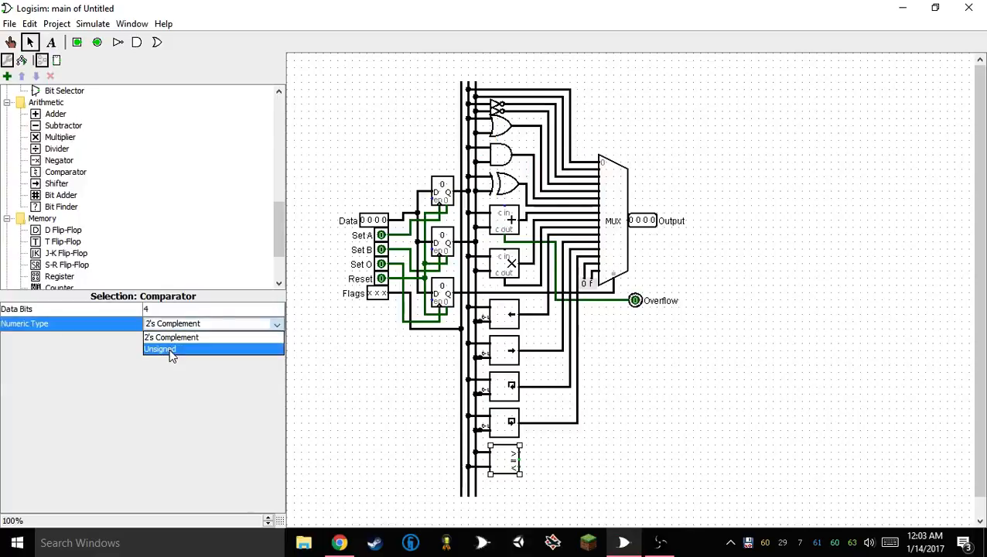
{"action": "left_click", "coordinate": [172, 350]}
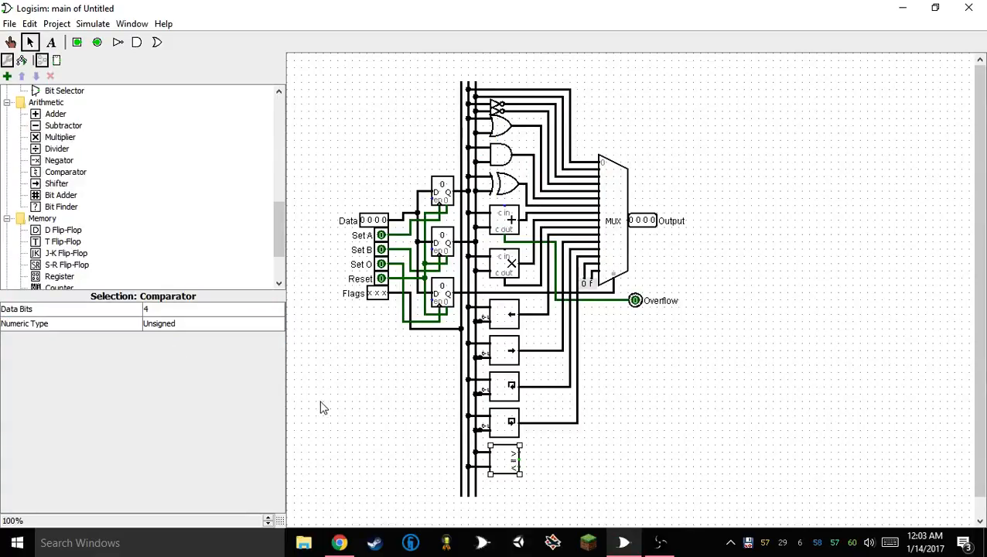
Examine the attributes of the shifters, the multiplier and the adder
{"action": "left_click", "coordinate": [507, 429]}
{"action": "left_click", "coordinate": [507, 389]}
{"action": "left_click", "coordinate": [507, 352]}
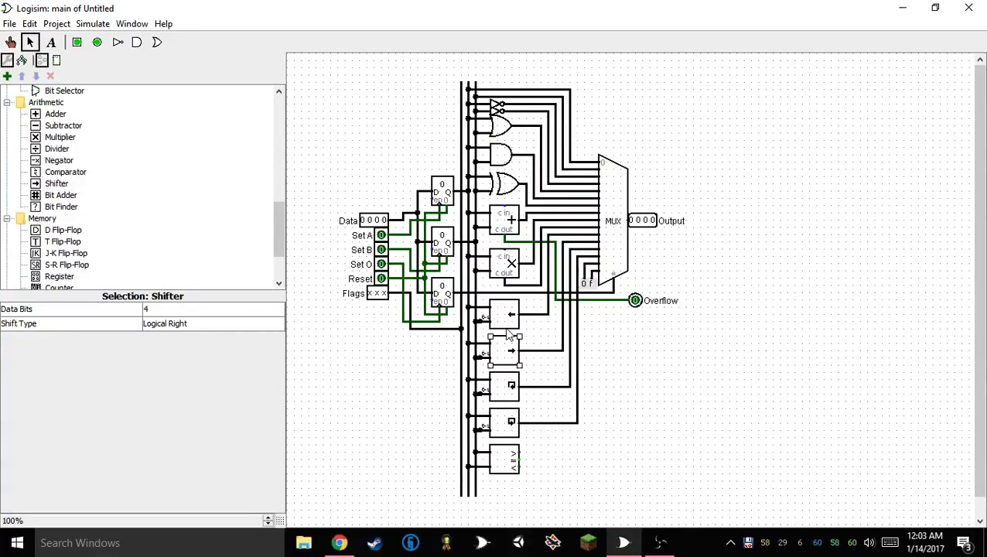
{"action": "left_click", "coordinate": [507, 316]}
{"action": "left_click", "coordinate": [507, 267]}
{"action": "left_click", "coordinate": [511, 224]}
Place a multiplexer with 3 select bits beside the comparator and wire the comparator's three outputs to its first three inputs
{"action": "scroll", "coordinate": [597, 489], "scroll_direction": "down", "scroll_amount": 1}
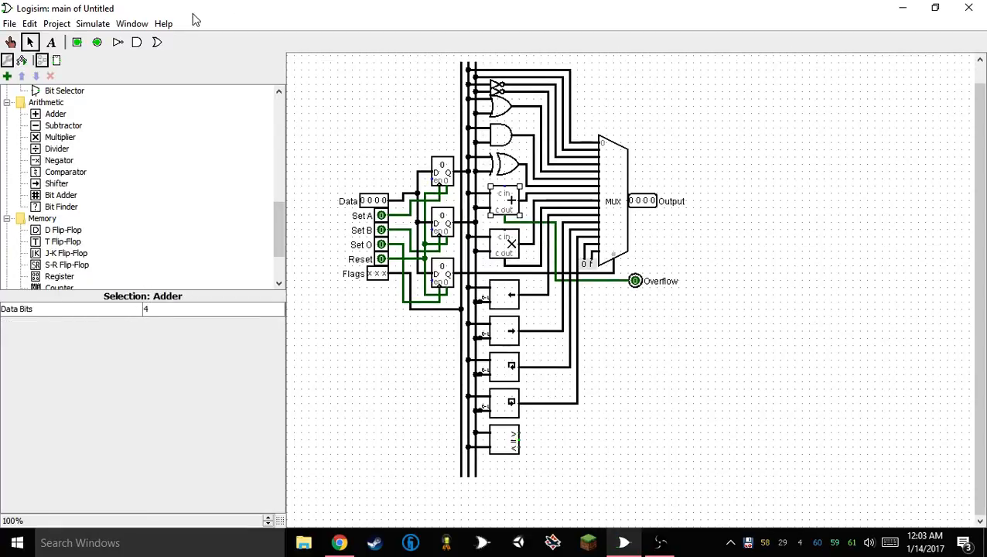
{"action": "scroll", "coordinate": [31, 145], "scroll_direction": "up", "scroll_amount": 5}
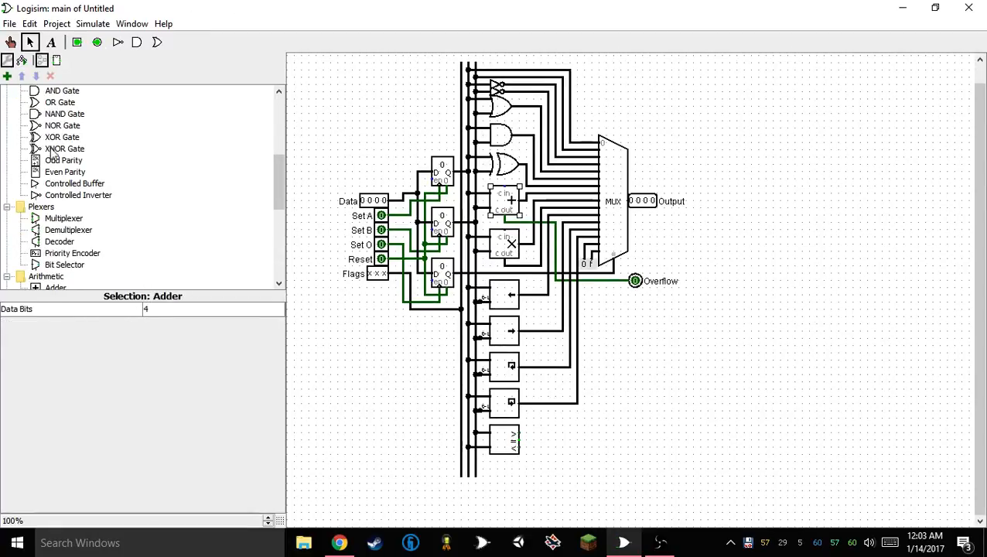
{"action": "left_click", "coordinate": [65, 218]}
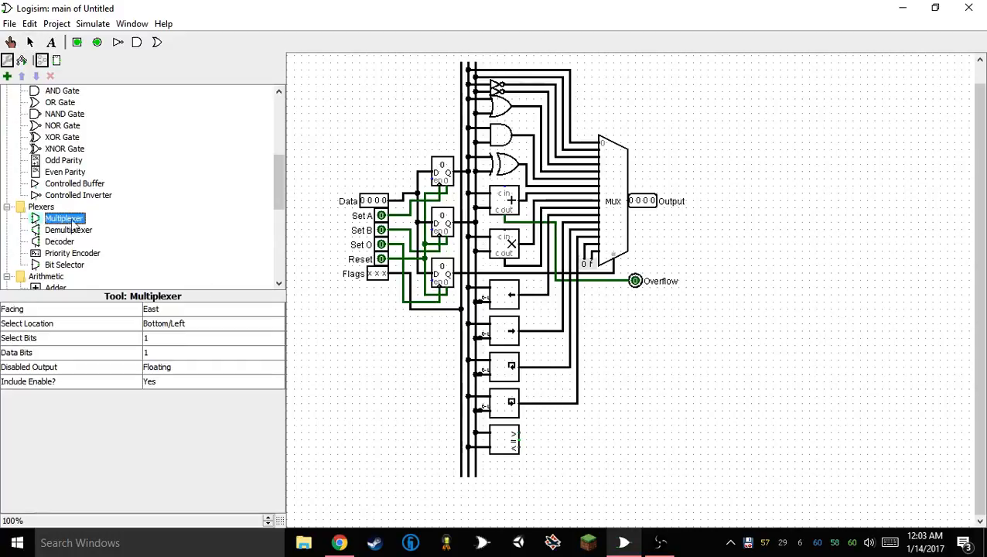
{"action": "left_click", "coordinate": [569, 440]}
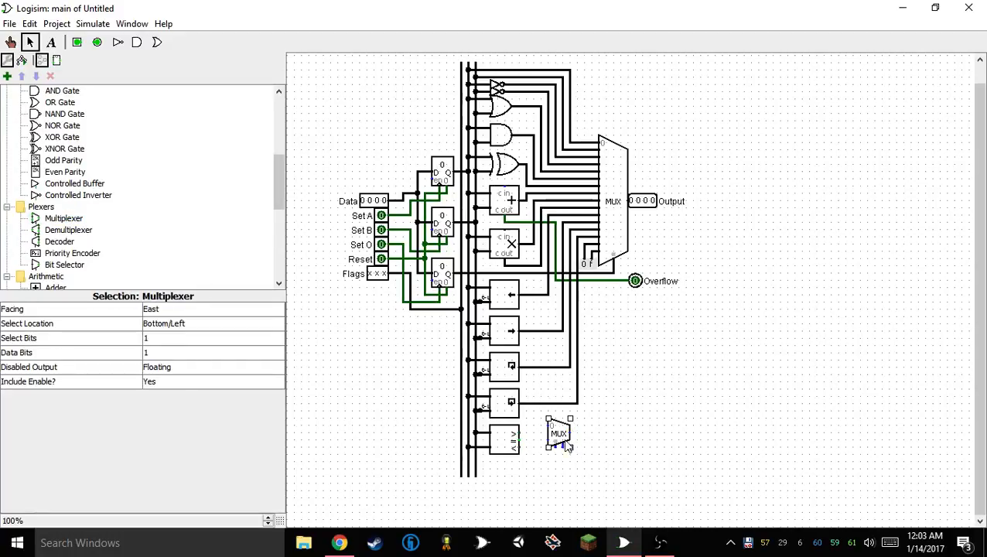
{"action": "left_click", "coordinate": [167, 341]}
{"action": "left_click", "coordinate": [174, 384]}
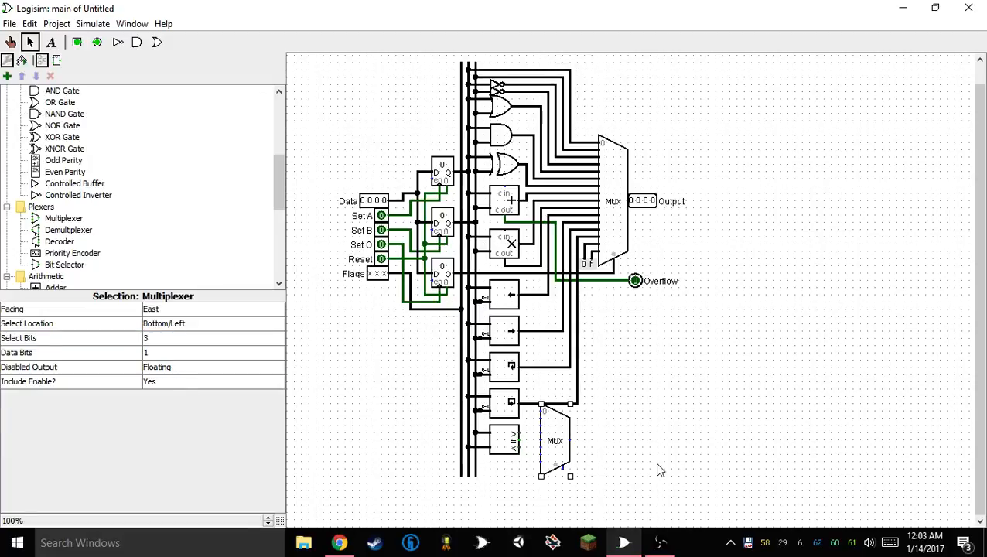
{"action": "left_click", "coordinate": [657, 465]}
{"action": "left_click", "coordinate": [569, 458]}
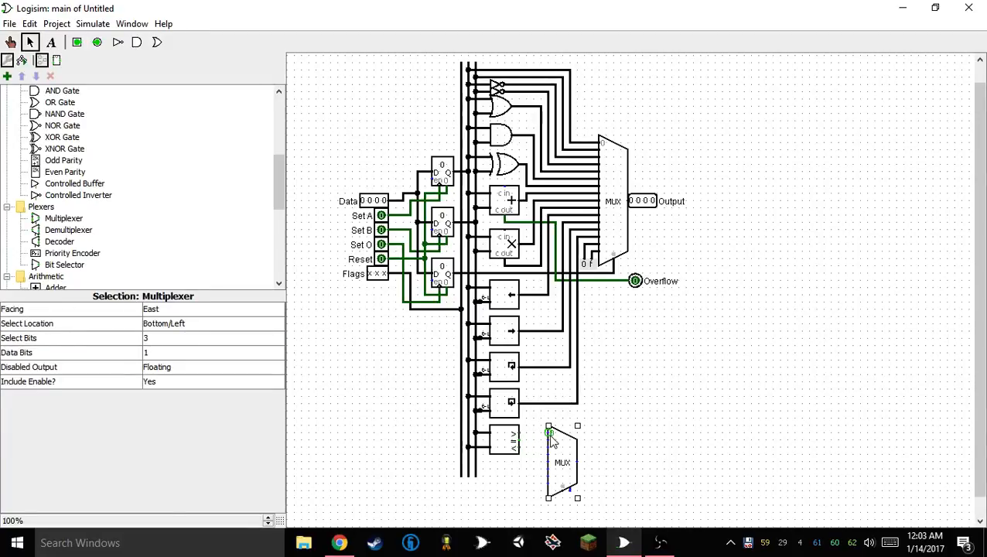
{"action": "left_click_drag", "start_coordinate": [522, 430], "coordinate": [548, 446]}
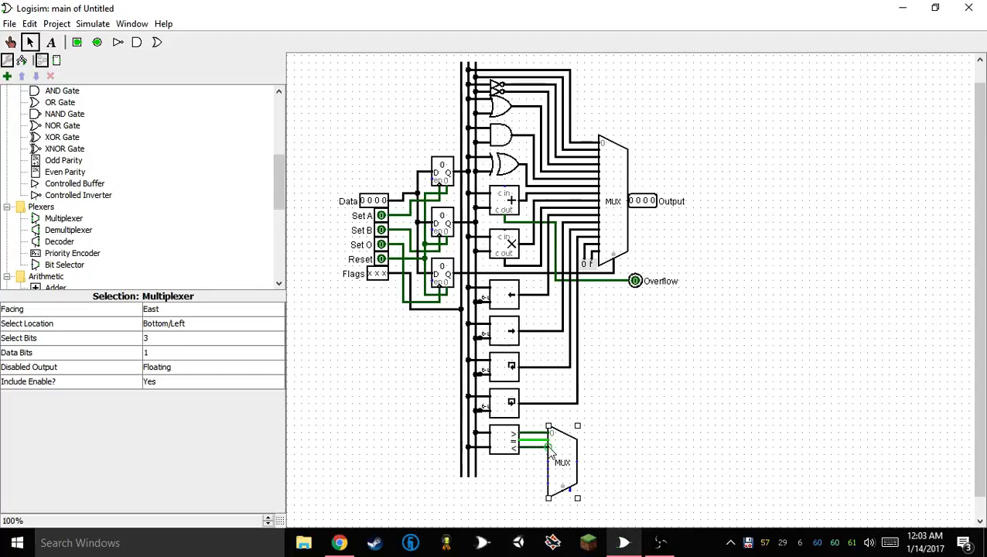
Set the new multiplexer's Include Enable option to No and wire its select input to the Flags bus line
{"action": "left_click", "coordinate": [182, 382]}
{"action": "left_click", "coordinate": [175, 406]}
{"action": "left_click", "coordinate": [701, 467]}
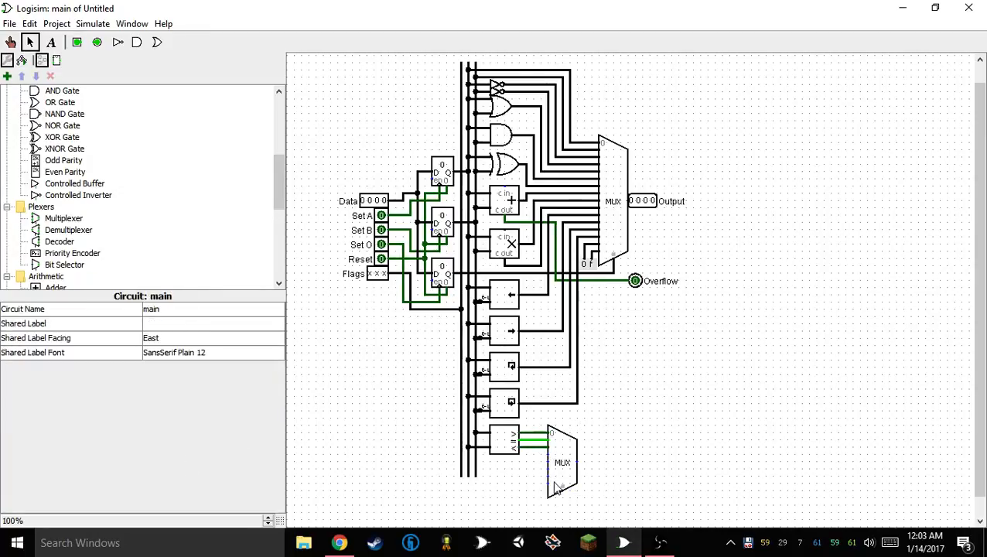
{"action": "left_click_drag", "start_coordinate": [562, 492], "coordinate": [459, 511]}
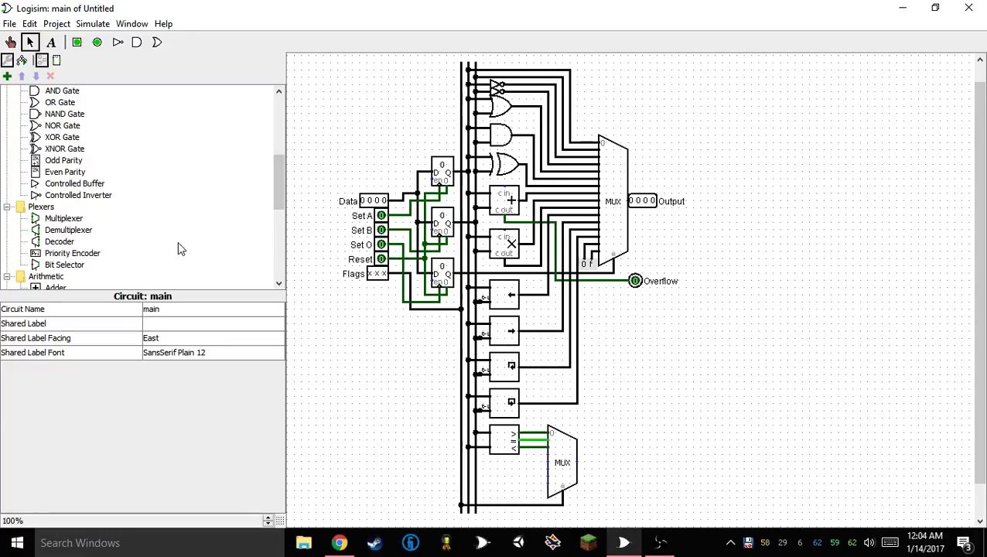
Place an east-facing, two-input OR gate below the comparator's outputs and move the lower multiplexer right to make room
{"action": "left_click", "coordinate": [157, 43]}
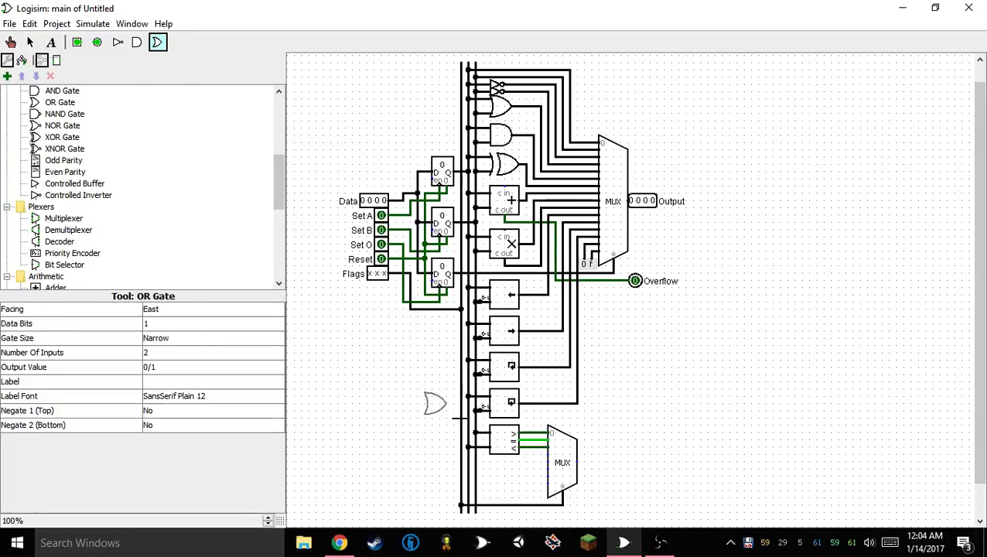
{"action": "key", "text": "Up"}
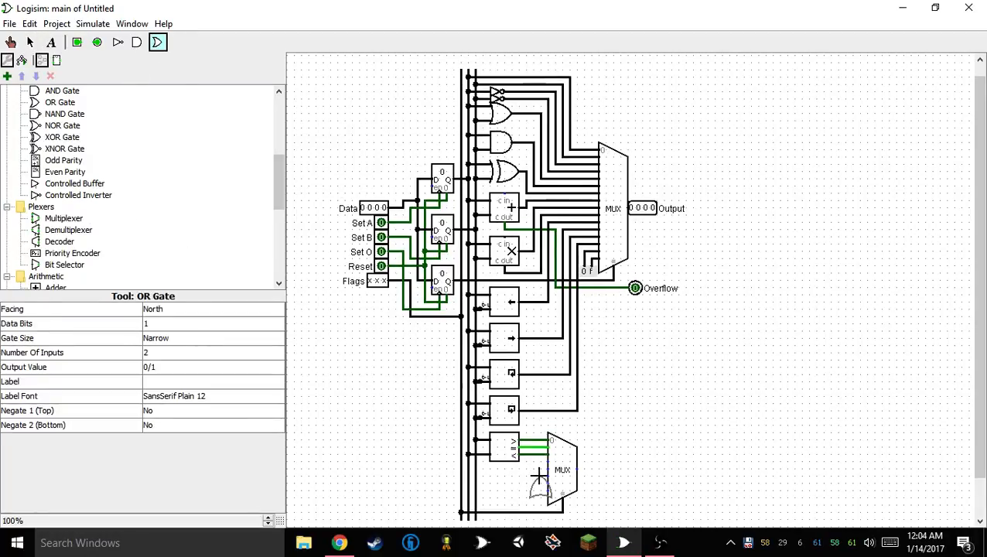
{"action": "key", "text": "Down"}
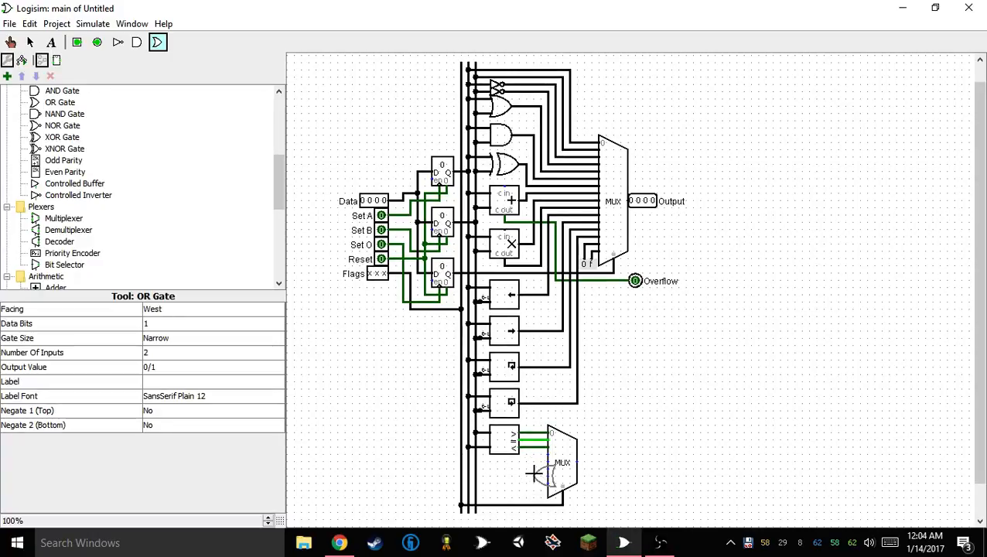
{"action": "key", "text": "Right"}
{"action": "left_click", "coordinate": [534, 469]}
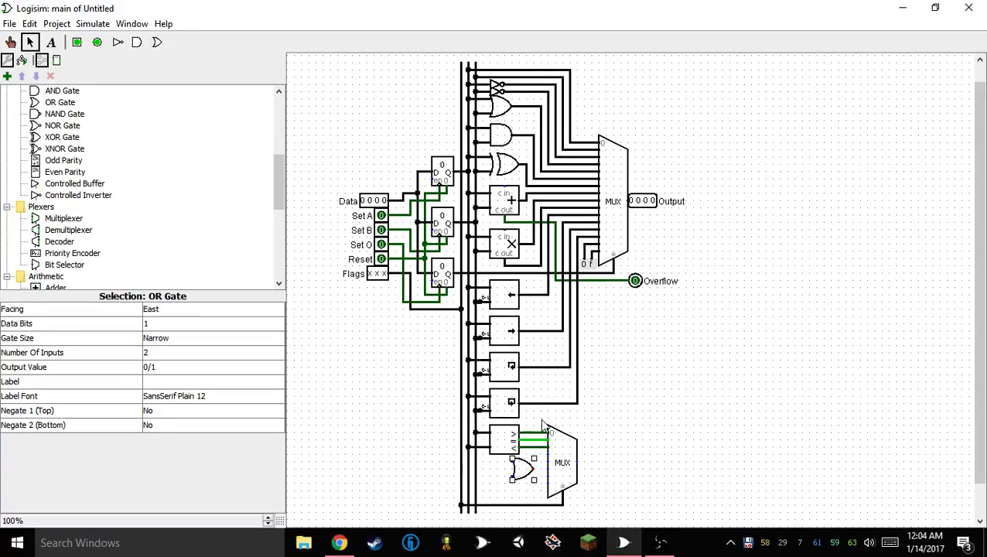
{"action": "left_click_drag", "start_coordinate": [539, 415], "coordinate": [611, 528]}
{"action": "left_click_drag", "start_coordinate": [566, 455], "coordinate": [632, 453]}
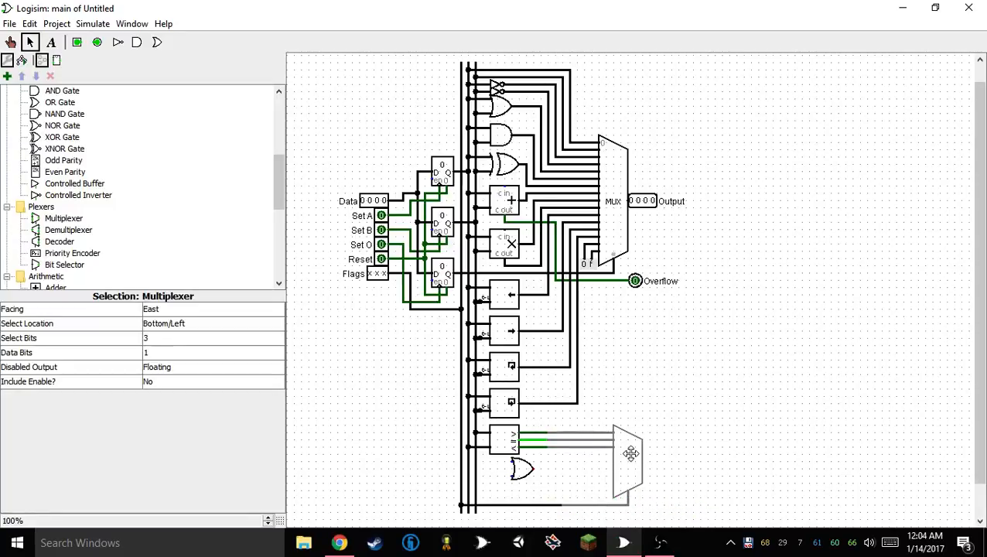
Duplicate the OR gate, stagger the pair diagonally and feed them from the comparator's equal output, with greater-than wired to the upper gate
{"action": "mouse_move", "coordinate": [514, 467]}
{"action": "left_mouse_down"}
{"action": "mouse_move", "coordinate": [536, 461]}
{"action": "mouse_move", "coordinate": [526, 440]}
{"action": "mouse_move", "coordinate": [573, 469]}
{"action": "mouse_move", "coordinate": [570, 481]}
{"action": "mouse_move", "coordinate": [526, 472]}
{"action": "left_mouse_up"}
{"action": "key", "text": "ctrl+d"}
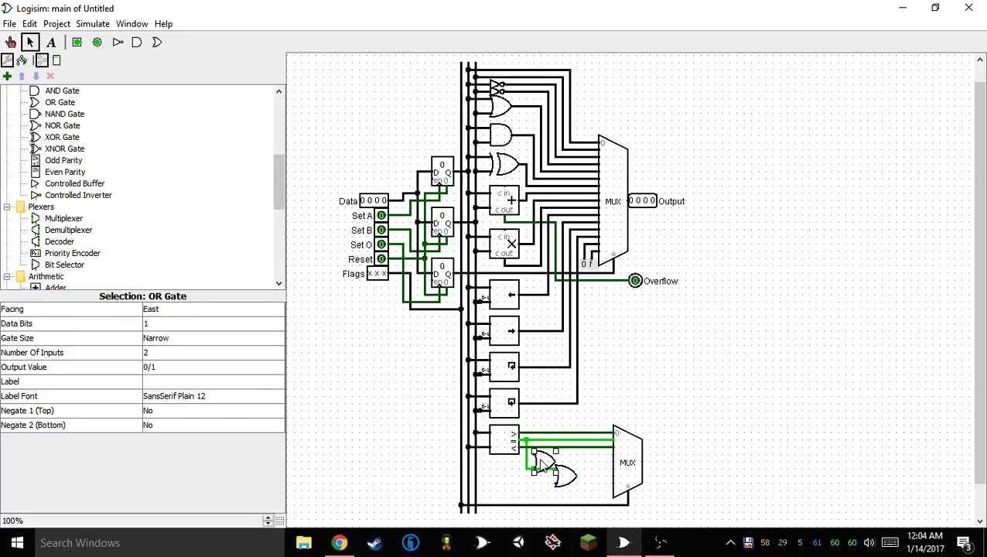
{"action": "left_click", "coordinate": [566, 474], "text": "shift"}
{"action": "left_click_drag", "start_coordinate": [568, 478], "coordinate": [574, 478]}
{"action": "left_click", "coordinate": [540, 479]}
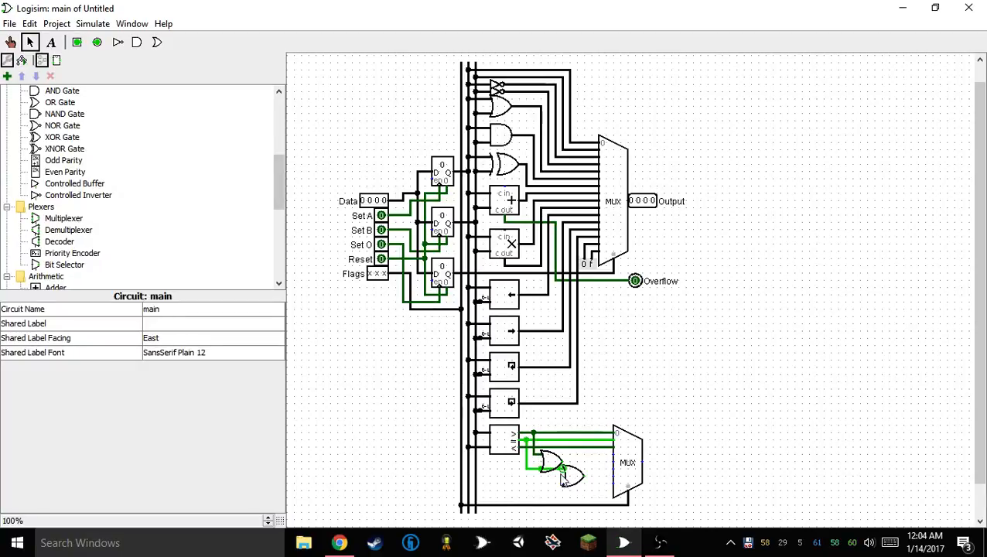
Shift both OR gates slightly right and wire the comparator's less-than output to the lower gate's free input
{"action": "left_click_drag", "start_coordinate": [553, 434], "coordinate": [520, 463]}
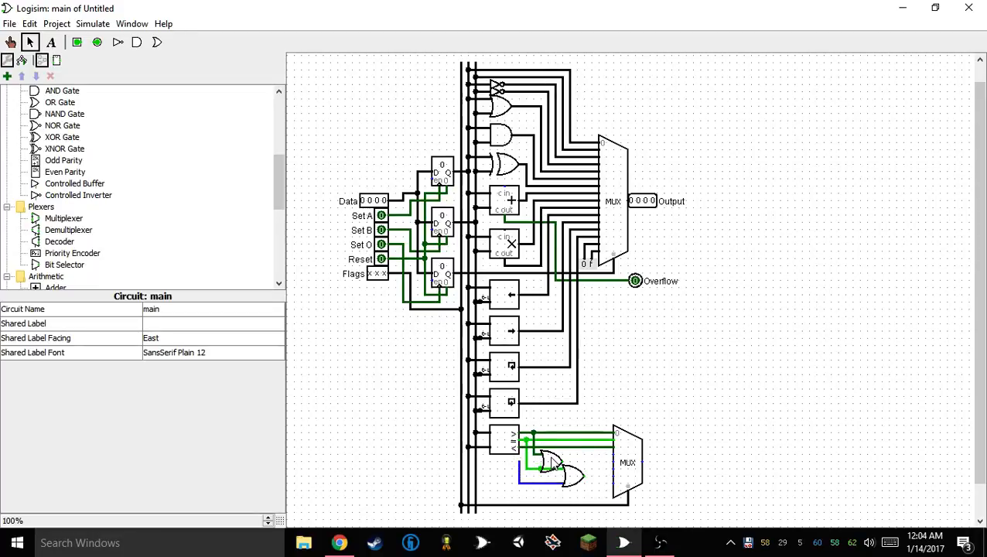
{"action": "left_click", "coordinate": [554, 462]}
{"action": "left_click", "coordinate": [576, 481], "text": "shift"}
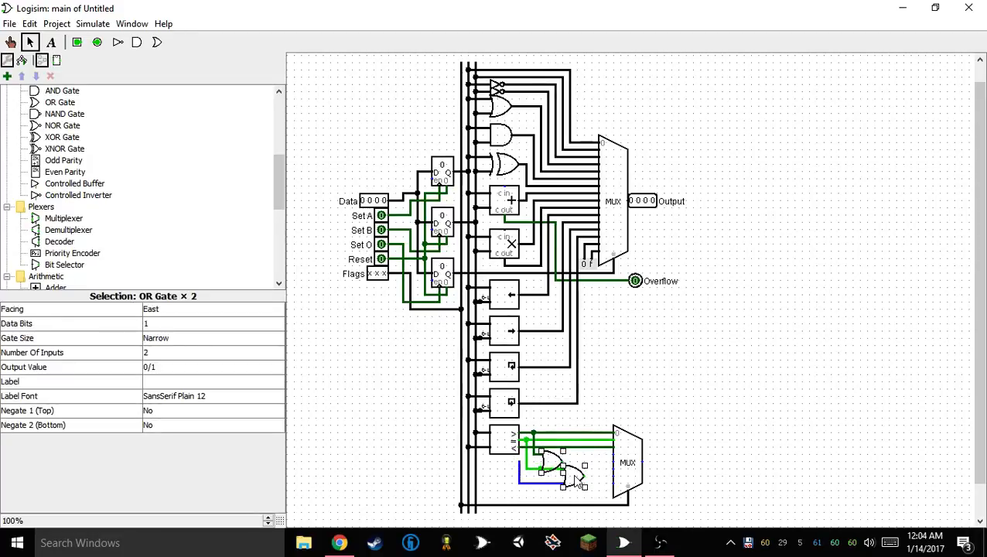
{"action": "left_click_drag", "start_coordinate": [576, 482], "coordinate": [584, 481]}
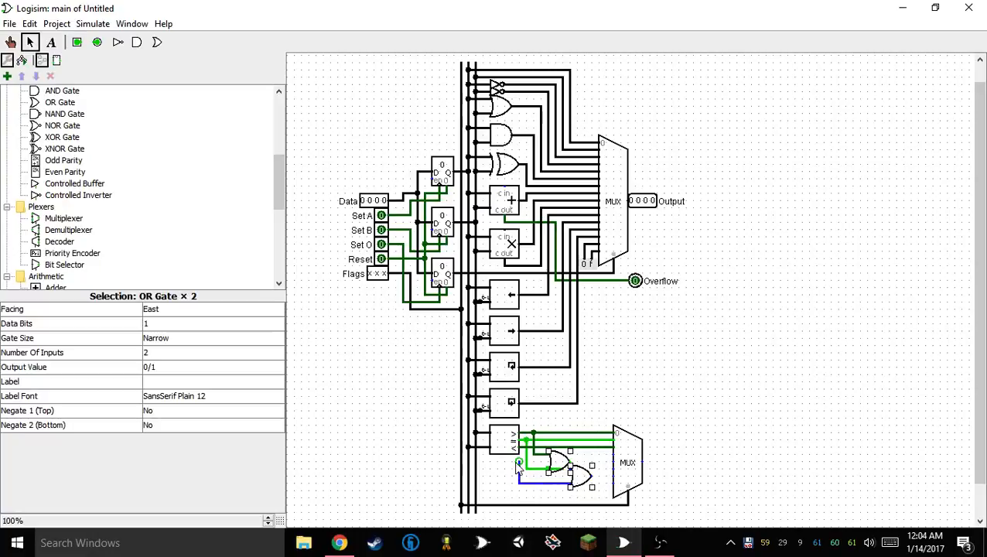
{"action": "left_click_drag", "start_coordinate": [518, 468], "coordinate": [541, 448]}
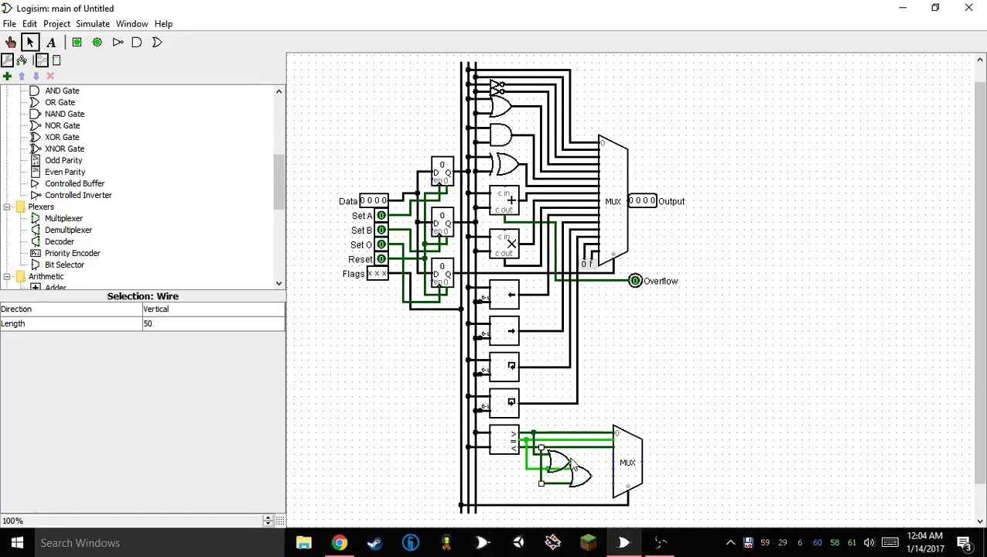
Wire both OR gate outputs to the lower multiplexer's fourth and fifth inputs and move that multiplexer farther right
{"action": "left_click_drag", "start_coordinate": [574, 454], "coordinate": [591, 480]}
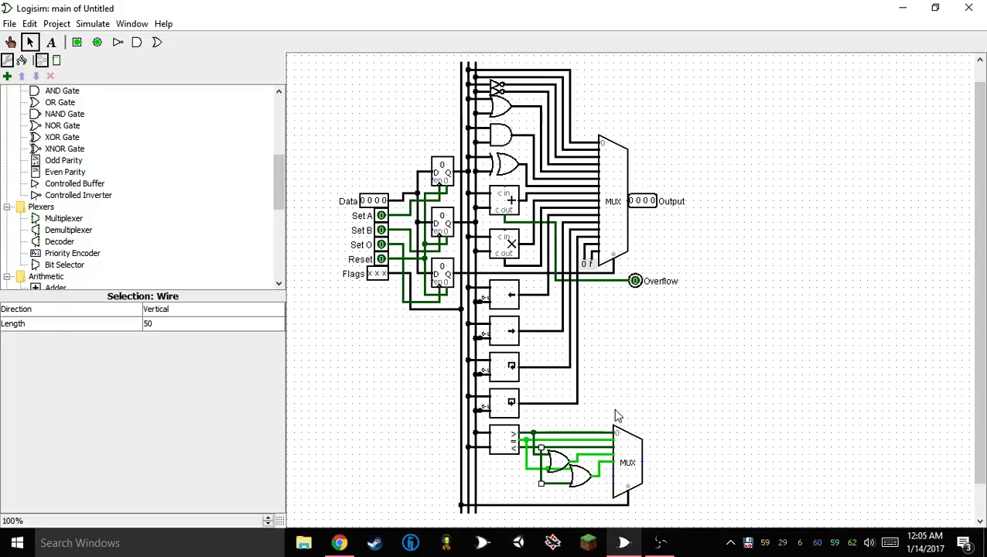
{"action": "left_click_drag", "start_coordinate": [617, 416], "coordinate": [670, 532]}
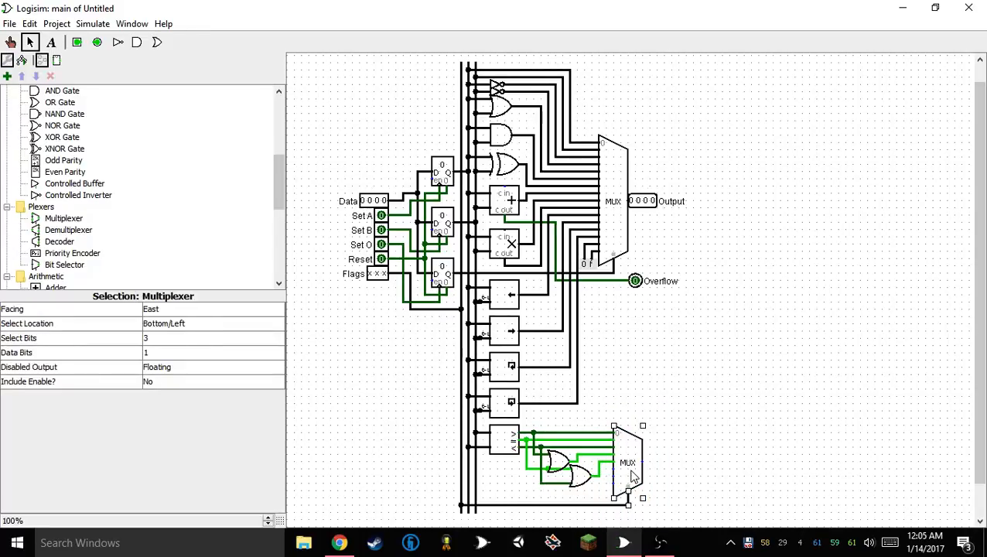
{"action": "left_click_drag", "start_coordinate": [633, 477], "coordinate": [674, 468]}
{"action": "left_click", "coordinate": [833, 453]}
Place a NOT gate before the lower multiplexer's sixth input and feed it from the comparator's equal output
{"action": "scroll", "coordinate": [833, 452], "scroll_direction": "down", "scroll_amount": 1}
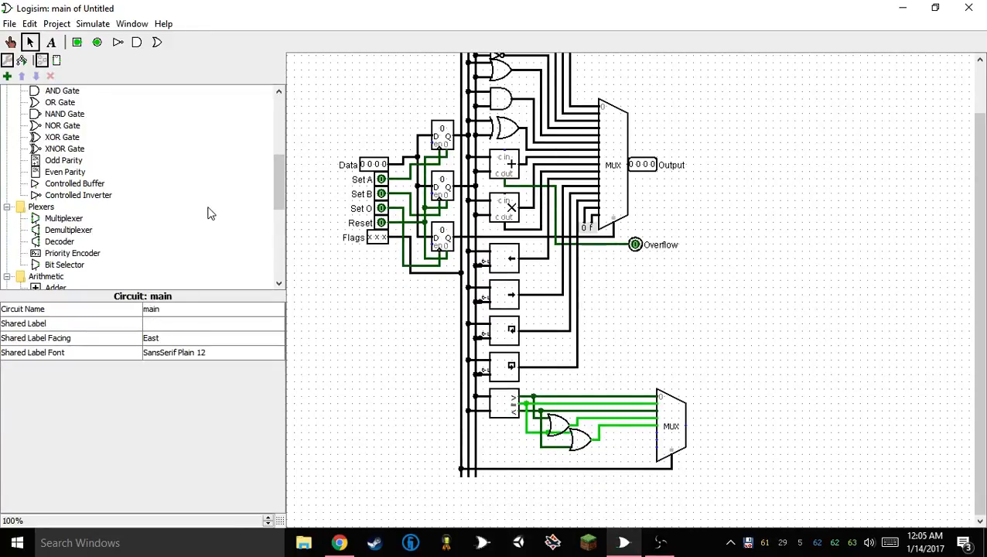
{"action": "scroll", "coordinate": [131, 203], "scroll_direction": "up", "scroll_amount": 5}
{"action": "left_click", "coordinate": [118, 42]}
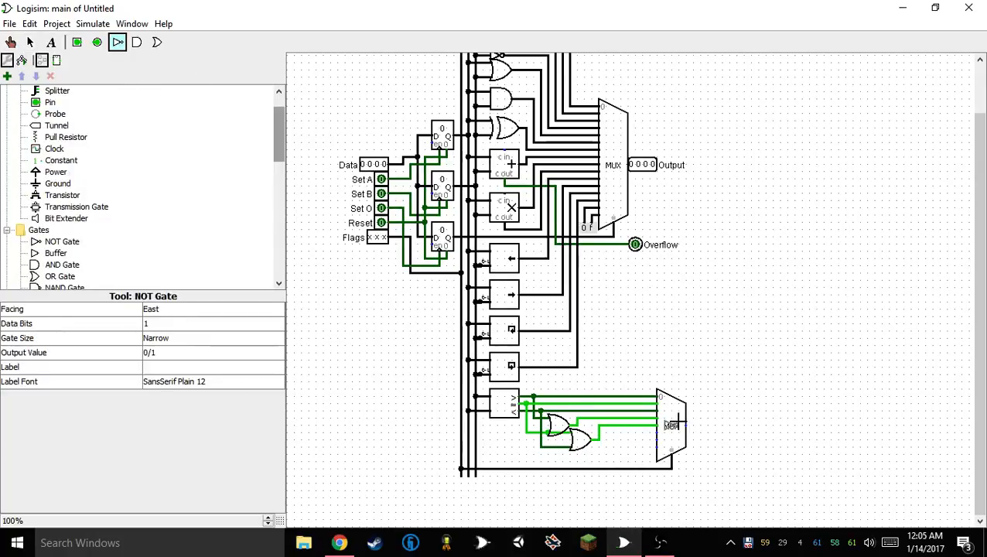
{"action": "left_click", "coordinate": [629, 434]}
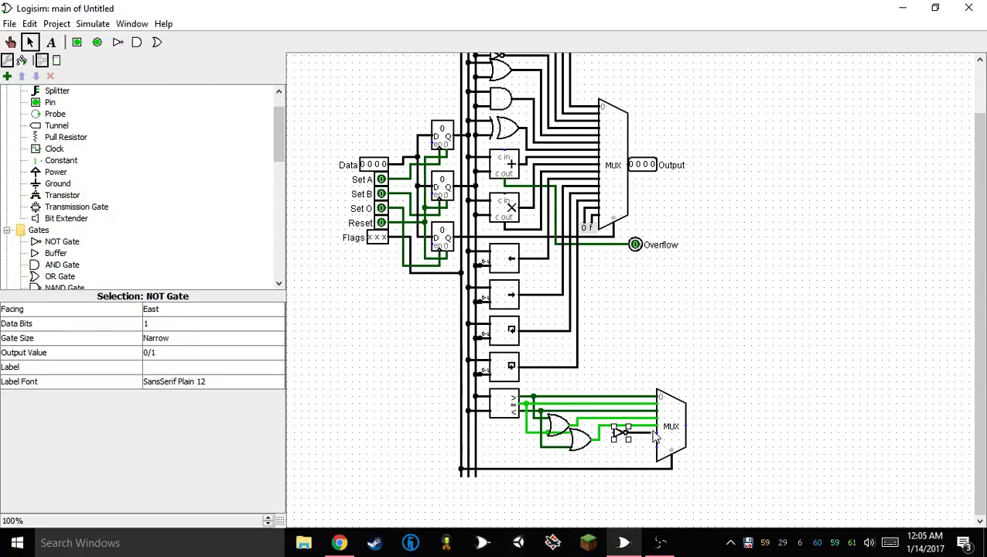
{"action": "left_click_drag", "start_coordinate": [624, 439], "coordinate": [631, 438]}
{"action": "left_click", "coordinate": [749, 283]}
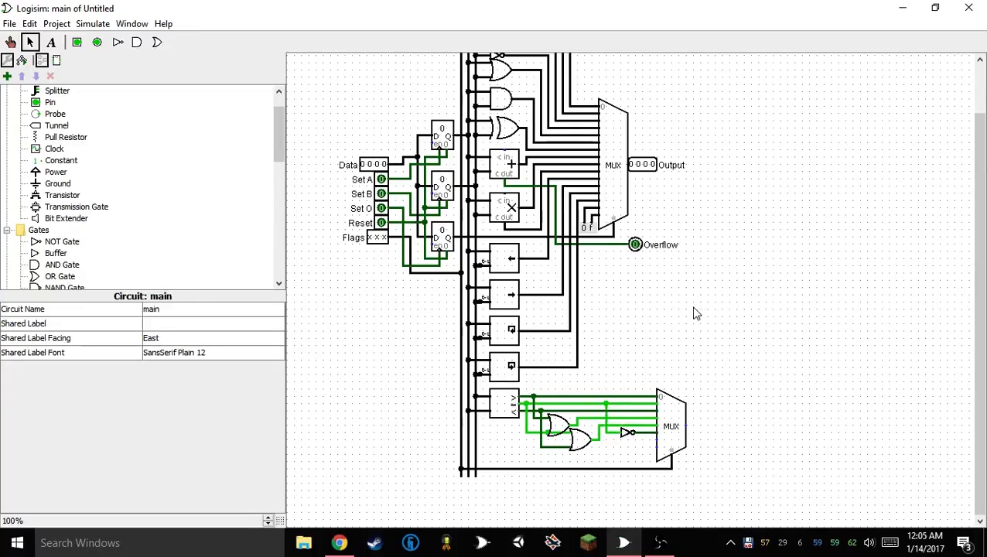
Add constants 0x0 and 0x1 beside the lower multiplexer and connect them to its seventh and eighth inputs respectively
{"action": "left_click", "coordinate": [53, 159]}
{"action": "left_click", "coordinate": [647, 444]}
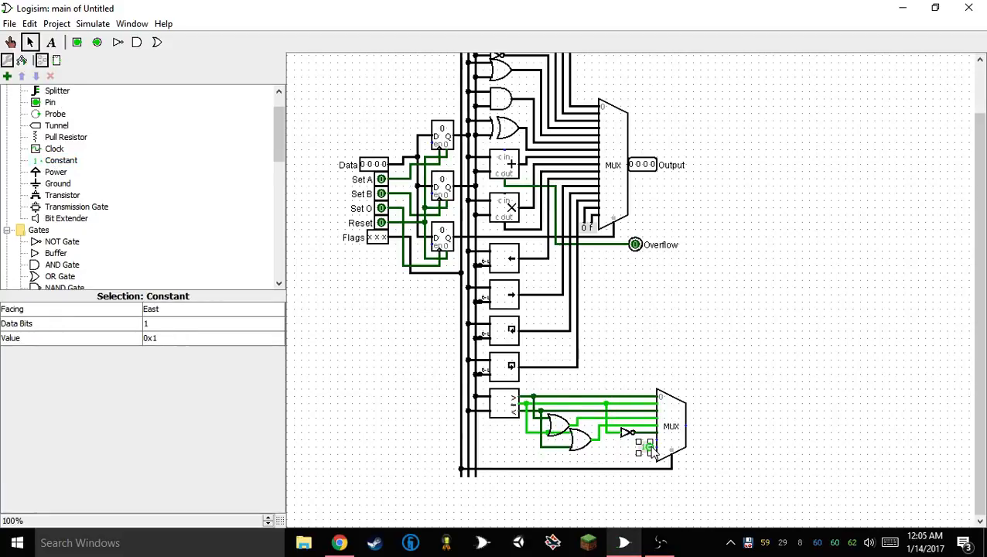
{"action": "mouse_move", "coordinate": [645, 447]}
{"action": "left_mouse_down"}
{"action": "mouse_move", "coordinate": [632, 456]}
{"action": "mouse_move", "coordinate": [636, 446]}
{"action": "left_mouse_up"}
{"action": "left_click", "coordinate": [179, 339]}
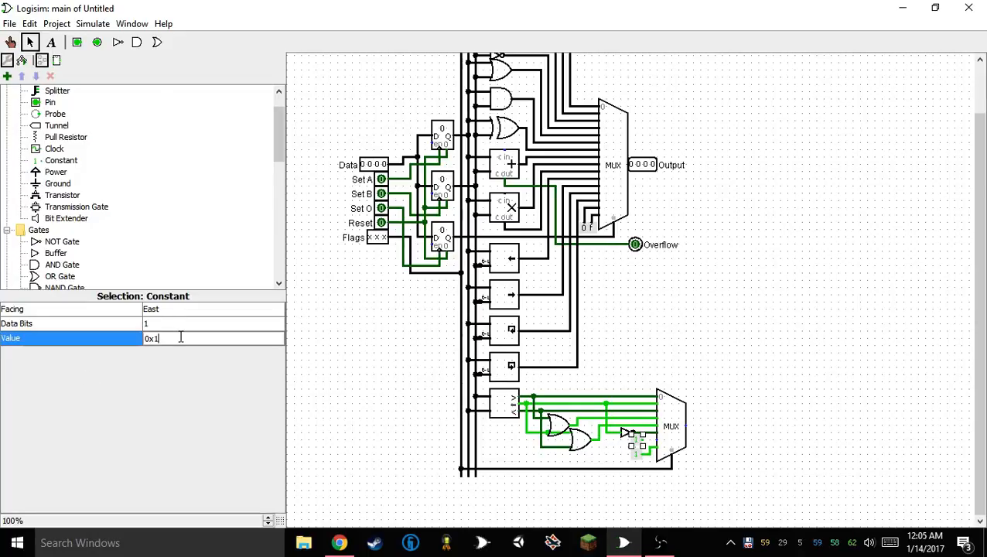
{"action": "key", "text": "BackSpace"}
{"action": "type", "text": "0"}
{"action": "key", "text": "Return"}
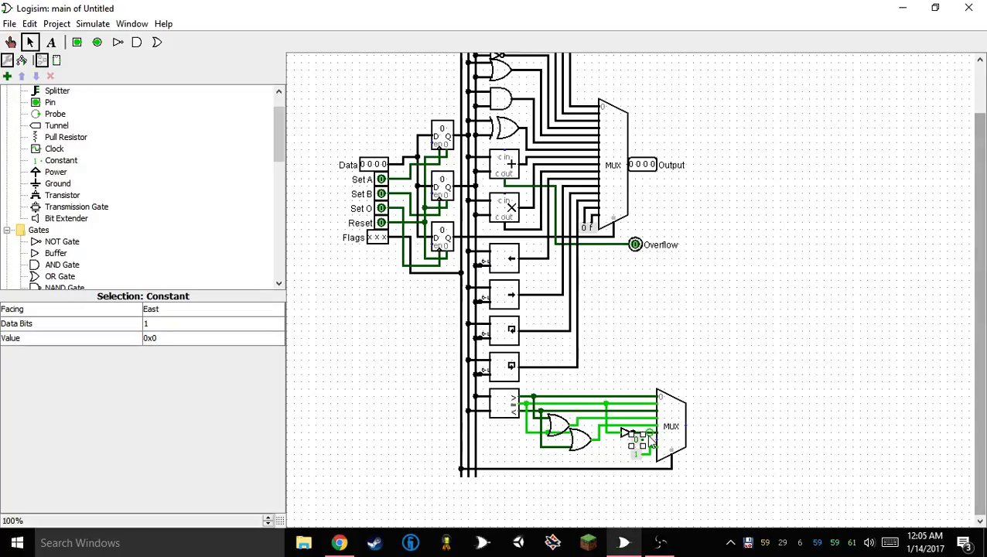
{"action": "left_click", "coordinate": [807, 381]}
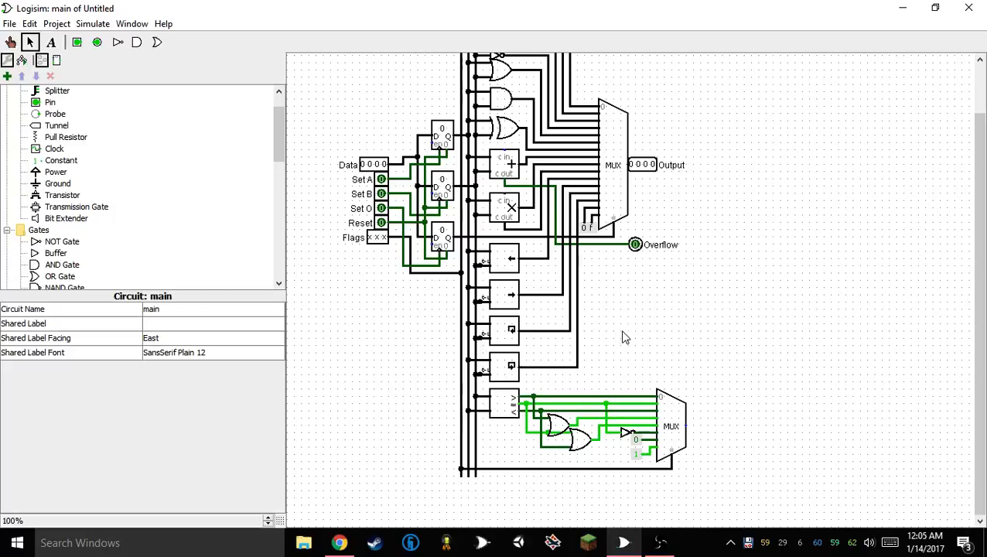
Move the NOT gate slightly right, then shift the lower multiplexer with its NOT gate and constants left toward the OR gates
{"action": "left_click", "coordinate": [626, 432]}
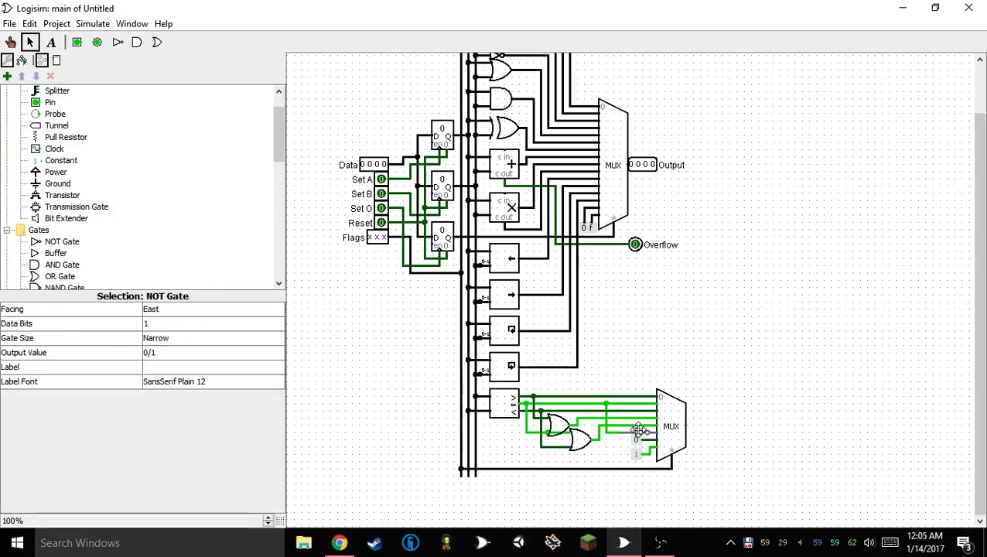
{"action": "left_click", "coordinate": [630, 364]}
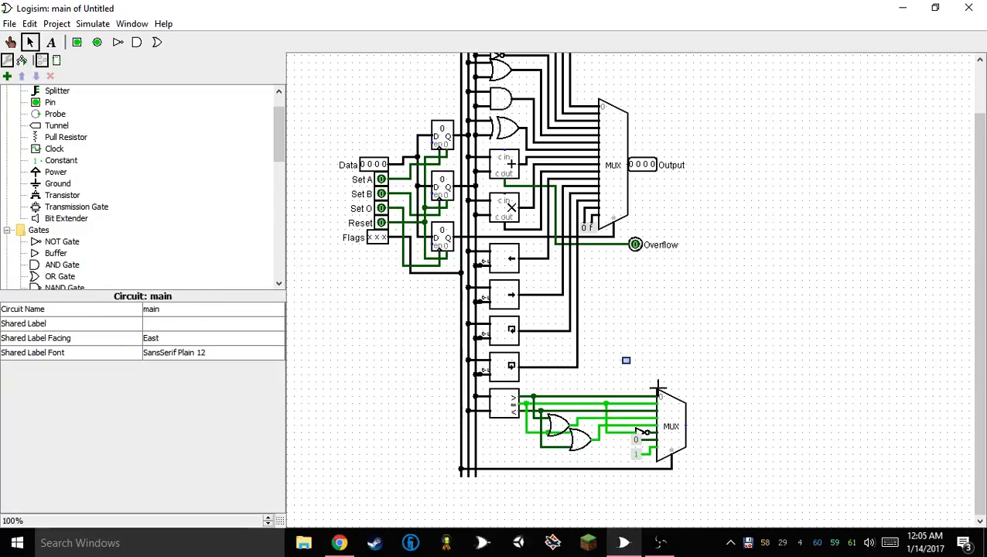
{"action": "left_click_drag", "start_coordinate": [626, 361], "coordinate": [809, 501]}
{"action": "left_click_drag", "start_coordinate": [679, 431], "coordinate": [657, 424]}
{"action": "left_click", "coordinate": [695, 203]}
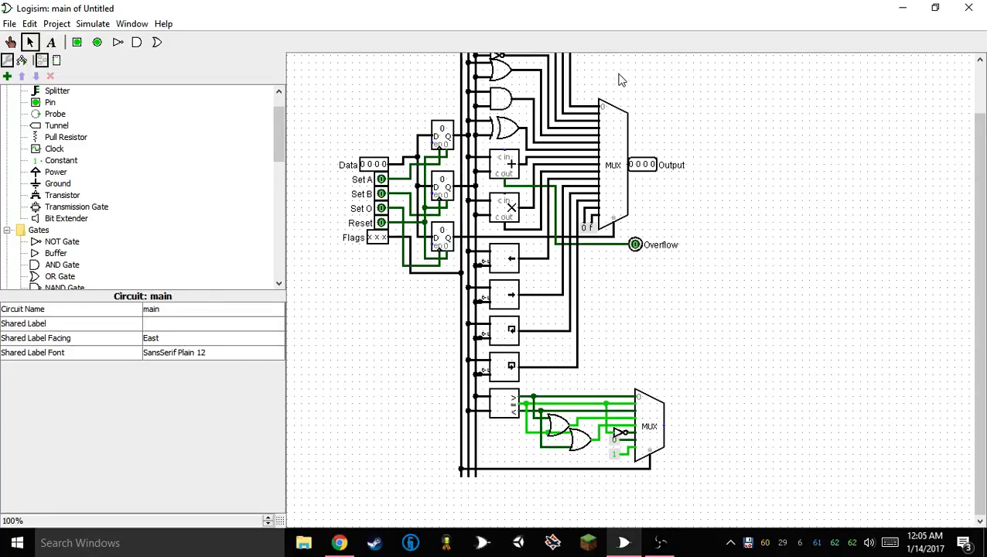
Move the Output and Overflow pins right and add an output pin labeled Flag at the lower multiplexer's output
{"action": "left_click_drag", "start_coordinate": [658, 140], "coordinate": [781, 344]}
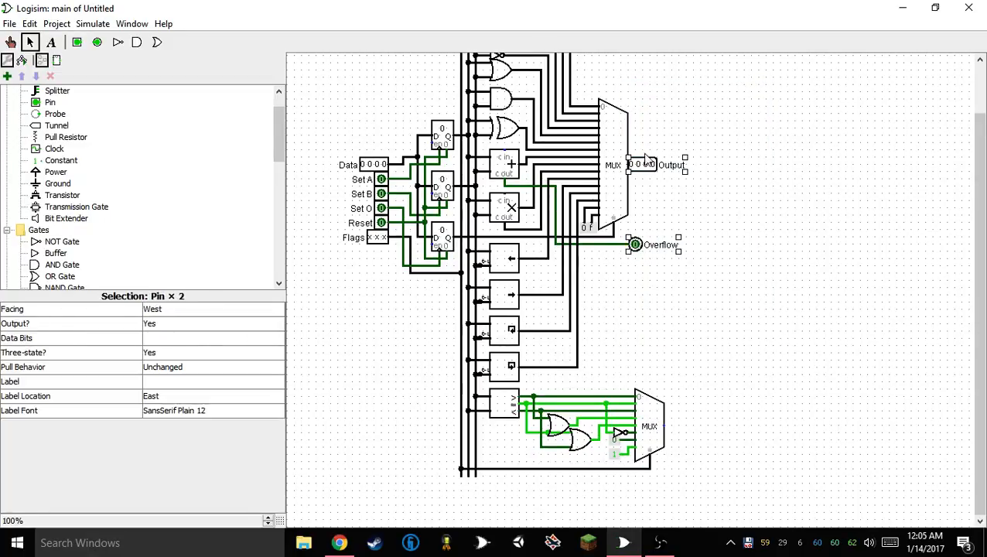
{"action": "left_click_drag", "start_coordinate": [657, 166], "coordinate": [694, 170]}
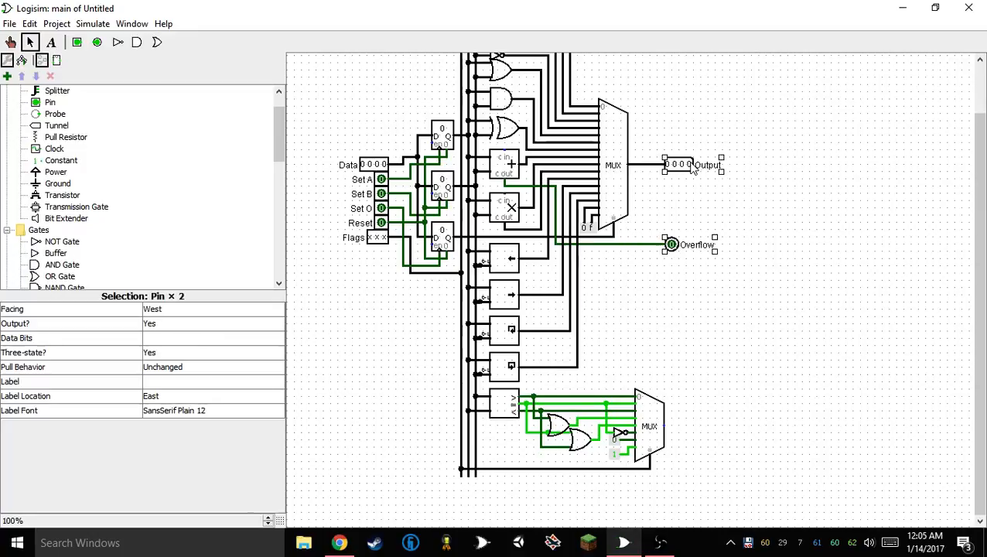
{"action": "left_click", "coordinate": [96, 42]}
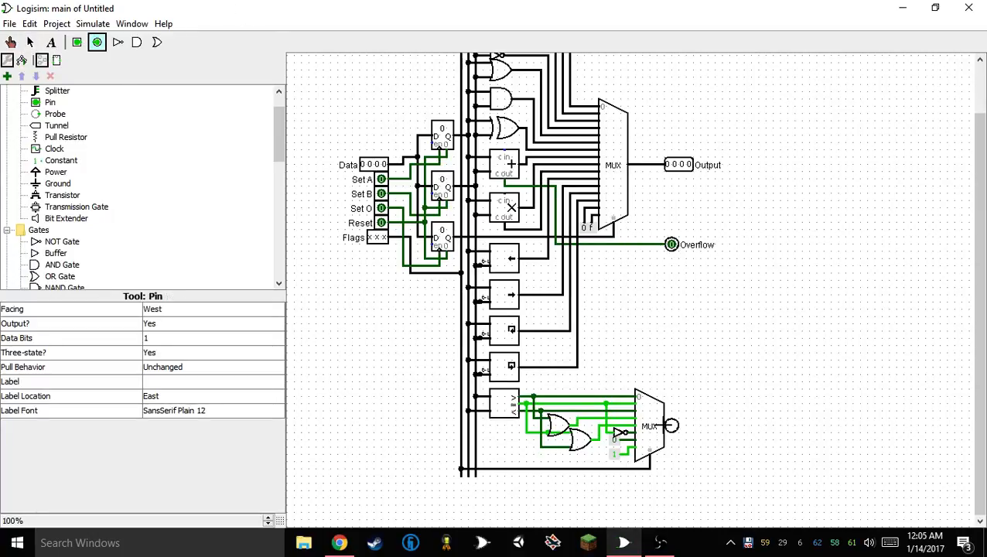
{"action": "left_click", "coordinate": [671, 425]}
{"action": "left_click", "coordinate": [206, 381]}
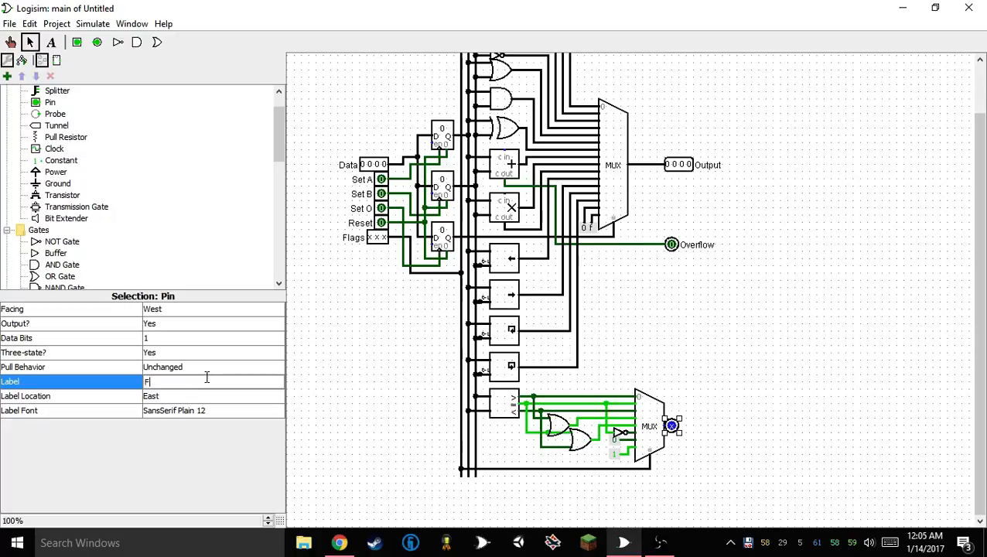
{"action": "type", "text": "Flag"}
{"action": "key", "text": "Return"}
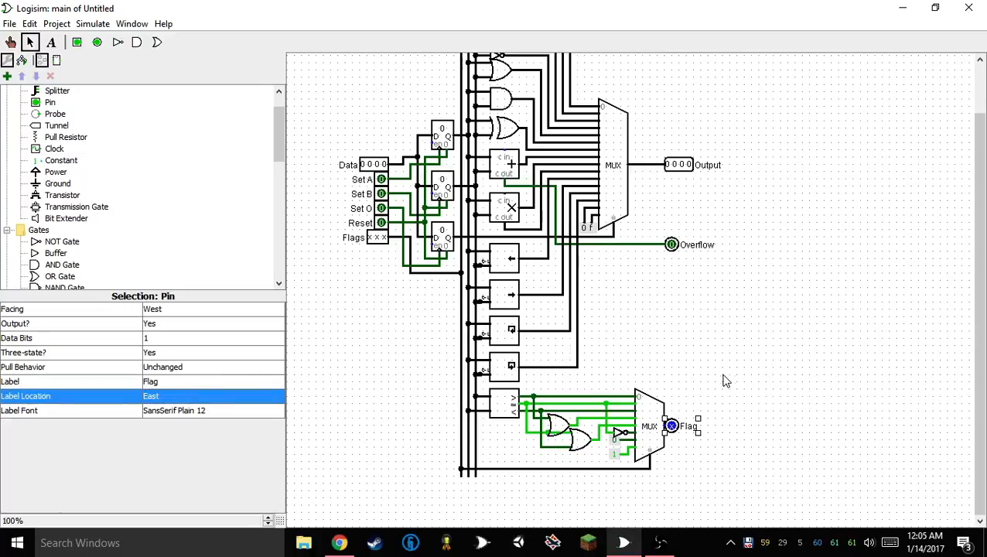
Shift the three output pins slightly right, then move the upper multiplexer and its output pins right to align with the lower multiplexer
{"action": "left_click_drag", "start_coordinate": [658, 110], "coordinate": [863, 471]}
{"action": "left_click_drag", "start_coordinate": [671, 426], "coordinate": [680, 426]}
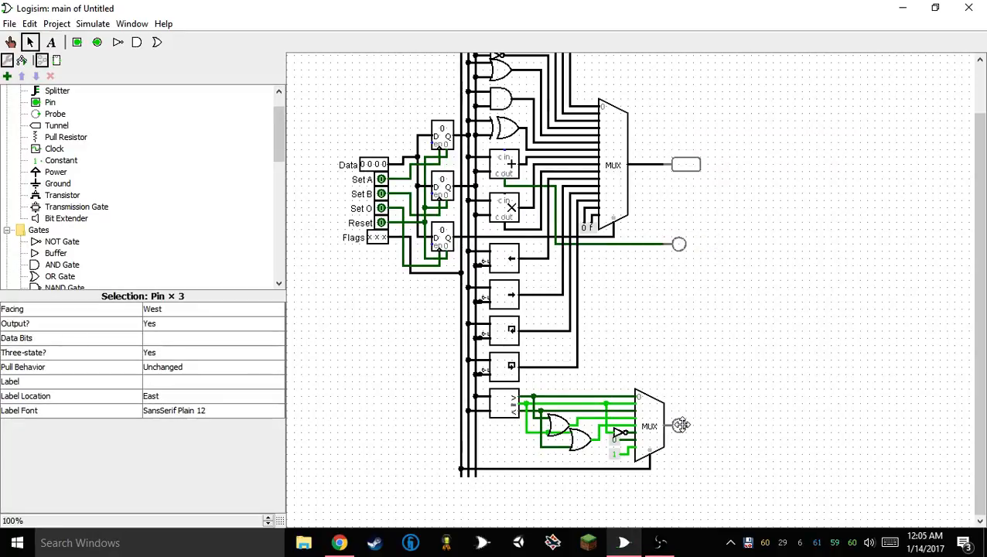
{"action": "left_click", "coordinate": [701, 481]}
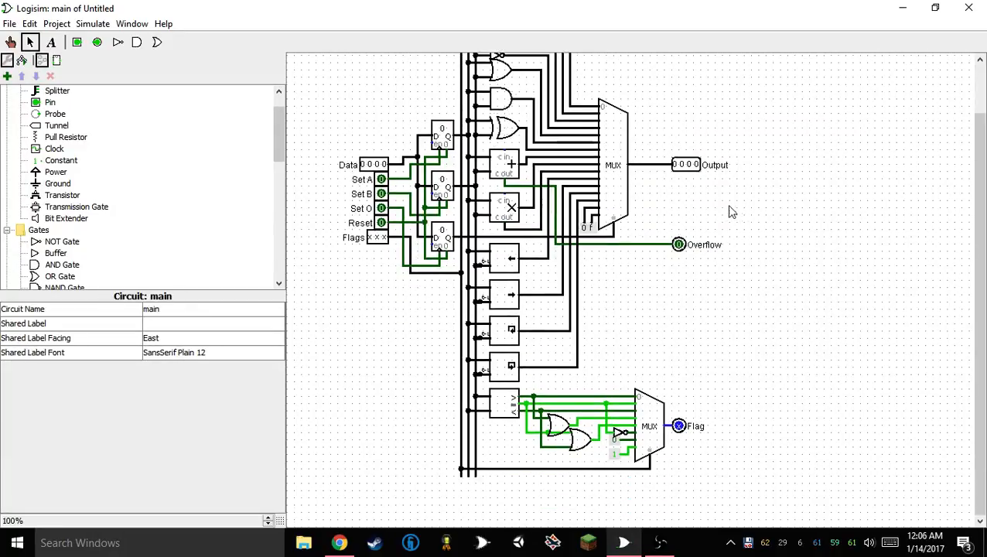
{"action": "left_click_drag", "start_coordinate": [598, 72], "coordinate": [768, 282]}
{"action": "left_click_drag", "start_coordinate": [620, 158], "coordinate": [660, 162]}
{"action": "mouse_move", "coordinate": [631, 64]}
{"action": "left_mouse_down"}
{"action": "mouse_move", "coordinate": [770, 505]}
{"action": "mouse_move", "coordinate": [639, 77]}
{"action": "left_mouse_up"}
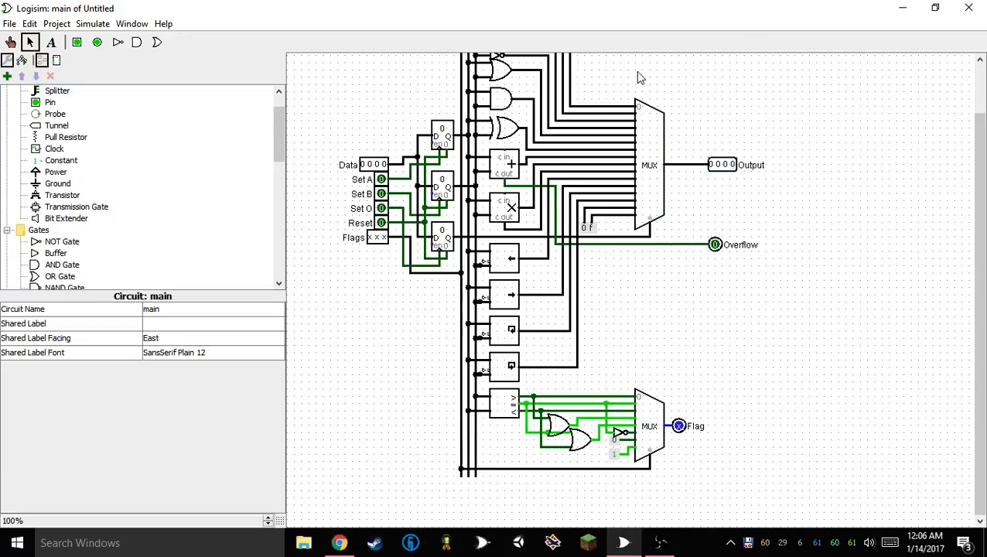
Move the Output, Overflow and Flag pins left so they line up directly beside the two multiplexers
{"action": "left_click_drag", "start_coordinate": [703, 118], "coordinate": [886, 331]}
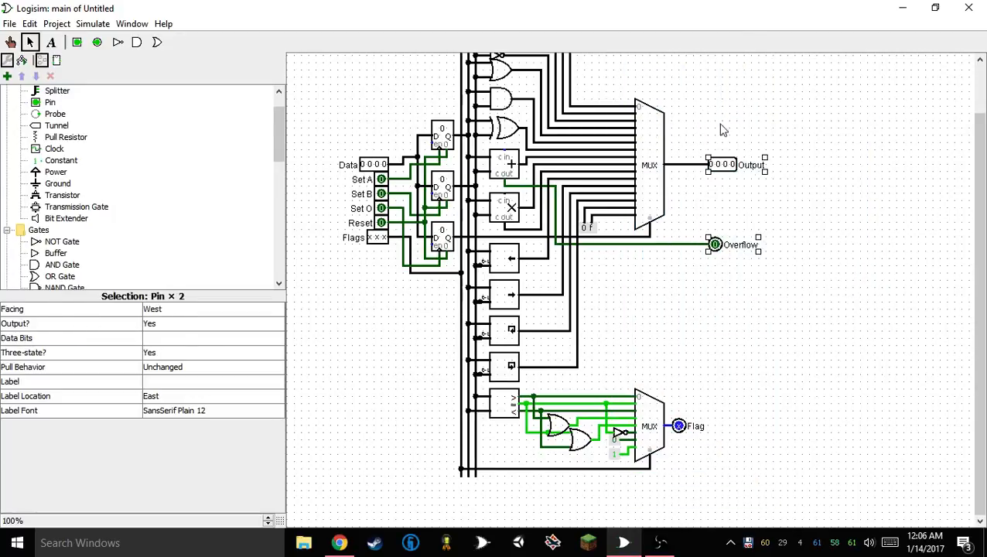
{"action": "left_click_drag", "start_coordinate": [703, 96], "coordinate": [797, 527]}
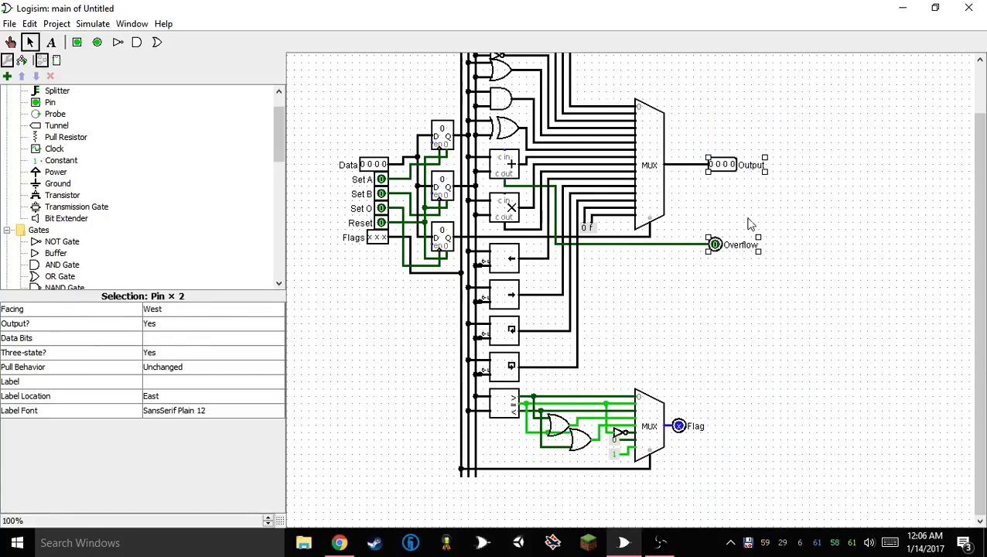
{"action": "left_click_drag", "start_coordinate": [713, 245], "coordinate": [670, 245]}
{"action": "left_click_drag", "start_coordinate": [679, 426], "coordinate": [671, 425]}
{"action": "left_click", "coordinate": [717, 322]}
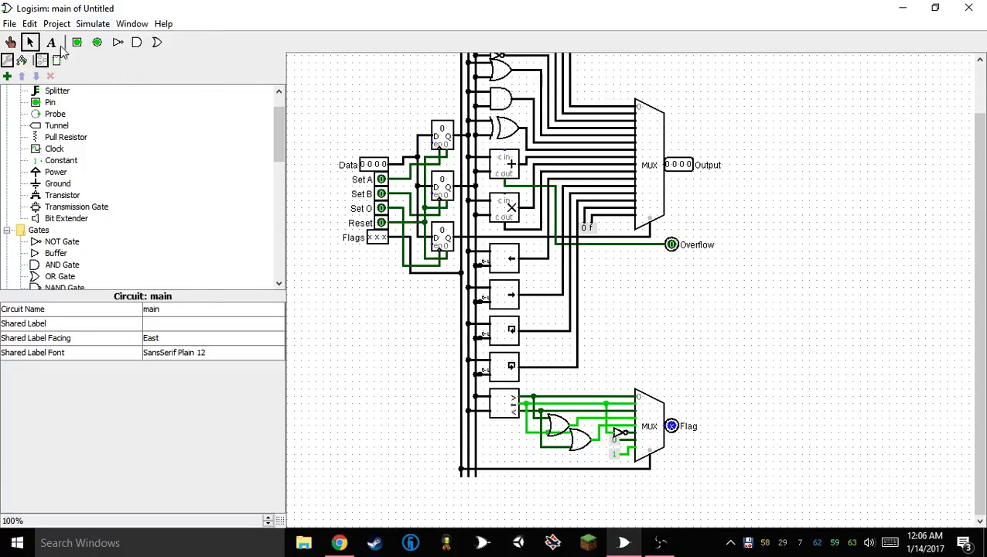
Place three north-facing pull resistors with pull direction Zero at the lower ends of the three vertical bus wires
{"action": "left_click", "coordinate": [10, 42]}
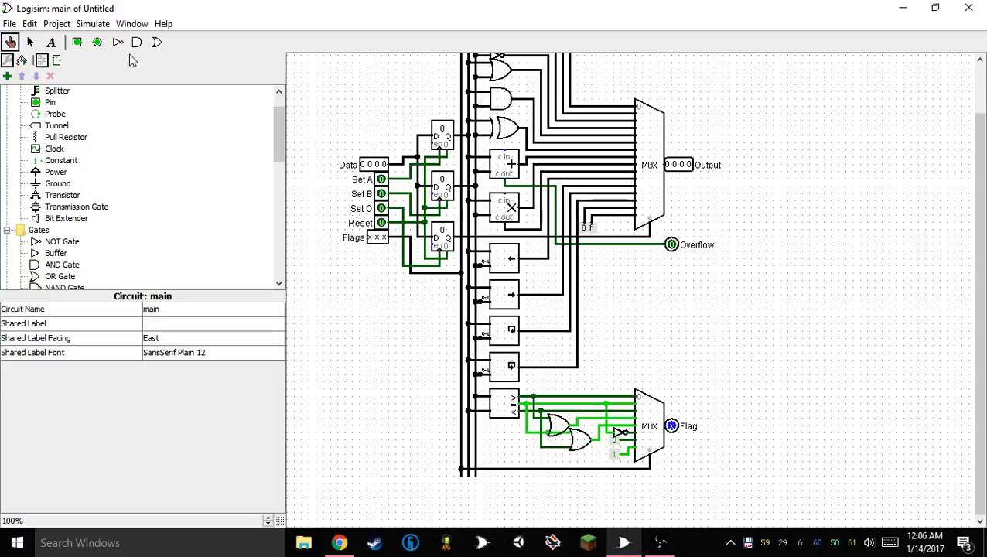
{"action": "left_click", "coordinate": [68, 138]}
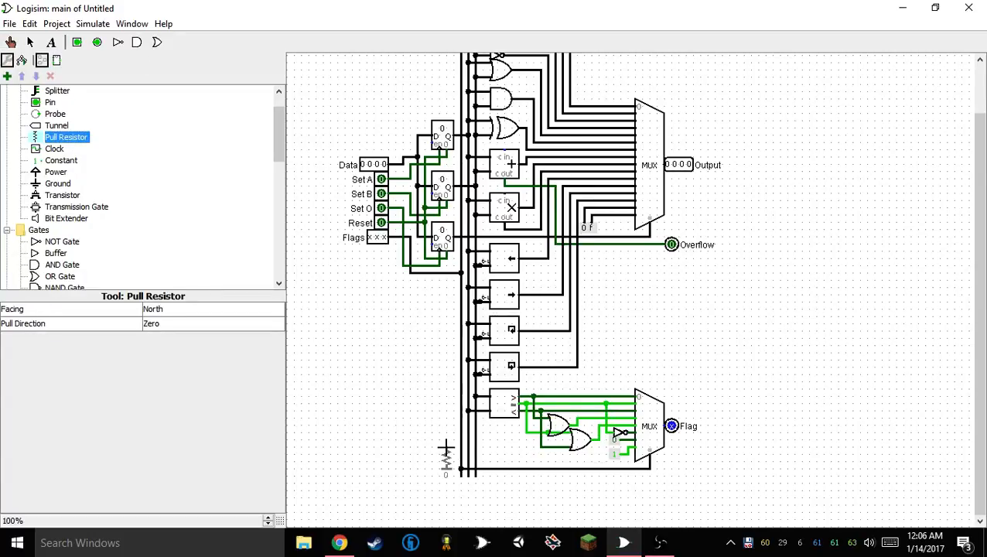
{"action": "left_click", "coordinate": [463, 476]}
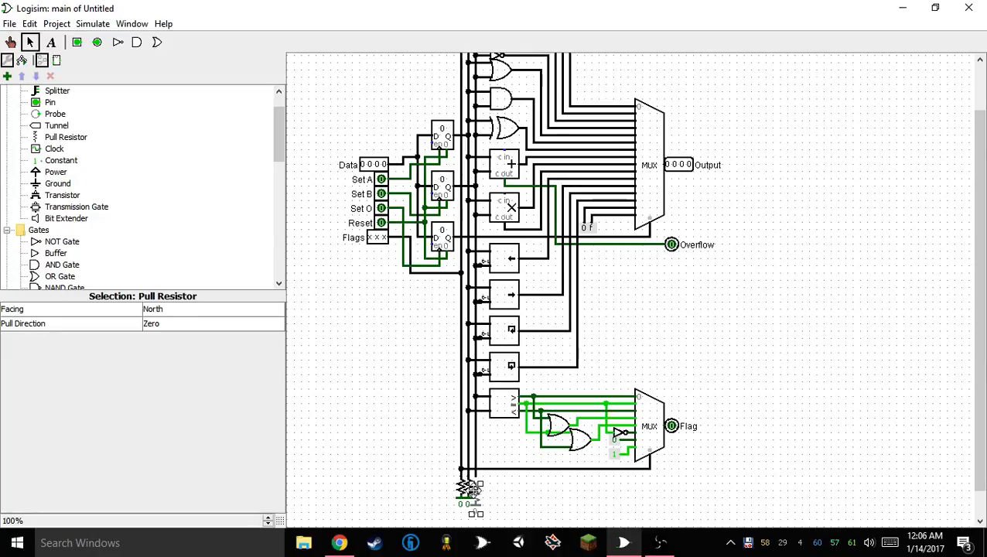
{"action": "left_click", "coordinate": [495, 490]}
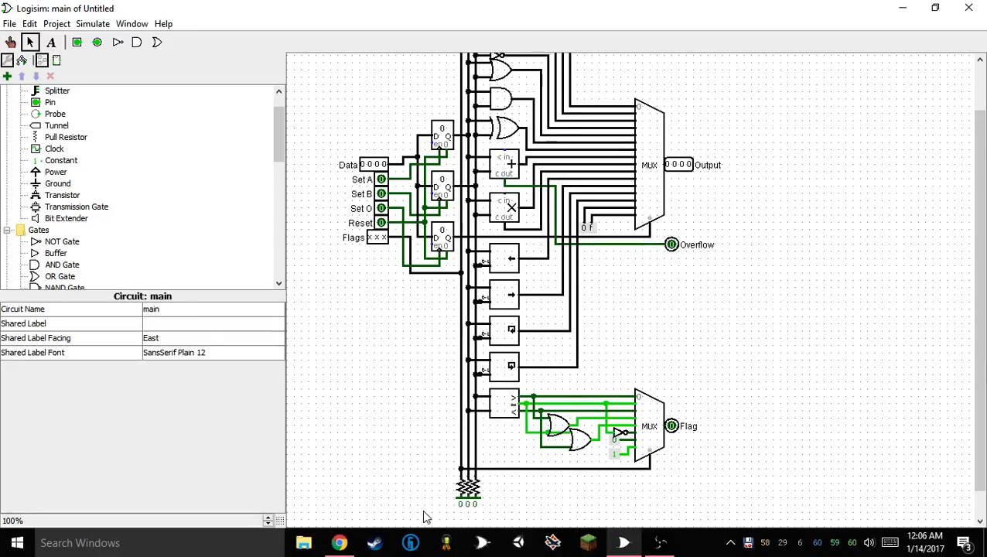
Turn the three pull resistors to face West, try them below the comparator, and delete them
{"action": "left_click_drag", "start_coordinate": [431, 511], "coordinate": [517, 482]}
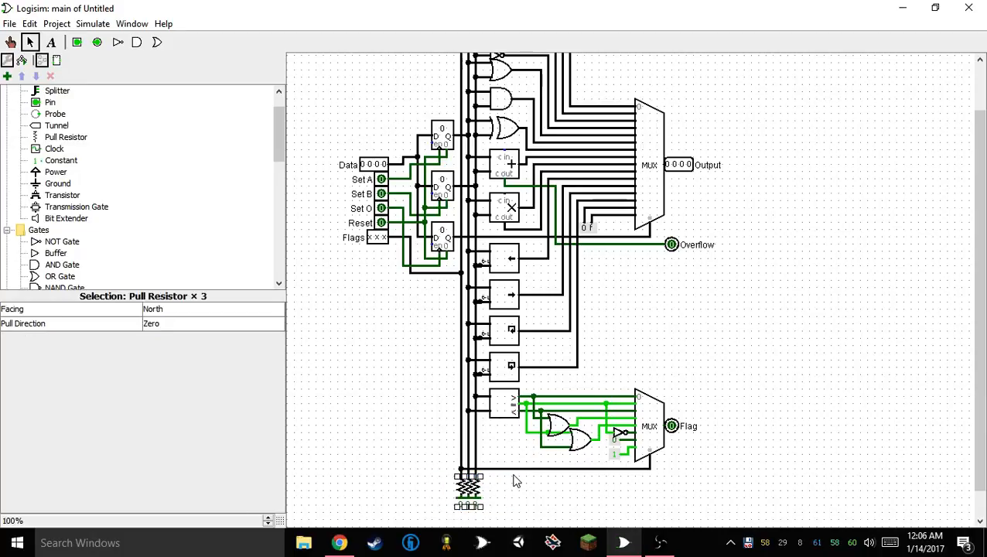
{"action": "key", "text": "Delete"}
{"action": "key", "text": "ctrl+z"}
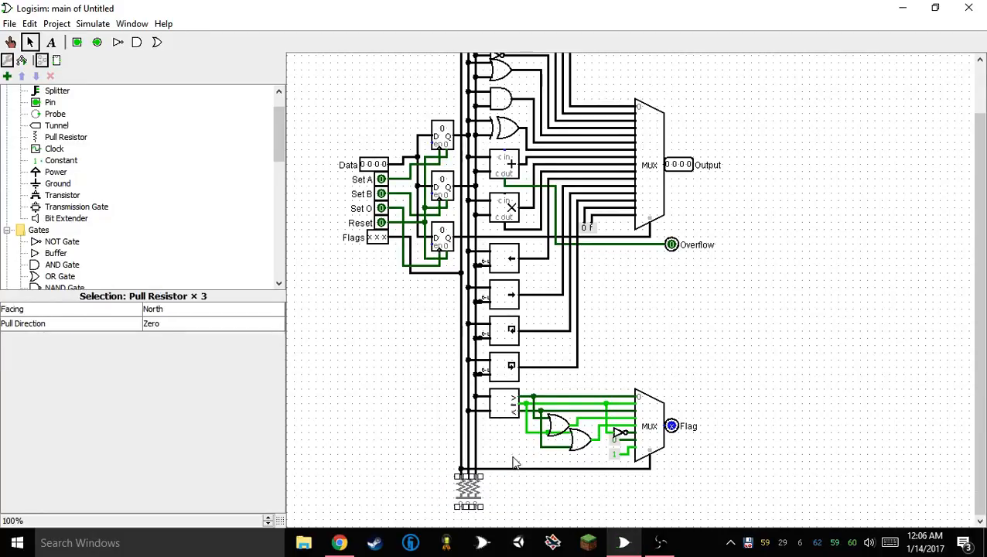
{"action": "key", "text": "Left"}
{"action": "left_click_drag", "start_coordinate": [494, 481], "coordinate": [506, 429]}
{"action": "left_click", "coordinate": [509, 444]}
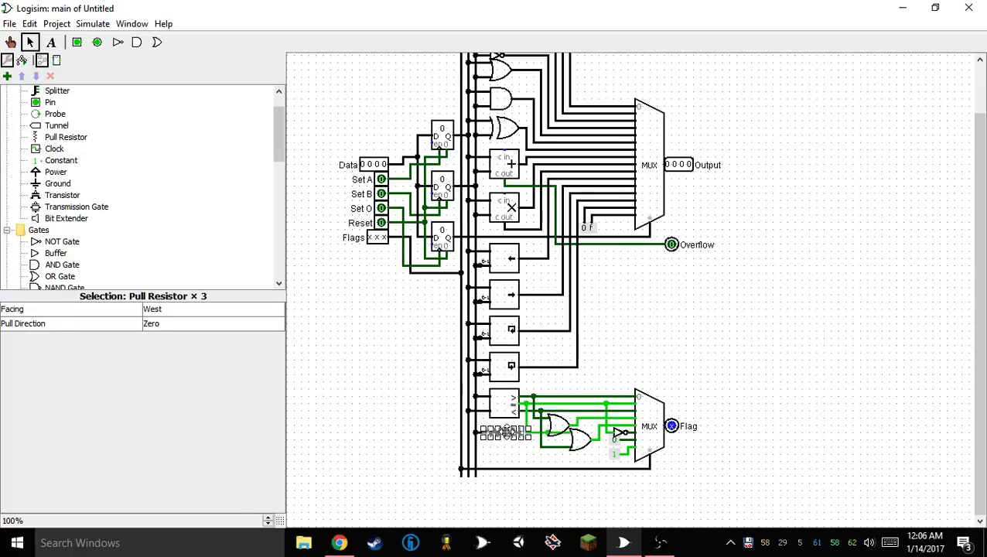
{"action": "key", "text": "Delete"}
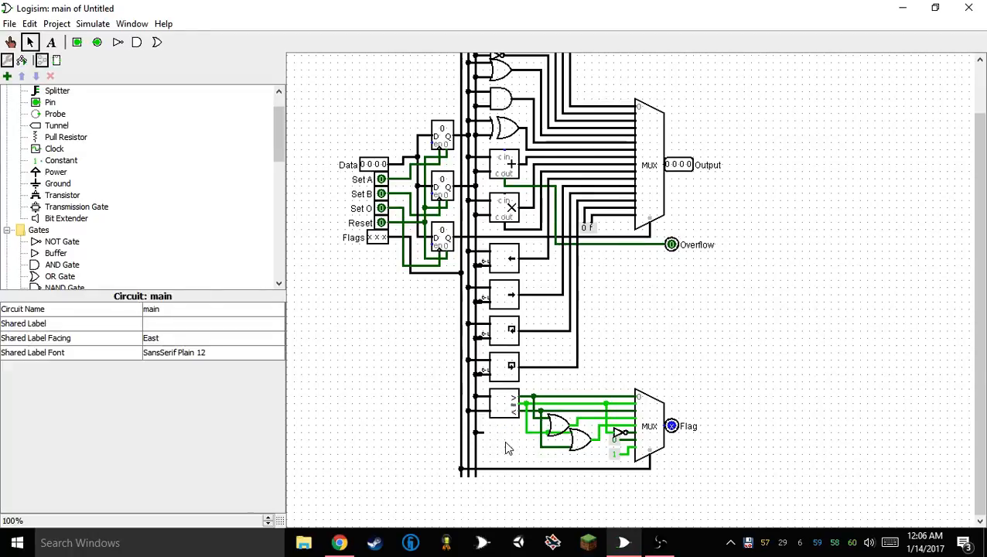
Place three west-facing pull resistors with pull direction Zero below the comparator and connect each to one of the vertical bus wires
{"action": "left_click", "coordinate": [66, 137]}
{"action": "left_click", "coordinate": [407, 414]}
{"action": "key", "text": "Left"}
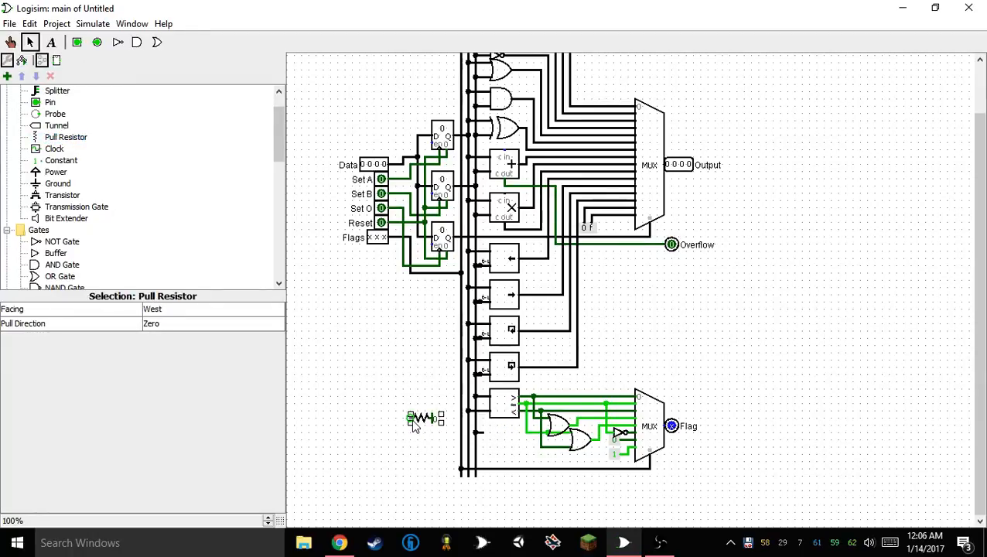
{"action": "left_click_drag", "start_coordinate": [410, 418], "coordinate": [495, 451]}
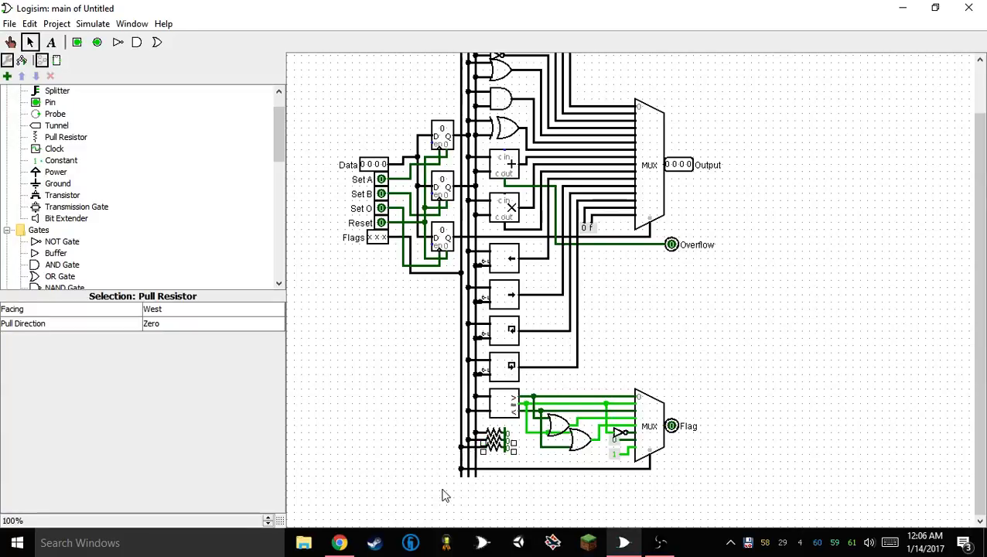
{"action": "left_click", "coordinate": [418, 484]}
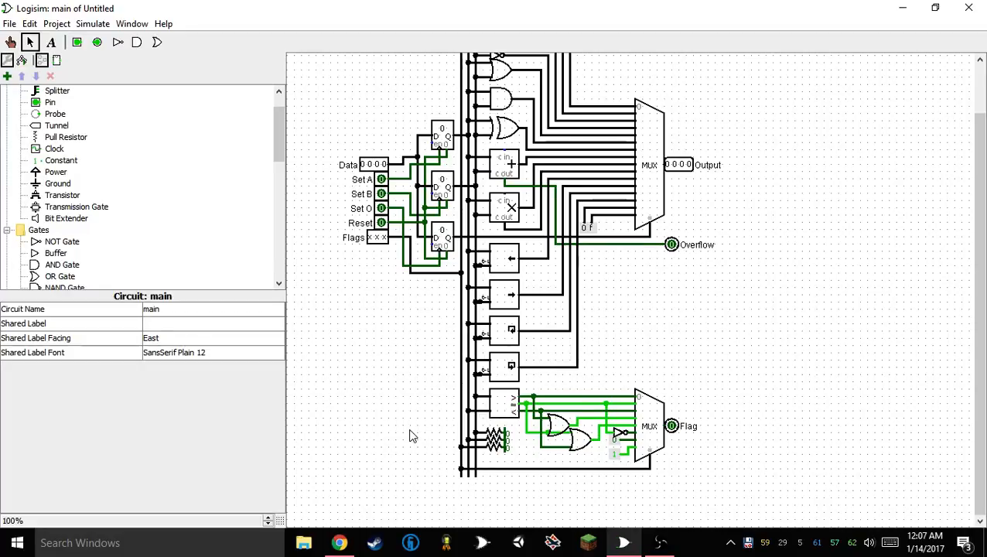
{"action": "scroll", "coordinate": [844, 336], "scroll_direction": "up", "scroll_amount": 1}
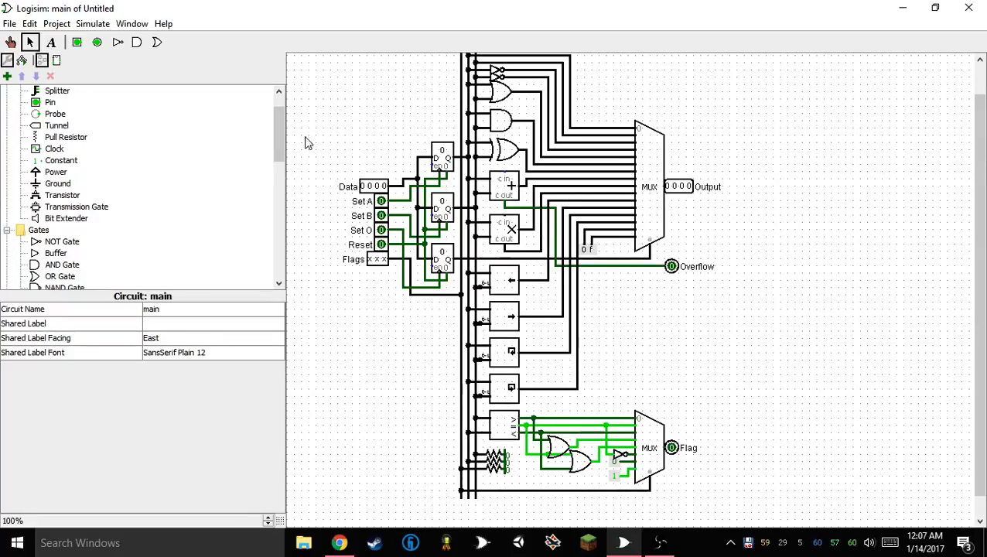
{"action": "scroll", "coordinate": [186, 150], "scroll_direction": "up", "scroll_amount": 1}
{"action": "left_click", "coordinate": [9, 24]}
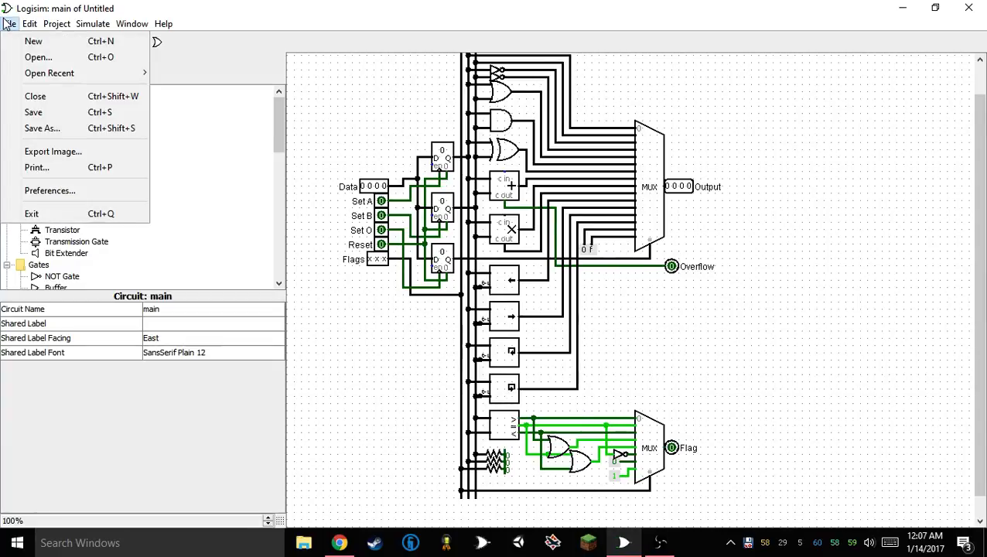
{"action": "mouse_move", "coordinate": [53, 78]}
{"action": "left_click", "coordinate": [48, 113]}
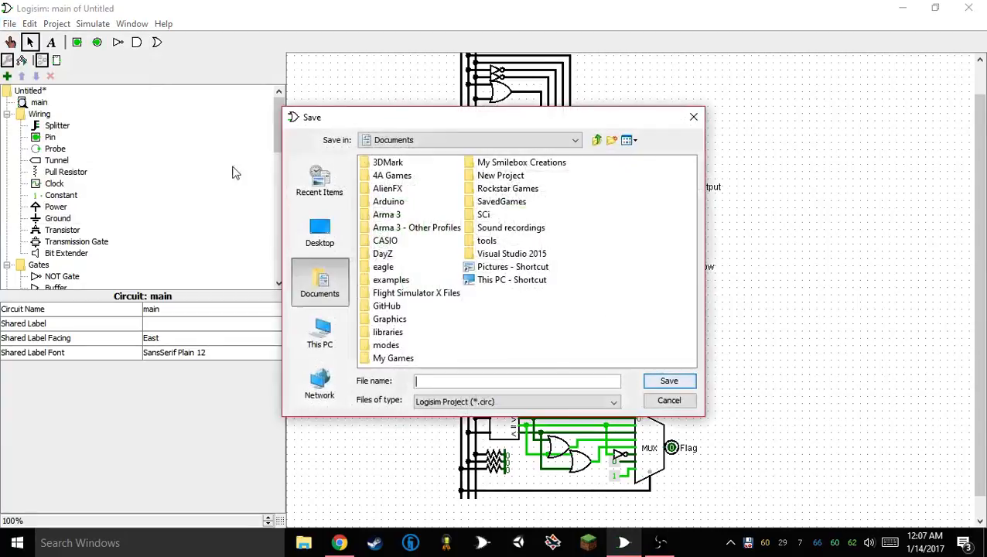
{"action": "left_click", "coordinate": [672, 400]}
Save the project as "4-bit computer" in the Desktop folder Electronics > Logisim Projects > 4-bit computer tutorial
{"action": "left_click", "coordinate": [10, 24]}
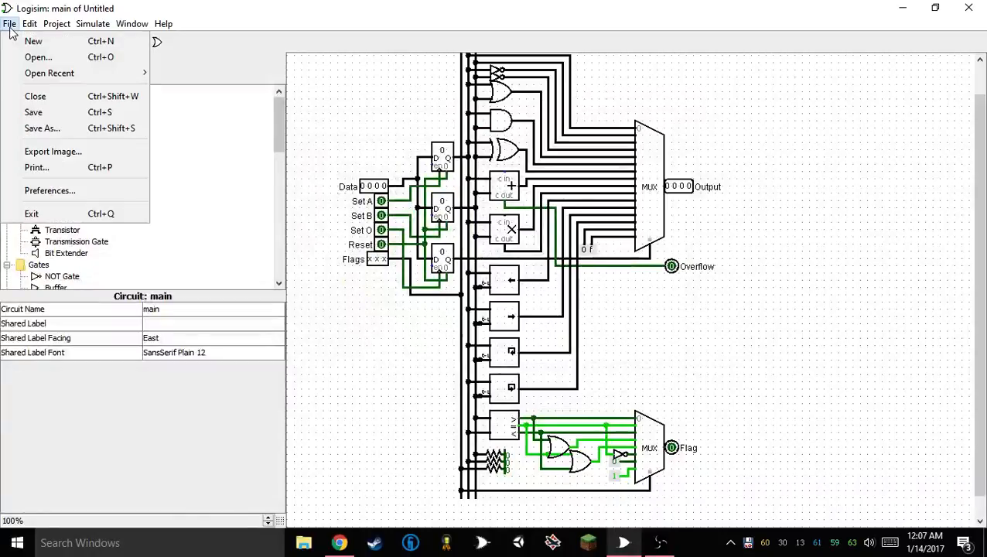
{"action": "mouse_move", "coordinate": [41, 77]}
{"action": "left_click", "coordinate": [46, 112]}
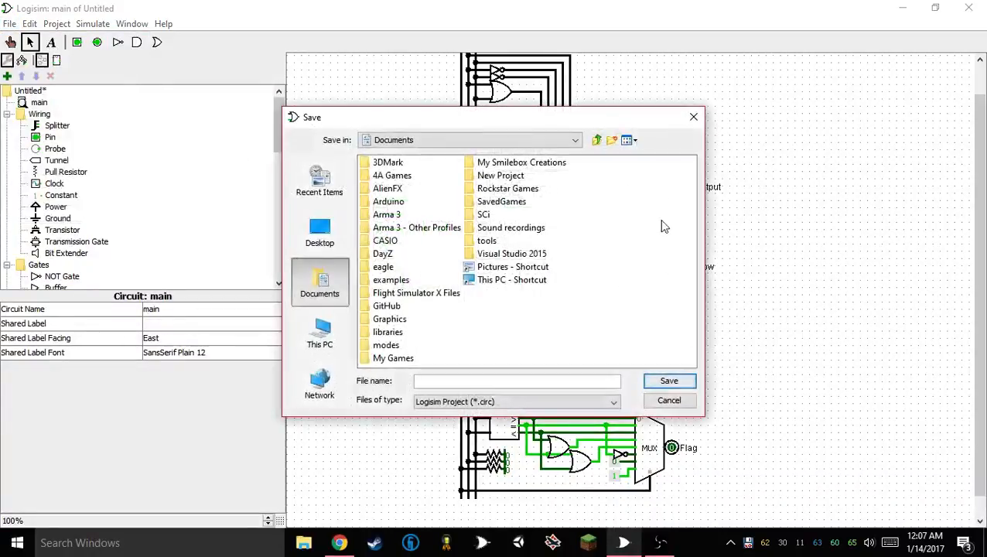
{"action": "left_click", "coordinate": [320, 232]}
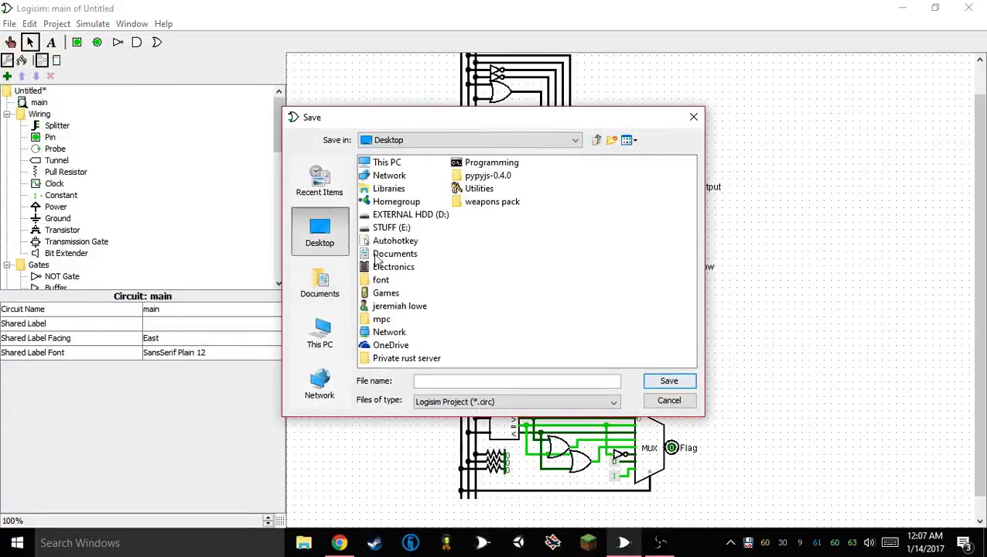
{"action": "left_click", "coordinate": [483, 164]}
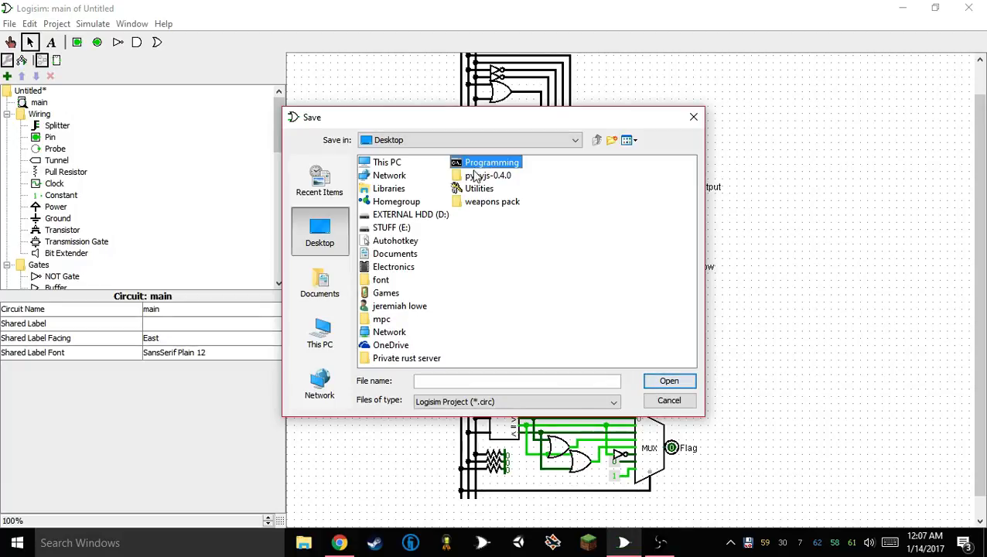
{"action": "left_click", "coordinate": [396, 268]}
{"action": "double_click", "coordinate": [396, 268]}
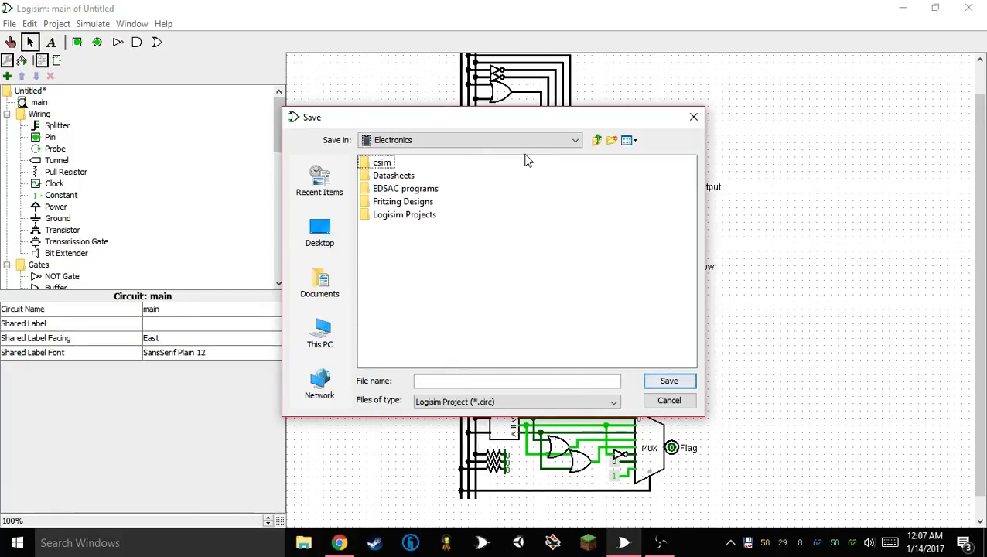
{"action": "double_click", "coordinate": [424, 214]}
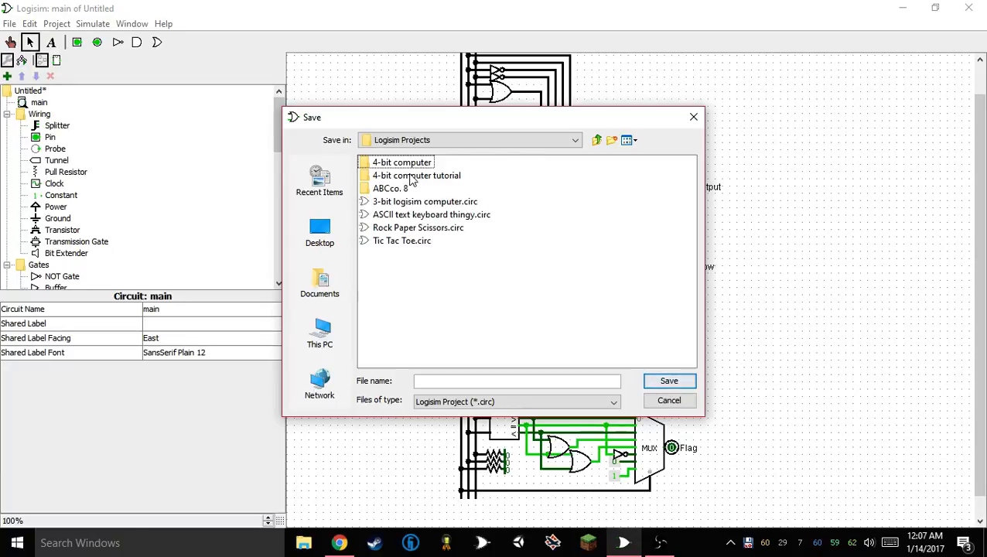
{"action": "double_click", "coordinate": [416, 175]}
{"action": "left_click", "coordinate": [485, 381]}
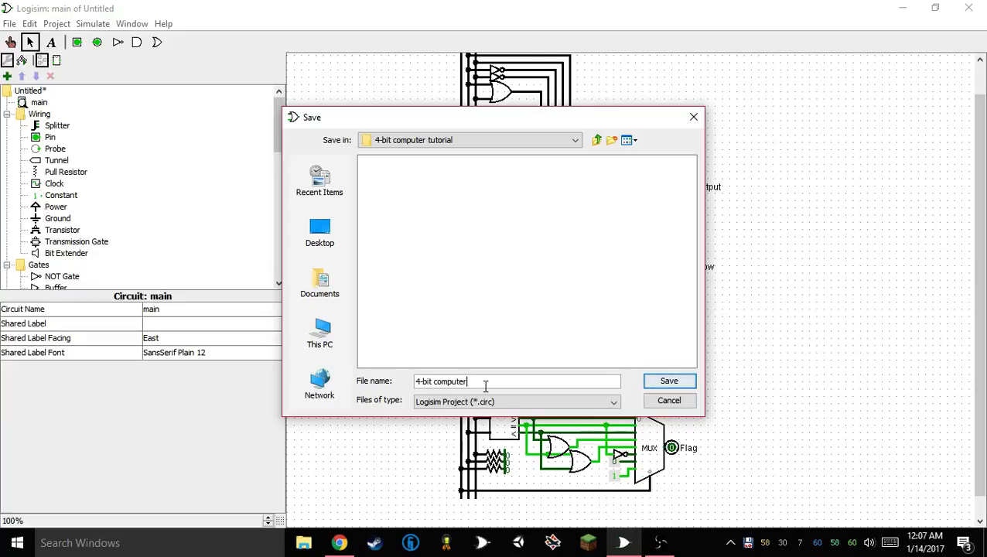
{"action": "left_click", "coordinate": [669, 382]}
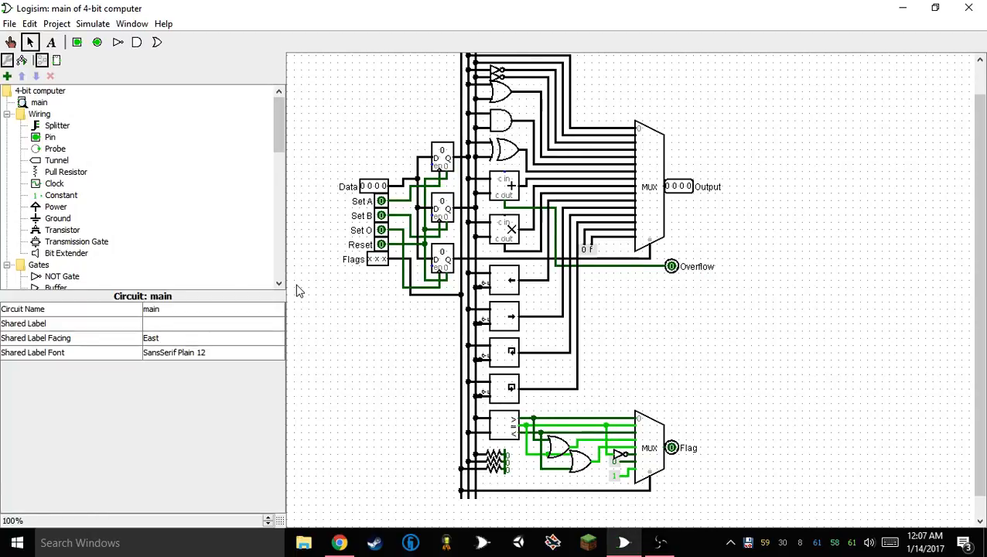
Switch to XBackup, start a backup of the included files and folders, and minimize it
{"action": "double_click", "coordinate": [747, 543]}
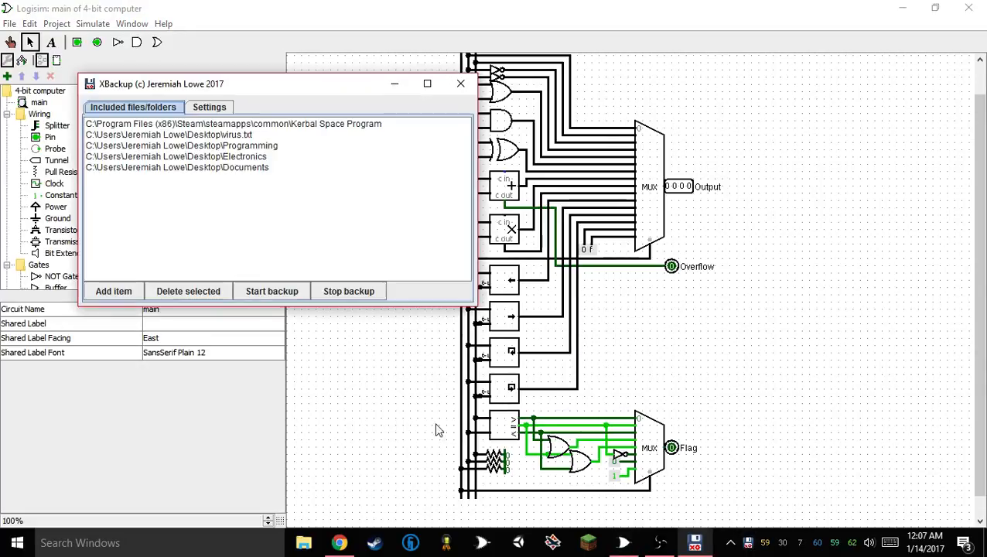
{"action": "left_click", "coordinate": [300, 292]}
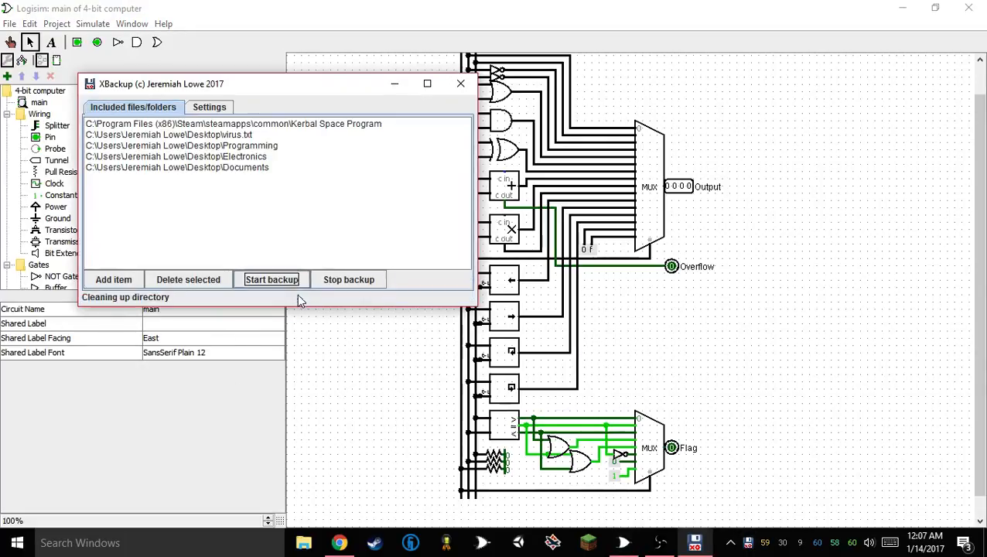
{"action": "left_click", "coordinate": [395, 83]}
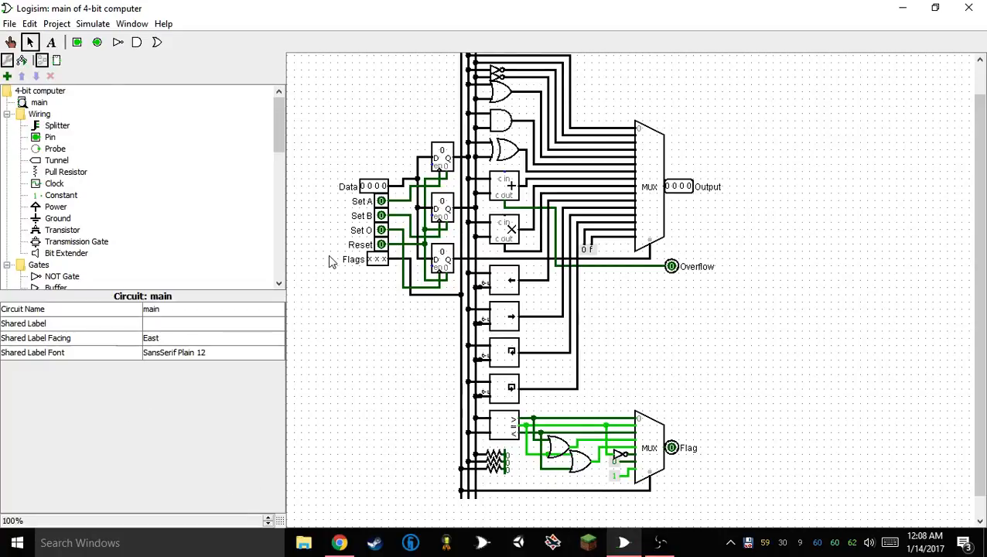
Add a new circuit named ALU to the project
{"action": "right_click", "coordinate": [37, 106]}
{"action": "left_click", "coordinate": [33, 92]}
{"action": "left_click", "coordinate": [7, 76]}
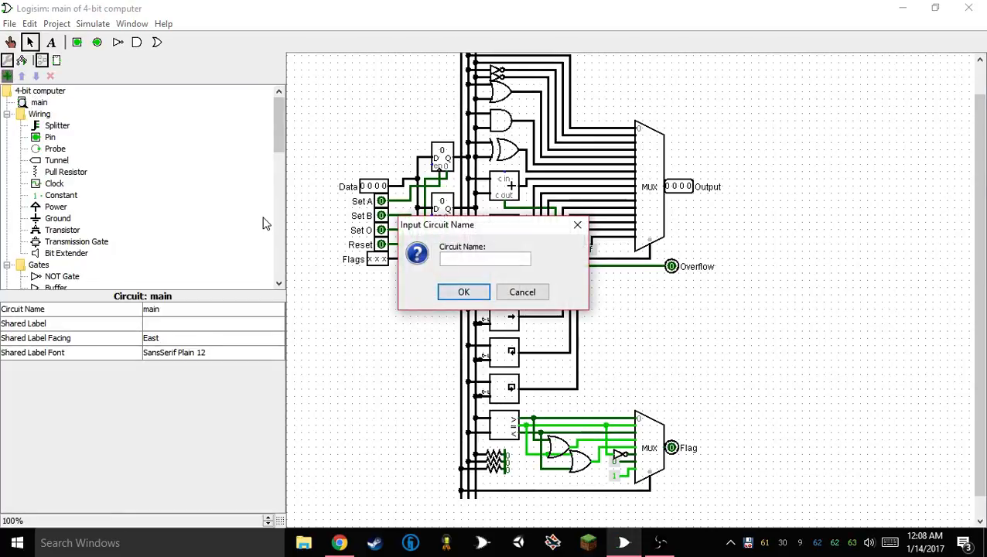
{"action": "type", "text": "ALU"}
{"action": "key", "text": "Return"}
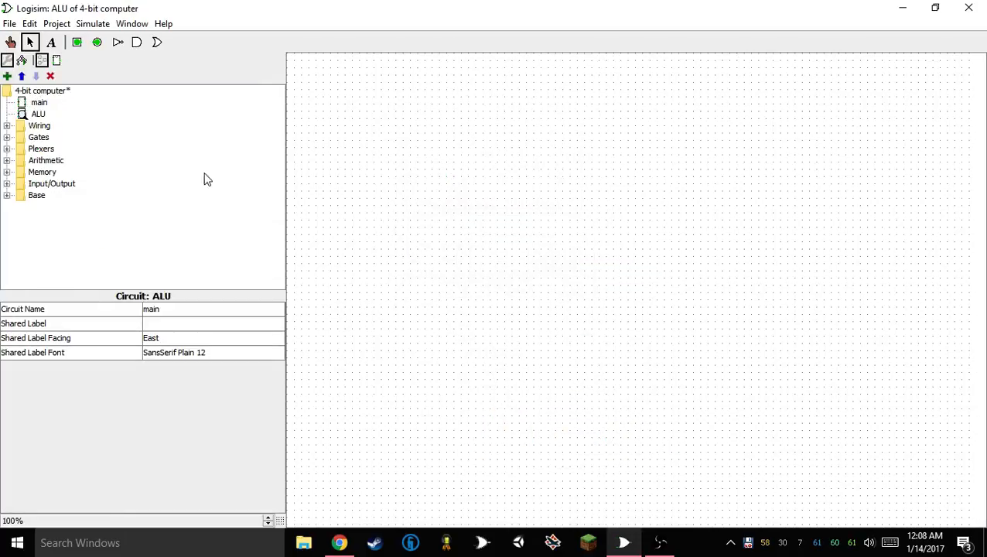
Cut the entire contents of the main circuit and paste them into the ALU circuit
{"action": "double_click", "coordinate": [42, 103]}
{"action": "key", "text": "ctrl+a"}
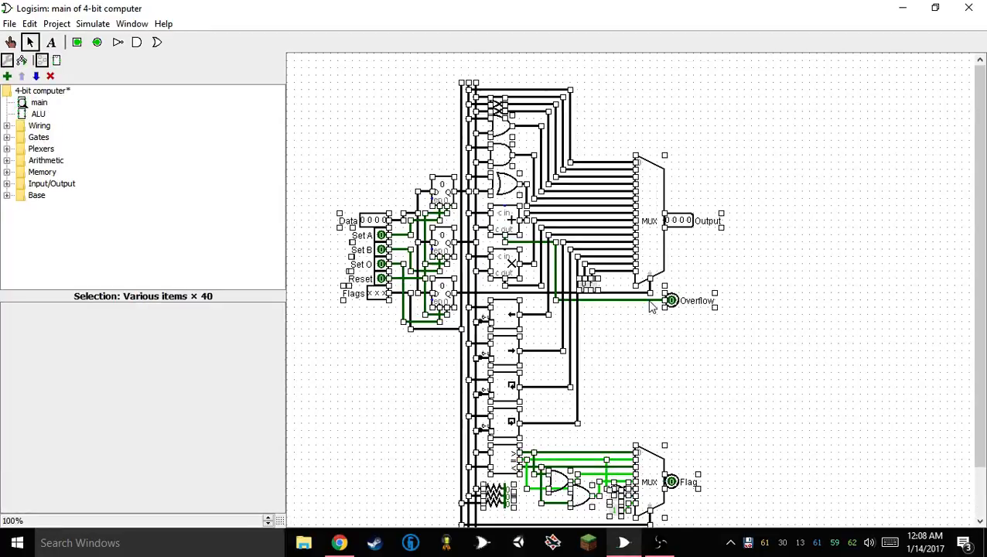
{"action": "key", "text": "ctrl+x"}
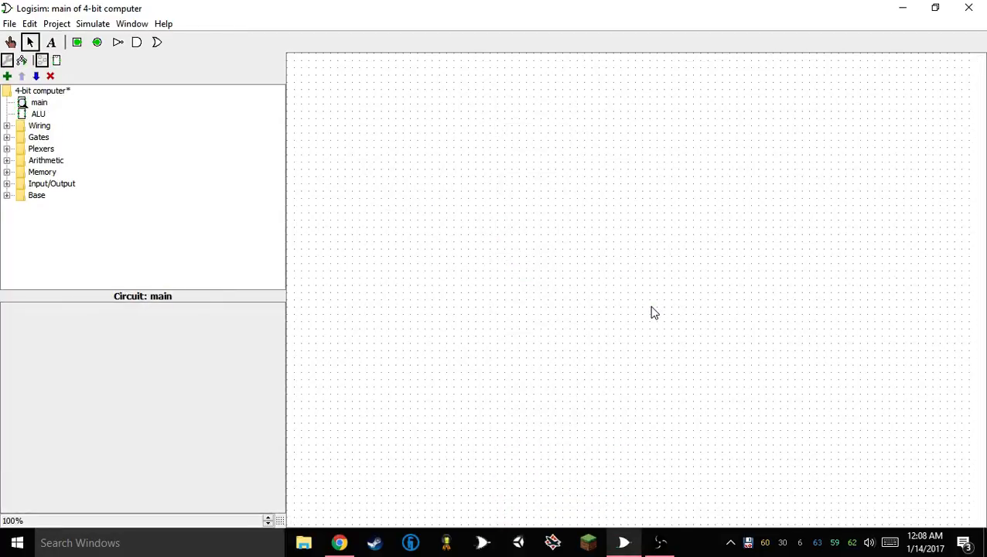
{"action": "double_click", "coordinate": [37, 114]}
{"action": "key", "text": "ctrl+v"}
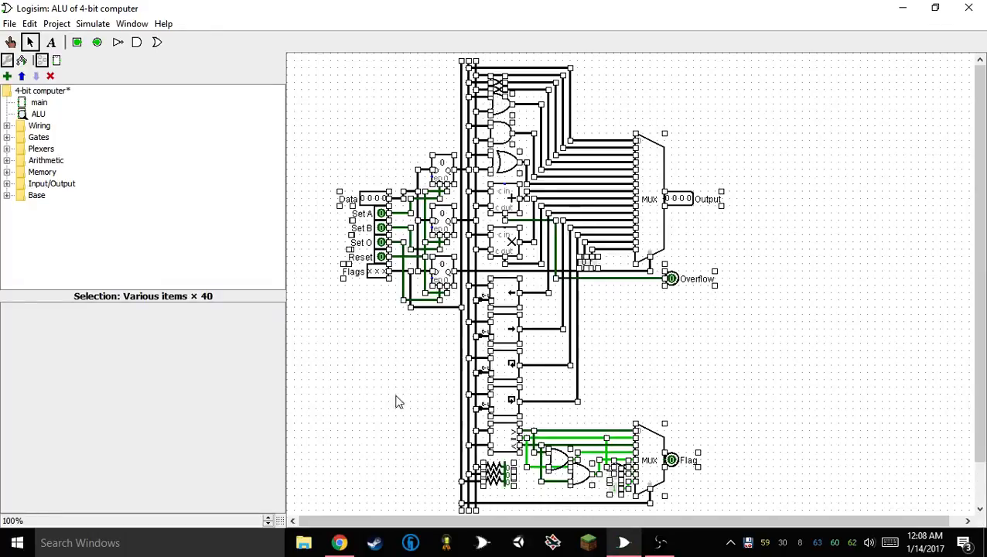
{"action": "left_click", "coordinate": [397, 401]}
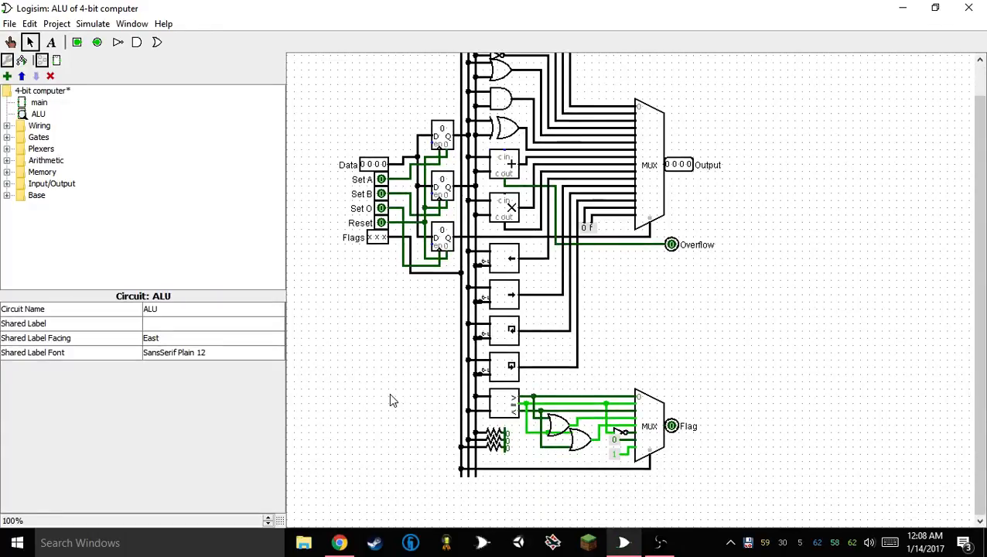
Place an ALU subcircuit in the main circuit and move it near the centre of the canvas
{"action": "double_click", "coordinate": [38, 102]}
{"action": "left_click", "coordinate": [39, 114]}
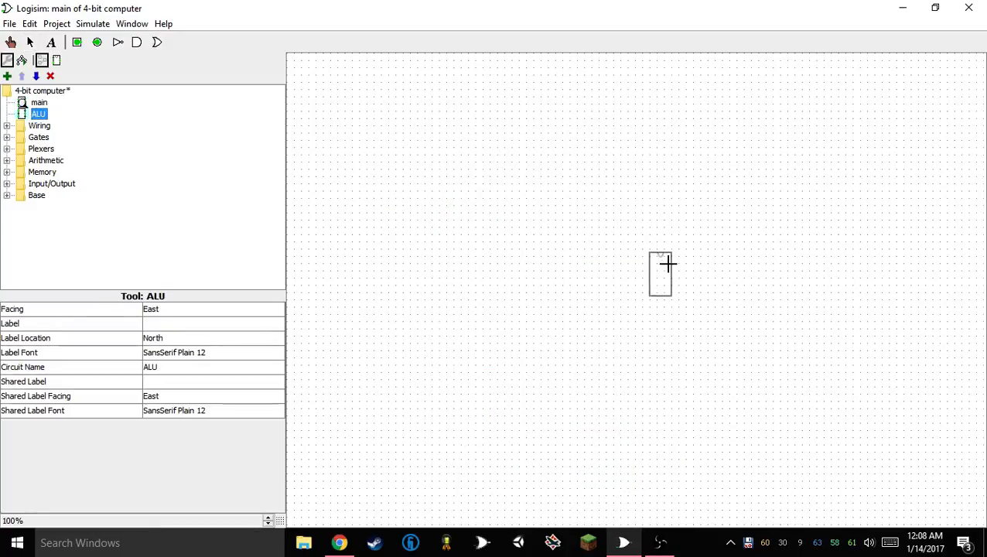
{"action": "left_click", "coordinate": [660, 273]}
{"action": "left_click_drag", "start_coordinate": [660, 272], "coordinate": [518, 267]}
Set the ALU component's shared label to ALU
{"action": "left_click", "coordinate": [180, 382]}
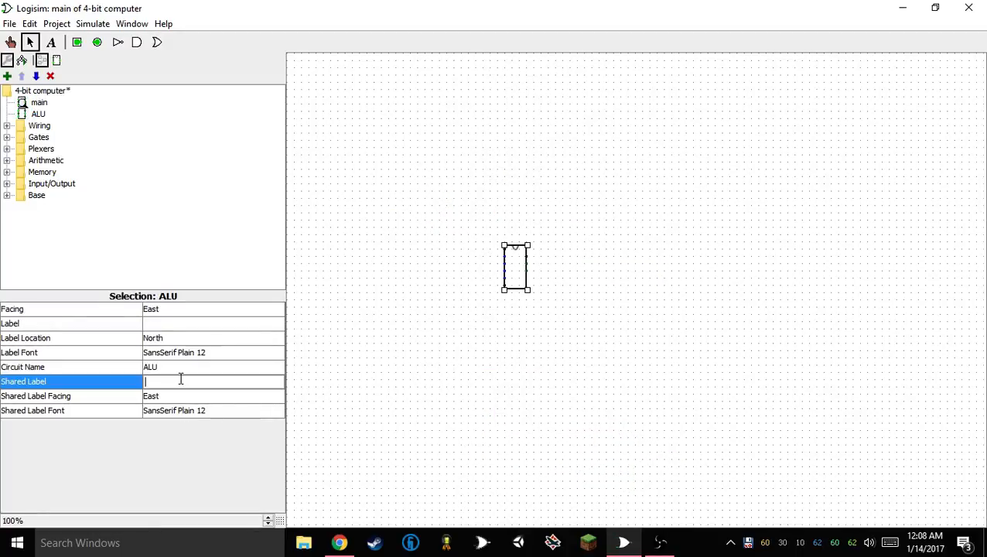
{"action": "type", "text": "A"}
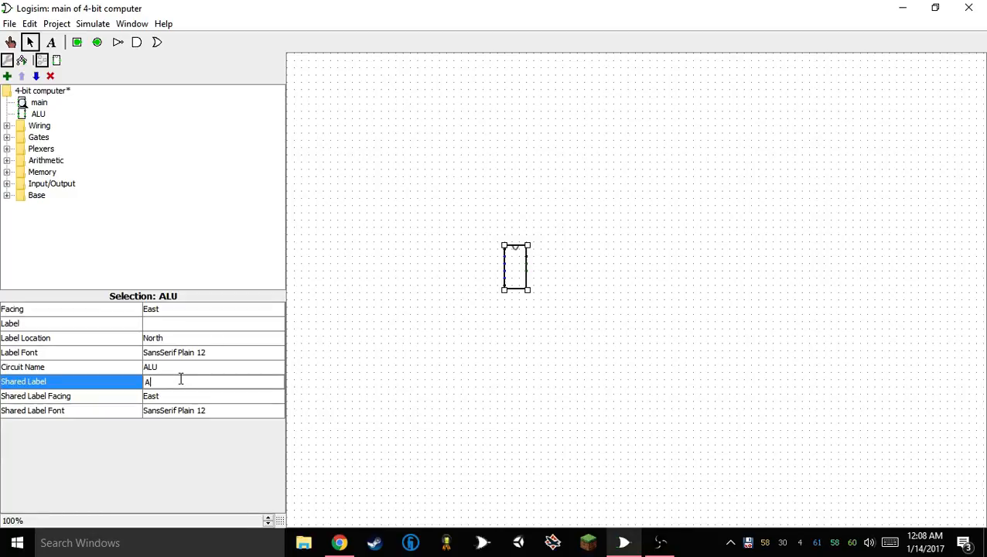
{"action": "type", "text": "LU"}
{"action": "key", "text": "Return"}
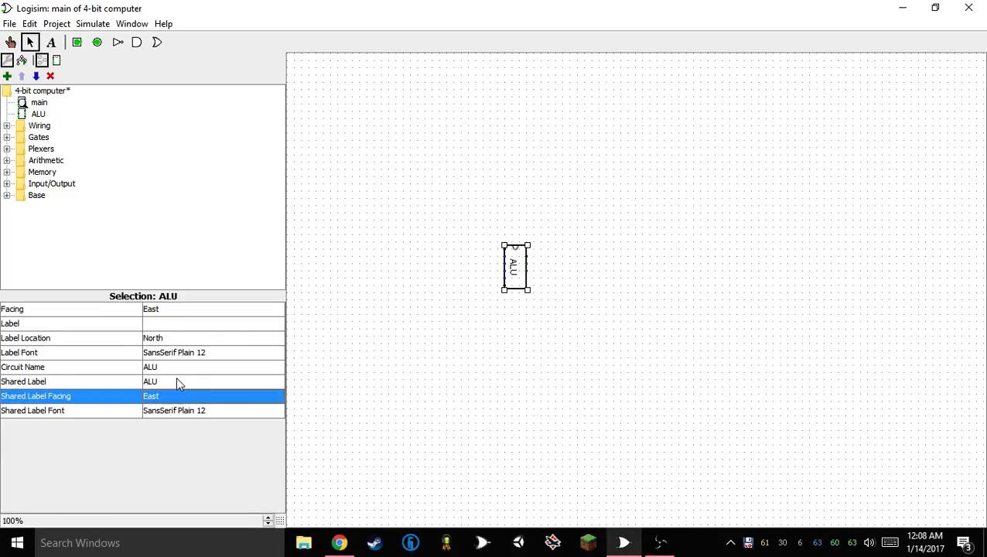
{"action": "left_click", "coordinate": [315, 230]}
Save the project with its new ALU subcircuit
{"action": "left_click", "coordinate": [92, 23]}
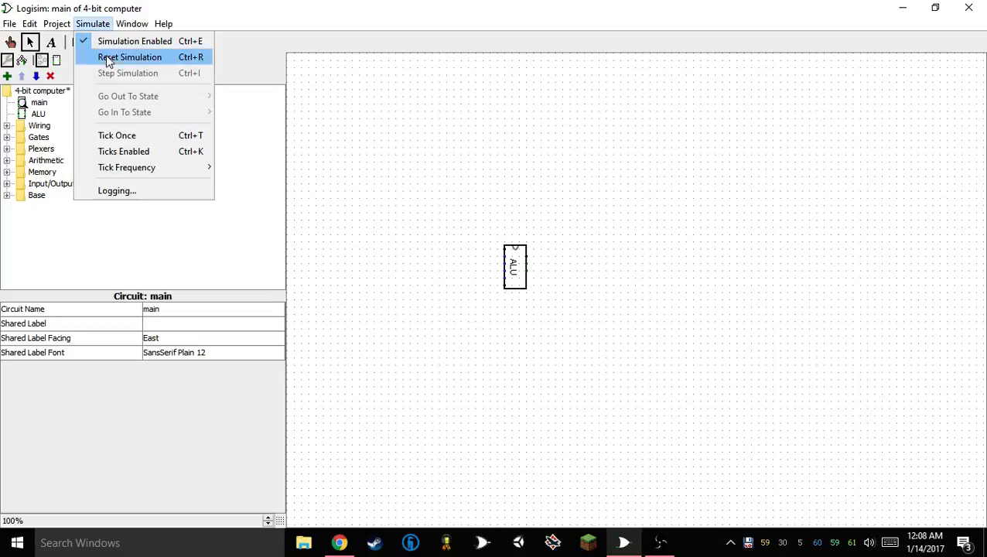
{"action": "mouse_move", "coordinate": [9, 23]}
{"action": "left_click", "coordinate": [35, 116]}
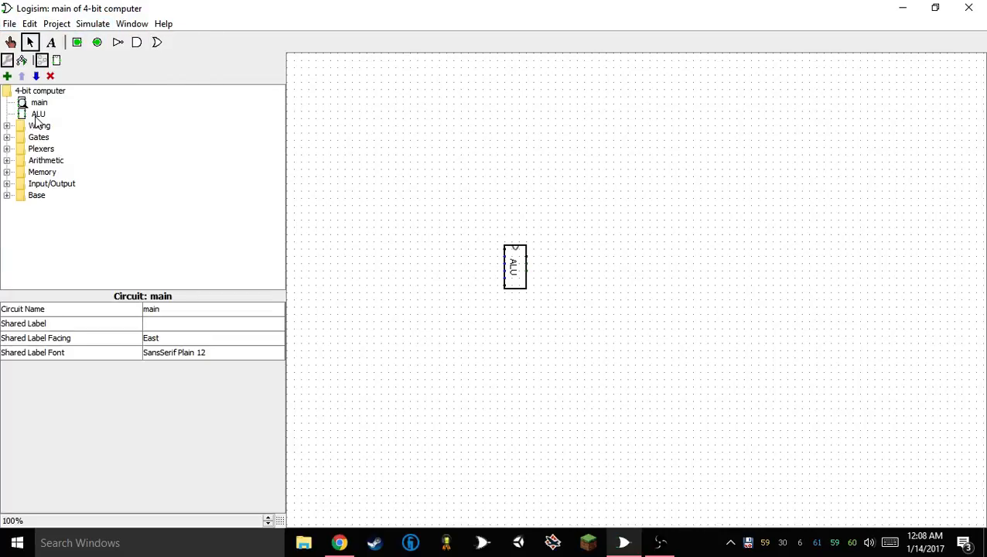
Start loading a JAR library into the project
{"action": "left_click", "coordinate": [48, 24]}
{"action": "mouse_move", "coordinate": [81, 57]}
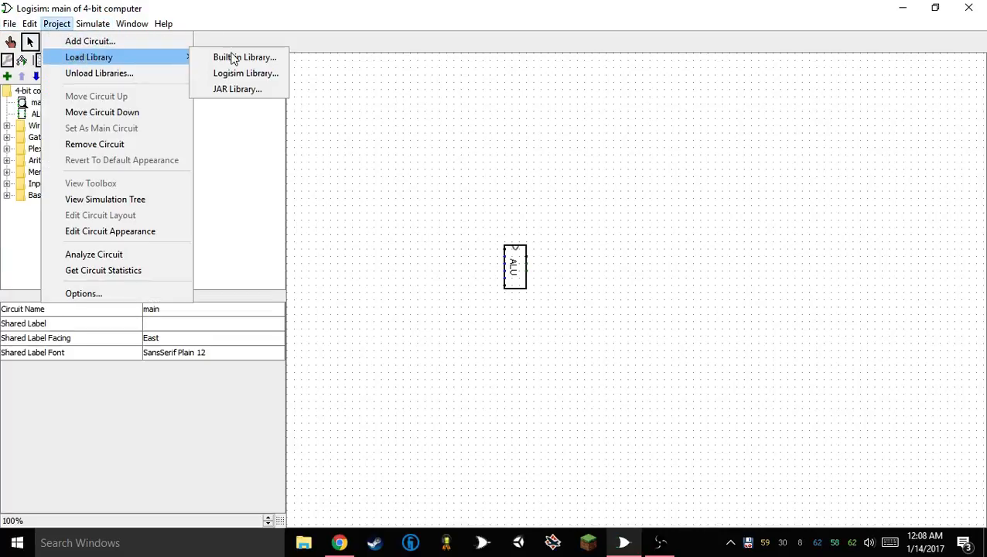
{"action": "left_click", "coordinate": [227, 91]}
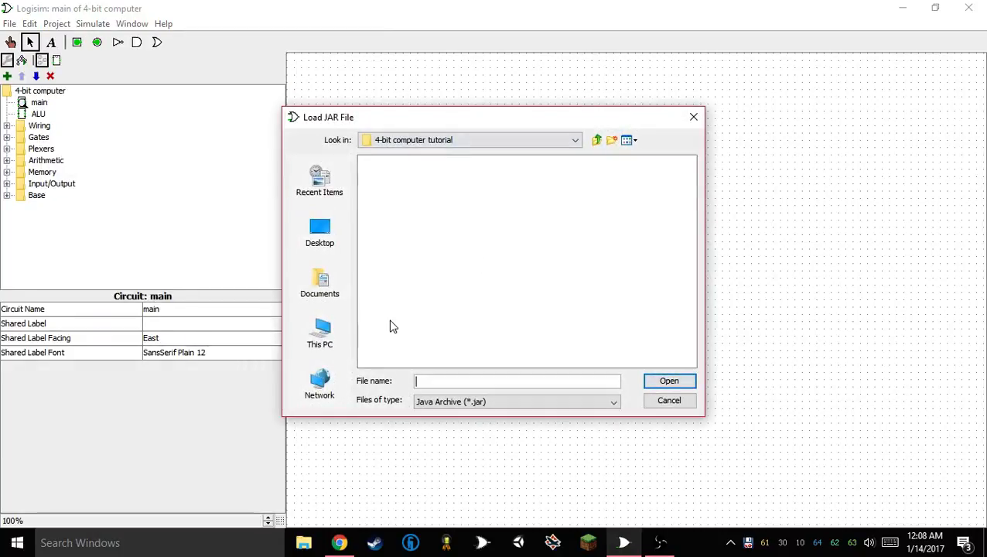
{"action": "left_click", "coordinate": [327, 252]}
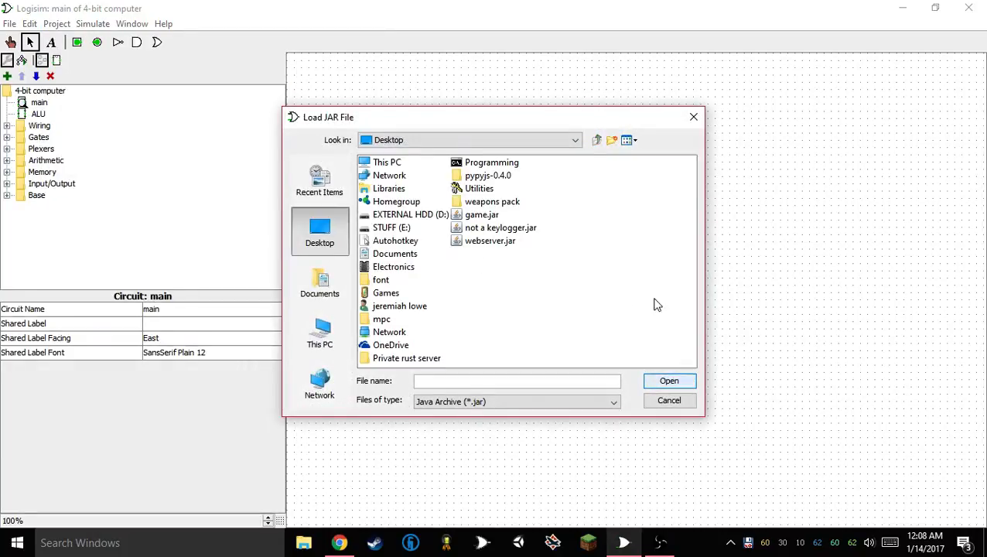
{"action": "double_click", "coordinate": [471, 162]}
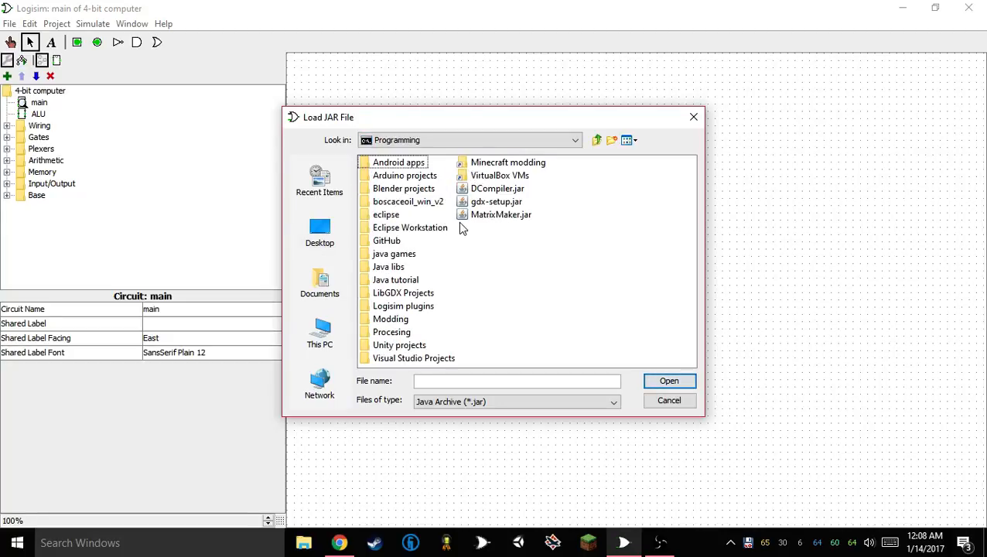
{"action": "double_click", "coordinate": [400, 307]}
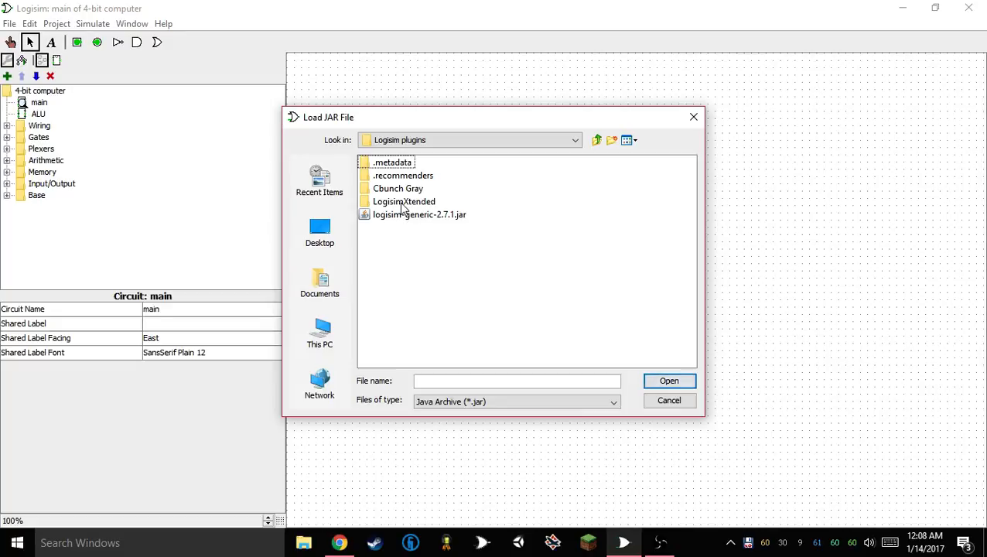
{"action": "double_click", "coordinate": [402, 202]}
{"action": "double_click", "coordinate": [388, 167]}
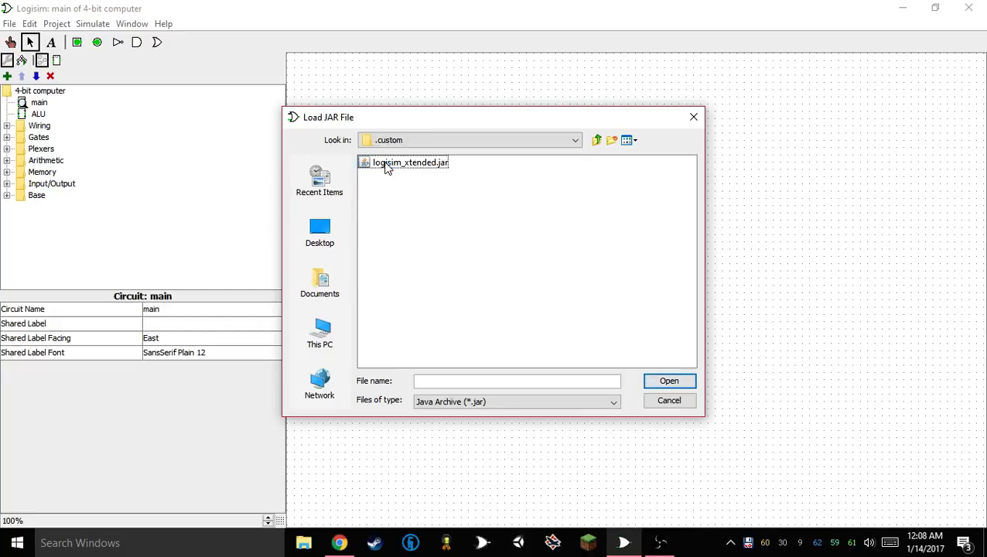
{"action": "left_click", "coordinate": [389, 169]}
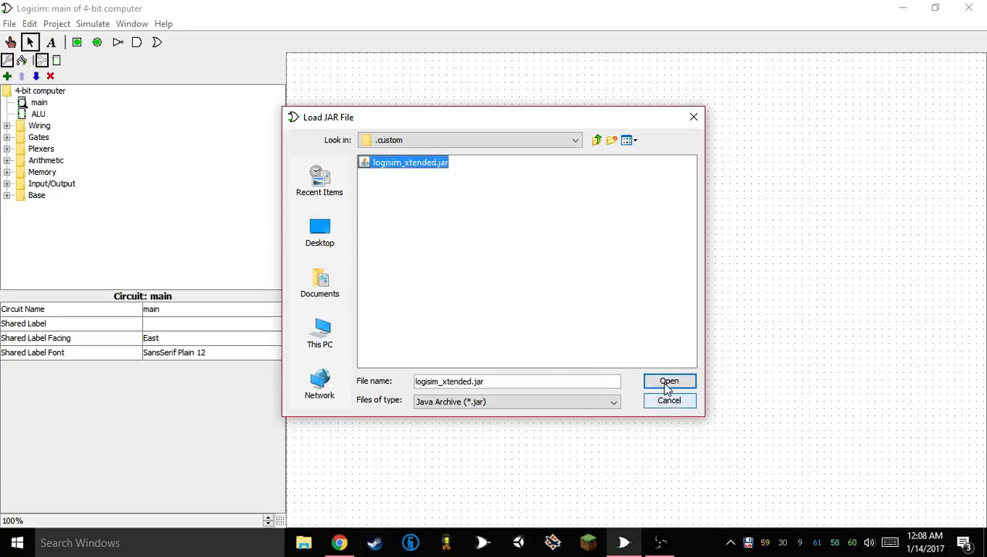
Load plugin.jar from the Desktop folder Electronics > Logisim Projects > ABCco. 8 and expand the Logisim Xtended library
{"action": "left_click", "coordinate": [341, 247]}
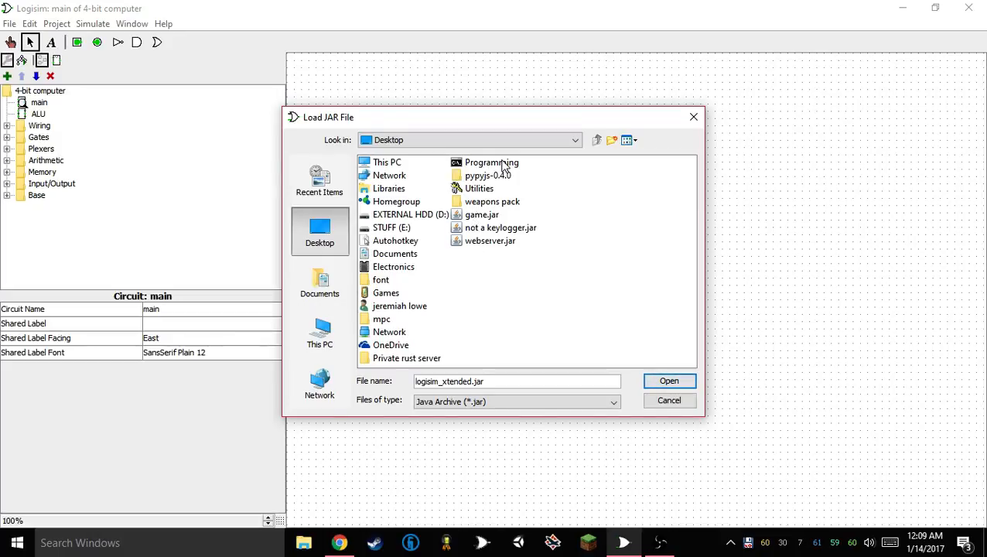
{"action": "double_click", "coordinate": [395, 270]}
{"action": "double_click", "coordinate": [420, 216]}
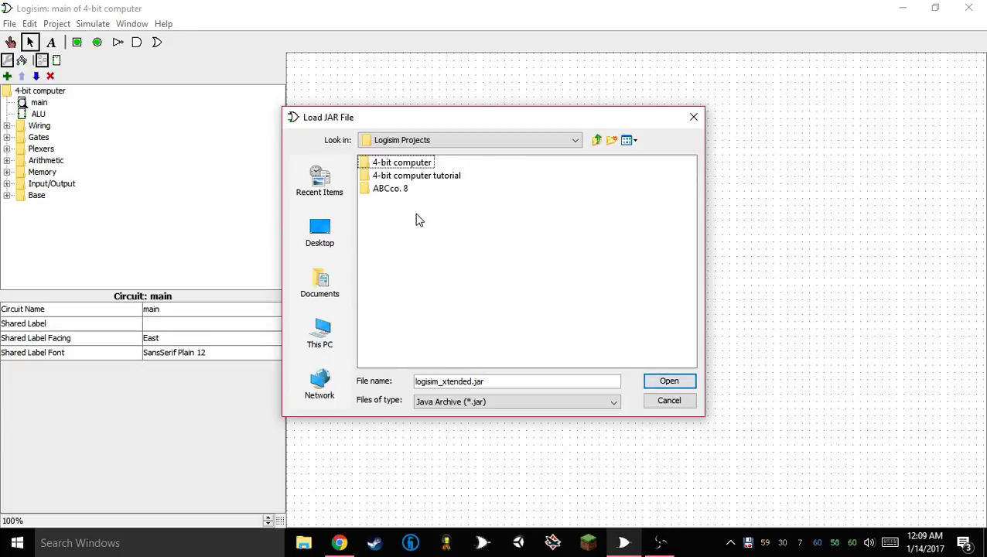
{"action": "double_click", "coordinate": [399, 190]}
{"action": "left_click", "coordinate": [390, 161]}
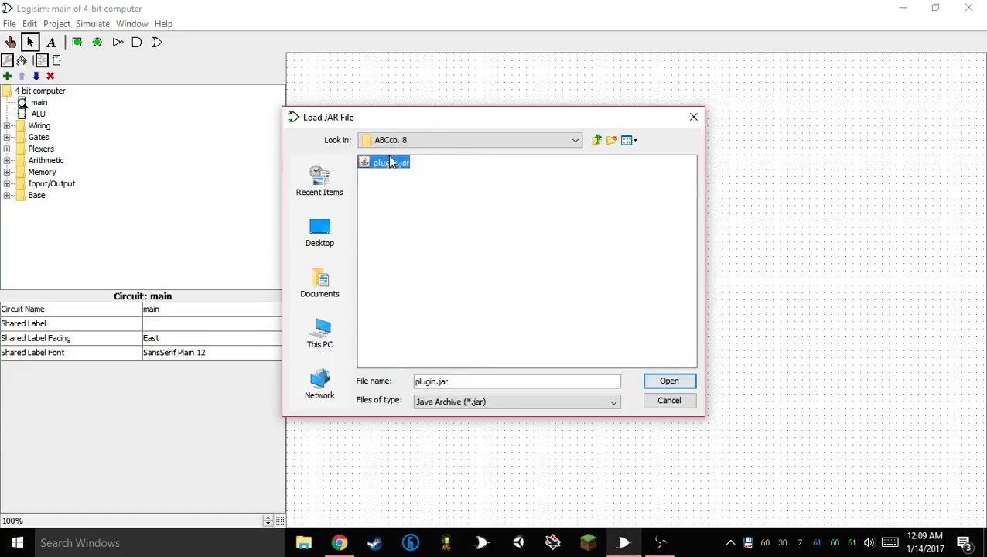
{"action": "left_click", "coordinate": [669, 381]}
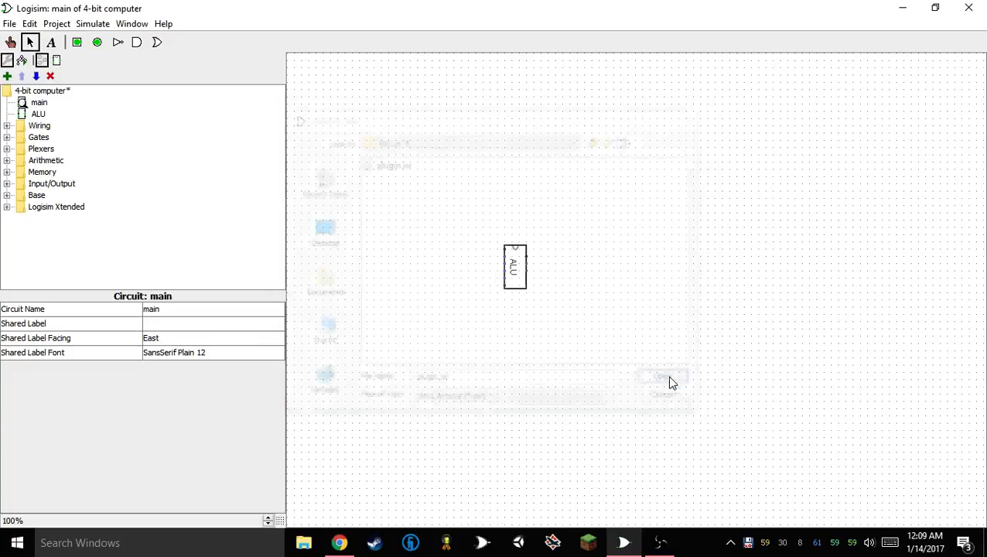
{"action": "left_click", "coordinate": [7, 208]}
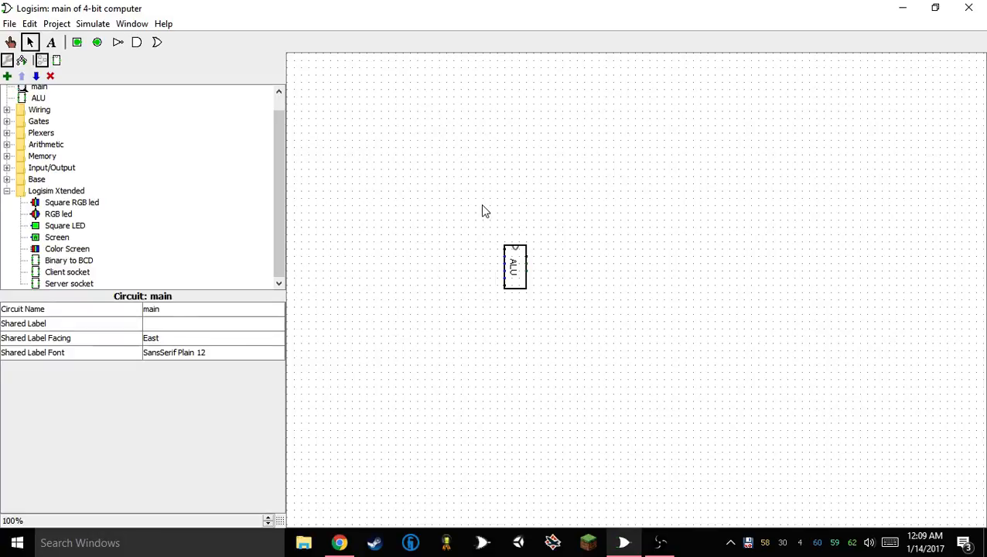
Shift the ALU slightly up and to the right, and wire a Square LED to its lowest output
{"action": "left_click_drag", "start_coordinate": [482, 211], "coordinate": [584, 315]}
{"action": "left_click_drag", "start_coordinate": [520, 273], "coordinate": [535, 252]}
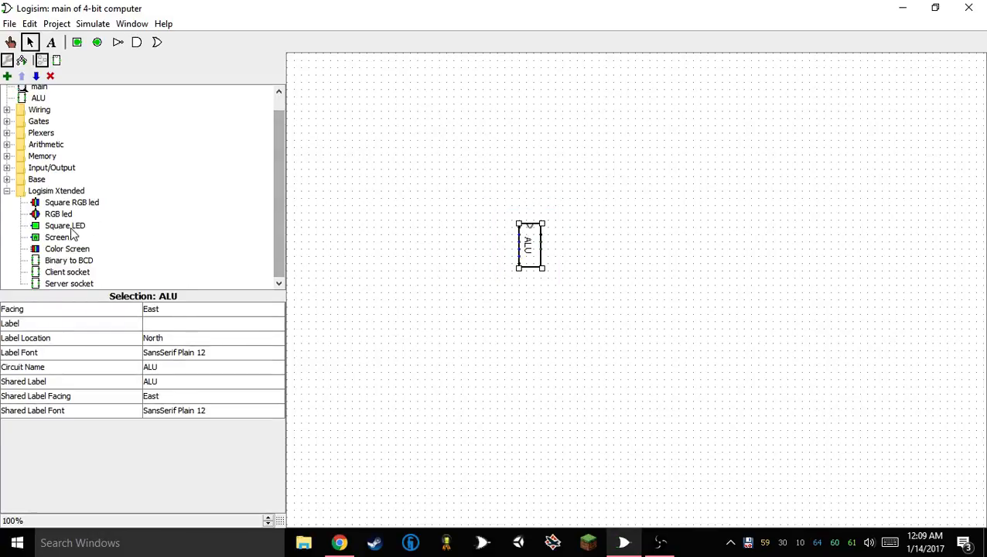
{"action": "left_click", "coordinate": [68, 227]}
{"action": "left_click", "coordinate": [558, 250]}
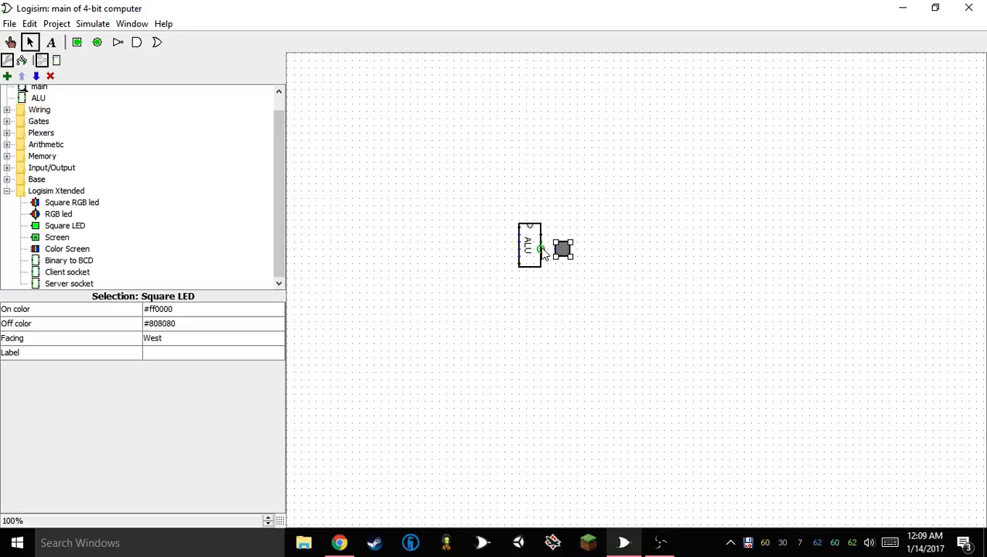
{"action": "left_click_drag", "start_coordinate": [542, 249], "coordinate": [578, 248]}
Label the Square LED beside the ALU as Flag
{"action": "left_click", "coordinate": [203, 358]}
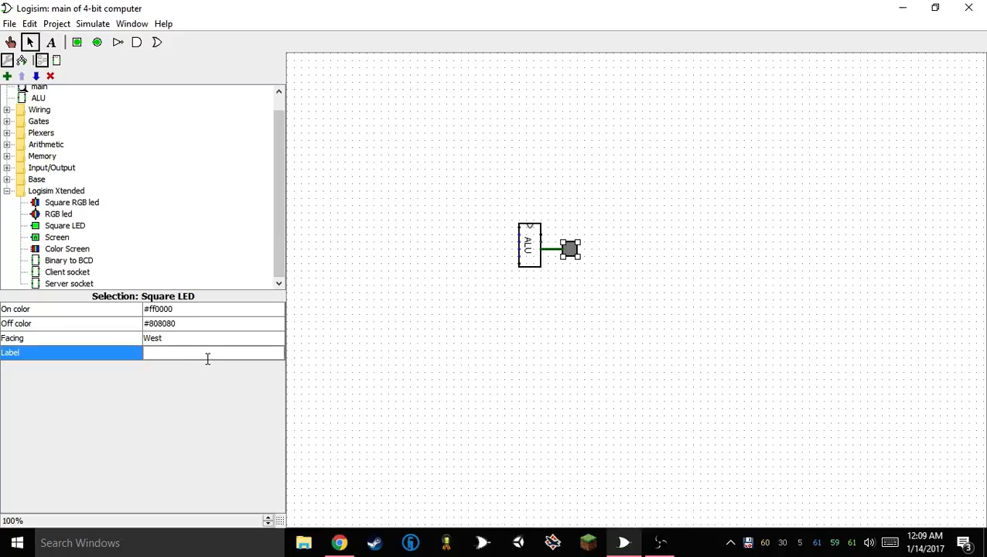
{"action": "type", "text": "Flag"}
{"action": "key", "text": "Return"}
{"action": "left_click", "coordinate": [528, 288]}
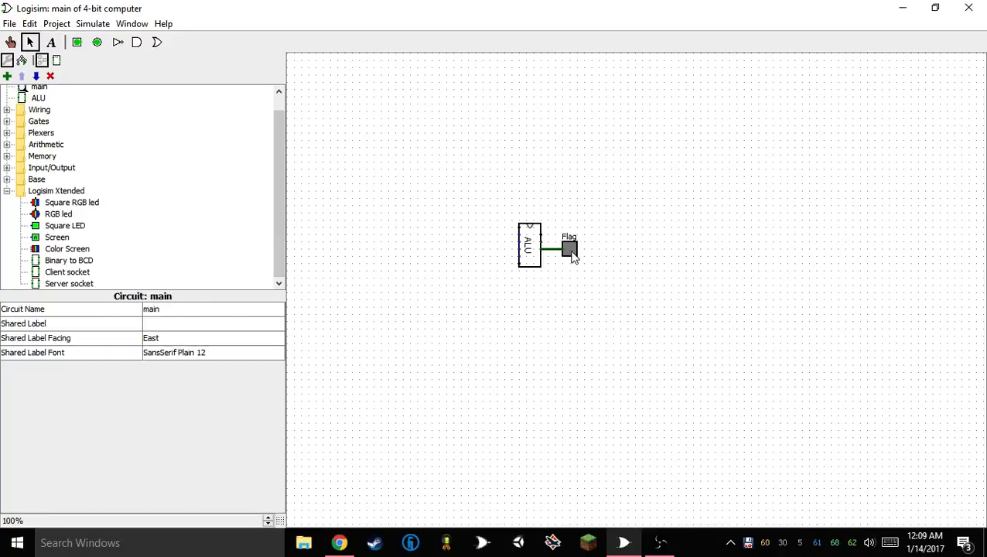
Duplicate the Flag LED beside the original and label the copy Overflow
{"action": "left_click", "coordinate": [574, 246]}
{"action": "key", "text": "ctrl+d"}
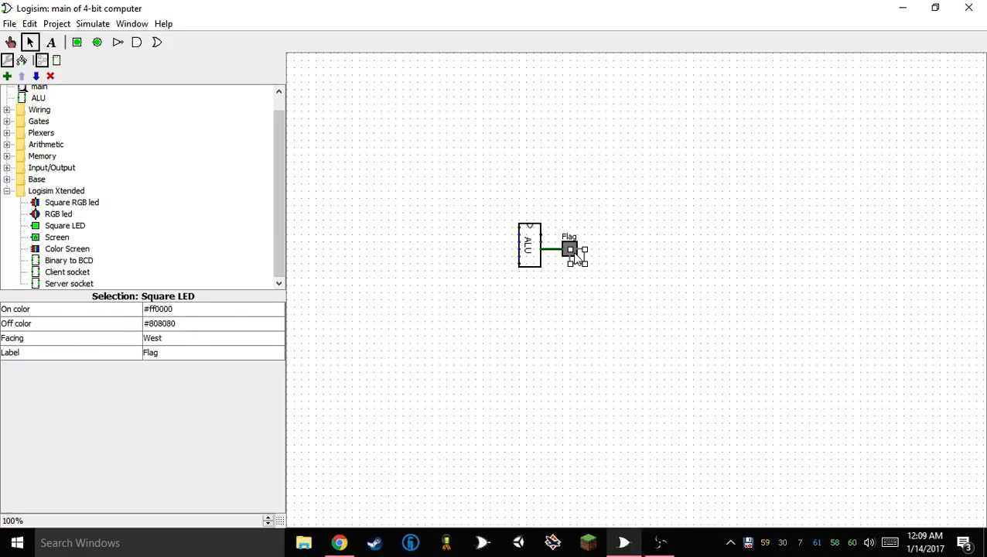
{"action": "left_click_drag", "start_coordinate": [574, 253], "coordinate": [588, 246]}
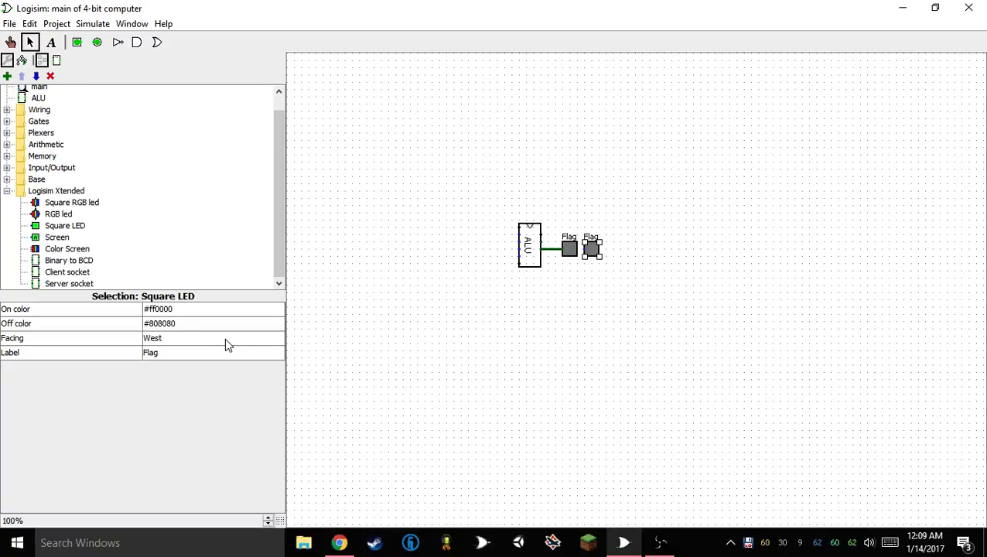
{"action": "left_click", "coordinate": [209, 350]}
{"action": "left_click_drag", "start_coordinate": [214, 356], "coordinate": [131, 356]}
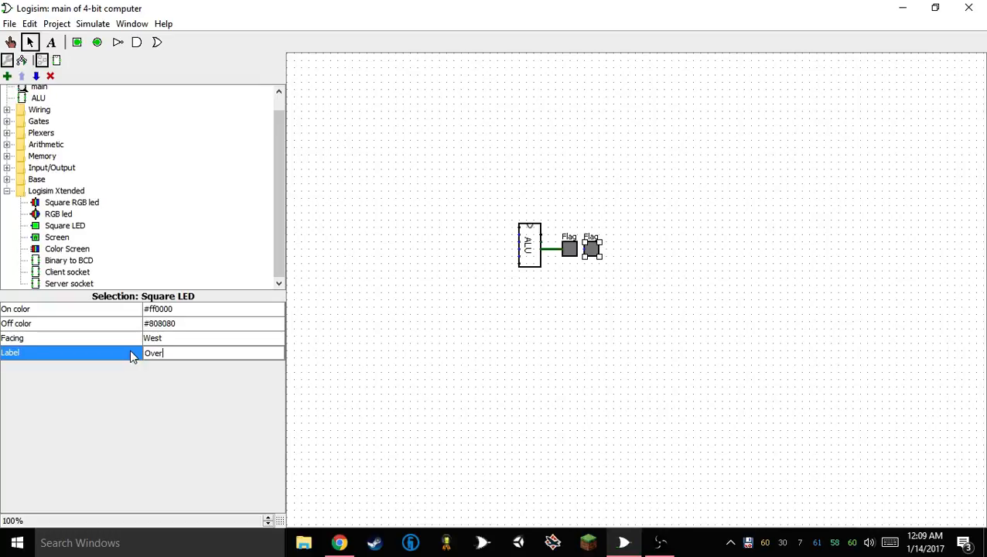
{"action": "type", "text": "Overflow"}
{"action": "key", "text": "Return"}
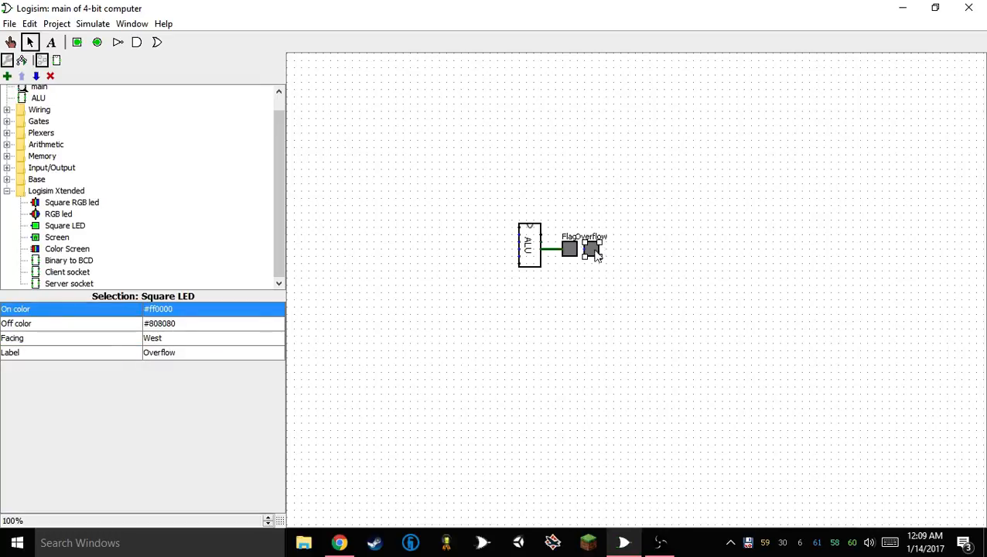
Place the Overflow LED above Flag, wire it to the ALU's middle output, and shift both LEDs farther right
{"action": "mouse_move", "coordinate": [593, 249]}
{"action": "left_mouse_down"}
{"action": "mouse_move", "coordinate": [569, 223]}
{"action": "mouse_move", "coordinate": [552, 243]}
{"action": "left_mouse_up"}
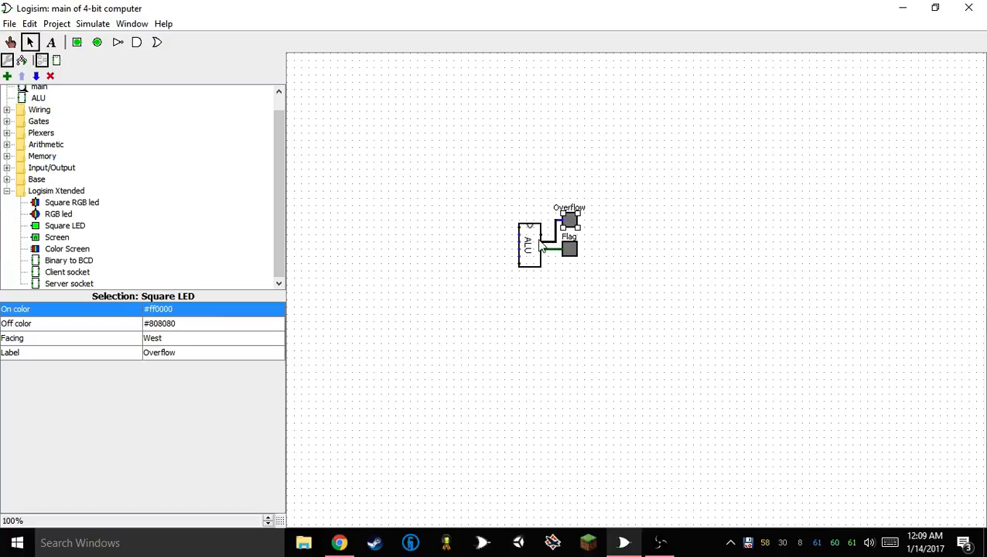
{"action": "left_click_drag", "start_coordinate": [552, 178], "coordinate": [619, 293]}
{"action": "left_click_drag", "start_coordinate": [574, 222], "coordinate": [607, 221]}
{"action": "left_click", "coordinate": [550, 310]}
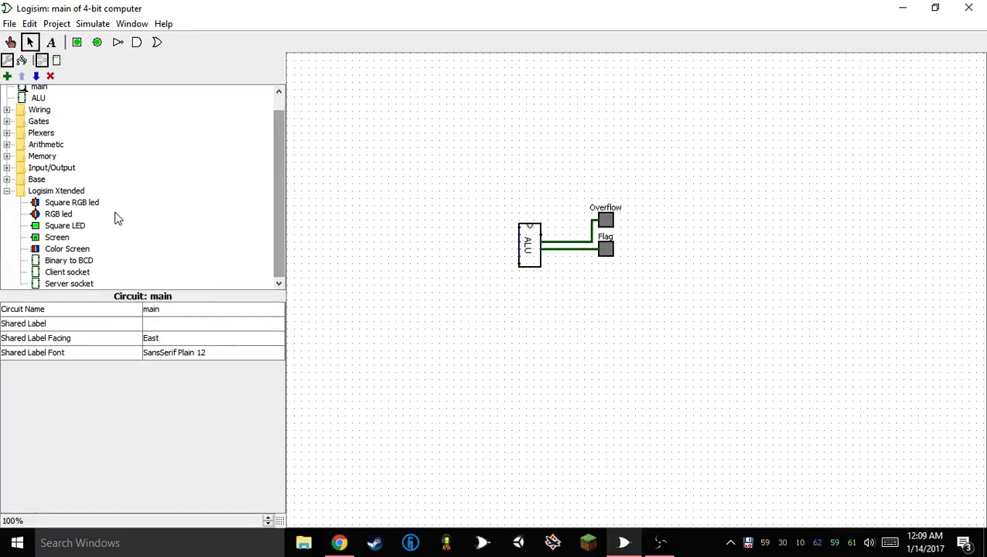
Add a Binary to BCD converter beside the ALU, wire it to the ALU's top output, and set its bit width to 4
{"action": "left_click", "coordinate": [69, 260]}
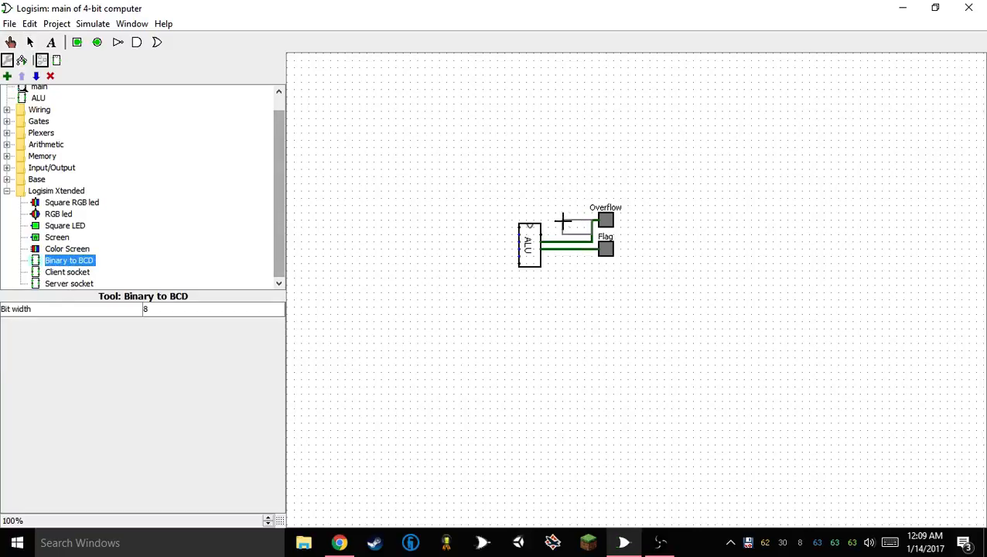
{"action": "left_click", "coordinate": [563, 223]}
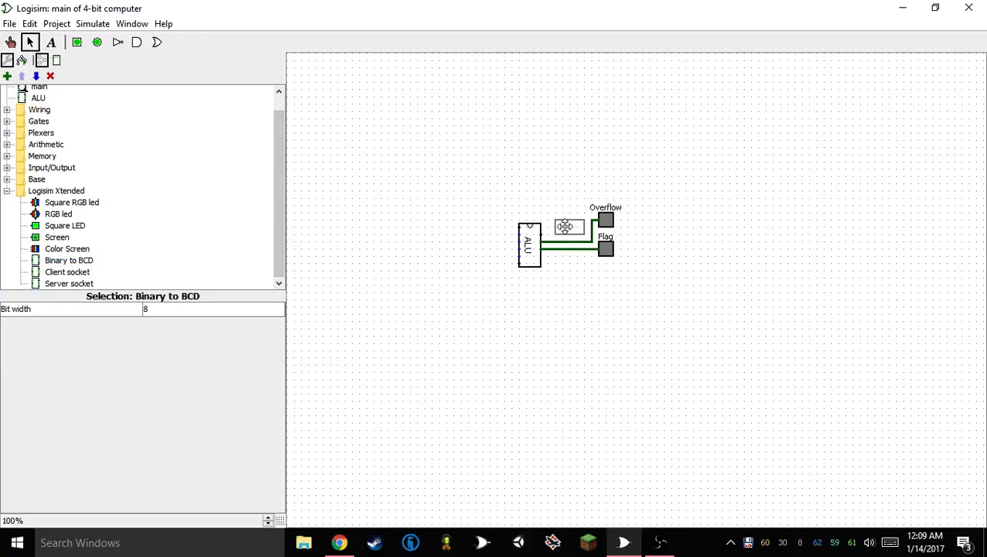
{"action": "left_click_drag", "start_coordinate": [564, 227], "coordinate": [565, 227]}
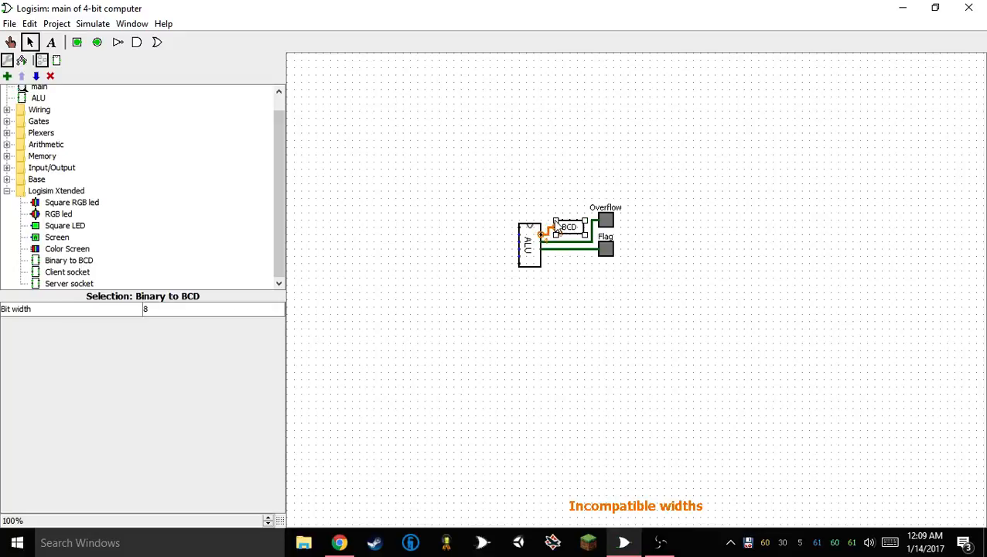
{"action": "left_click", "coordinate": [165, 309]}
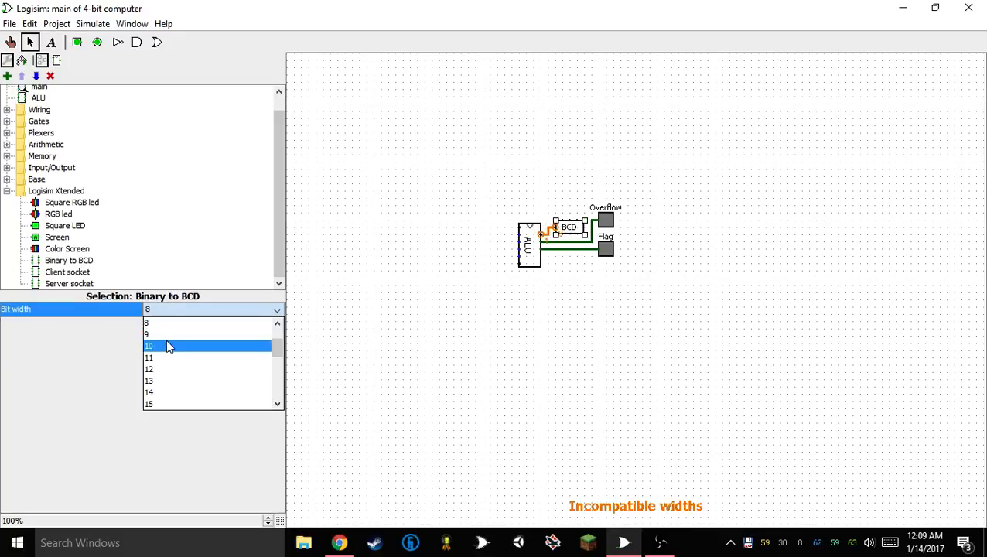
{"action": "scroll", "coordinate": [166, 339], "scroll_direction": "up", "scroll_amount": 1}
{"action": "left_click", "coordinate": [165, 334]}
{"action": "left_click", "coordinate": [635, 256]}
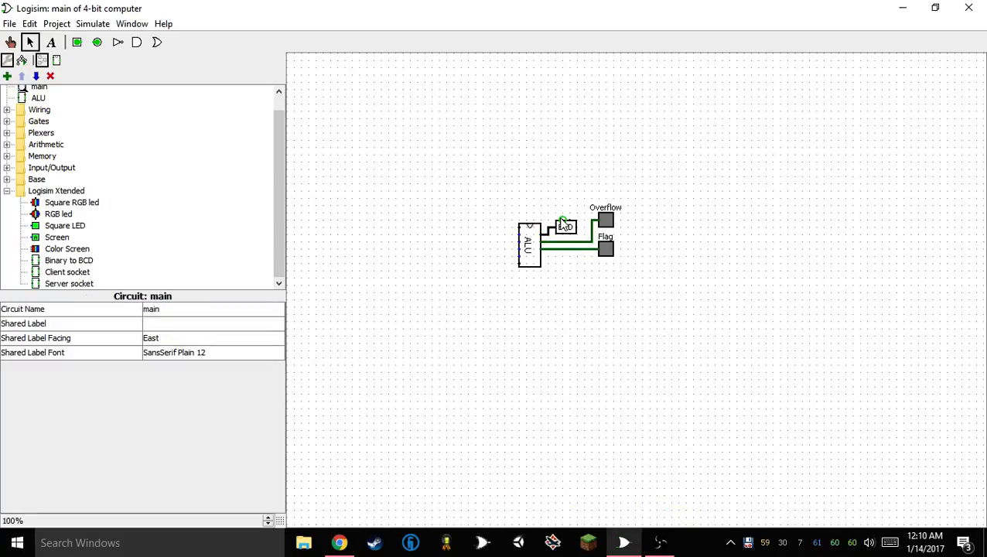
Place two Hex Digit Displays side by side above the BCD converter
{"action": "scroll", "coordinate": [13, 190], "scroll_direction": "up", "scroll_amount": 2}
{"action": "scroll", "coordinate": [14, 191], "scroll_direction": "down", "scroll_amount": 2}
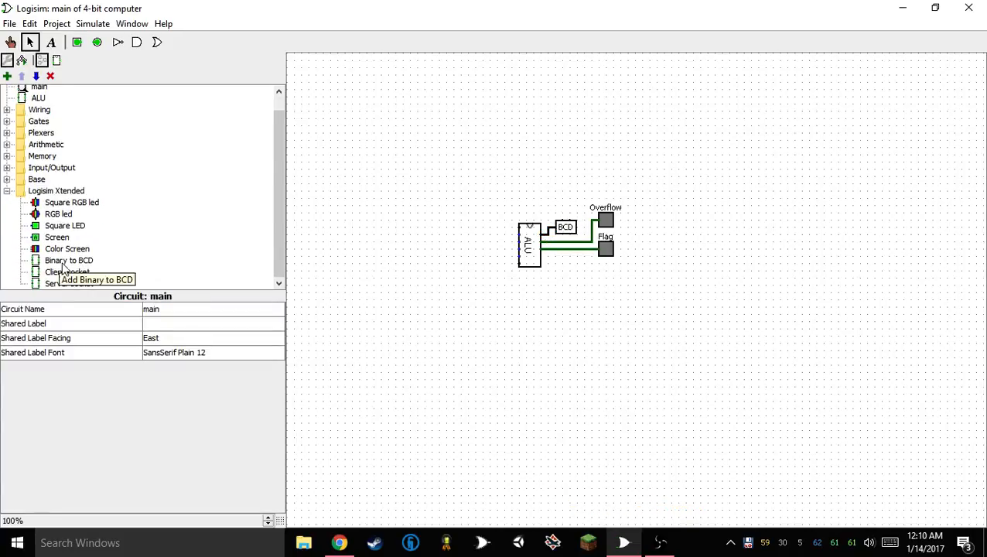
{"action": "left_click", "coordinate": [6, 167]}
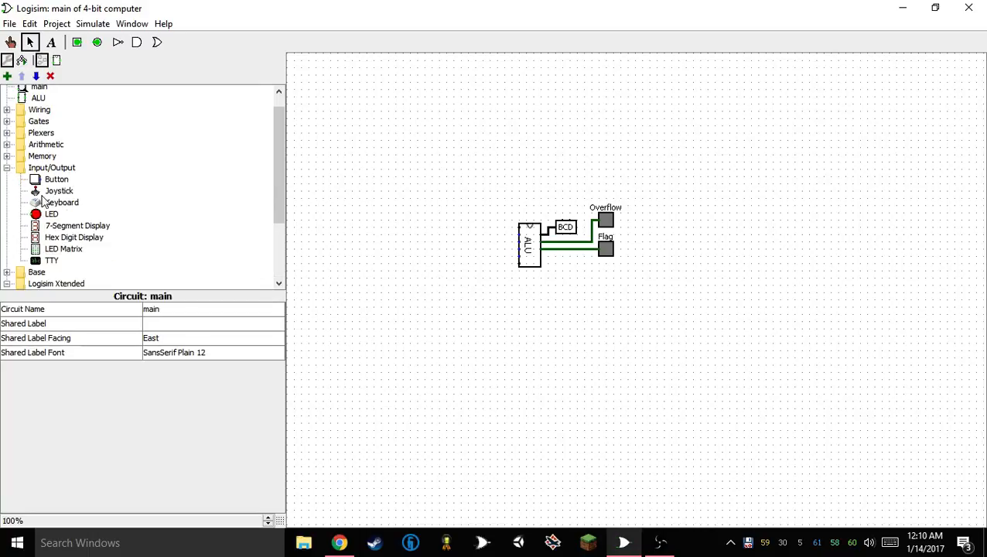
{"action": "left_click", "coordinate": [54, 237]}
{"action": "left_click", "coordinate": [531, 184]}
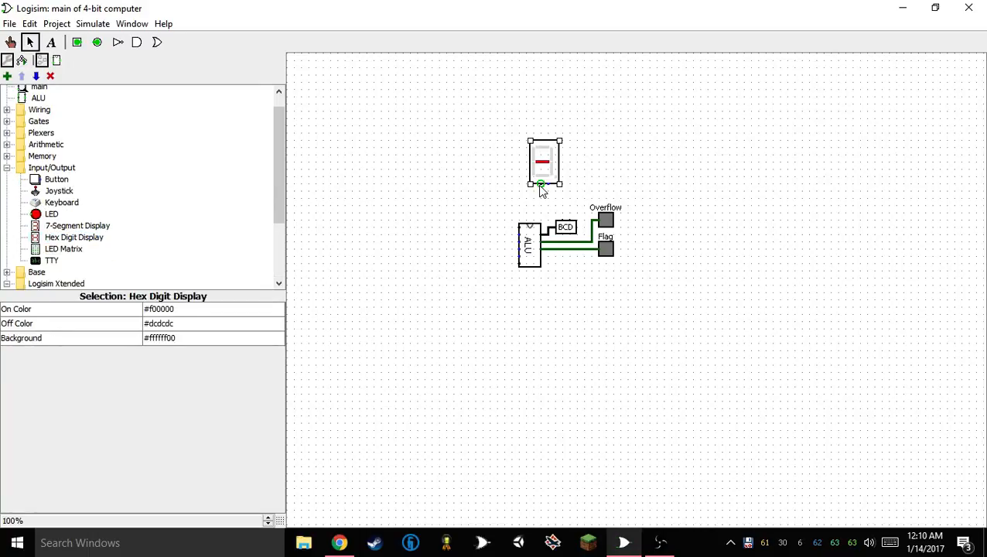
{"action": "key", "text": "ctrl+d"}
{"action": "left_click_drag", "start_coordinate": [551, 170], "coordinate": [573, 162]}
{"action": "left_click_drag", "start_coordinate": [503, 192], "coordinate": [636, 104]}
{"action": "left_click_drag", "start_coordinate": [569, 176], "coordinate": [586, 185]}
{"action": "left_click", "coordinate": [587, 326]}
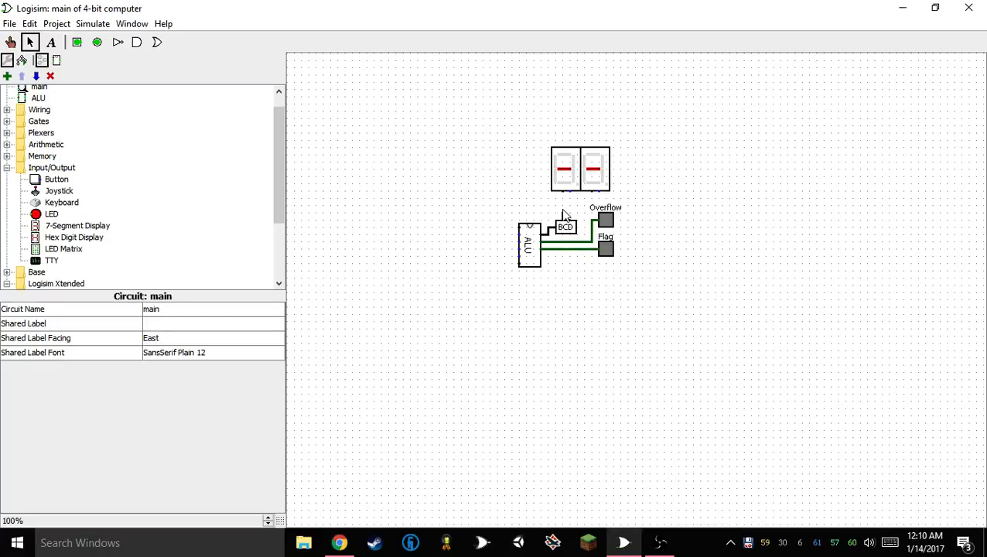
Wire the BCD converter's two outputs to the hex displays, ones on the right and tens on the left, shifting the displays right
{"action": "mouse_move", "coordinate": [563, 216]}
{"action": "left_mouse_down"}
{"action": "mouse_move", "coordinate": [594, 198]}
{"action": "mouse_move", "coordinate": [576, 213]}
{"action": "mouse_move", "coordinate": [575, 199]}
{"action": "left_mouse_up"}
{"action": "left_click_drag", "start_coordinate": [542, 130], "coordinate": [647, 201]}
{"action": "left_click_drag", "start_coordinate": [598, 173], "coordinate": [614, 174]}
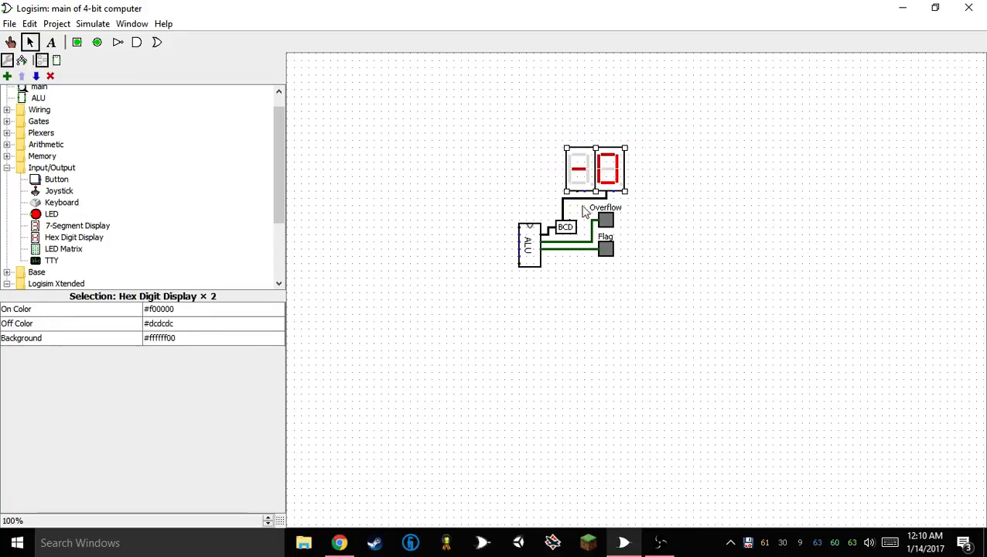
{"action": "left_click", "coordinate": [606, 320]}
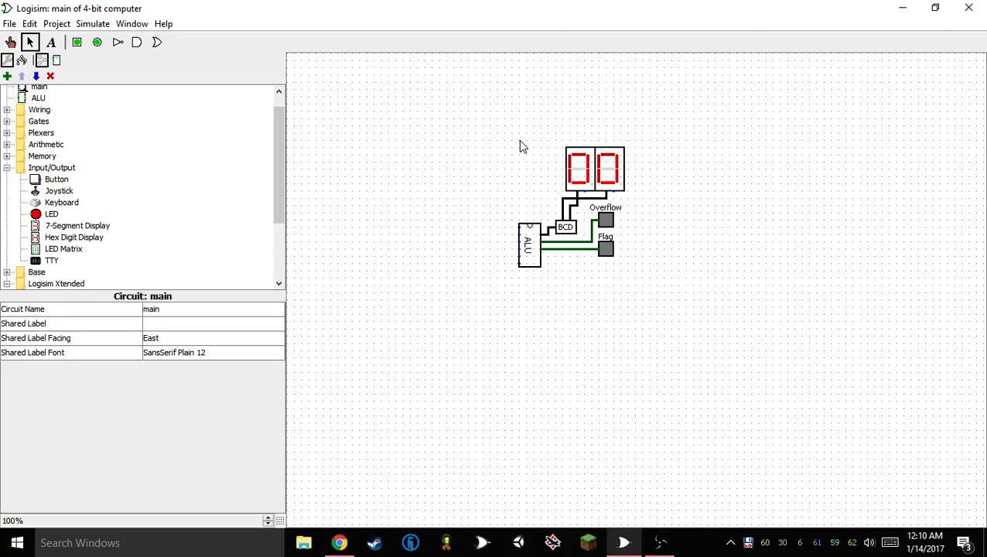
{"action": "left_click", "coordinate": [568, 230]}
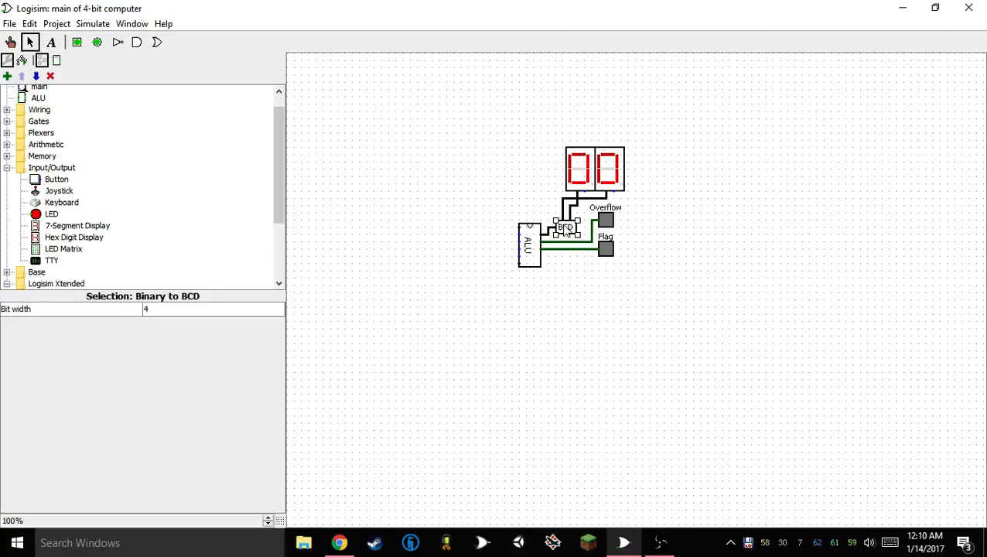
Build a row of four adjacent south-facing buttons to the upper left of the ALU
{"action": "left_click", "coordinate": [57, 176]}
{"action": "left_click", "coordinate": [427, 210]}
{"action": "key", "text": "Down"}
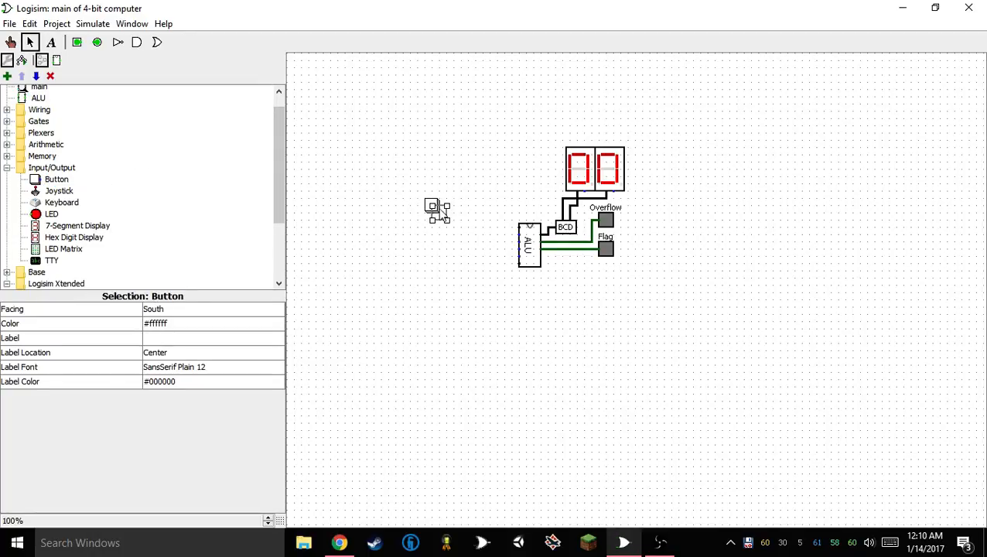
{"action": "left_click", "coordinate": [447, 206]}
{"action": "left_click_drag", "start_coordinate": [411, 233], "coordinate": [481, 167]}
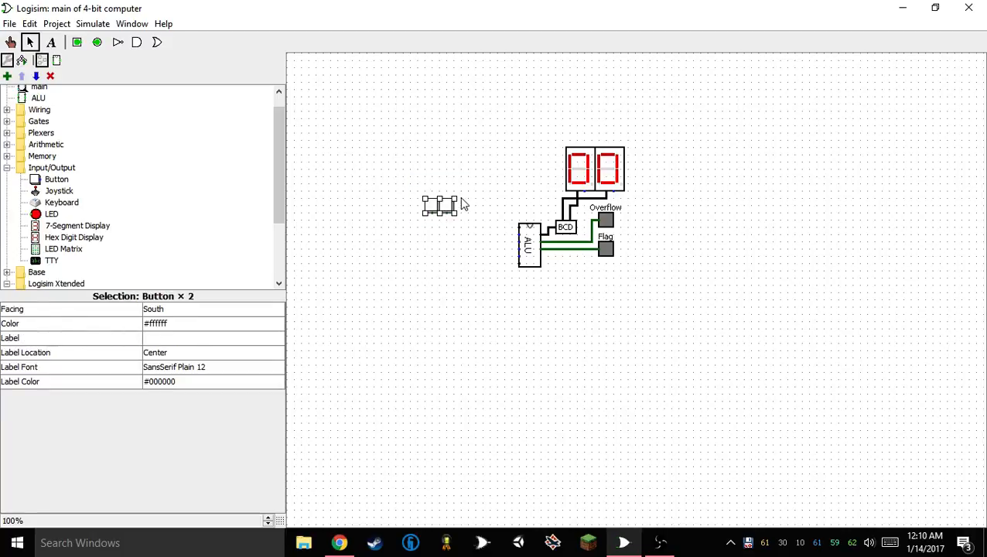
{"action": "left_click_drag", "start_coordinate": [447, 205], "coordinate": [481, 213]}
{"action": "left_click_drag", "start_coordinate": [412, 248], "coordinate": [515, 159]}
{"action": "left_click_drag", "start_coordinate": [465, 205], "coordinate": [444, 205]}
{"action": "left_click", "coordinate": [447, 276]}
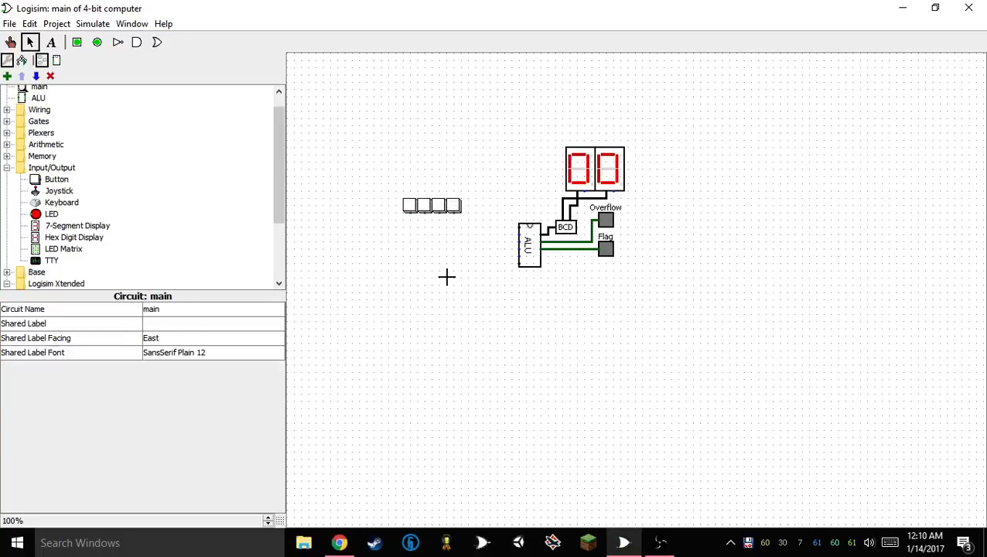
{"action": "left_click_drag", "start_coordinate": [387, 230], "coordinate": [530, 125]}
{"action": "left_click", "coordinate": [408, 301]}
{"action": "scroll", "coordinate": [117, 181], "scroll_direction": "up", "scroll_amount": 1}
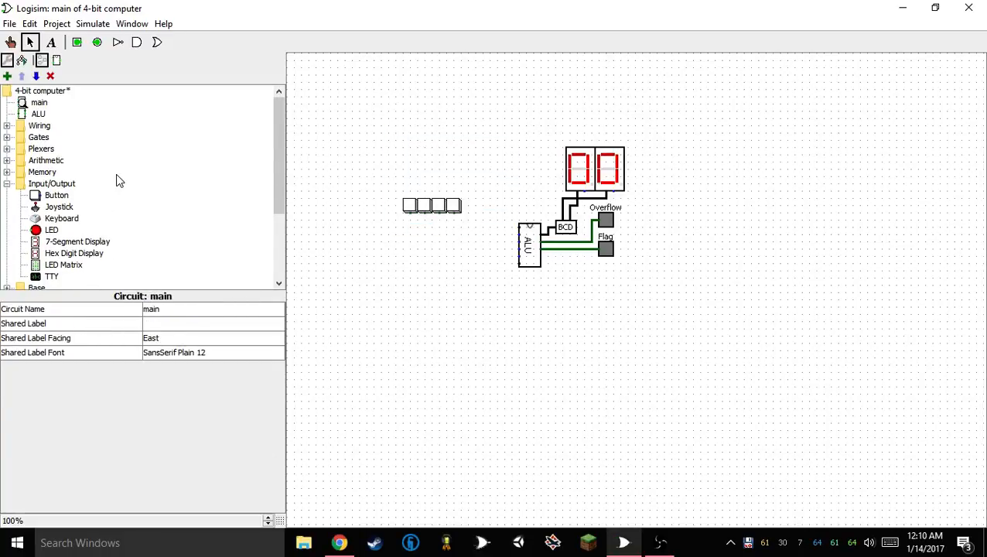
{"action": "left_click", "coordinate": [10, 24]}
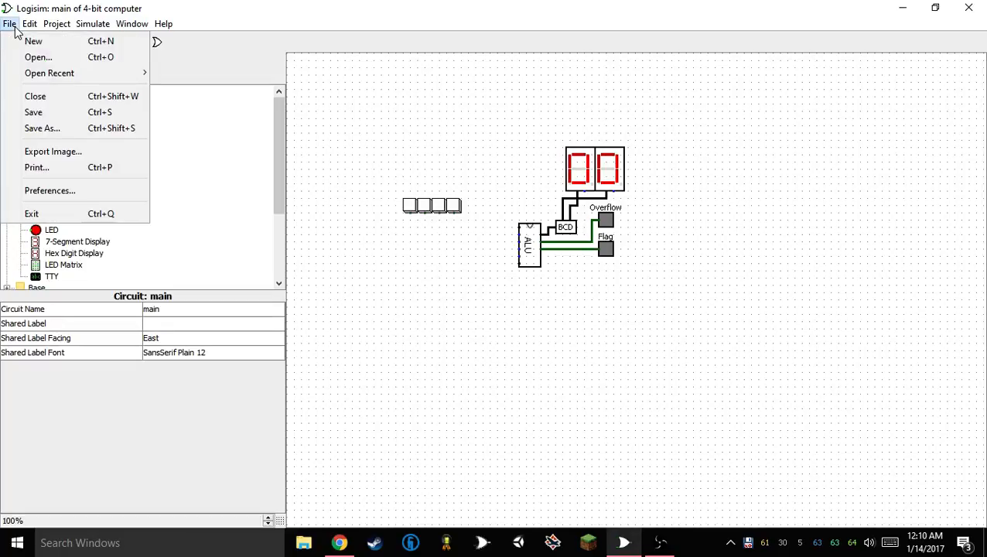
{"action": "mouse_move", "coordinate": [48, 75]}
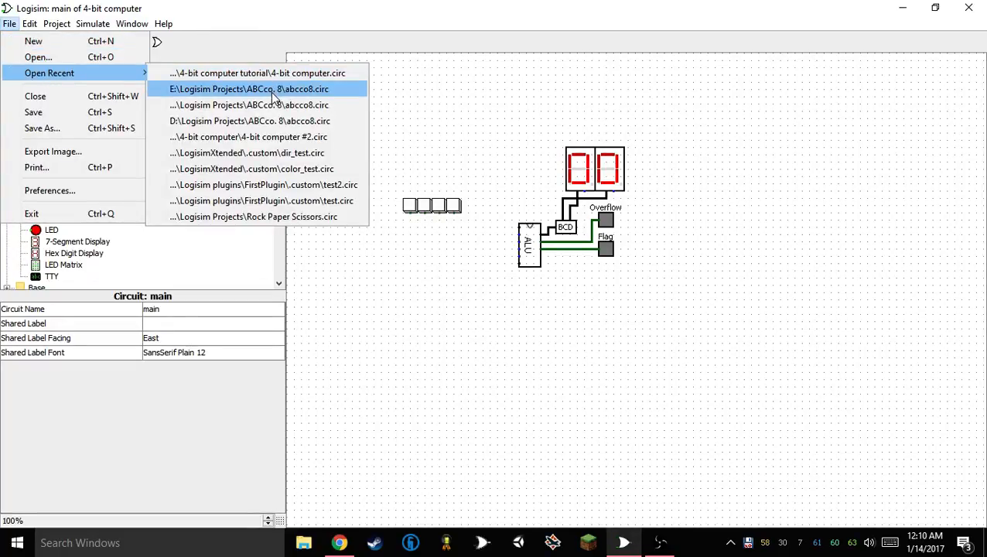
{"action": "left_click", "coordinate": [271, 74]}
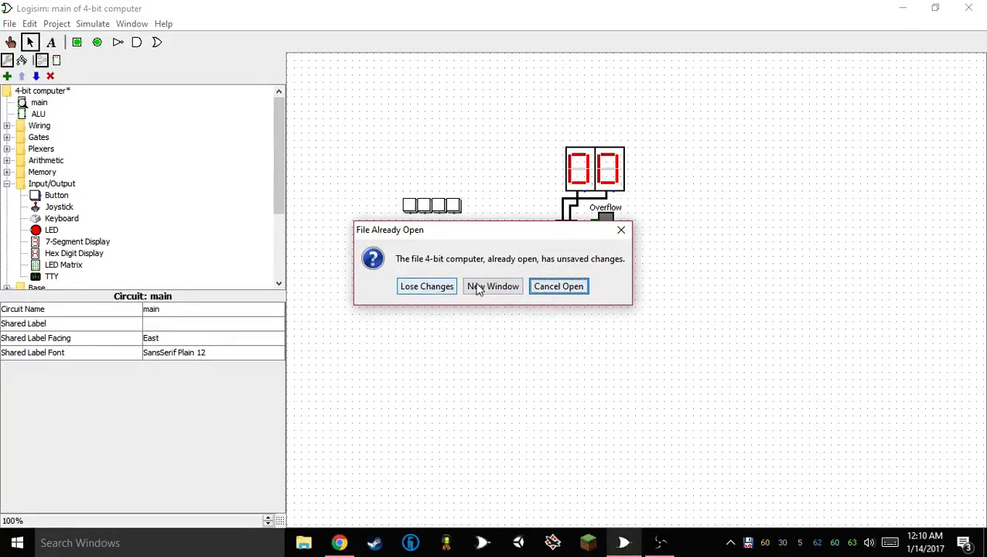
{"action": "left_click", "coordinate": [578, 285]}
Open the recent project E:\Logisim Projects\ABCco. 8\abcco8.circ and view its Input unit circuit
{"action": "left_click", "coordinate": [9, 23]}
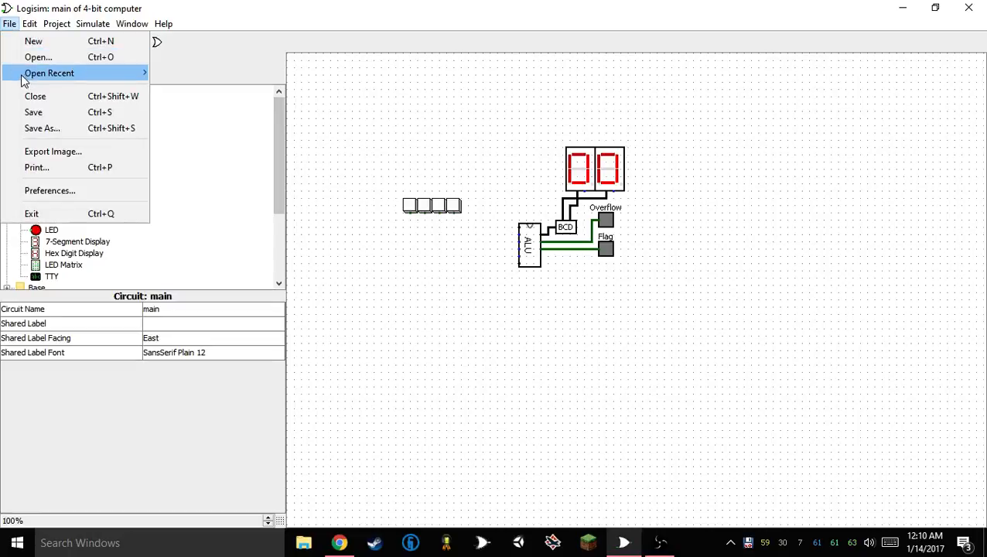
{"action": "mouse_move", "coordinate": [24, 81]}
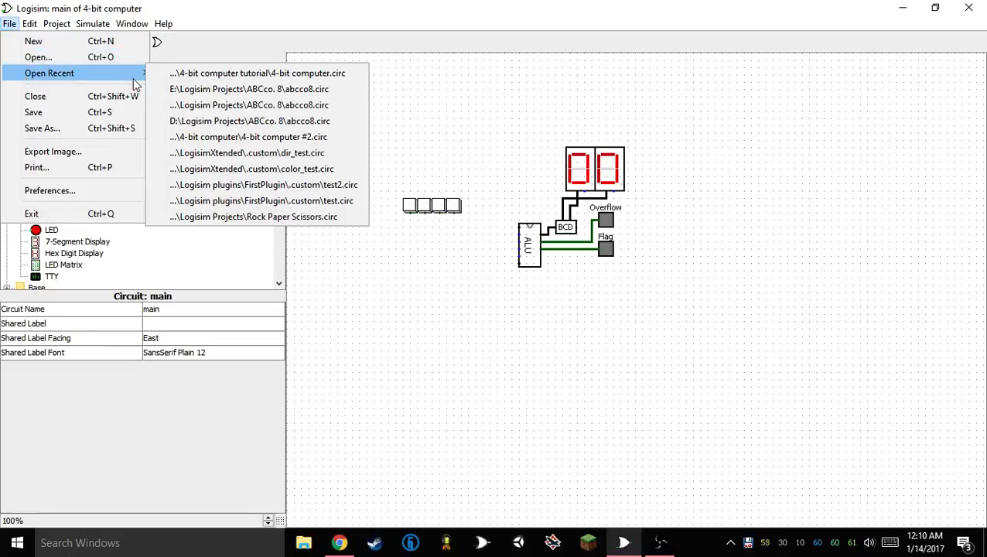
{"action": "left_click", "coordinate": [322, 91]}
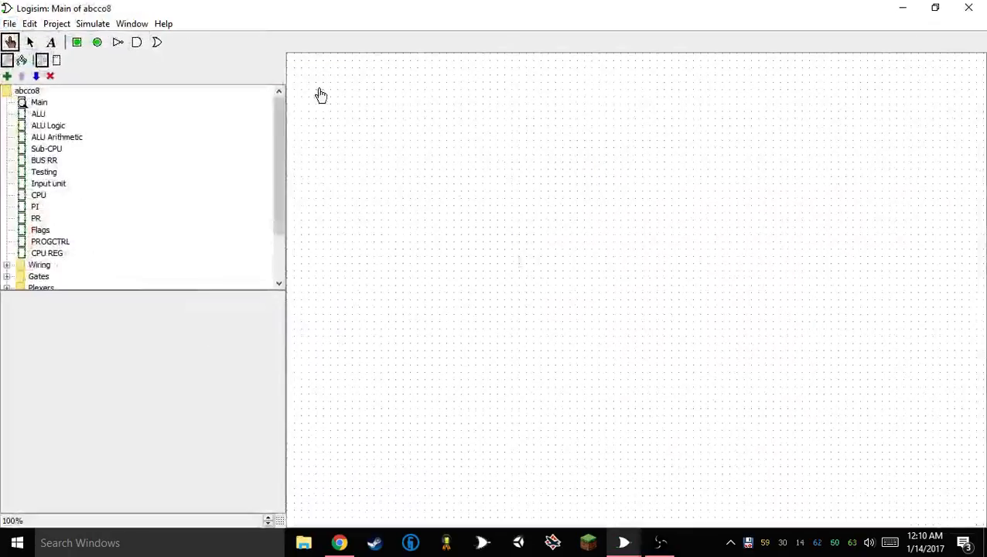
{"action": "double_click", "coordinate": [48, 184]}
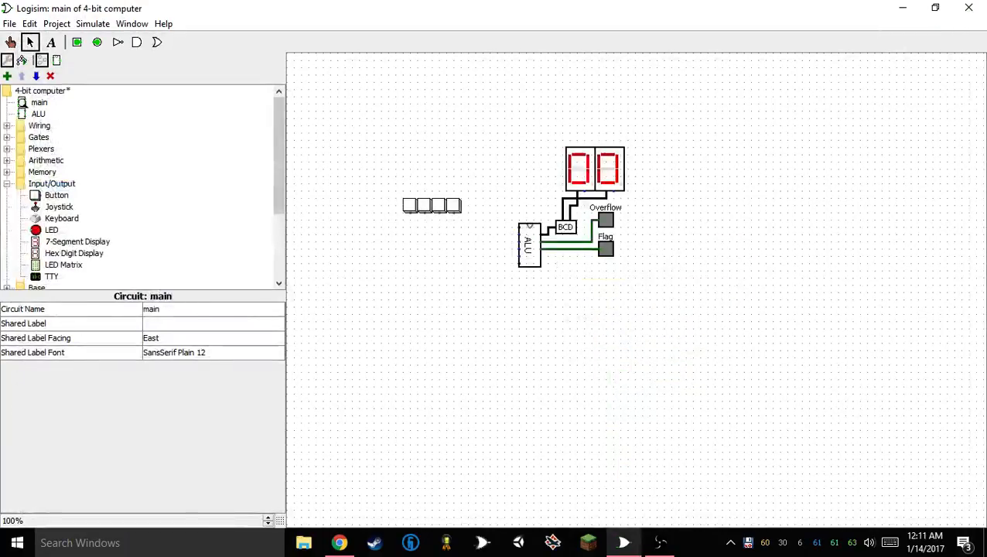
Open the recent project 4-bit computer #2.circ
{"action": "left_click", "coordinate": [10, 23]}
{"action": "mouse_move", "coordinate": [34, 75]}
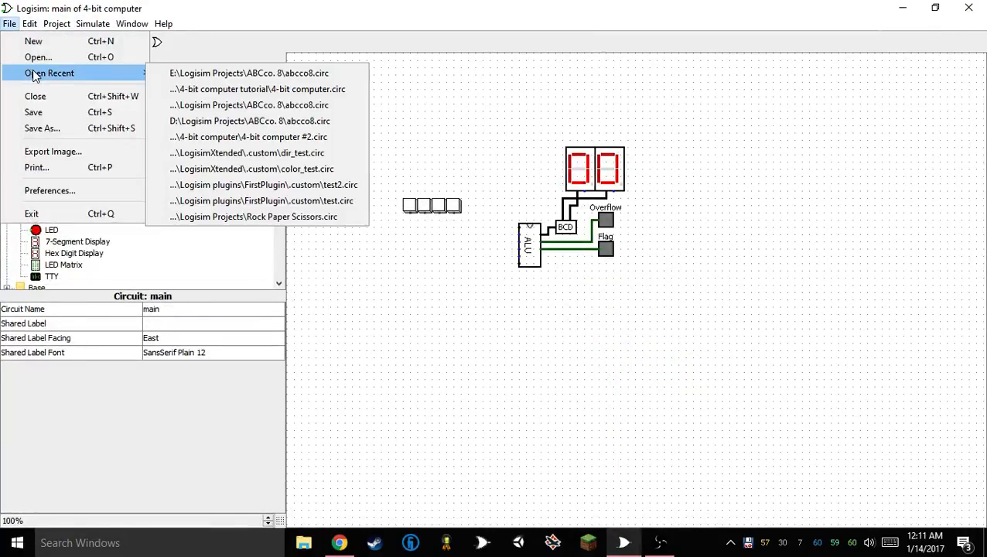
{"action": "left_click", "coordinate": [258, 137]}
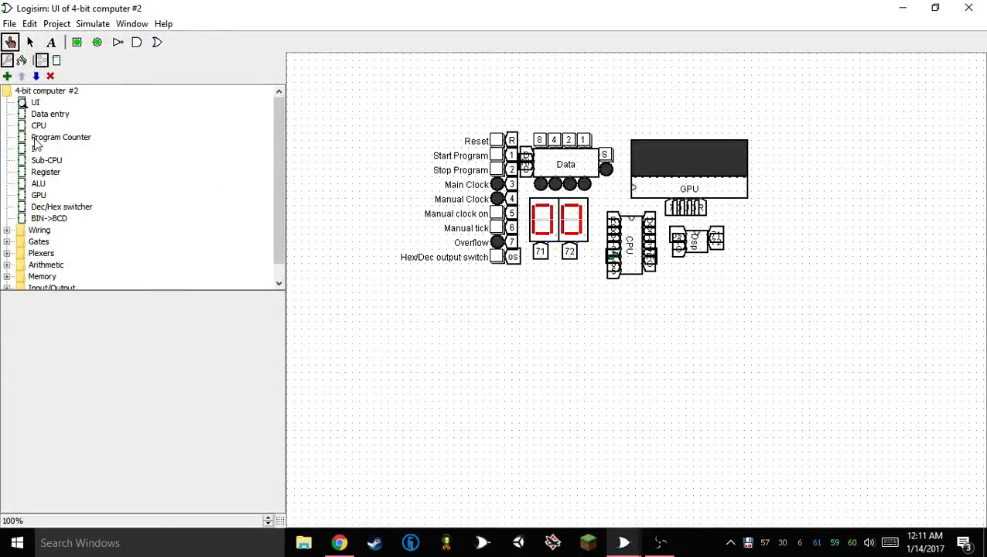
View the Data entry circuit, copy all of its contents, and close the 4-bit computer #2 project
{"action": "double_click", "coordinate": [47, 115]}
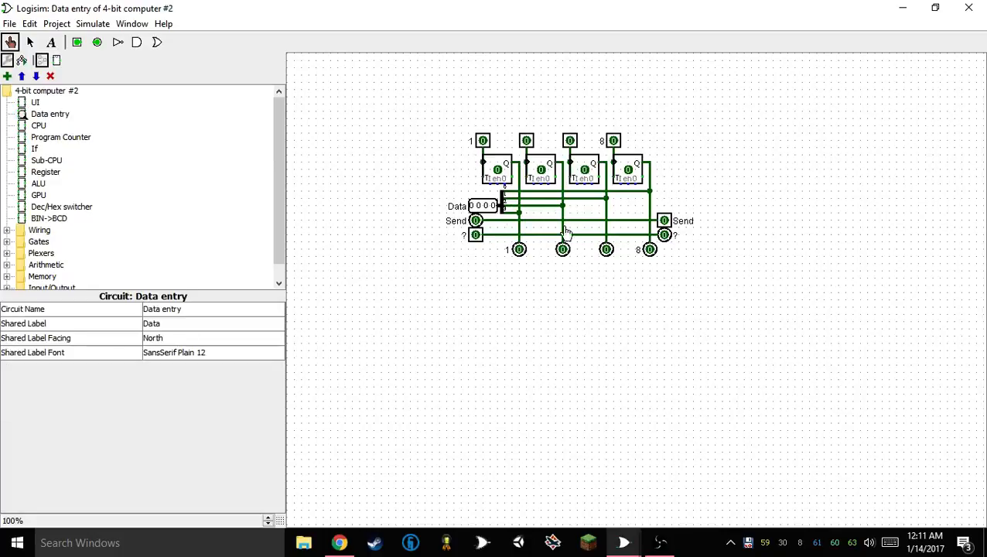
{"action": "right_click", "coordinate": [34, 110]}
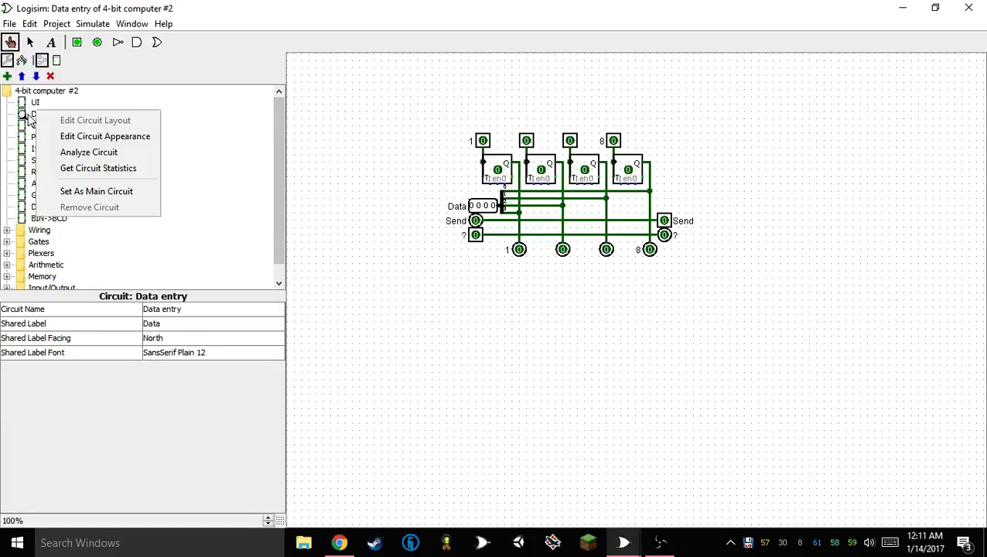
{"action": "left_click", "coordinate": [28, 116]}
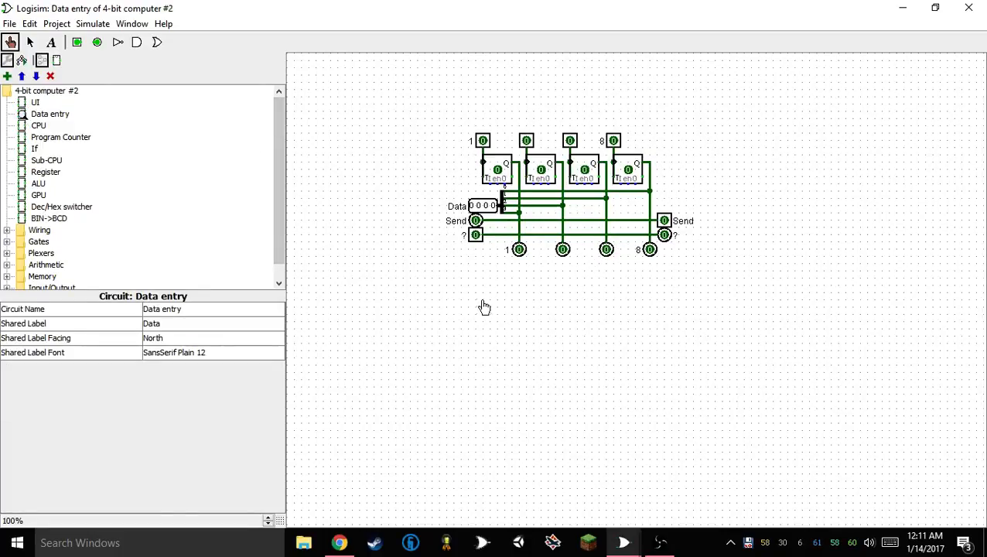
{"action": "left_click", "coordinate": [30, 42]}
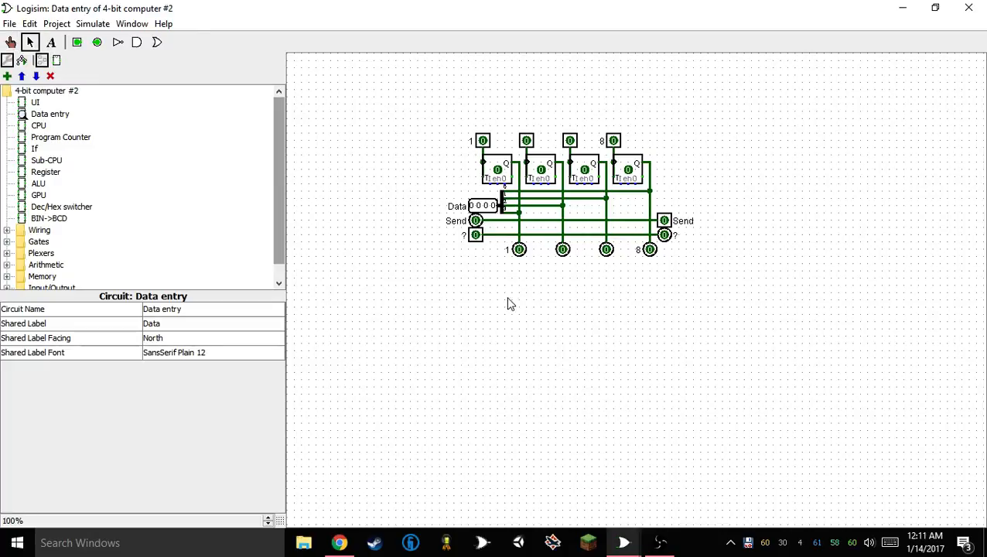
{"action": "key", "text": "ctrl+a"}
{"action": "left_click", "coordinate": [969, 8]}
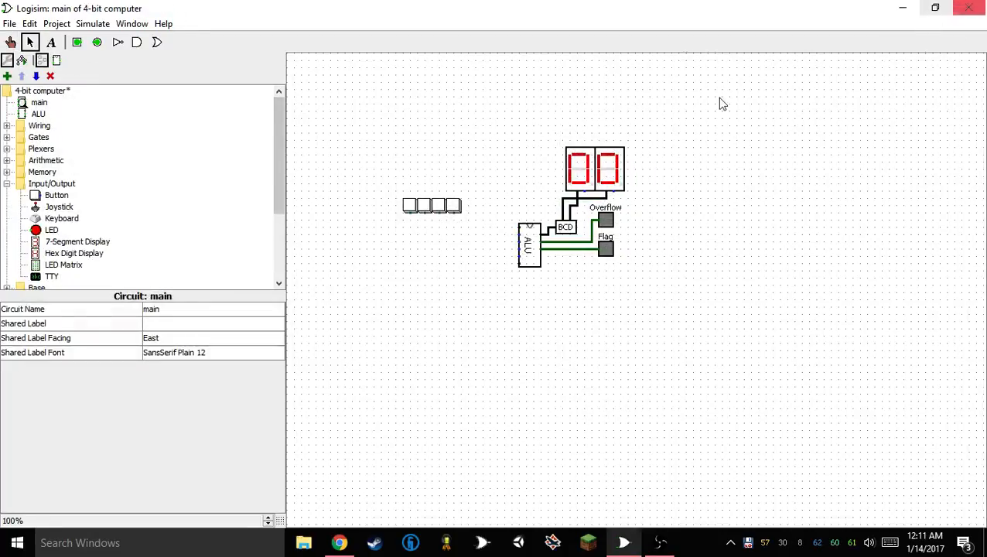
Add a circuit named "Input unit" to the 4-bit computer project and paste the copied data entry circuit into it
{"action": "right_click", "coordinate": [31, 92]}
{"action": "left_click", "coordinate": [79, 102]}
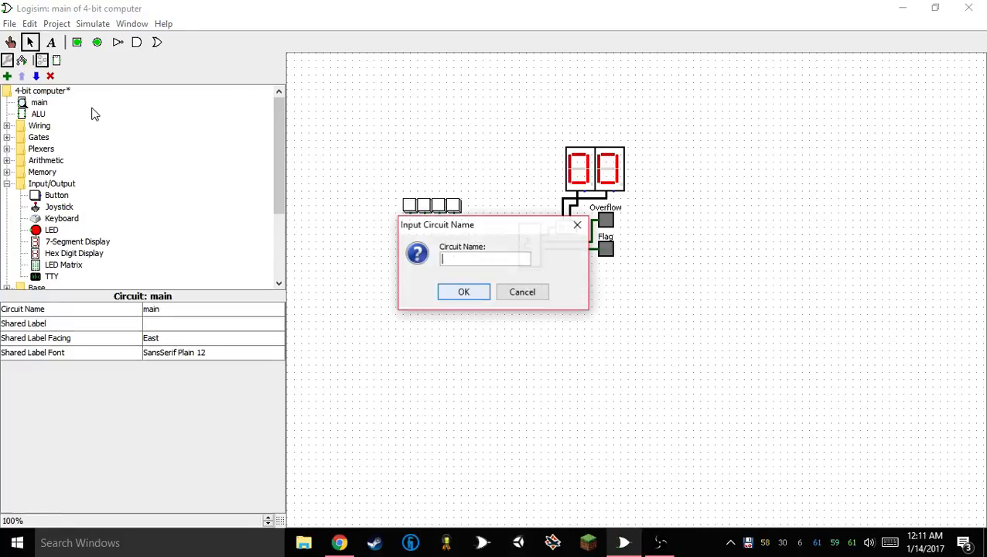
{"action": "type", "text": "Input"}
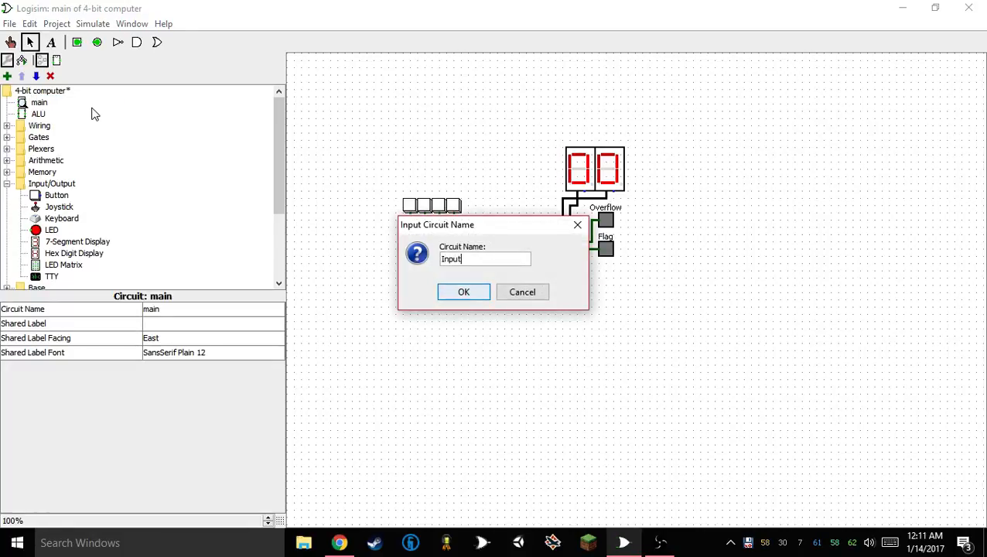
{"action": "type", "text": " unit"}
{"action": "key", "text": "Return"}
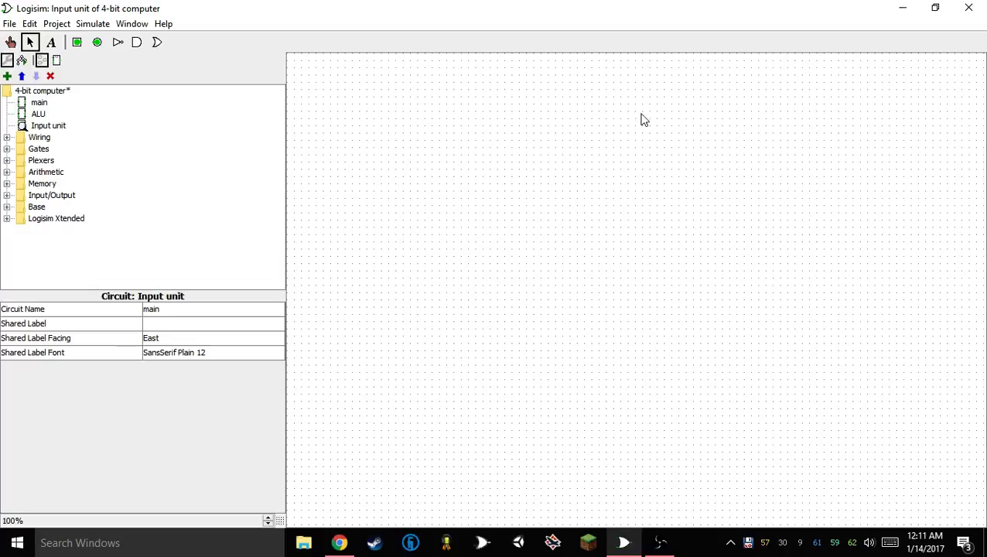
{"action": "key", "text": "ctrl+v"}
{"action": "left_click", "coordinate": [441, 268]}
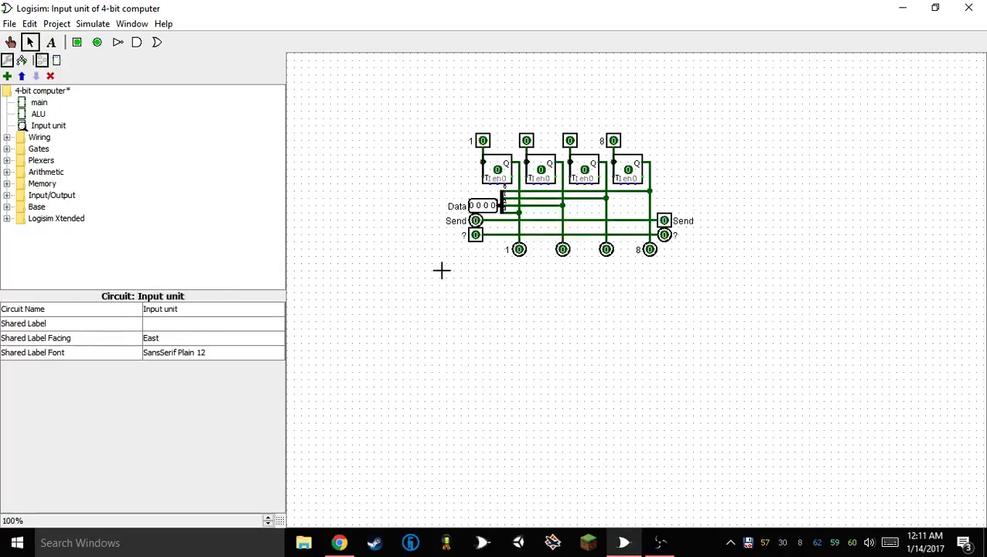
Place the Input unit below the button row in the main circuit and set its shared label to IU
{"action": "left_click", "coordinate": [38, 114]}
{"action": "double_click", "coordinate": [39, 102]}
{"action": "left_click", "coordinate": [39, 113]}
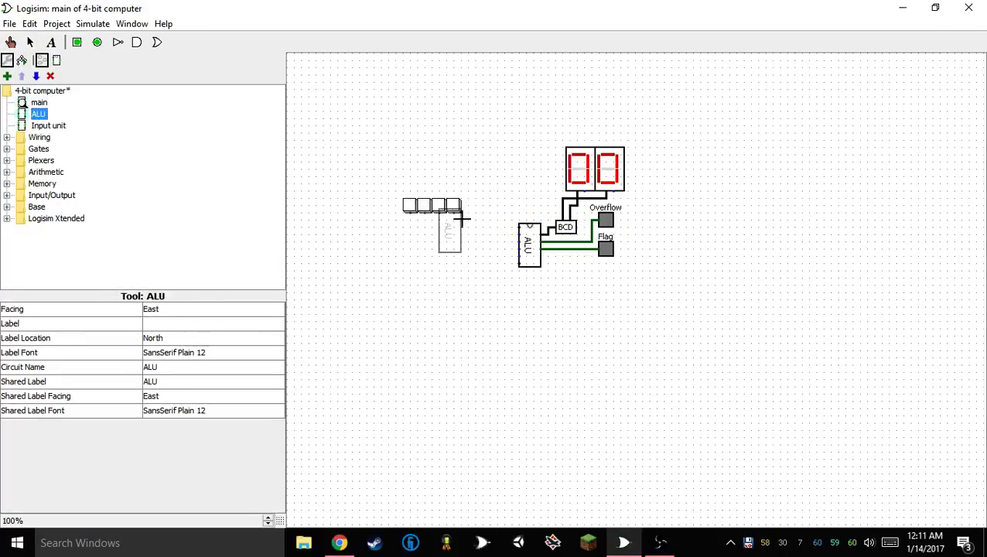
{"action": "left_click", "coordinate": [62, 129]}
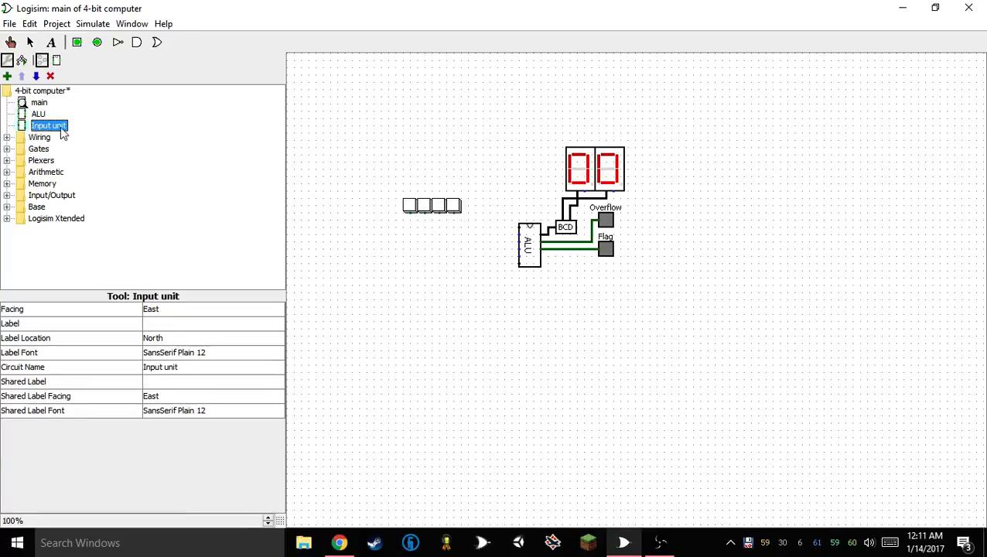
{"action": "left_click", "coordinate": [423, 265]}
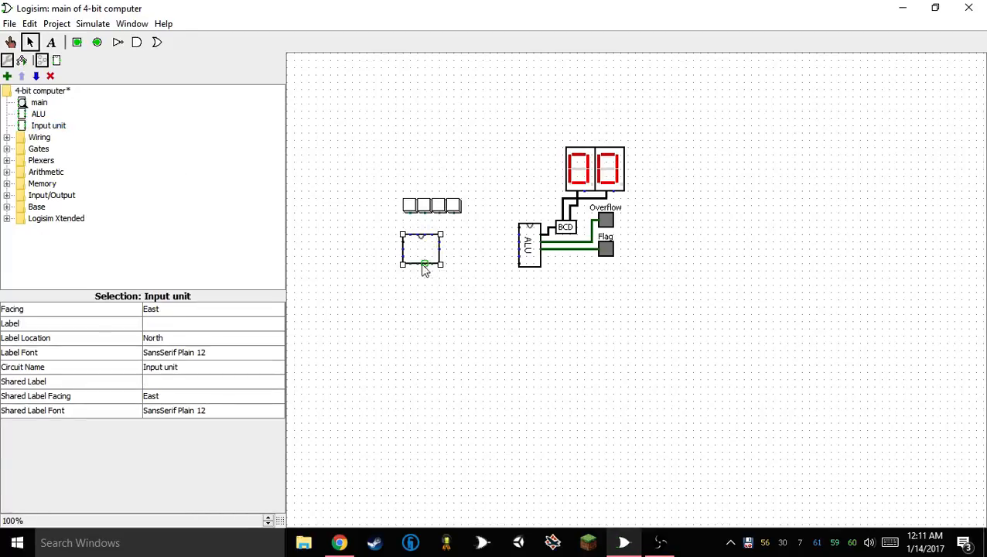
{"action": "left_click", "coordinate": [194, 382]}
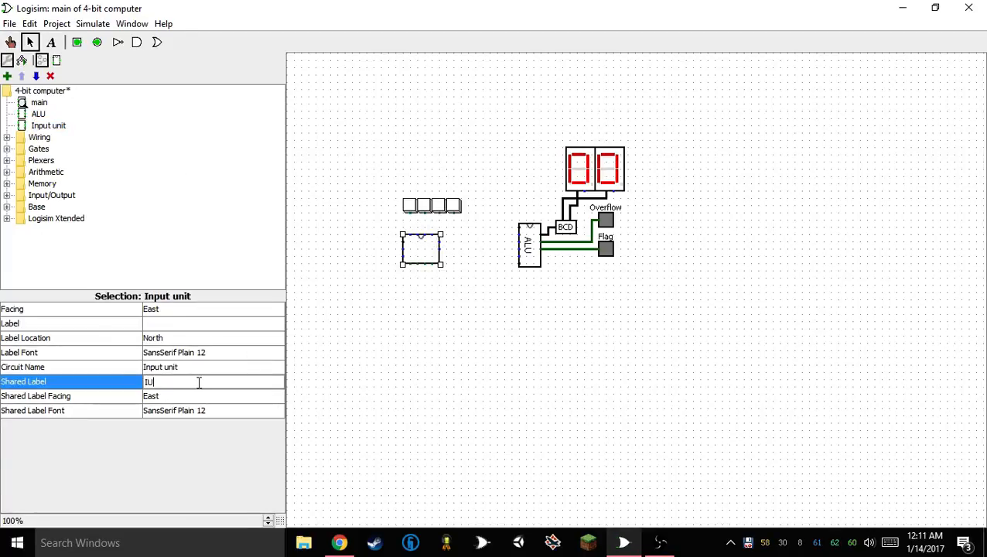
{"action": "type", "text": "IU"}
{"action": "key", "text": "Return"}
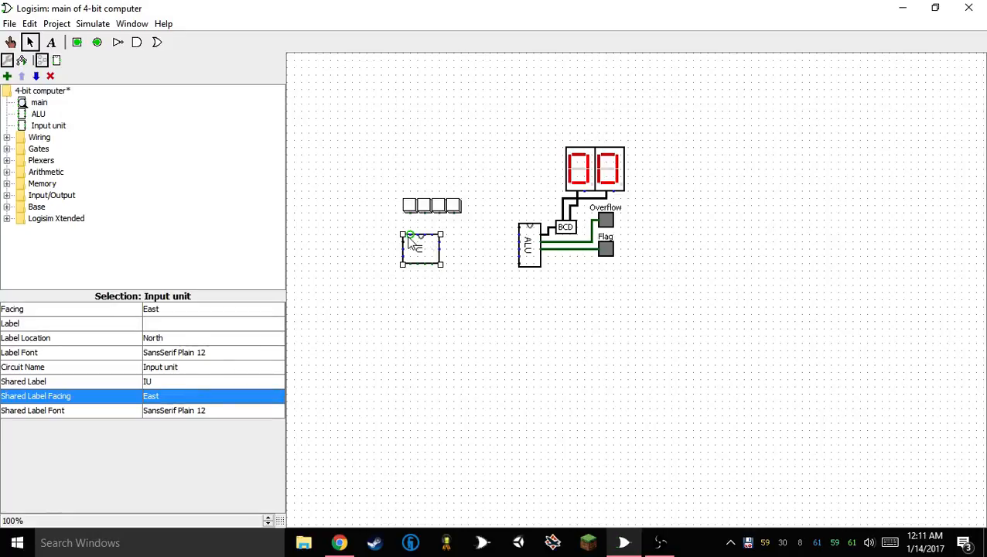
Wire the first three buttons to the Input unit's top inputs and shift the unit slightly down
{"action": "mouse_move", "coordinate": [410, 213]}
{"action": "left_mouse_down"}
{"action": "mouse_move", "coordinate": [410, 235]}
{"action": "mouse_move", "coordinate": [424, 214]}
{"action": "mouse_move", "coordinate": [439, 214]}
{"action": "mouse_move", "coordinate": [421, 245]}
{"action": "mouse_move", "coordinate": [434, 241]}
{"action": "left_mouse_up"}
{"action": "left_click", "coordinate": [427, 257]}
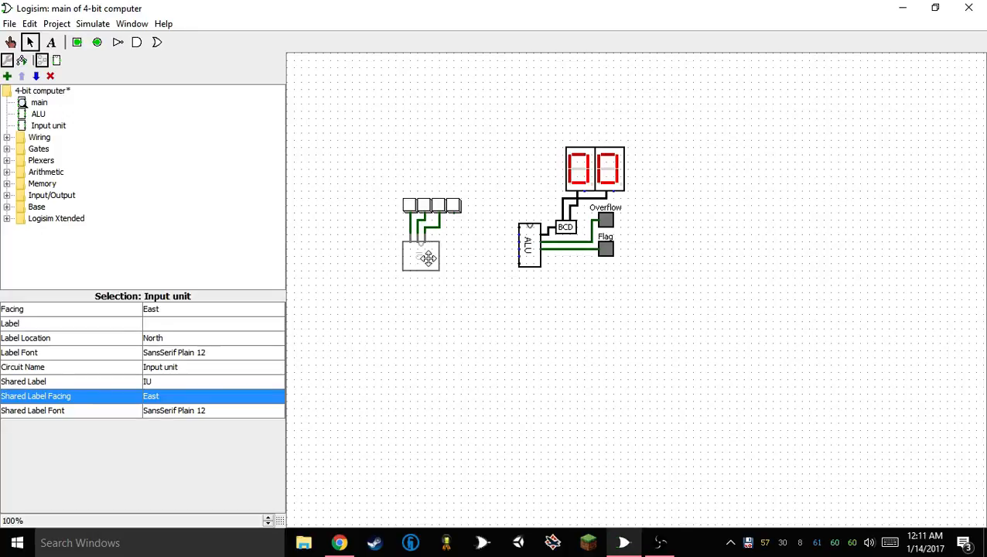
{"action": "left_click_drag", "start_coordinate": [512, 229], "coordinate": [345, 448]}
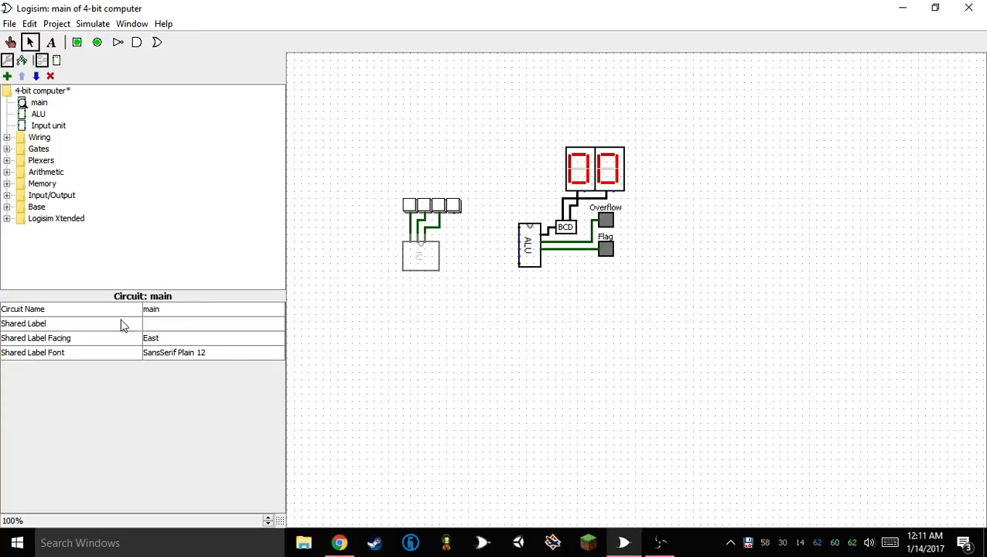
Open the Input unit's appearance for editing and widen its rectangle to about twice the width
{"action": "left_click", "coordinate": [45, 126]}
{"action": "right_click", "coordinate": [42, 126]}
{"action": "left_click", "coordinate": [85, 148]}
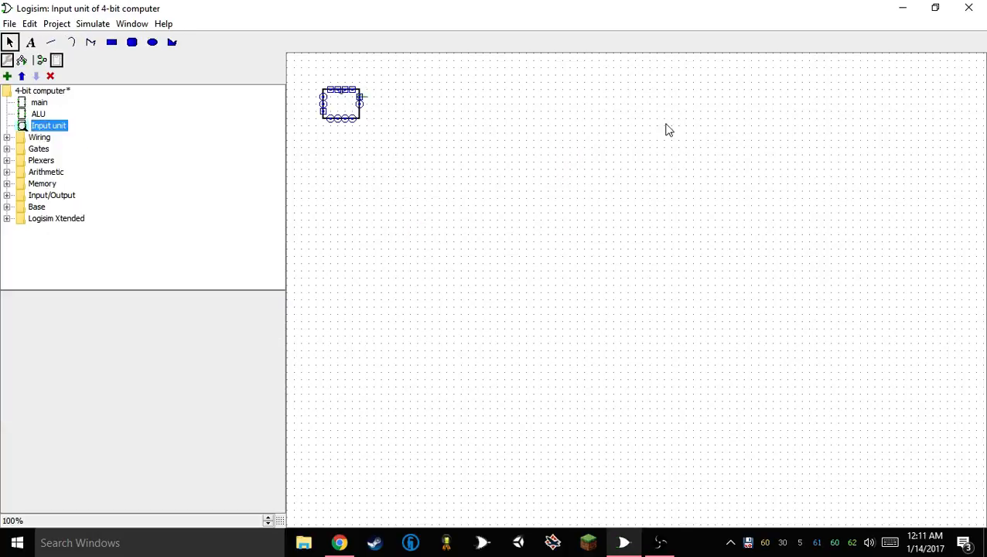
{"action": "left_click", "coordinate": [361, 96]}
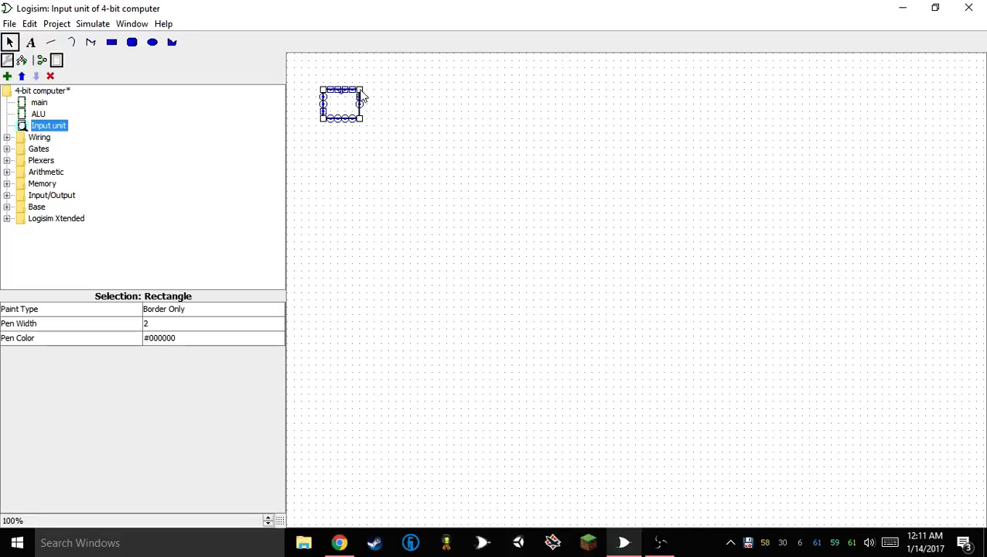
{"action": "left_click_drag", "start_coordinate": [362, 120], "coordinate": [402, 122]}
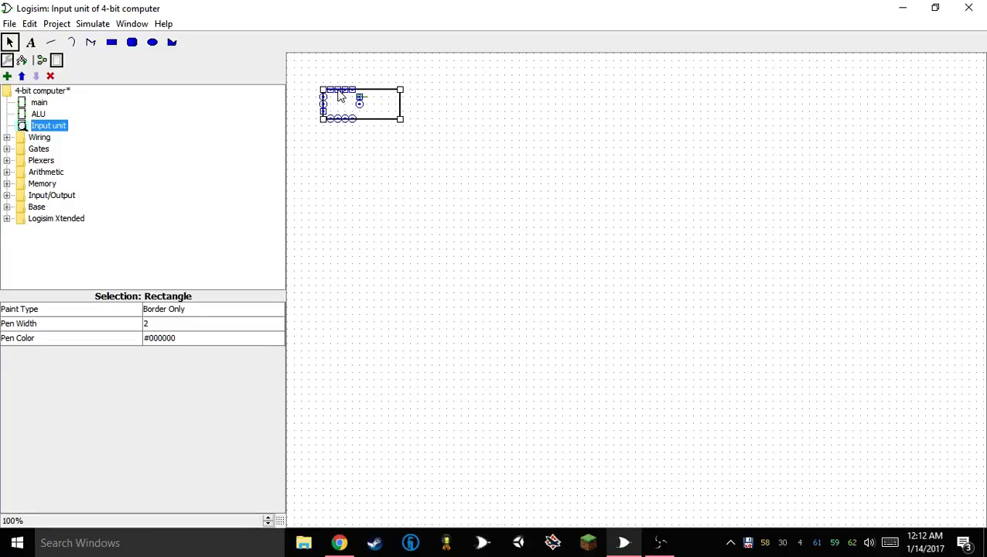
Space the four top ports two grid units apart and fit the rectangle's right edge and its ports to them
{"action": "left_click", "coordinate": [344, 91]}
{"action": "left_click_drag", "start_coordinate": [347, 93], "coordinate": [341, 93]}
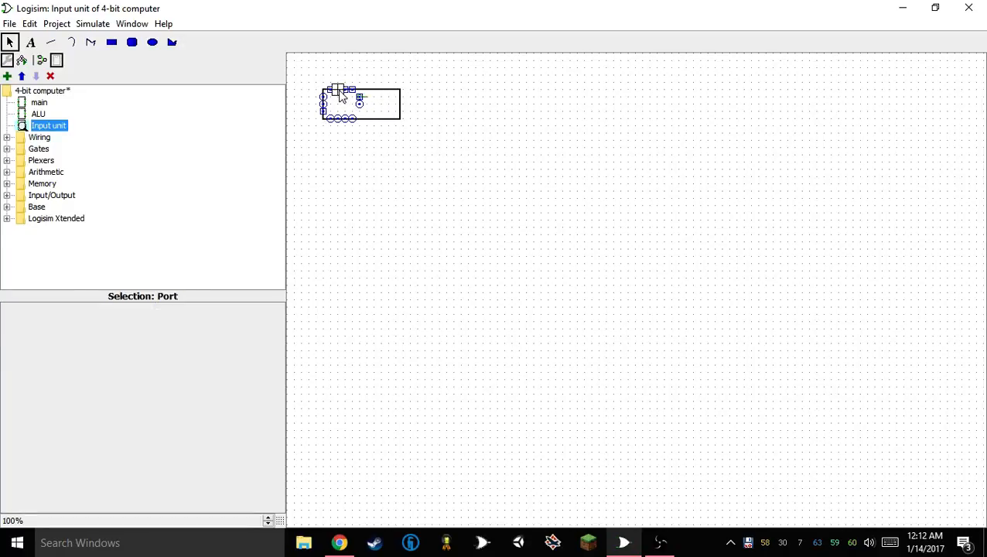
{"action": "left_click", "coordinate": [384, 68]}
{"action": "left_click", "coordinate": [341, 92]}
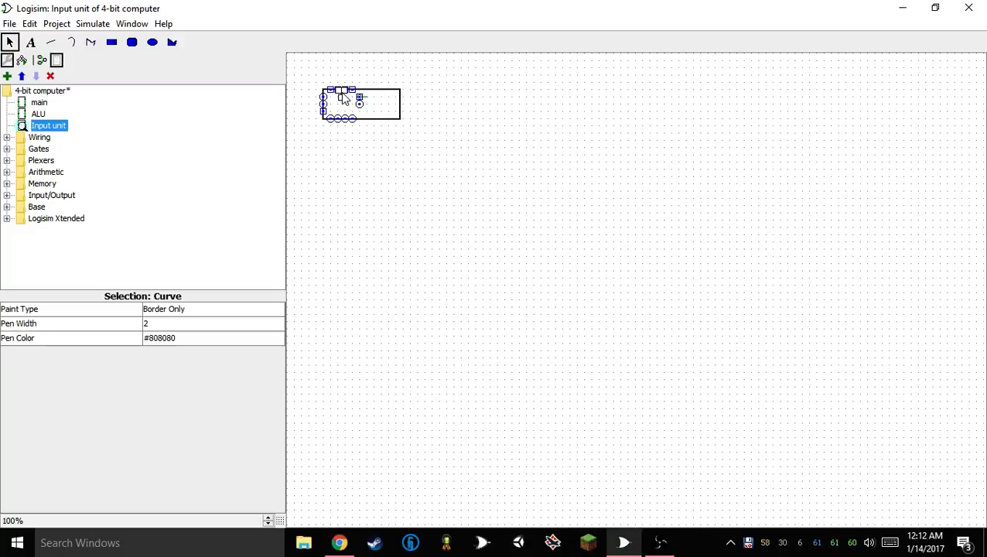
{"action": "left_click", "coordinate": [565, 68]}
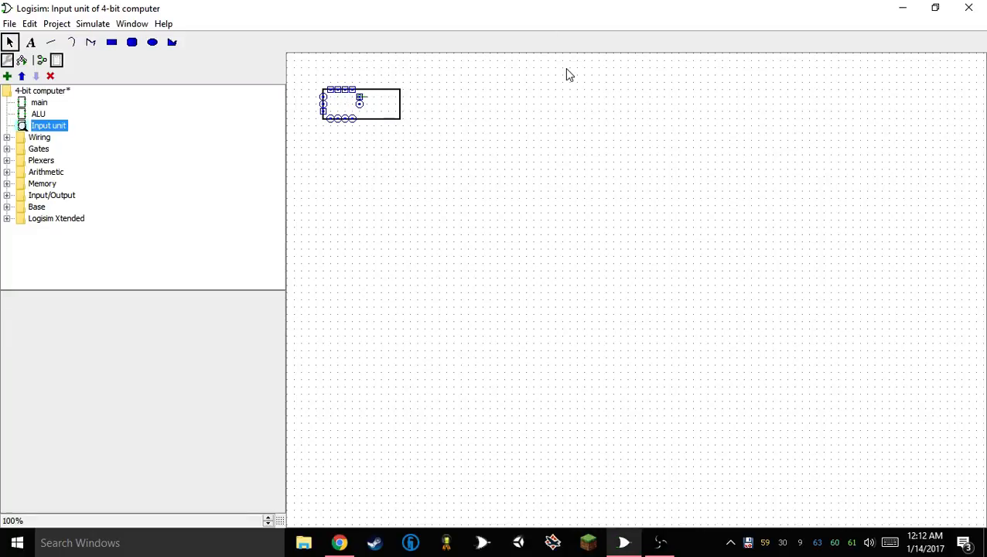
{"action": "left_click", "coordinate": [366, 91]}
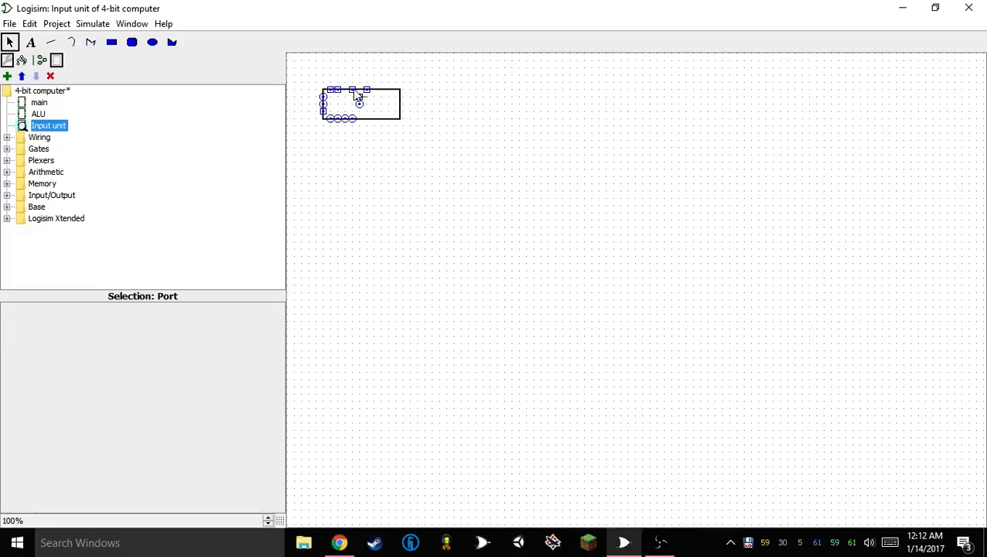
{"action": "mouse_move", "coordinate": [344, 92]}
{"action": "mouse_move", "coordinate": [341, 89]}
{"action": "left_mouse_down"}
{"action": "mouse_move", "coordinate": [384, 91]}
{"action": "mouse_move", "coordinate": [374, 95]}
{"action": "mouse_move", "coordinate": [385, 120]}
{"action": "mouse_move", "coordinate": [379, 96]}
{"action": "mouse_move", "coordinate": [385, 108]}
{"action": "left_mouse_up"}
{"action": "left_click", "coordinate": [402, 116]}
{"action": "left_click", "coordinate": [361, 103]}
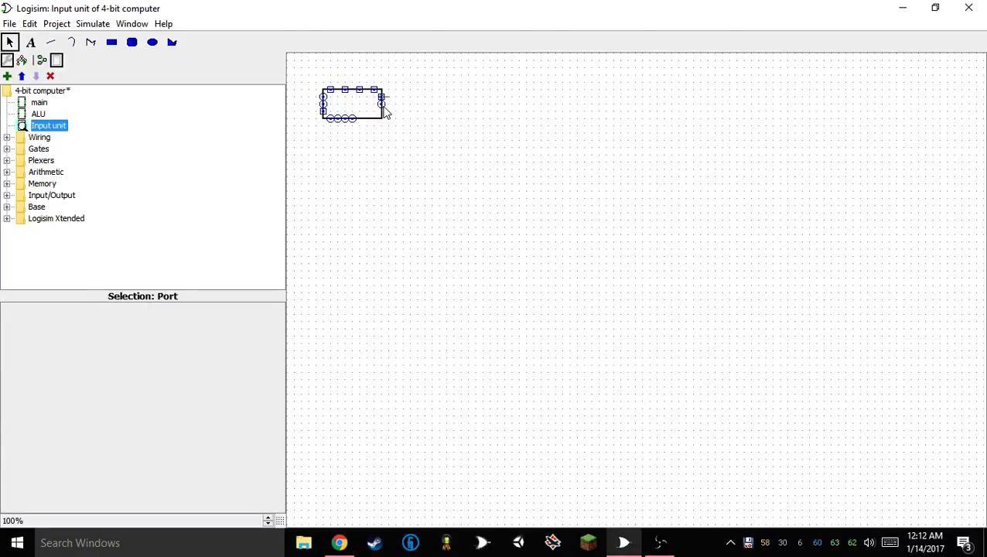
Space the four bottom output ports two grid units apart, in line with the top ports
{"action": "left_click", "coordinate": [346, 122]}
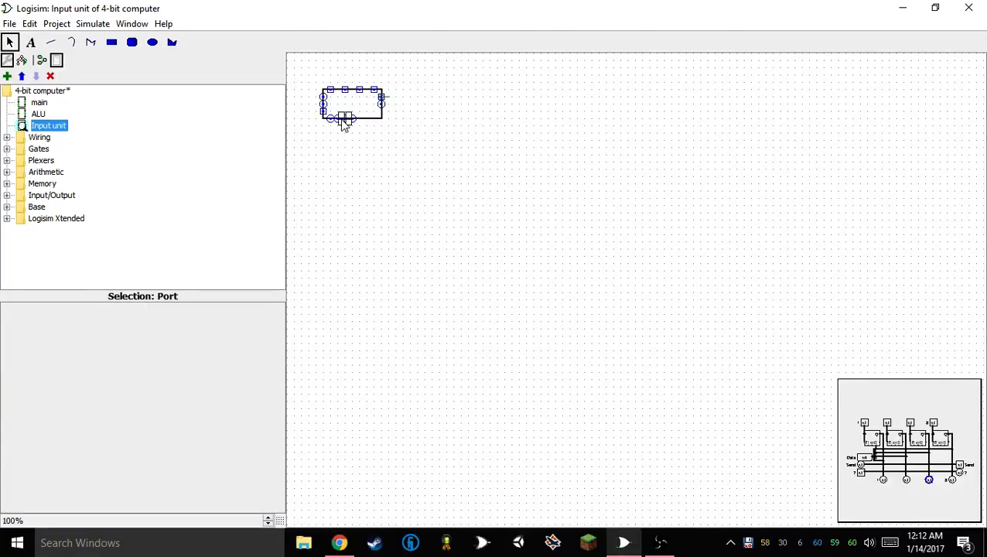
{"action": "mouse_move", "coordinate": [354, 119]}
{"action": "left_mouse_down"}
{"action": "mouse_move", "coordinate": [376, 120]}
{"action": "mouse_move", "coordinate": [344, 118]}
{"action": "left_mouse_up"}
{"action": "left_click", "coordinate": [323, 109]}
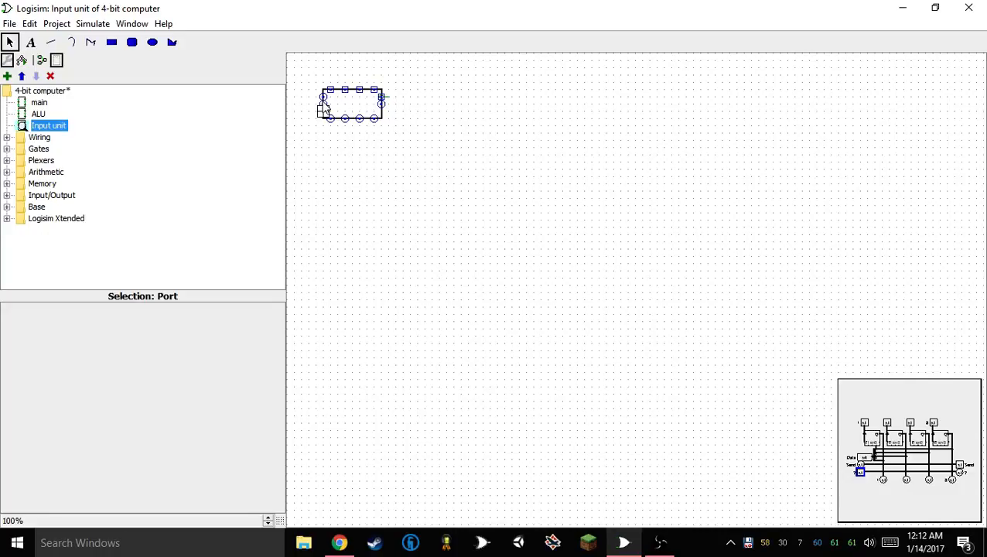
{"action": "left_click_drag", "start_coordinate": [326, 109], "coordinate": [324, 101]}
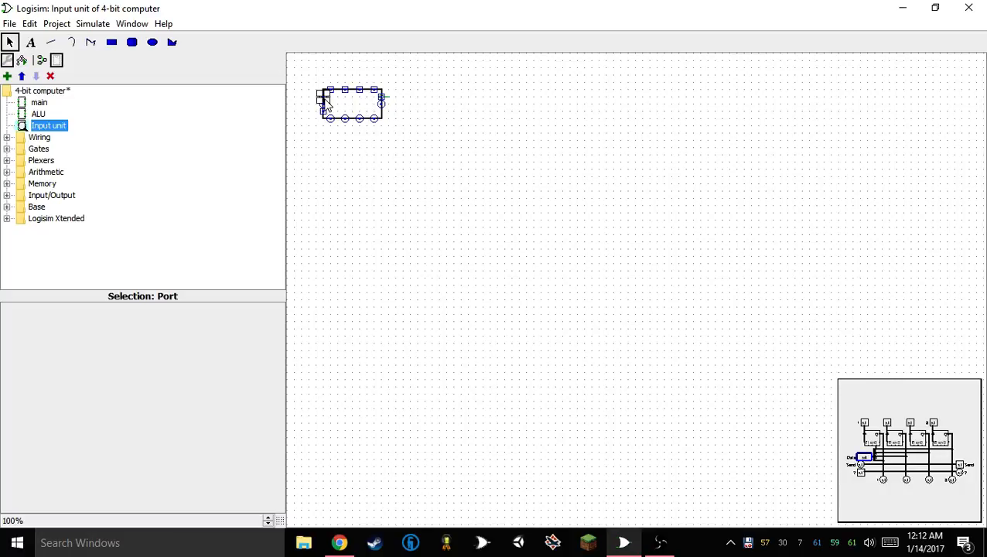
Move the ? output port to the right end of the bottom row and extend the rectangle's right edge to meet it
{"action": "left_click", "coordinate": [382, 106]}
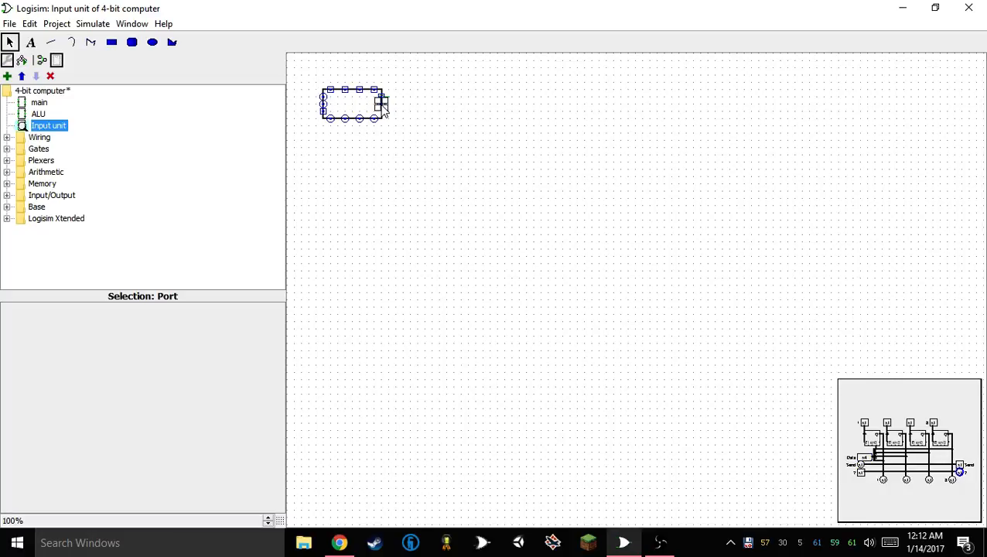
{"action": "left_click", "coordinate": [383, 121]}
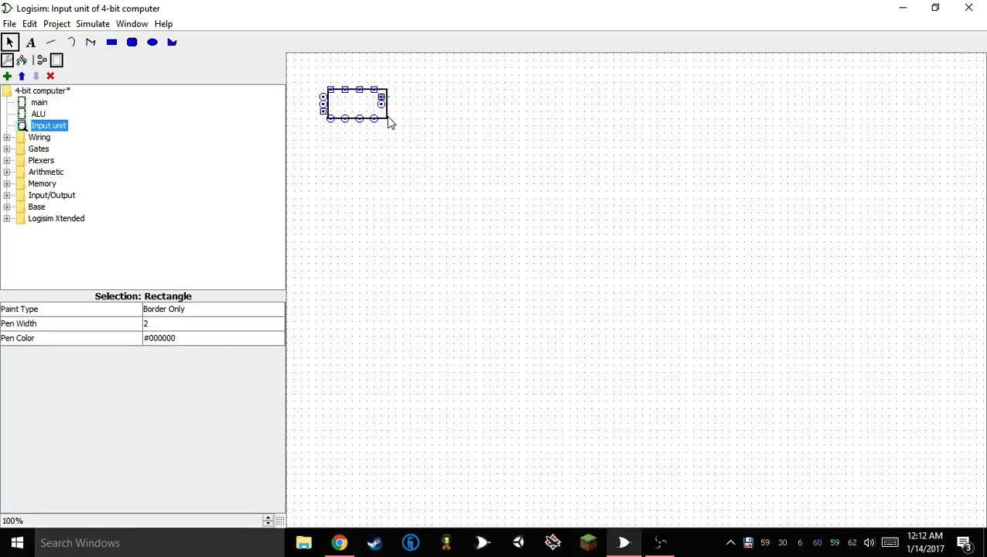
{"action": "left_click_drag", "start_coordinate": [383, 122], "coordinate": [389, 119]}
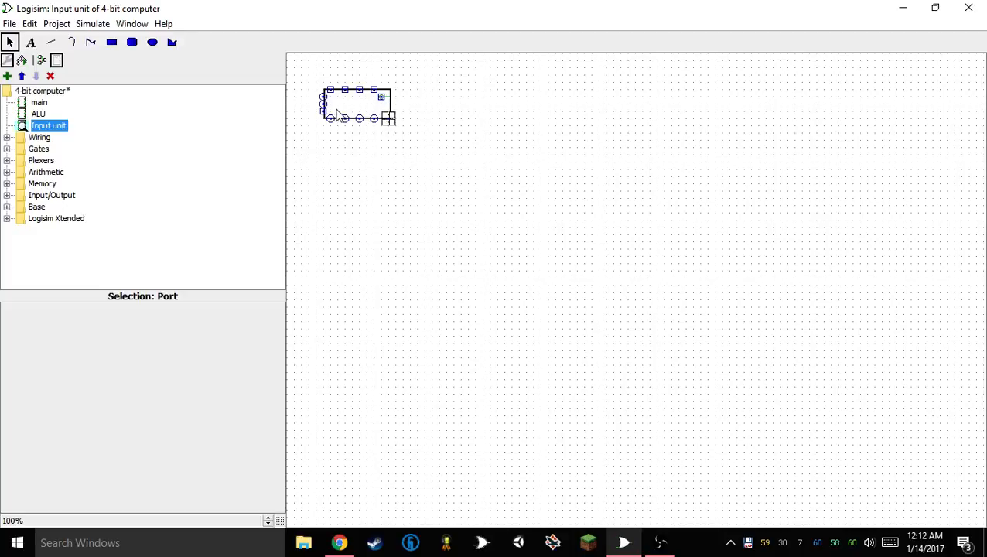
{"action": "left_click", "coordinate": [326, 95]}
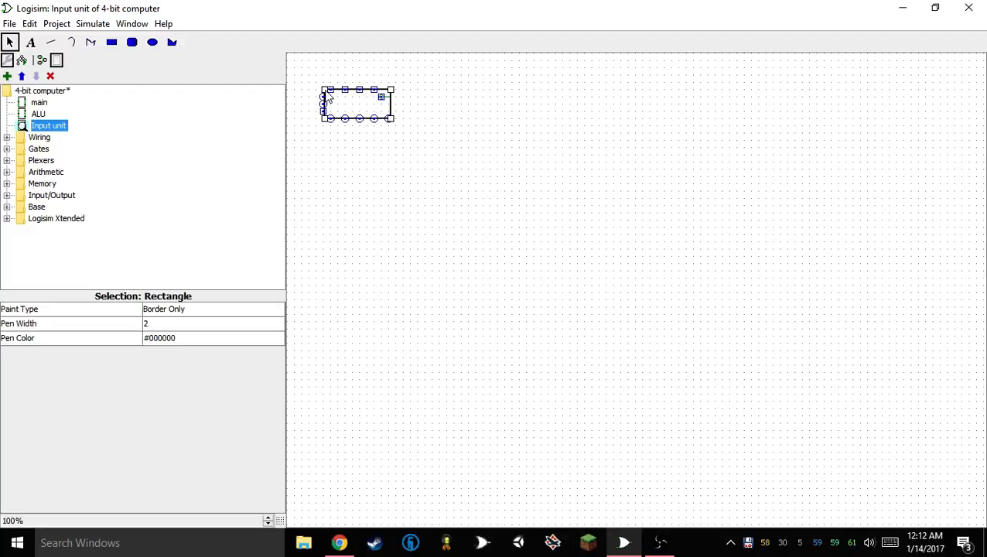
{"action": "left_click_drag", "start_coordinate": [325, 90], "coordinate": [324, 90]}
{"action": "left_click_drag", "start_coordinate": [389, 90], "coordinate": [392, 90]}
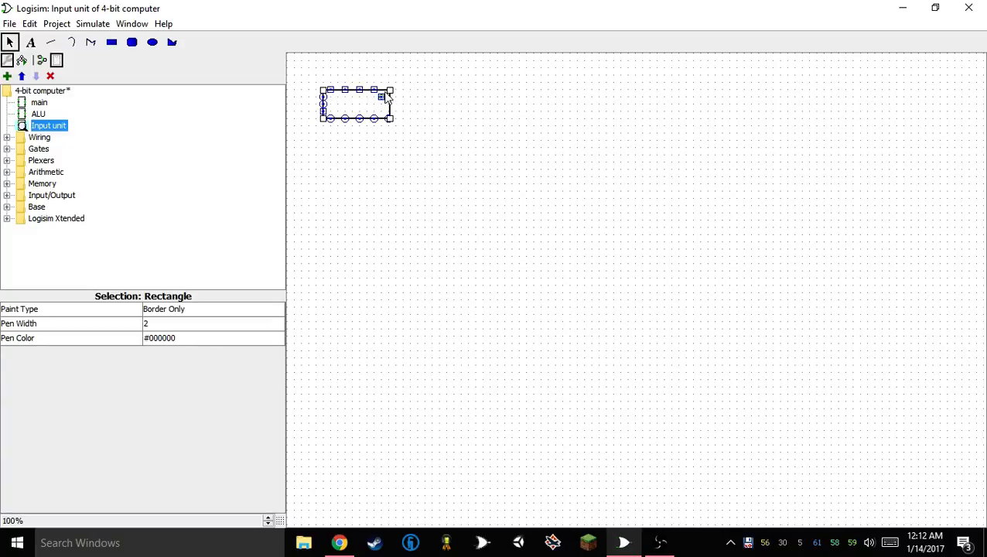
Move the Send input port and the anchor onto the rectangle's right edge, and identify the lowest port on the left edge
{"action": "left_click", "coordinate": [381, 97]}
{"action": "left_click", "coordinate": [380, 100]}
{"action": "left_click", "coordinate": [383, 99]}
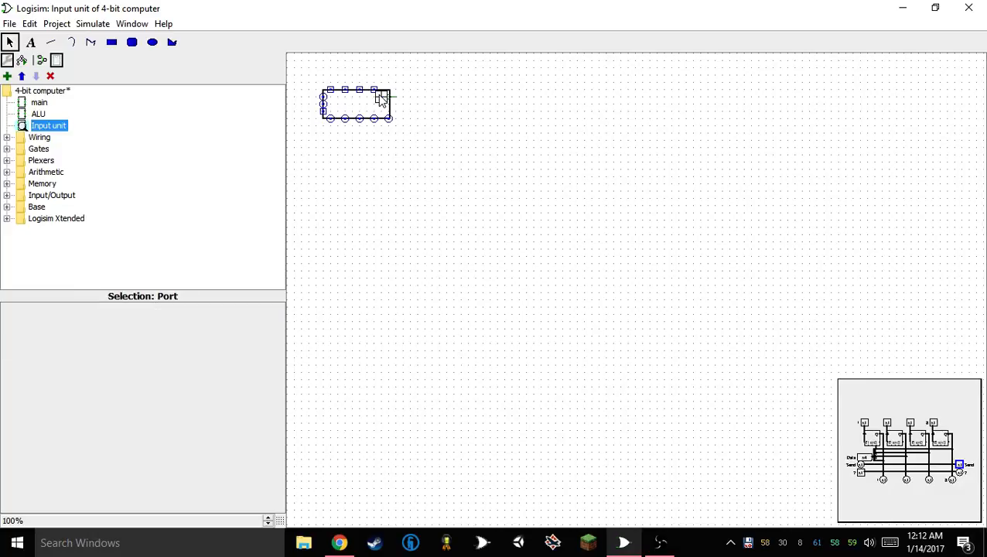
{"action": "left_click", "coordinate": [323, 112]}
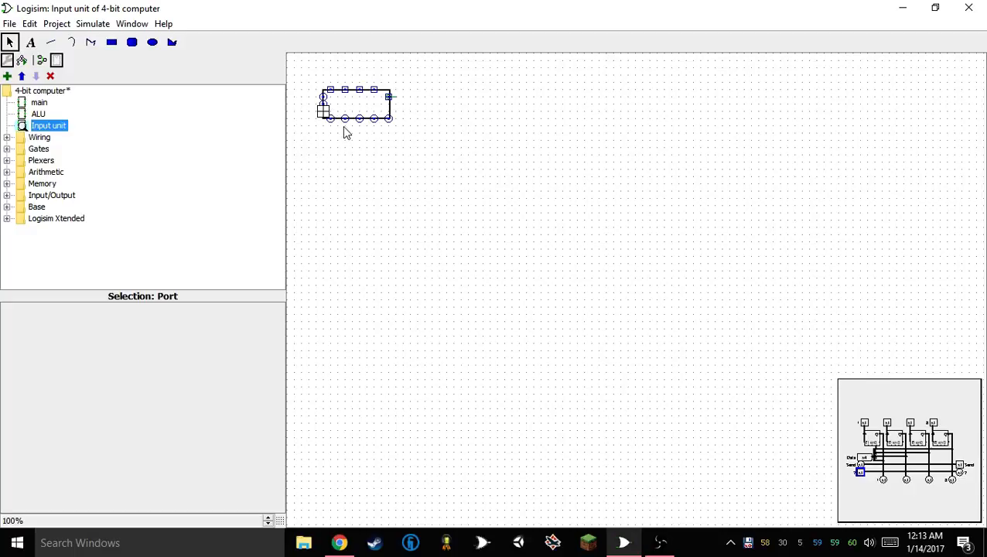
{"action": "left_click", "coordinate": [390, 202]}
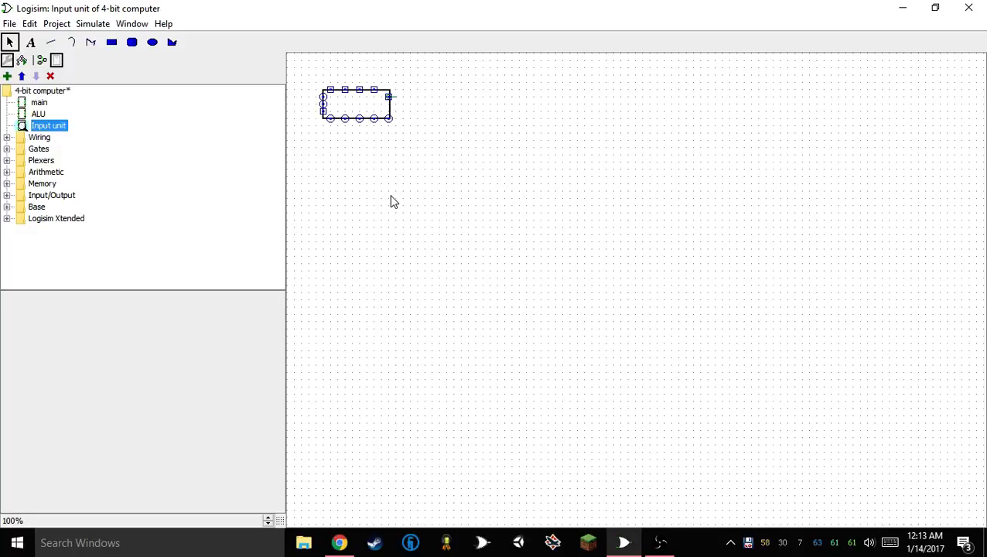
Identify the Input unit's side ports and extend the rectangle's right edge one grid unit outward
{"action": "left_click", "coordinate": [324, 111]}
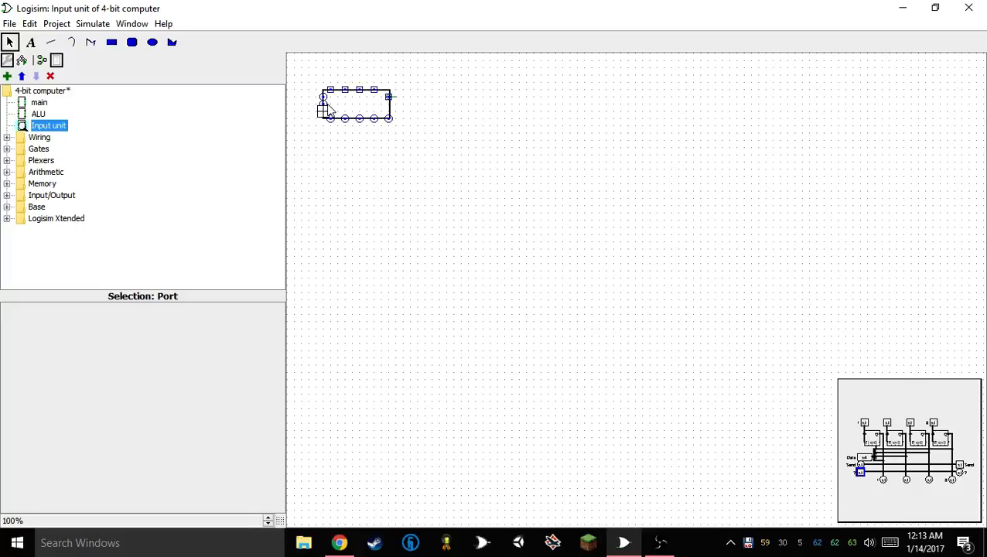
{"action": "left_click_drag", "start_coordinate": [329, 112], "coordinate": [324, 109]}
{"action": "left_click", "coordinate": [323, 96]}
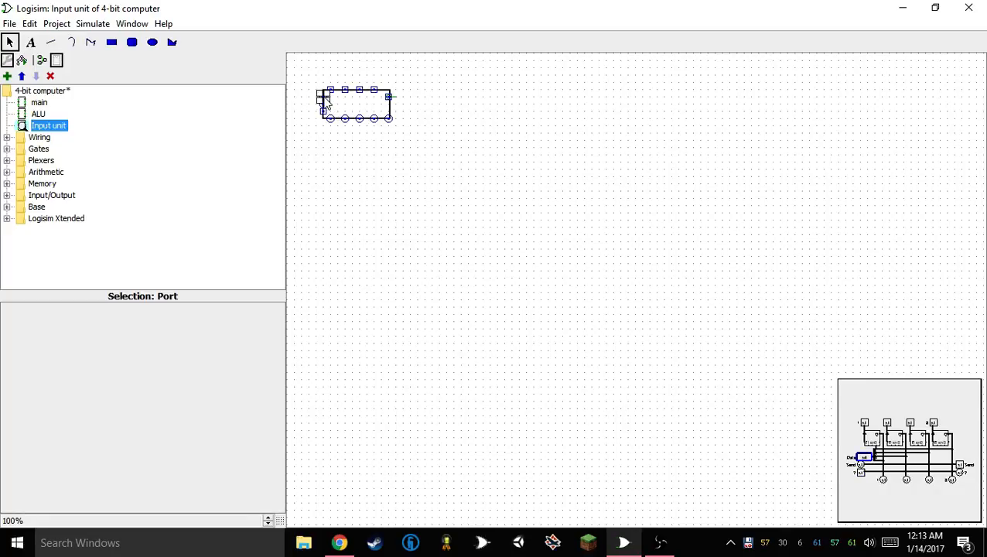
{"action": "left_click", "coordinate": [389, 98]}
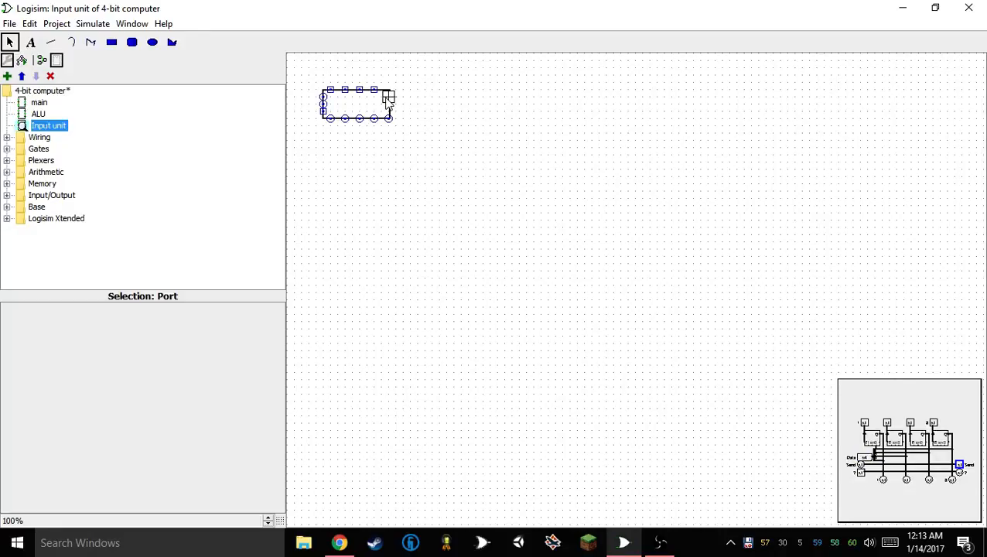
{"action": "left_click", "coordinate": [392, 113]}
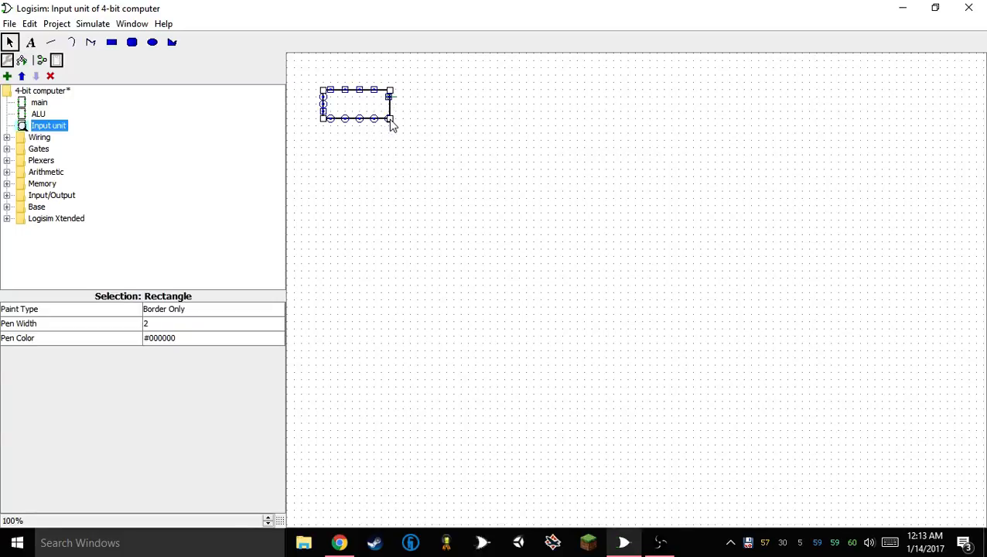
{"action": "left_click_drag", "start_coordinate": [391, 123], "coordinate": [398, 123]}
{"action": "left_click", "coordinate": [405, 149]}
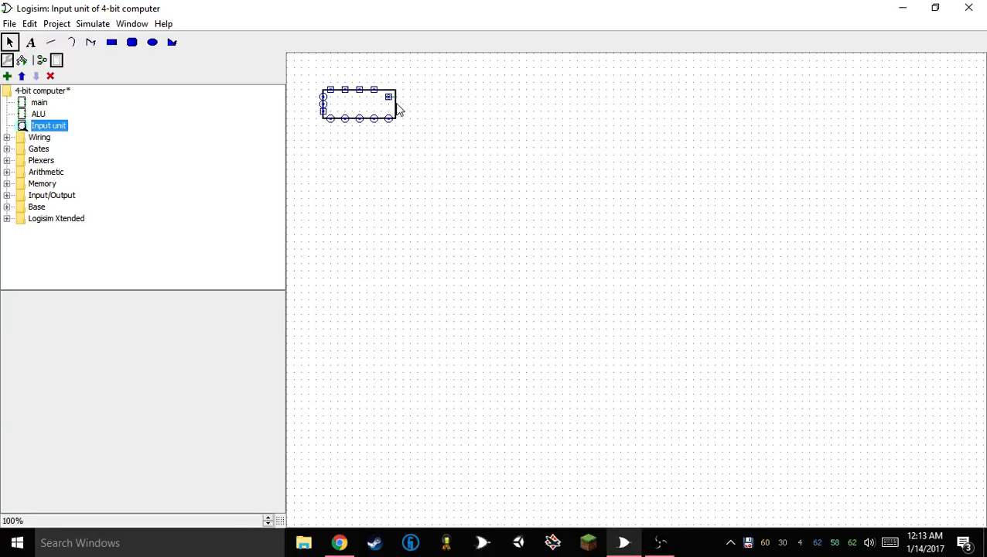
Move the ? input port from the left edge to the right end of the top port row
{"action": "left_click", "coordinate": [390, 98]}
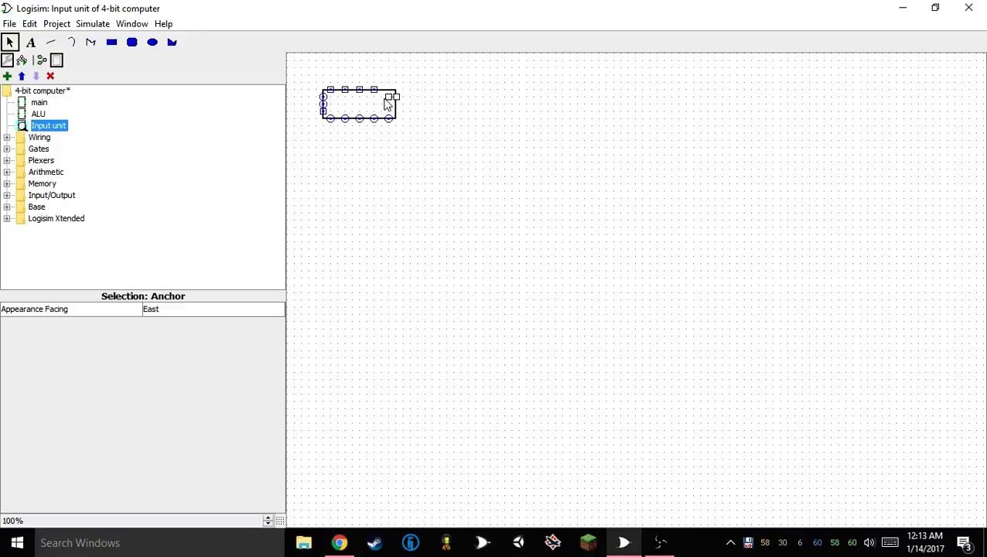
{"action": "left_click", "coordinate": [388, 101]}
{"action": "left_click", "coordinate": [390, 98]}
{"action": "left_click", "coordinate": [385, 106]}
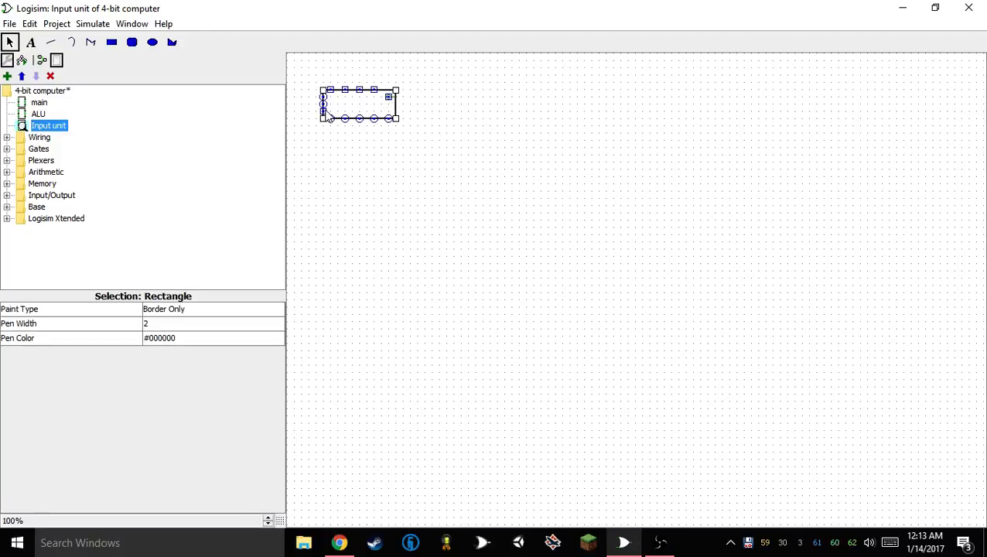
{"action": "left_click", "coordinate": [323, 111]}
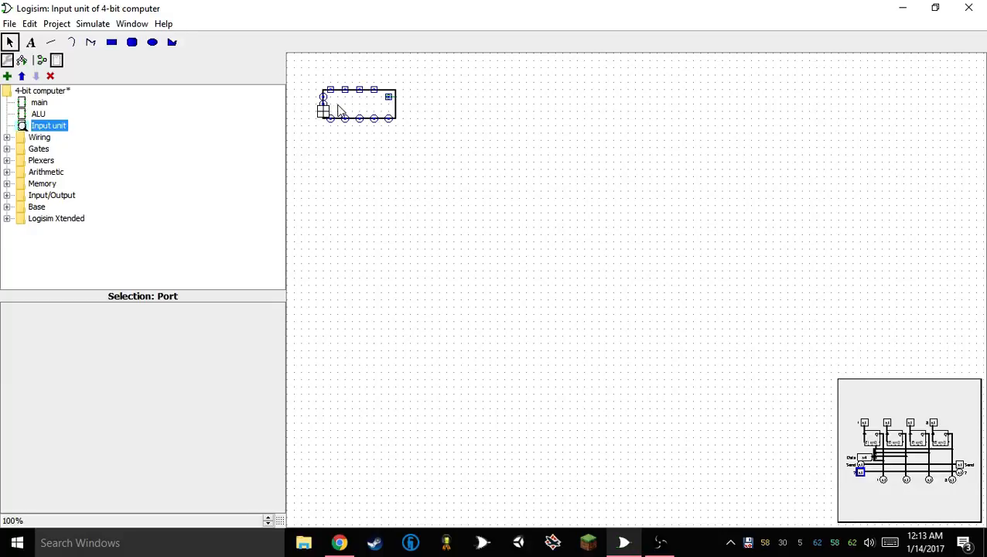
{"action": "left_click", "coordinate": [344, 102]}
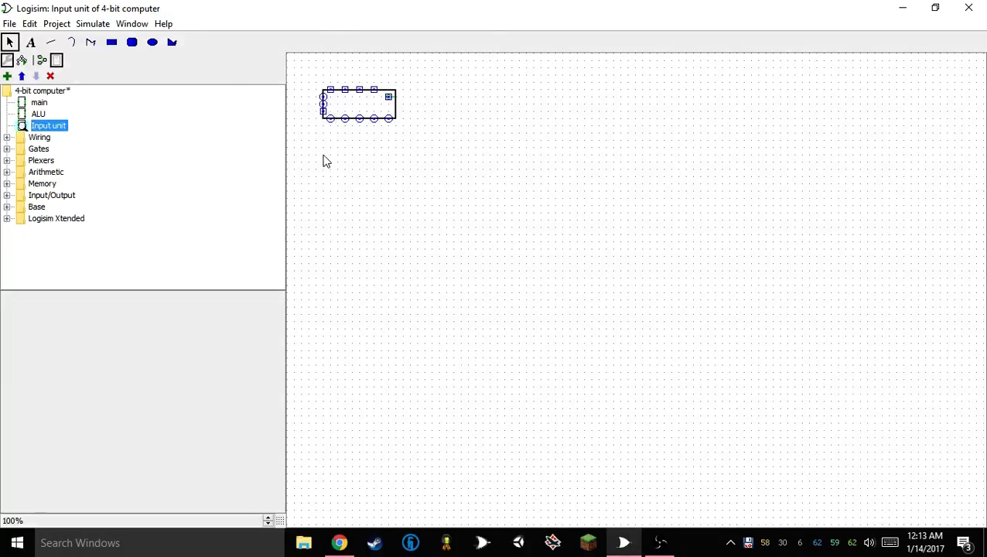
{"action": "left_click_drag", "start_coordinate": [322, 113], "coordinate": [388, 92]}
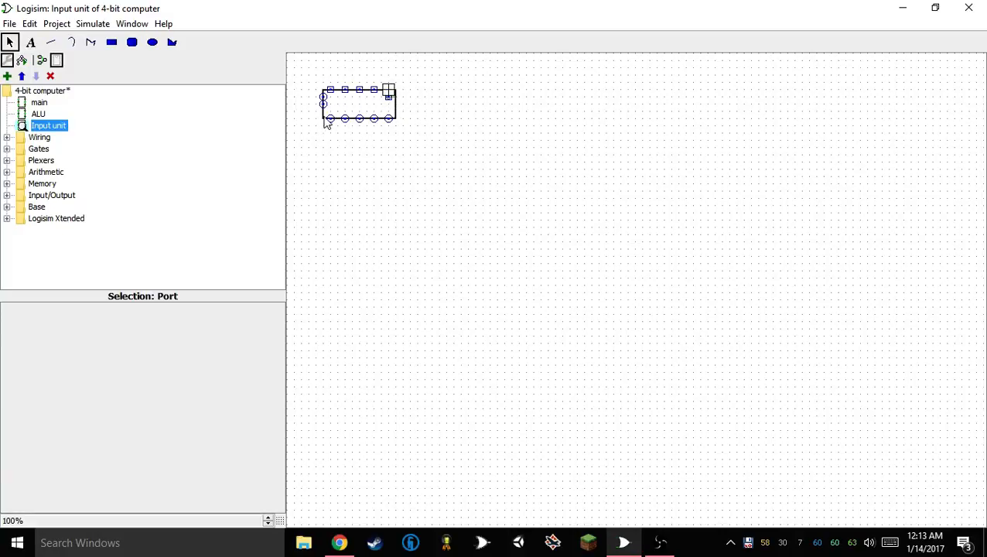
Place the anchor and Send input port on the rectangle's right edge, and raise its bottom edge and bottom ports one grid unit
{"action": "left_click", "coordinate": [390, 98]}
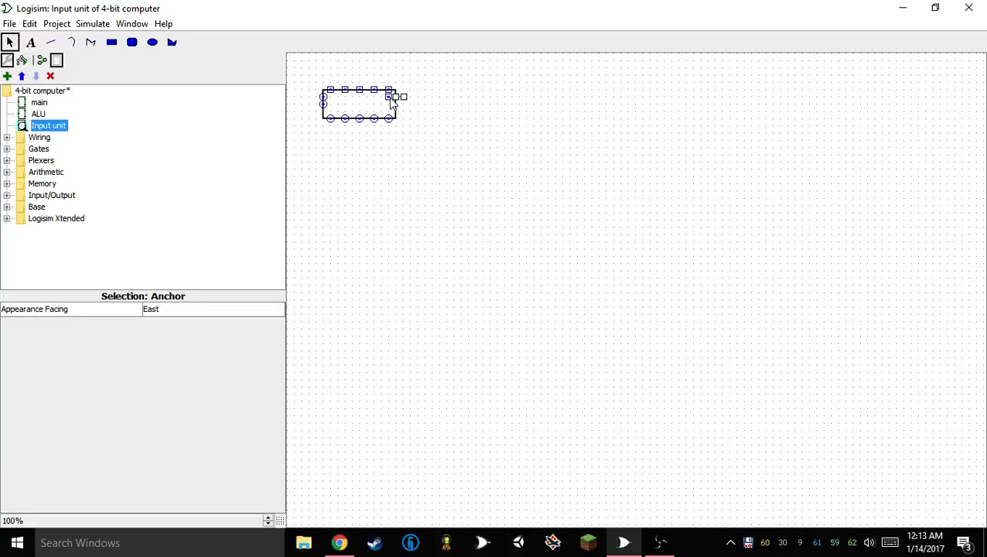
{"action": "left_click_drag", "start_coordinate": [391, 99], "coordinate": [395, 99]}
{"action": "left_click_drag", "start_coordinate": [331, 115], "coordinate": [398, 96]}
{"action": "left_click", "coordinate": [379, 133]}
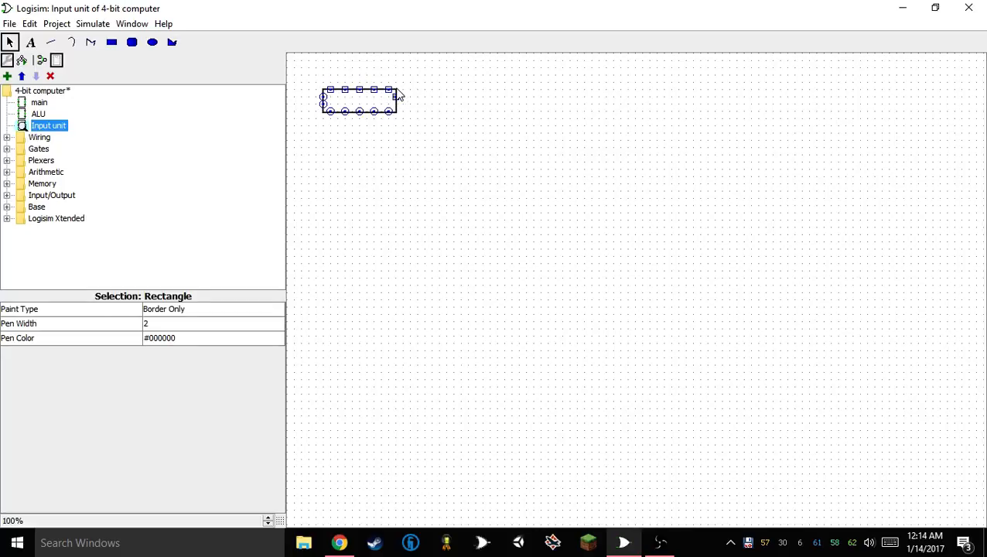
{"action": "left_click", "coordinate": [424, 184]}
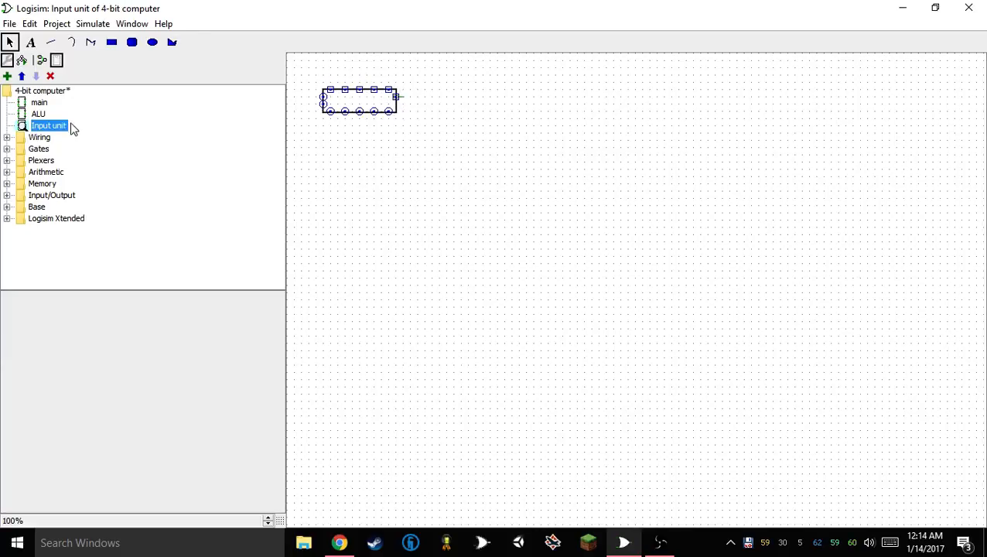
Open the main circuit and set the Input unit's shared label facing to North
{"action": "double_click", "coordinate": [38, 102]}
{"action": "left_click", "coordinate": [48, 125]}
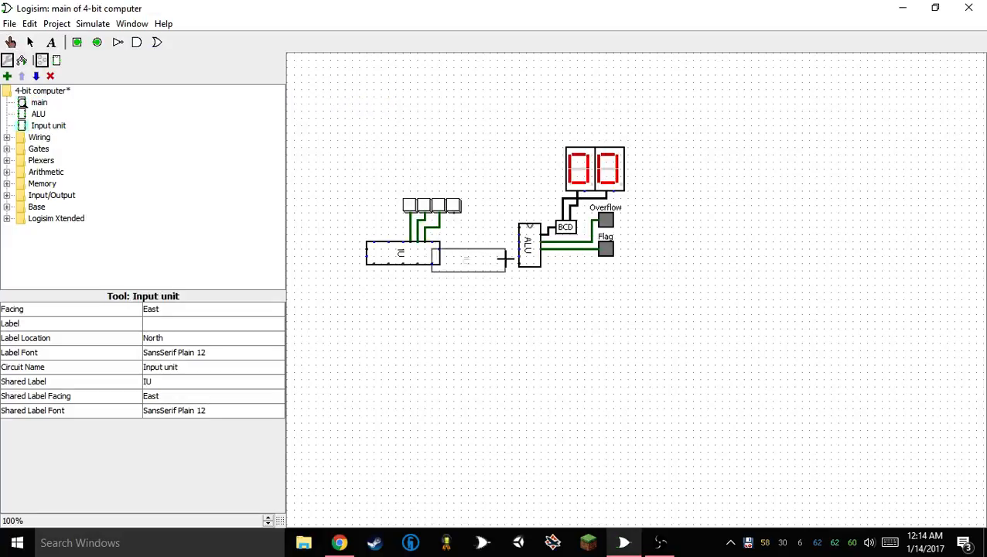
{"action": "left_click", "coordinate": [477, 312]}
{"action": "key", "text": "Delete"}
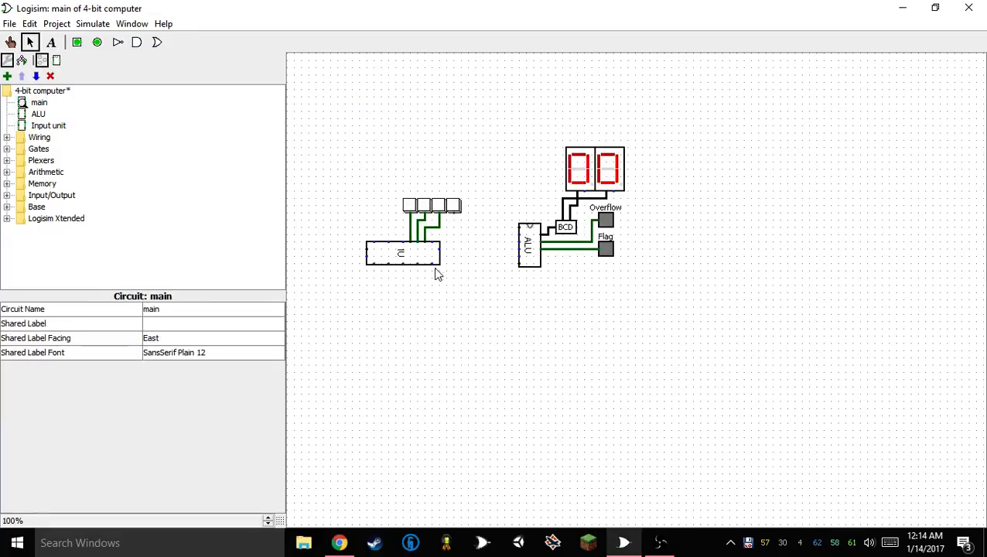
{"action": "left_click", "coordinate": [422, 256]}
{"action": "left_click", "coordinate": [199, 404]}
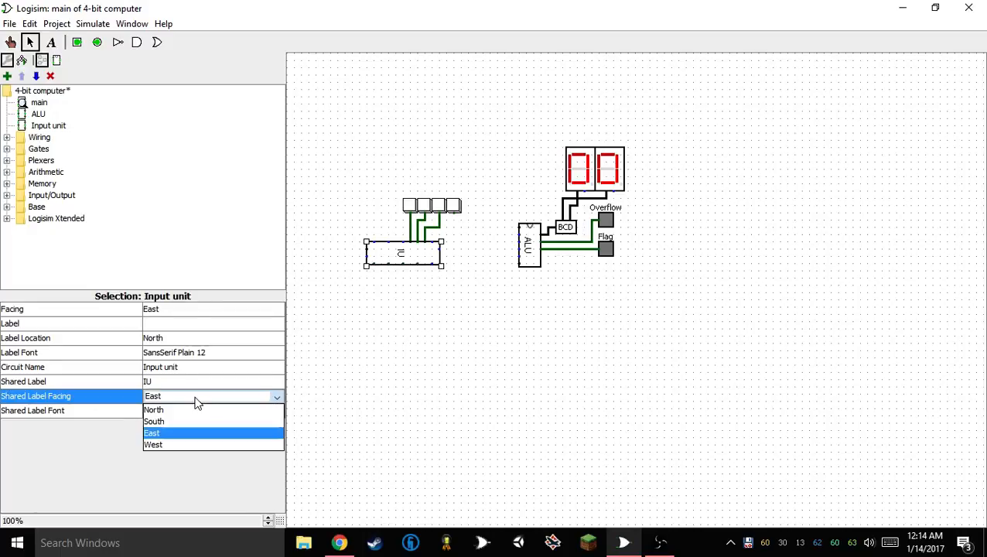
{"action": "left_click", "coordinate": [180, 446]}
{"action": "left_click", "coordinate": [178, 396]}
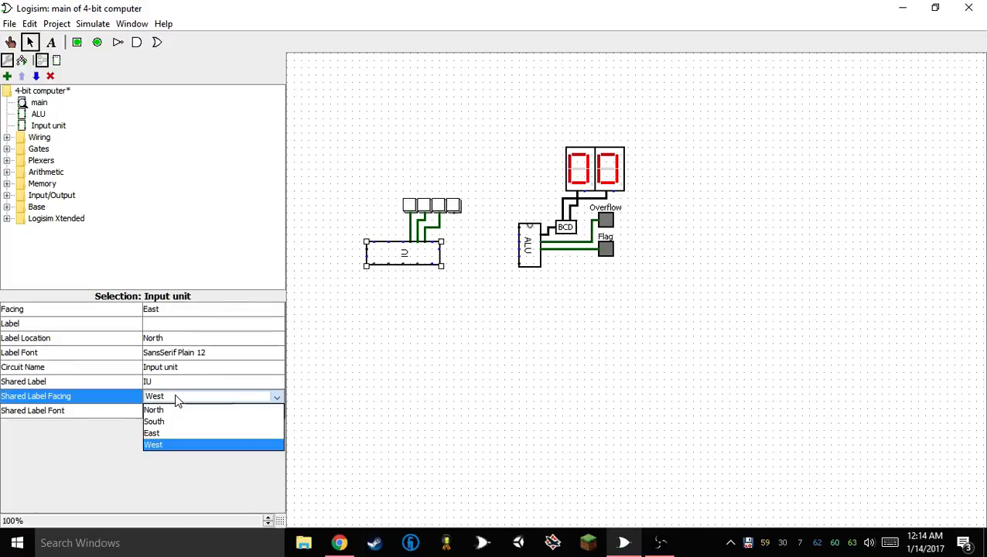
{"action": "left_click", "coordinate": [177, 410]}
{"action": "left_click", "coordinate": [465, 284]}
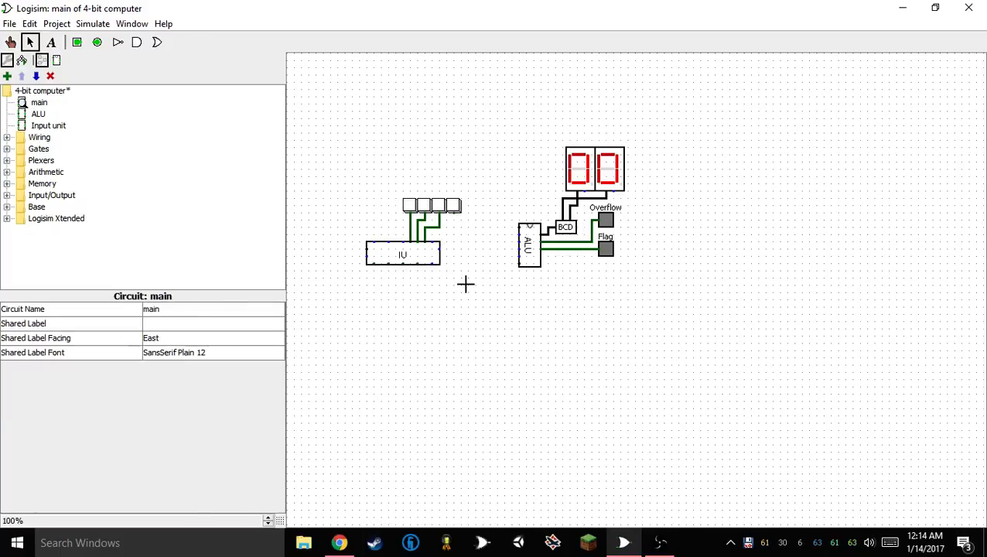
Shift the Input unit five grid units right beneath the buttons and delete the wires between them
{"action": "left_click_drag", "start_coordinate": [387, 253], "coordinate": [425, 253]}
{"action": "left_click", "coordinate": [417, 227]}
{"action": "left_click_drag", "start_coordinate": [371, 204], "coordinate": [492, 259]}
{"action": "key", "text": "Delete"}
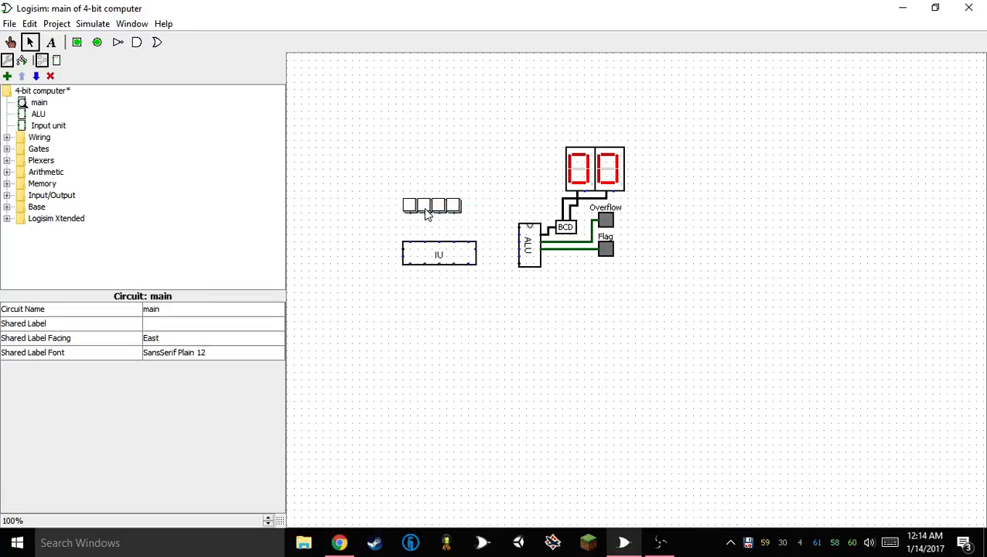
Seat the buttons directly on the Input unit's top ports and add a fifth one to fill the row
{"action": "left_click_drag", "start_coordinate": [385, 183], "coordinate": [456, 231]}
{"action": "key", "text": "ctrl+d"}
{"action": "left_click_drag", "start_coordinate": [393, 217], "coordinate": [471, 199]}
{"action": "key", "text": "Delete"}
{"action": "left_click", "coordinate": [457, 234]}
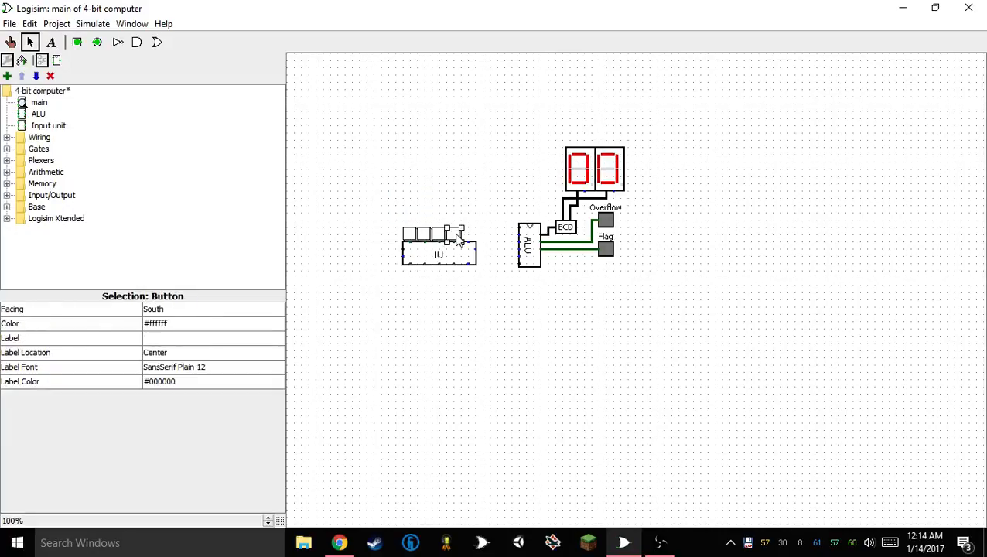
{"action": "left_click_drag", "start_coordinate": [458, 240], "coordinate": [411, 236]}
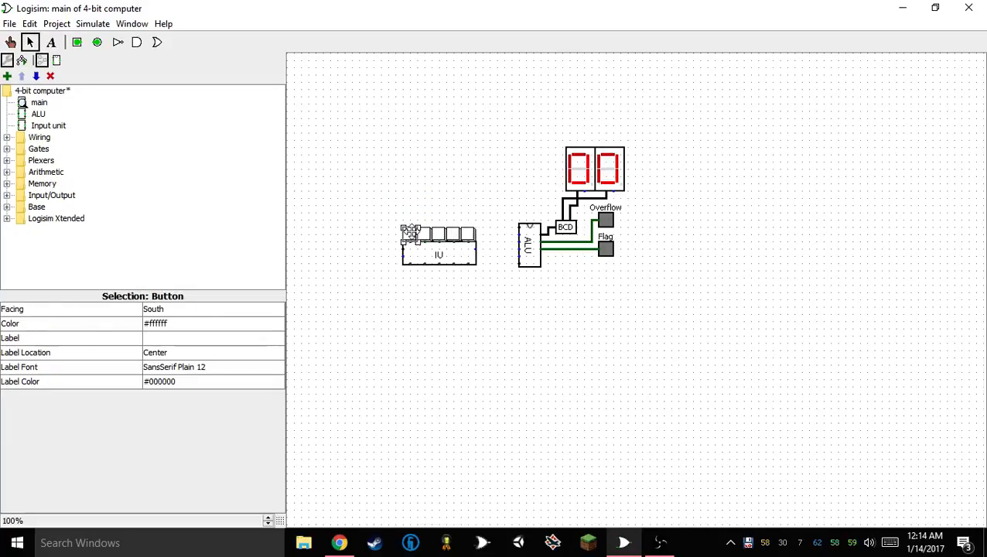
Label the first three buttons above the Input unit 1, 2 and 4 from left to right
{"action": "left_click", "coordinate": [204, 337]}
{"action": "type", "text": "1"}
{"action": "key", "text": "Return"}
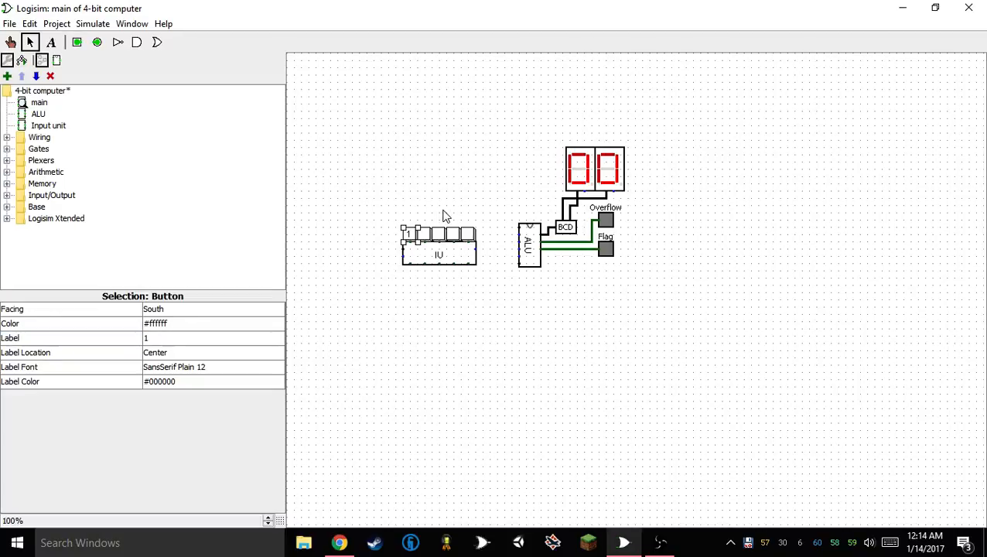
{"action": "left_click", "coordinate": [238, 337]}
{"action": "type", "text": "2"}
{"action": "key", "text": "Return"}
{"action": "left_click", "coordinate": [438, 235]}
{"action": "left_click", "coordinate": [226, 338]}
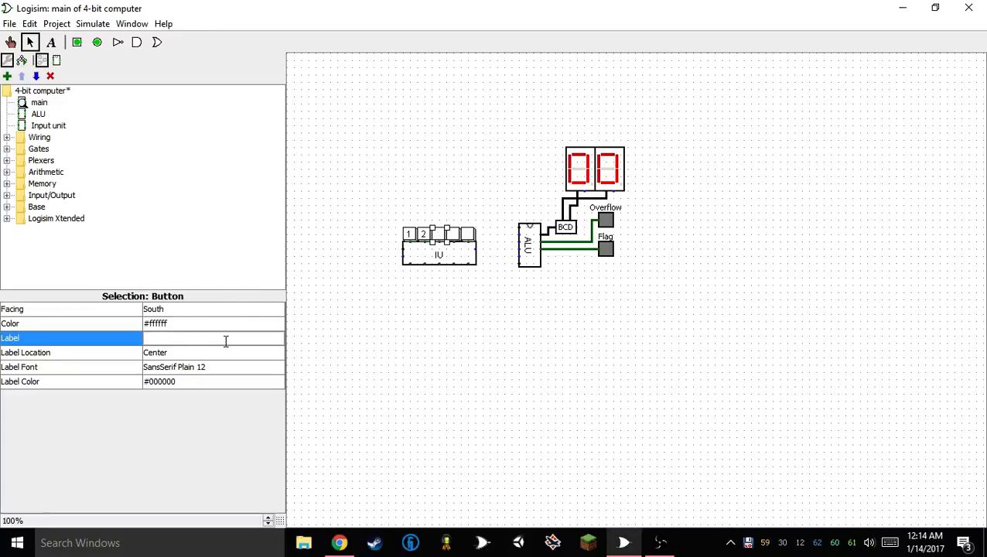
{"action": "type", "text": "4"}
{"action": "key", "text": "Return"}
Label the fourth button 8 and the fifth button S
{"action": "left_click", "coordinate": [449, 236]}
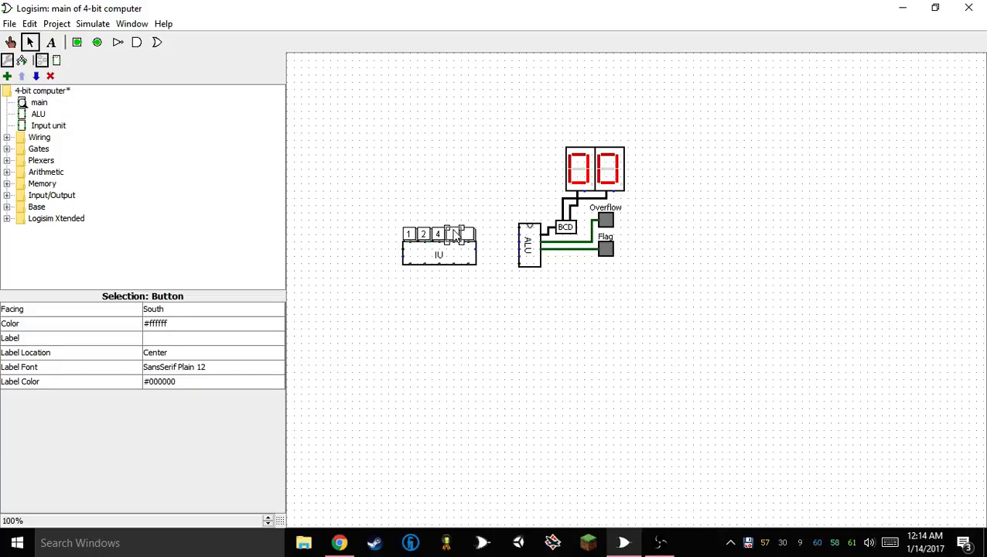
{"action": "left_click", "coordinate": [180, 338]}
{"action": "type", "text": "8"}
{"action": "key", "text": "Return"}
{"action": "left_click", "coordinate": [466, 234]}
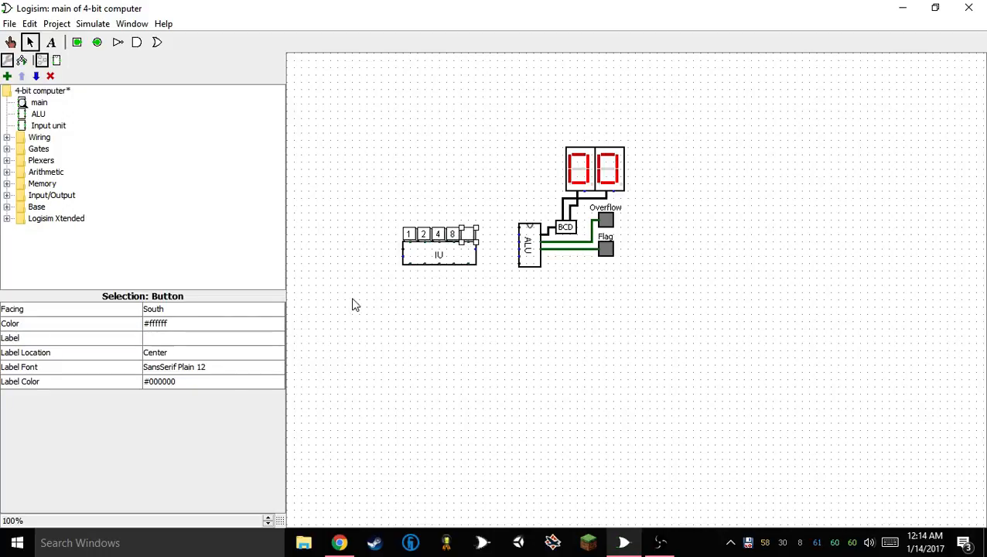
{"action": "left_click", "coordinate": [200, 341]}
{"action": "type", "text": "S"}
{"action": "left_click", "coordinate": [428, 350]}
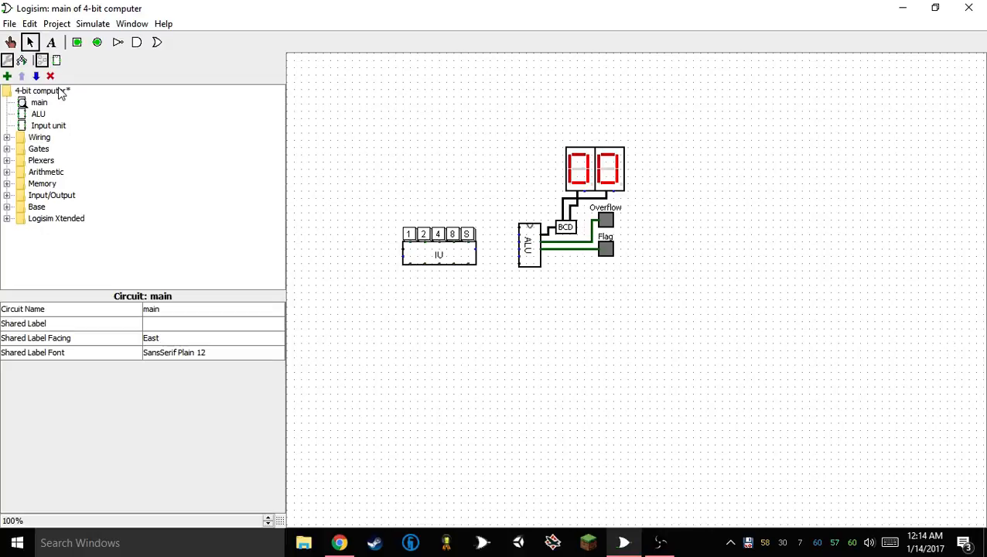
Place a Logisim Xtended Square LED below the Input unit and set its facing to North
{"action": "left_click", "coordinate": [7, 207]}
{"action": "left_click", "coordinate": [7, 208]}
{"action": "left_click", "coordinate": [7, 218]}
{"action": "left_click", "coordinate": [72, 225]}
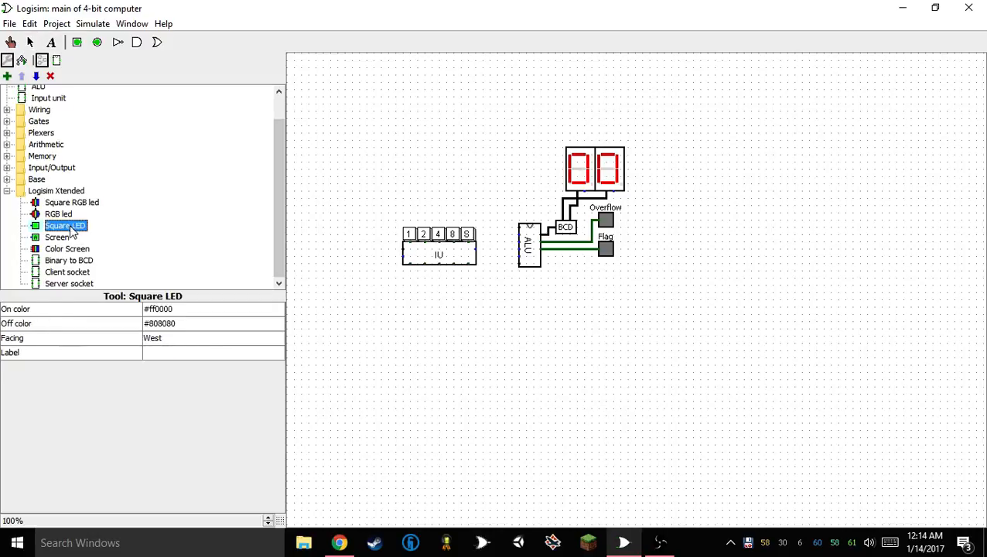
{"action": "left_click", "coordinate": [417, 276]}
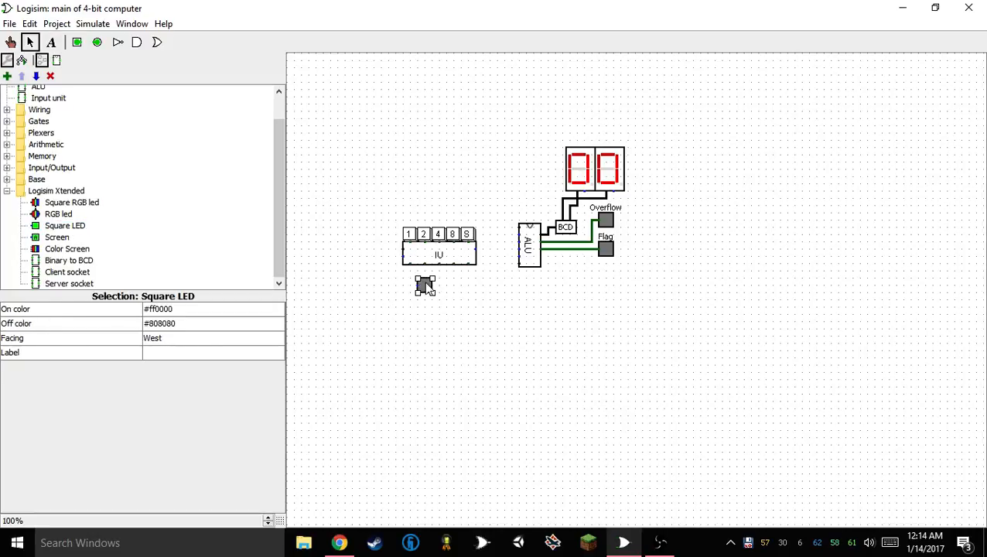
{"action": "left_click_drag", "start_coordinate": [427, 288], "coordinate": [419, 302]}
{"action": "left_click", "coordinate": [190, 341]}
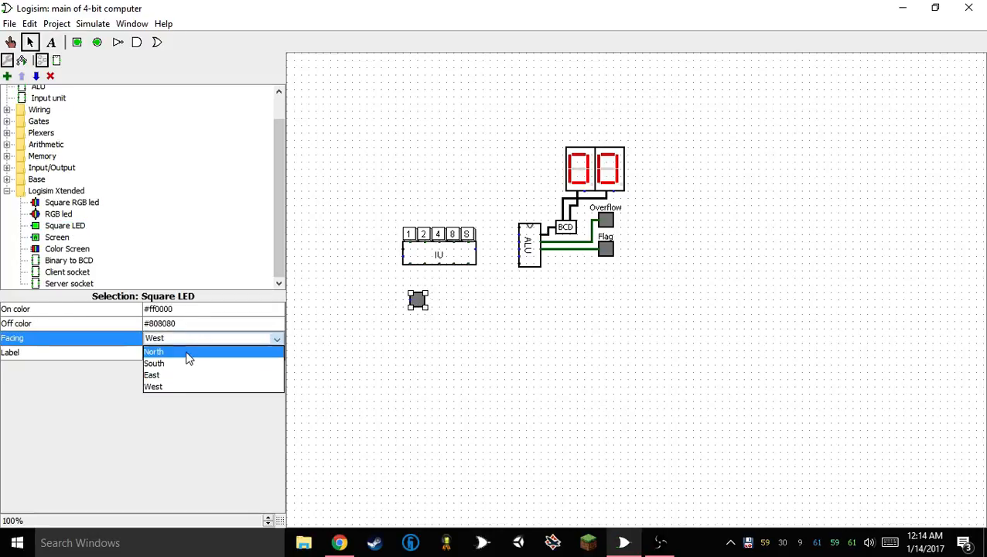
{"action": "left_click", "coordinate": [188, 352]}
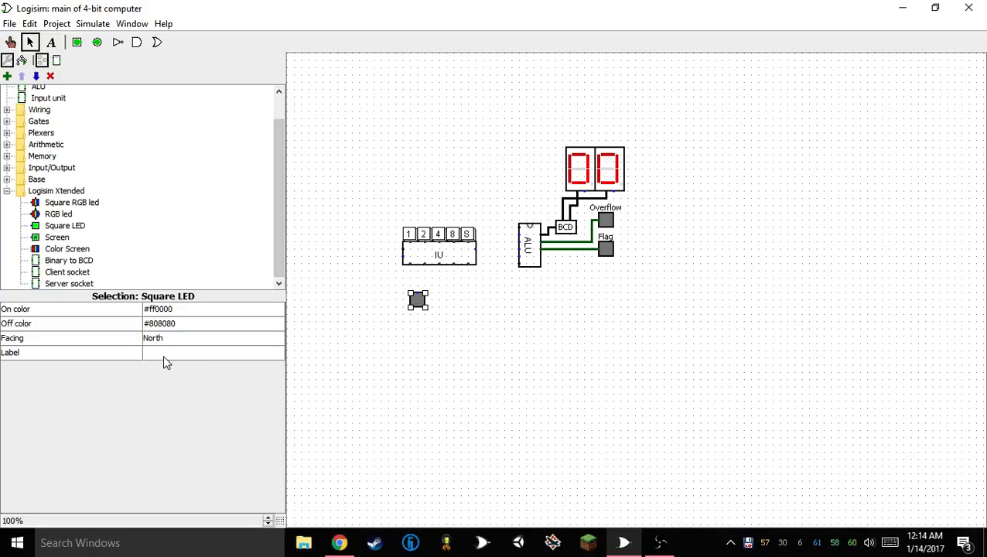
Try a row of five Square LEDs along the Input unit's bottom ports, then delete them all
{"action": "left_click_drag", "start_coordinate": [421, 305], "coordinate": [428, 271]}
{"action": "key", "text": "ctrl+d"}
{"action": "left_click_drag", "start_coordinate": [392, 304], "coordinate": [481, 271]}
{"action": "key", "text": "ctrl+d"}
{"action": "left_click", "coordinate": [452, 302]}
{"action": "key", "text": "ctrl+v"}
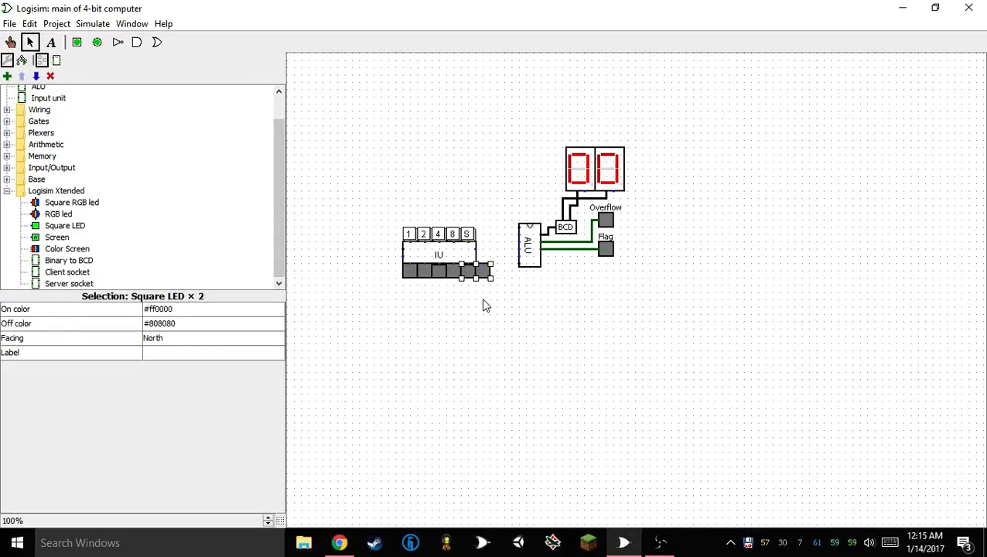
{"action": "left_click", "coordinate": [488, 289]}
{"action": "left_click", "coordinate": [483, 271]}
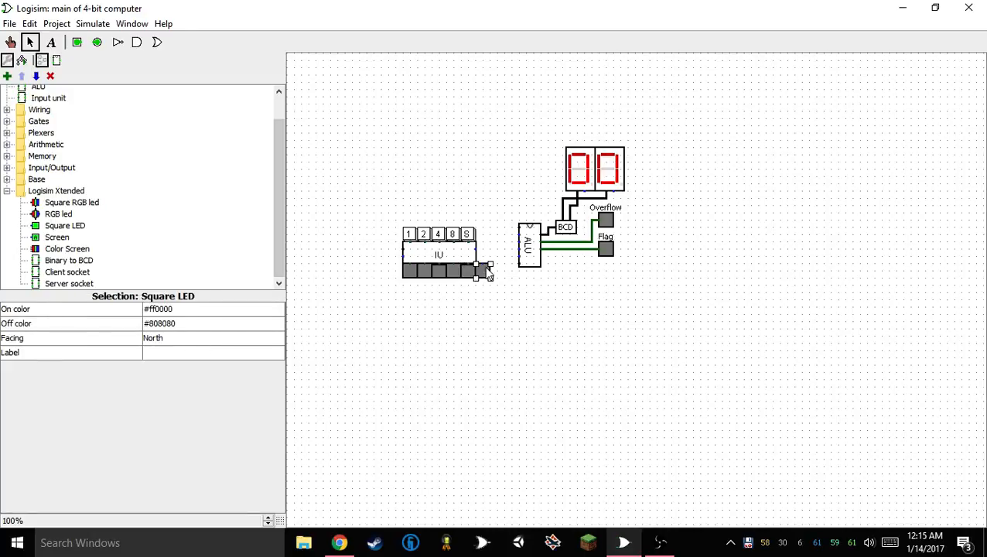
{"action": "left_click", "coordinate": [472, 281]}
{"action": "left_click_drag", "start_coordinate": [354, 303], "coordinate": [508, 261]}
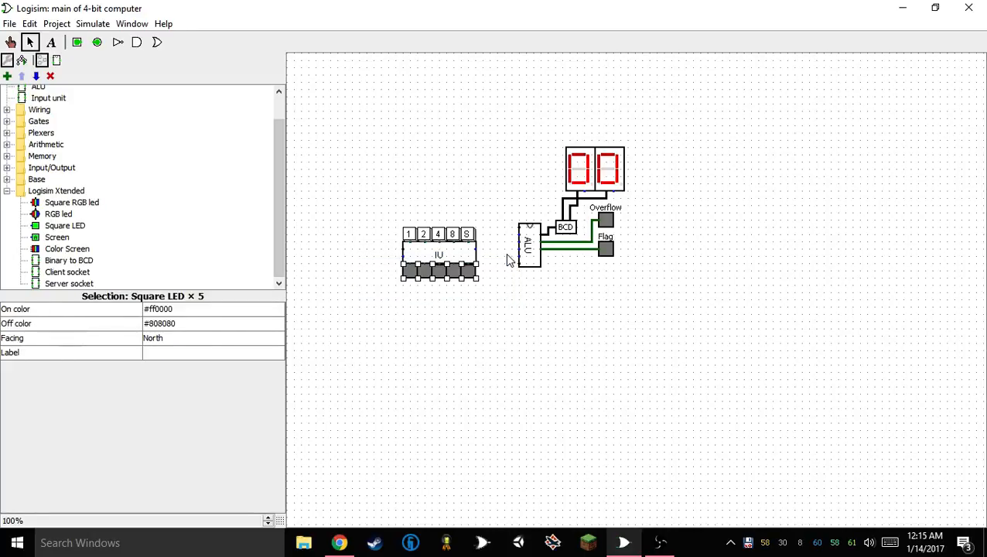
{"action": "key", "text": "Delete"}
Place a North-facing standard LED below the Input unit and duplicate it into a horizontal row of four adjacent LEDs
{"action": "left_click", "coordinate": [7, 168]}
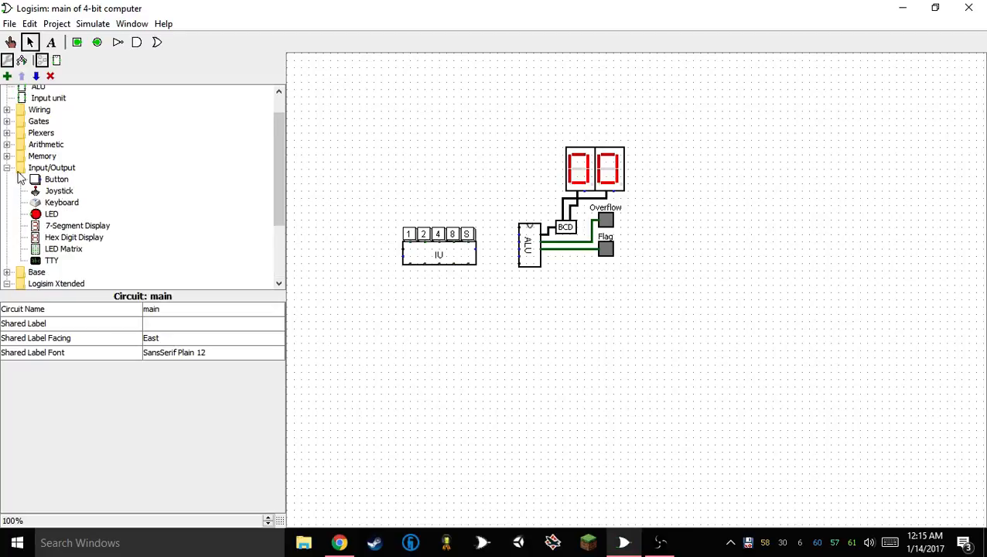
{"action": "left_click", "coordinate": [48, 214]}
{"action": "left_click", "coordinate": [411, 300]}
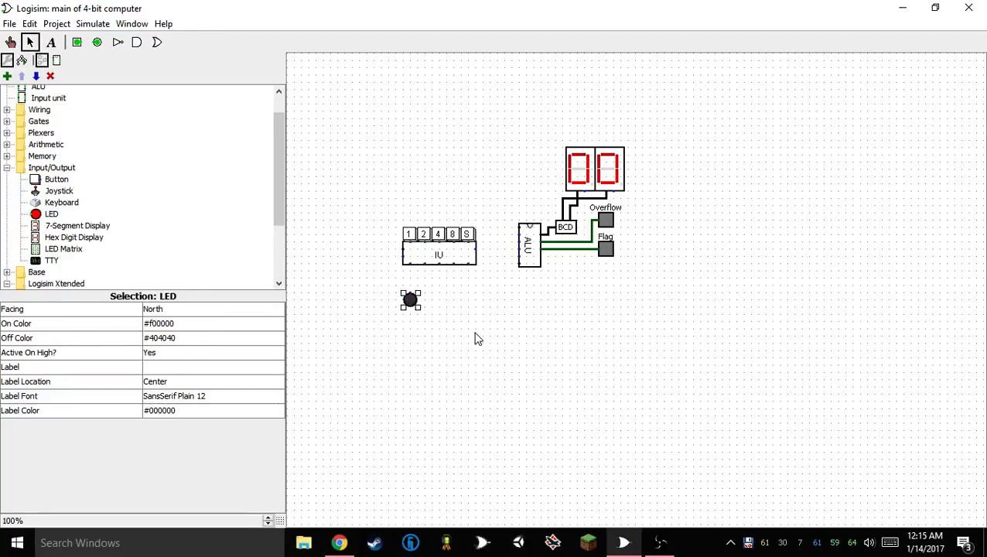
{"action": "left_click", "coordinate": [425, 308]}
{"action": "left_click_drag", "start_coordinate": [397, 327], "coordinate": [475, 265]}
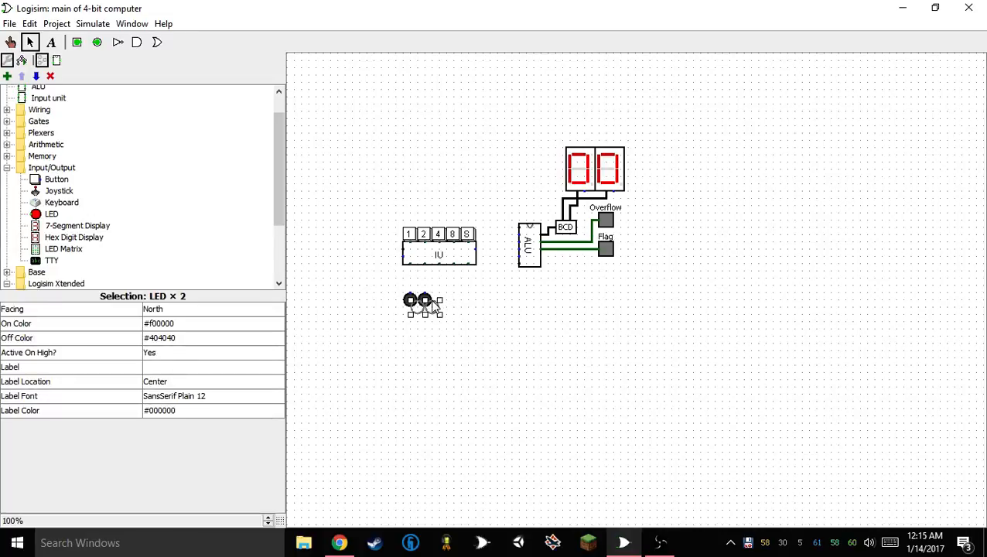
{"action": "left_click_drag", "start_coordinate": [433, 304], "coordinate": [454, 299]}
{"action": "left_click", "coordinate": [441, 318]}
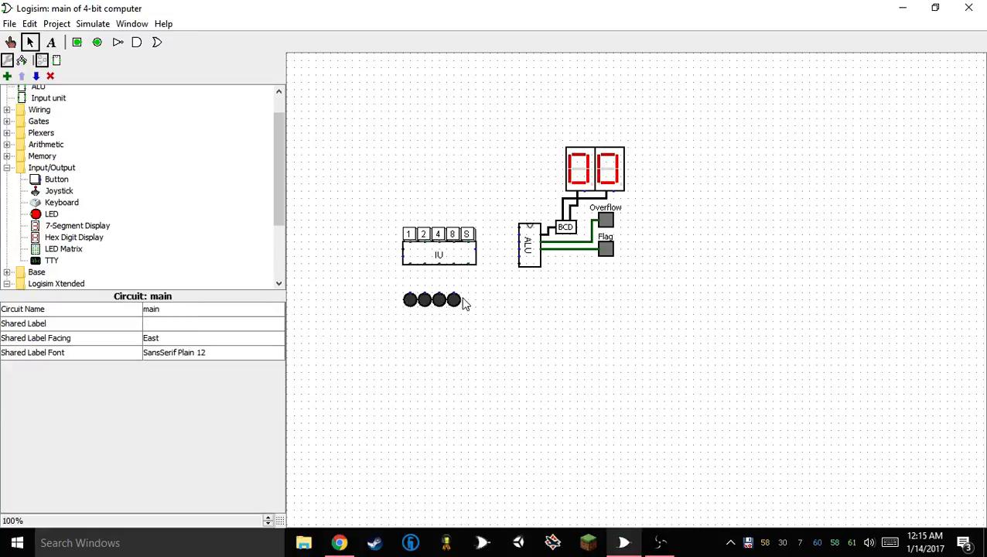
Add a fifth LED to the end of the row and move all five onto the Input unit's bottom ports
{"action": "left_click", "coordinate": [455, 300]}
{"action": "key", "text": "ctrl+d"}
{"action": "left_click_drag", "start_coordinate": [463, 310], "coordinate": [470, 299]}
{"action": "left_click_drag", "start_coordinate": [360, 333], "coordinate": [472, 271]}
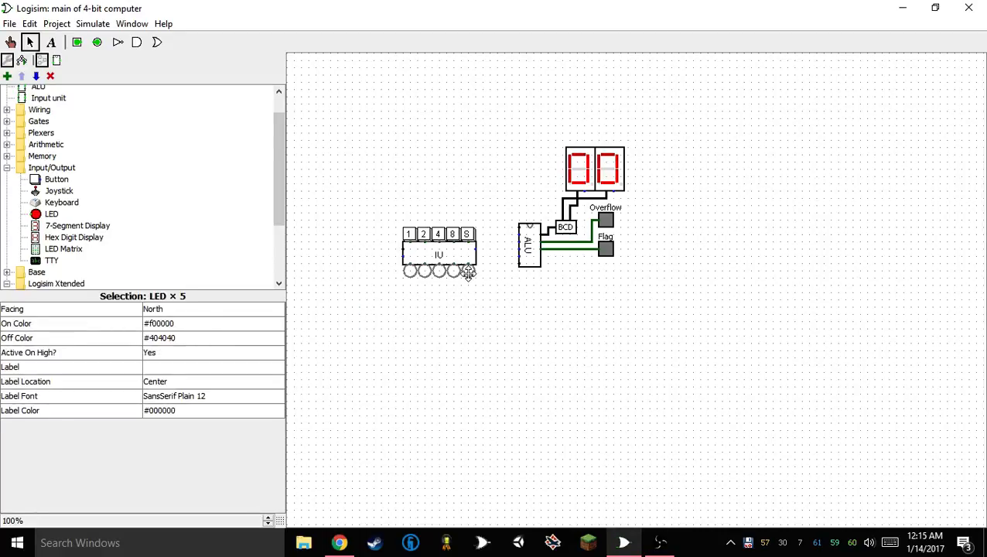
{"action": "left_click", "coordinate": [465, 301]}
Label the first two LEDs below the Input unit 1 and 2 from left to right
{"action": "left_click", "coordinate": [413, 271]}
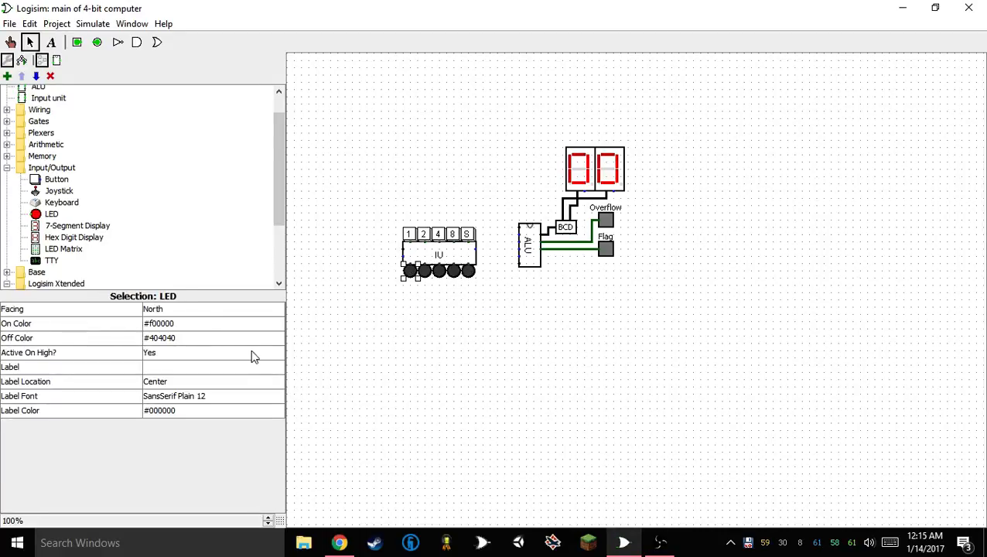
{"action": "left_click", "coordinate": [240, 367]}
{"action": "type", "text": "1"}
{"action": "key", "text": "Return"}
{"action": "left_click", "coordinate": [425, 270]}
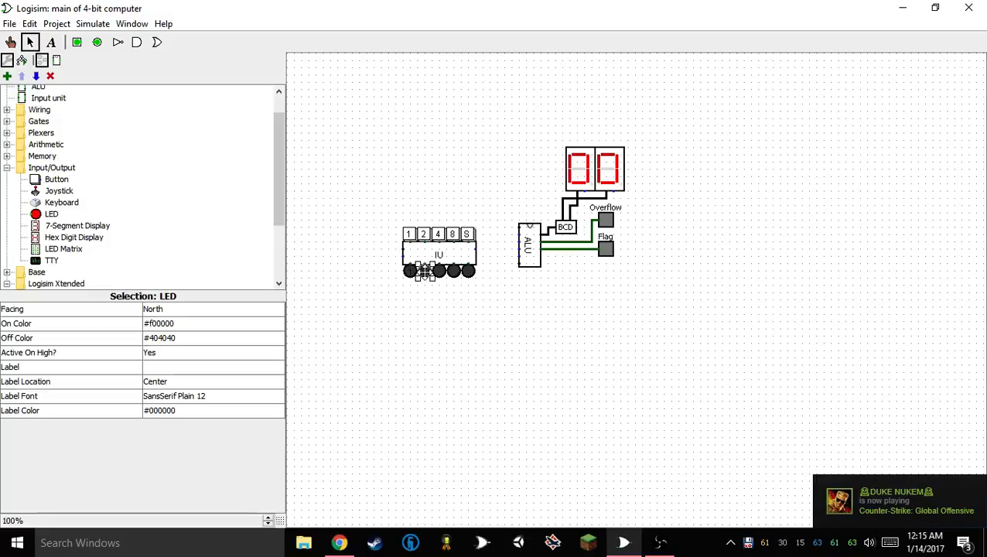
{"action": "left_click", "coordinate": [212, 367]}
{"action": "type", "text": "2"}
{"action": "key", "text": "Return"}
Label the third LED below the Input unit 4 and the fourth LED 8
{"action": "left_click", "coordinate": [439, 271]}
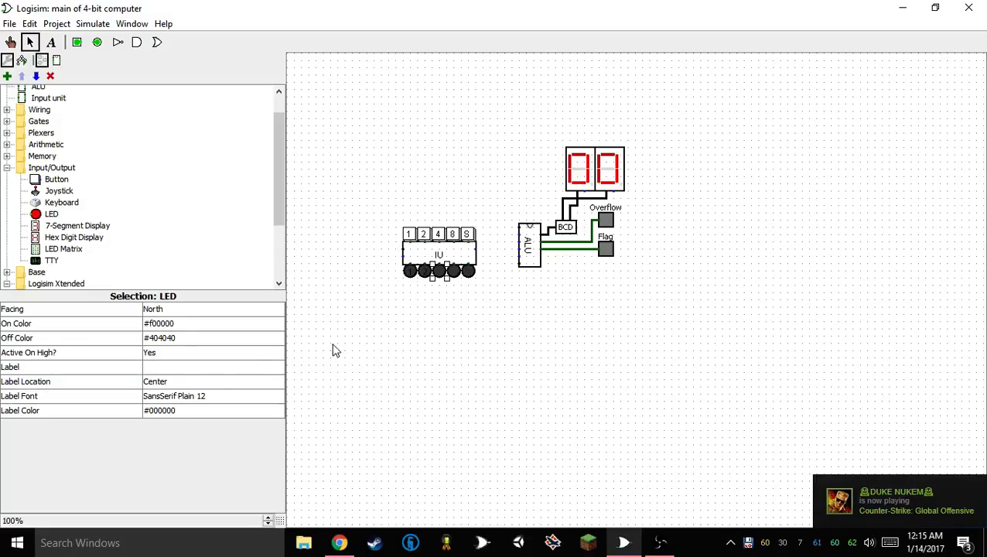
{"action": "left_click", "coordinate": [201, 369]}
{"action": "type", "text": "3"}
{"action": "key", "text": "Return"}
{"action": "left_click", "coordinate": [454, 271]}
{"action": "left_click", "coordinate": [184, 368]}
{"action": "type", "text": "4"}
{"action": "key", "text": "Return"}
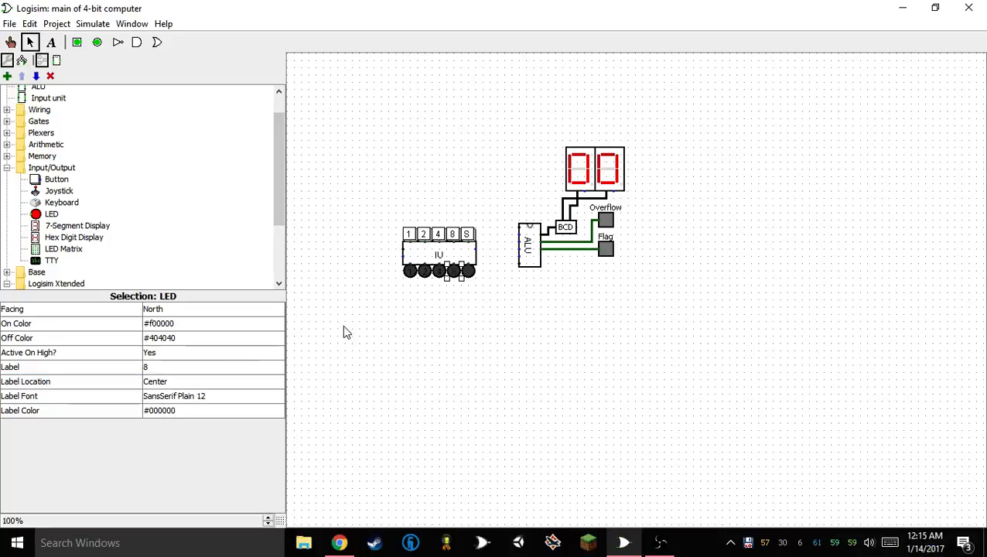
Label the fifth LED below the Input unit S, matching the button above it
{"action": "left_click", "coordinate": [467, 271]}
{"action": "left_click", "coordinate": [215, 364]}
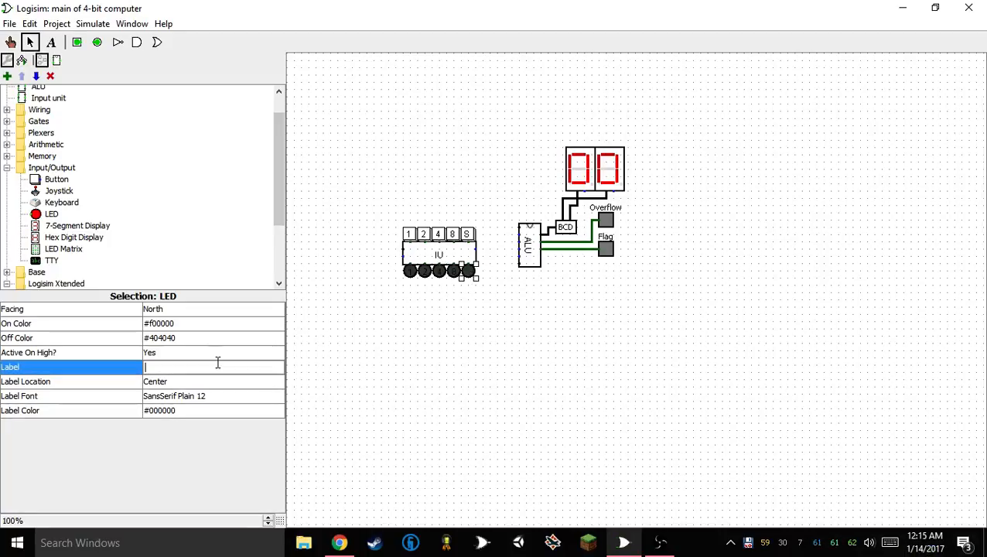
{"action": "type", "text": "5"}
{"action": "key", "text": "Return"}
{"action": "left_click", "coordinate": [527, 353]}
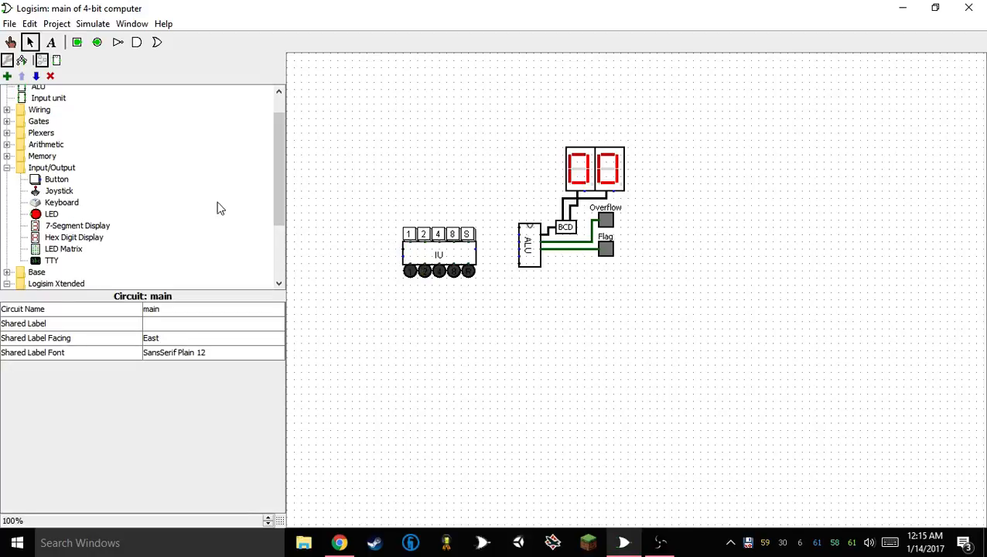
Edit the Input unit's appearance and move the Data port from the left edge of the rectangle to the right edge
{"action": "scroll", "coordinate": [53, 155], "scroll_direction": "up", "scroll_amount": 1}
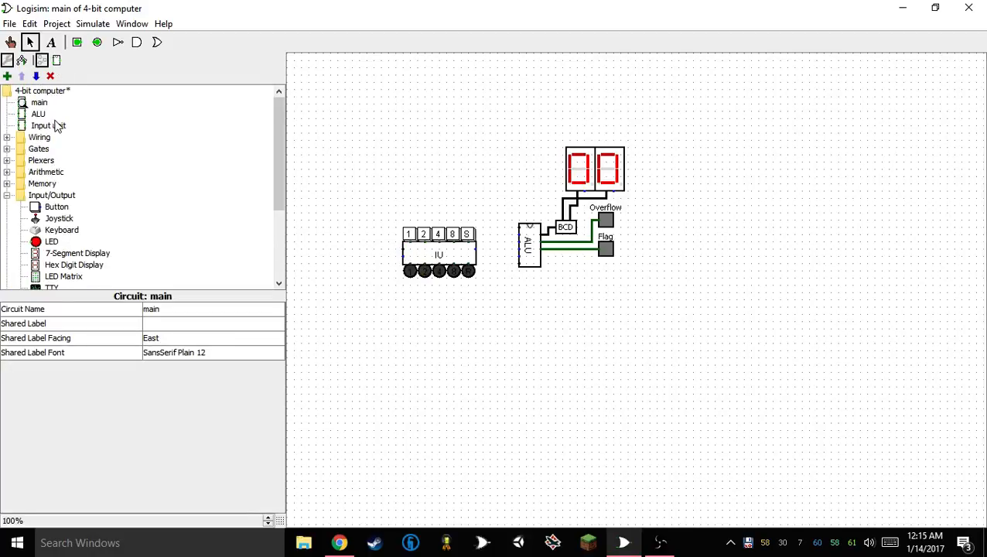
{"action": "double_click", "coordinate": [51, 126]}
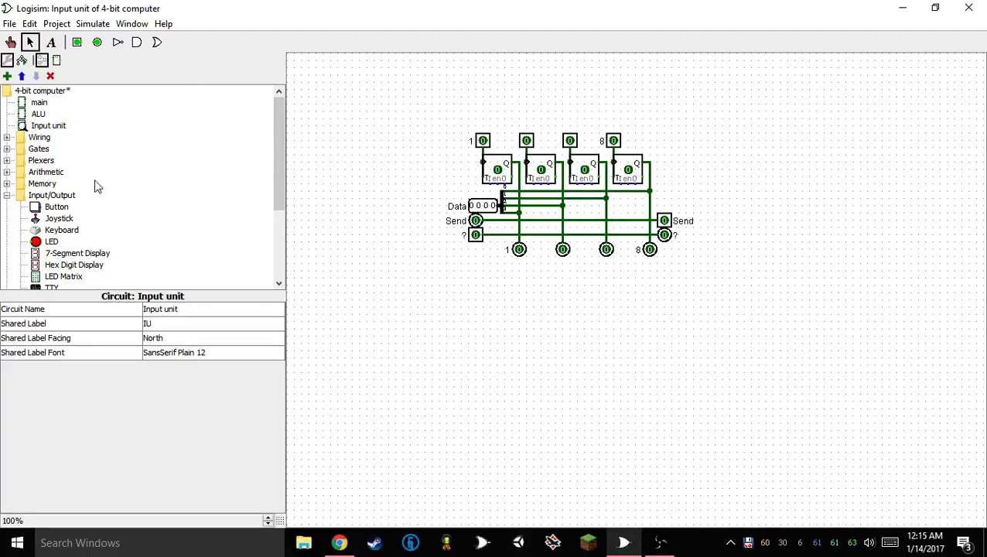
{"action": "right_click", "coordinate": [48, 130]}
{"action": "left_click", "coordinate": [75, 153]}
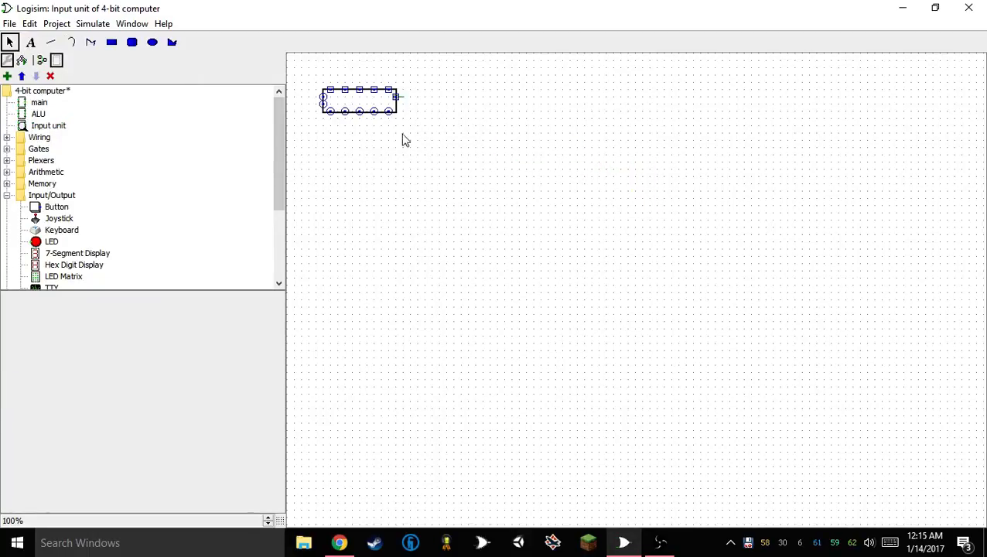
{"action": "left_click", "coordinate": [398, 99]}
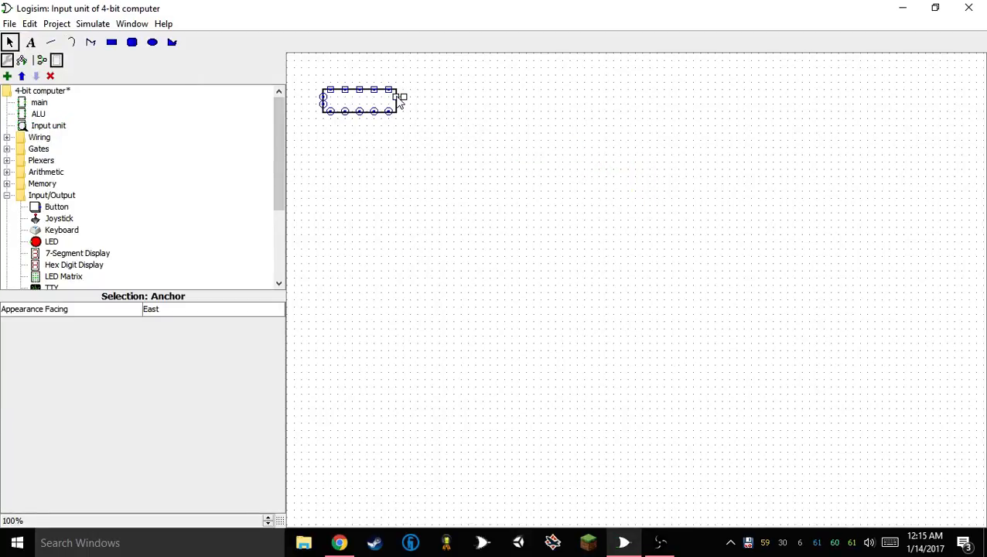
{"action": "left_click", "coordinate": [324, 98]}
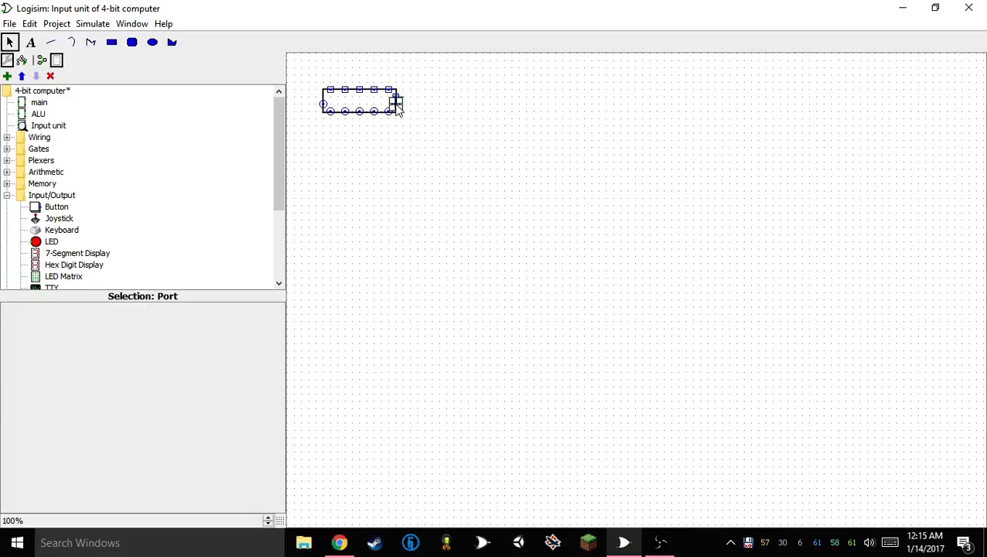
Identify the Input unit's ports and move the "?" input port from the top edge to the upper spot on the left edge
{"action": "left_click", "coordinate": [398, 98]}
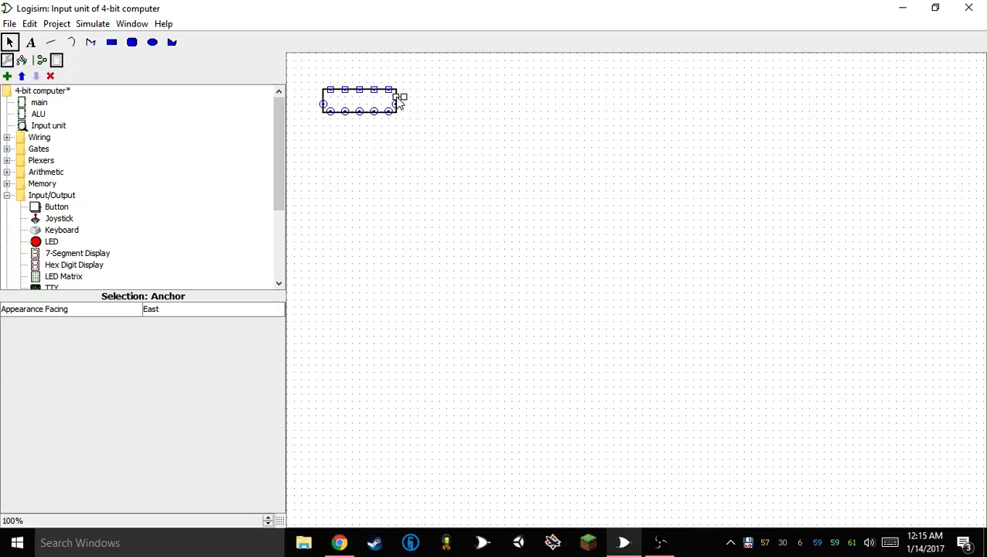
{"action": "left_click", "coordinate": [396, 106]}
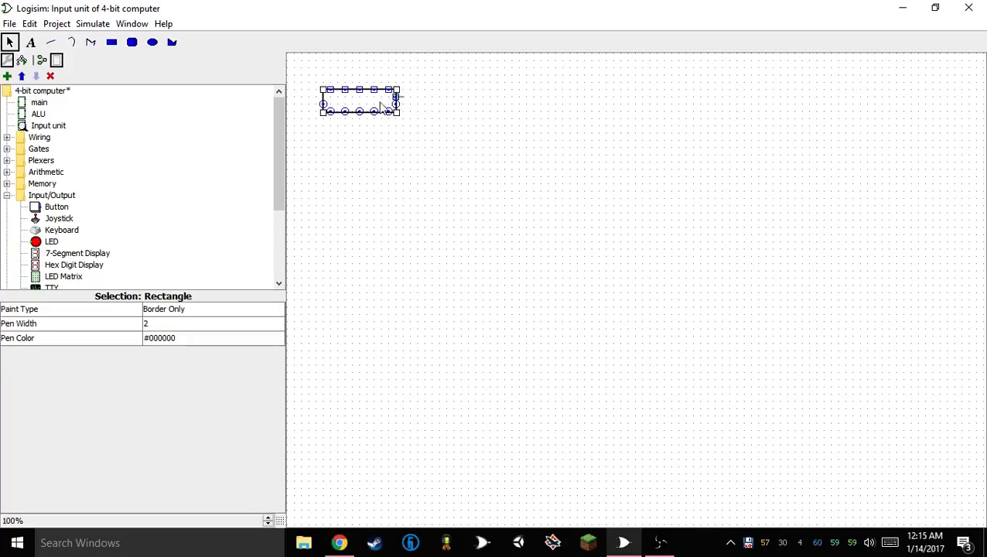
{"action": "left_click", "coordinate": [325, 101]}
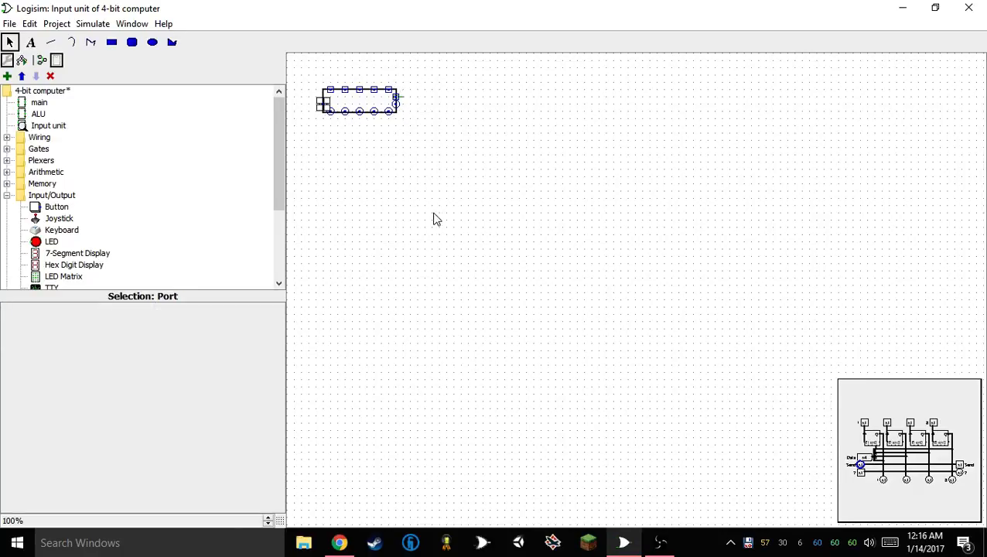
{"action": "left_click", "coordinate": [389, 113]}
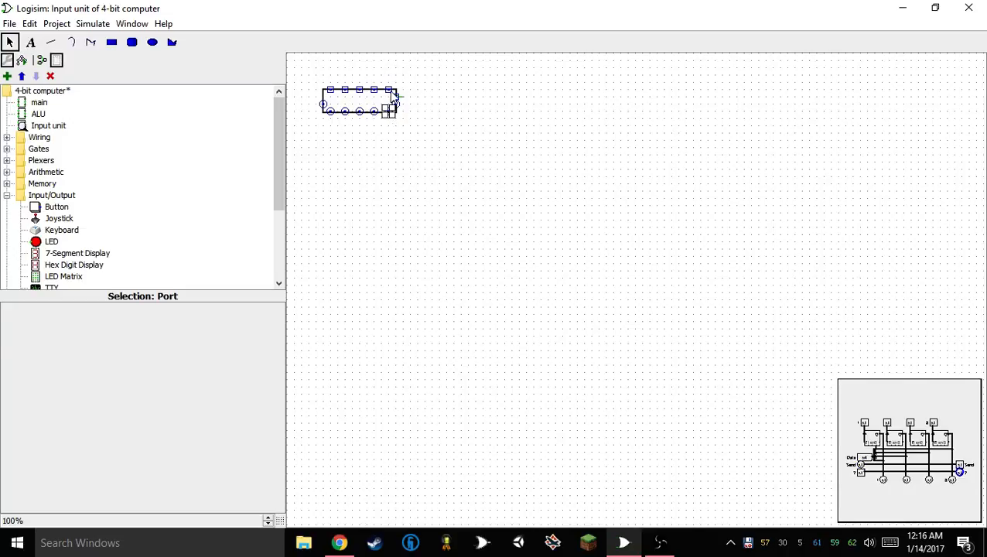
{"action": "left_click", "coordinate": [395, 99]}
{"action": "left_click", "coordinate": [389, 90]}
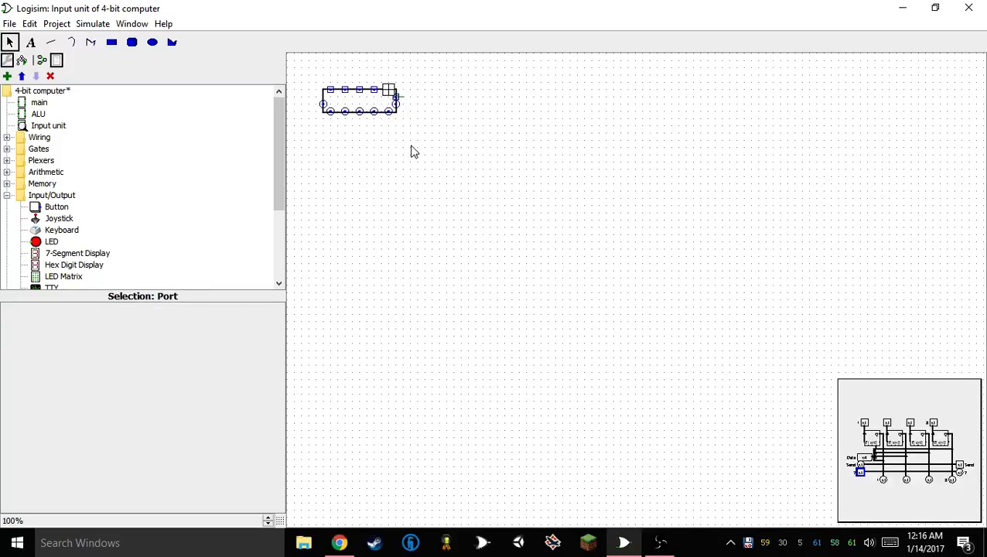
{"action": "left_click_drag", "start_coordinate": [392, 95], "coordinate": [315, 100]}
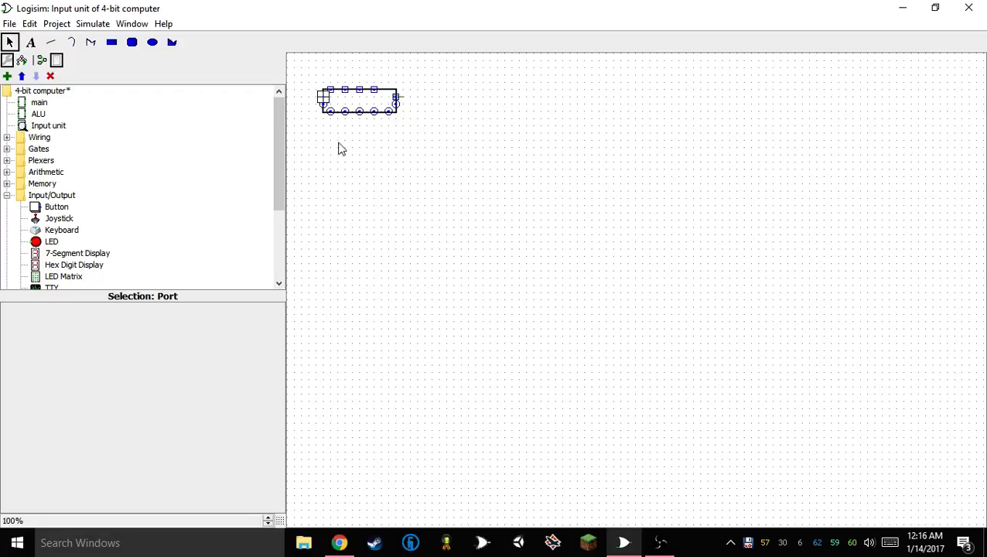
Move the Send input port from beneath the anchor to the free rightmost spot on the top edge
{"action": "left_click", "coordinate": [389, 113]}
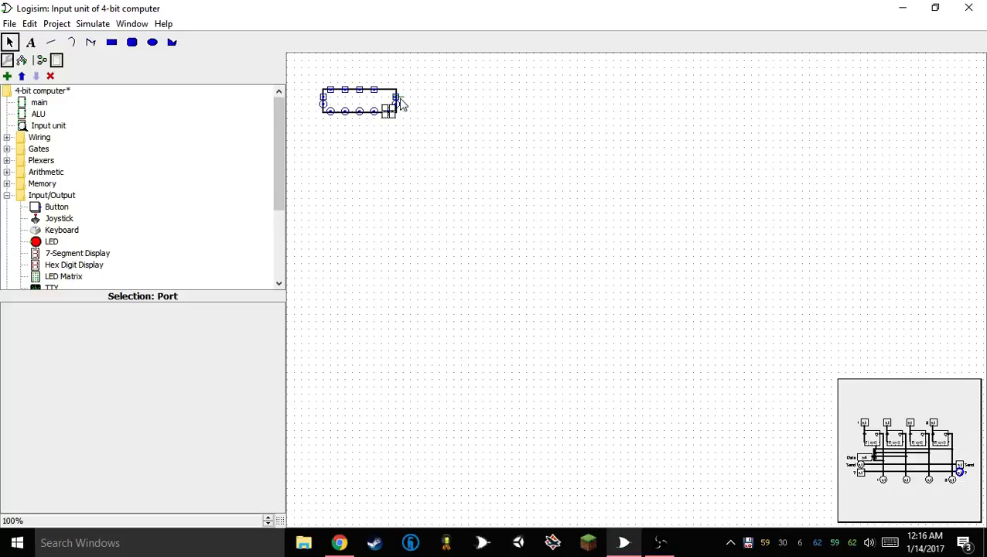
{"action": "left_click", "coordinate": [396, 98]}
{"action": "left_click", "coordinate": [395, 100]}
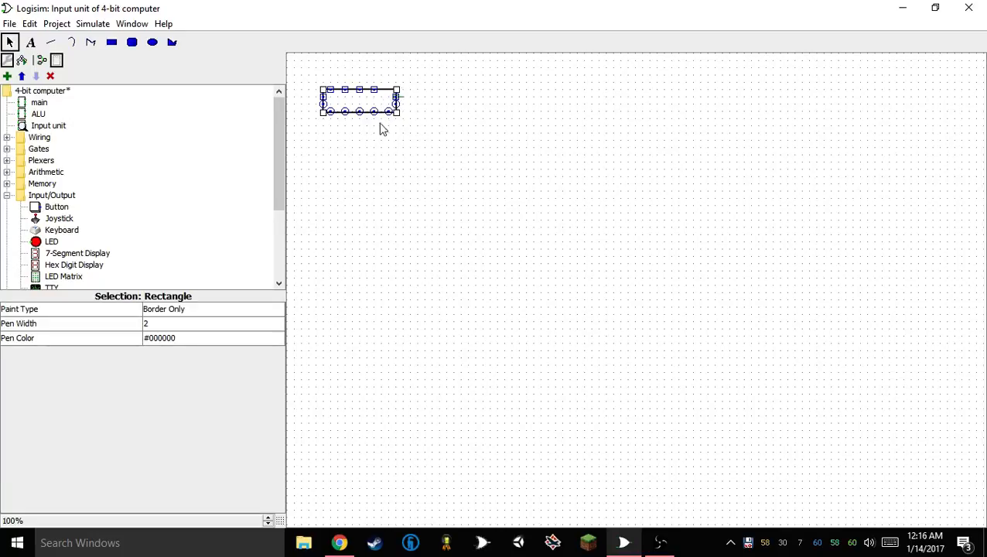
{"action": "left_click", "coordinate": [379, 126]}
{"action": "left_click", "coordinate": [396, 100]}
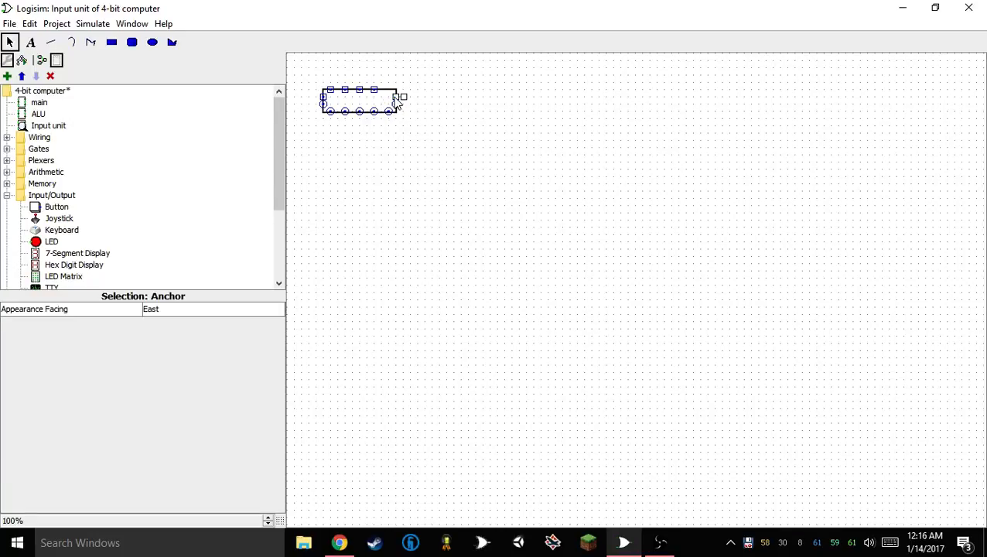
{"action": "left_click", "coordinate": [384, 136]}
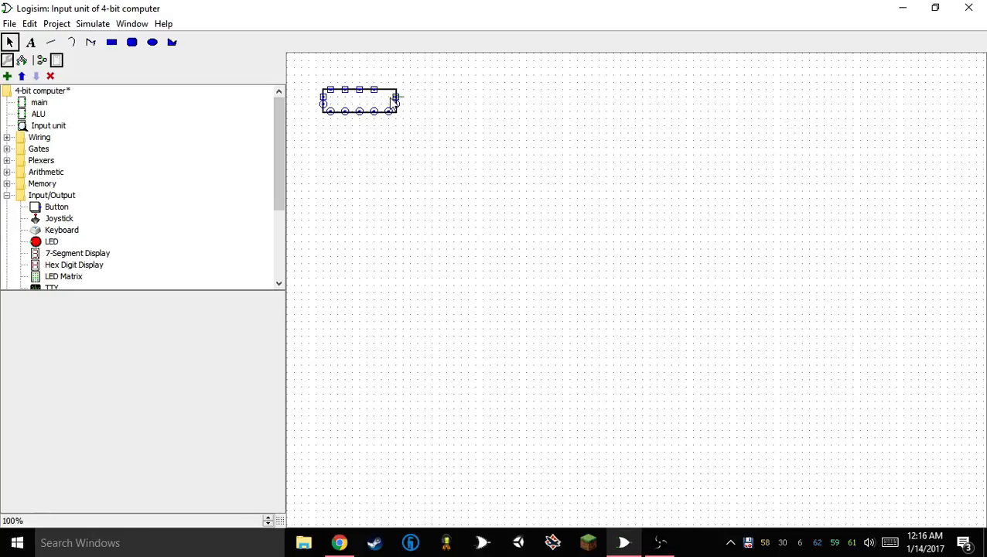
{"action": "left_click", "coordinate": [395, 99]}
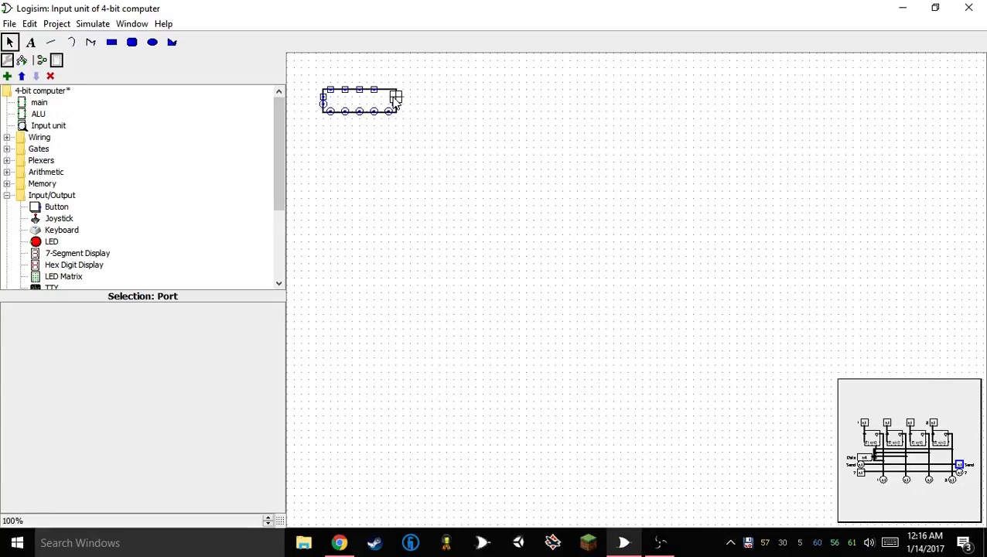
{"action": "left_click_drag", "start_coordinate": [394, 98], "coordinate": [393, 94]}
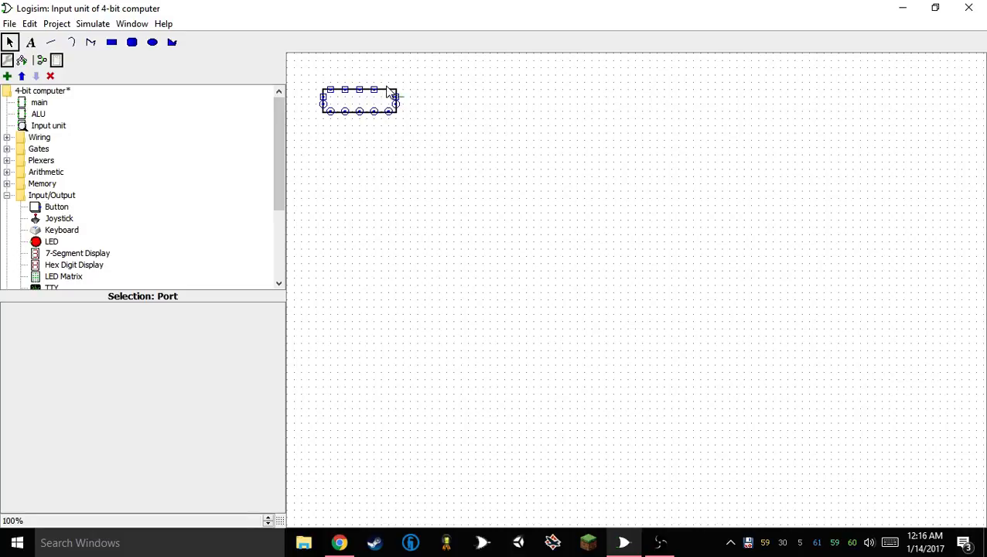
{"action": "left_click", "coordinate": [375, 91]}
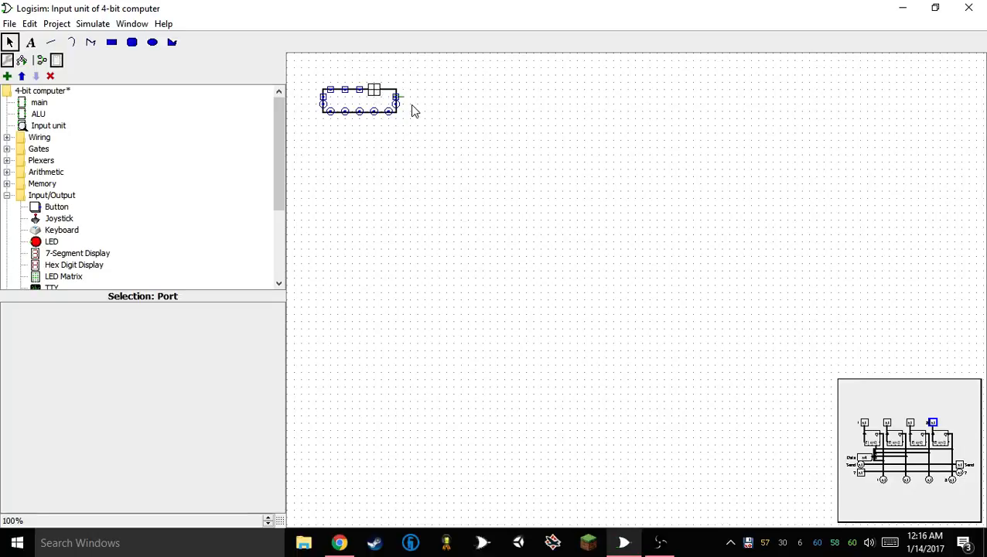
{"action": "mouse_move", "coordinate": [395, 96]}
{"action": "left_mouse_down"}
{"action": "mouse_move", "coordinate": [381, 83]}
{"action": "mouse_move", "coordinate": [389, 88]}
{"action": "left_mouse_up"}
Move the Send output port from the left edge to the right edge, just above the Data port
{"action": "left_click", "coordinate": [326, 101]}
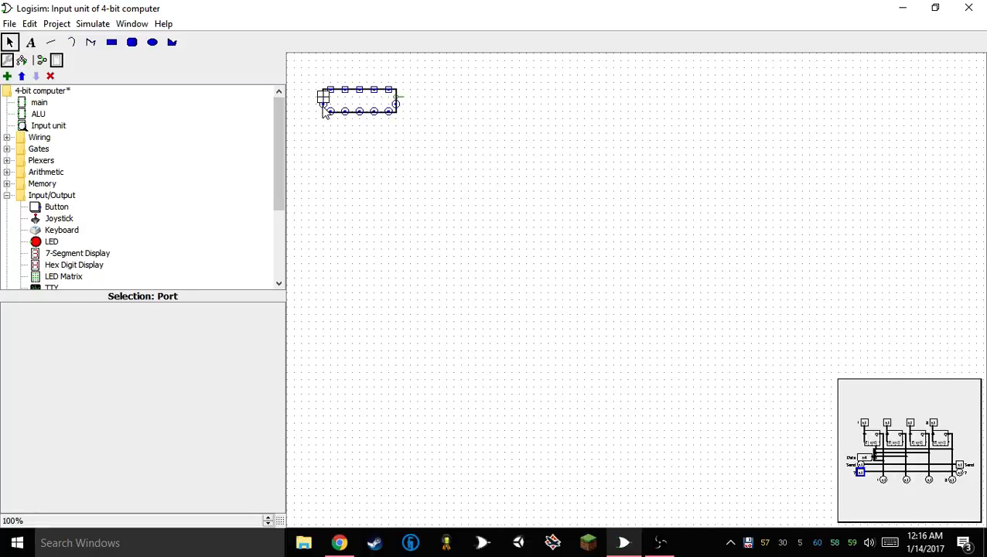
{"action": "left_click", "coordinate": [396, 109]}
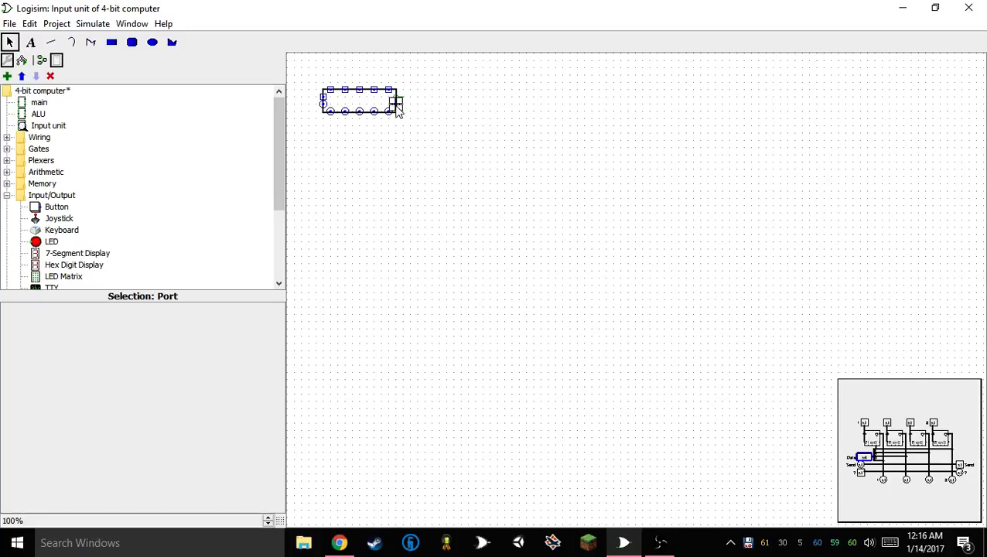
{"action": "left_click", "coordinate": [324, 107]}
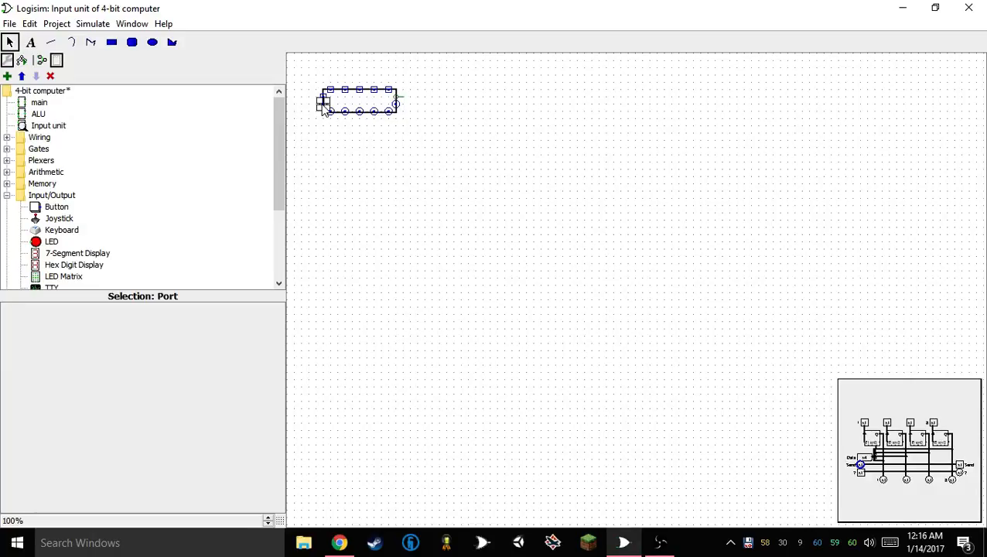
{"action": "left_click_drag", "start_coordinate": [323, 105], "coordinate": [395, 96]}
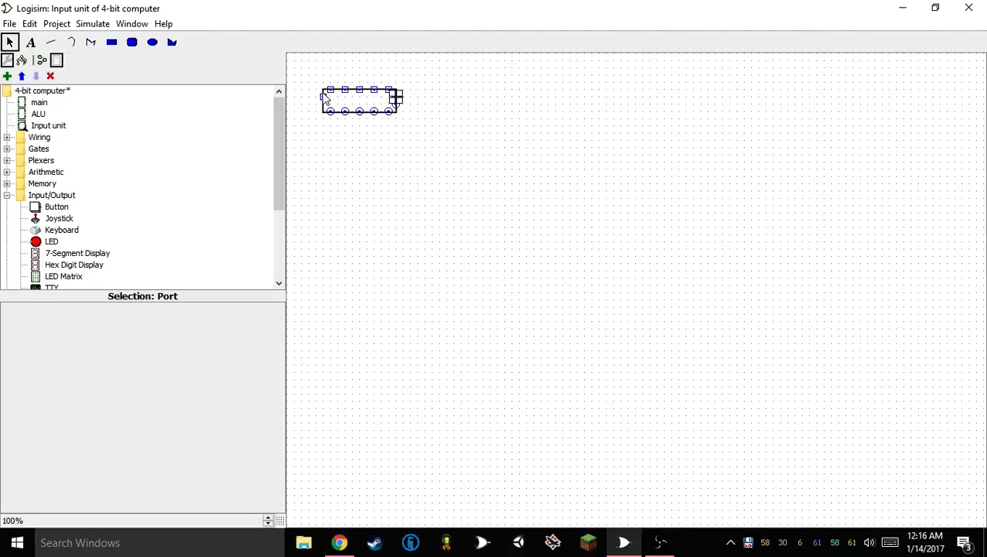
{"action": "key", "text": "ctrl+z"}
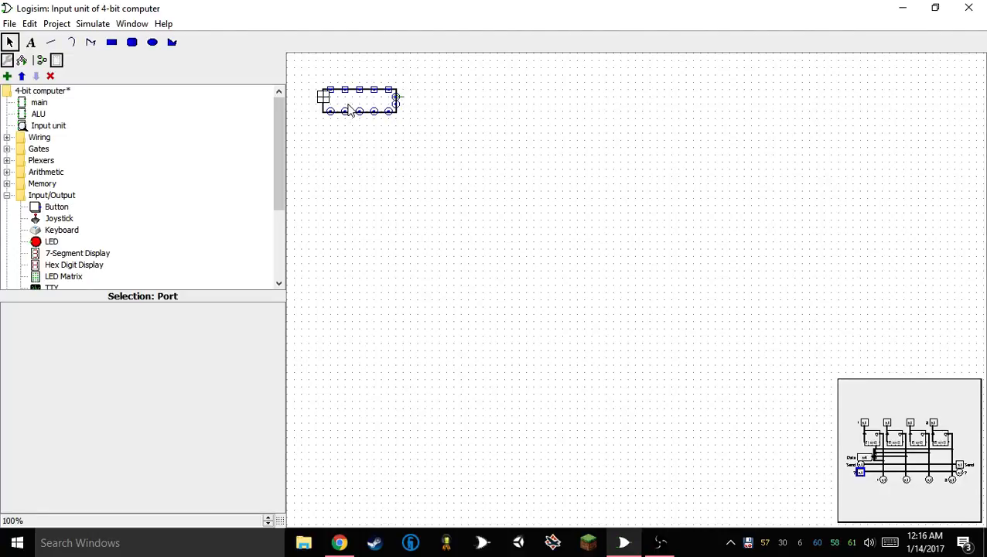
Check the ALU and main circuits, return to the Input unit's appearance and extend its rectangle downward by one grid step
{"action": "double_click", "coordinate": [39, 114]}
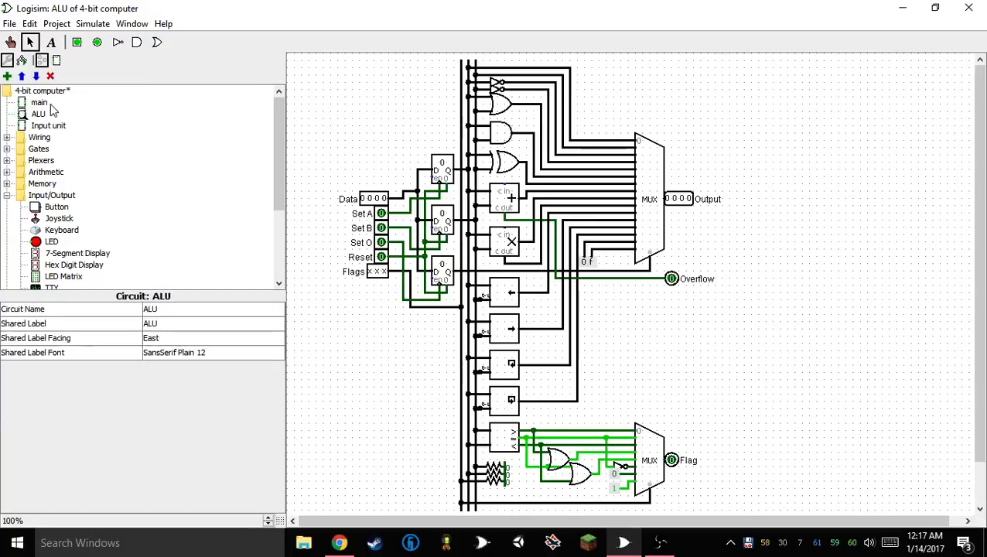
{"action": "double_click", "coordinate": [40, 105]}
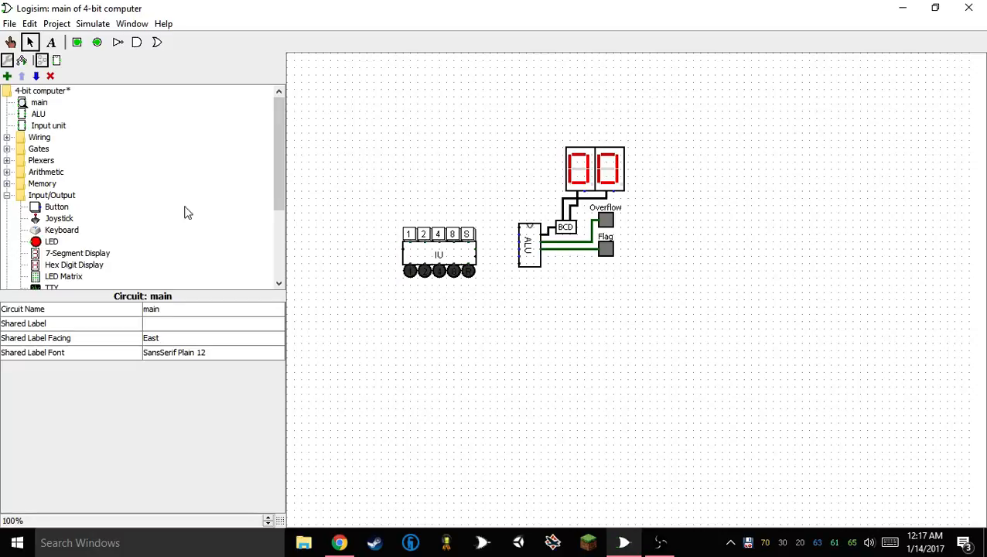
{"action": "double_click", "coordinate": [47, 126]}
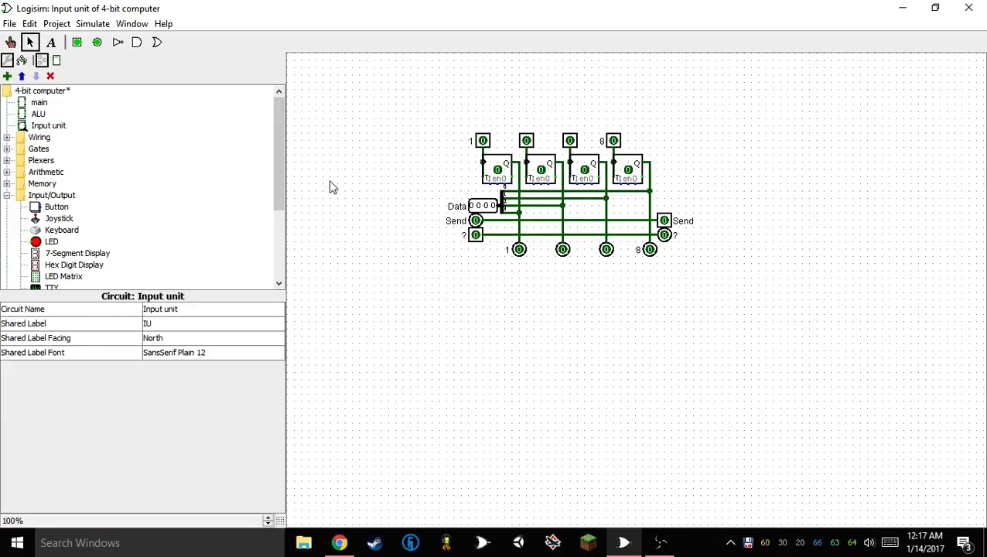
{"action": "right_click", "coordinate": [31, 127]}
{"action": "left_click", "coordinate": [64, 153]}
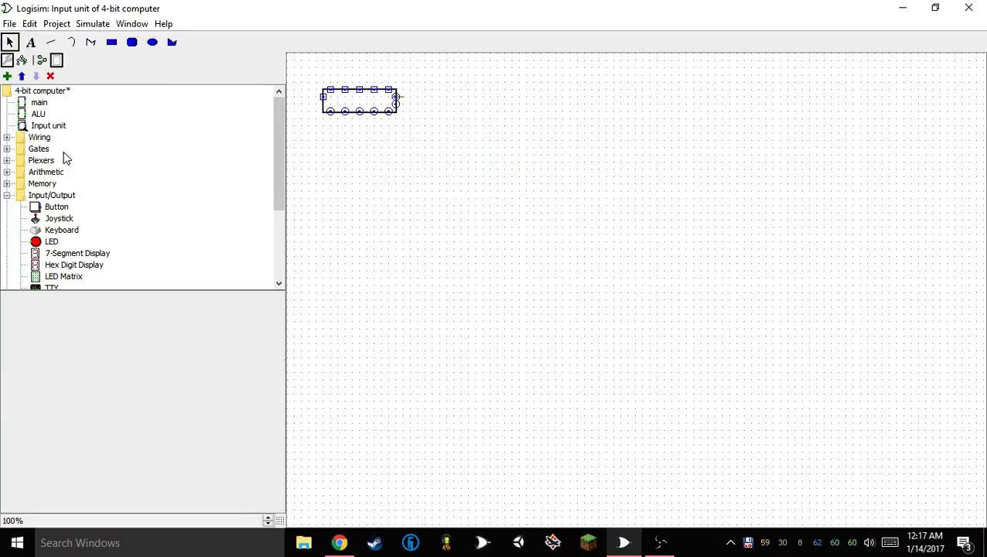
{"action": "left_click", "coordinate": [339, 114]}
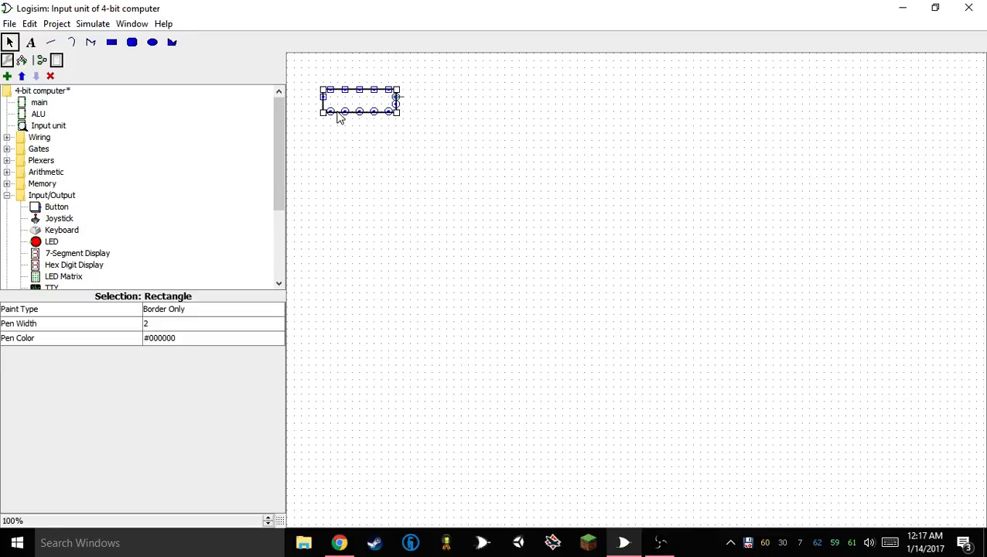
{"action": "left_click_drag", "start_coordinate": [322, 113], "coordinate": [324, 122]}
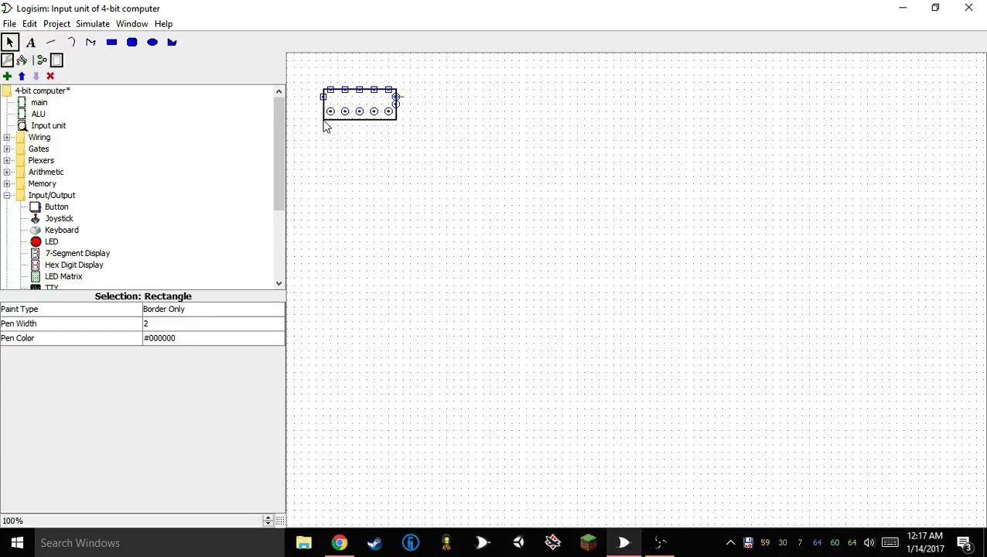
Move the five bottom ports down onto the new bottom edge and the "?" input port to the right edge below Data
{"action": "left_click_drag", "start_coordinate": [309, 138], "coordinate": [412, 114]}
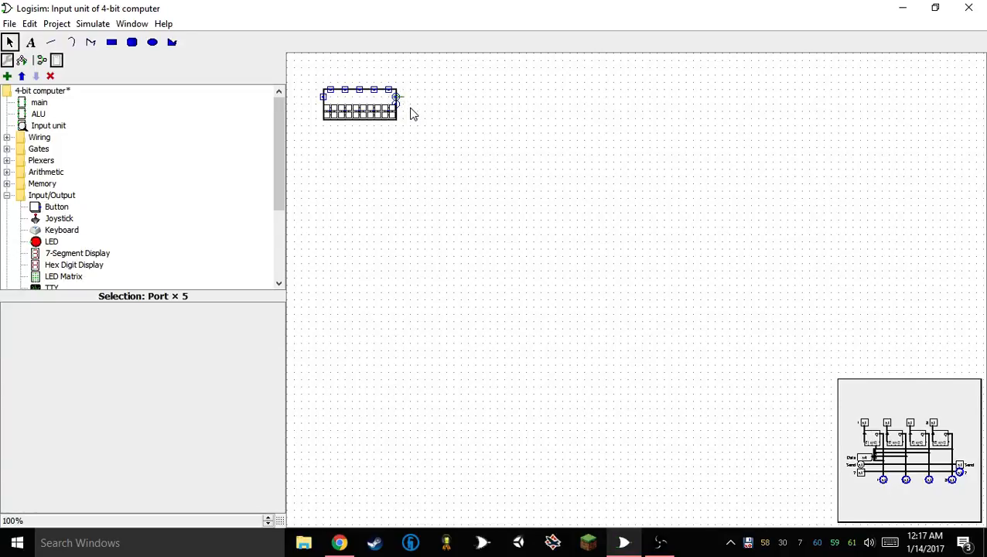
{"action": "mouse_move", "coordinate": [392, 113]}
{"action": "left_mouse_down"}
{"action": "mouse_move", "coordinate": [390, 122]}
{"action": "mouse_move", "coordinate": [397, 115]}
{"action": "left_mouse_up"}
{"action": "left_click", "coordinate": [365, 129]}
{"action": "left_click", "coordinate": [390, 117]}
{"action": "left_click", "coordinate": [398, 146]}
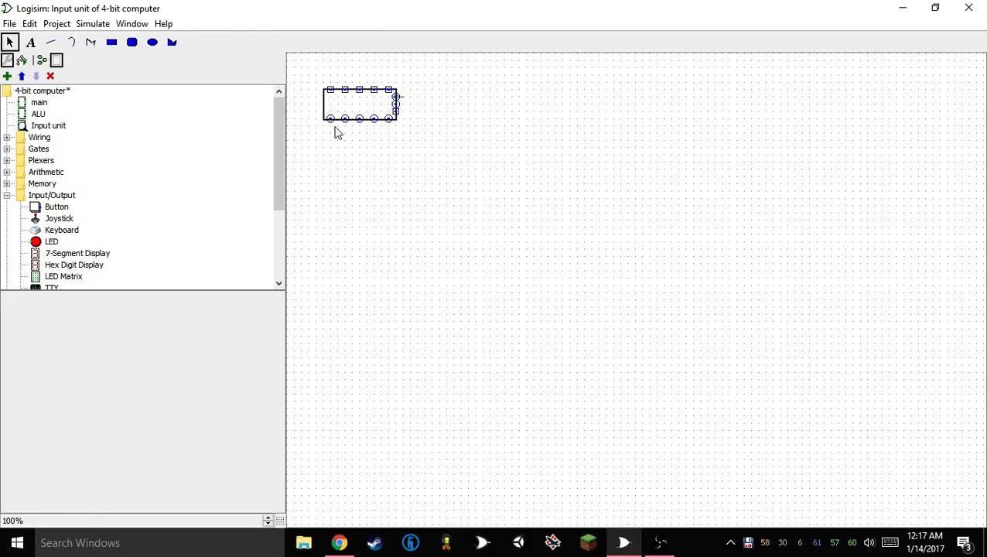
In the main circuit, move the five labelled LEDs down onto the resized Input unit's bottom ports
{"action": "double_click", "coordinate": [39, 103]}
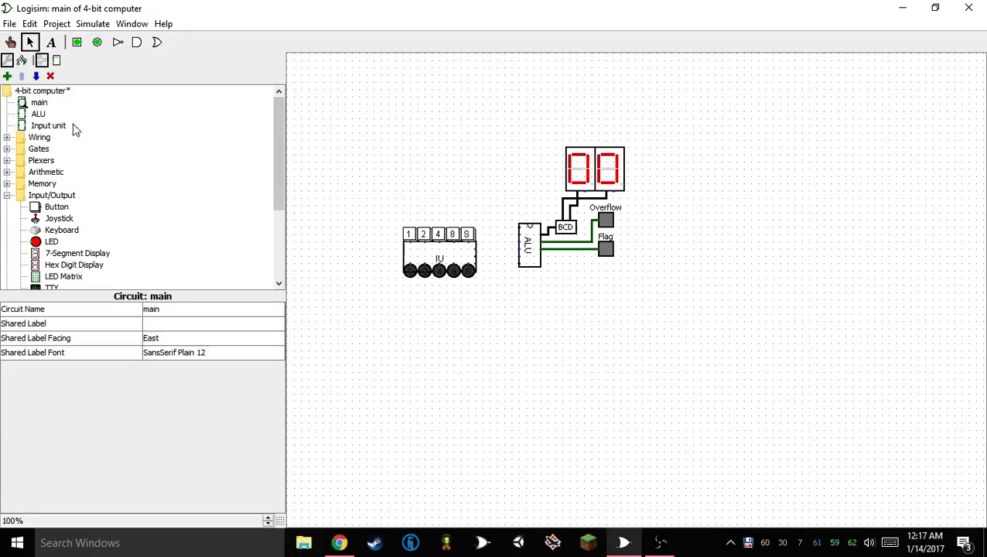
{"action": "left_click", "coordinate": [454, 256]}
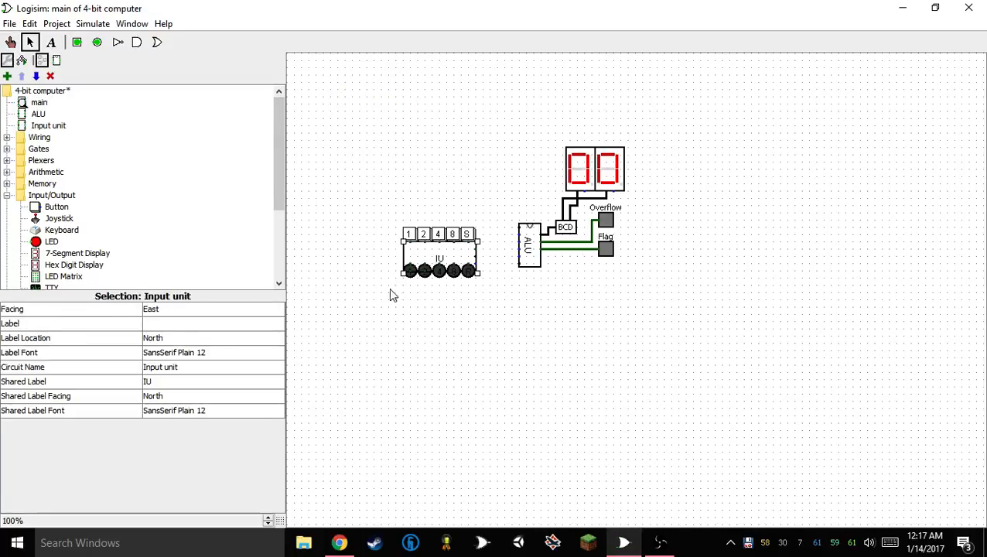
{"action": "left_click_drag", "start_coordinate": [390, 294], "coordinate": [507, 262]}
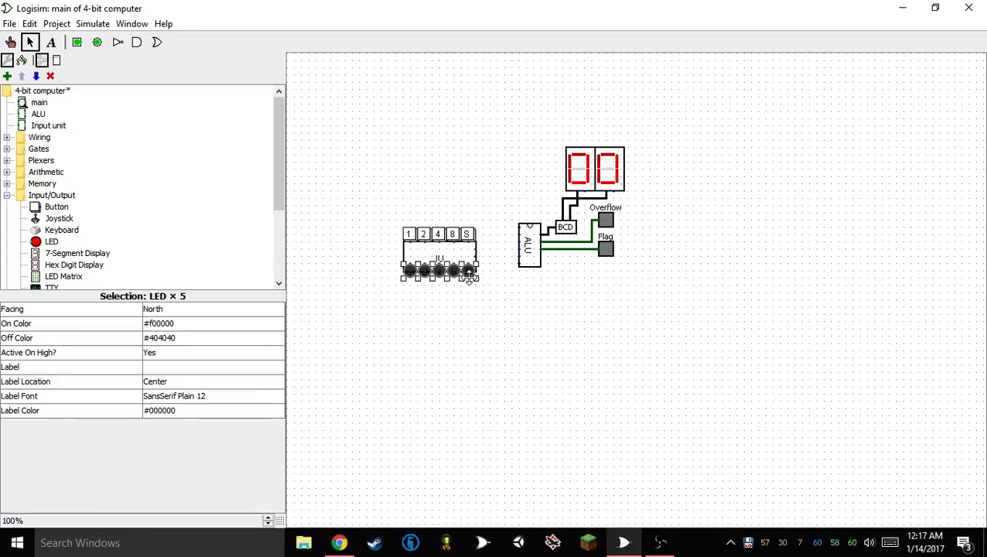
{"action": "left_click_drag", "start_coordinate": [473, 280], "coordinate": [465, 288]}
{"action": "left_click", "coordinate": [473, 325]}
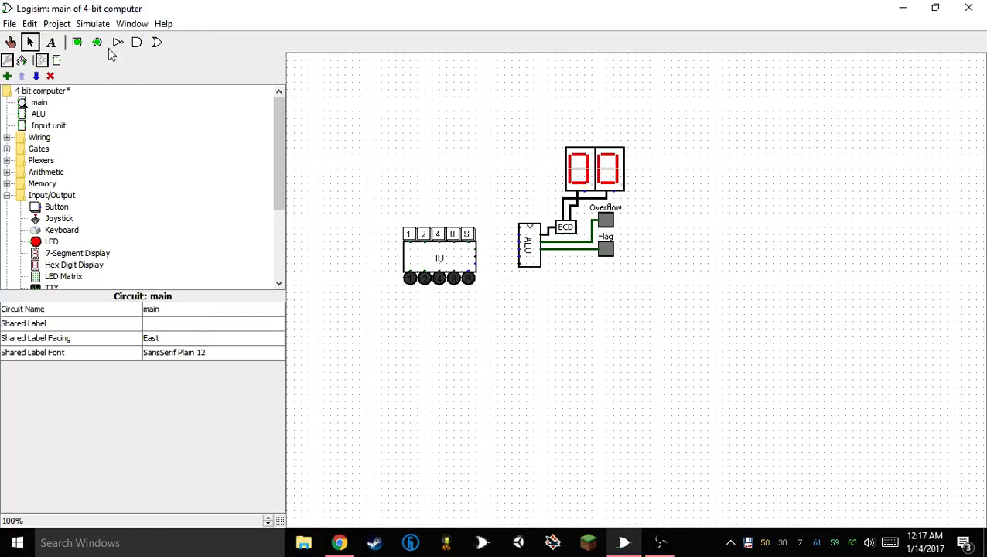
Duplicate the Input unit with its buttons and LEDs twice and stack the three sets in a column left of the ALU
{"action": "scroll", "coordinate": [60, 213], "scroll_direction": "down", "scroll_amount": 2}
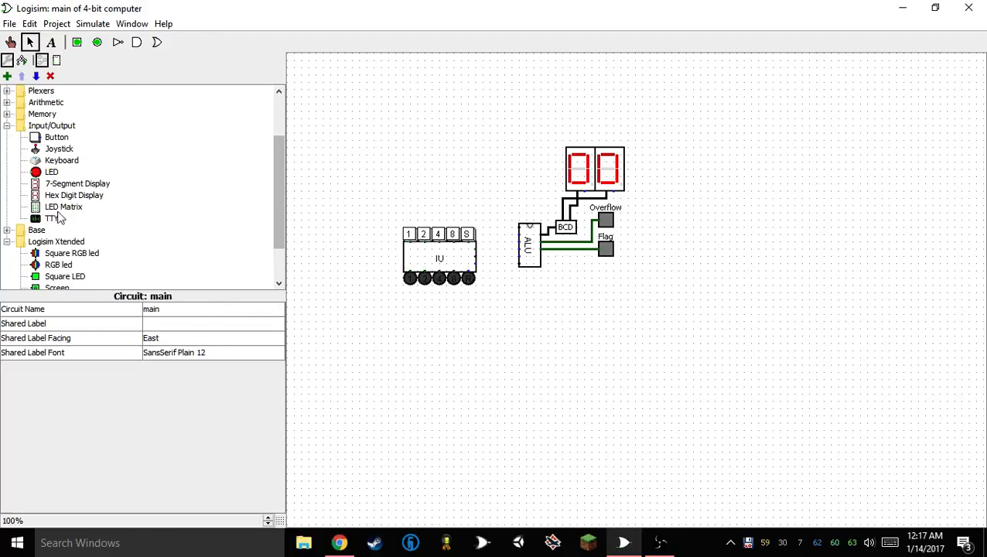
{"action": "scroll", "coordinate": [59, 218], "scroll_direction": "up", "scroll_amount": 2}
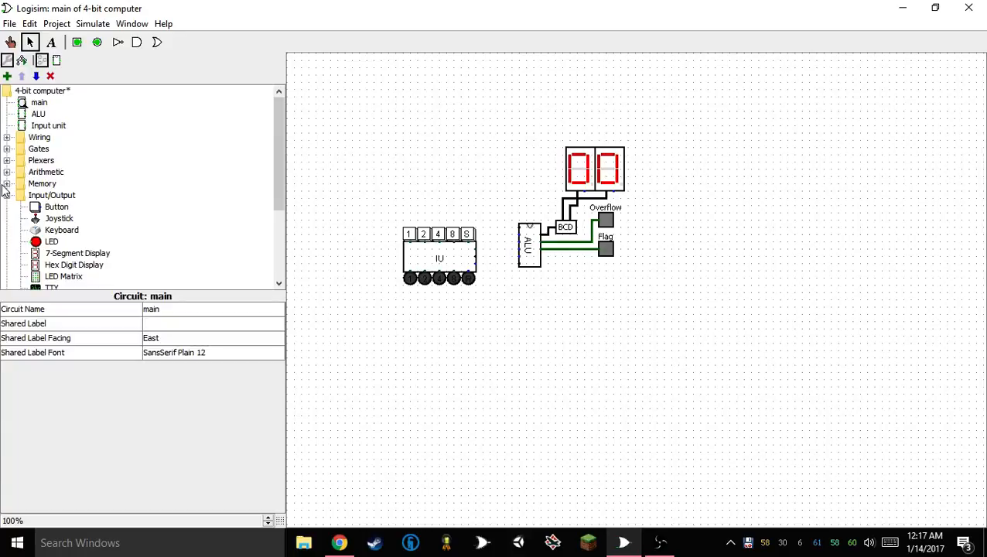
{"action": "left_click_drag", "start_coordinate": [366, 193], "coordinate": [501, 337]}
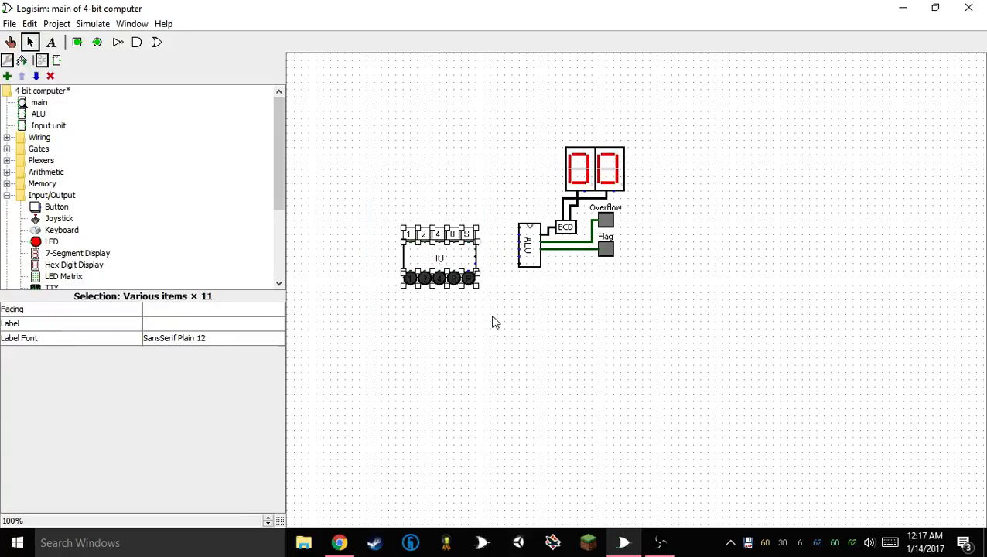
{"action": "mouse_move", "coordinate": [438, 255]}
{"action": "left_mouse_down"}
{"action": "mouse_move", "coordinate": [432, 236]}
{"action": "mouse_move", "coordinate": [410, 226]}
{"action": "mouse_move", "coordinate": [429, 308]}
{"action": "mouse_move", "coordinate": [432, 297]}
{"action": "mouse_move", "coordinate": [431, 366]}
{"action": "left_mouse_up"}
{"action": "key", "text": "ctrl+d"}
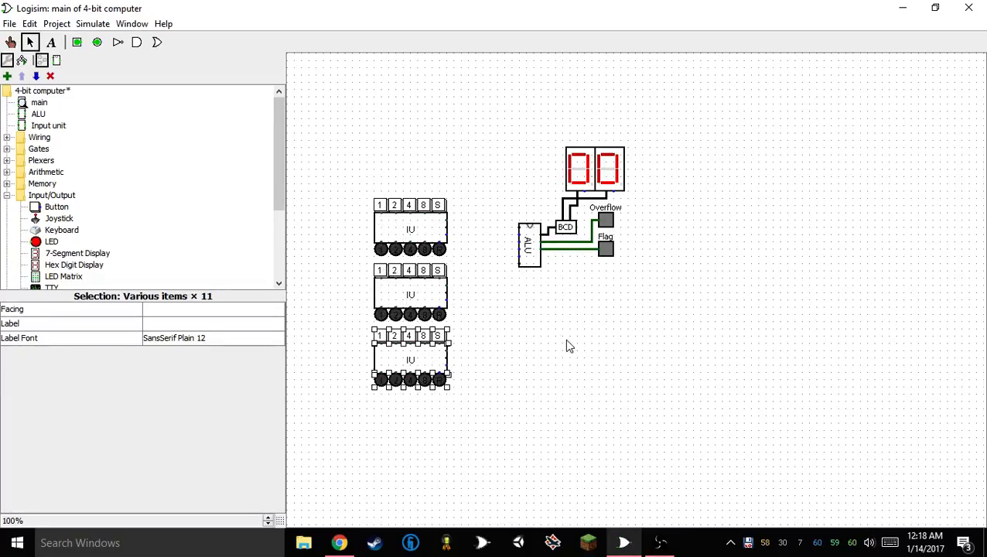
{"action": "left_click", "coordinate": [566, 340]}
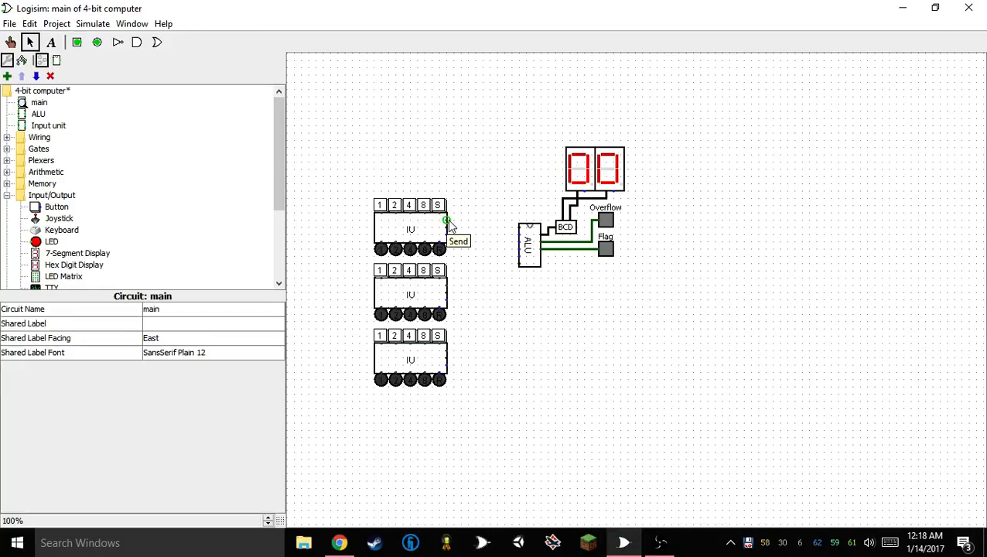
Wire the three Input units' Send ports, from top to bottom, to the second, third and fourth ports on the ALU's left edge
{"action": "mouse_move", "coordinate": [448, 223]}
{"action": "left_mouse_down"}
{"action": "mouse_move", "coordinate": [475, 223]}
{"action": "mouse_move", "coordinate": [454, 222]}
{"action": "left_mouse_up"}
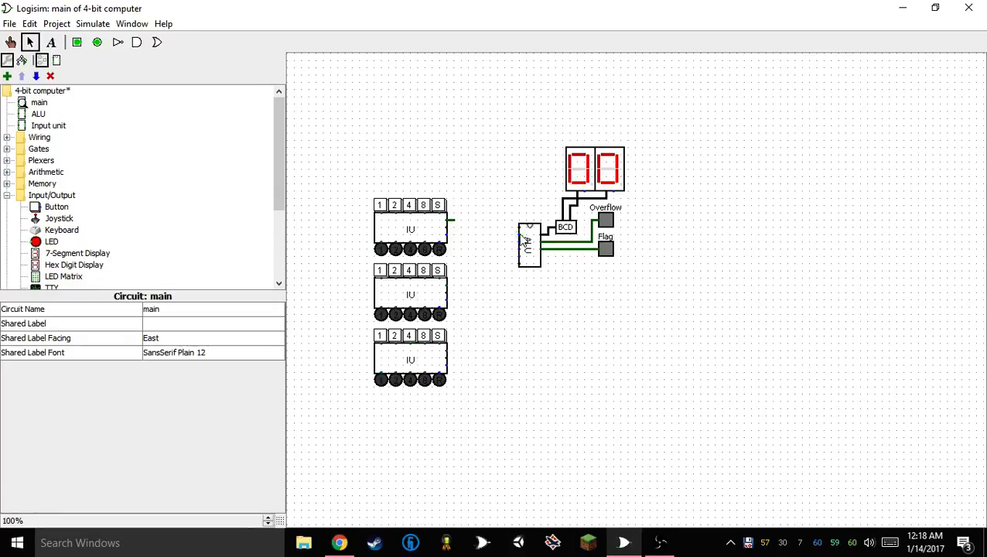
{"action": "left_click_drag", "start_coordinate": [520, 236], "coordinate": [455, 224]}
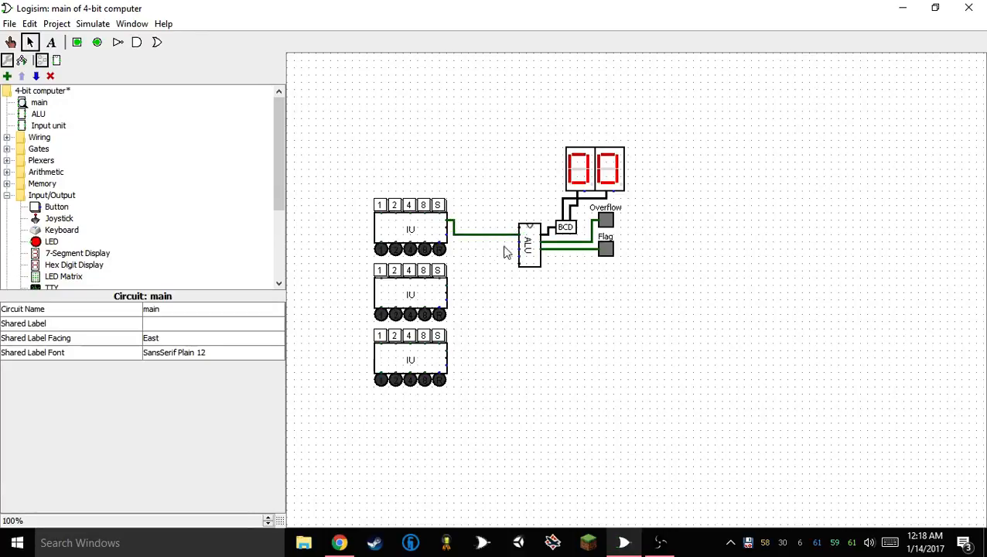
{"action": "mouse_move", "coordinate": [521, 242]}
{"action": "left_mouse_down"}
{"action": "mouse_move", "coordinate": [457, 249]}
{"action": "mouse_move", "coordinate": [448, 288]}
{"action": "left_mouse_up"}
{"action": "left_click_drag", "start_coordinate": [447, 350], "coordinate": [518, 257]}
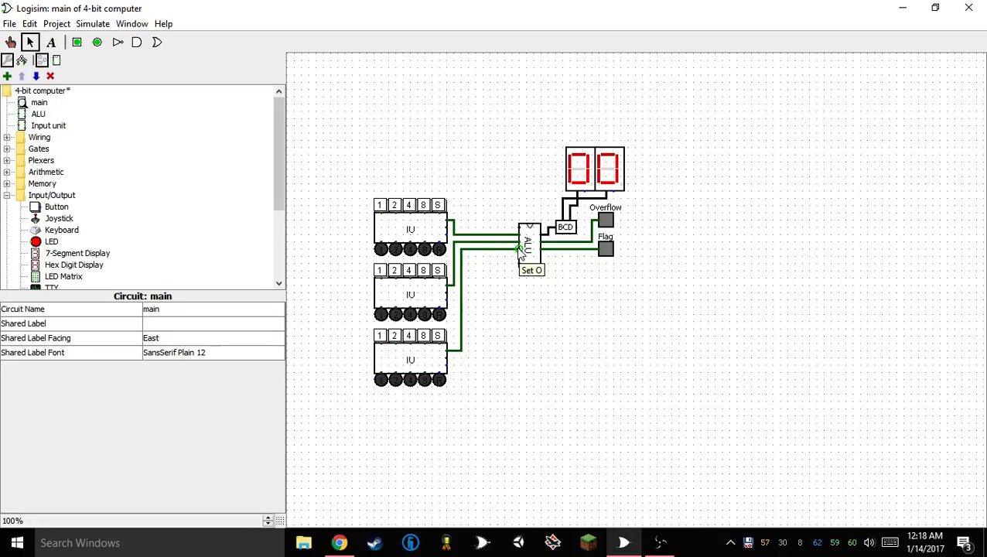
{"action": "left_click", "coordinate": [162, 43]}
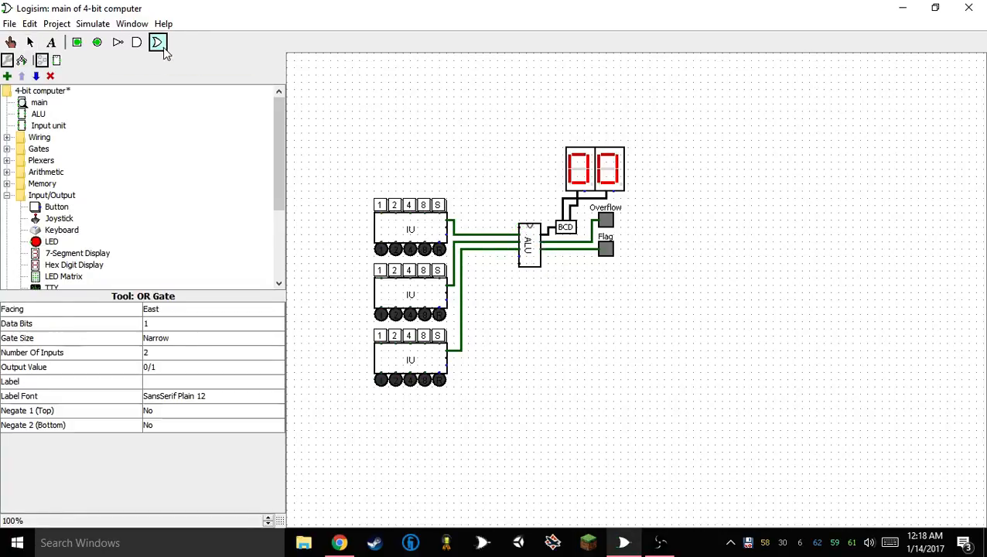
{"action": "left_click", "coordinate": [493, 288]}
{"action": "key", "text": "Delete"}
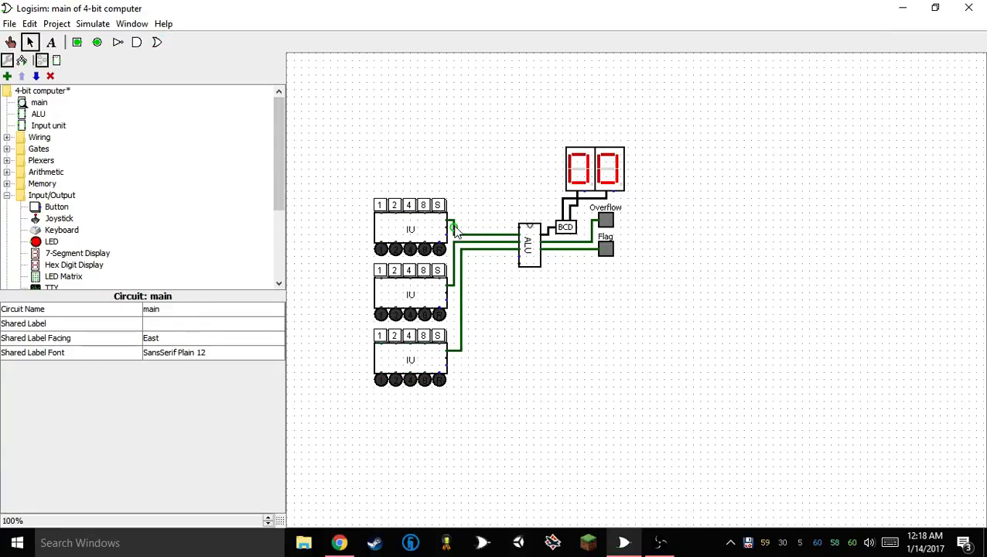
{"action": "scroll", "coordinate": [116, 201], "scroll_direction": "down", "scroll_amount": 3}
{"action": "scroll", "coordinate": [85, 224], "scroll_direction": "up", "scroll_amount": 3}
{"action": "scroll", "coordinate": [32, 163], "scroll_direction": "down", "scroll_amount": 3}
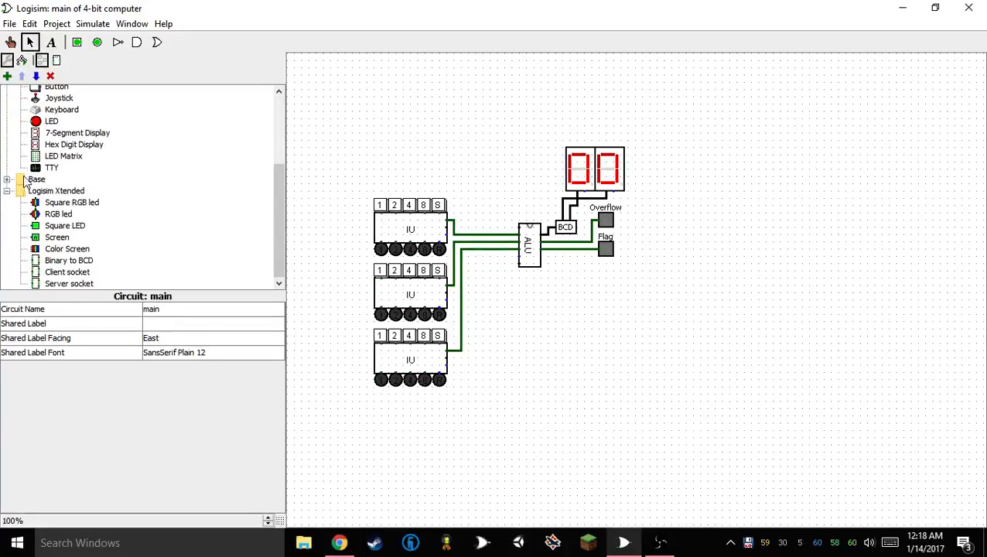
{"action": "scroll", "coordinate": [23, 179], "scroll_direction": "up", "scroll_amount": 3}
{"action": "left_click", "coordinate": [7, 125]}
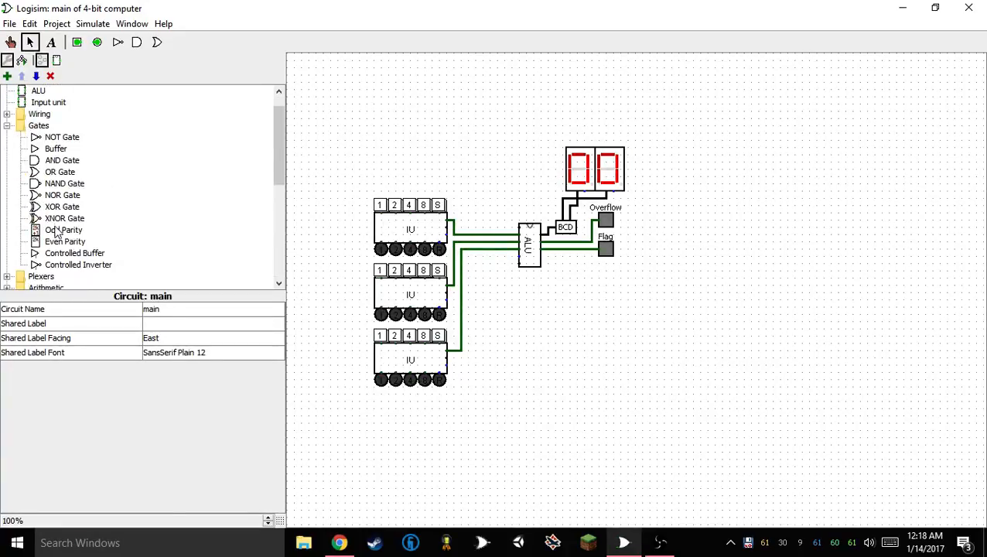
{"action": "left_click", "coordinate": [71, 253]}
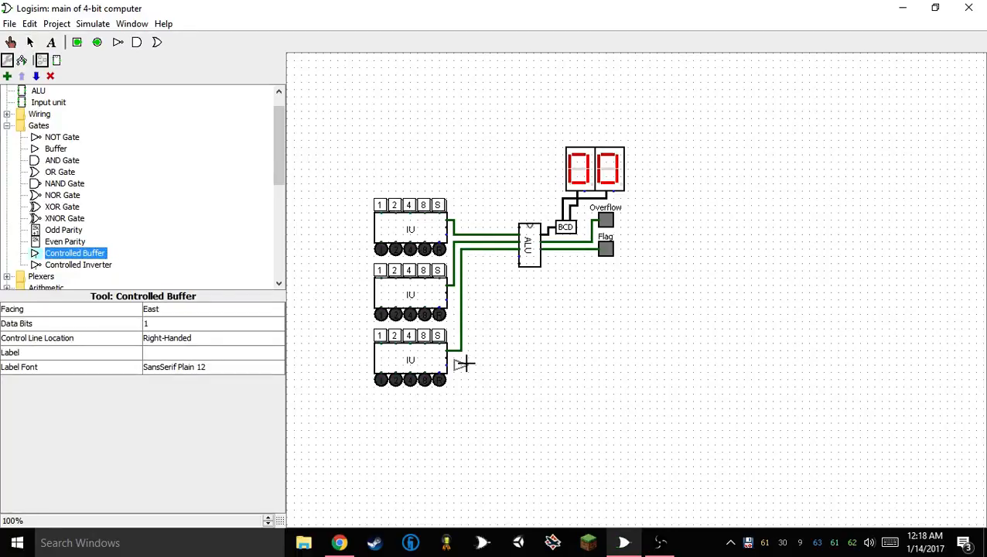
{"action": "left_click", "coordinate": [492, 366]}
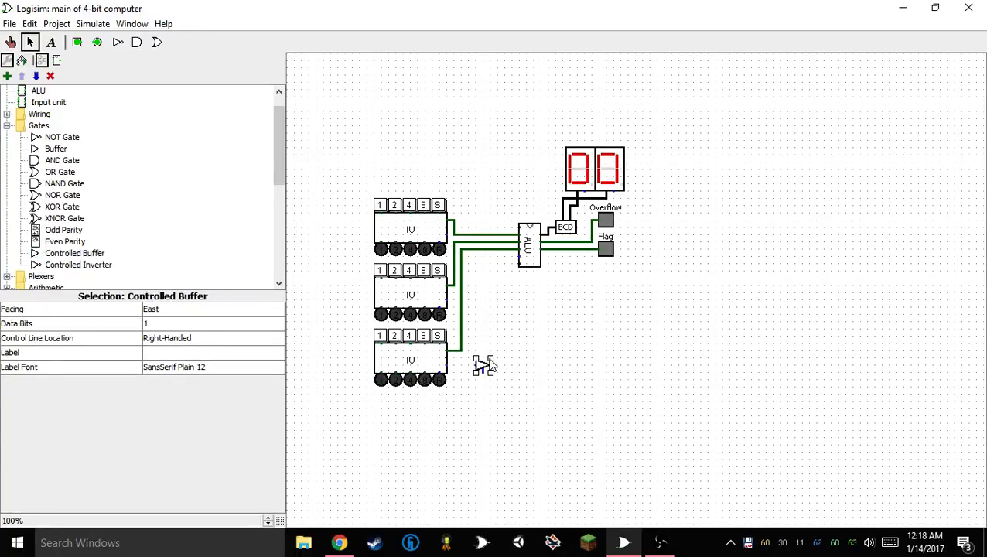
{"action": "key", "text": "Delete"}
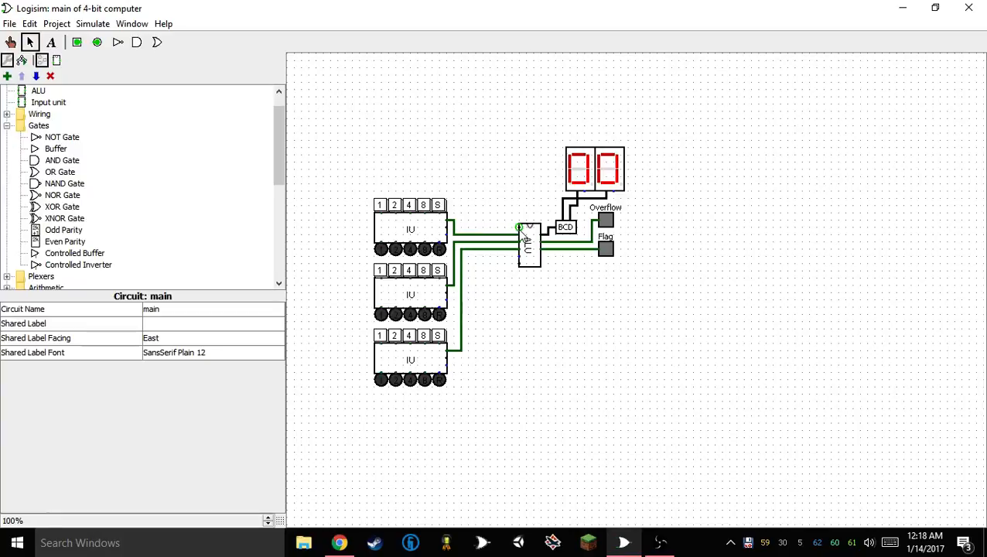
Wire the Input units' Data ports to the ALU's top-left port, inserting a north-facing 4-bit buffer between the lower two units' branches
{"action": "left_click_drag", "start_coordinate": [519, 227], "coordinate": [448, 293]}
{"action": "left_click_drag", "start_coordinate": [474, 332], "coordinate": [448, 357]}
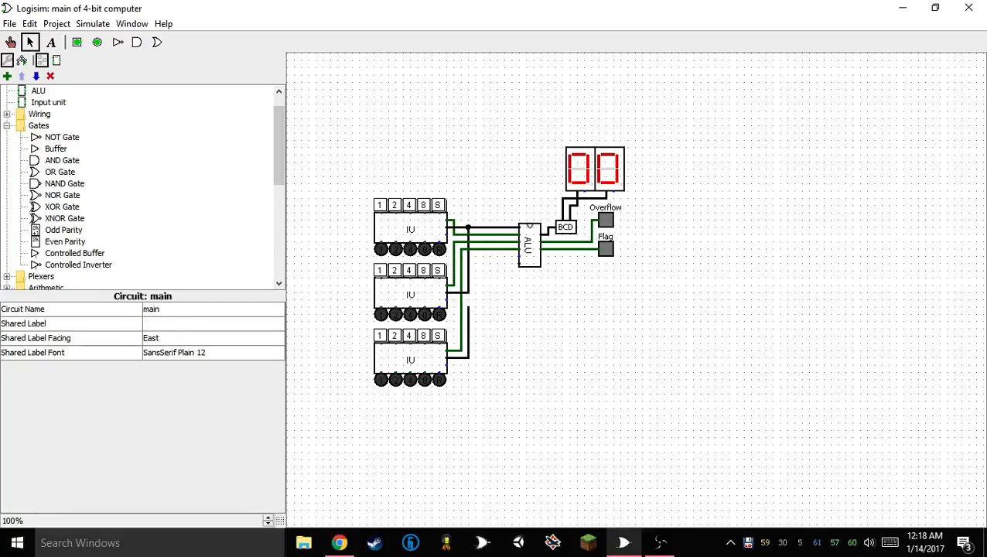
{"action": "left_click", "coordinate": [65, 149]}
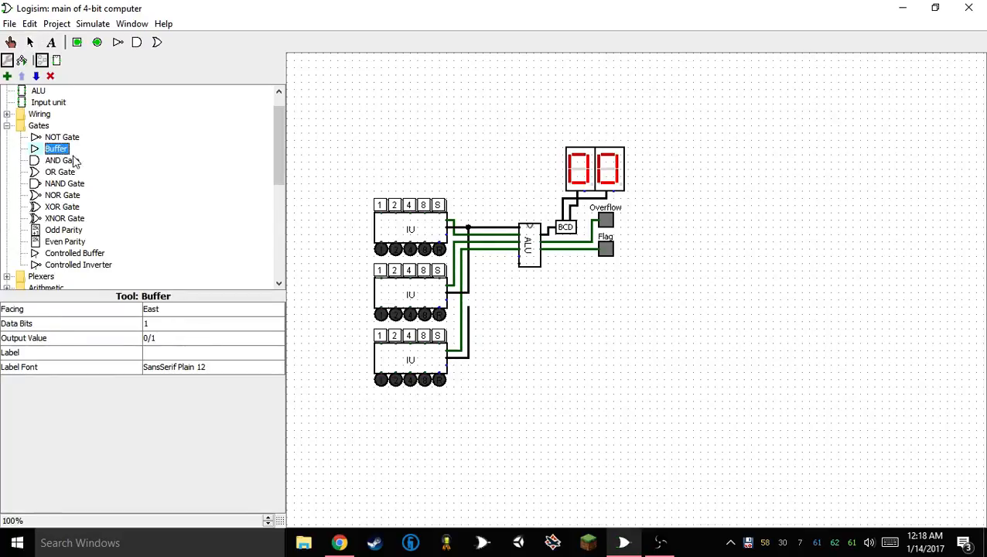
{"action": "left_click", "coordinate": [520, 343]}
{"action": "key", "text": "Up"}
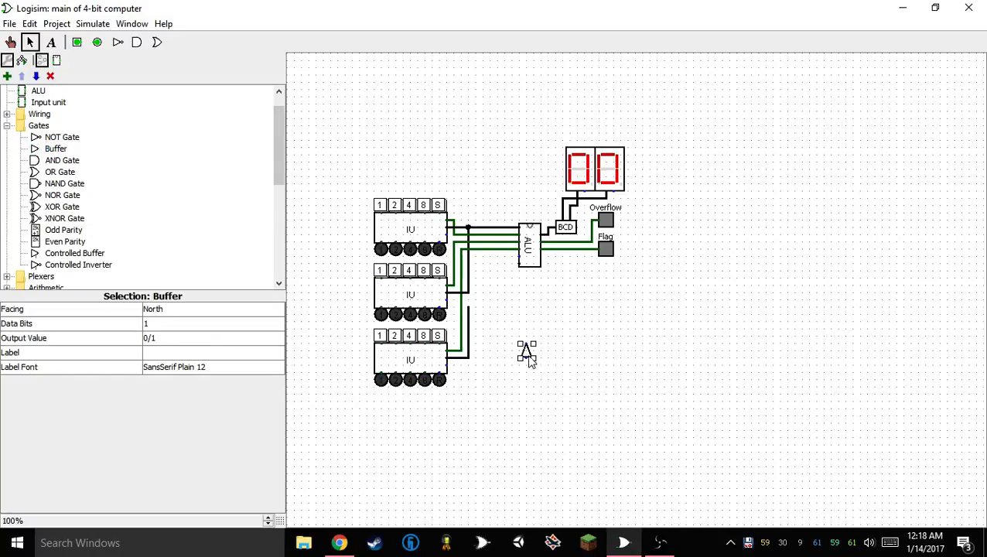
{"action": "left_click_drag", "start_coordinate": [530, 361], "coordinate": [473, 308]}
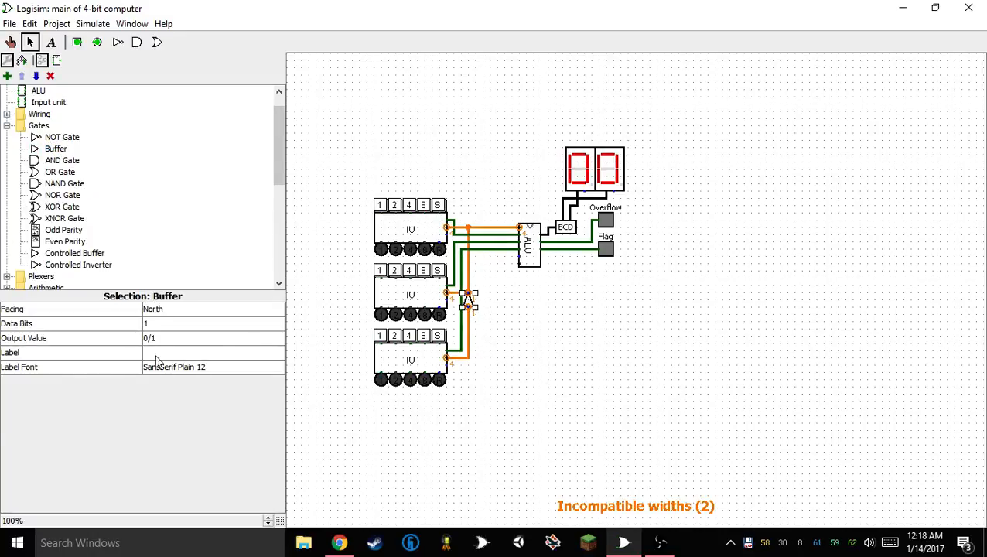
{"action": "left_click", "coordinate": [165, 324]}
{"action": "left_click", "coordinate": [155, 370]}
{"action": "left_click", "coordinate": [587, 319]}
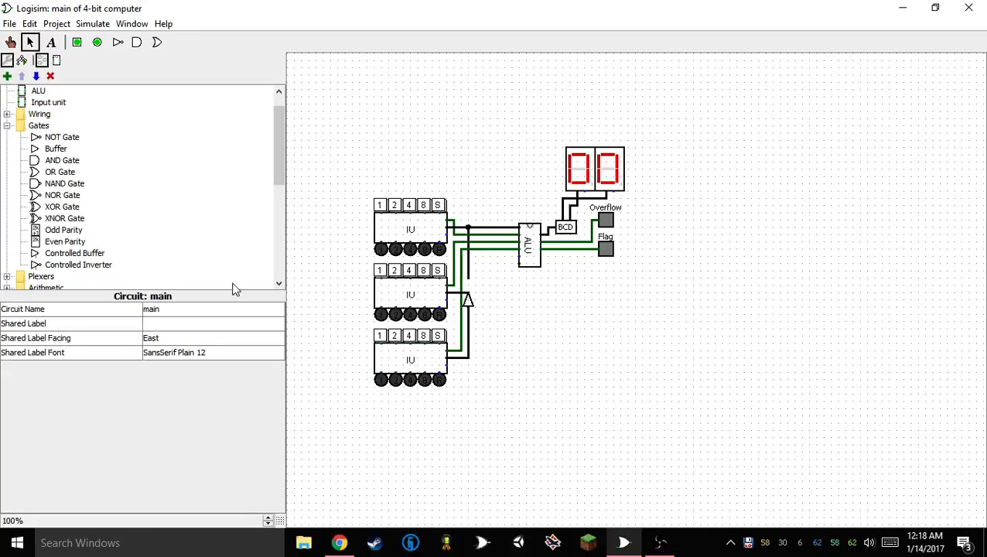
Insert a second north-facing buffer with 4 data bits into the shared data line, directly above the first one
{"action": "left_click", "coordinate": [51, 149]}
{"action": "key", "text": "Up"}
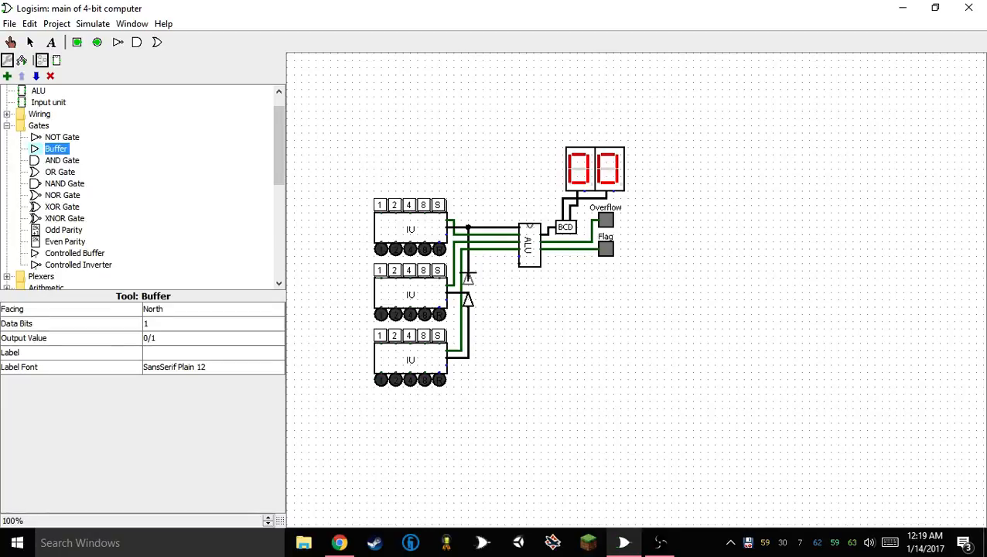
{"action": "left_click", "coordinate": [468, 278]}
{"action": "left_click", "coordinate": [511, 294]}
{"action": "left_click", "coordinate": [466, 285]}
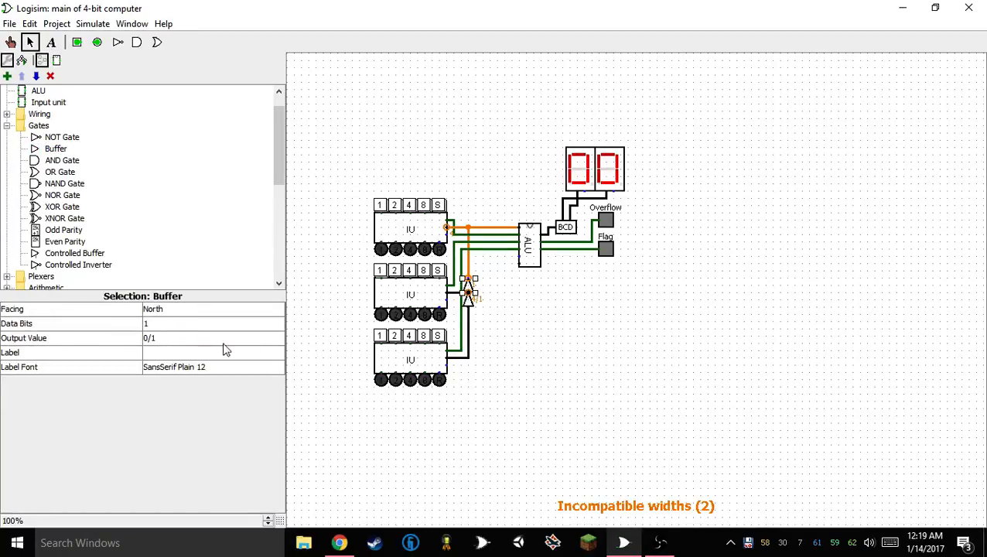
{"action": "left_click", "coordinate": [179, 323]}
{"action": "left_click", "coordinate": [182, 372]}
{"action": "left_click", "coordinate": [684, 315]}
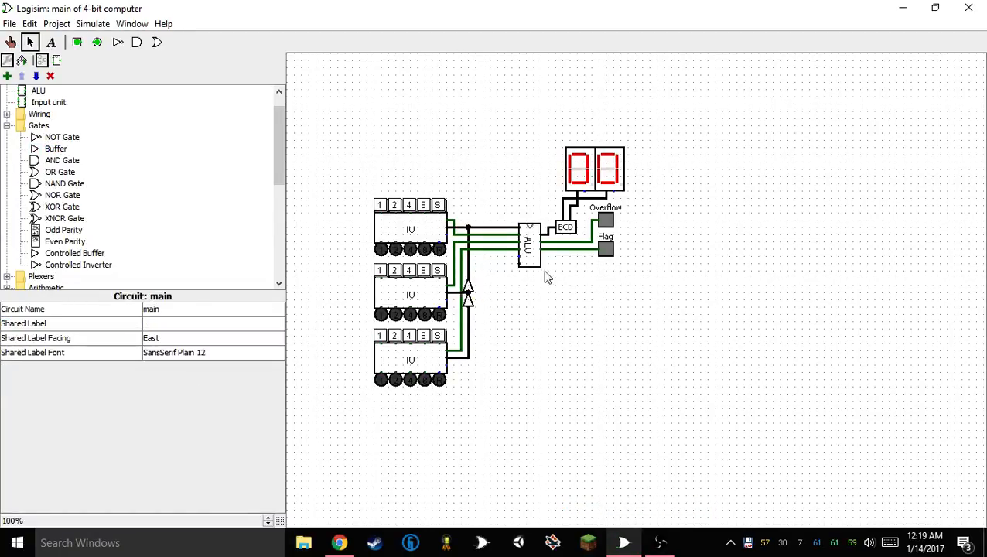
Move the vertical data line and its two buffers about three grid steps closer to the ALU
{"action": "left_click", "coordinate": [468, 230]}
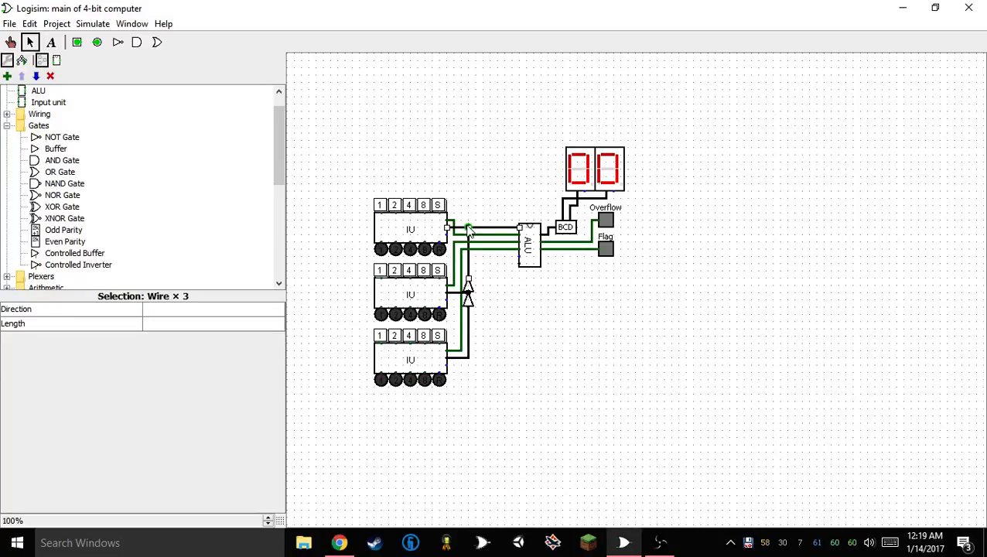
{"action": "left_click", "coordinate": [546, 291]}
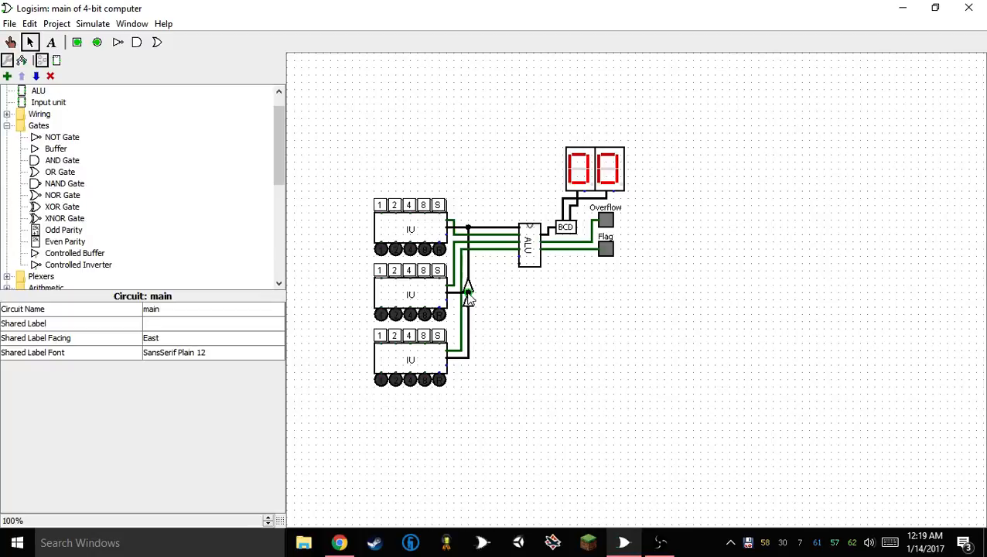
{"action": "left_click_drag", "start_coordinate": [459, 207], "coordinate": [523, 388]}
{"action": "left_click_drag", "start_coordinate": [468, 295], "coordinate": [491, 301]}
{"action": "left_click", "coordinate": [591, 261]}
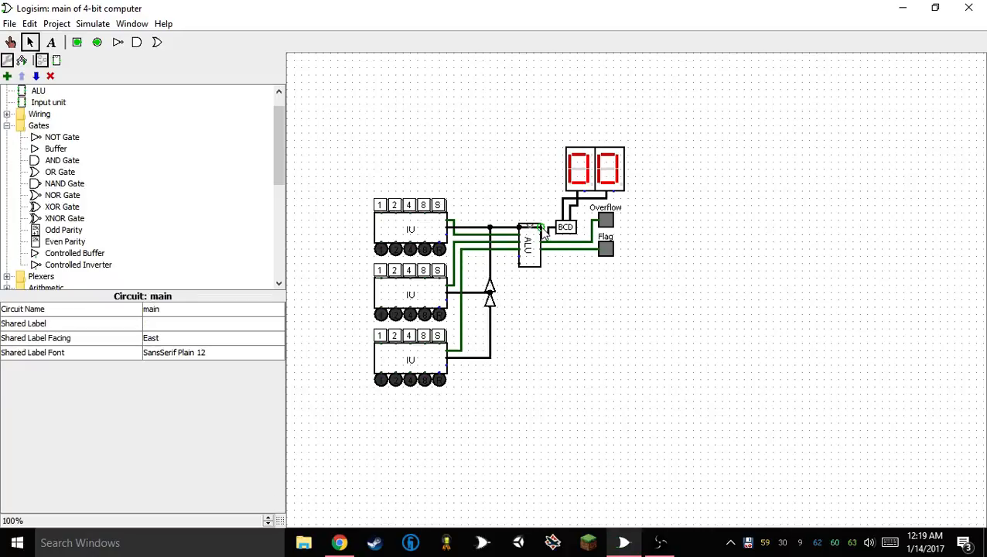
Break the top Input unit's Data wire and insert an east-facing buffer with 4 data bits before the shared line
{"action": "left_click_drag", "start_coordinate": [520, 229], "coordinate": [467, 233]}
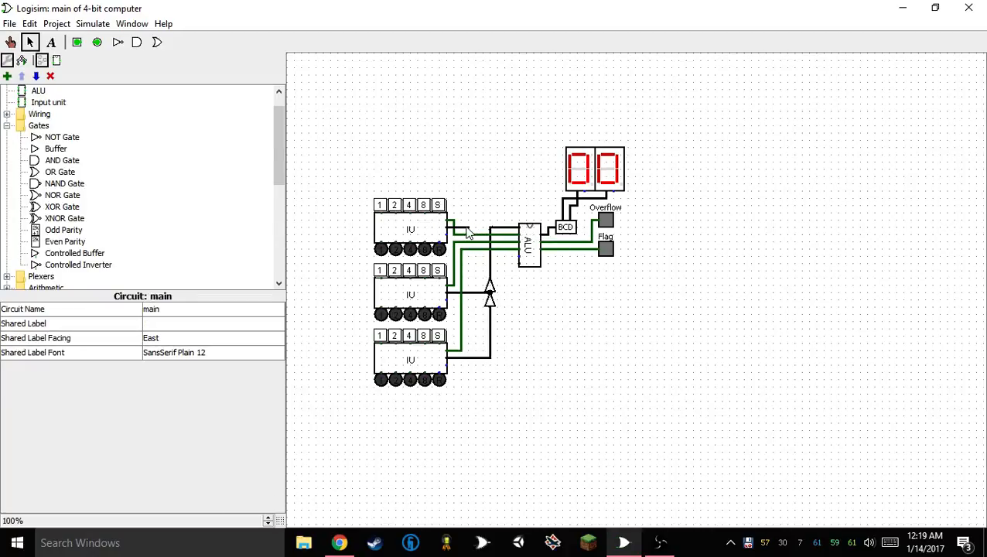
{"action": "left_click", "coordinate": [55, 149]}
{"action": "left_click", "coordinate": [455, 191]}
{"action": "key", "text": "Right"}
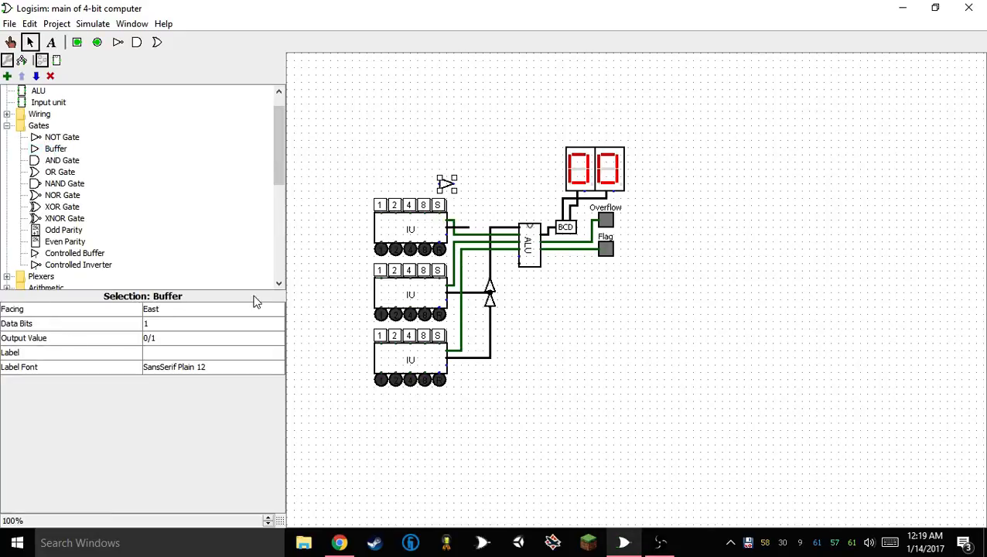
{"action": "left_click_drag", "start_coordinate": [448, 186], "coordinate": [482, 228]}
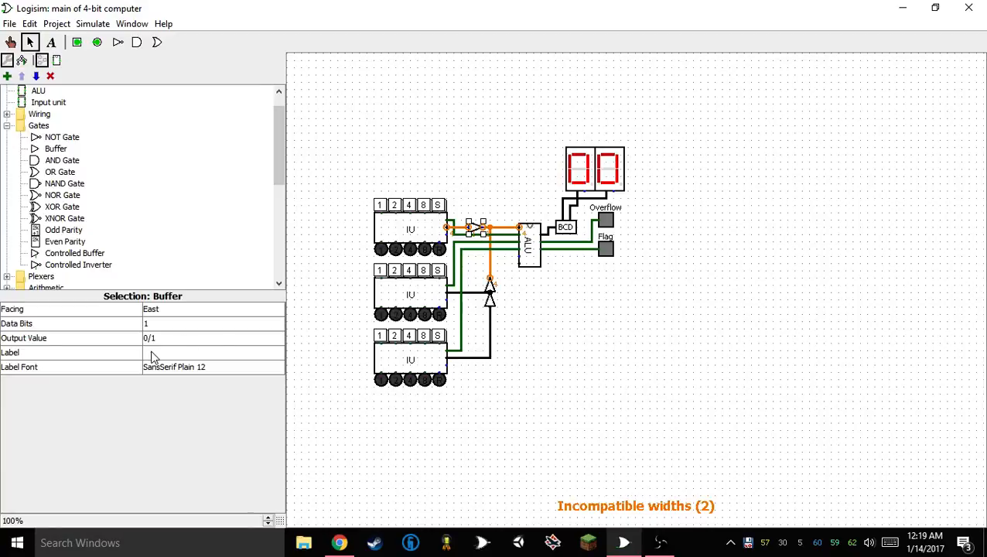
{"action": "left_click", "coordinate": [161, 326]}
{"action": "left_click", "coordinate": [154, 370]}
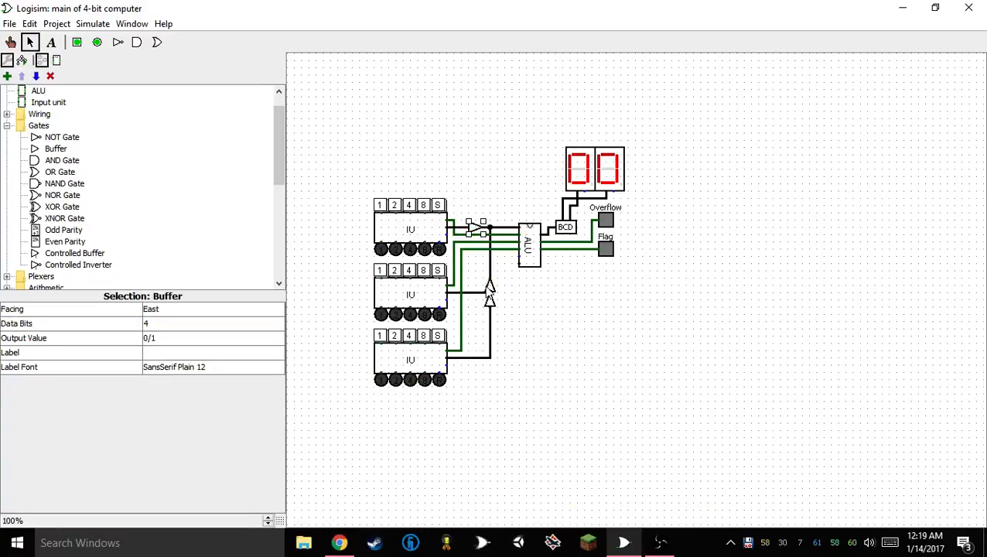
Replace the upper vertical buffer with an east-facing one on the middle Input unit's Data wire, moving the lower buffer down one grid step
{"action": "left_click", "coordinate": [489, 292]}
{"action": "key", "text": "Delete"}
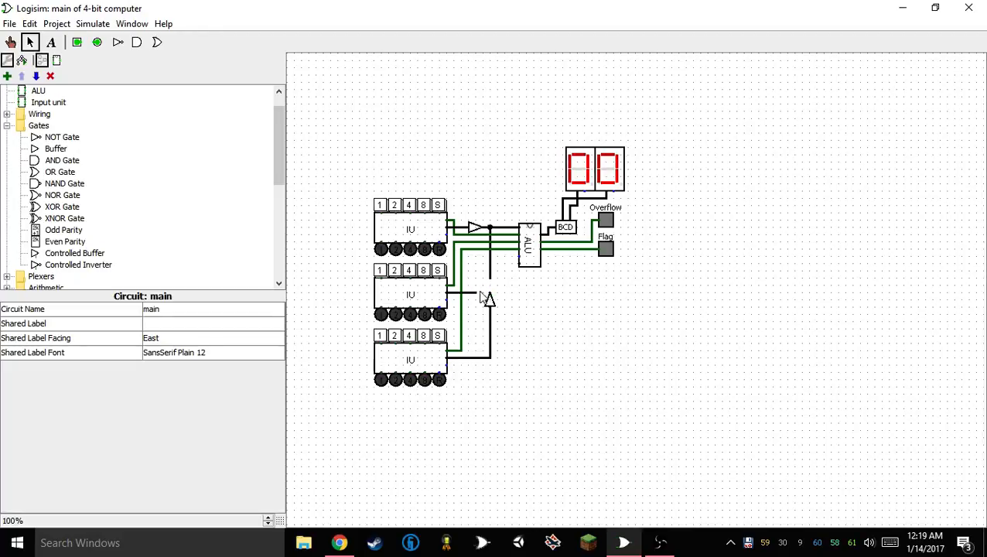
{"action": "mouse_move", "coordinate": [489, 300]}
{"action": "left_mouse_down"}
{"action": "mouse_move", "coordinate": [490, 308]}
{"action": "mouse_move", "coordinate": [490, 280]}
{"action": "mouse_move", "coordinate": [490, 301]}
{"action": "mouse_move", "coordinate": [469, 292]}
{"action": "mouse_move", "coordinate": [483, 292]}
{"action": "left_mouse_up"}
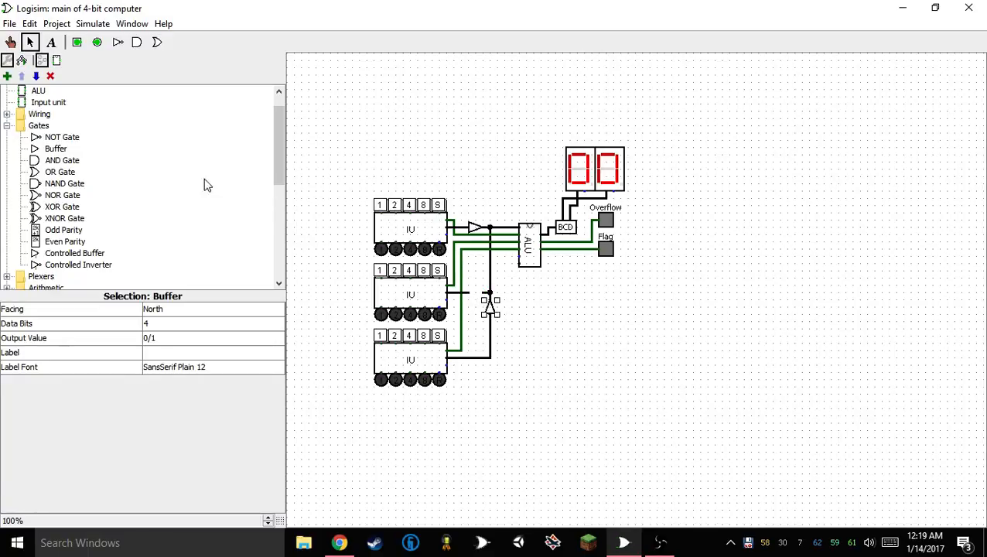
{"action": "key", "text": "Right"}
{"action": "left_click_drag", "start_coordinate": [484, 309], "coordinate": [472, 294]}
{"action": "left_click", "coordinate": [512, 338]}
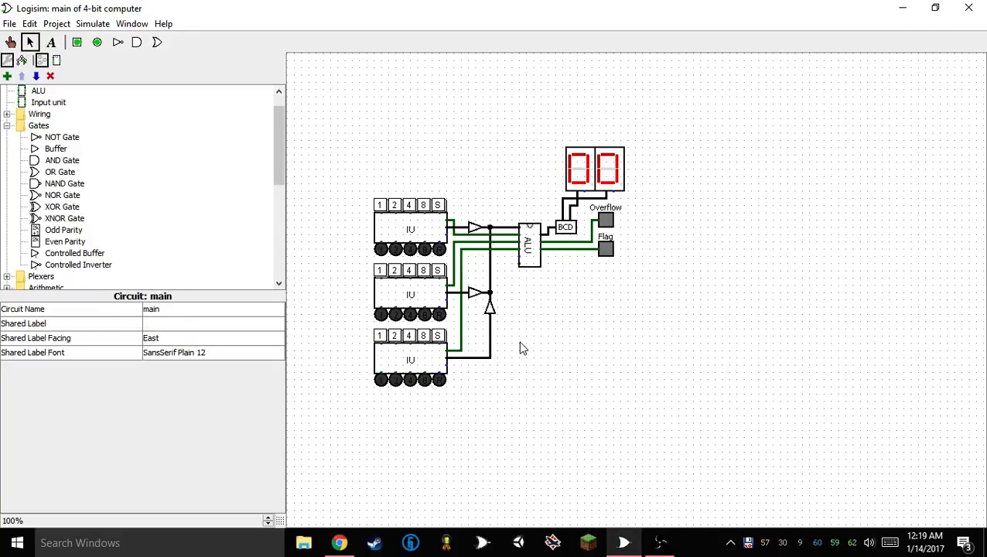
Test the top Input unit by poking its button 1
{"action": "left_click", "coordinate": [10, 42]}
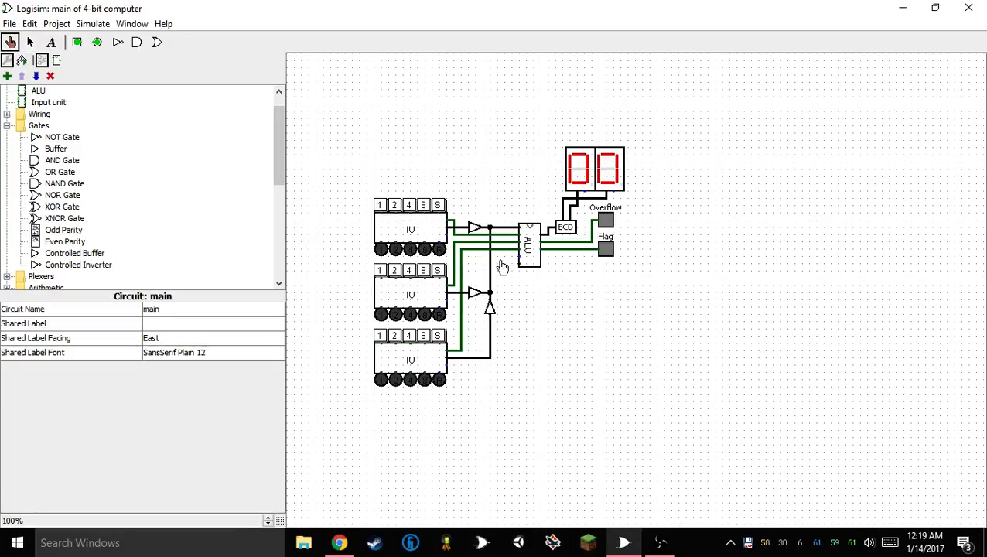
{"action": "left_click", "coordinate": [380, 207]}
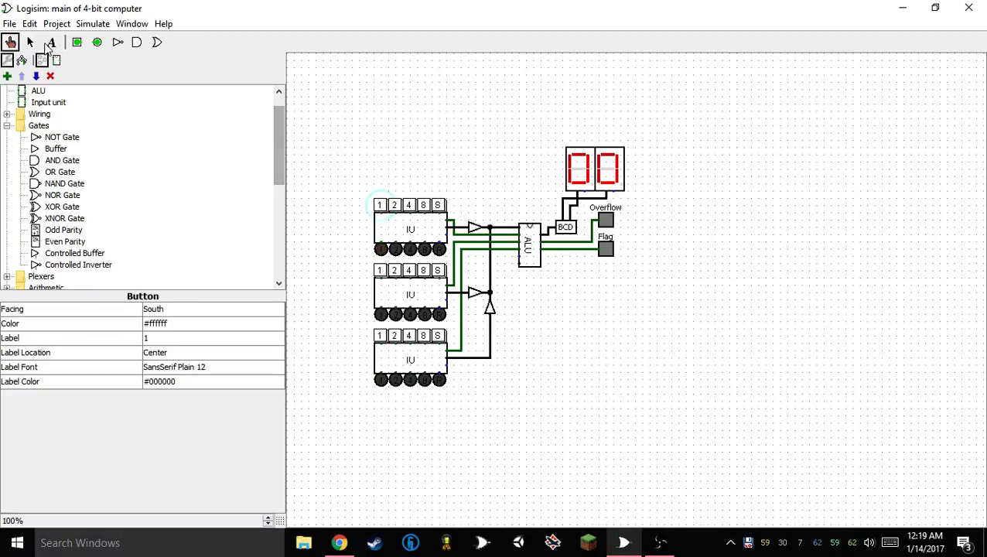
Delete the vertical data line, its north-facing buffer, the middle Input unit's buffer and the leftover wire stubs
{"action": "left_click", "coordinate": [30, 42]}
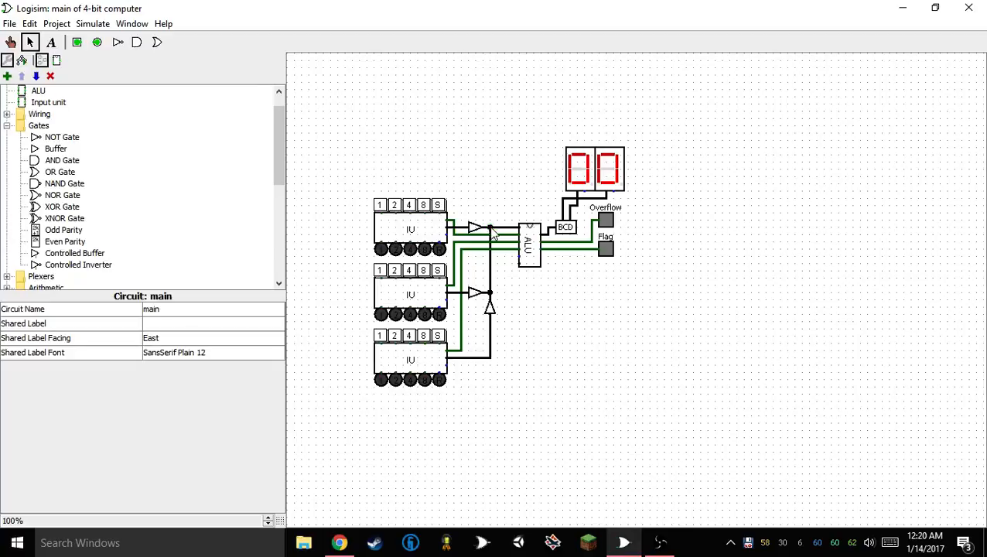
{"action": "left_click_drag", "start_coordinate": [492, 231], "coordinate": [495, 295]}
{"action": "left_click", "coordinate": [493, 309]}
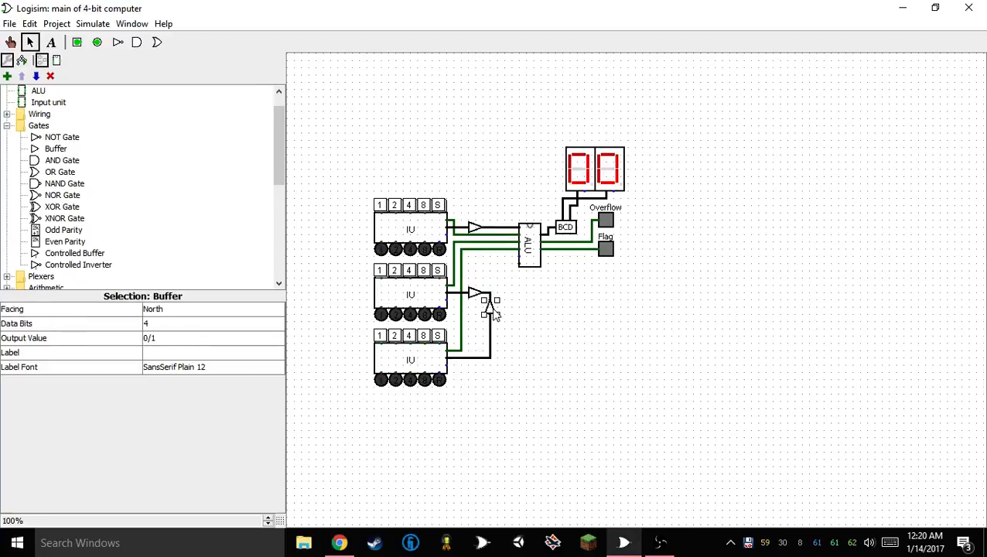
{"action": "key", "text": "Delete"}
{"action": "left_click", "coordinate": [478, 296]}
{"action": "key", "text": "Delete"}
{"action": "left_click", "coordinate": [489, 296]}
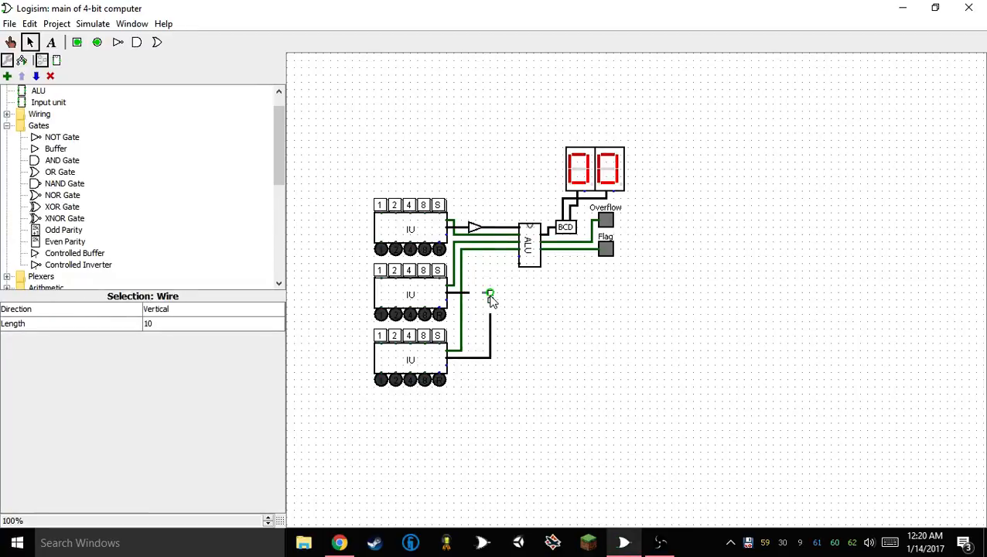
{"action": "key", "text": "Delete"}
Join the middle and bottom Input units' Data wires through a north-facing OR gate with 4 data bits
{"action": "left_click", "coordinate": [157, 42]}
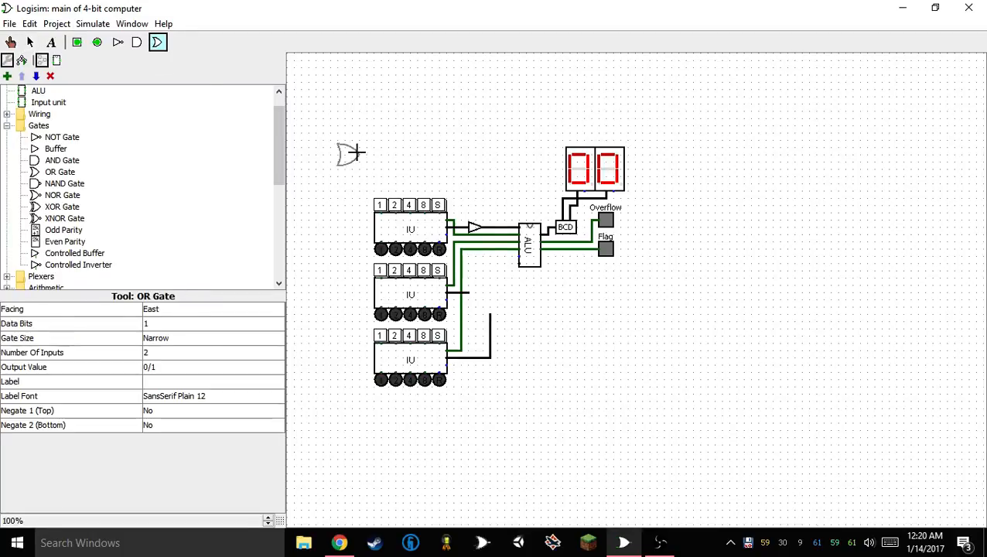
{"action": "key", "text": "Up"}
{"action": "left_click", "coordinate": [498, 301]}
{"action": "left_click_drag", "start_coordinate": [499, 313], "coordinate": [493, 285]}
{"action": "left_click", "coordinate": [167, 326]}
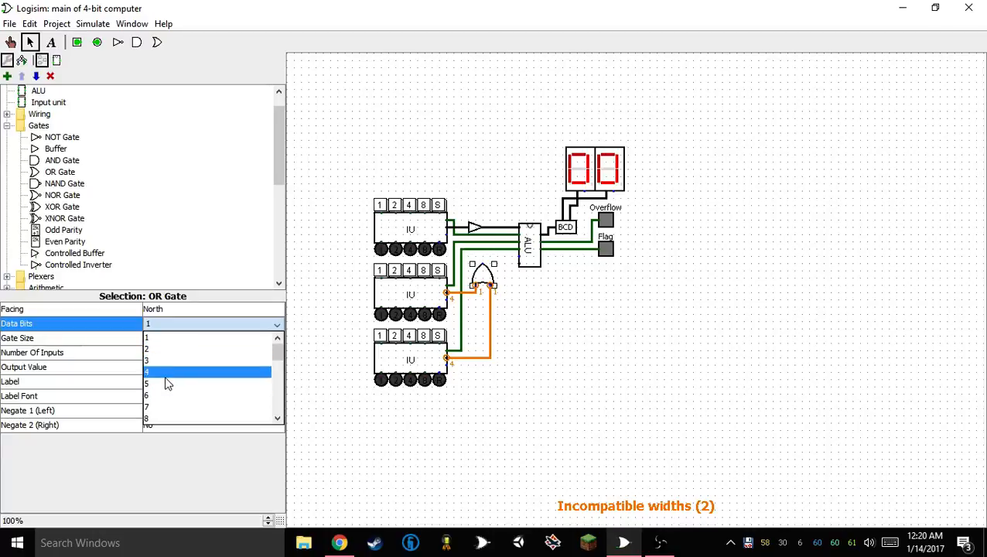
{"action": "left_click", "coordinate": [166, 380]}
{"action": "left_click", "coordinate": [536, 294]}
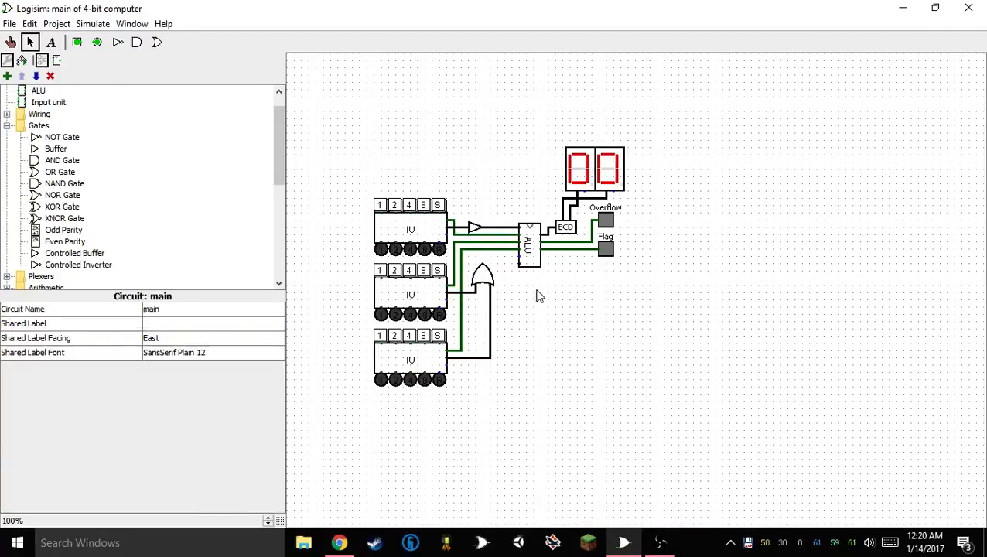
Delete the top Input unit's buffer, extend the ALU's data wire up one grid step and place an east-facing OR gate on it
{"action": "left_click", "coordinate": [475, 227]}
{"action": "key", "text": "Delete"}
{"action": "left_click_drag", "start_coordinate": [509, 233], "coordinate": [515, 234]}
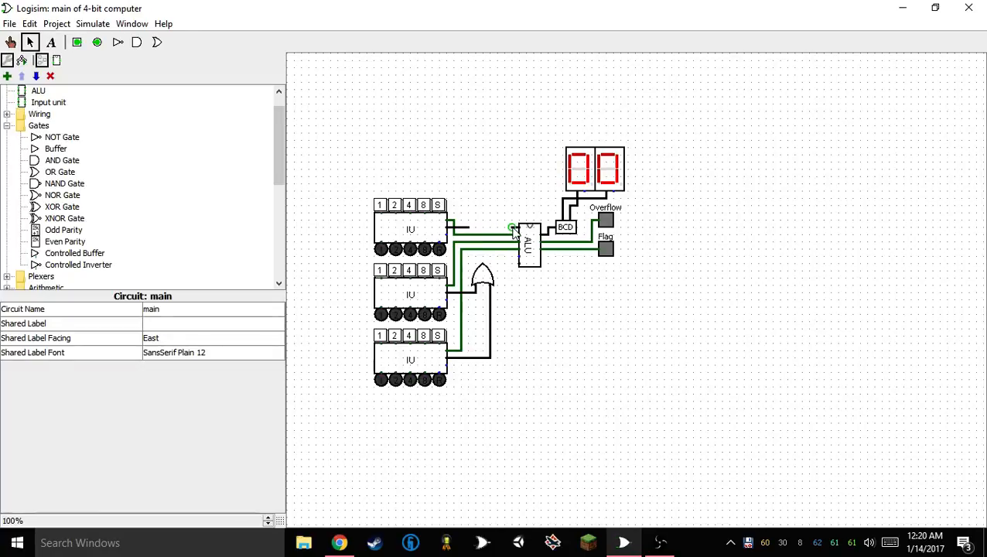
{"action": "left_click", "coordinate": [157, 42]}
{"action": "left_click", "coordinate": [504, 220]}
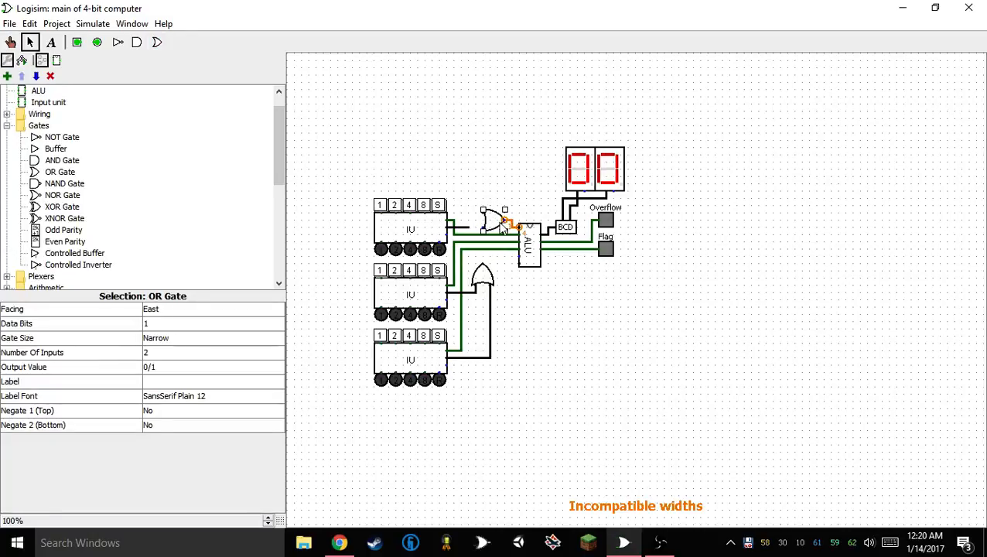
Move the ALU, BCD converter, digit displays and both flag LEDs one grid step away from the Input units
{"action": "left_click", "coordinate": [528, 239]}
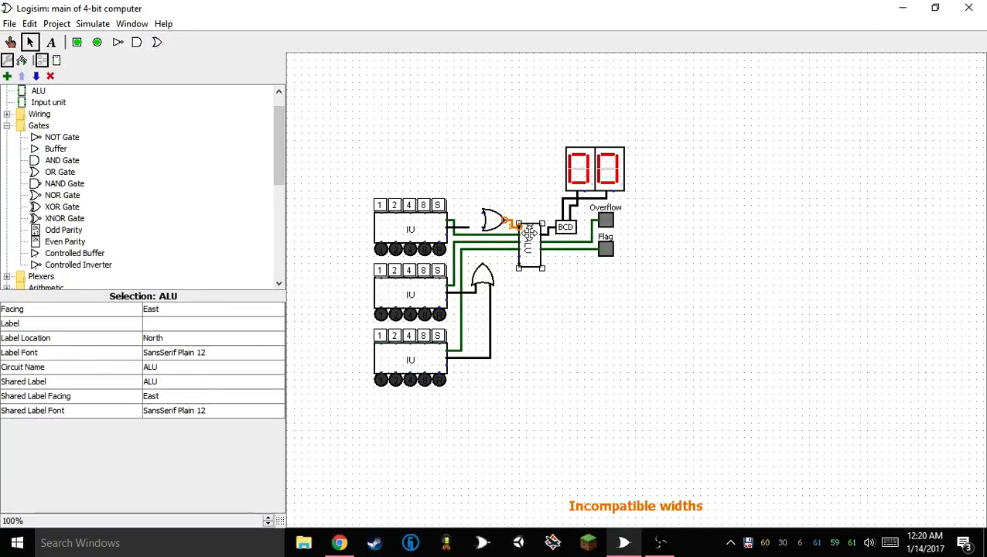
{"action": "left_click_drag", "start_coordinate": [516, 140], "coordinate": [688, 280]}
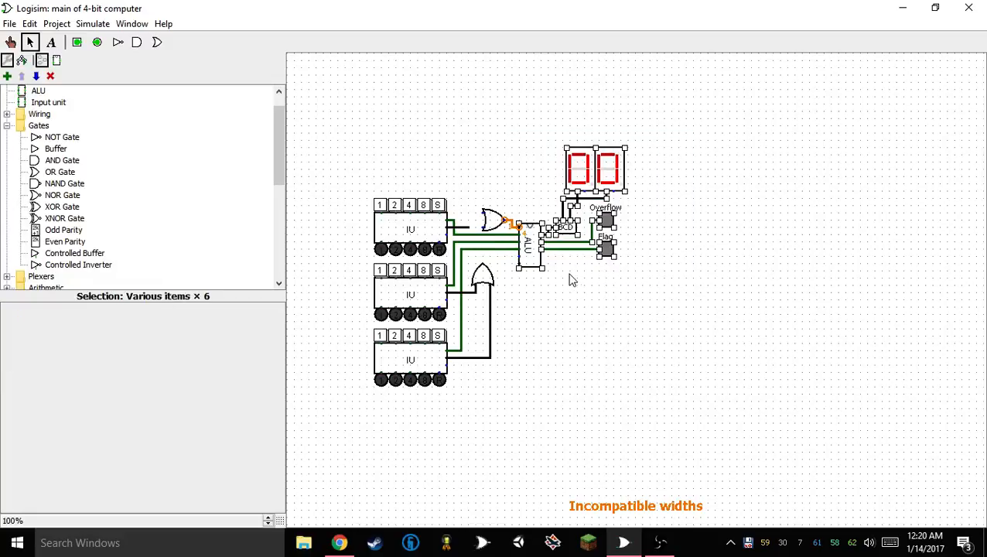
{"action": "left_click_drag", "start_coordinate": [531, 256], "coordinate": [539, 257]}
{"action": "left_click", "coordinate": [540, 287]}
Move the upper OR gate one grid step closer to the ALU and rewire its output to the ALU's data input
{"action": "left_click", "coordinate": [493, 221]}
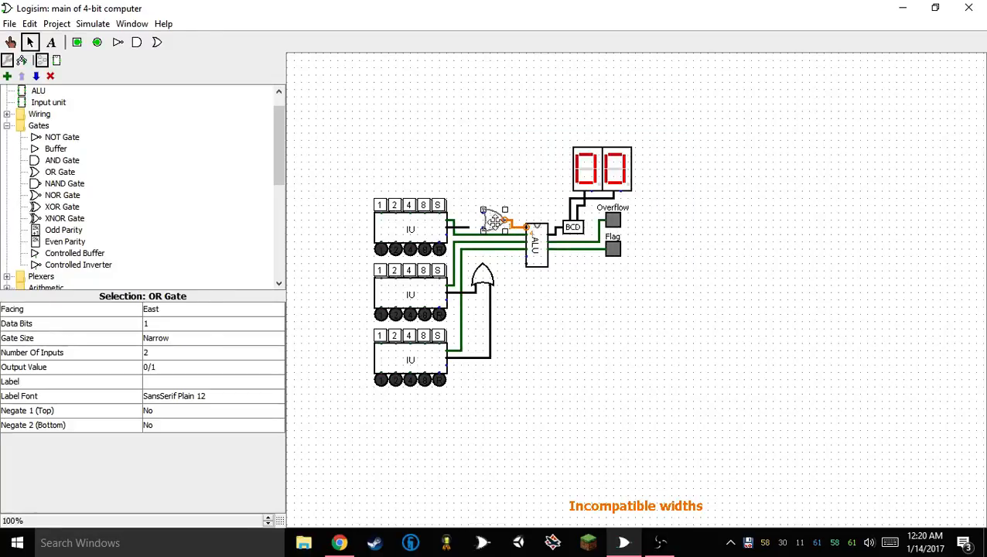
{"action": "key", "text": "ctrl+z"}
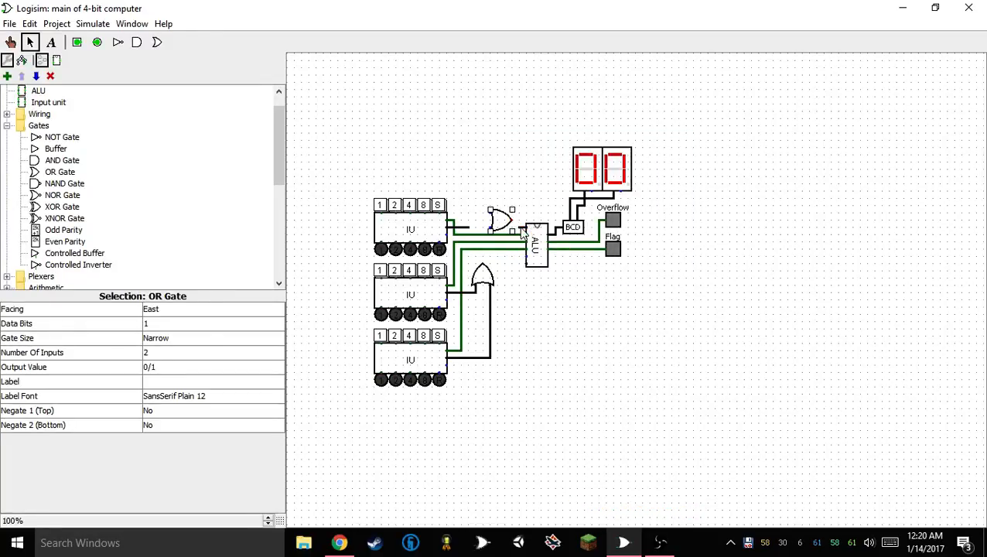
{"action": "left_click_drag", "start_coordinate": [527, 227], "coordinate": [512, 221]}
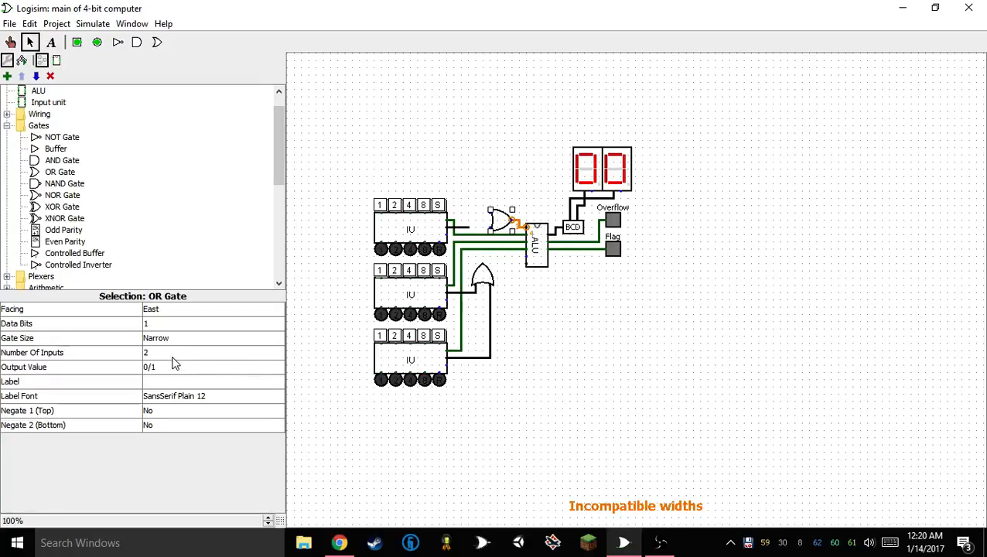
Set the upper OR gate to 2 inputs and 4 data bits, wiring in the top Input unit's Data and the lower OR gate's output
{"action": "left_click", "coordinate": [171, 354]}
{"action": "left_click", "coordinate": [167, 401]}
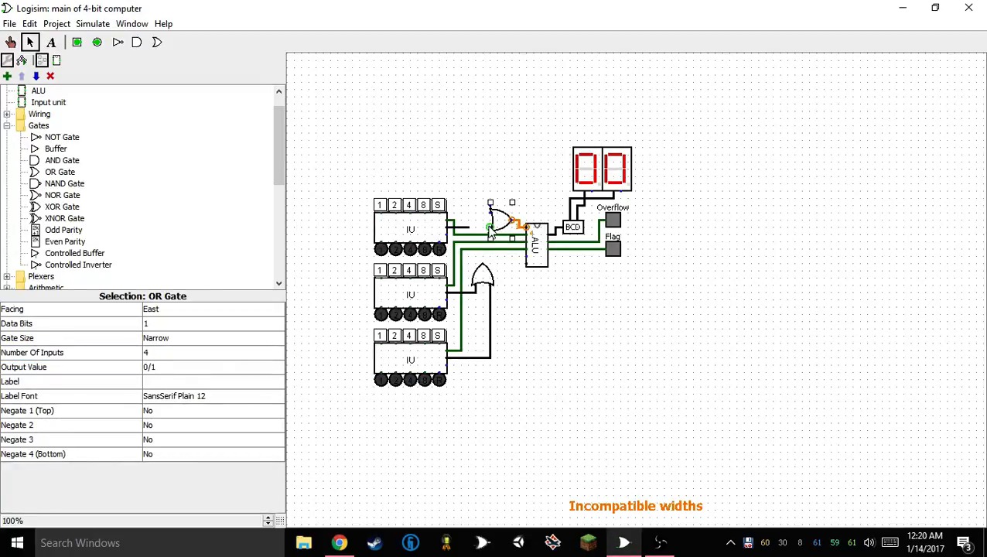
{"action": "key", "text": "2"}
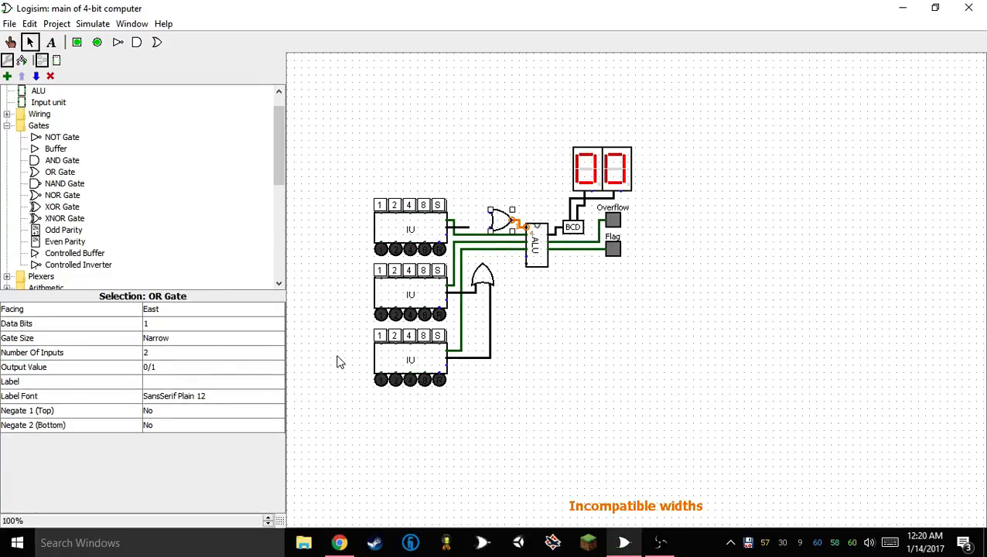
{"action": "left_click", "coordinate": [161, 325]}
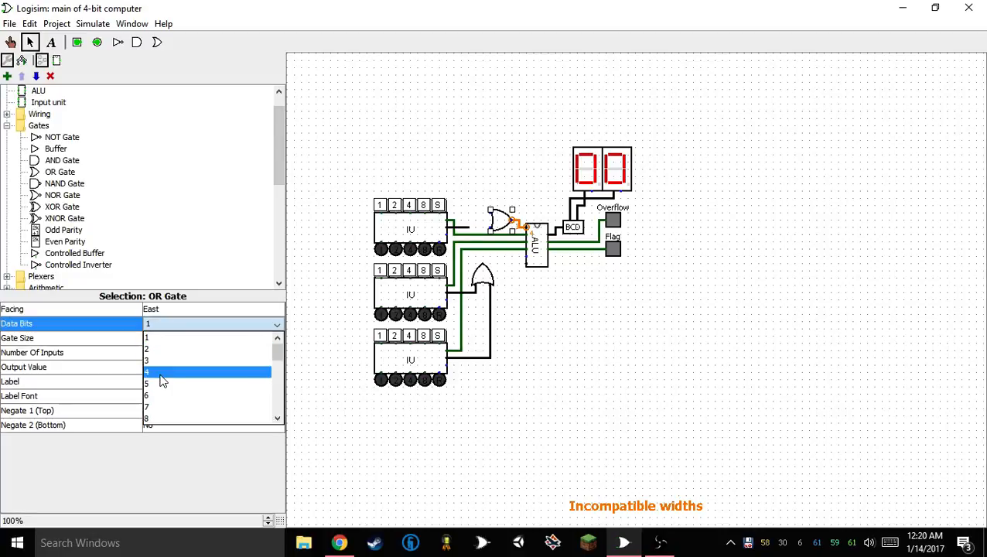
{"action": "left_click", "coordinate": [159, 378]}
{"action": "left_click_drag", "start_coordinate": [481, 228], "coordinate": [482, 264]}
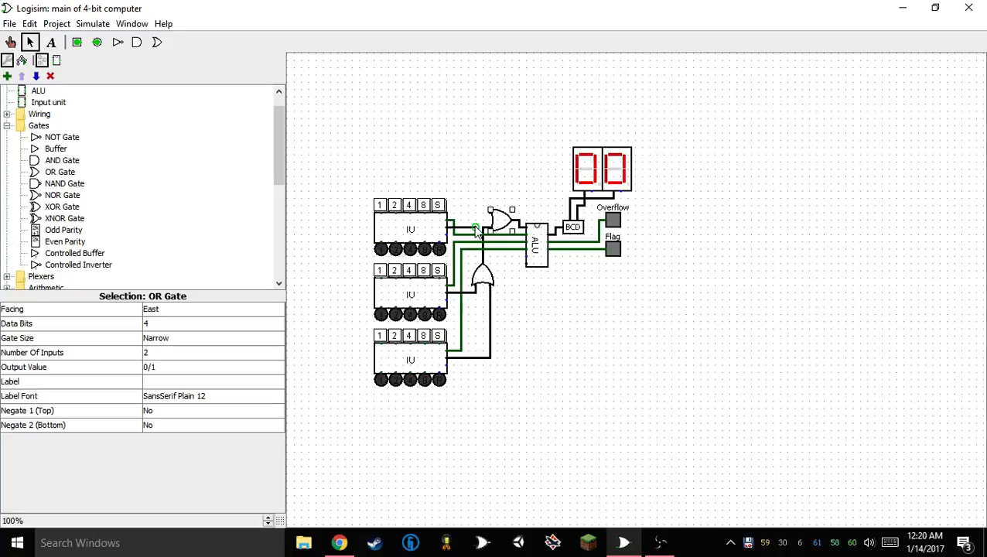
{"action": "left_click", "coordinate": [545, 314]}
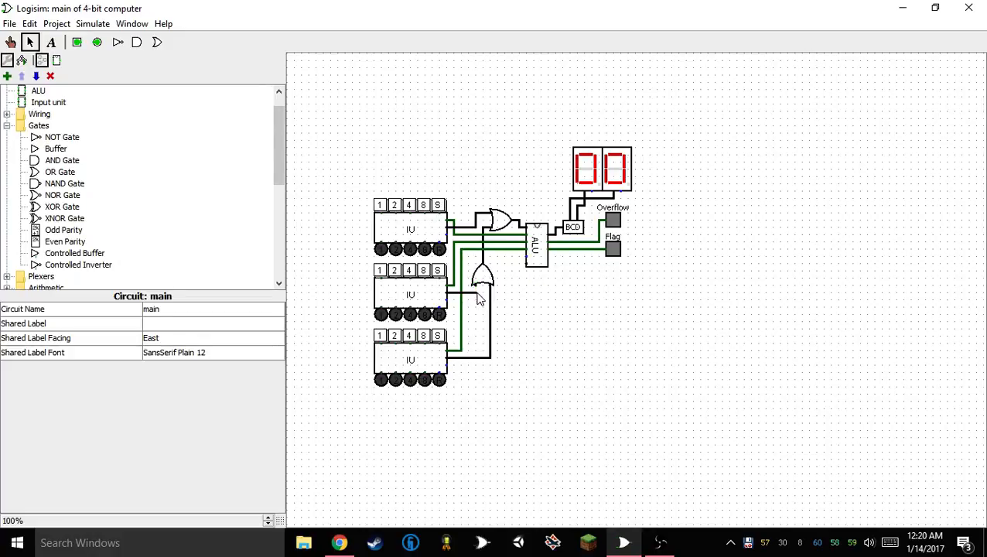
Move both OR gates, the ALU, BCD converter, displays and LEDs about five grid steps farther from the Input units
{"action": "left_click_drag", "start_coordinate": [466, 176], "coordinate": [509, 205]}
{"action": "left_click_drag", "start_coordinate": [450, 70], "coordinate": [739, 312]}
{"action": "left_click_drag", "start_coordinate": [469, 85], "coordinate": [837, 469]}
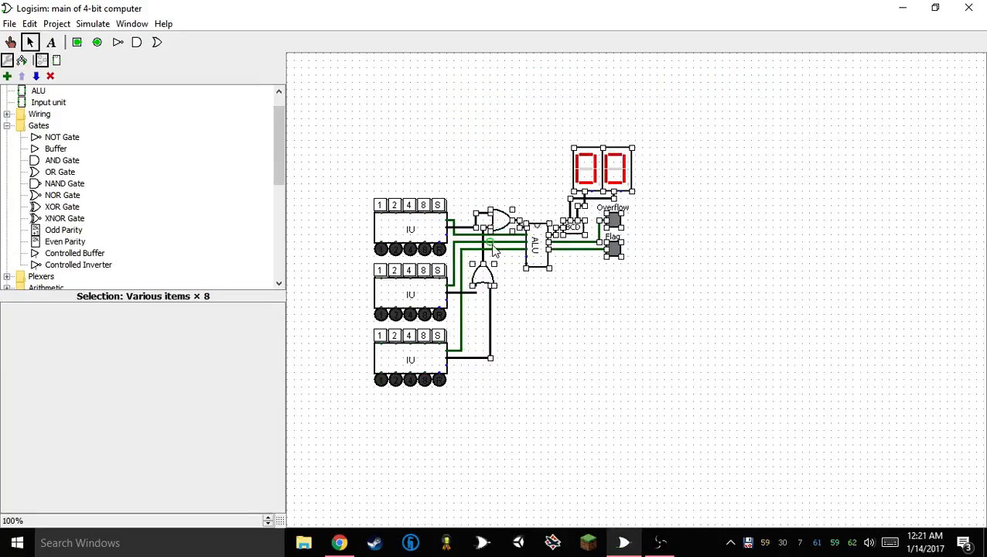
{"action": "left_click_drag", "start_coordinate": [535, 246], "coordinate": [574, 244]}
{"action": "left_click", "coordinate": [576, 312]}
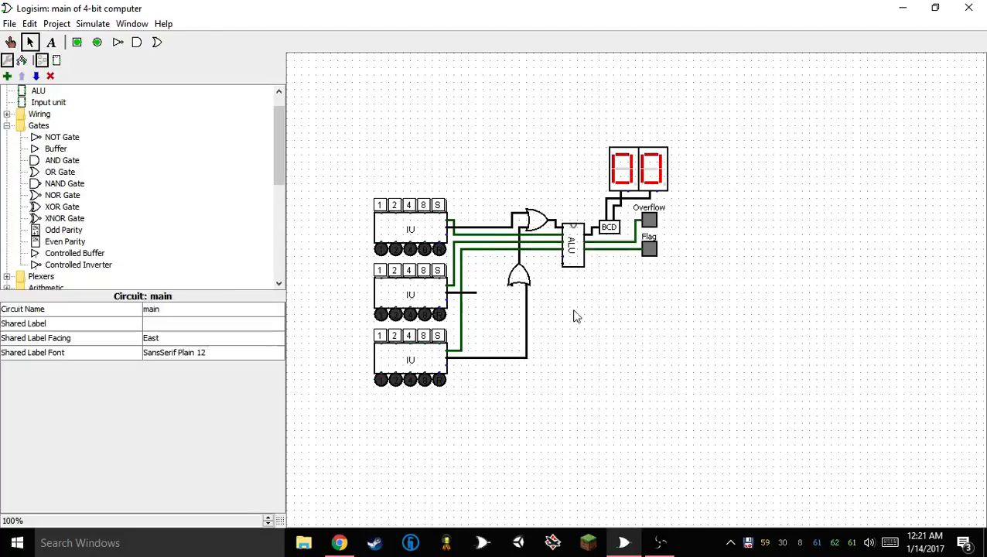
Move the lower OR gate up one grid step and shorten the top Input unit's Data wire to a short stub
{"action": "left_click", "coordinate": [521, 280]}
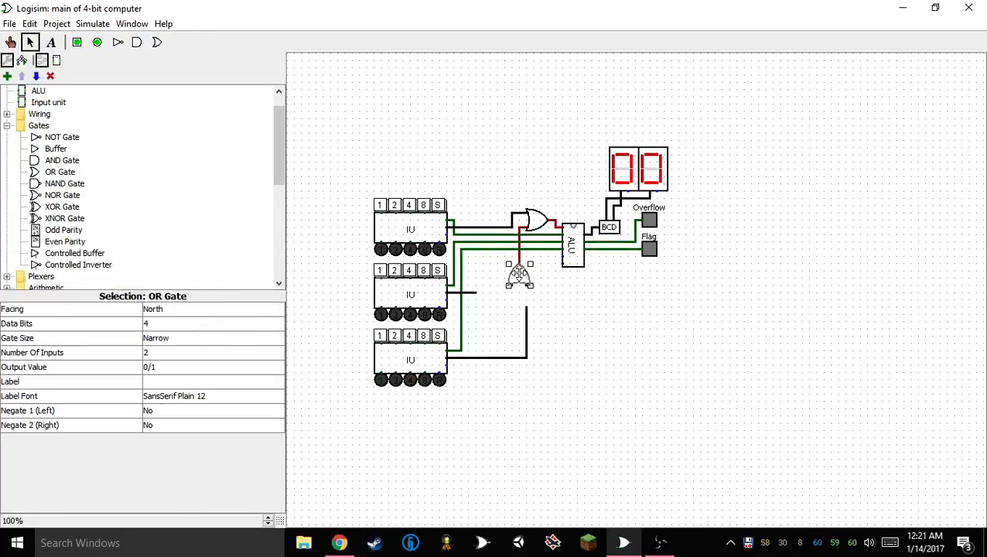
{"action": "left_click", "coordinate": [504, 306]}
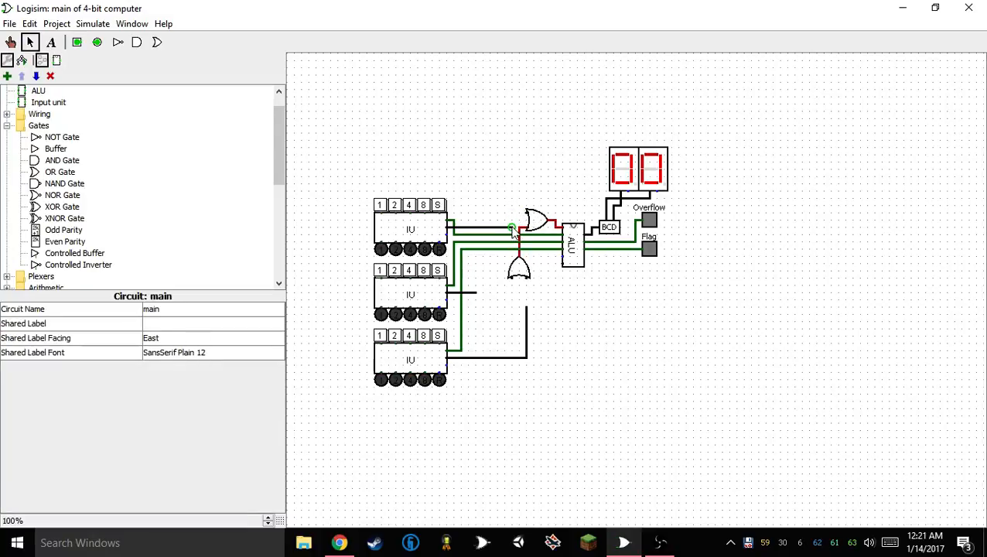
{"action": "left_click_drag", "start_coordinate": [513, 231], "coordinate": [483, 230]}
Place an east-facing Multiplexer from the Plexers library just below the ALU
{"action": "scroll", "coordinate": [114, 183], "scroll_direction": "up", "scroll_amount": 1}
{"action": "scroll", "coordinate": [115, 182], "scroll_direction": "down", "scroll_amount": 6}
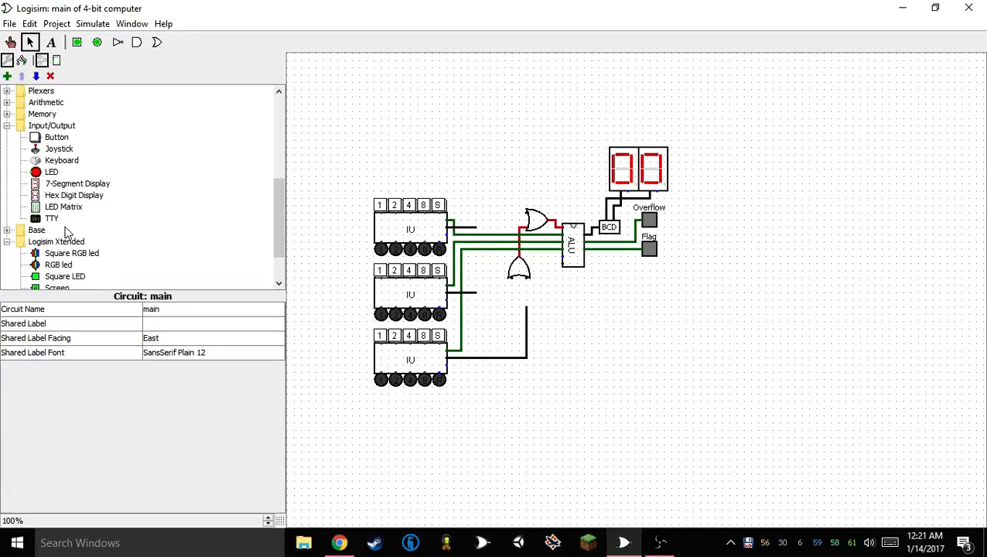
{"action": "scroll", "coordinate": [65, 232], "scroll_direction": "up", "scroll_amount": 3}
{"action": "left_click", "coordinate": [7, 195]}
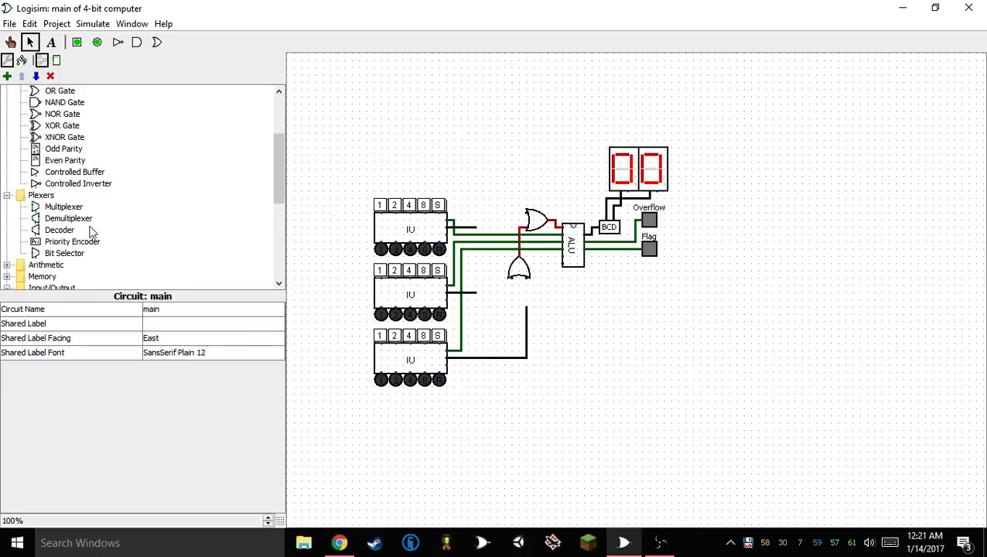
{"action": "left_click", "coordinate": [64, 206]}
{"action": "left_click", "coordinate": [584, 301]}
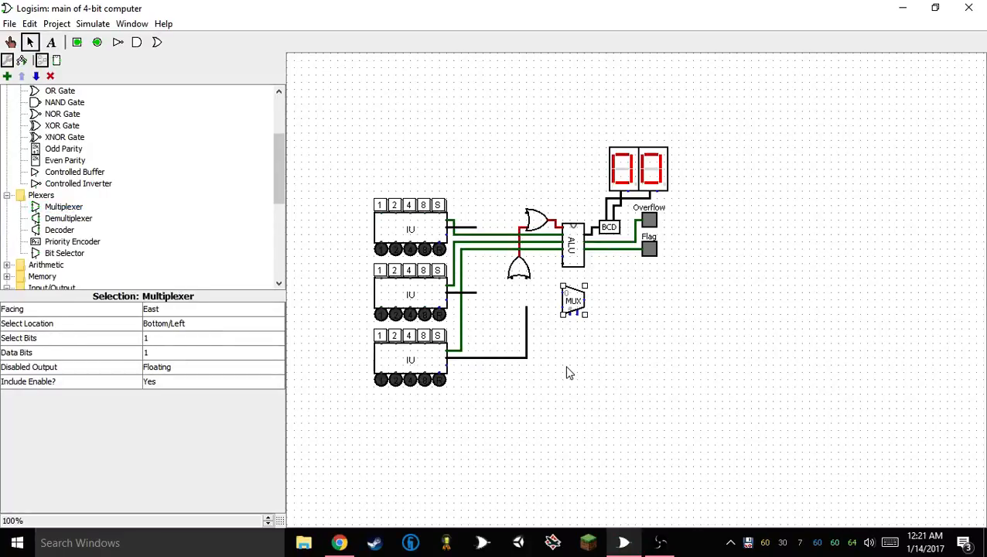
Set the multiplexer to 2 select bits and 4 data bits
{"action": "left_click", "coordinate": [176, 341]}
{"action": "left_click", "coordinate": [177, 340]}
{"action": "left_click", "coordinate": [176, 364]}
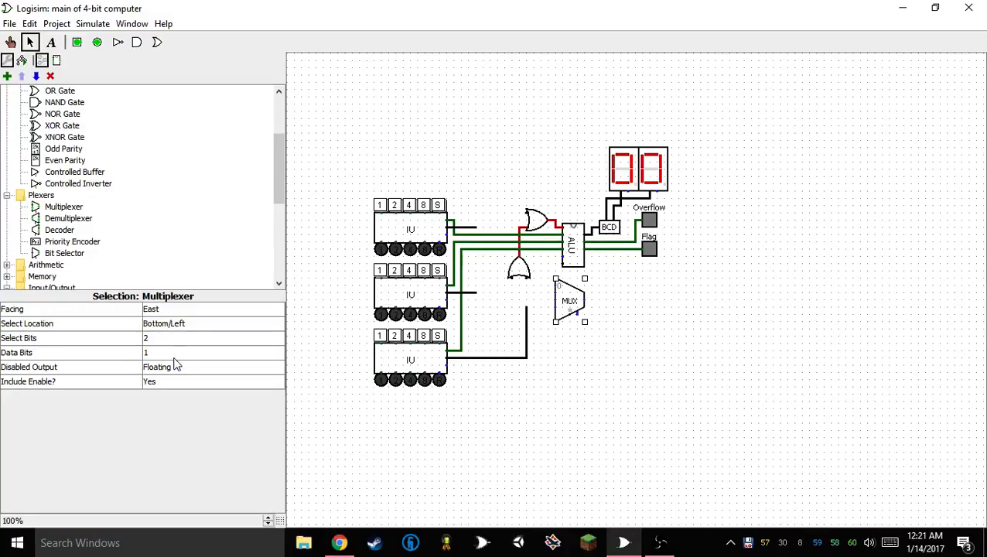
{"action": "left_click", "coordinate": [193, 352]}
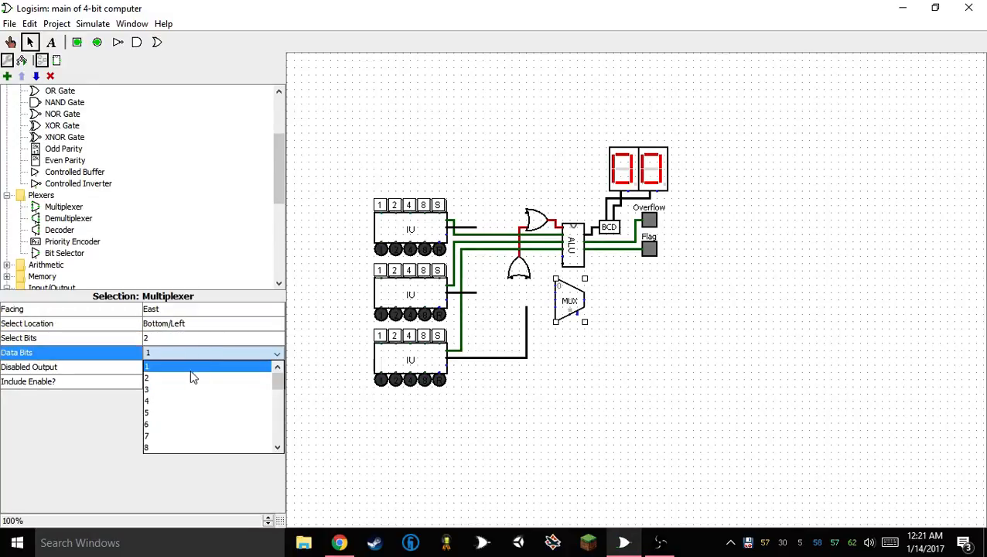
{"action": "left_click", "coordinate": [190, 370]}
{"action": "left_click", "coordinate": [633, 372]}
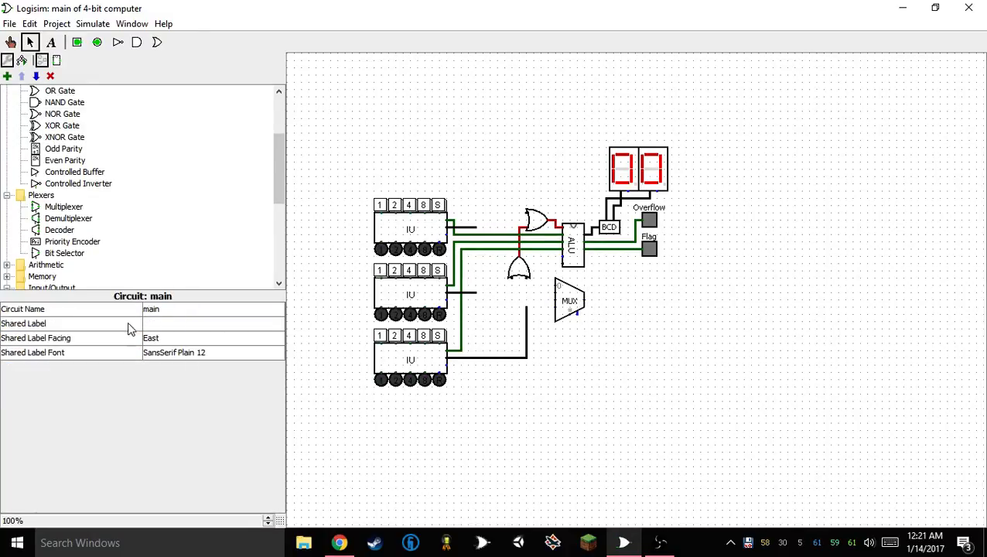
{"action": "left_click", "coordinate": [571, 307]}
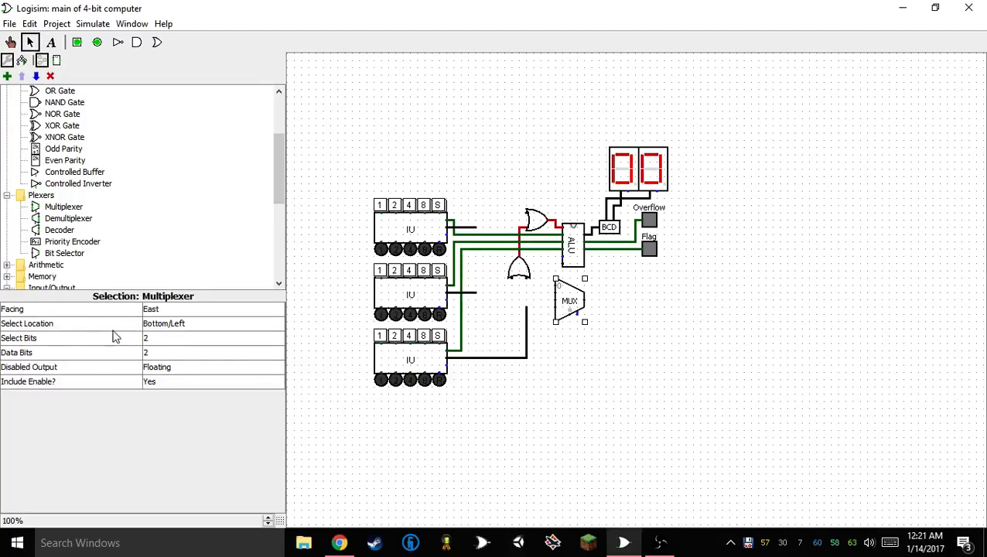
{"action": "left_click", "coordinate": [161, 353]}
{"action": "left_click", "coordinate": [173, 393]}
Delete both OR gates and the wire between them
{"action": "left_click", "coordinate": [517, 271]}
{"action": "key", "text": "Delete"}
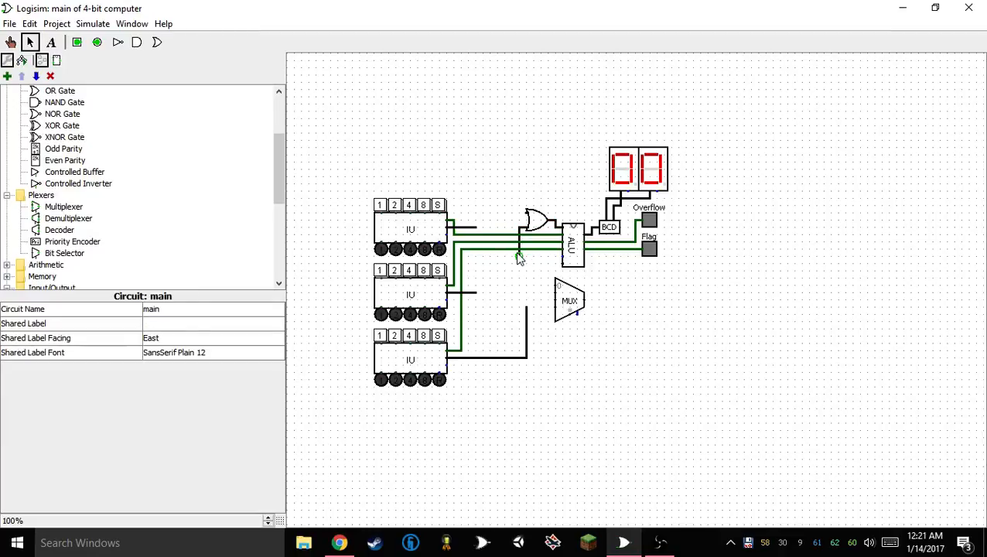
{"action": "left_click_drag", "start_coordinate": [507, 265], "coordinate": [553, 188]}
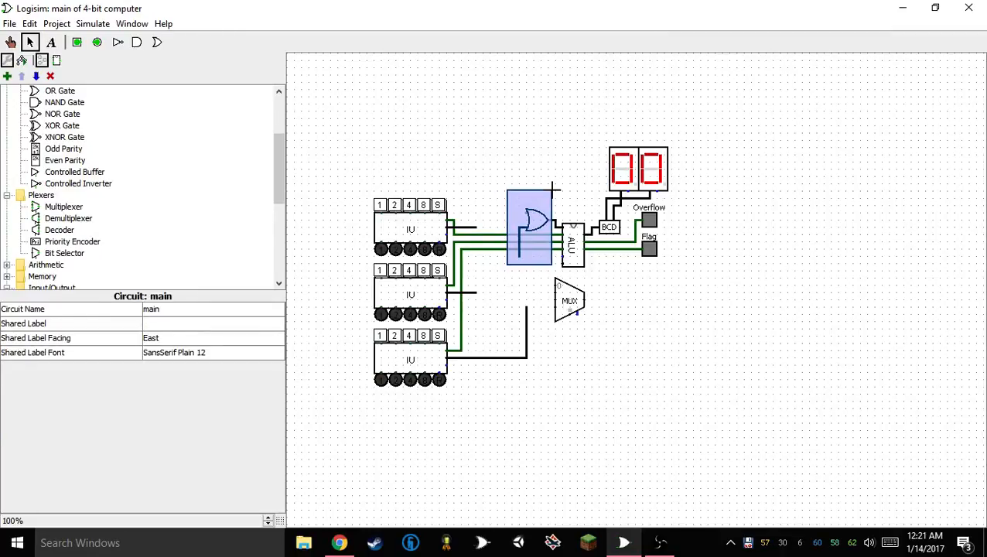
{"action": "key", "text": "Delete"}
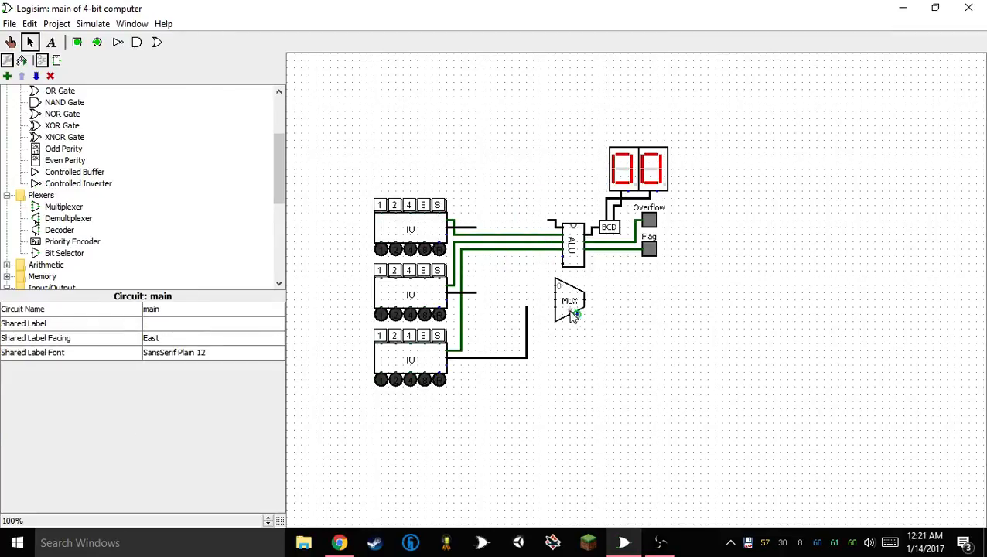
Set the multiplexer's Include Enable option to No
{"action": "left_click", "coordinate": [576, 308]}
{"action": "left_click", "coordinate": [188, 383]}
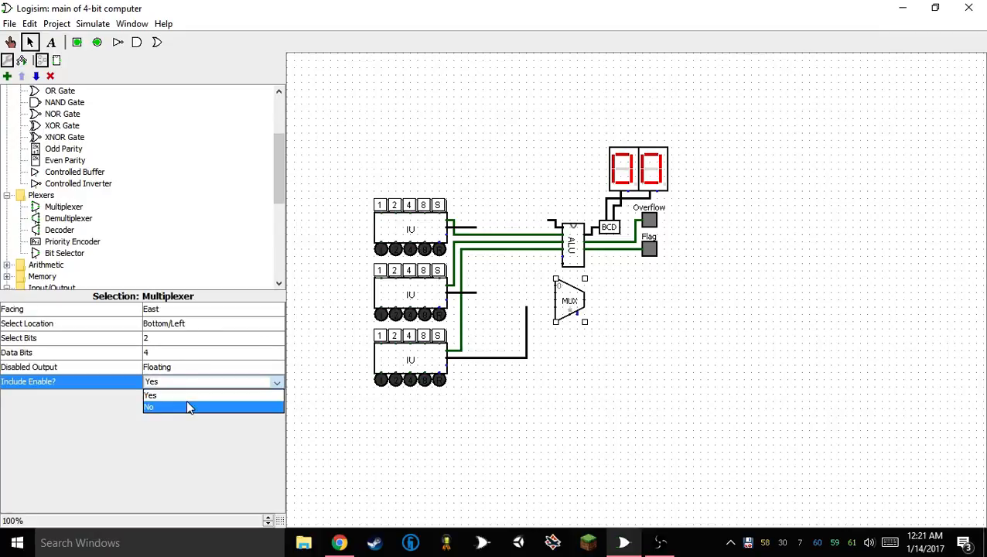
{"action": "left_click", "coordinate": [187, 405]}
Move the multiplexer between the top Input unit and the ALU, wiring the unit's Data to input 0 and the output to the ALU
{"action": "left_click_drag", "start_coordinate": [564, 283], "coordinate": [522, 197]}
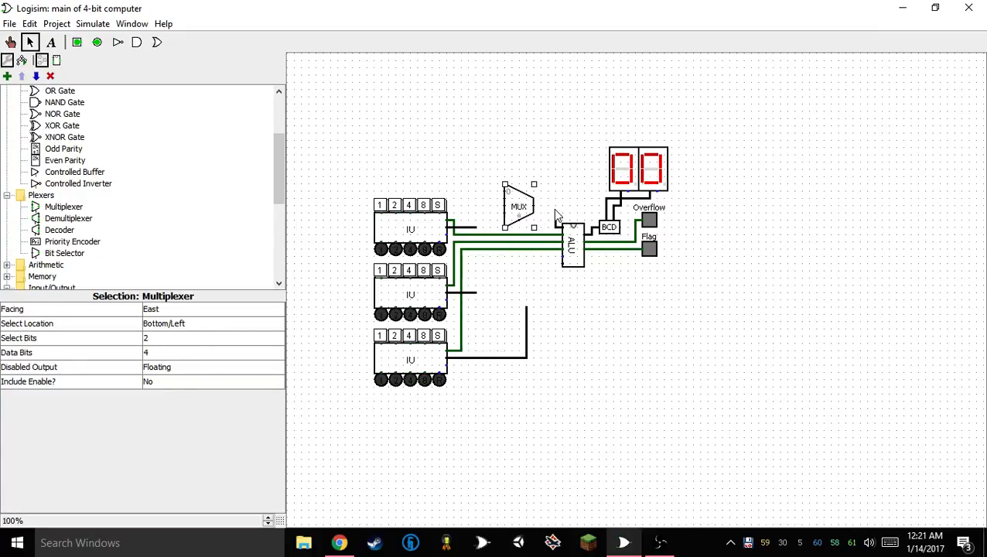
{"action": "left_click_drag", "start_coordinate": [505, 189], "coordinate": [470, 190]}
{"action": "left_click_drag", "start_coordinate": [475, 224], "coordinate": [450, 229]}
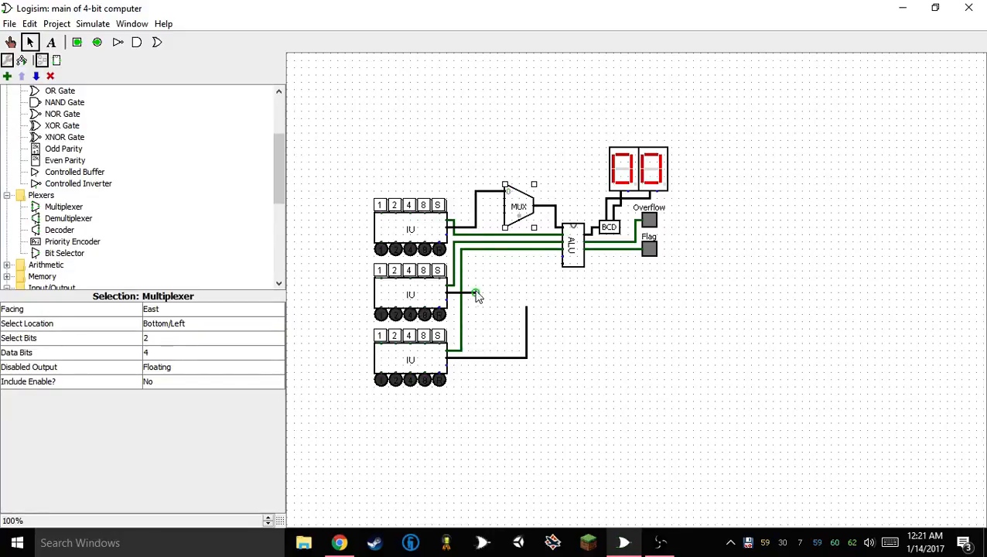
Wire the Data outputs of the middle and bottom Input units to inputs 1 and 2 of the multiplexer
{"action": "mouse_move", "coordinate": [477, 296]}
{"action": "left_mouse_down"}
{"action": "mouse_move", "coordinate": [488, 199]}
{"action": "mouse_move", "coordinate": [501, 201]}
{"action": "mouse_move", "coordinate": [507, 210]}
{"action": "mouse_move", "coordinate": [492, 207]}
{"action": "mouse_move", "coordinate": [512, 300]}
{"action": "mouse_move", "coordinate": [489, 359]}
{"action": "left_mouse_up"}
{"action": "left_click_drag", "start_coordinate": [545, 276], "coordinate": [487, 438]}
{"action": "key", "text": "Delete"}
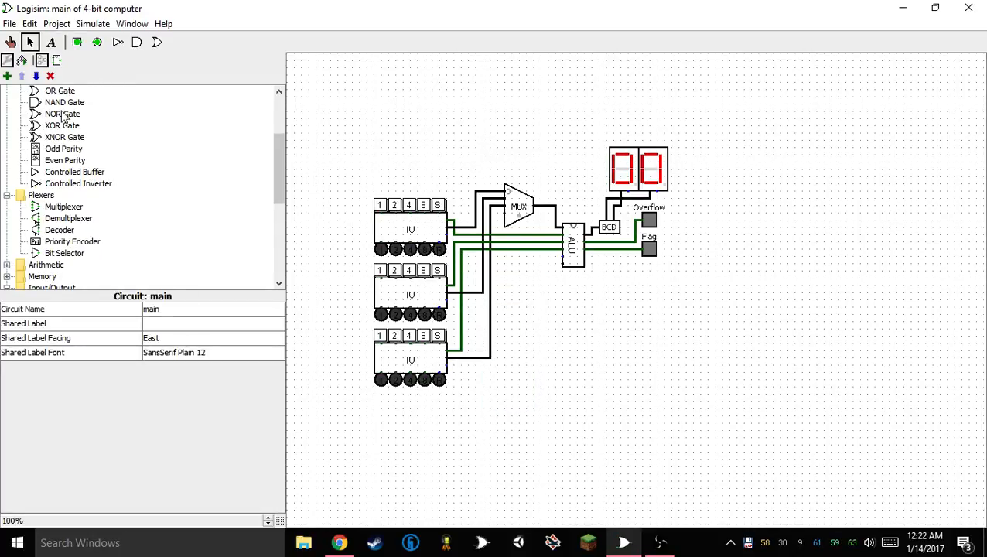
Delete the multiplexer and trim back the loose wire ends coming from the three Input units
{"action": "scroll", "coordinate": [64, 116], "scroll_direction": "down", "scroll_amount": 3}
{"action": "scroll", "coordinate": [65, 154], "scroll_direction": "up", "scroll_amount": 4}
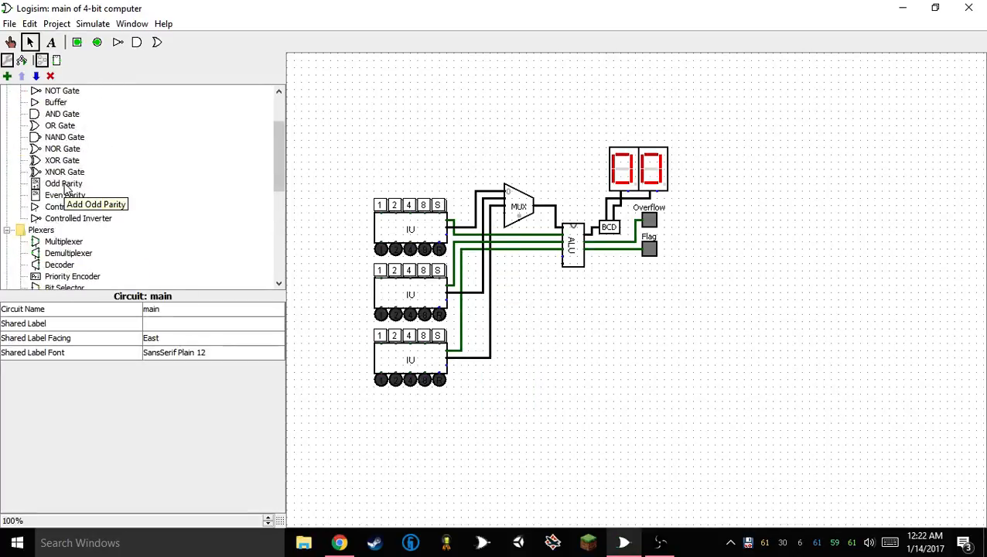
{"action": "left_click", "coordinate": [501, 197]}
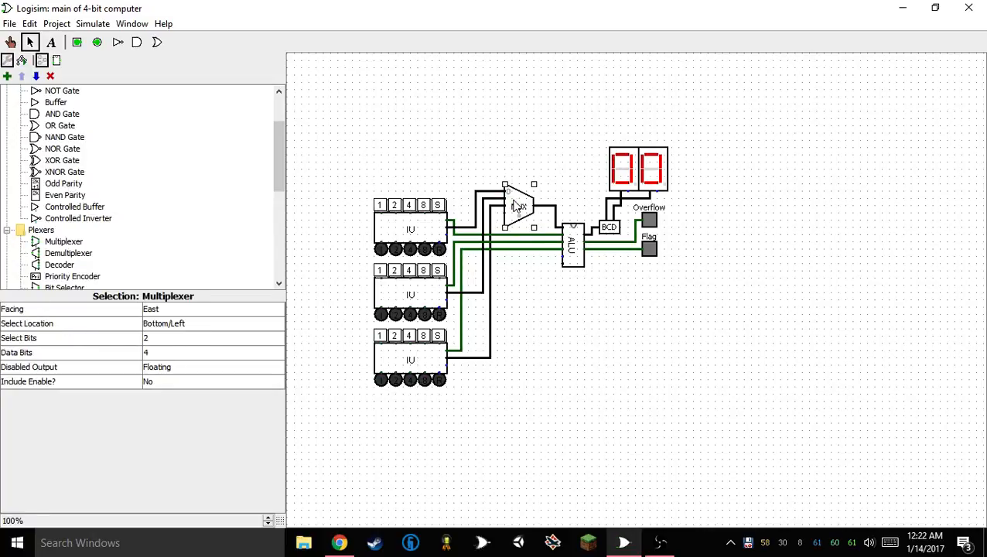
{"action": "key", "text": "Delete"}
{"action": "left_click", "coordinate": [497, 207]}
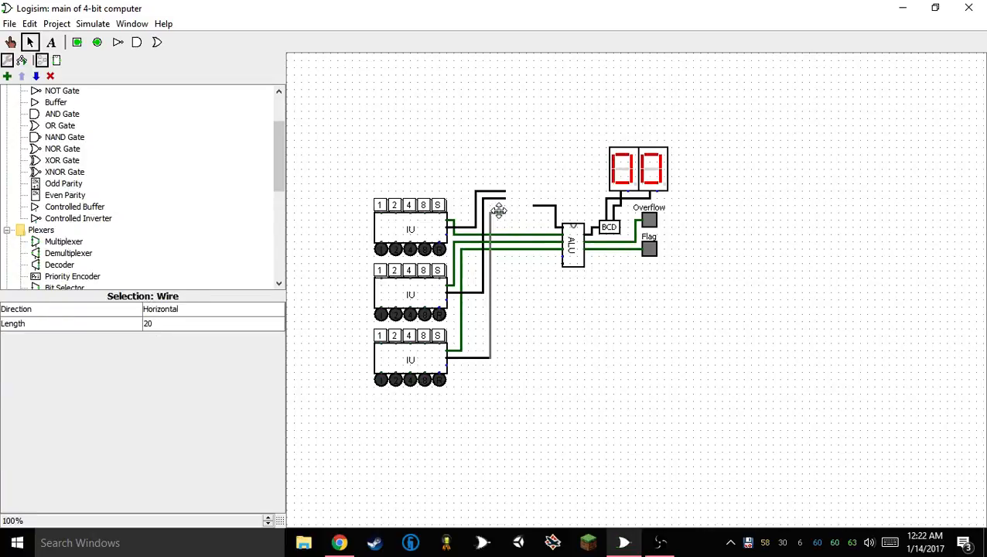
{"action": "left_click_drag", "start_coordinate": [498, 211], "coordinate": [477, 195]}
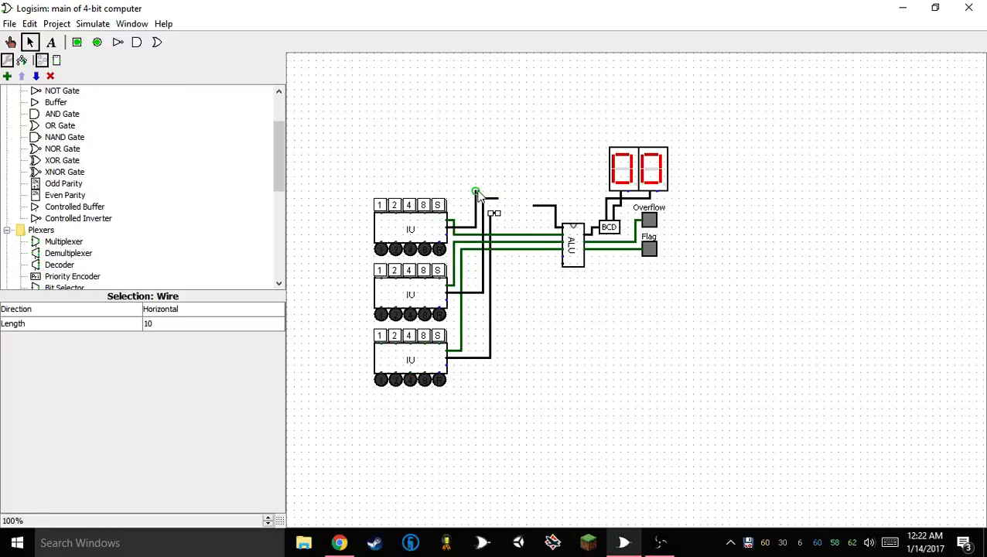
Place a Controlled Buffer next to the top Input unit's data wire and lower the end of the middle unit's wire
{"action": "scroll", "coordinate": [150, 167], "scroll_direction": "up", "scroll_amount": 3}
{"action": "scroll", "coordinate": [147, 184], "scroll_direction": "down", "scroll_amount": 5}
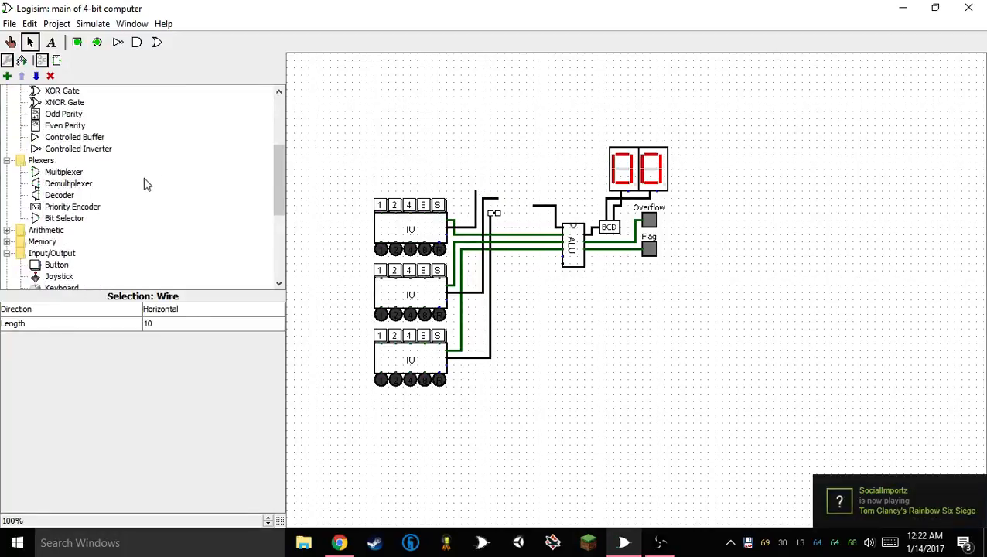
{"action": "left_click", "coordinate": [81, 149]}
{"action": "left_click", "coordinate": [70, 137]}
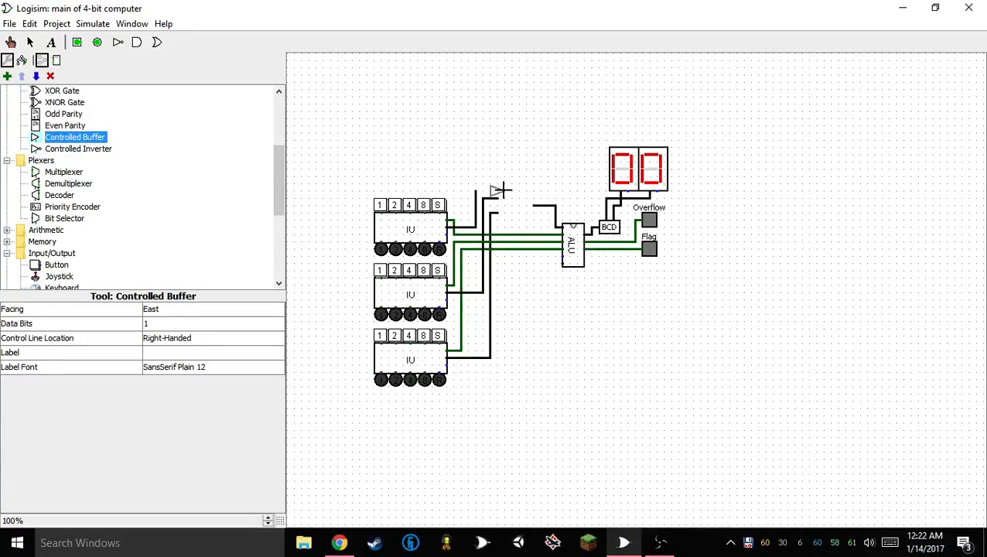
{"action": "left_click", "coordinate": [500, 190]}
{"action": "left_click_drag", "start_coordinate": [497, 198], "coordinate": [484, 205]}
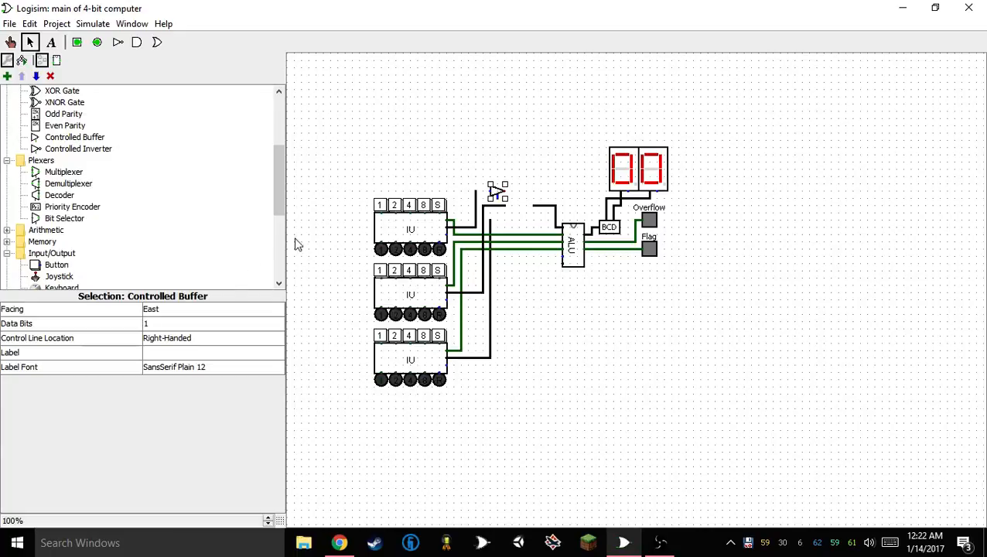
Duplicate the Controlled Buffer twice, placing the copies diagonally below it for the middle and bottom Input units
{"action": "key", "text": "ctrl+d"}
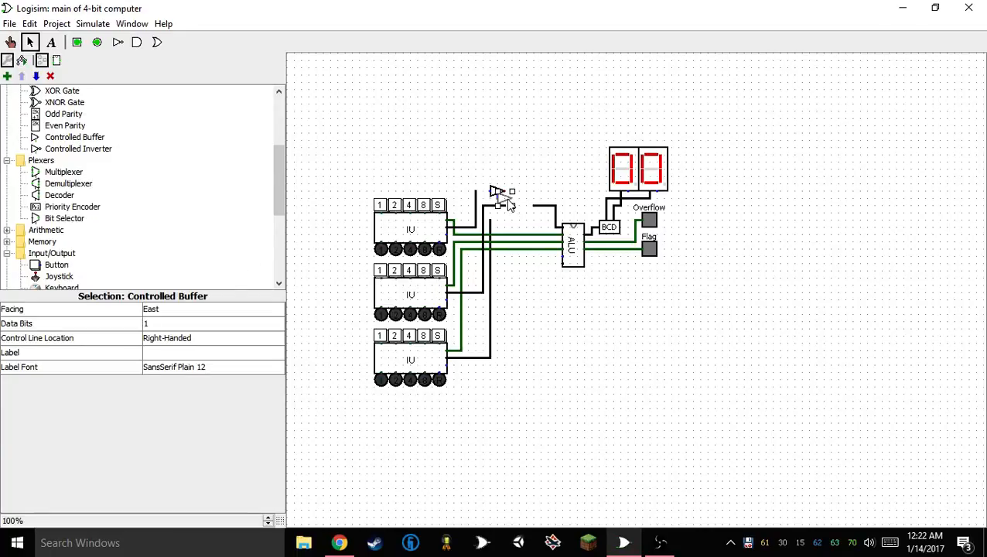
{"action": "left_click_drag", "start_coordinate": [507, 203], "coordinate": [527, 221]}
{"action": "key", "text": "ctrl+d"}
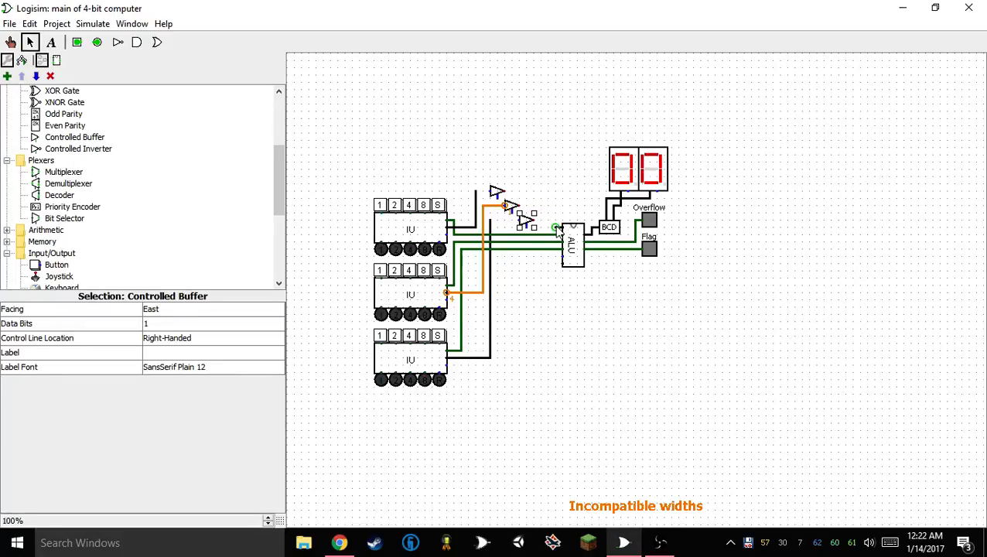
Add an OR gate between the buffers and the display and set its number of inputs to 3
{"action": "left_click", "coordinate": [157, 42]}
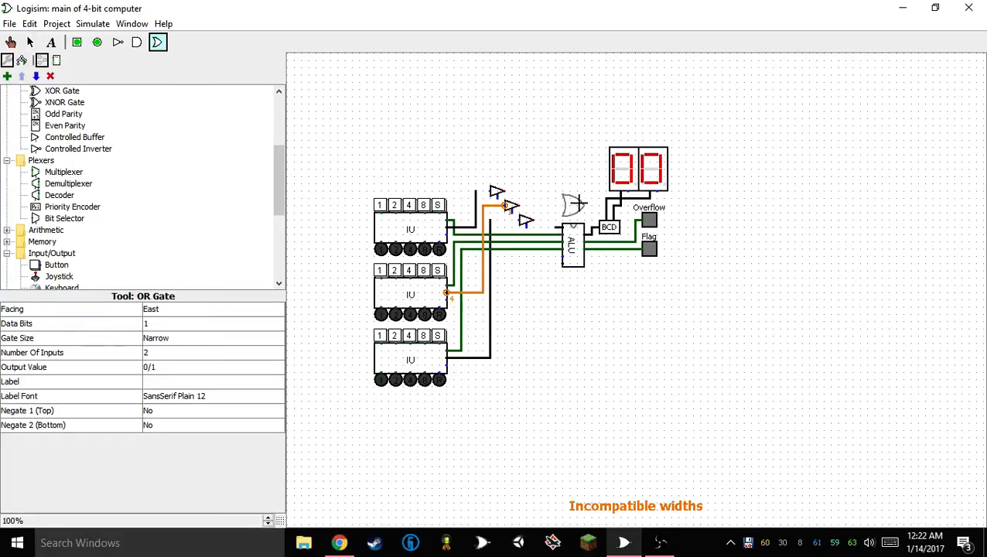
{"action": "left_click", "coordinate": [555, 199]}
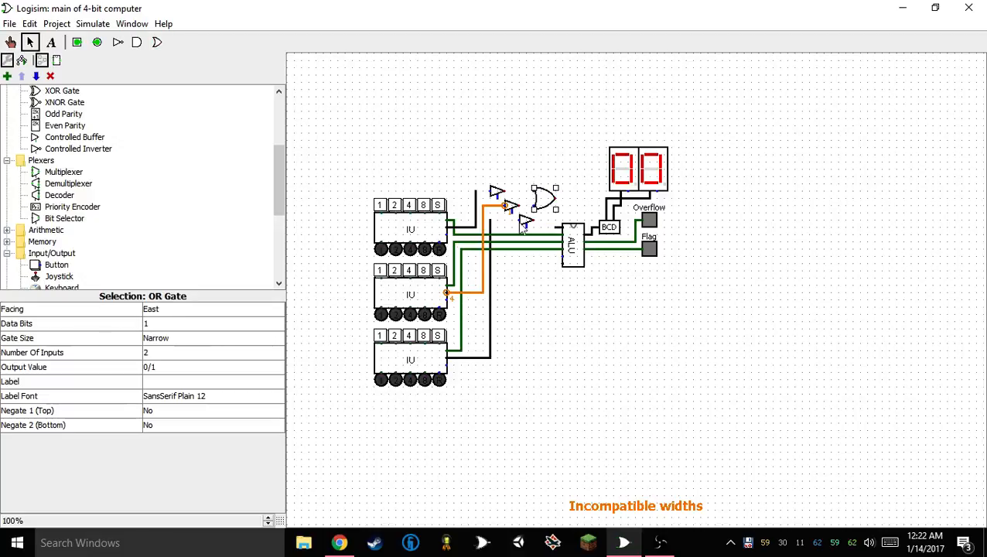
{"action": "left_click", "coordinate": [156, 354]}
{"action": "left_click", "coordinate": [157, 392]}
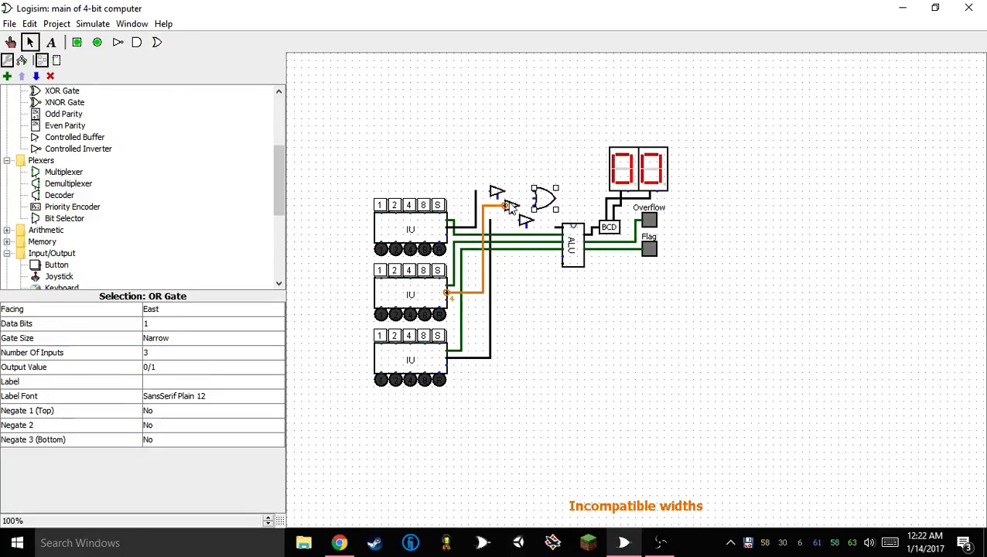
Position the OR gate beside the ALU with the three buffer outputs wired into it, and set its data bits to 4
{"action": "mouse_move", "coordinate": [545, 199]}
{"action": "left_mouse_down"}
{"action": "mouse_move", "coordinate": [554, 215]}
{"action": "mouse_move", "coordinate": [539, 219]}
{"action": "mouse_move", "coordinate": [511, 205]}
{"action": "mouse_move", "coordinate": [534, 192]}
{"action": "mouse_move", "coordinate": [540, 205]}
{"action": "left_mouse_up"}
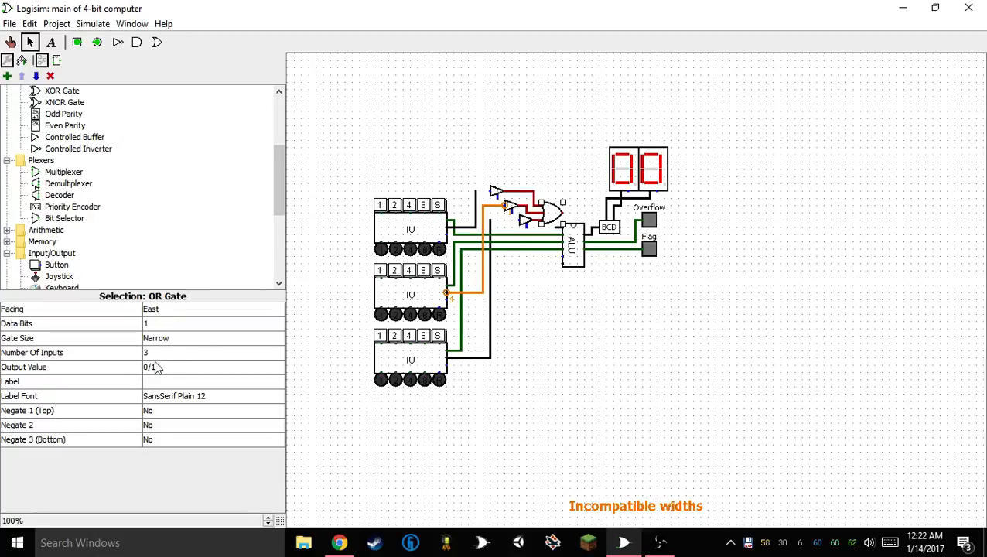
{"action": "left_click", "coordinate": [171, 324]}
{"action": "left_click", "coordinate": [172, 375]}
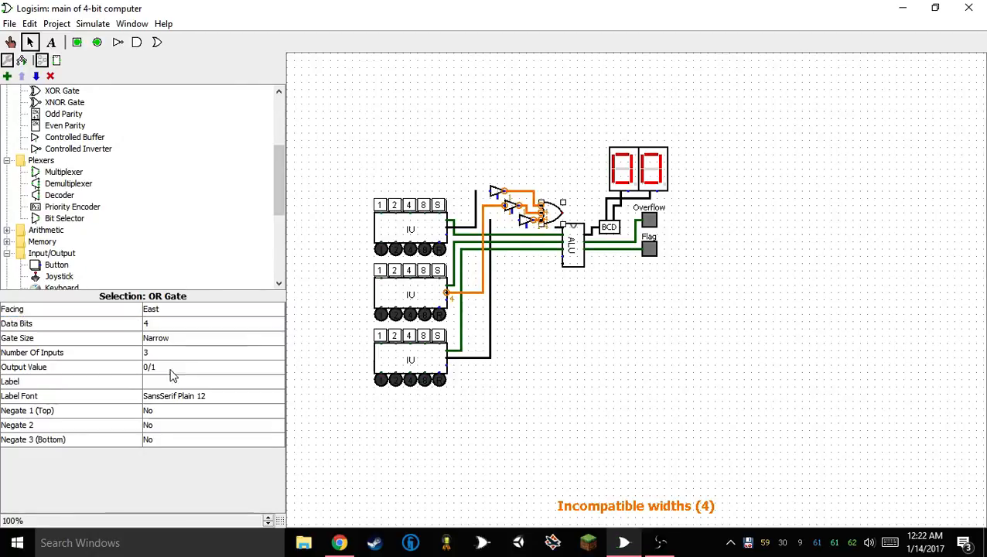
Shift the ALU, BCD, decimal display and flag LEDs right as a group and wire the OR gate's output to the ALU's data wire
{"action": "left_click", "coordinate": [570, 123]}
{"action": "left_click_drag", "start_coordinate": [552, 125], "coordinate": [632, 120]}
{"action": "left_click_drag", "start_coordinate": [554, 109], "coordinate": [715, 368]}
{"action": "left_click_drag", "start_coordinate": [580, 255], "coordinate": [595, 255]}
{"action": "left_click", "coordinate": [564, 298]}
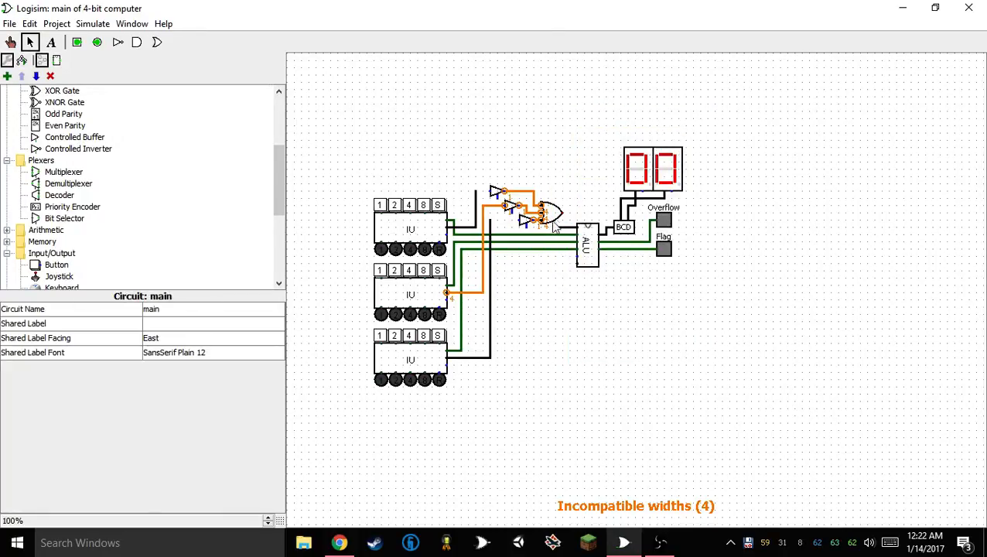
{"action": "mouse_move", "coordinate": [556, 227]}
{"action": "left_mouse_down"}
{"action": "mouse_move", "coordinate": [569, 227]}
{"action": "mouse_move", "coordinate": [563, 213]}
{"action": "left_mouse_up"}
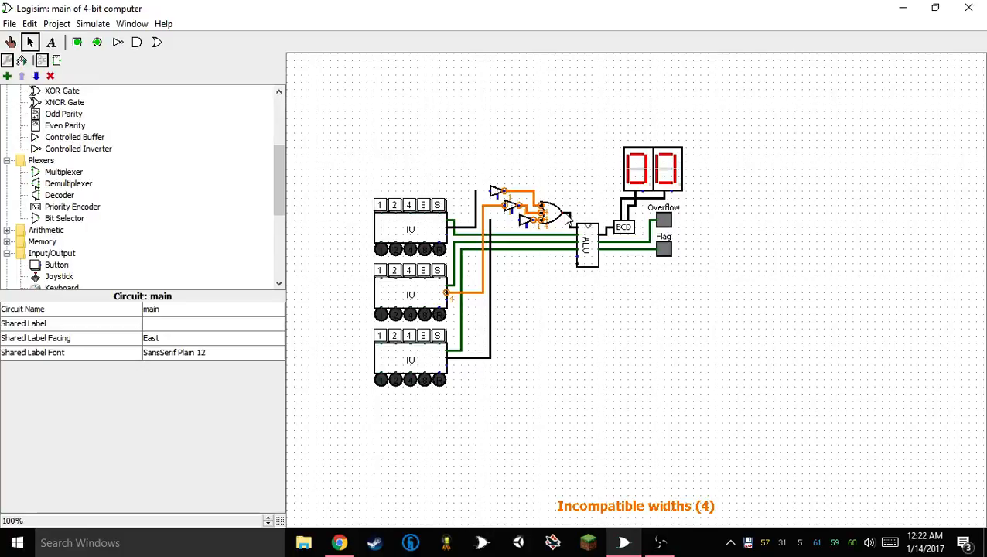
Move the OR gate one grid step right and shift the ALU, BCD, display and LEDs right again to make room
{"action": "left_click", "coordinate": [551, 214]}
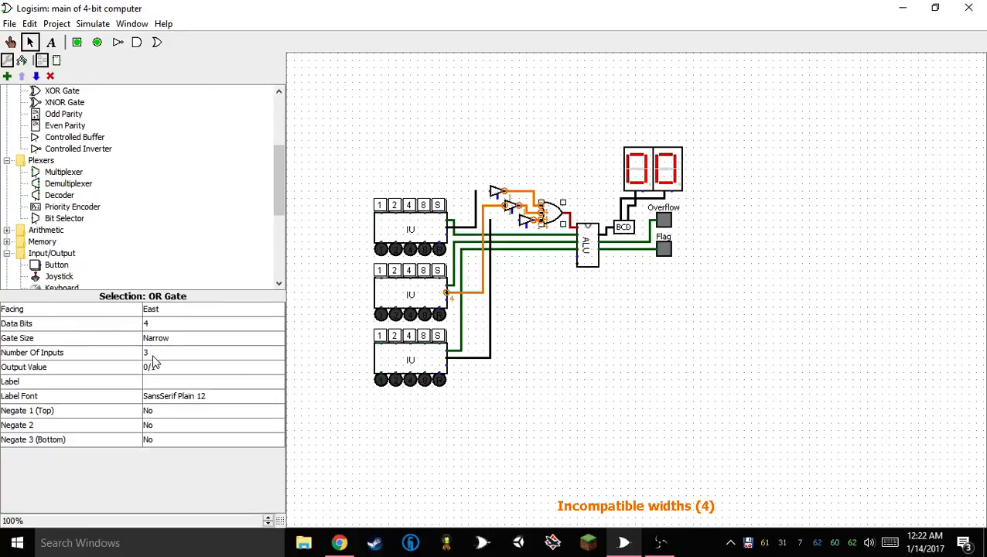
{"action": "left_click", "coordinate": [439, 133]}
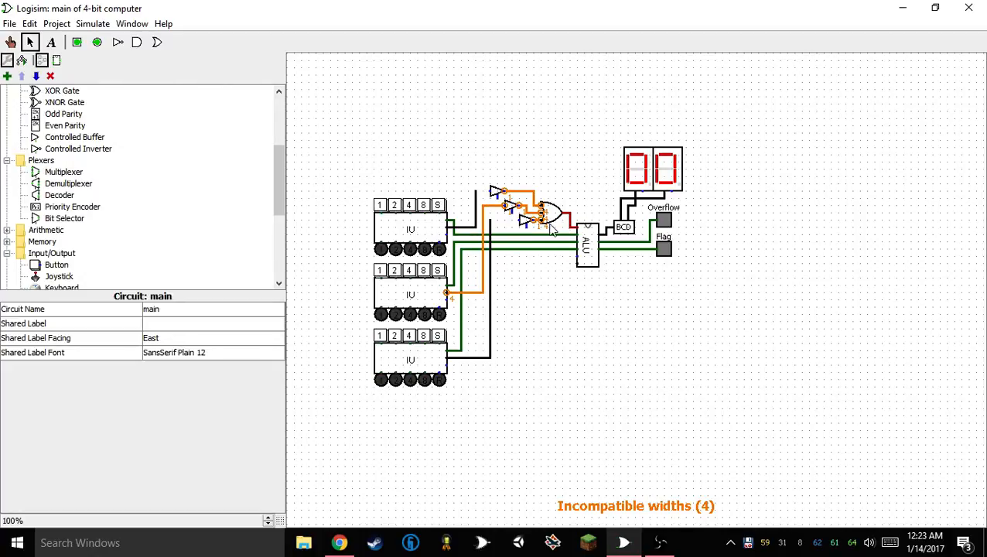
{"action": "left_click_drag", "start_coordinate": [545, 213], "coordinate": [552, 213]}
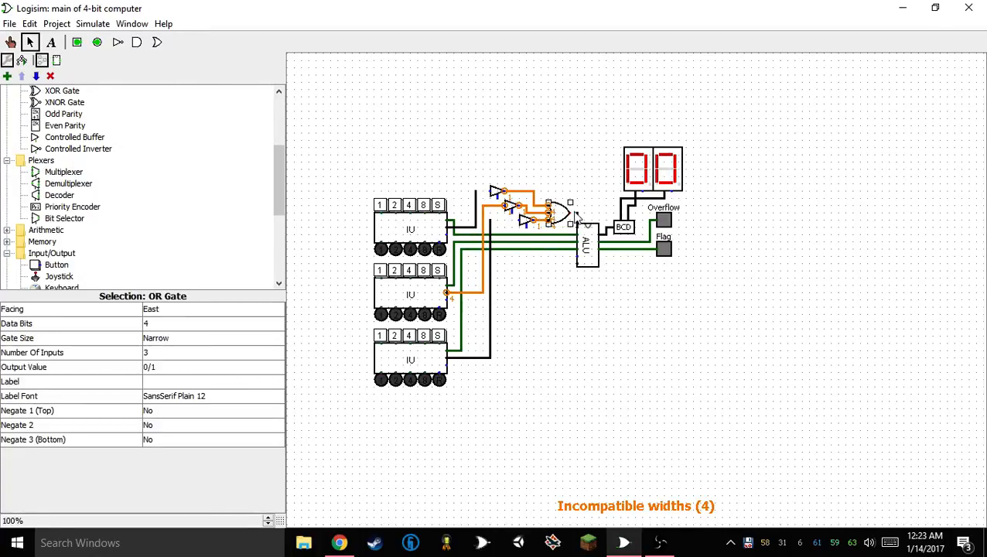
{"action": "left_click_drag", "start_coordinate": [566, 117], "coordinate": [783, 290]}
{"action": "left_click_drag", "start_coordinate": [587, 260], "coordinate": [595, 253]}
{"action": "left_click", "coordinate": [582, 291]}
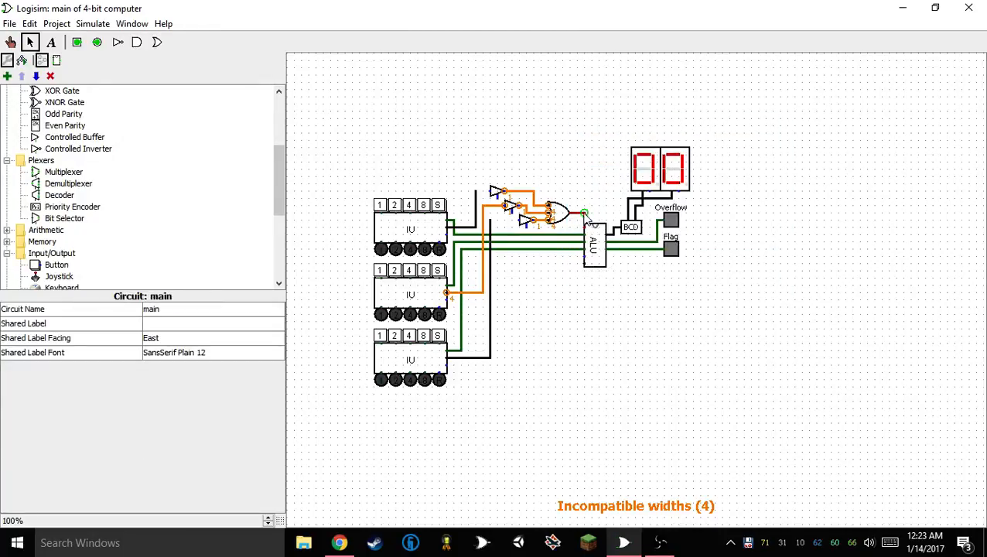
Reconnect the OR gate's output to the ALU and run short vertical wires up from the three buffer outputs
{"action": "mouse_move", "coordinate": [576, 213]}
{"action": "left_mouse_down"}
{"action": "mouse_move", "coordinate": [585, 233]}
{"action": "mouse_move", "coordinate": [541, 215]}
{"action": "mouse_move", "coordinate": [542, 153]}
{"action": "left_mouse_up"}
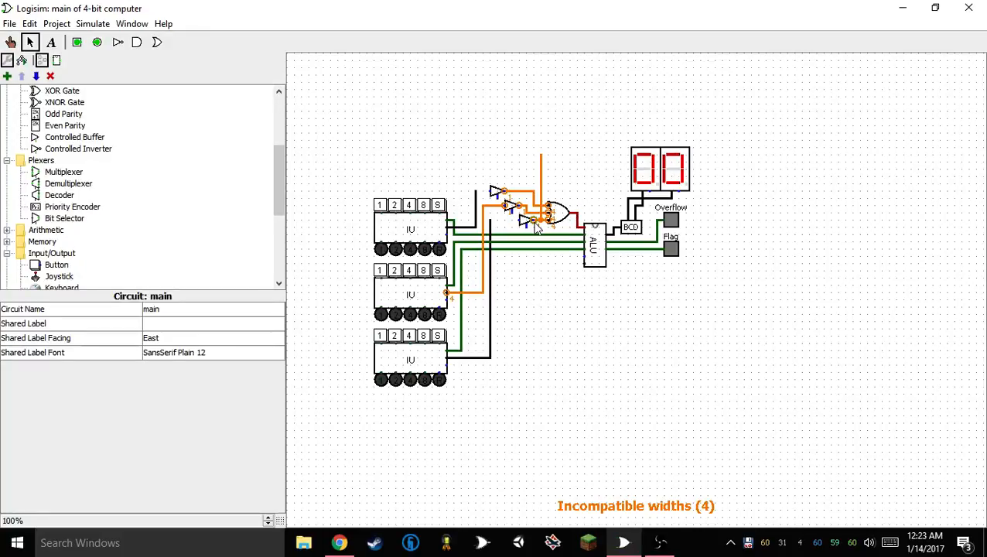
{"action": "mouse_move", "coordinate": [527, 206]}
{"action": "left_mouse_down"}
{"action": "mouse_move", "coordinate": [527, 184]}
{"action": "mouse_move", "coordinate": [541, 184]}
{"action": "left_mouse_up"}
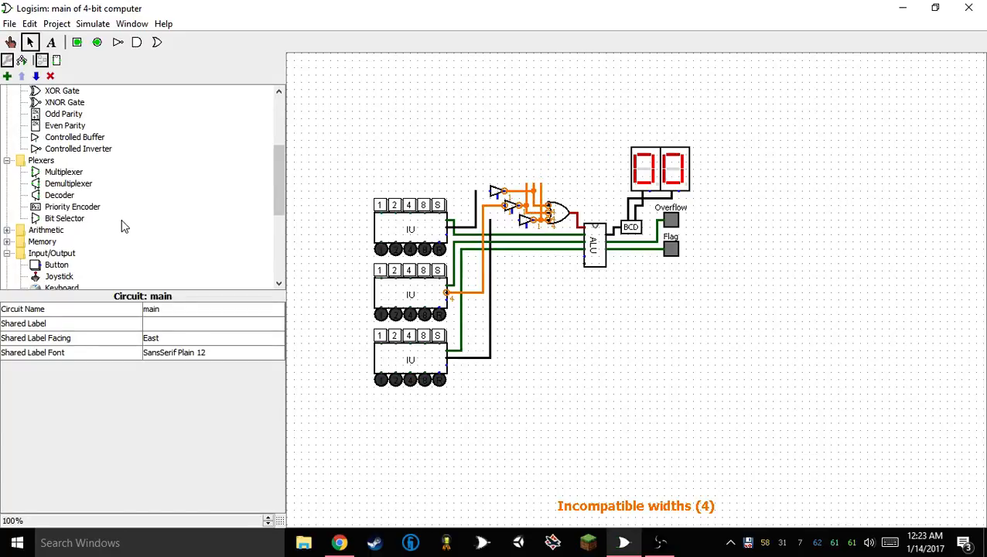
Add a Pull Resistor facing South above the buffers and duplicate it twice into a row of three
{"action": "scroll", "coordinate": [128, 223], "scroll_direction": "up", "scroll_amount": 4}
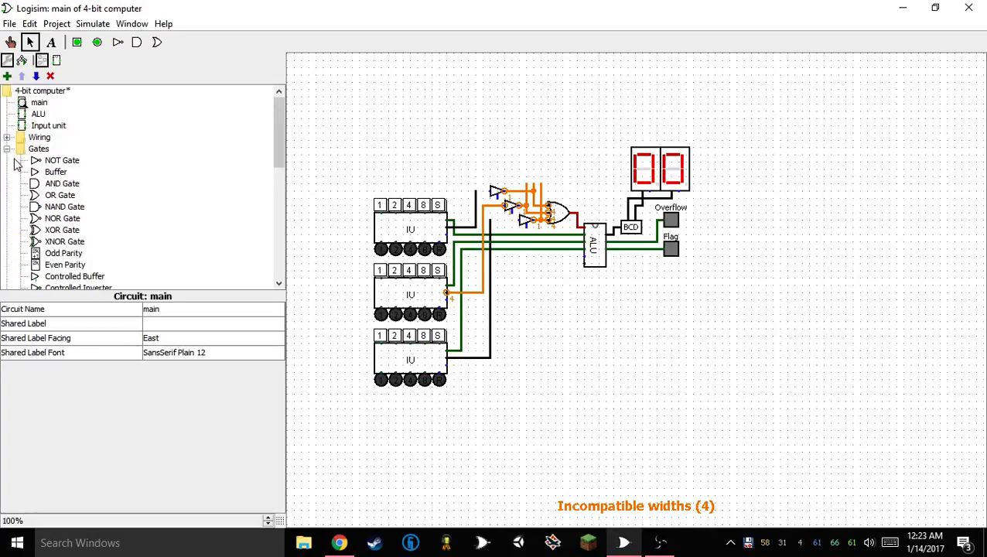
{"action": "left_click", "coordinate": [6, 137]}
{"action": "left_click", "coordinate": [47, 196]}
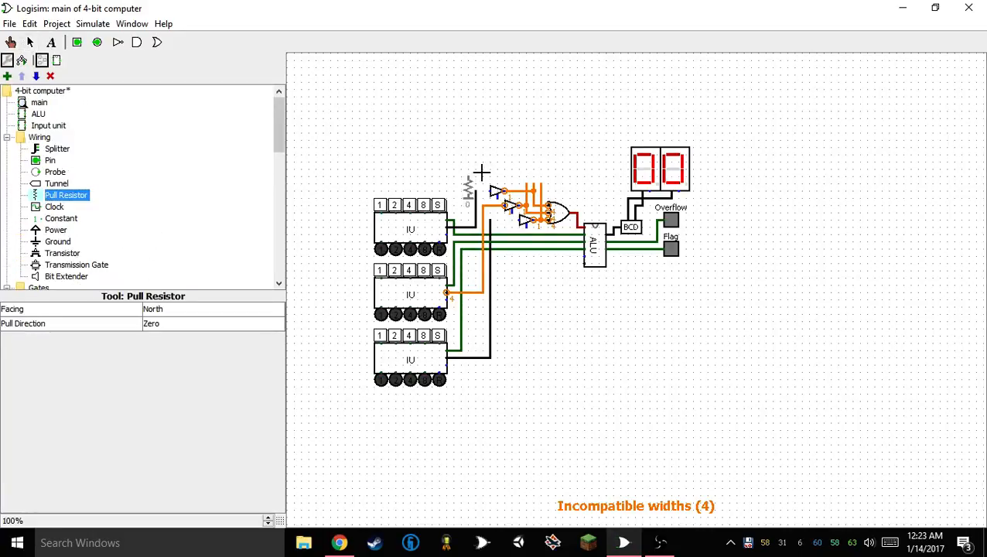
{"action": "left_click", "coordinate": [520, 151]}
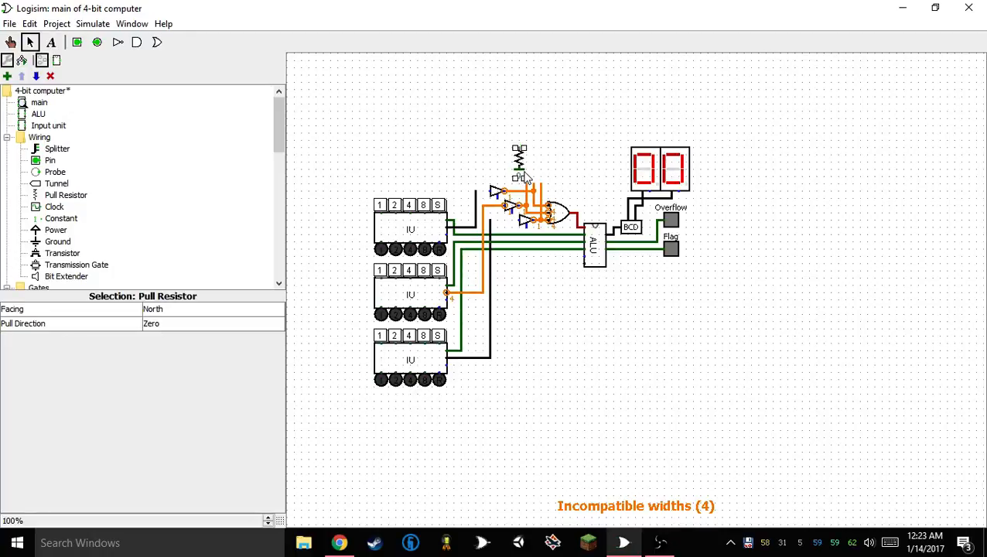
{"action": "key", "text": "Right"}
{"action": "key", "text": "Left"}
{"action": "key", "text": "Up"}
{"action": "key", "text": "Down"}
{"action": "key", "text": "ctrl+d"}
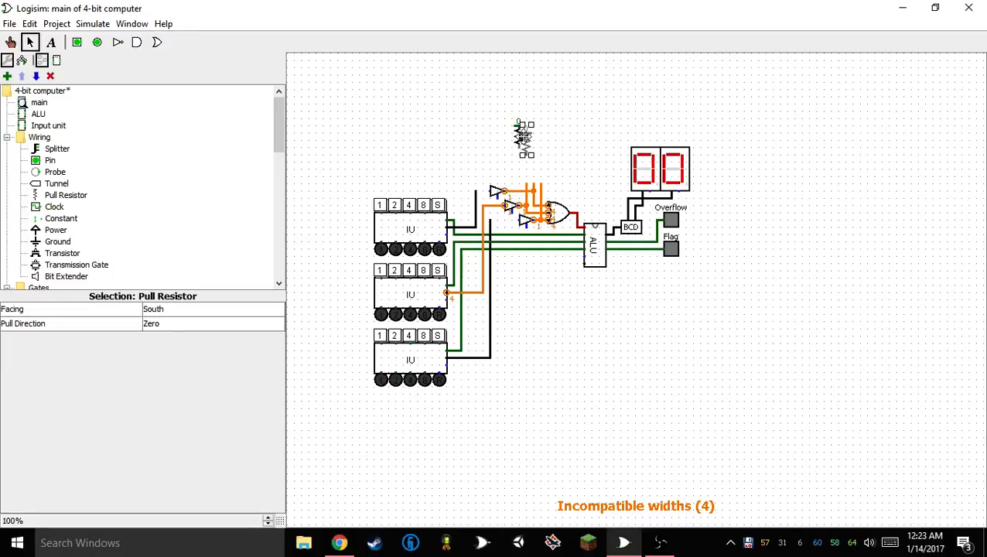
{"action": "left_click_drag", "start_coordinate": [524, 138], "coordinate": [528, 130]}
{"action": "key", "text": "ctrl+d"}
Move the three pull resistors together onto the vertical wires coming from the buffer outputs
{"action": "left_click_drag", "start_coordinate": [481, 178], "coordinate": [576, 95]}
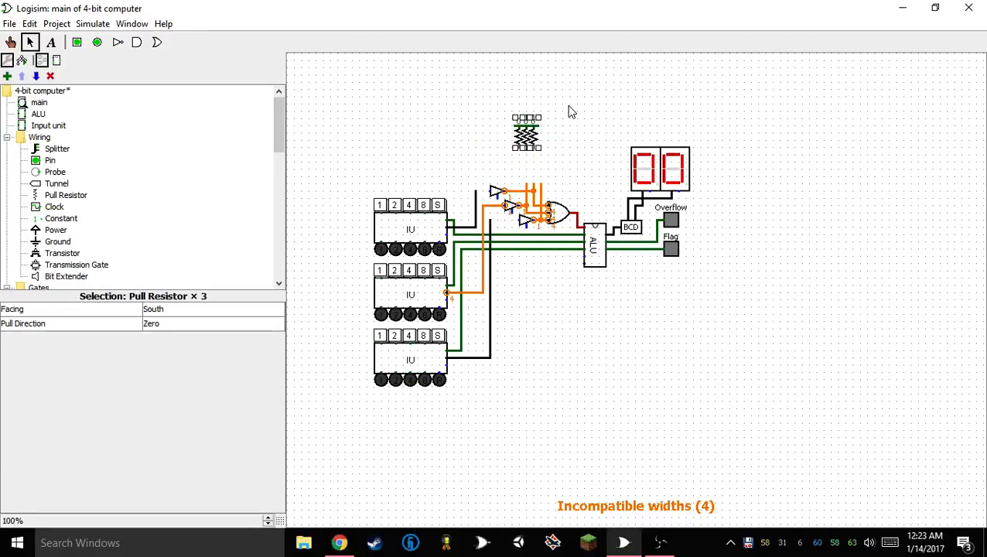
{"action": "key", "text": "ctrl+x"}
{"action": "key", "text": "ctrl+v"}
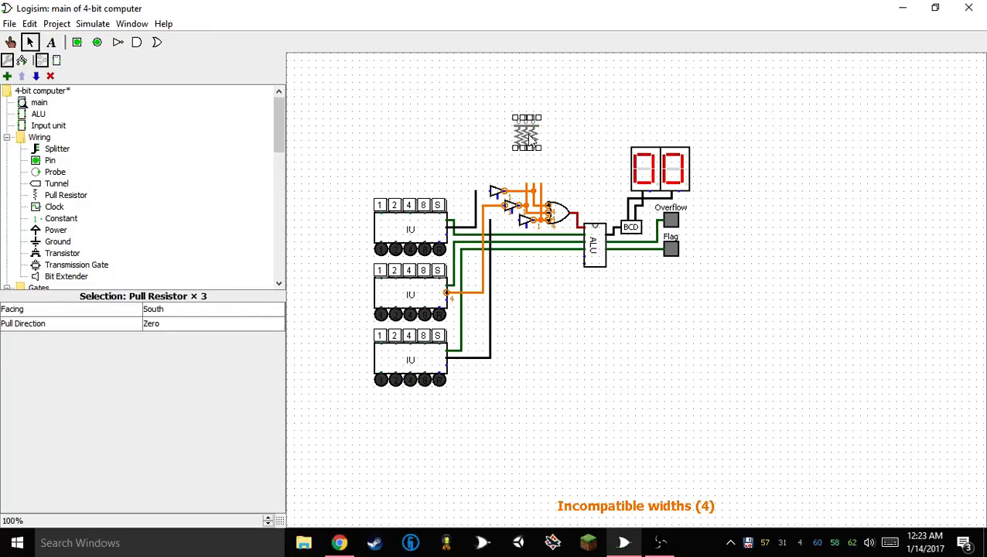
{"action": "left_click_drag", "start_coordinate": [528, 138], "coordinate": [535, 174]}
Wire the top and bottom Input units' data lines to their buffers, and each buffer's control input to its unit's green line
{"action": "left_click", "coordinate": [545, 130]}
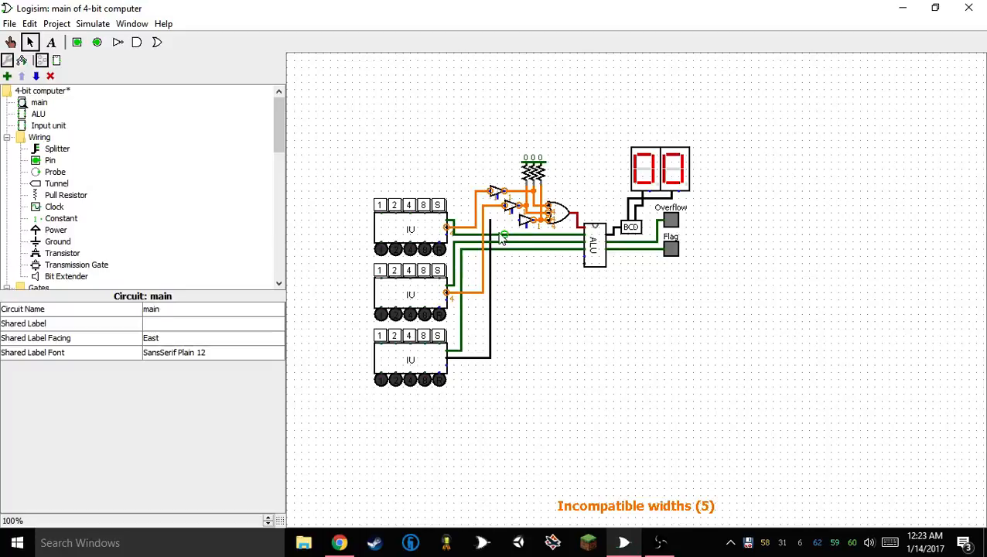
{"action": "left_click", "coordinate": [524, 224]}
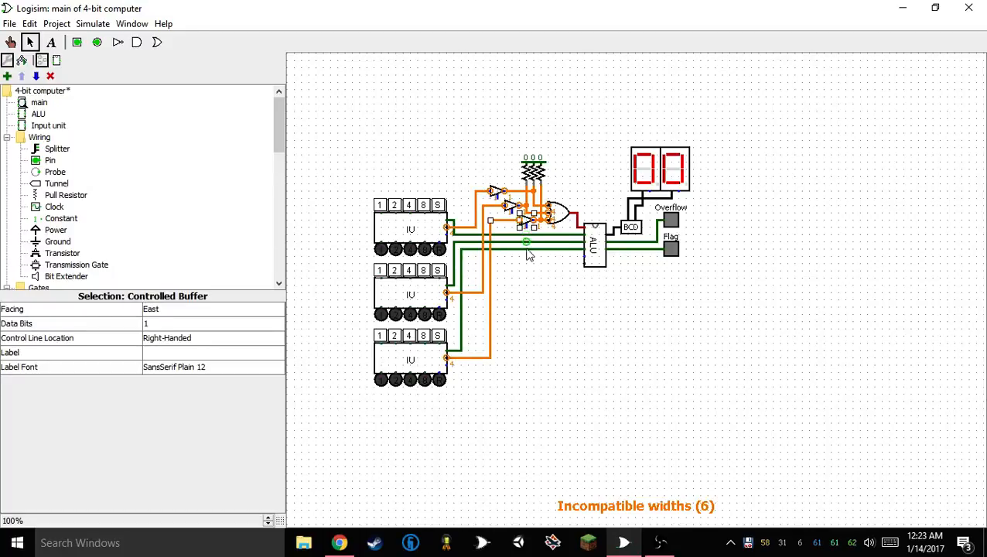
{"action": "left_click", "coordinate": [528, 255]}
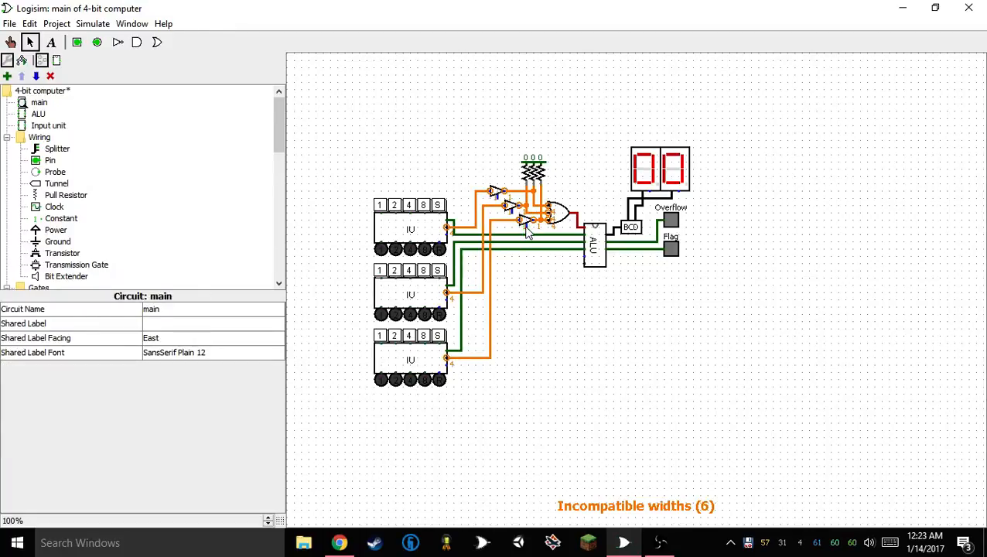
{"action": "mouse_move", "coordinate": [529, 248]}
{"action": "left_mouse_down"}
{"action": "mouse_move", "coordinate": [512, 254]}
{"action": "mouse_move", "coordinate": [514, 246]}
{"action": "left_mouse_up"}
{"action": "left_click_drag", "start_coordinate": [495, 197], "coordinate": [497, 233]}
Set the data bits of all three Controlled Buffers to 4
{"action": "left_click", "coordinate": [500, 200]}
{"action": "left_click", "coordinate": [511, 207], "text": "shift"}
{"action": "left_click", "coordinate": [526, 222], "text": "shift"}
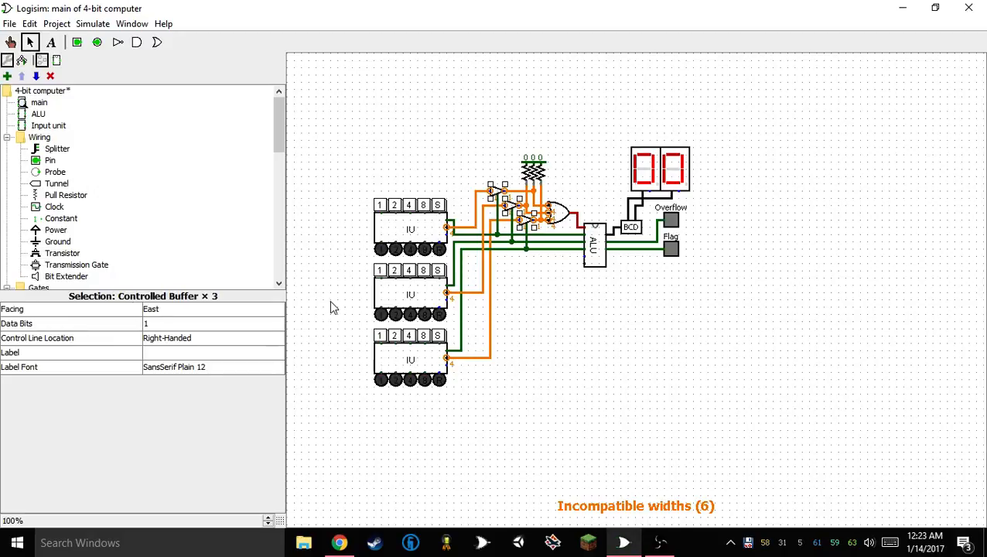
{"action": "left_click", "coordinate": [173, 325]}
{"action": "left_click", "coordinate": [171, 373]}
{"action": "left_click", "coordinate": [465, 372]}
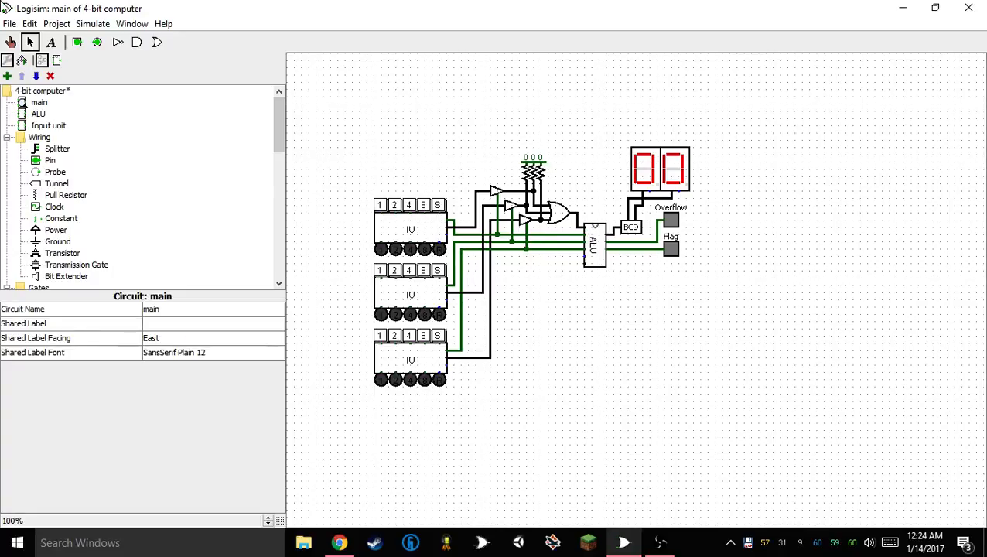
Test the top Input unit by turning on bit 4 and triggering its send button
{"action": "left_click", "coordinate": [10, 42]}
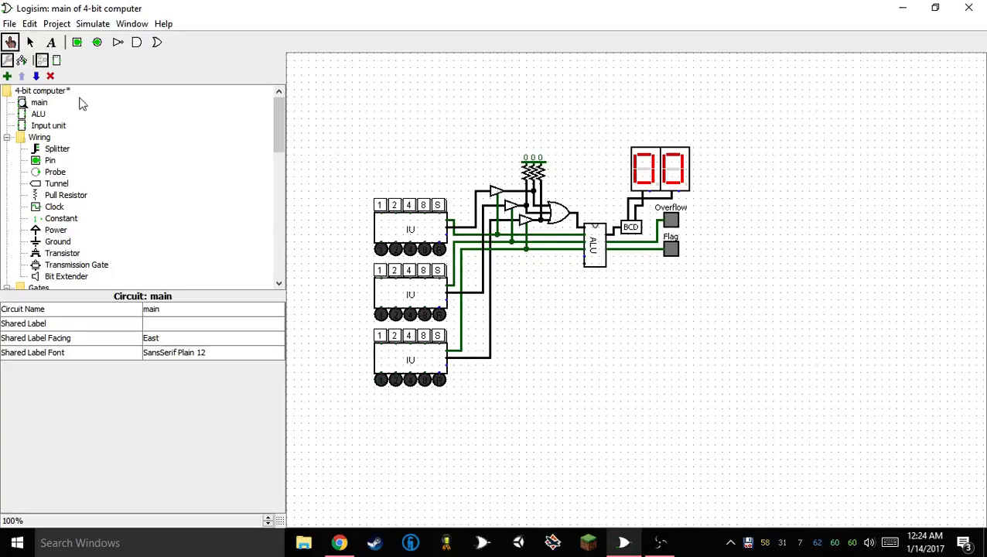
{"action": "left_click", "coordinate": [410, 205]}
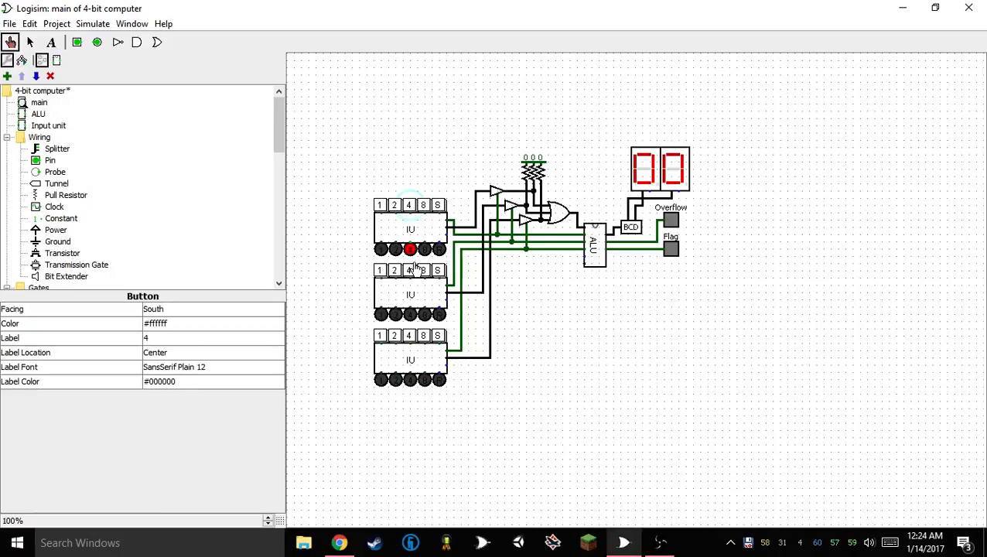
{"action": "left_click", "coordinate": [438, 207]}
{"action": "left_click", "coordinate": [438, 208]}
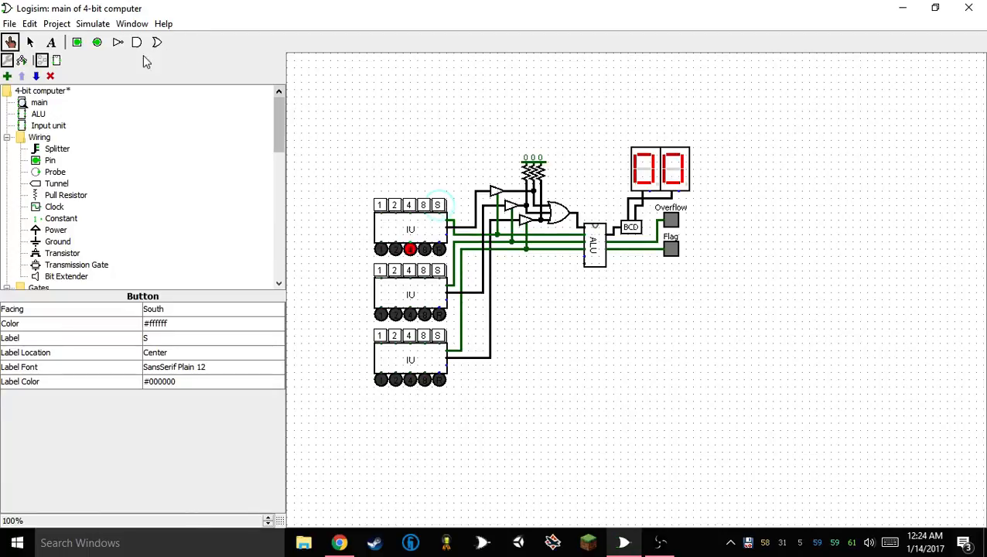
Duplicate the BCD converter with its two digit displays above the originals and wire the copy's input to the OR gate's output
{"action": "left_click", "coordinate": [34, 42]}
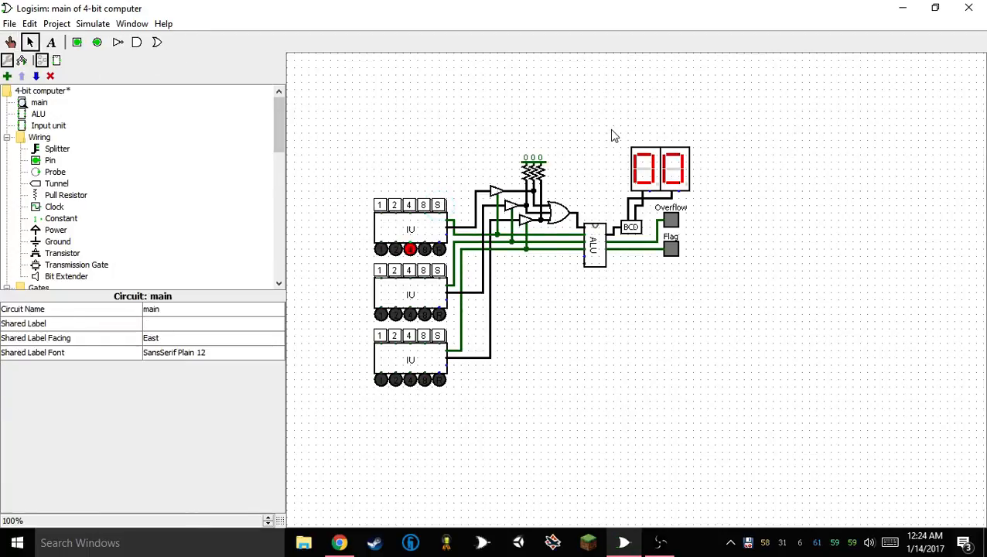
{"action": "left_click_drag", "start_coordinate": [612, 134], "coordinate": [652, 243]}
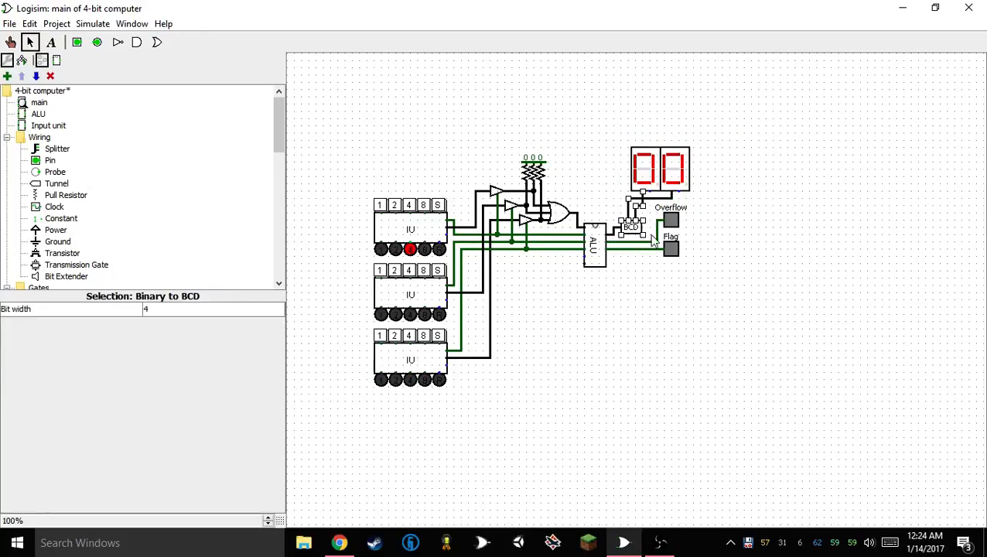
{"action": "left_click", "coordinate": [619, 149]}
{"action": "left_click_drag", "start_coordinate": [606, 122], "coordinate": [632, 175]}
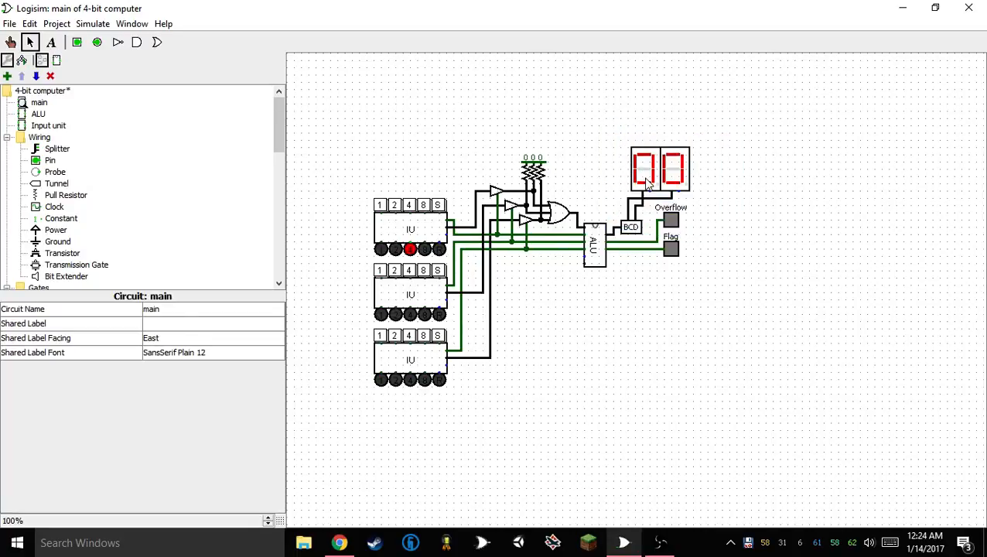
{"action": "left_click", "coordinate": [643, 174]}
{"action": "left_click", "coordinate": [675, 171], "text": "shift"}
{"action": "left_click", "coordinate": [625, 227], "text": "shift"}
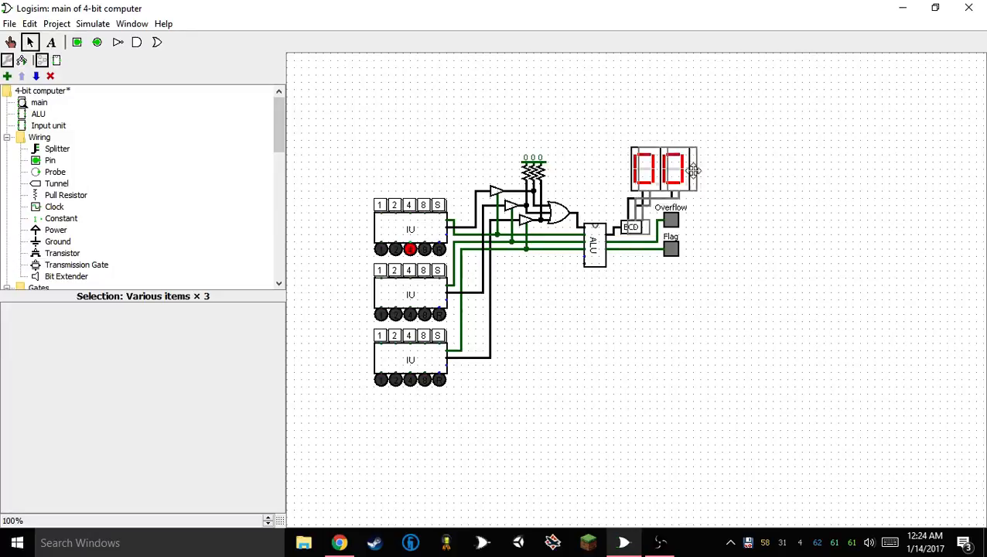
{"action": "left_click_drag", "start_coordinate": [694, 170], "coordinate": [642, 114]}
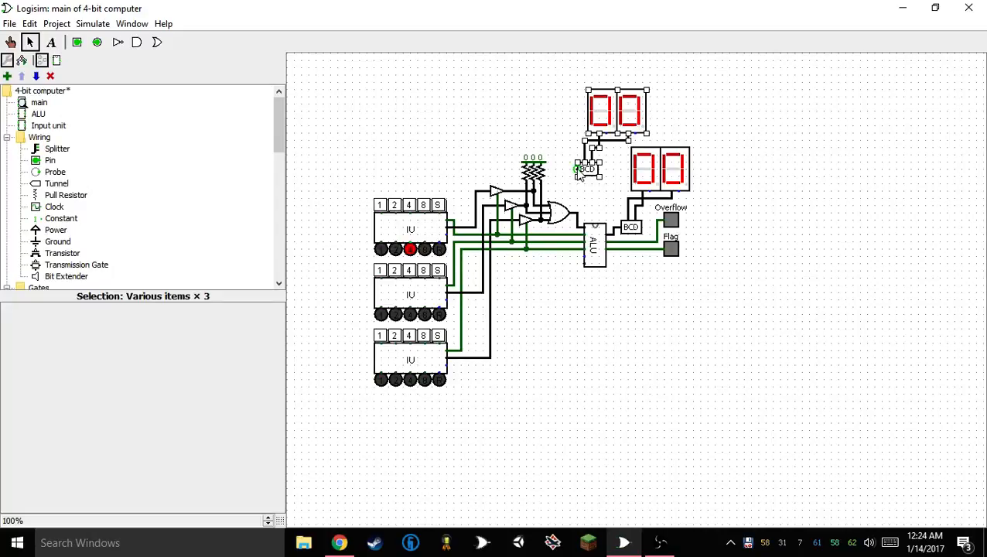
{"action": "left_click_drag", "start_coordinate": [577, 170], "coordinate": [573, 218]}
{"action": "left_click", "coordinate": [537, 102]}
Send the top Input unit's stored value several times to check the new display on the OR gate's output
{"action": "left_click", "coordinate": [10, 42]}
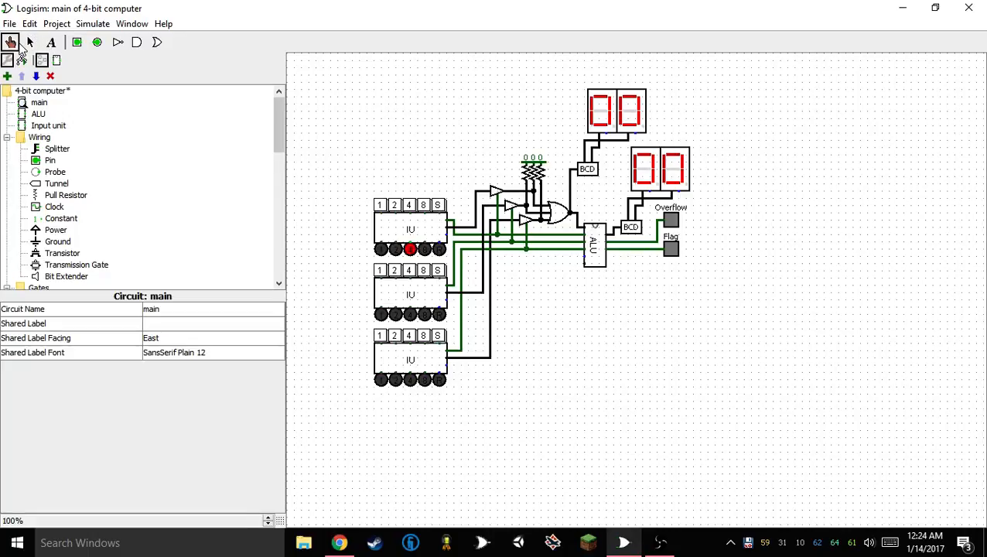
{"action": "left_click", "coordinate": [438, 205]}
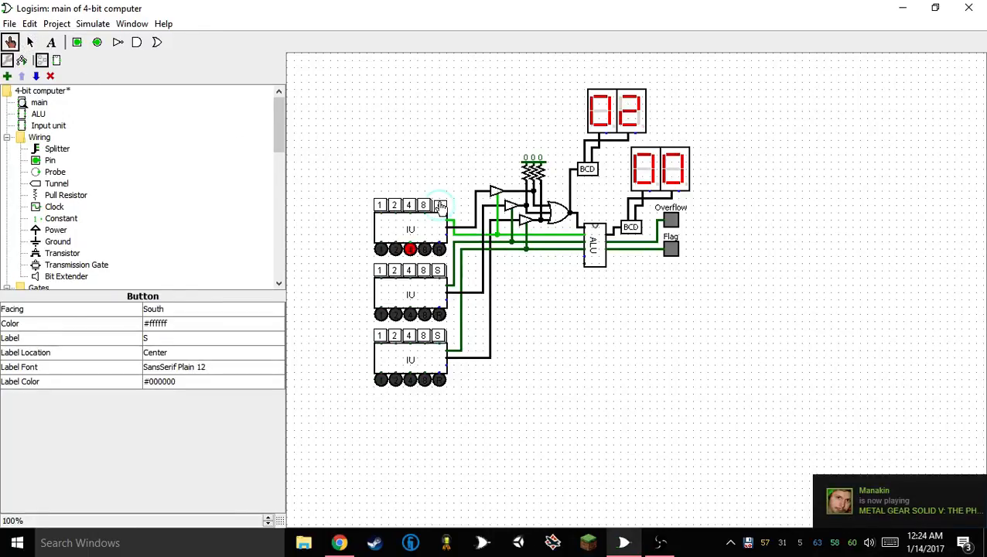
{"action": "left_click", "coordinate": [439, 206]}
{"action": "left_click", "coordinate": [438, 206]}
{"action": "left_click", "coordinate": [438, 206]}
{"action": "left_click", "coordinate": [439, 206]}
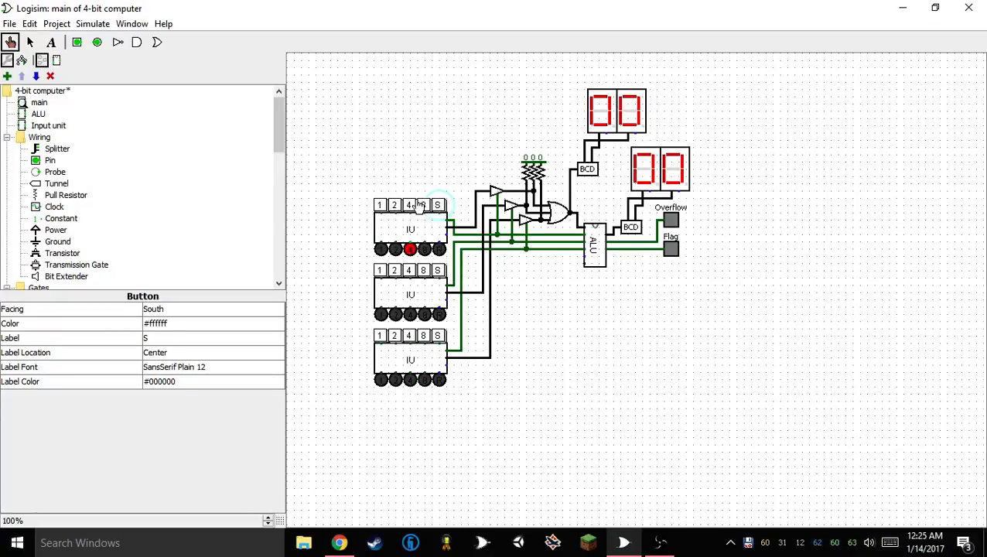
Test the top Input unit by sending the value 8 and the value 1 in place of 4
{"action": "left_click", "coordinate": [411, 206]}
{"action": "left_click", "coordinate": [424, 207]}
{"action": "left_click", "coordinate": [440, 206]}
{"action": "left_click", "coordinate": [440, 206]}
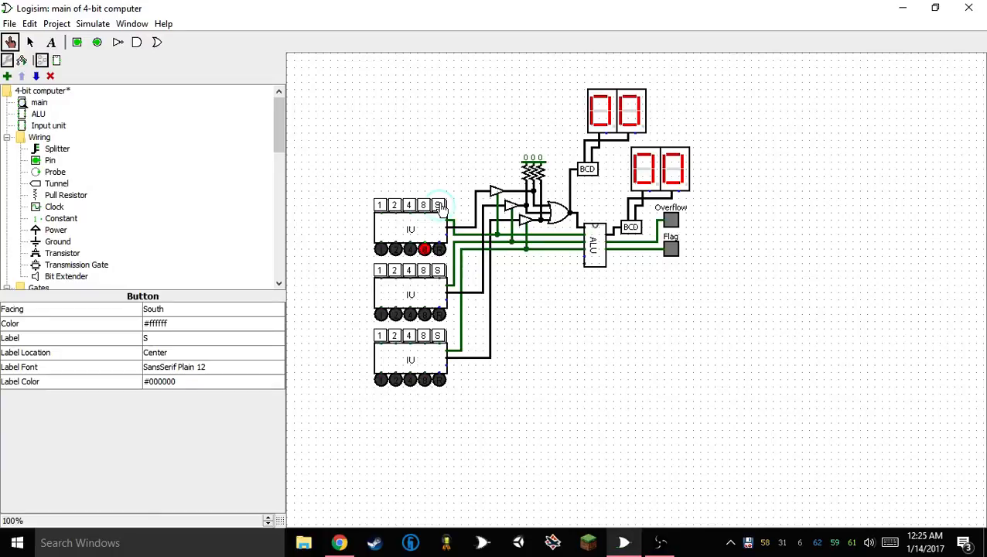
{"action": "left_click", "coordinate": [424, 206]}
{"action": "left_click", "coordinate": [379, 205]}
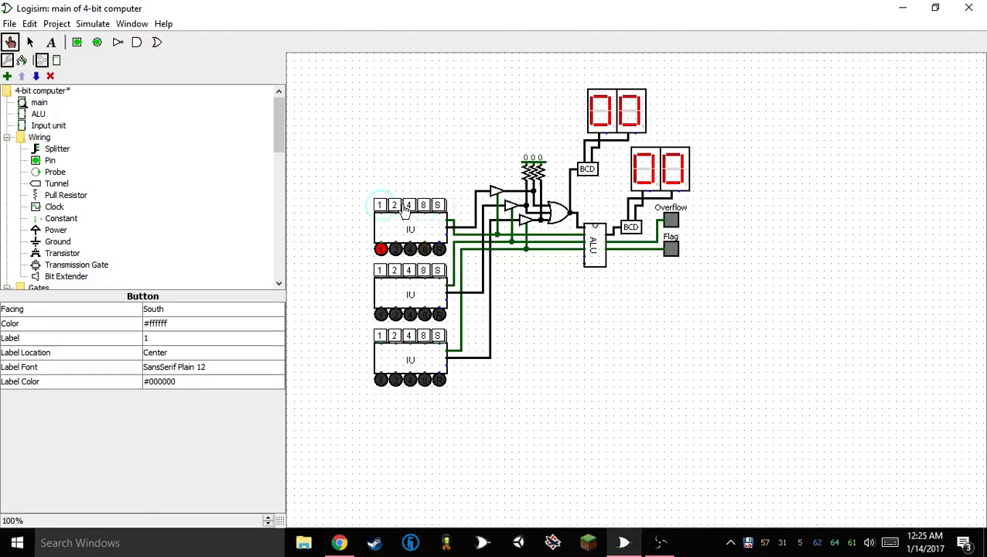
{"action": "left_click", "coordinate": [438, 205]}
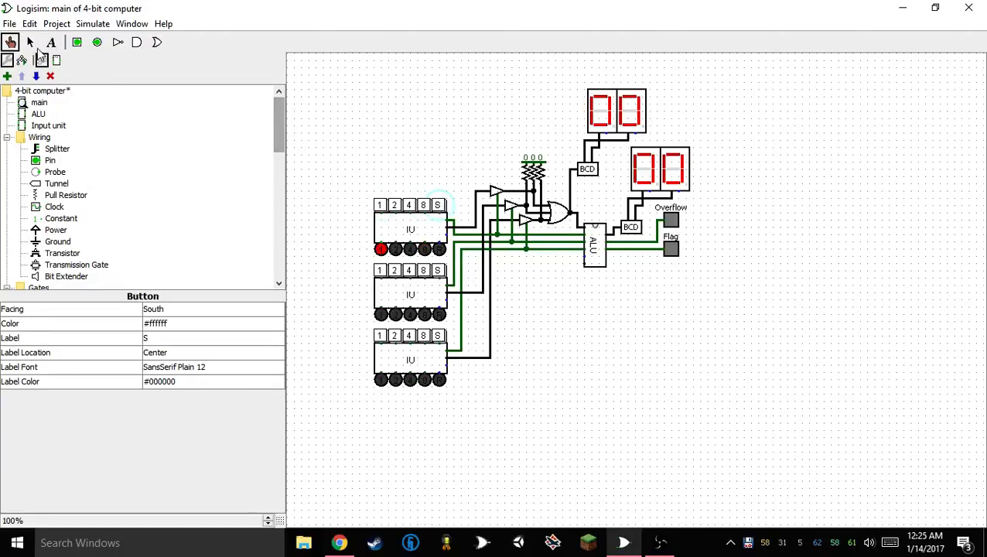
Delete the middle and bottom Input units together with their buttons and LEDs
{"action": "left_click", "coordinate": [30, 43]}
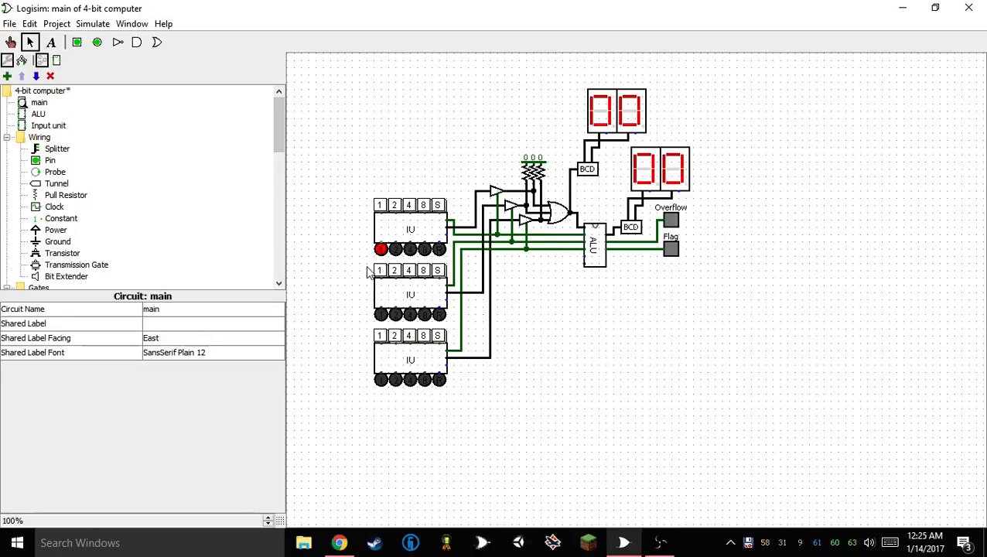
{"action": "left_click_drag", "start_coordinate": [368, 271], "coordinate": [308, 408]}
{"action": "key", "text": "Delete"}
{"action": "key", "text": "Delete"}
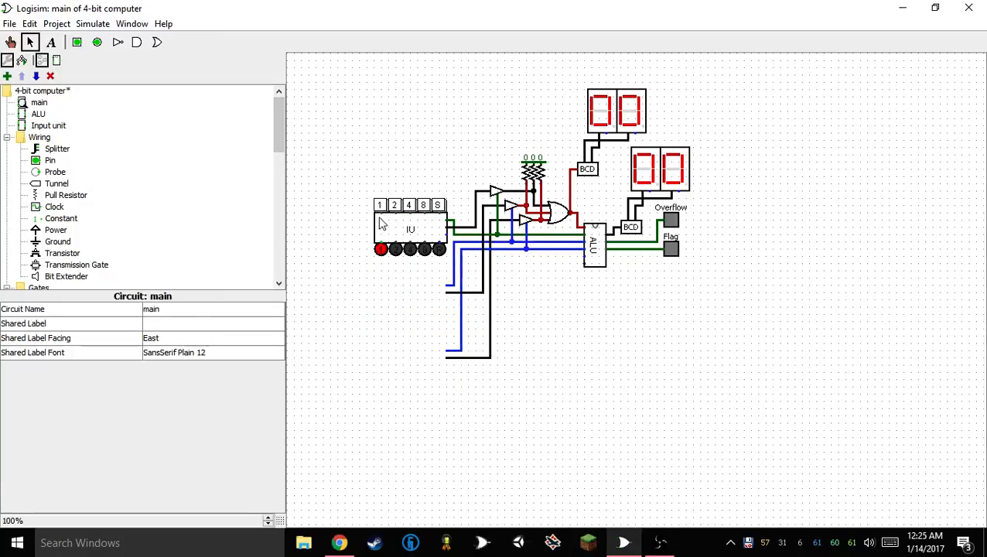
{"action": "left_click", "coordinate": [379, 205]}
{"action": "left_click", "coordinate": [147, 338]}
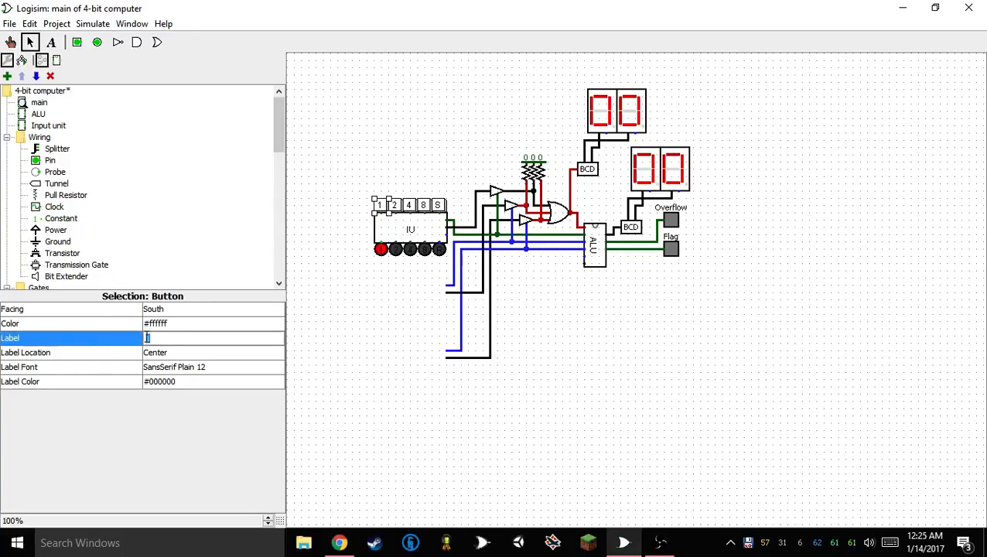
{"action": "key", "text": "Return"}
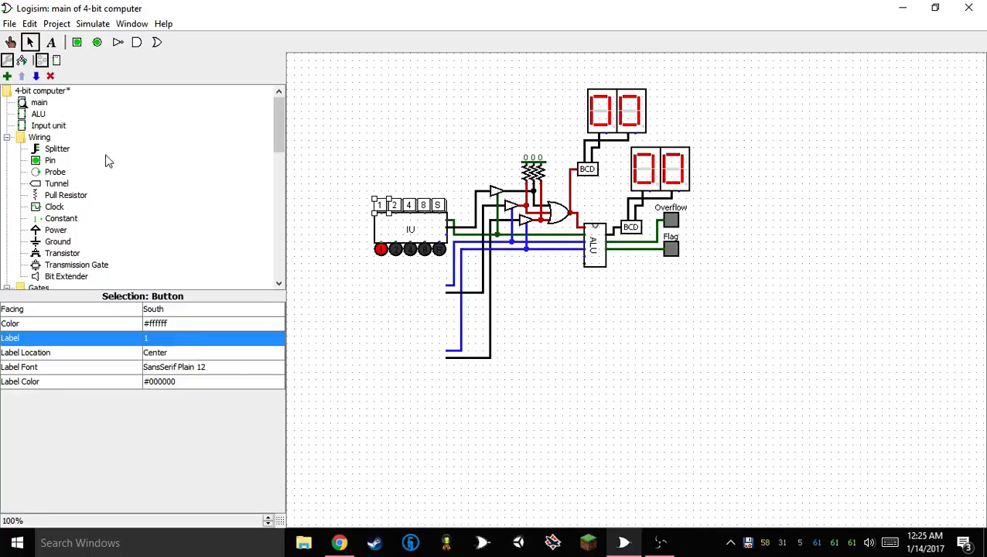
{"action": "left_click", "coordinate": [435, 236]}
{"action": "right_click", "coordinate": [436, 236]}
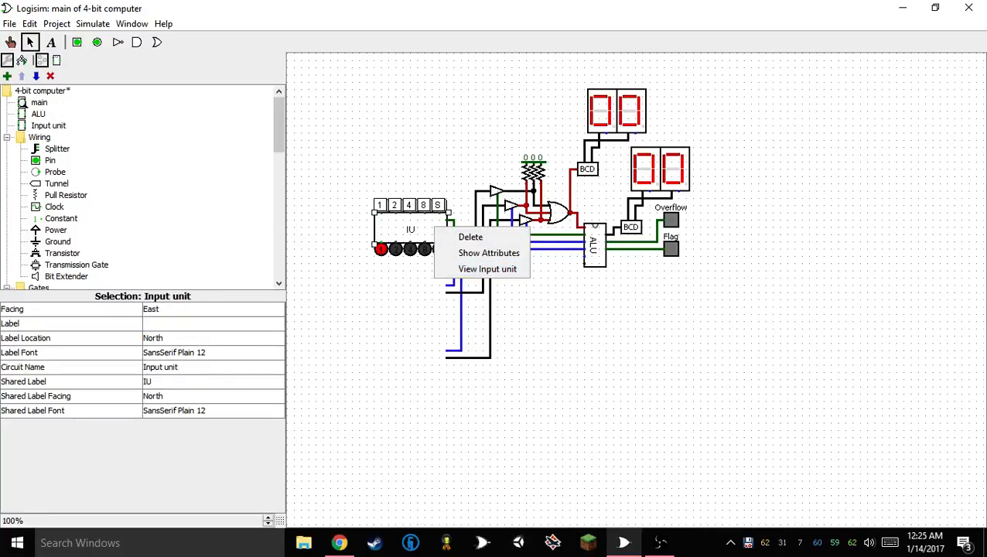
Edit the Input unit's circuit appearance, reversing the order of the four bit input ports and the four bit output ports
{"action": "left_click", "coordinate": [34, 126]}
{"action": "double_click", "coordinate": [34, 122]}
{"action": "right_click", "coordinate": [33, 123]}
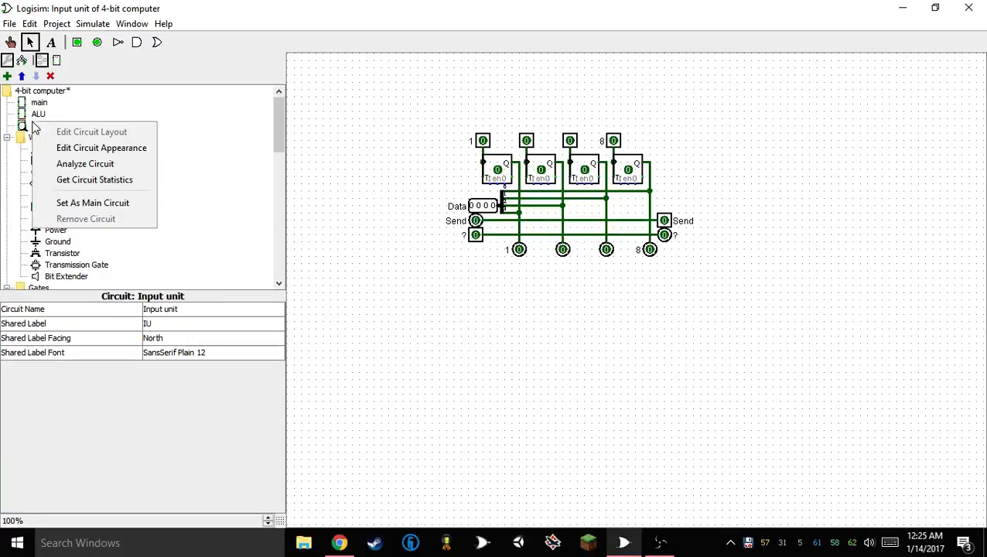
{"action": "left_click", "coordinate": [61, 151]}
{"action": "left_click_drag", "start_coordinate": [331, 120], "coordinate": [372, 96]}
{"action": "left_click", "coordinate": [340, 133]}
{"action": "left_click", "coordinate": [366, 174]}
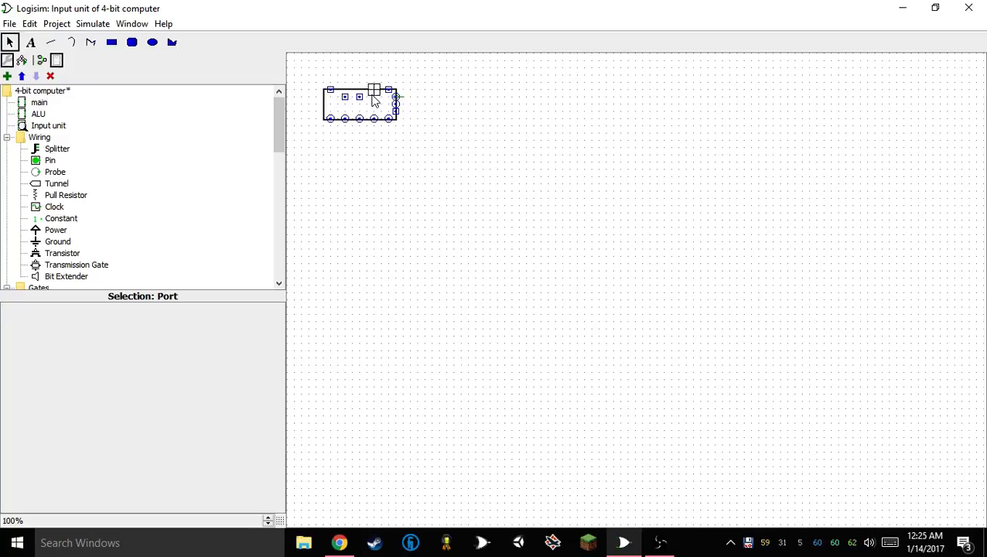
{"action": "left_click", "coordinate": [356, 93]}
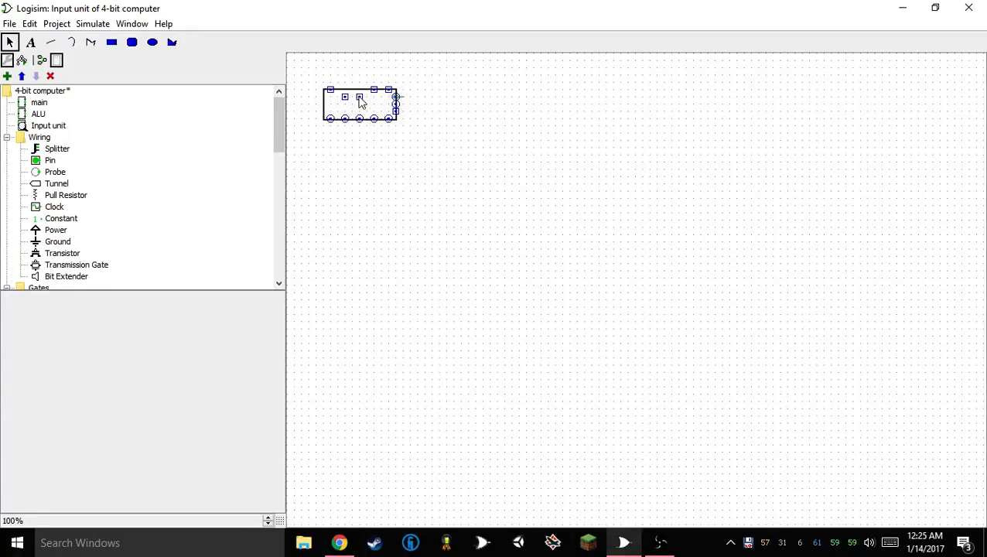
{"action": "left_click", "coordinate": [349, 95]}
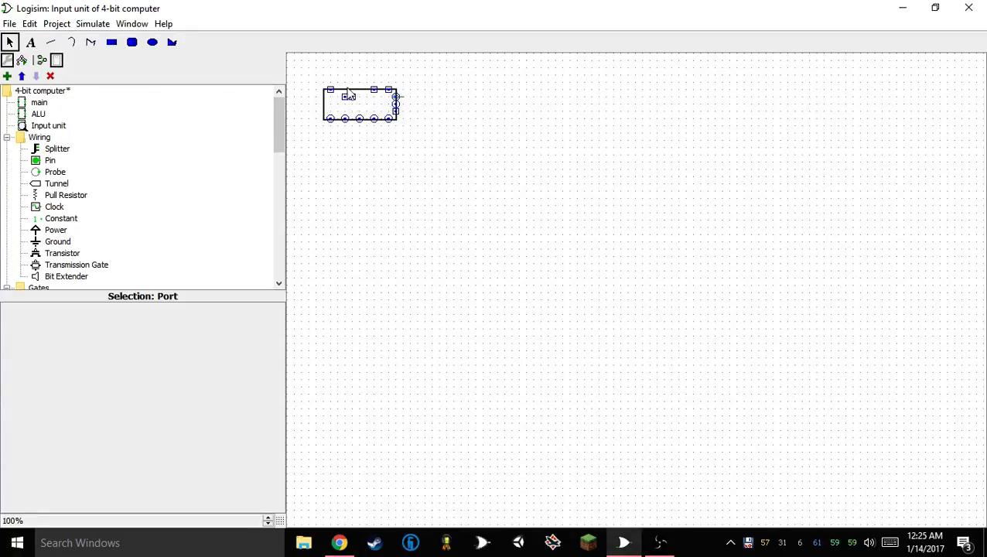
{"action": "mouse_move", "coordinate": [342, 84]}
{"action": "left_mouse_down"}
{"action": "mouse_move", "coordinate": [343, 93]}
{"action": "mouse_move", "coordinate": [359, 90]}
{"action": "left_mouse_up"}
{"action": "left_click", "coordinate": [346, 98]}
{"action": "left_click", "coordinate": [370, 133]}
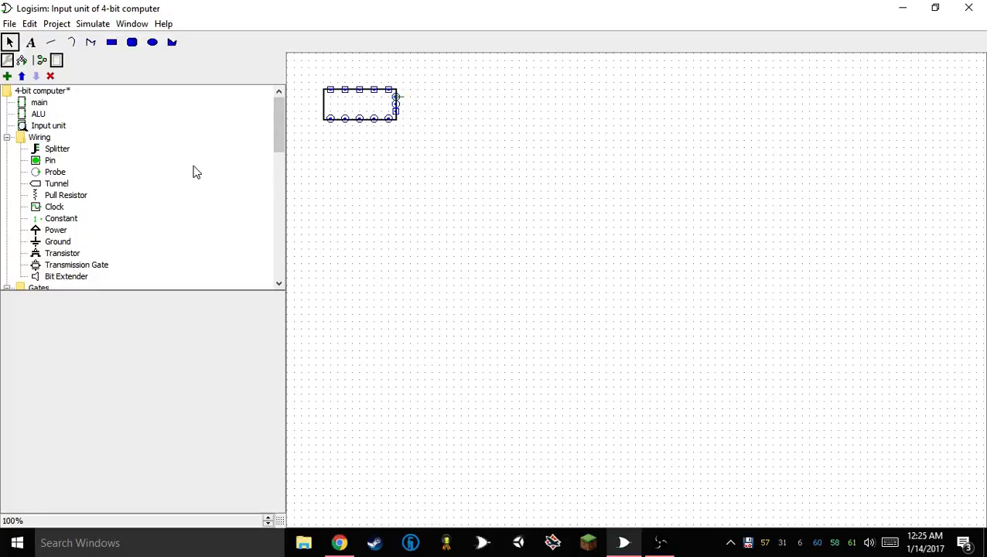
Duplicate the remaining Input unit with its buttons and LEDs twice, placing the copies on the open wire ends below it
{"action": "double_click", "coordinate": [37, 105]}
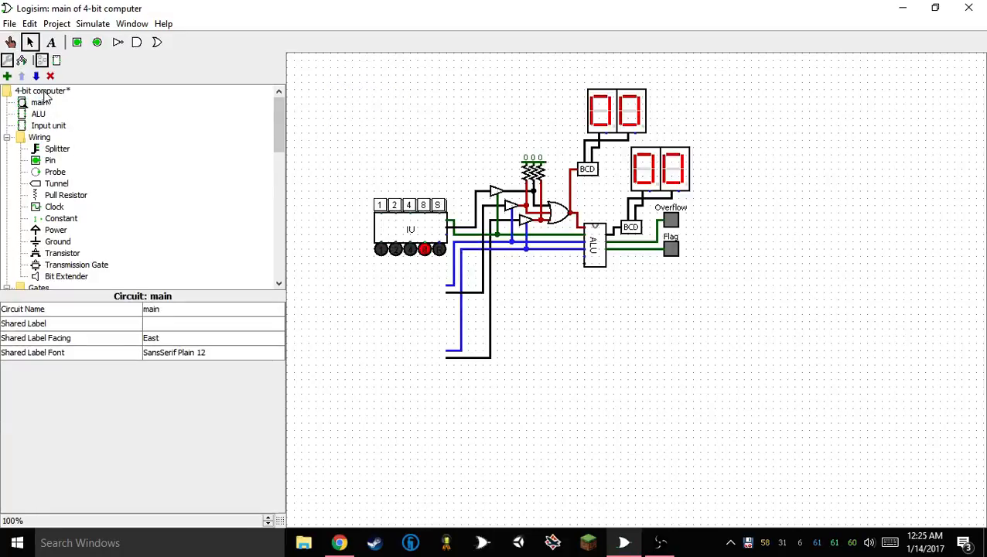
{"action": "left_click_drag", "start_coordinate": [454, 152], "coordinate": [323, 283]}
{"action": "left_click_drag", "start_coordinate": [362, 151], "coordinate": [454, 276]}
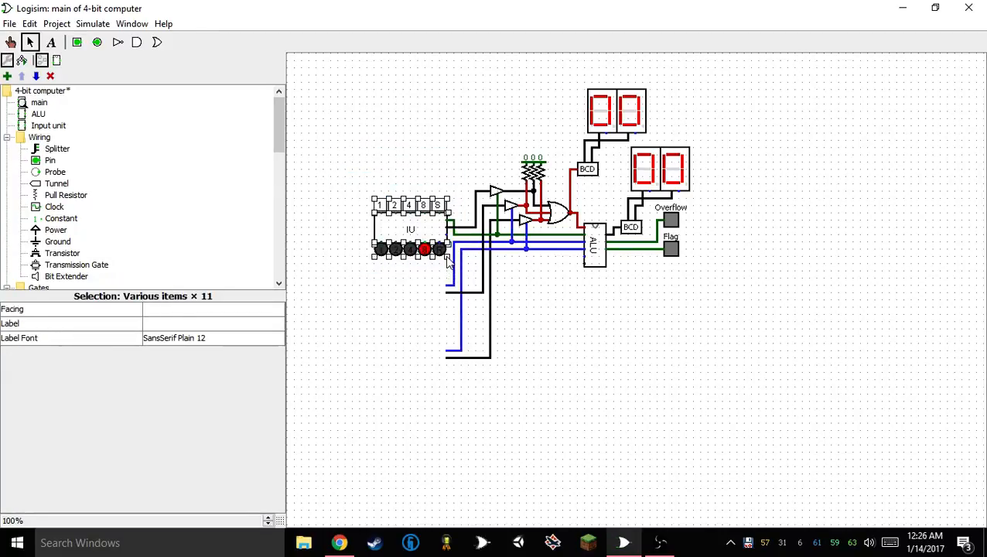
{"action": "left_click_drag", "start_coordinate": [431, 221], "coordinate": [445, 358]}
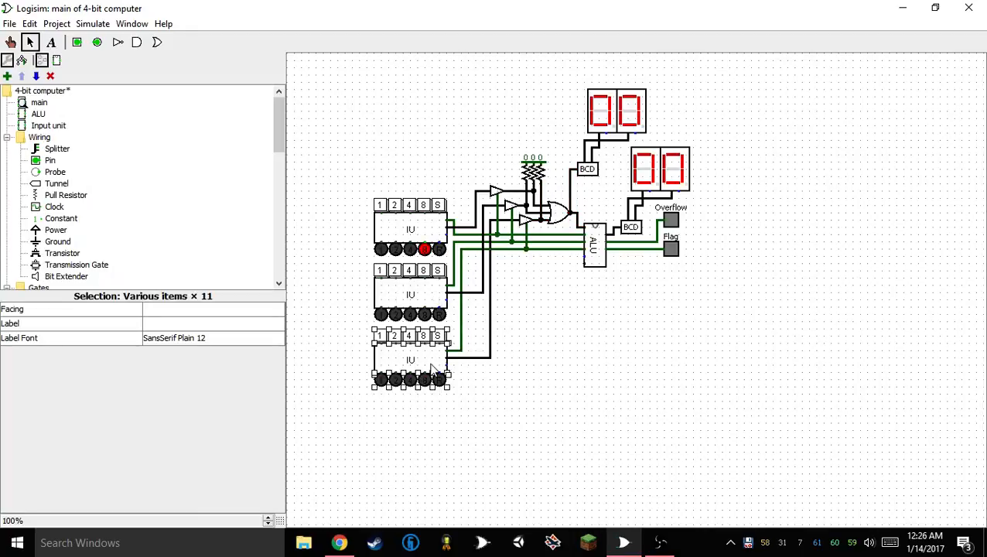
Switch to Chrome and search Google for "square wave" in a new tab
{"action": "left_click", "coordinate": [339, 543]}
{"action": "left_click", "coordinate": [294, 11]}
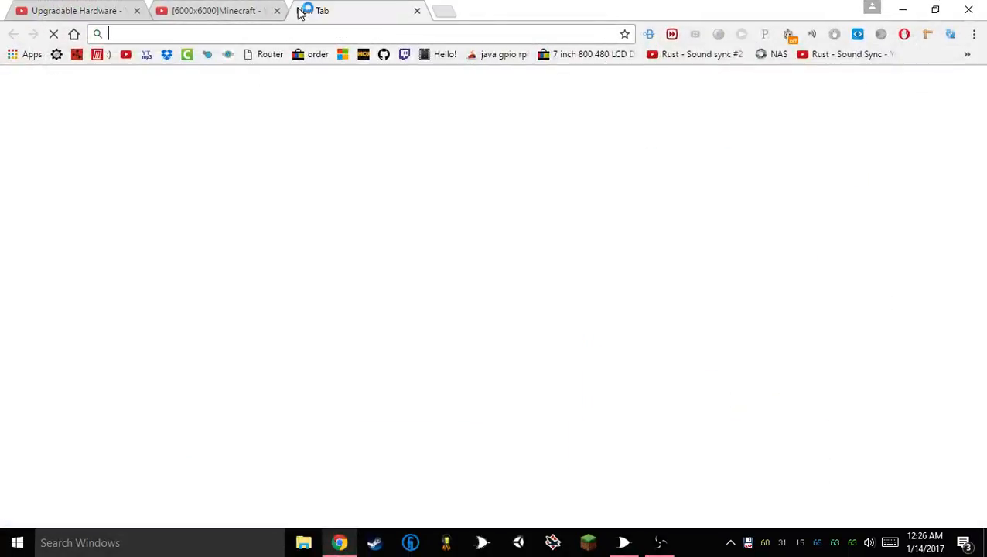
{"action": "type", "text": "squ"}
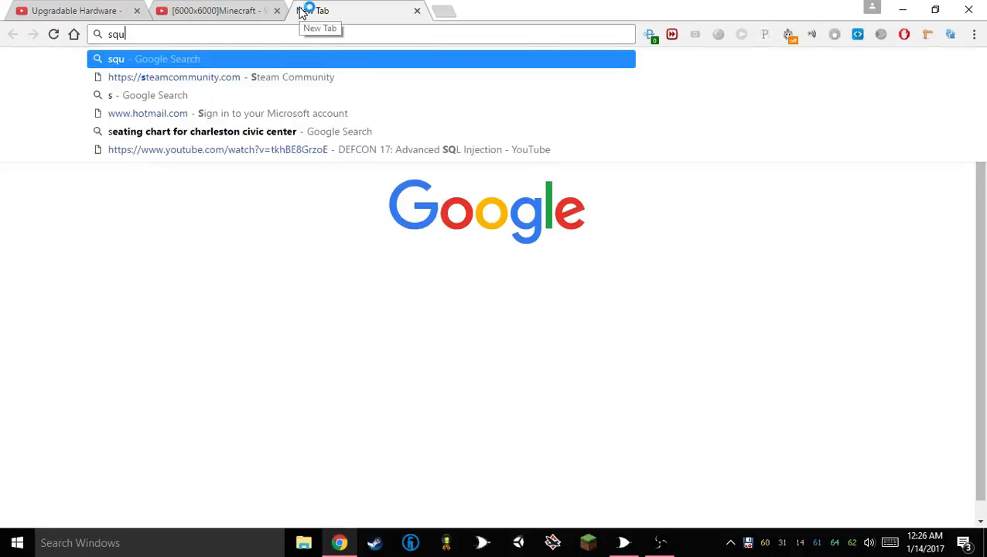
{"action": "type", "text": "are "}
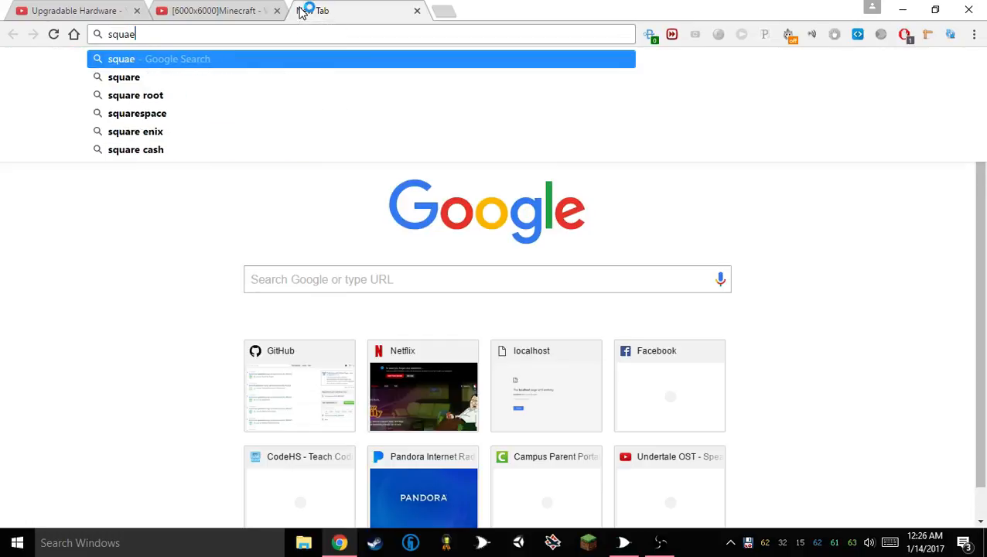
{"action": "type", "text": "wave"}
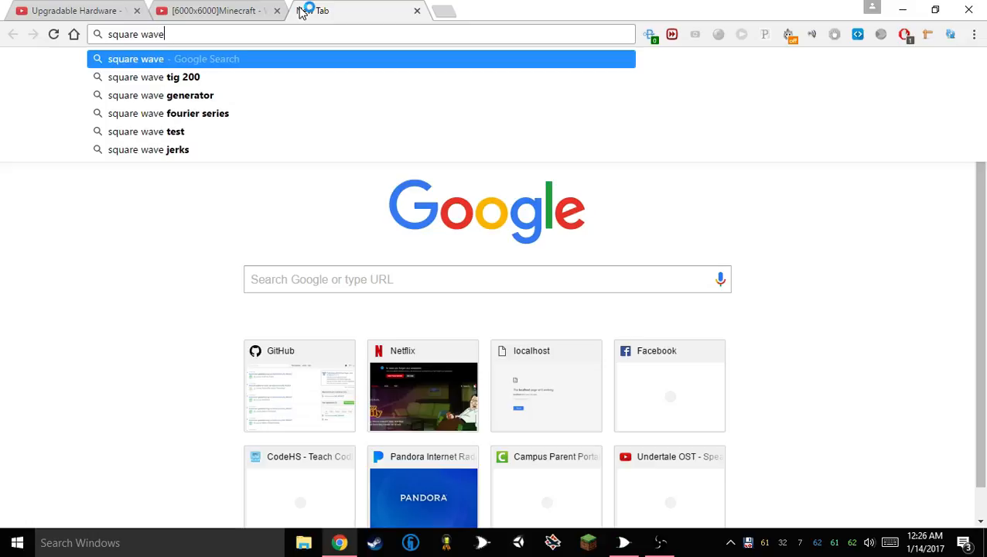
{"action": "key", "text": "Return"}
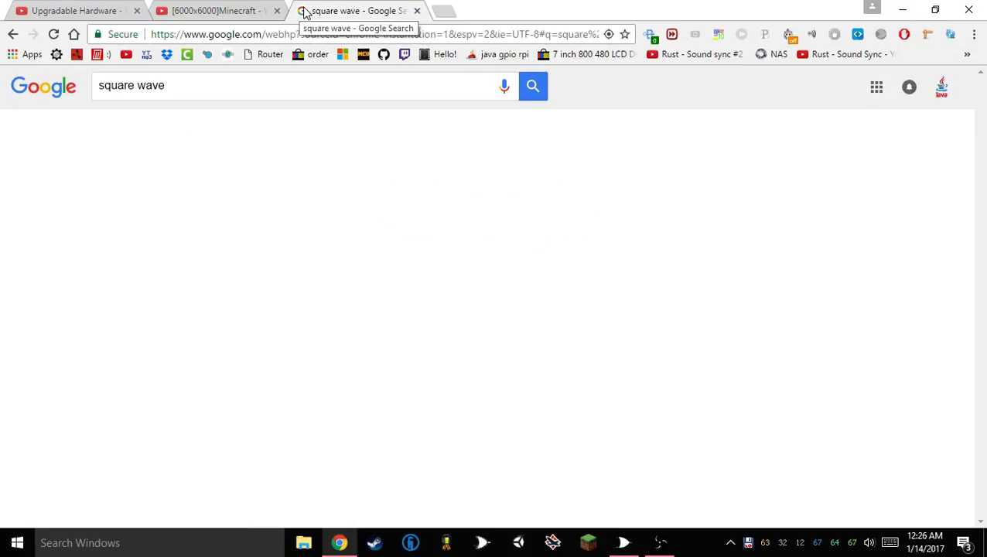
Show the image results and enlarge the Wikimedia square wave and the amplitude-over-time square wave graph
{"action": "left_click", "coordinate": [162, 142]}
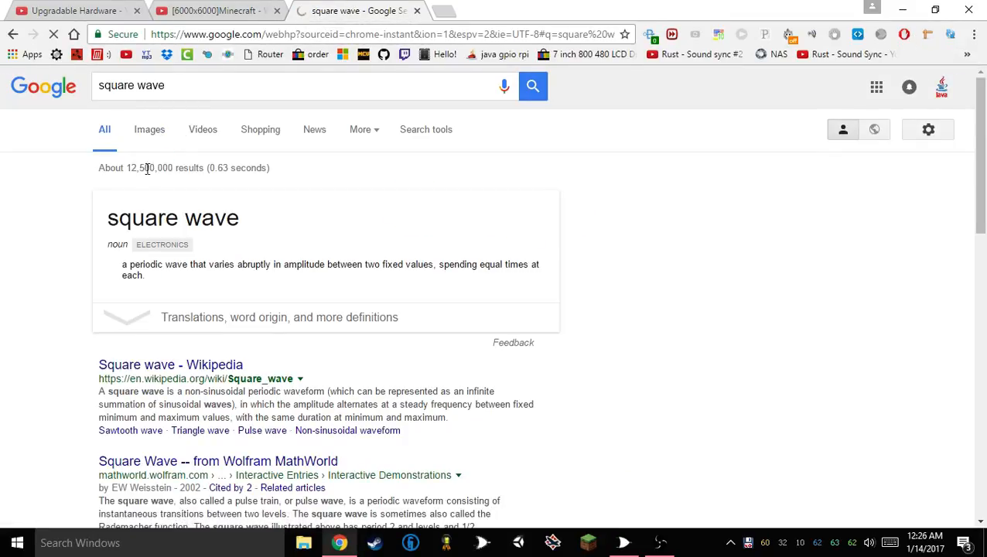
{"action": "left_click", "coordinate": [302, 264]}
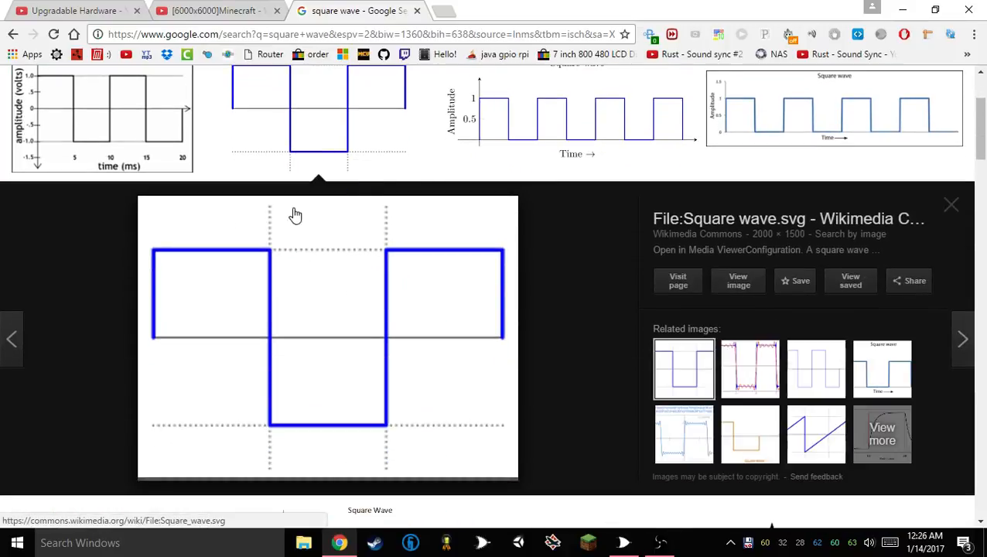
{"action": "left_click", "coordinate": [448, 152]}
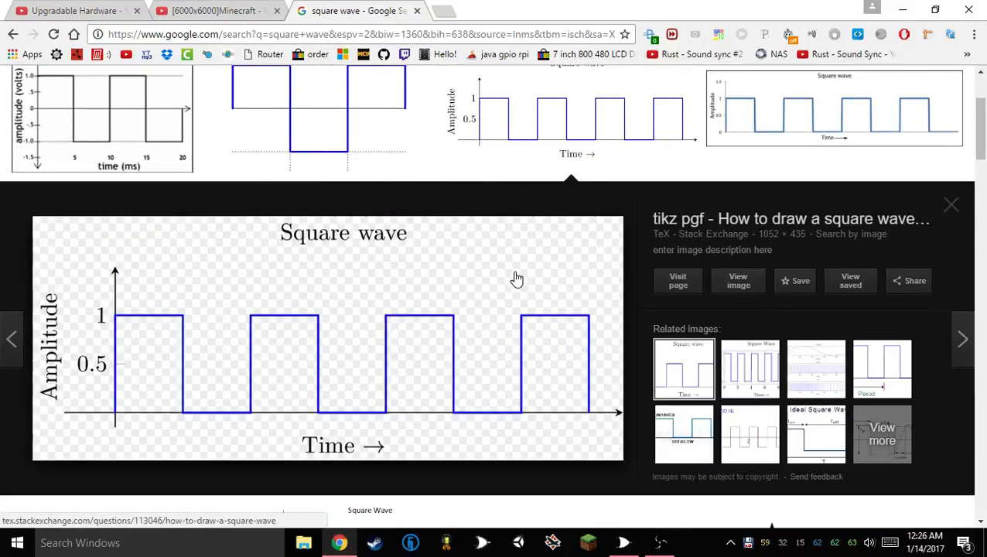
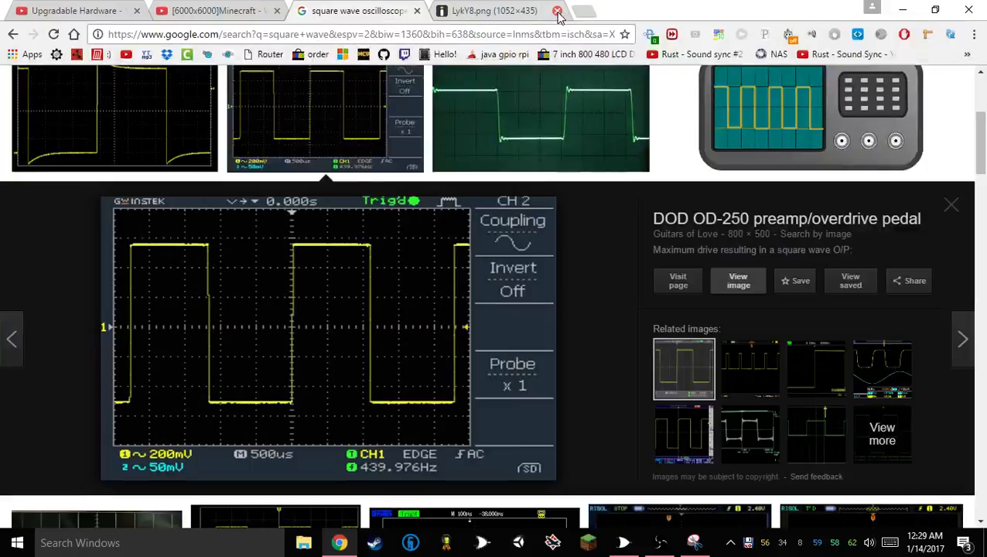
Open The Student Room's blue square wave image at full size, examine its enlarged trace, and close the image
{"action": "scroll", "coordinate": [601, 195], "scroll_direction": "up", "scroll_amount": 3}
{"action": "left_click", "coordinate": [570, 233]}
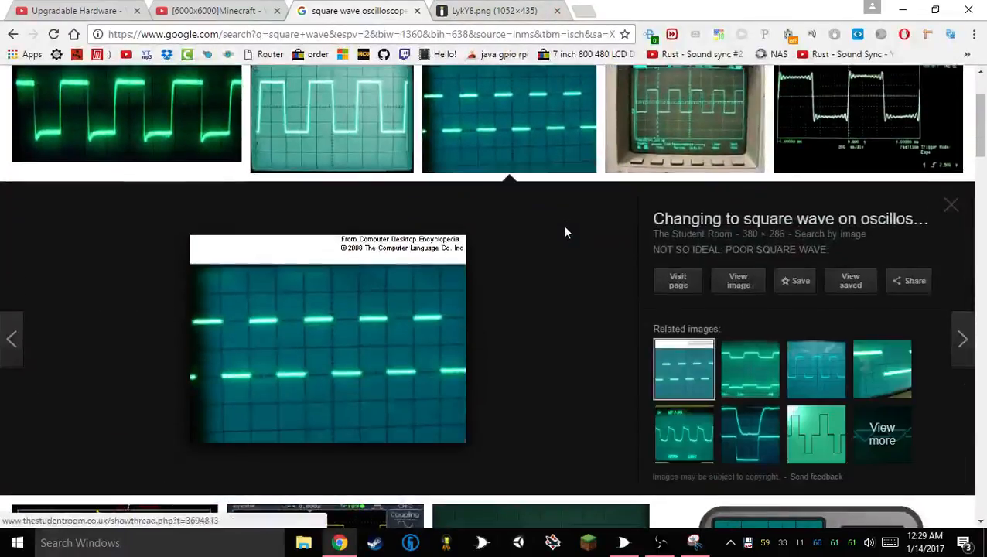
{"action": "left_click", "coordinate": [747, 282]}
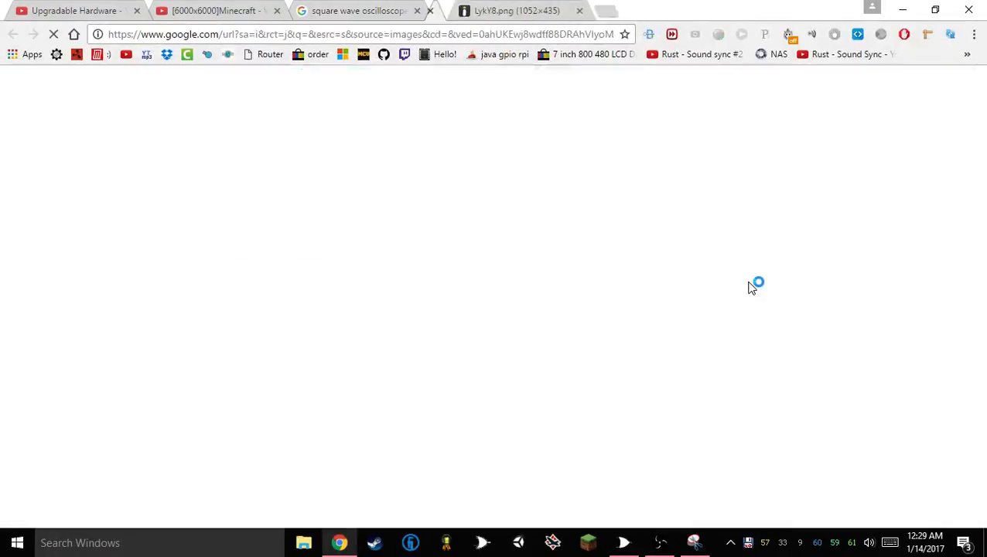
{"action": "scroll", "coordinate": [249, 212], "scroll_direction": "up", "scroll_amount": 7}
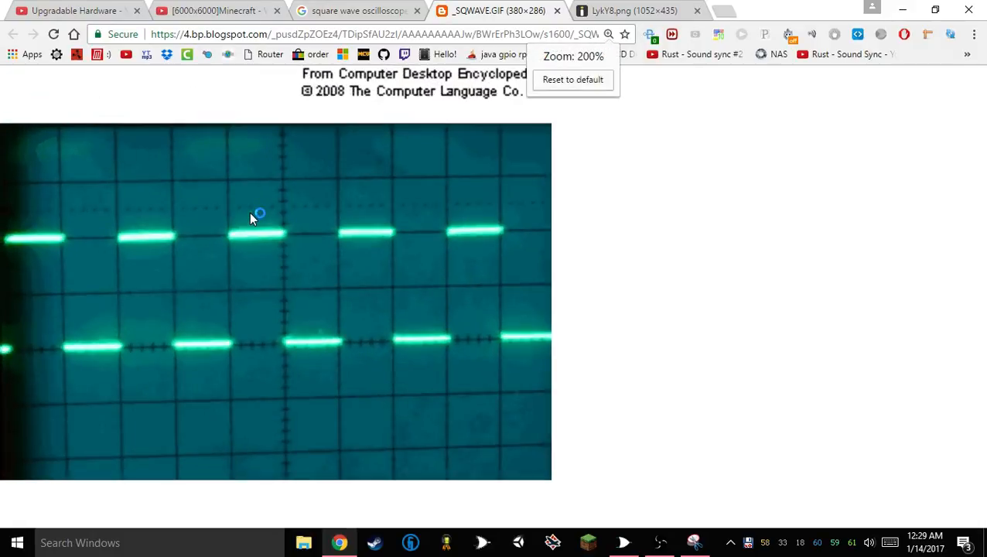
{"action": "scroll", "coordinate": [250, 219], "scroll_direction": "down", "scroll_amount": 1}
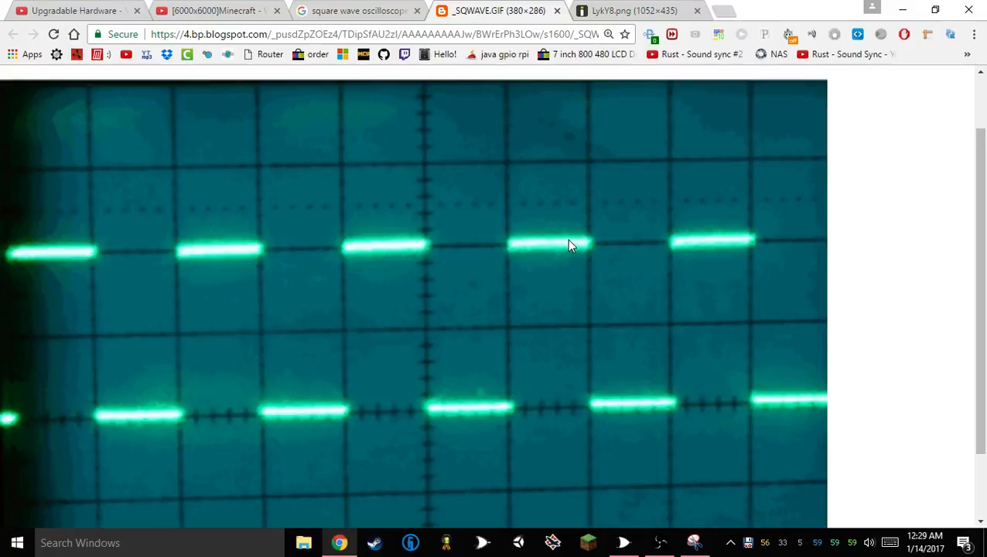
{"action": "scroll", "coordinate": [569, 243], "scroll_direction": "up", "scroll_amount": 2}
{"action": "scroll", "coordinate": [569, 246], "scroll_direction": "down", "scroll_amount": 3}
{"action": "scroll", "coordinate": [569, 246], "scroll_direction": "down", "scroll_amount": 3}
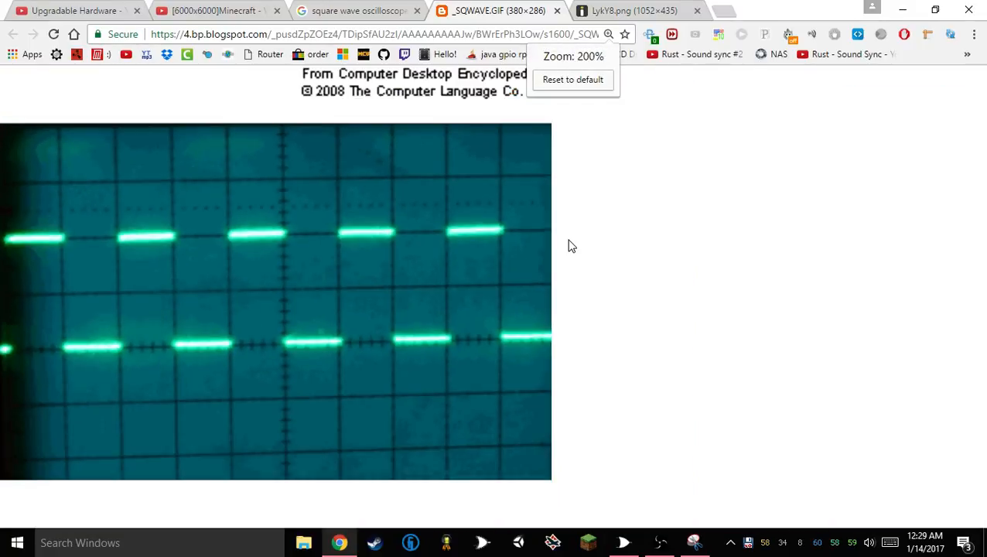
{"action": "scroll", "coordinate": [567, 232], "scroll_direction": "down", "scroll_amount": 3}
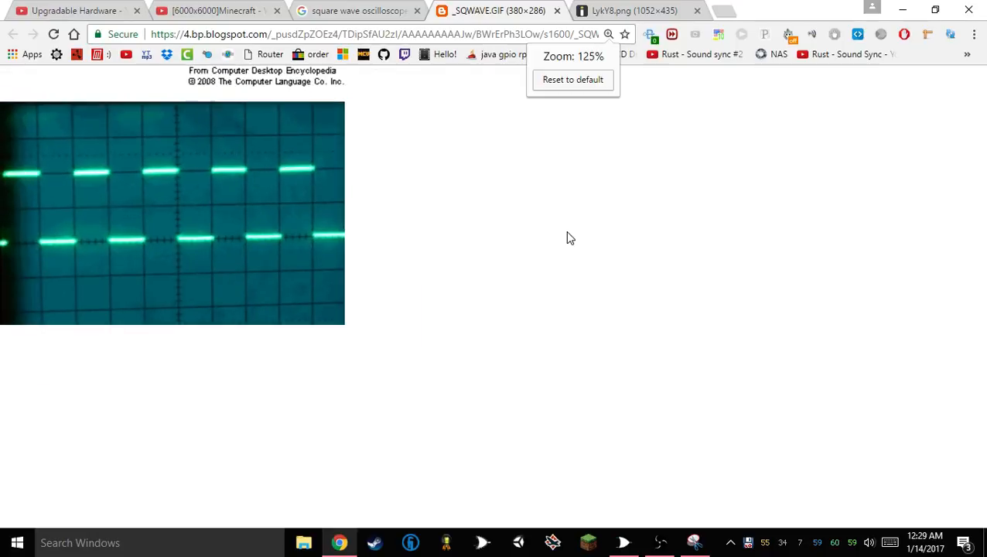
{"action": "left_click", "coordinate": [558, 11]}
Open the full-size version of the Oscilloscope - Photoshop Gallery image, examine its square wave edges, and close it
{"action": "scroll", "coordinate": [338, 207], "scroll_direction": "up", "scroll_amount": 2}
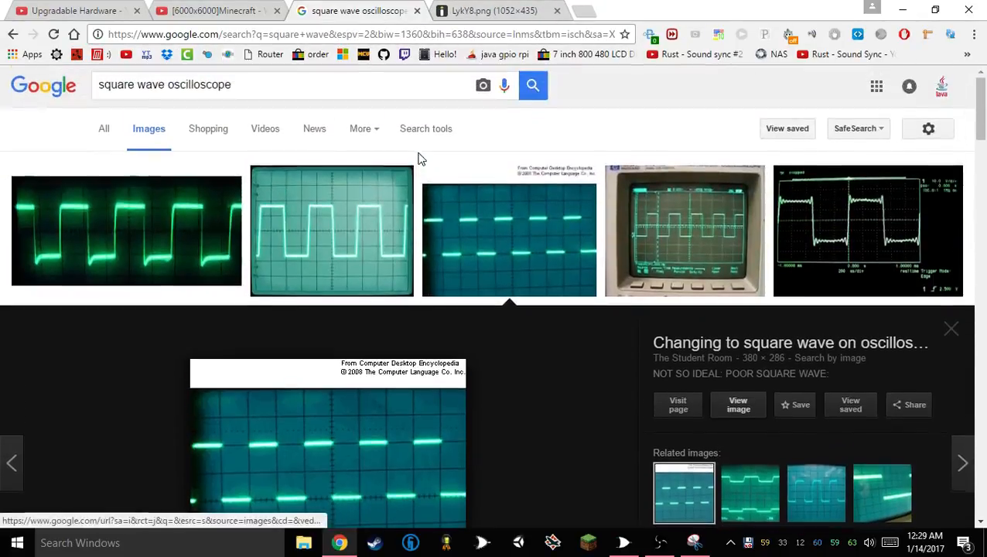
{"action": "left_click", "coordinate": [339, 207]}
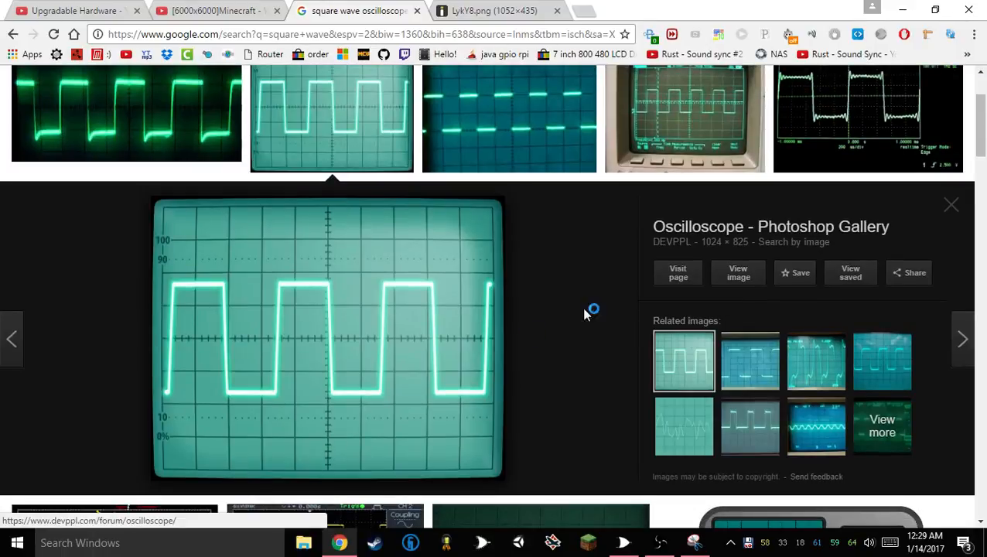
{"action": "left_click", "coordinate": [735, 277]}
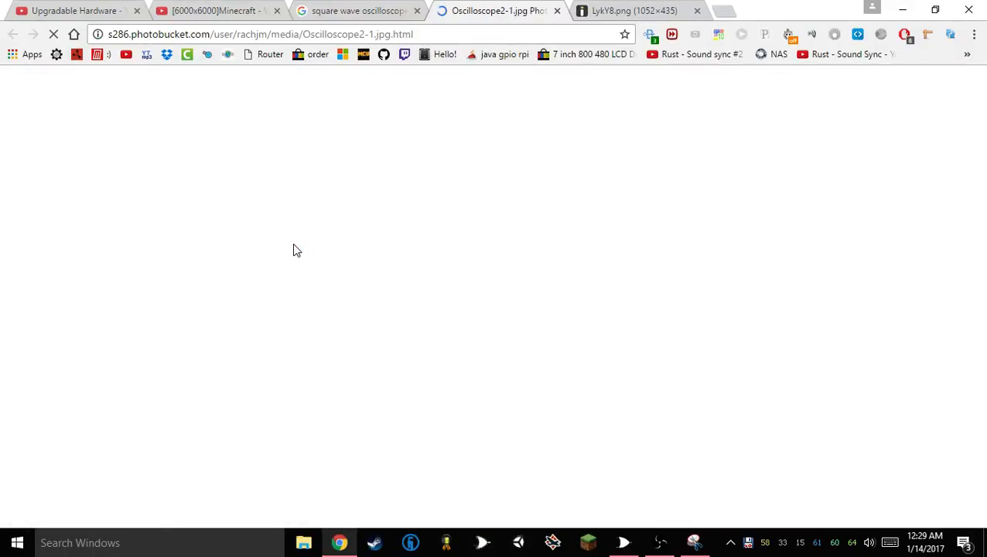
{"action": "scroll", "coordinate": [302, 239], "scroll_direction": "down", "scroll_amount": 3}
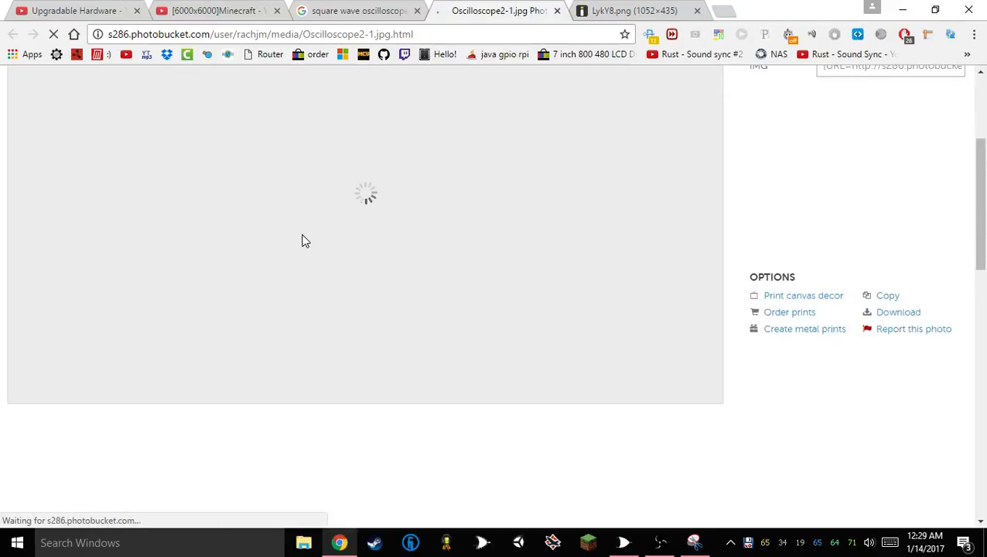
{"action": "scroll", "coordinate": [374, 170], "scroll_direction": "up", "scroll_amount": 3}
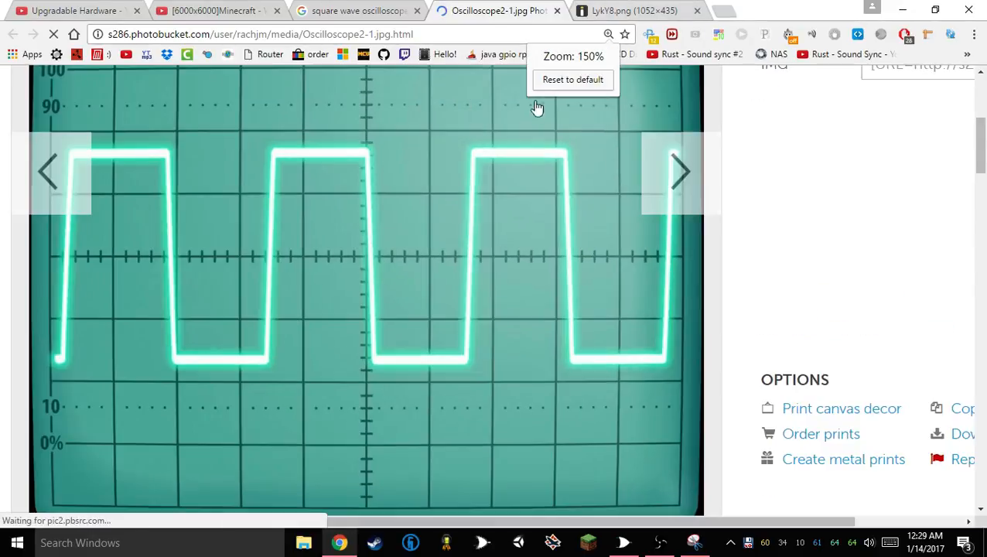
{"action": "scroll", "coordinate": [513, 205], "scroll_direction": "down", "scroll_amount": 3}
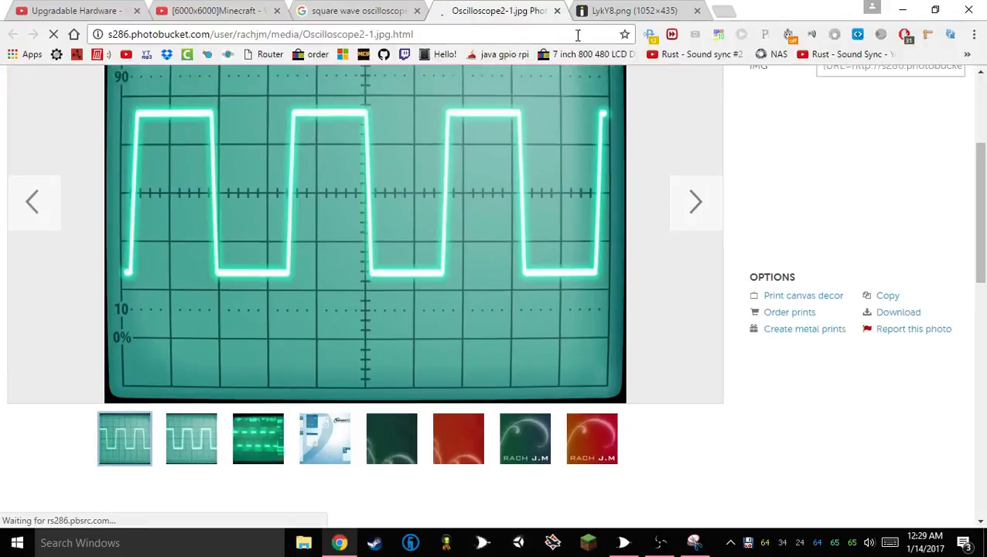
{"action": "left_click", "coordinate": [557, 10]}
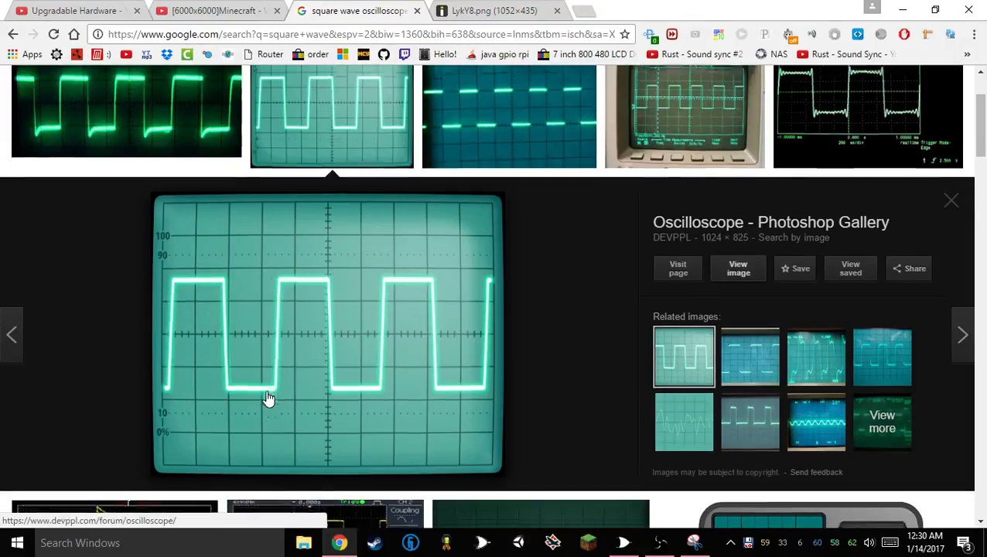
Preview the green Audio Masterclass square wave result and capture the image as a new snip in Snipping Tool
{"action": "scroll", "coordinate": [269, 401], "scroll_direction": "down", "scroll_amount": 5}
{"action": "left_click", "coordinate": [489, 218]}
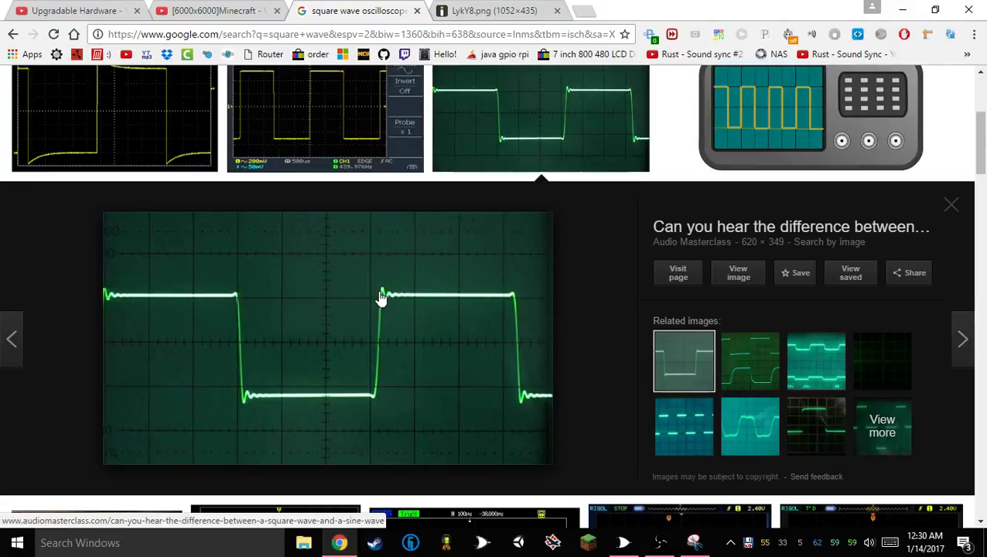
{"action": "left_click", "coordinate": [232, 552]}
{"action": "type", "text": "snipp"}
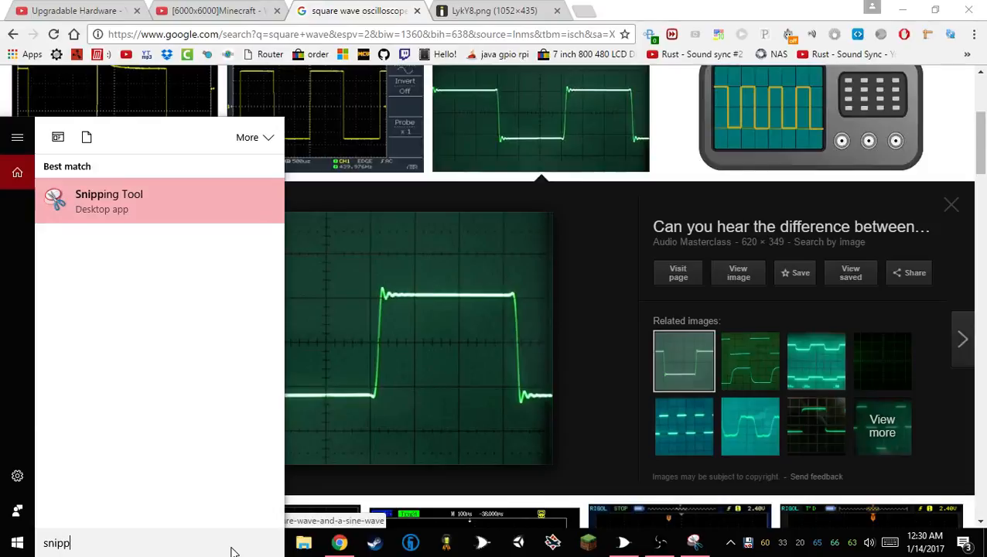
{"action": "key", "text": "Return"}
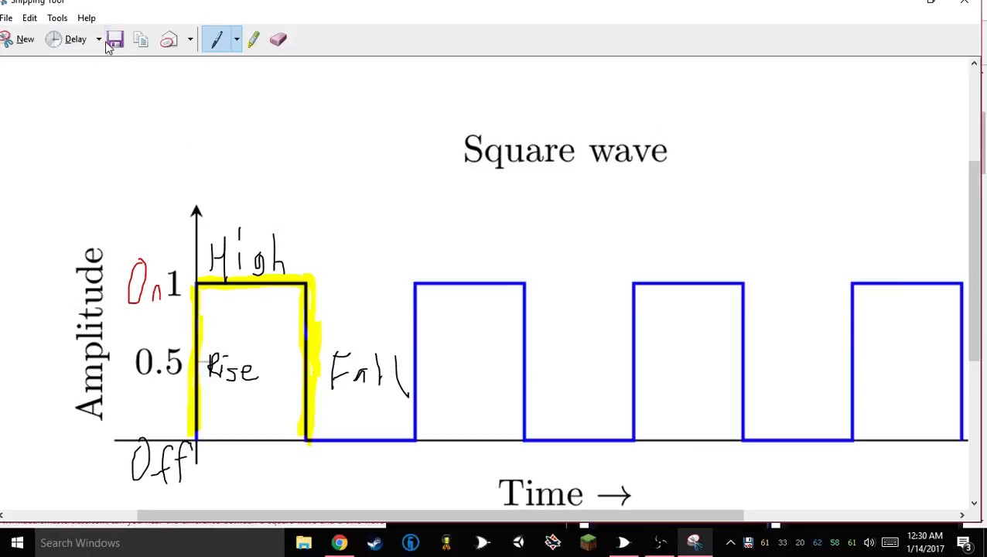
{"action": "left_click", "coordinate": [24, 40]}
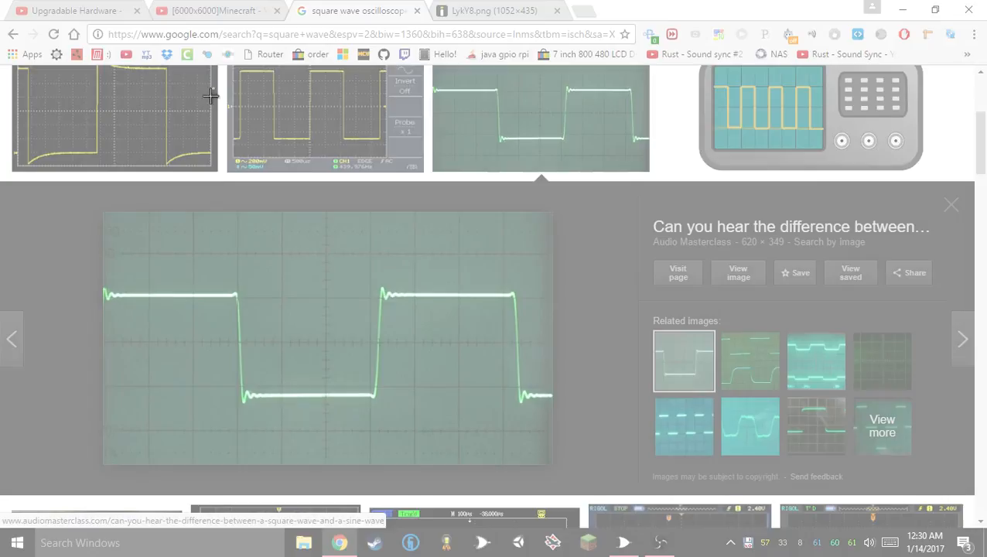
{"action": "left_click_drag", "start_coordinate": [101, 213], "coordinate": [553, 448]}
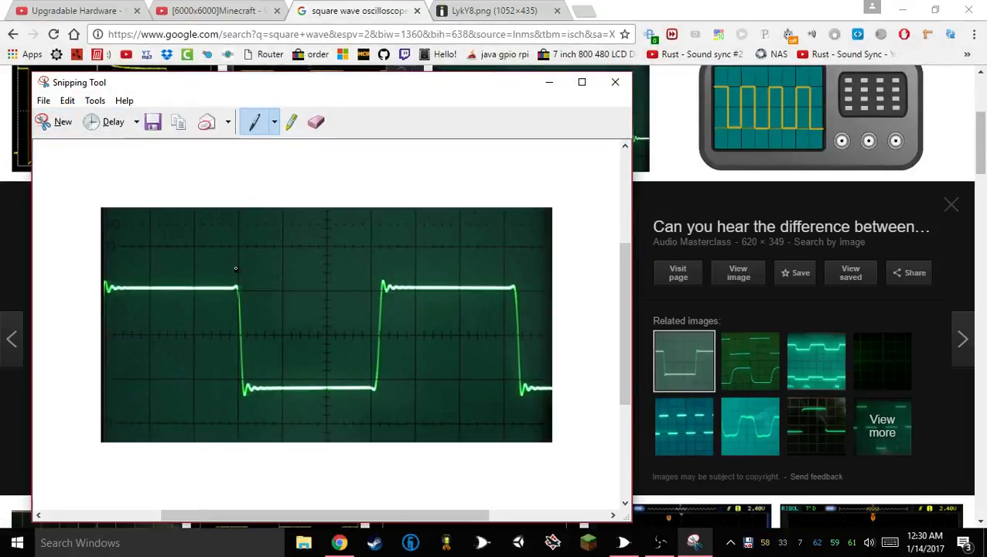
Circle the corners of the snipped square wave with a red pen, and close the snip without saving
{"action": "left_click", "coordinate": [274, 121]}
{"action": "left_click", "coordinate": [278, 146]}
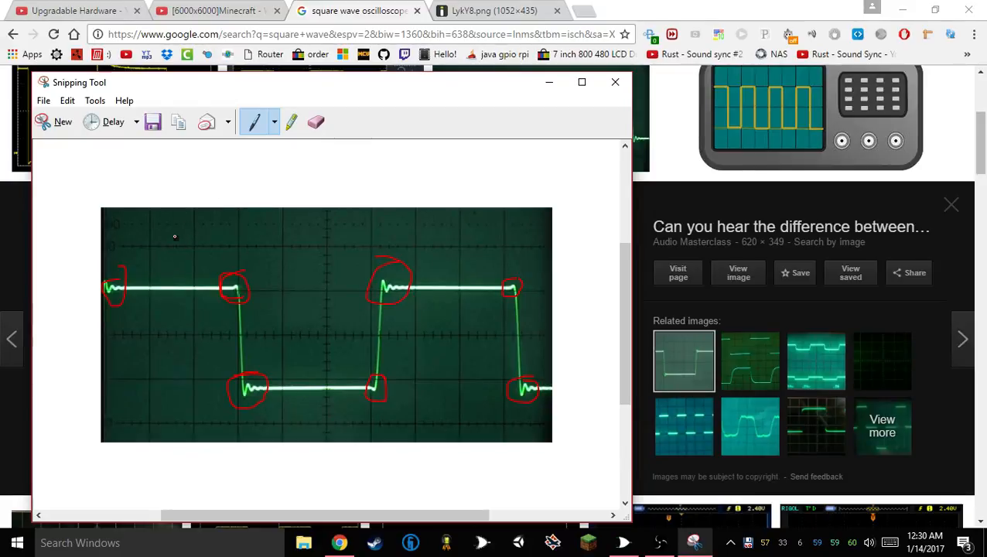
{"action": "left_click", "coordinate": [615, 82]}
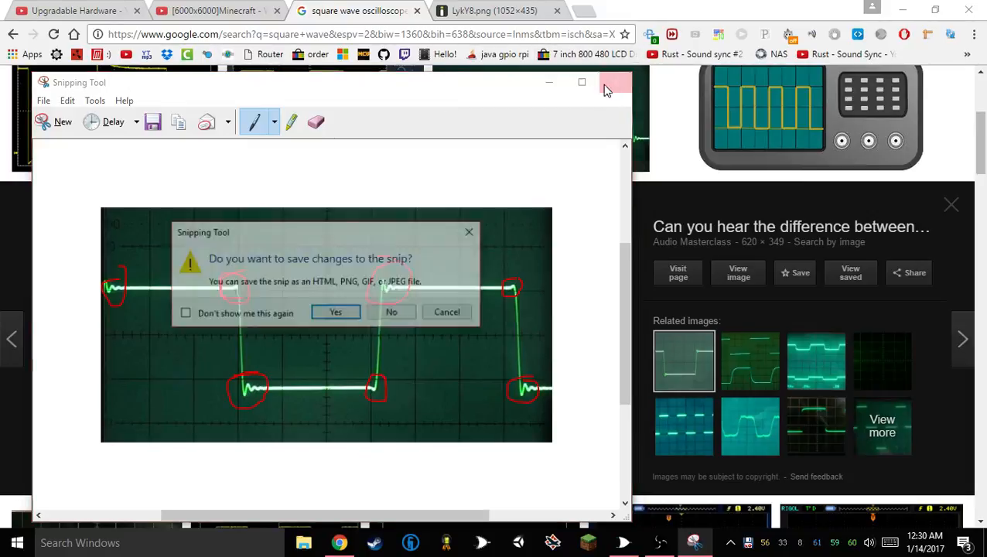
{"action": "left_click", "coordinate": [397, 313]}
Launch Circuit simulator from the Electronics folder and delete every element of its default LRC circuit
{"action": "scroll", "coordinate": [401, 310], "scroll_direction": "up", "scroll_amount": 3}
{"action": "left_click", "coordinate": [902, 11]}
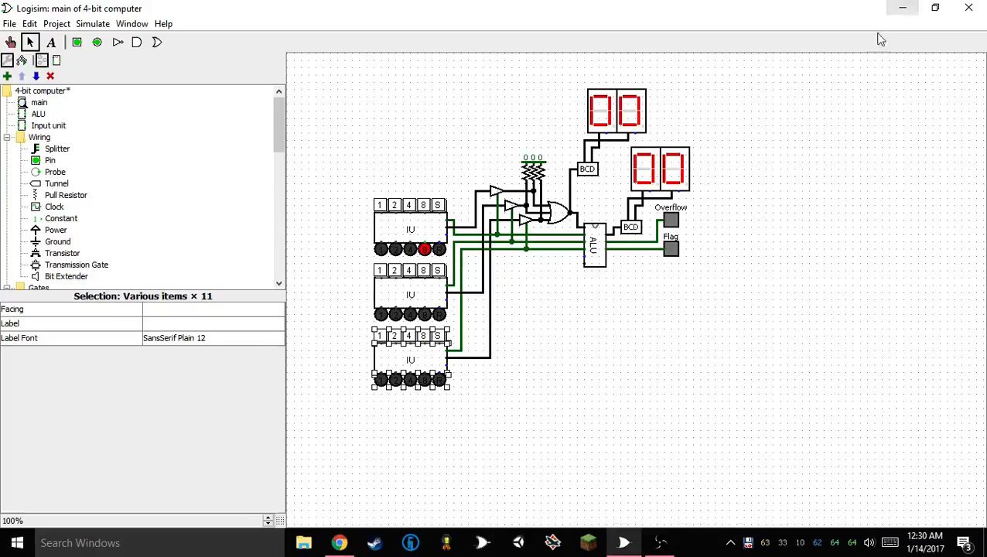
{"action": "left_click", "coordinate": [903, 8]}
{"action": "double_click", "coordinate": [844, 28]}
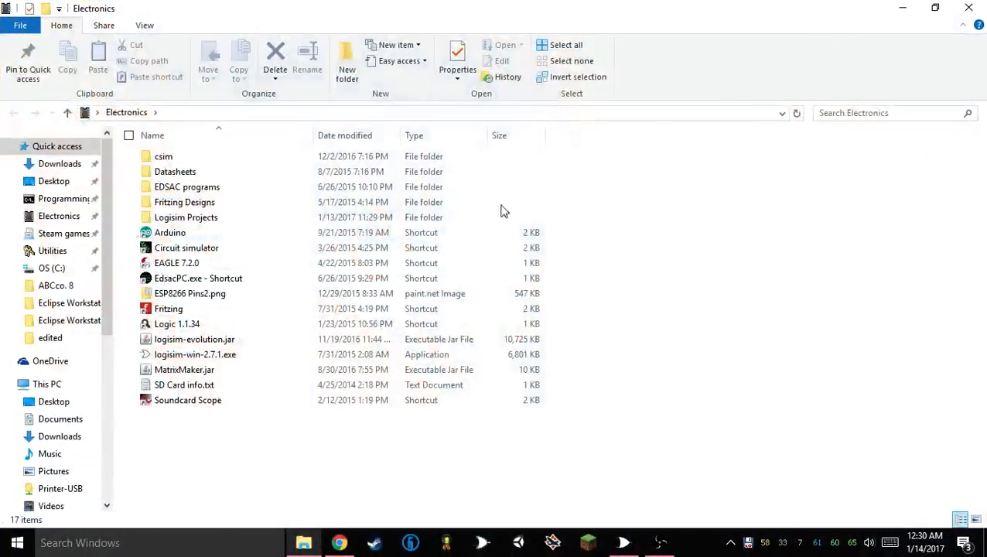
{"action": "double_click", "coordinate": [286, 254]}
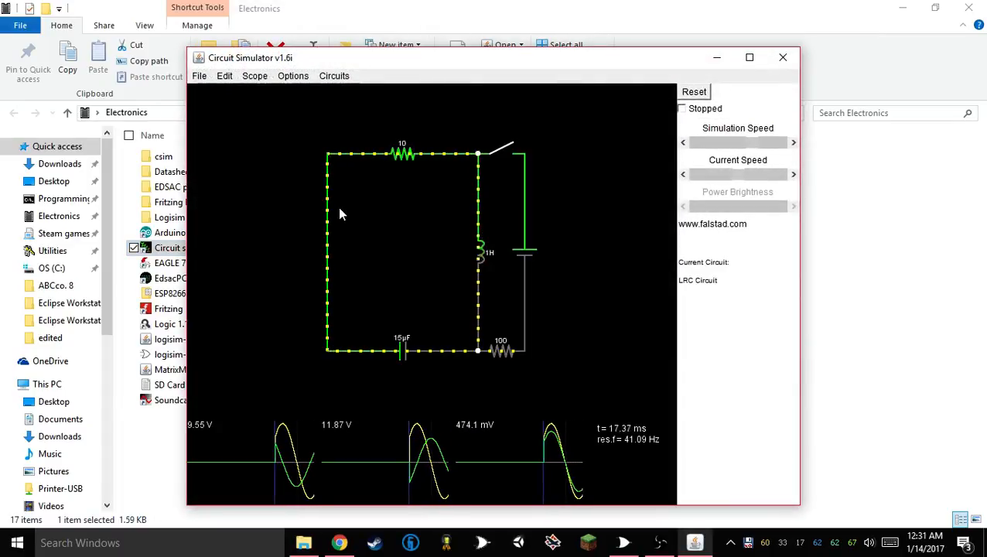
{"action": "left_click_drag", "start_coordinate": [323, 385], "coordinate": [595, 117]}
{"action": "key", "text": "Delete"}
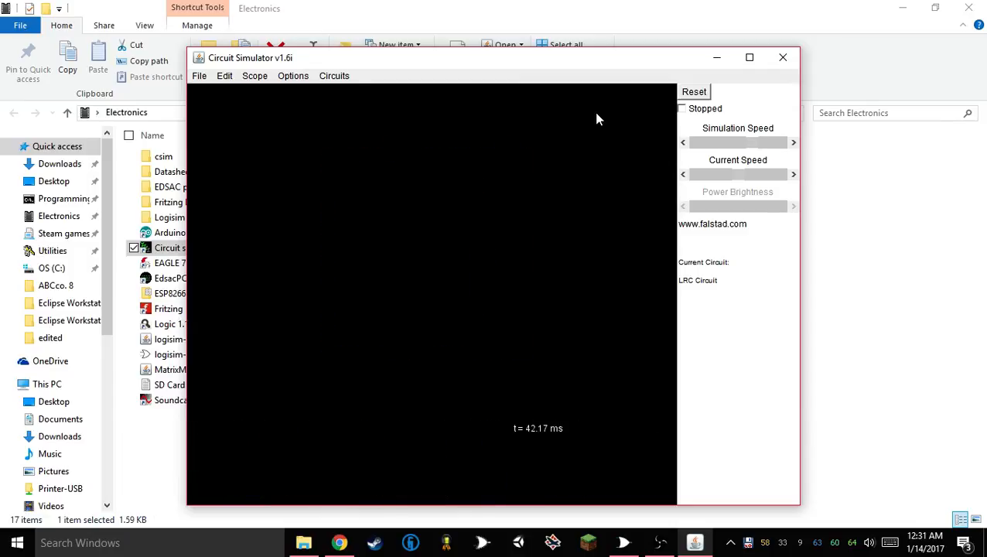
Add a horizontal inductor to the empty circuit
{"action": "left_click", "coordinate": [324, 81]}
{"action": "right_click", "coordinate": [456, 183]}
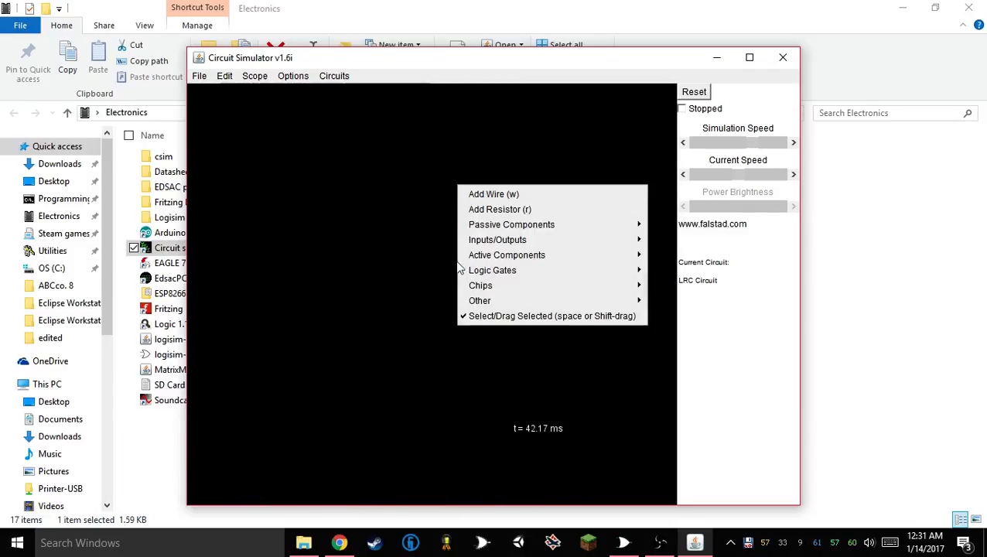
{"action": "mouse_move", "coordinate": [520, 221]}
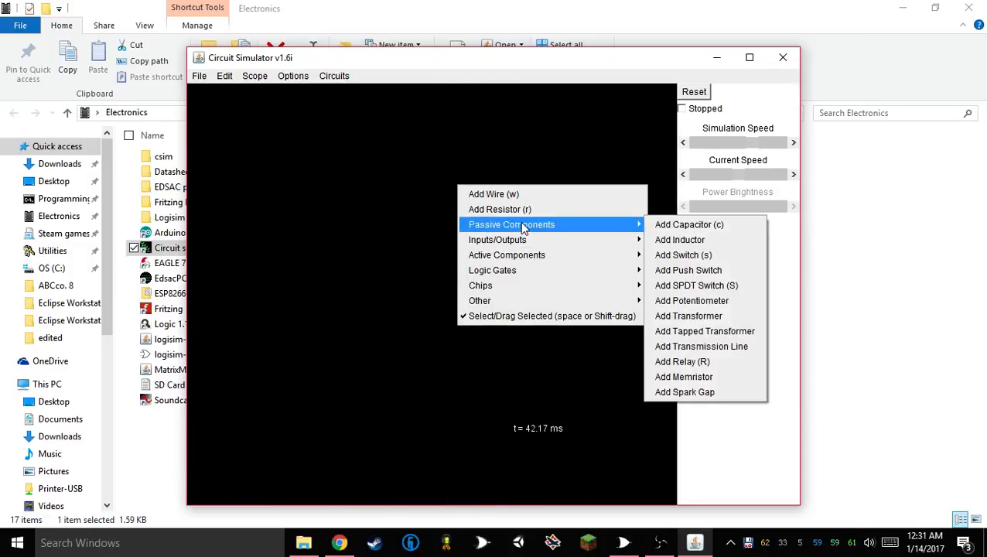
{"action": "left_click", "coordinate": [678, 243]}
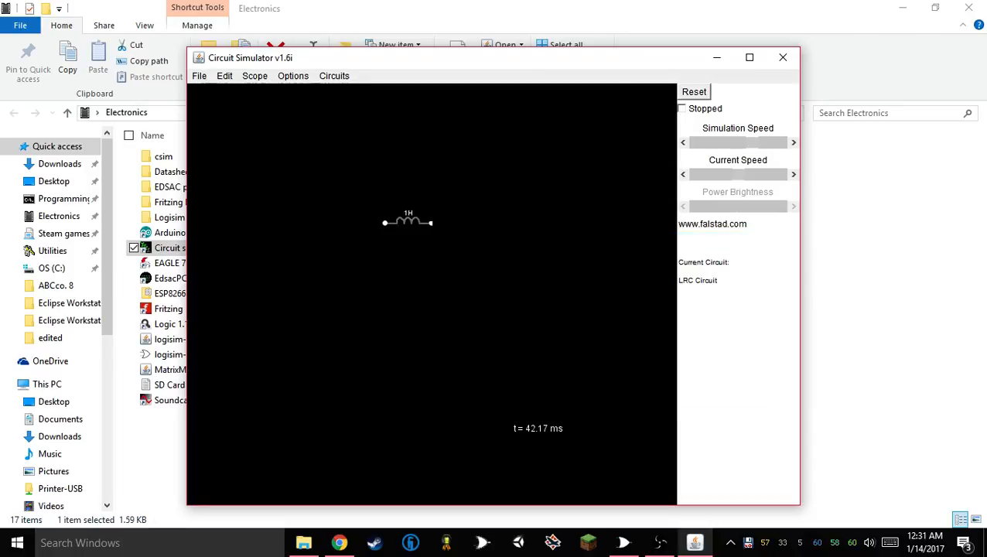
Add a clock input connected to the free end of the inductor facing away from the open area
{"action": "left_click", "coordinate": [331, 78]}
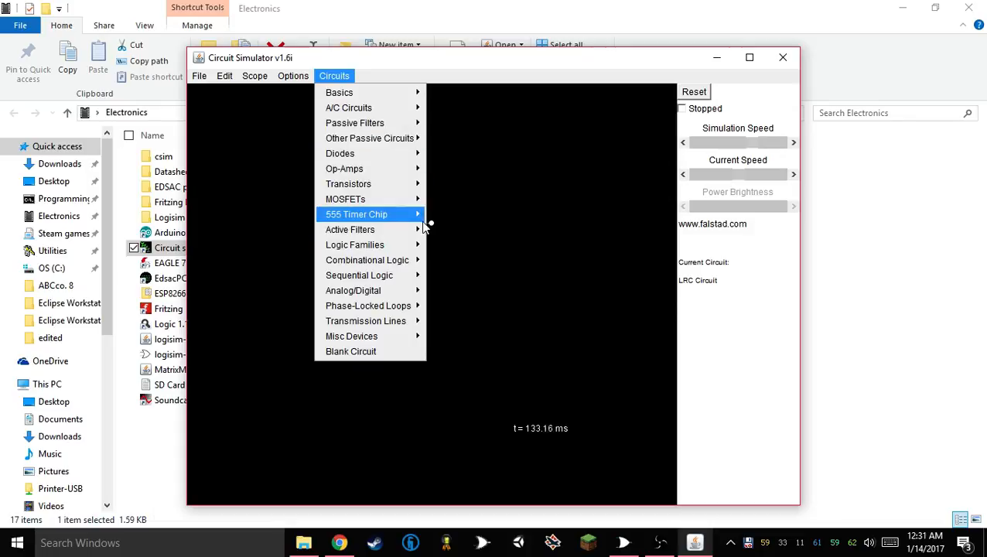
{"action": "right_click", "coordinate": [481, 177]}
{"action": "mouse_move", "coordinate": [570, 242]}
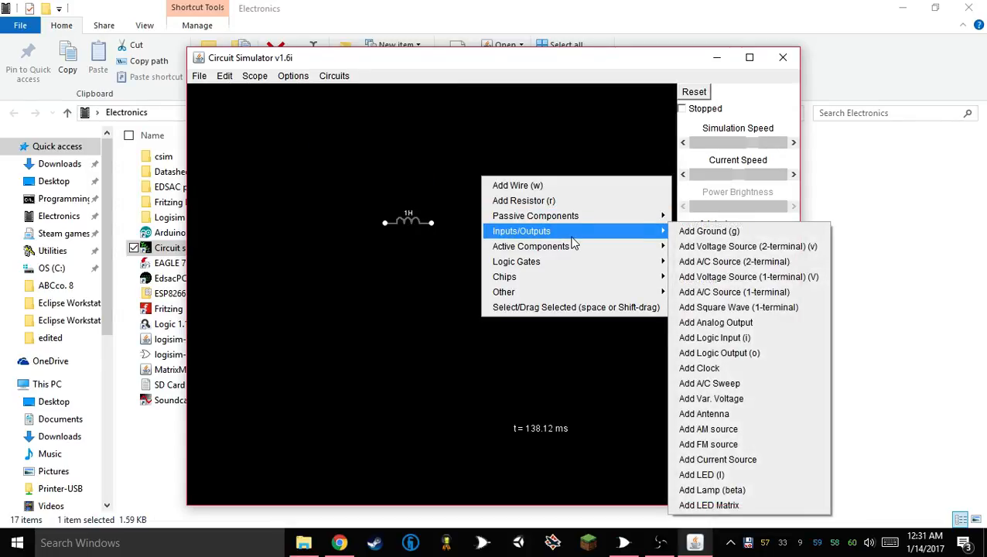
{"action": "left_click", "coordinate": [700, 368]}
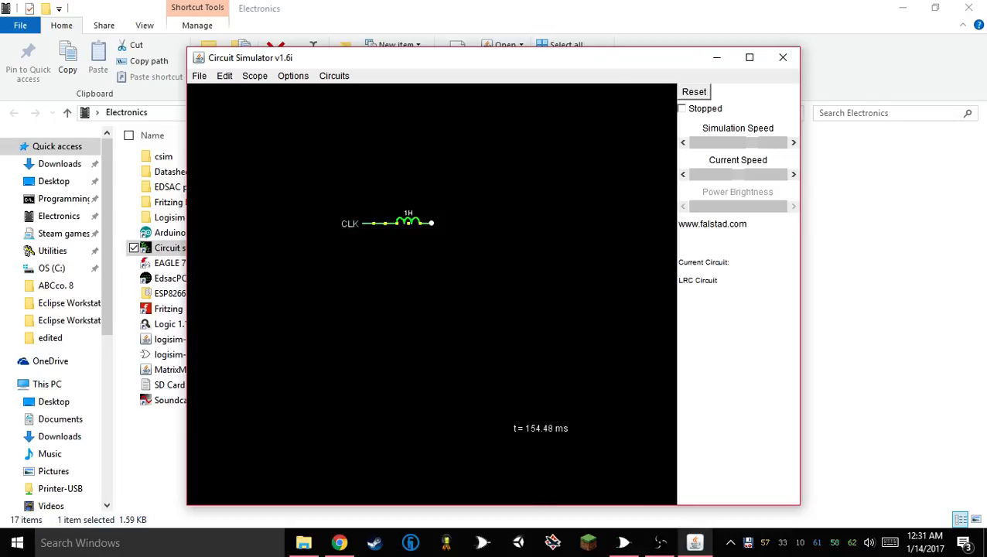
Add a horizontal resistor in series at the free end of the inductor
{"action": "left_click", "coordinate": [331, 76]}
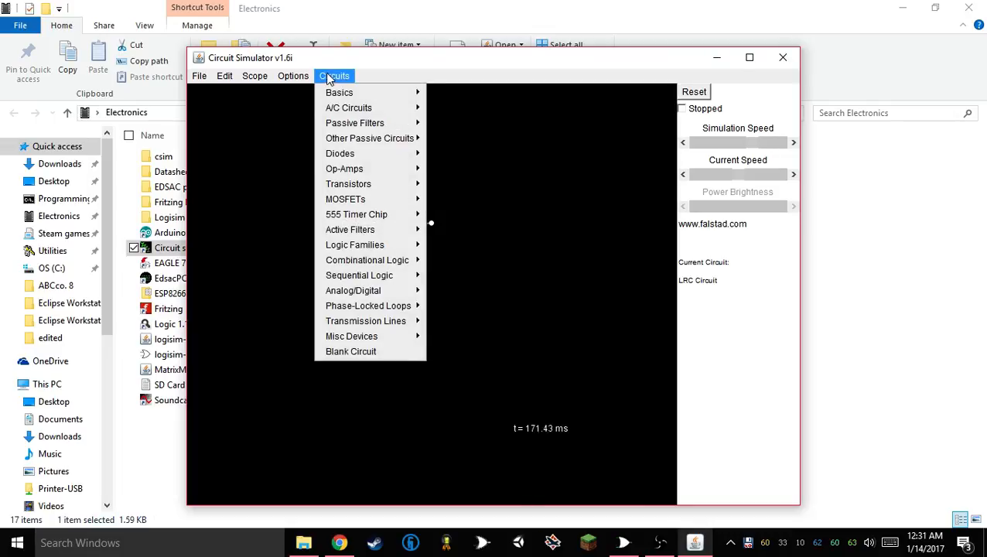
{"action": "left_click", "coordinate": [331, 77]}
{"action": "right_click", "coordinate": [480, 174]}
{"action": "mouse_move", "coordinate": [599, 213]}
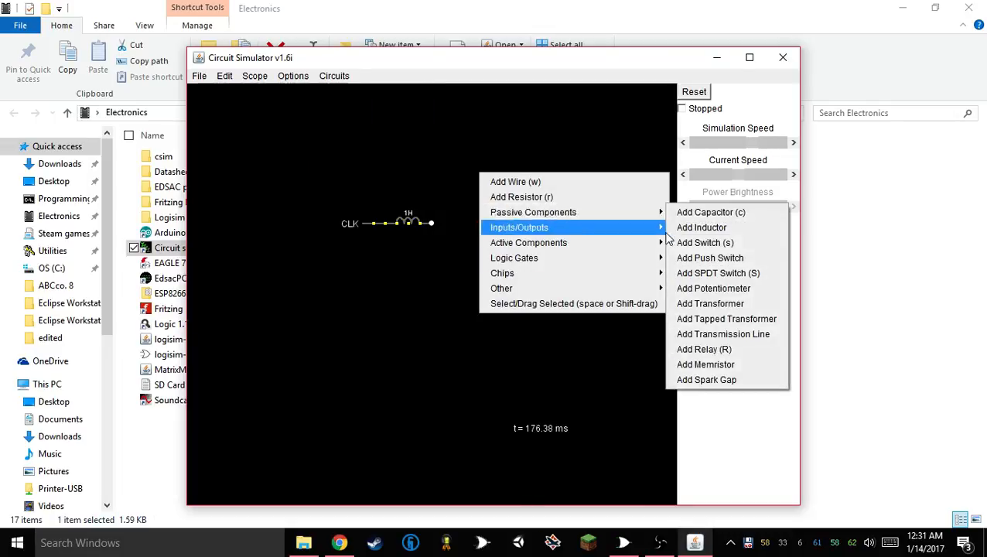
{"action": "mouse_move", "coordinate": [619, 234]}
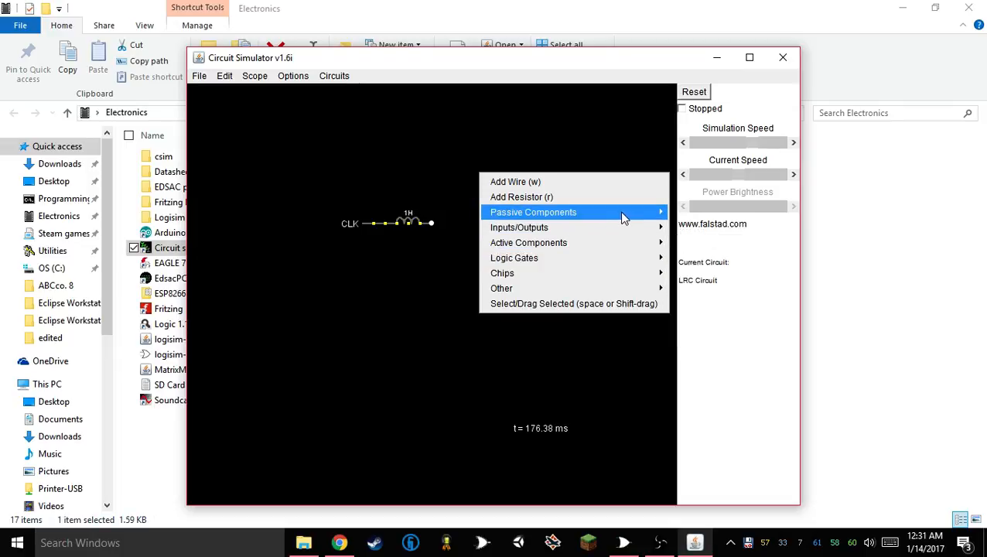
{"action": "mouse_move", "coordinate": [640, 218]}
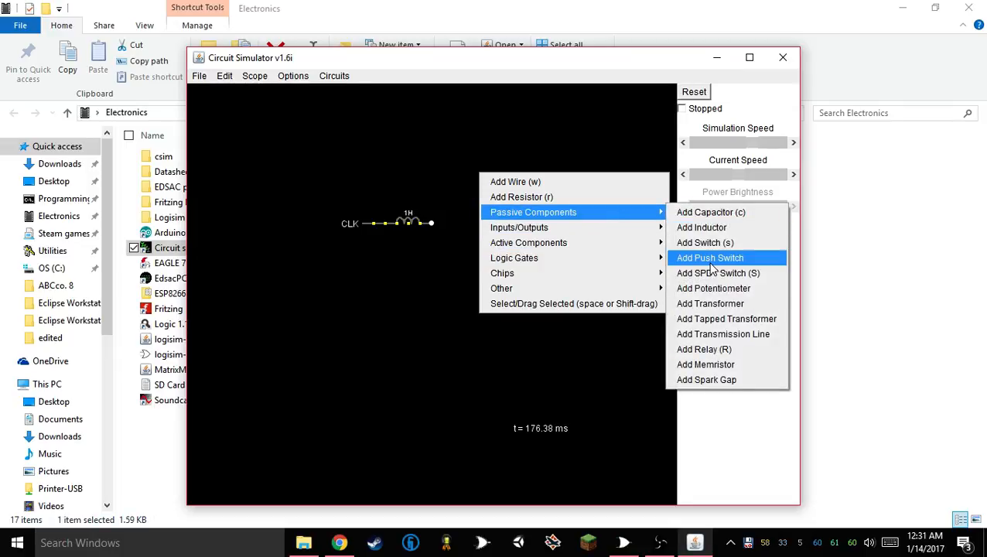
{"action": "mouse_move", "coordinate": [581, 247]}
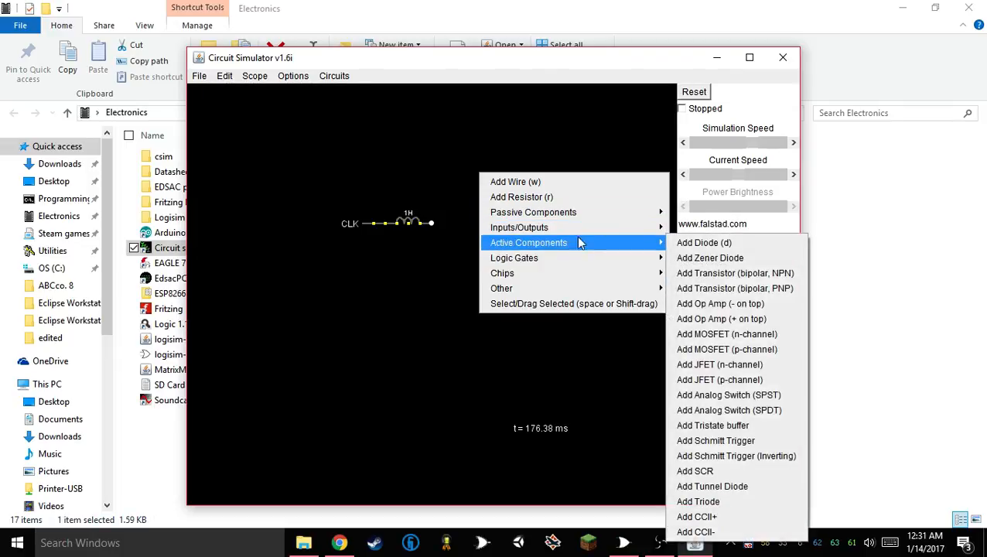
{"action": "left_click", "coordinate": [572, 200]}
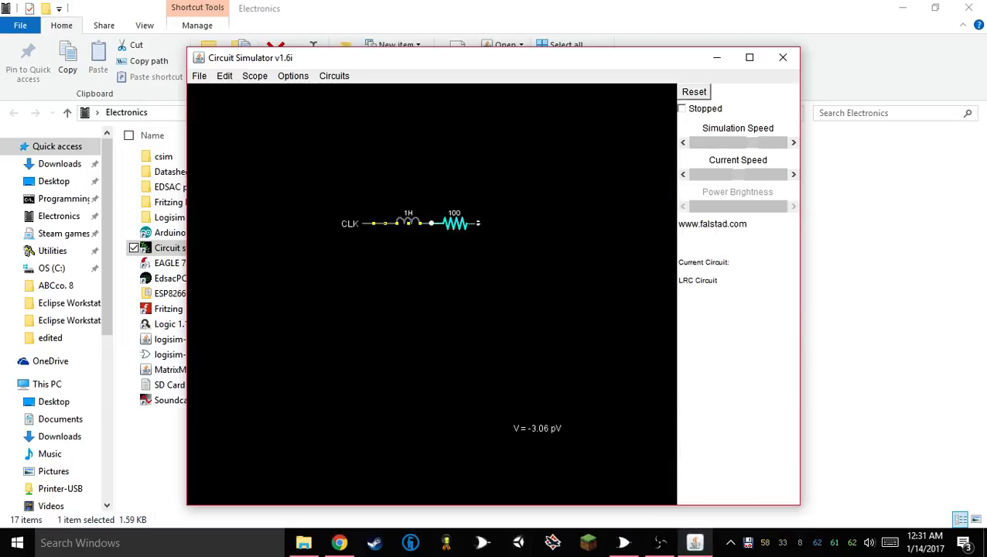
Add a ground connection to the free end of the resistor
{"action": "right_click", "coordinate": [497, 221]}
{"action": "mouse_move", "coordinate": [590, 277]}
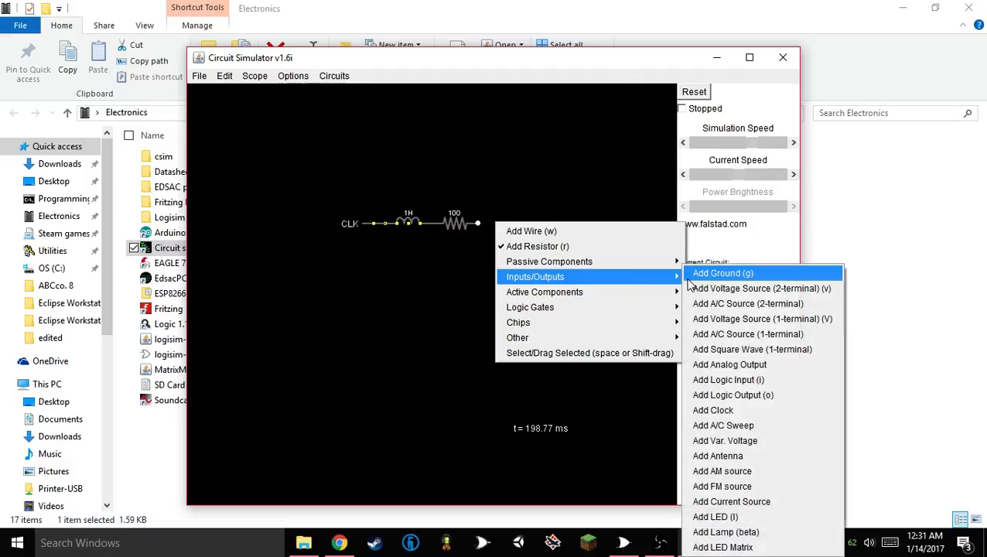
{"action": "left_click", "coordinate": [700, 275]}
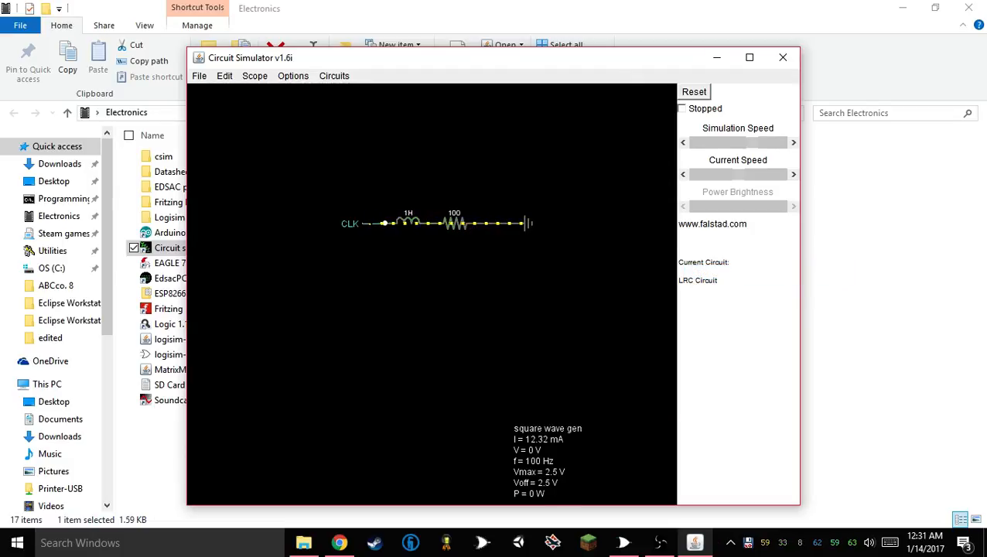
View the clock input and the resistor in separate scopes
{"action": "right_click", "coordinate": [373, 224]}
{"action": "left_click", "coordinate": [410, 254]}
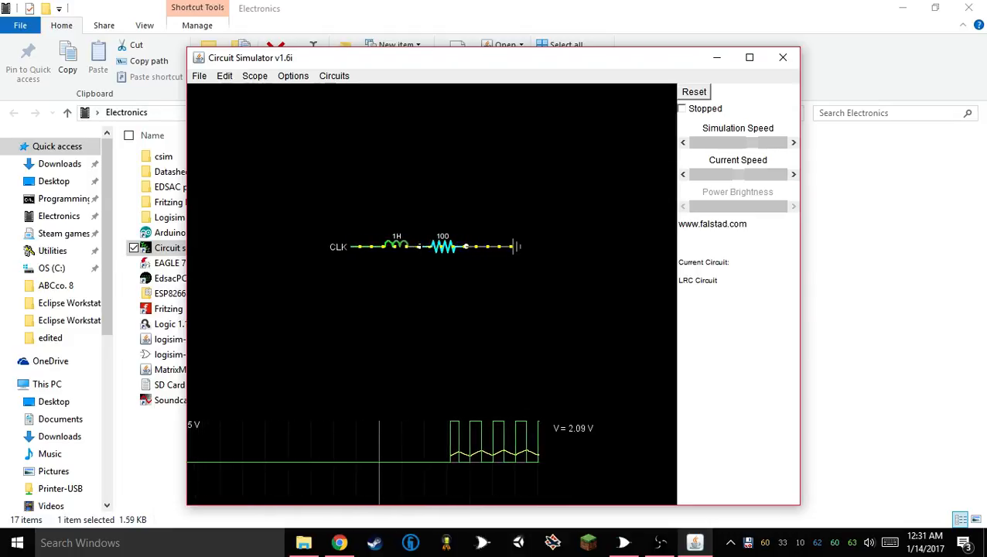
{"action": "right_click", "coordinate": [438, 246]}
{"action": "left_click", "coordinate": [453, 269]}
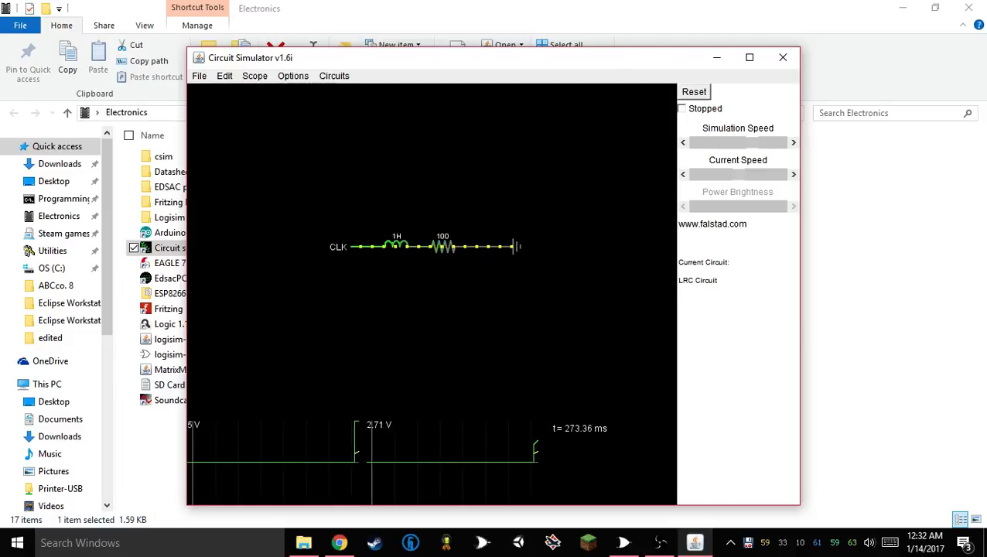
Maximize the simulator window and hide the current trace in both the clock and resistor scopes
{"action": "left_click", "coordinate": [749, 57]}
{"action": "right_click", "coordinate": [214, 463]}
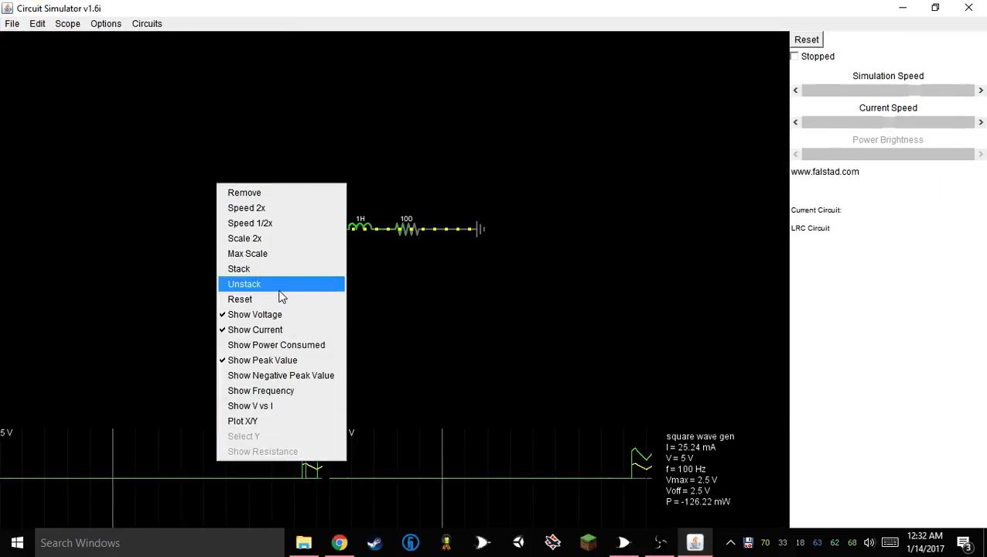
{"action": "left_click", "coordinate": [264, 329]}
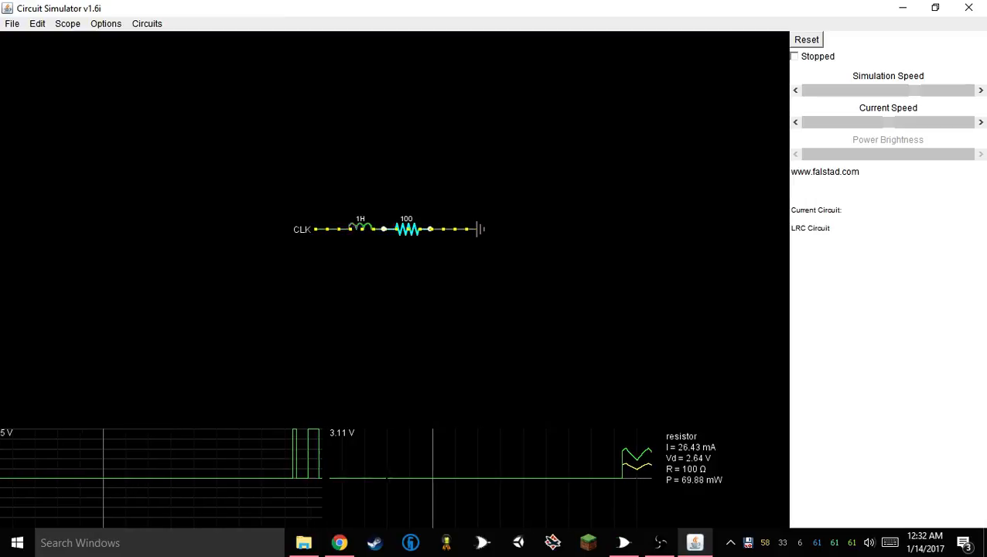
{"action": "right_click", "coordinate": [389, 473]}
{"action": "left_click", "coordinate": [425, 328]}
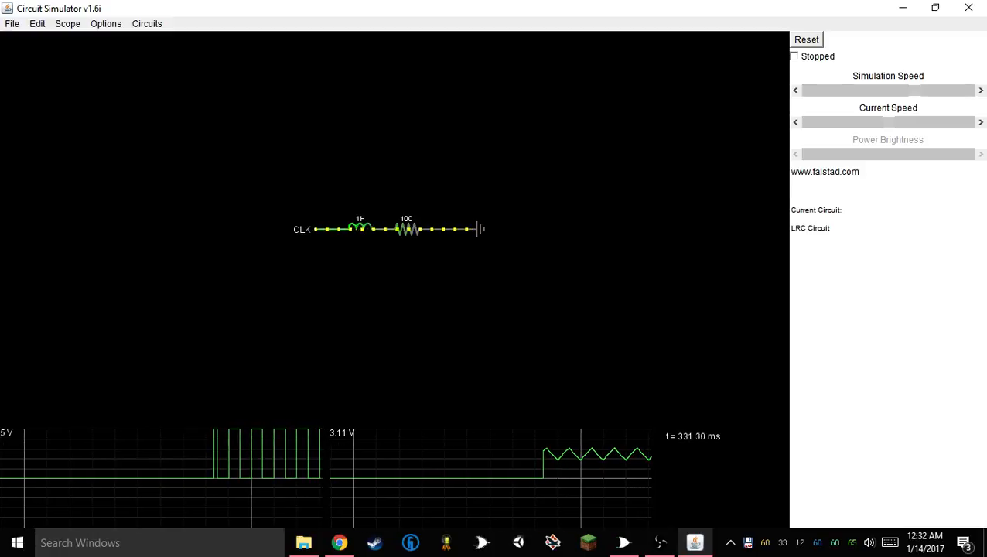
Replace the resistor with a plain wire joining the inductor to the ground element
{"action": "key", "text": "Delete"}
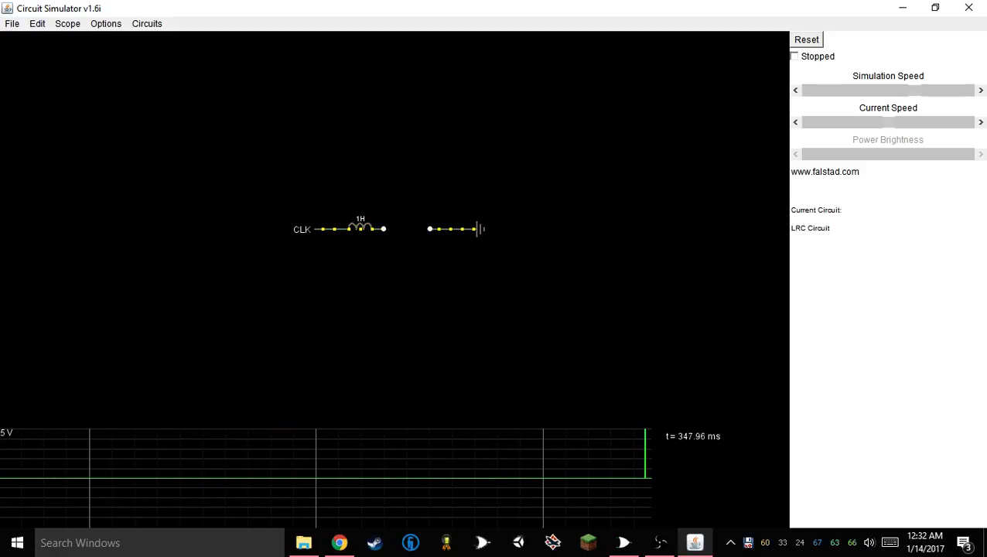
{"action": "right_click", "coordinate": [392, 234]}
{"action": "left_click", "coordinate": [413, 244]}
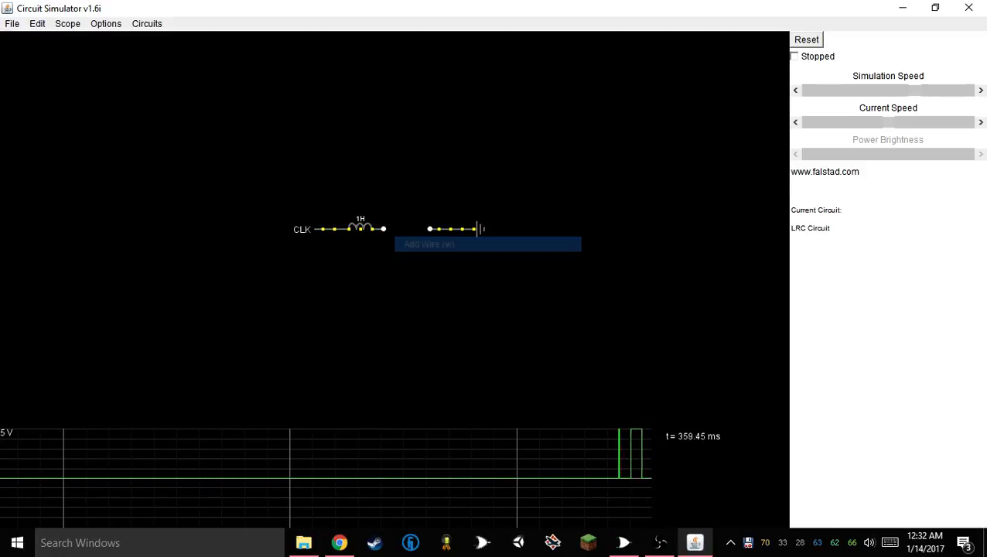
{"action": "left_click_drag", "start_coordinate": [384, 229], "coordinate": [430, 229]}
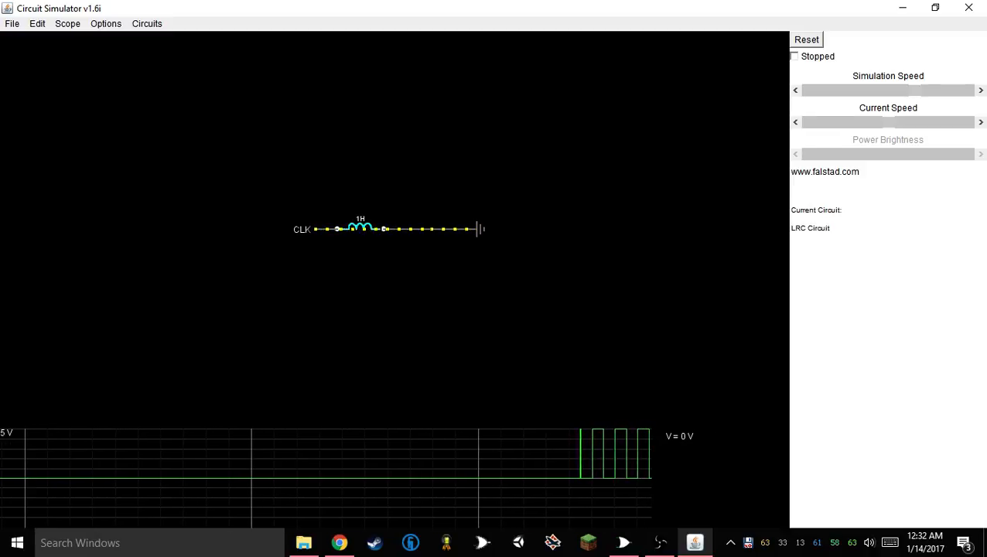
View the wire between the inductor and ground in a scope, and hide that scope's current trace
{"action": "right_click", "coordinate": [381, 227]}
{"action": "left_click", "coordinate": [434, 204]}
{"action": "right_click", "coordinate": [414, 232]}
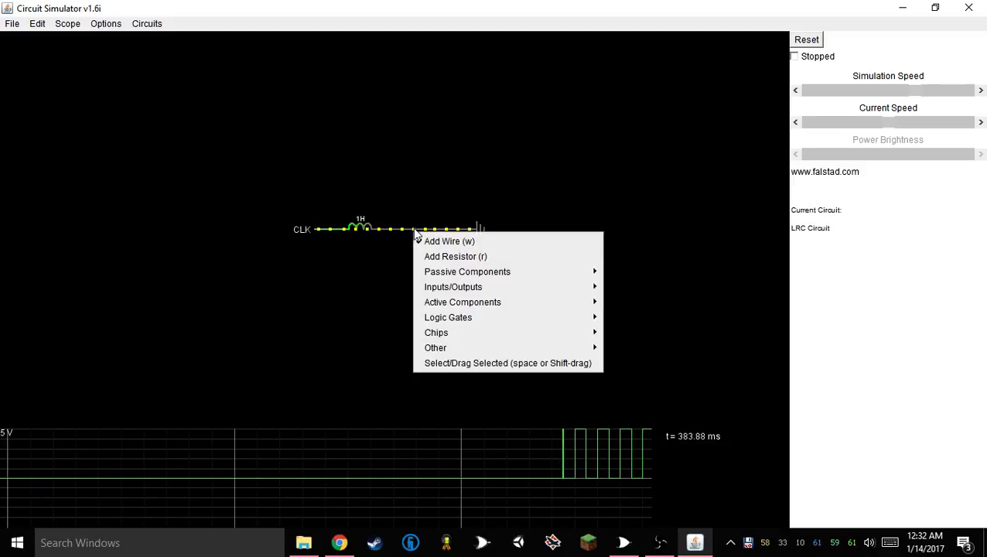
{"action": "left_click", "coordinate": [410, 229]}
{"action": "right_click", "coordinate": [409, 229]}
{"action": "left_click", "coordinate": [447, 252]}
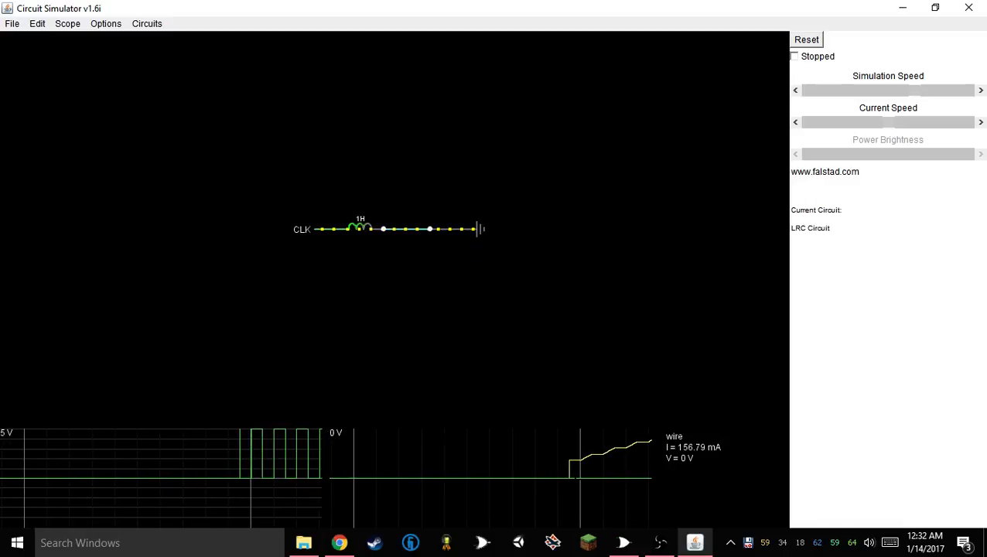
{"action": "right_click", "coordinate": [562, 464]}
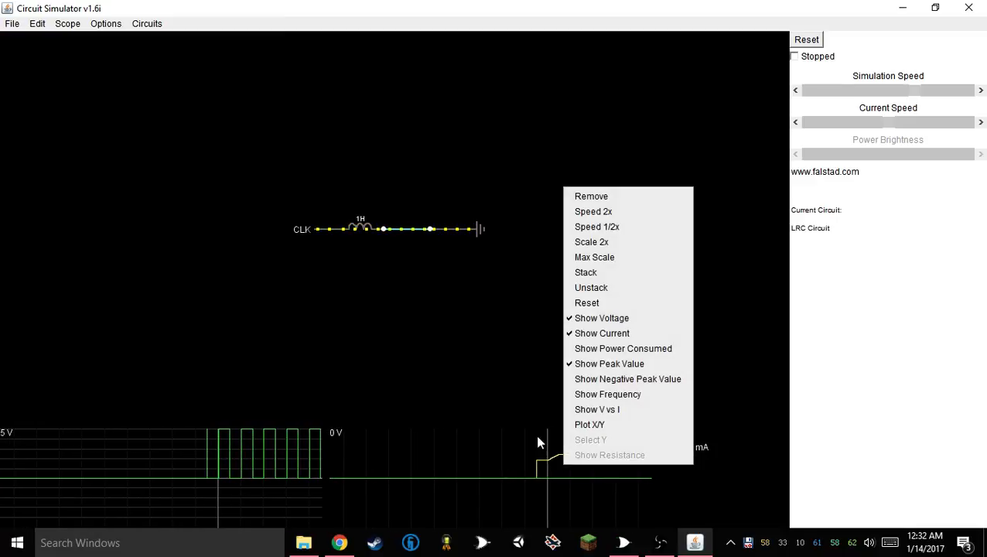
{"action": "left_click", "coordinate": [577, 334]}
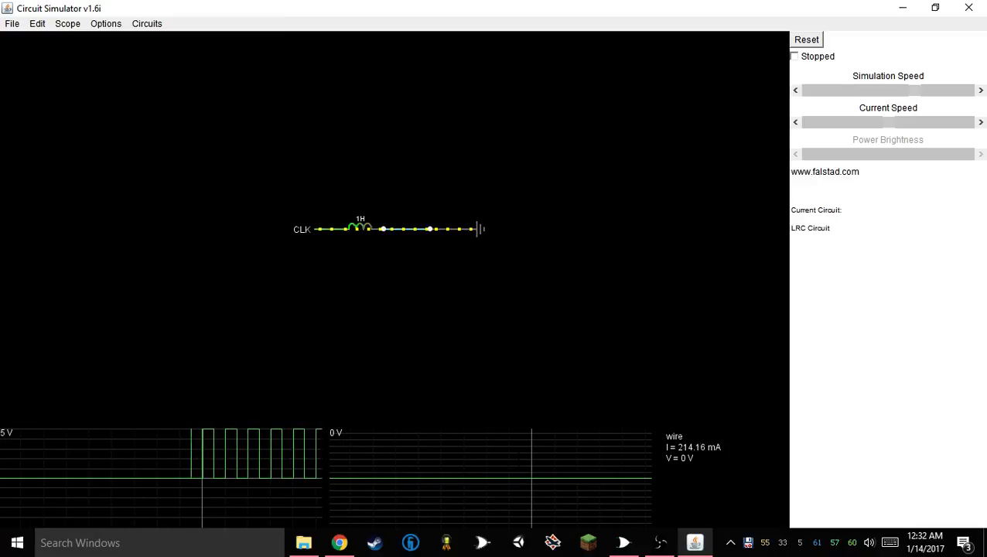
Replace the wire between the inductor and ground with a resistor, and view the resistor in a scope
{"action": "key", "text": "Delete"}
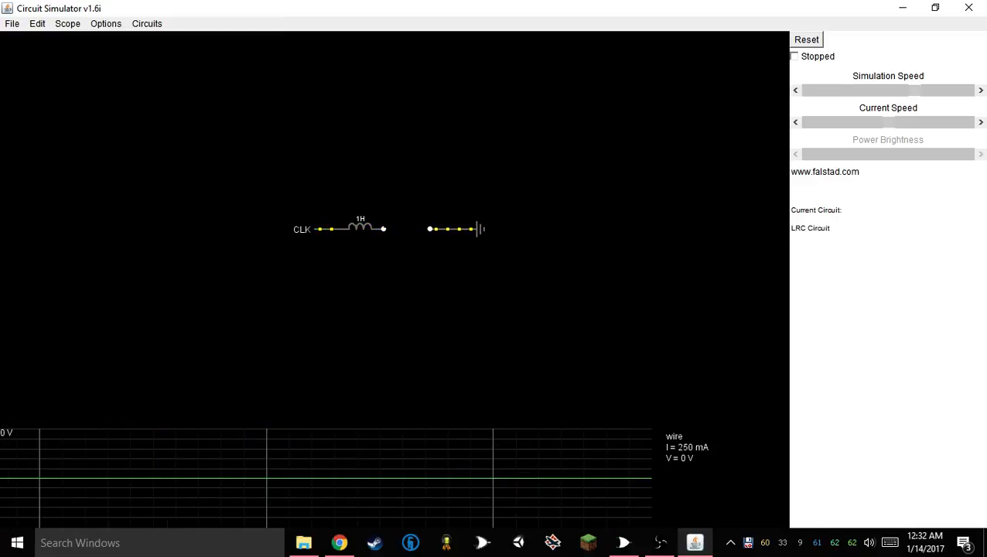
{"action": "right_click", "coordinate": [413, 262]}
{"action": "left_click", "coordinate": [456, 286]}
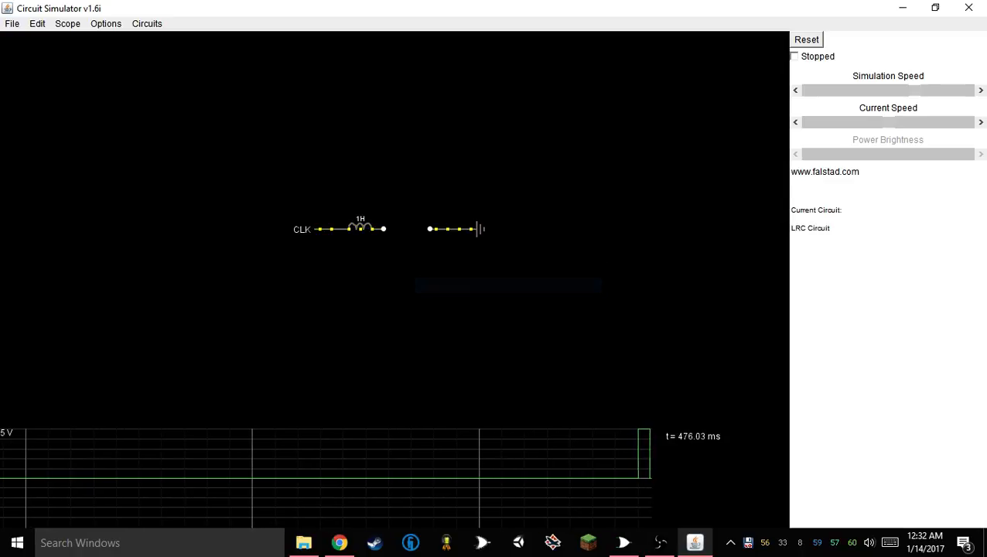
{"action": "left_click_drag", "start_coordinate": [383, 229], "coordinate": [430, 229]}
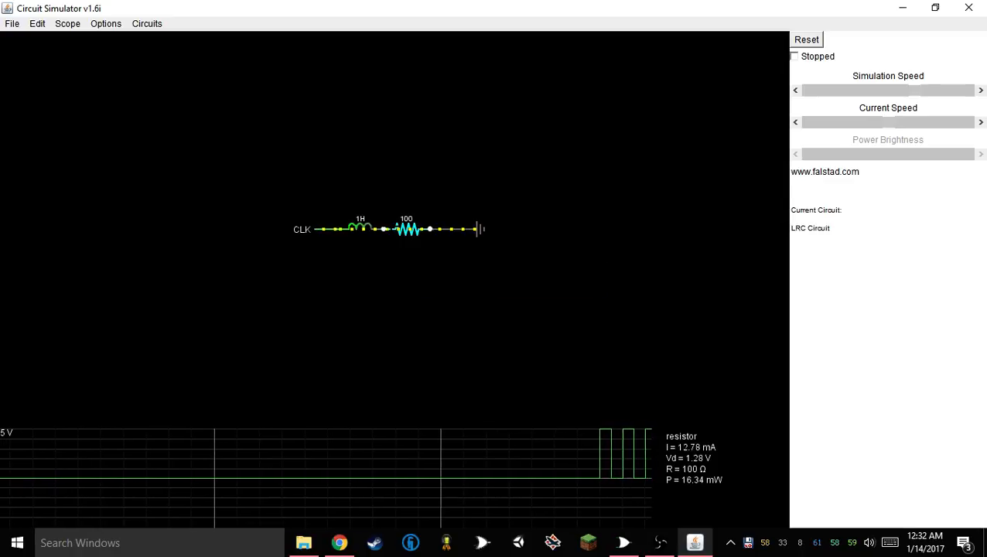
{"action": "right_click", "coordinate": [393, 229]}
{"action": "left_click", "coordinate": [430, 252]}
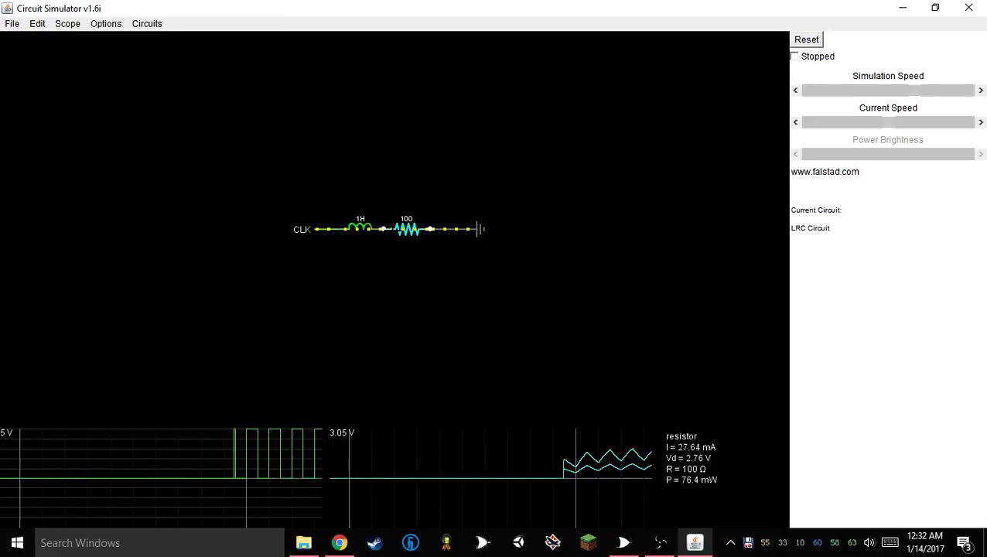
Remove the resistor and the ground element, leaving only the clock and the inductor
{"action": "key", "text": "Delete"}
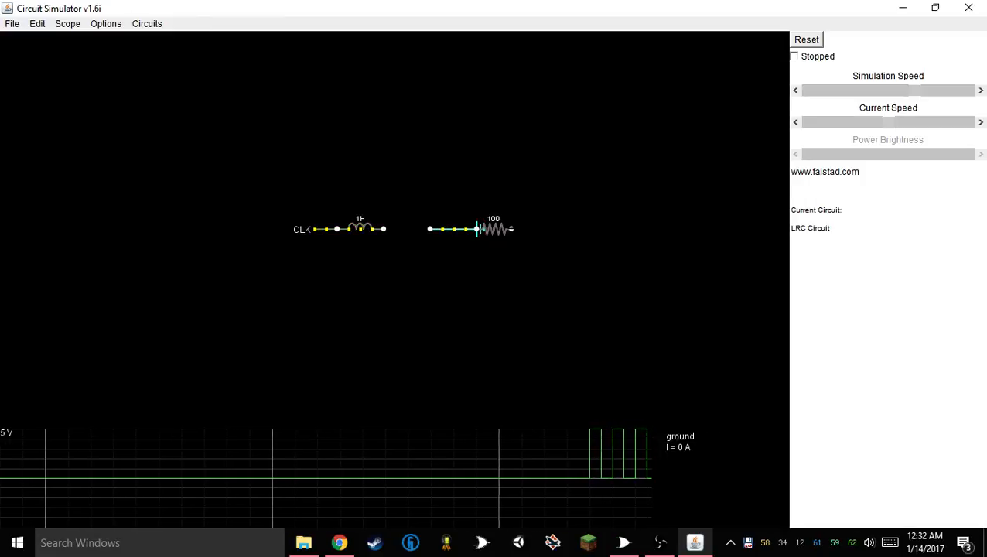
{"action": "key", "text": "Delete"}
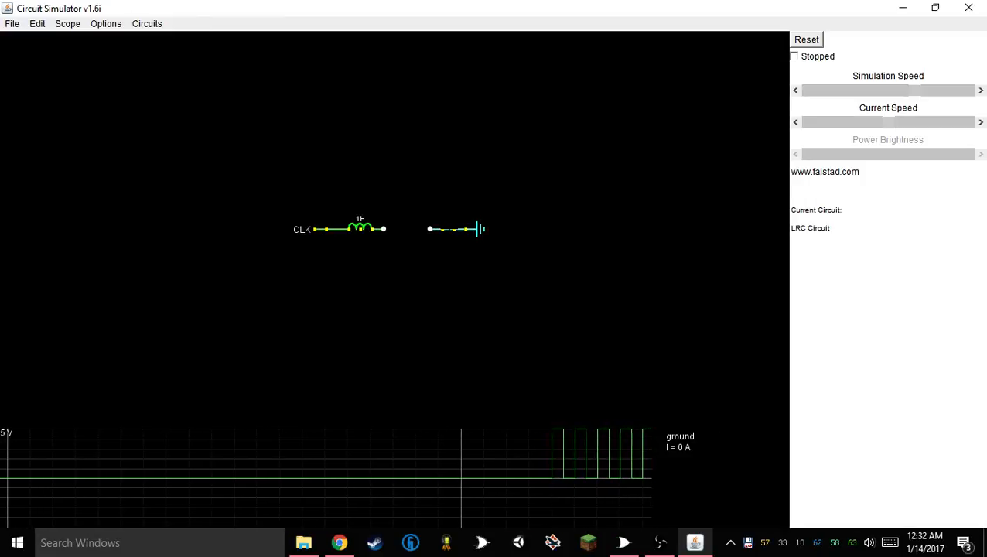
{"action": "right_click", "coordinate": [452, 230]}
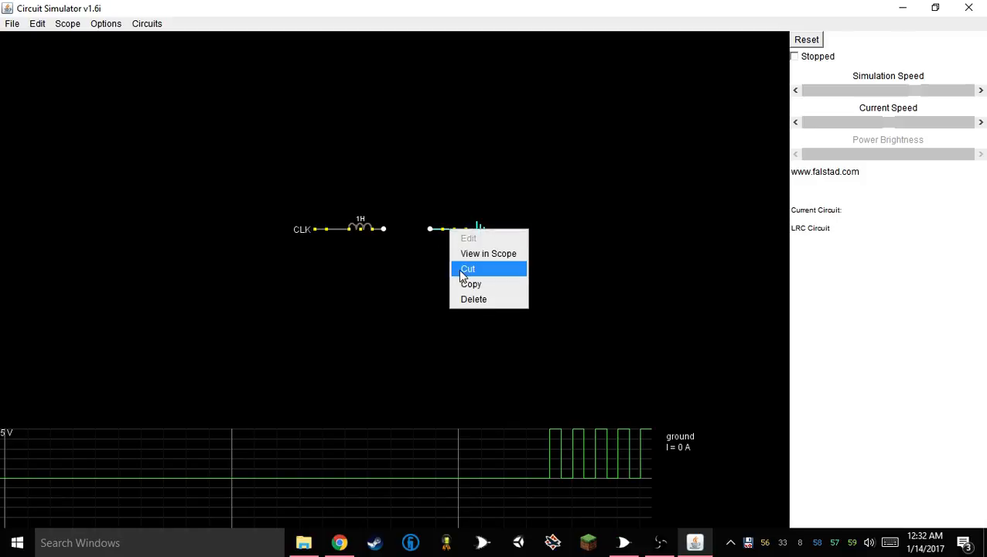
{"action": "left_click", "coordinate": [468, 268]}
Draw a horizontal wire from the inductor's free end and view the wire in a scope
{"action": "right_click", "coordinate": [459, 241]}
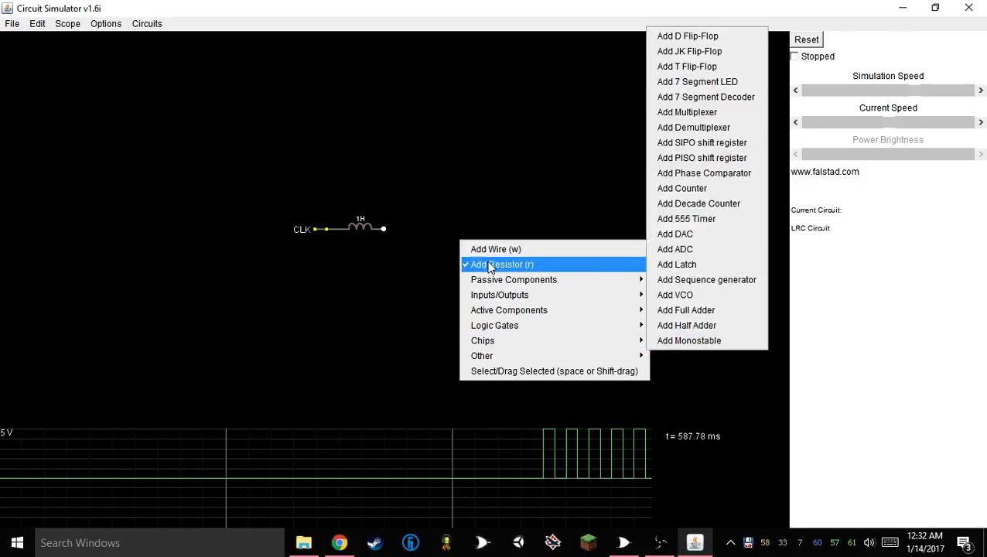
{"action": "left_click", "coordinate": [489, 264]}
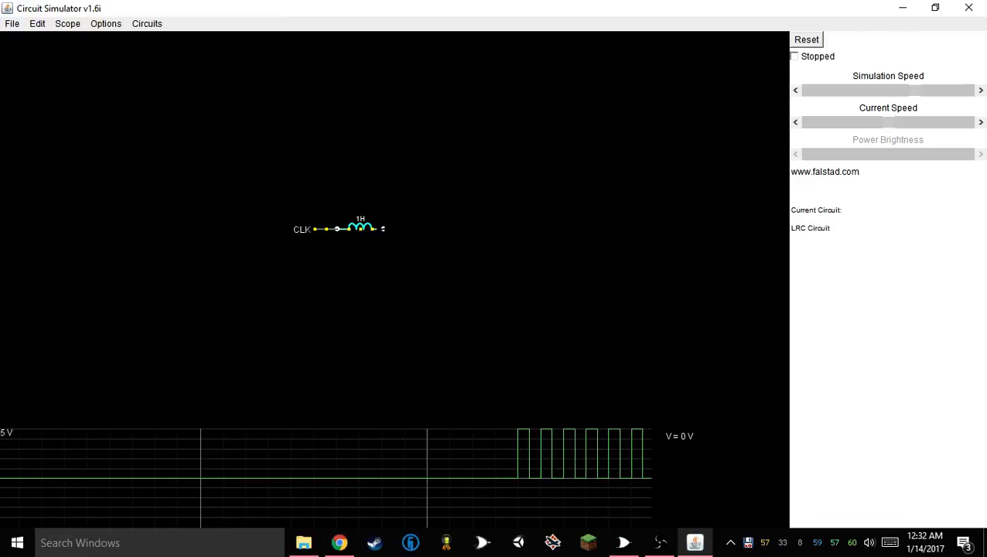
{"action": "right_click", "coordinate": [401, 228]}
{"action": "left_click", "coordinate": [425, 238]}
{"action": "left_click_drag", "start_coordinate": [384, 228], "coordinate": [441, 229]}
{"action": "right_click", "coordinate": [441, 230]}
{"action": "left_click", "coordinate": [469, 256]}
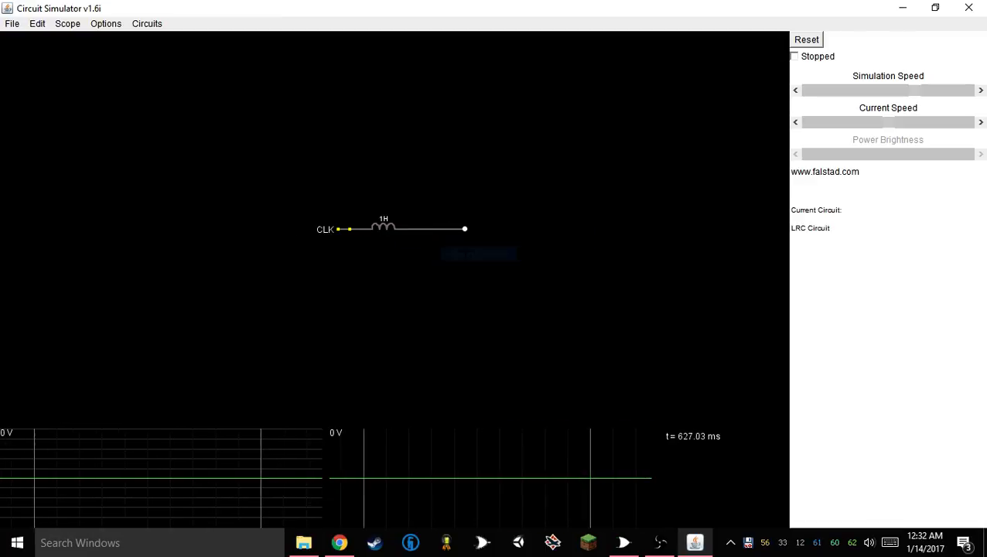
Add a horizontal resistor at the wire's free end and connect the resistor's other end to ground
{"action": "right_click", "coordinate": [463, 247]}
{"action": "left_click", "coordinate": [507, 273]}
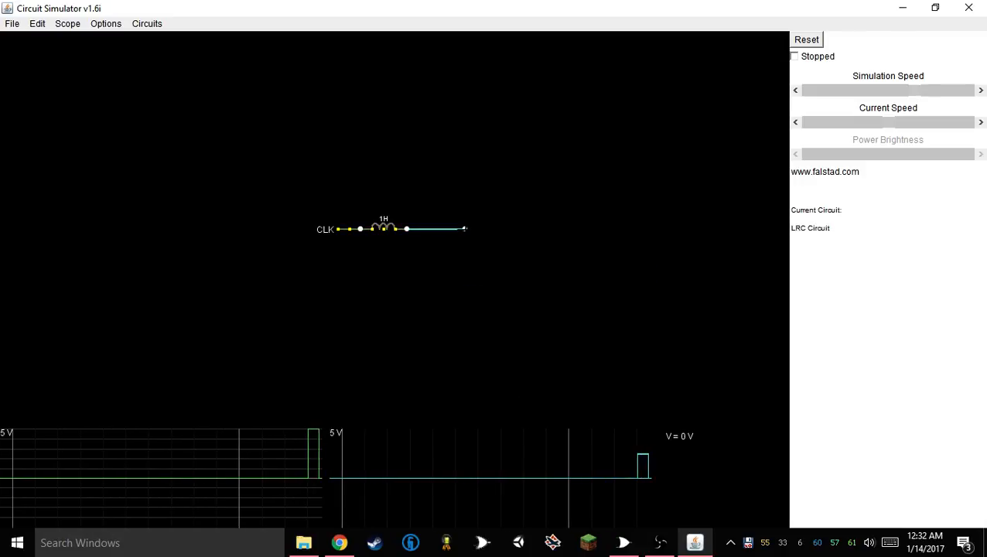
{"action": "left_click_drag", "start_coordinate": [465, 229], "coordinate": [523, 229]}
{"action": "right_click", "coordinate": [545, 308]}
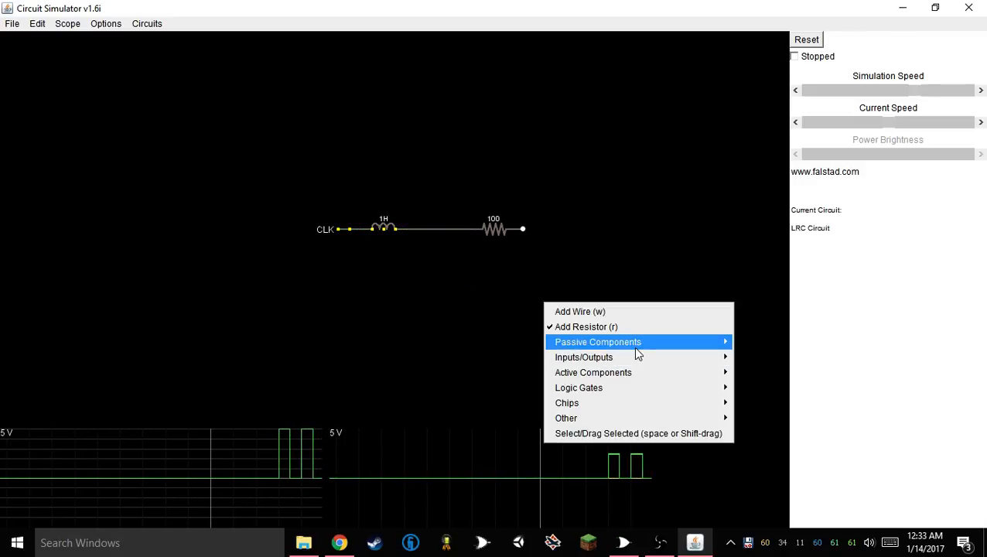
{"action": "mouse_move", "coordinate": [638, 363]}
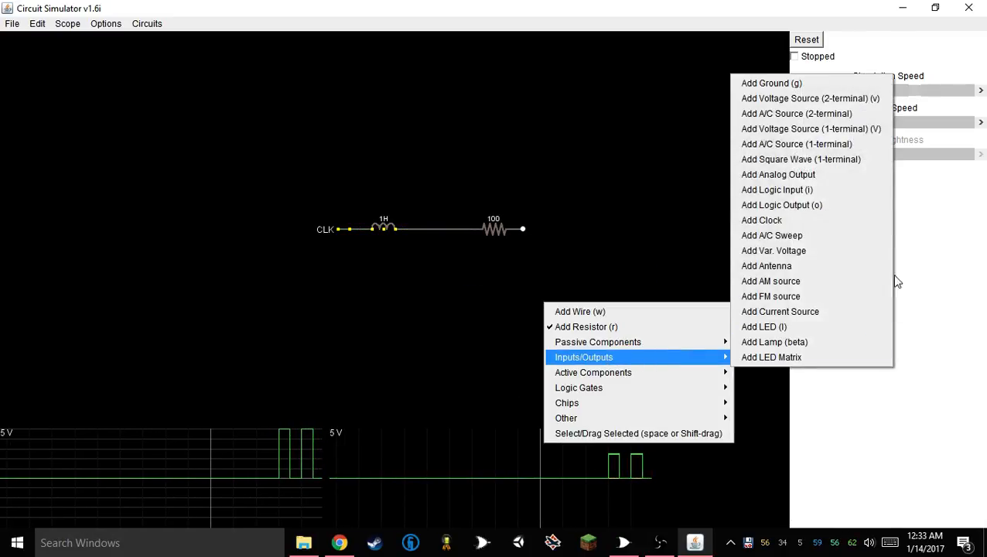
{"action": "left_click", "coordinate": [821, 85]}
{"action": "left_click_drag", "start_coordinate": [523, 229], "coordinate": [559, 229]}
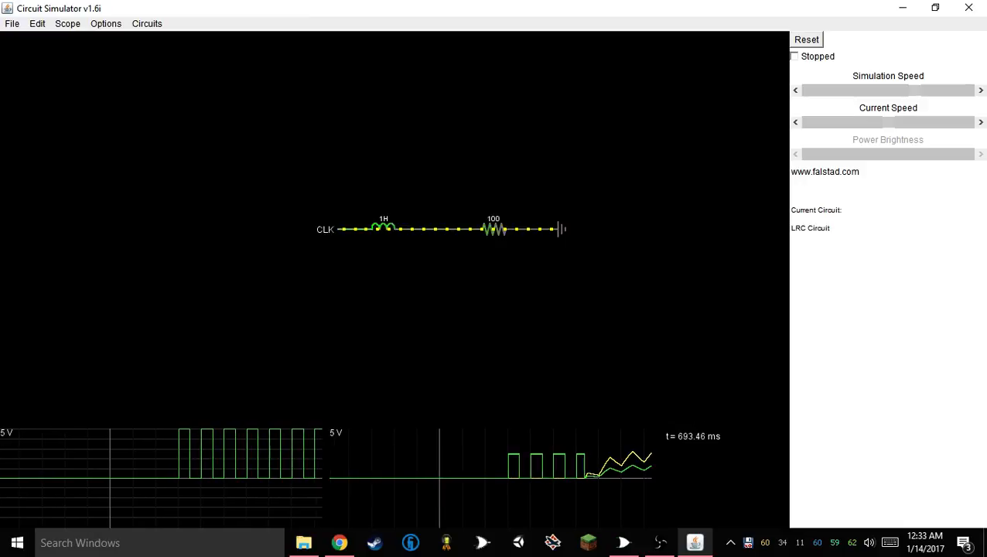
Hide the current trace in the wire's scope and set the resistor's resistance to 10 ohms
{"action": "right_click", "coordinate": [558, 479]}
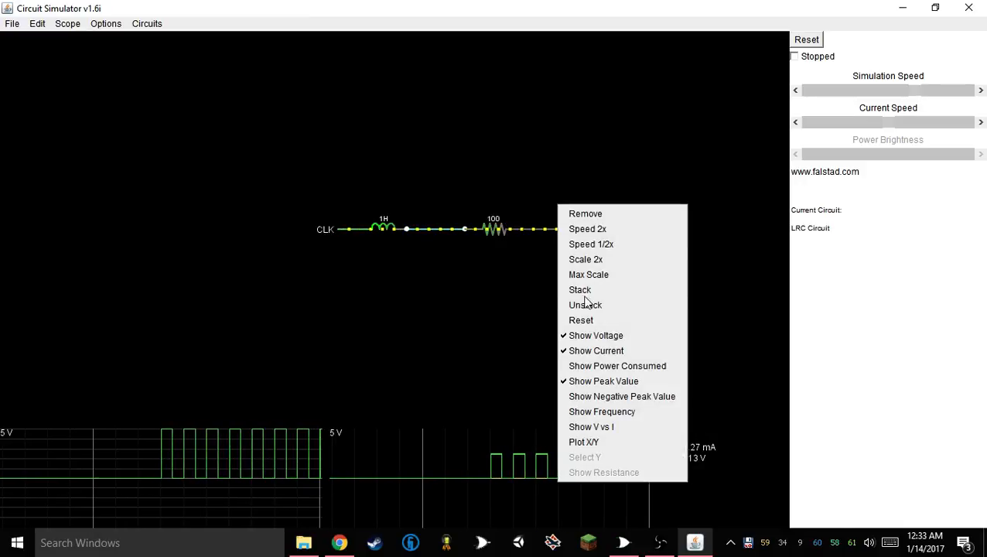
{"action": "left_click", "coordinate": [580, 351]}
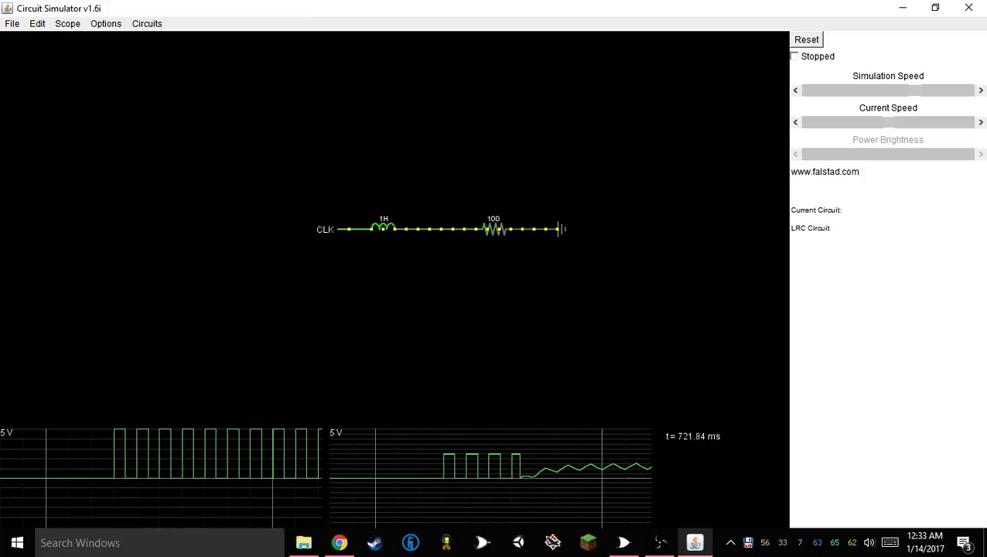
{"action": "right_click", "coordinate": [509, 311]}
{"action": "right_click", "coordinate": [487, 227]}
{"action": "left_click", "coordinate": [481, 230]}
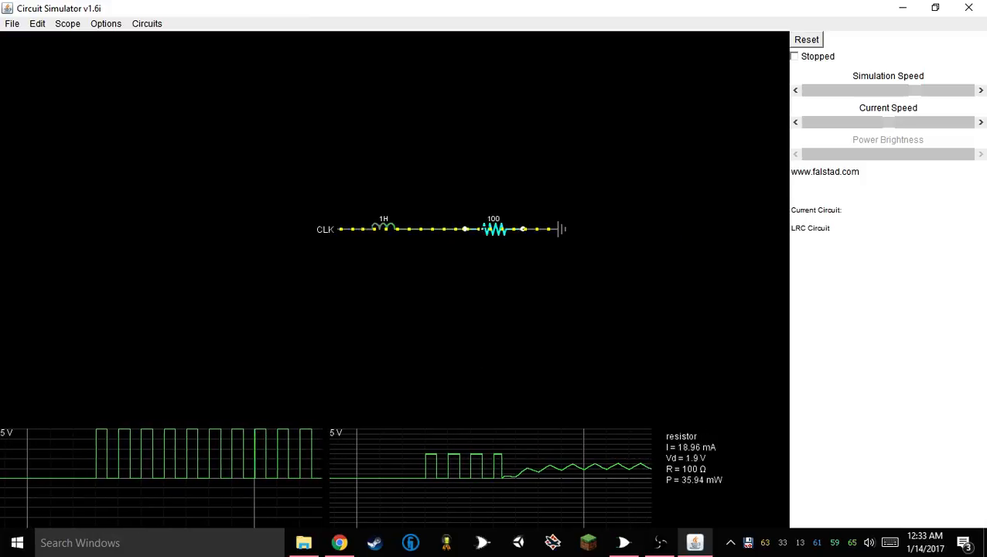
{"action": "right_click", "coordinate": [489, 229]}
{"action": "left_click", "coordinate": [496, 238]}
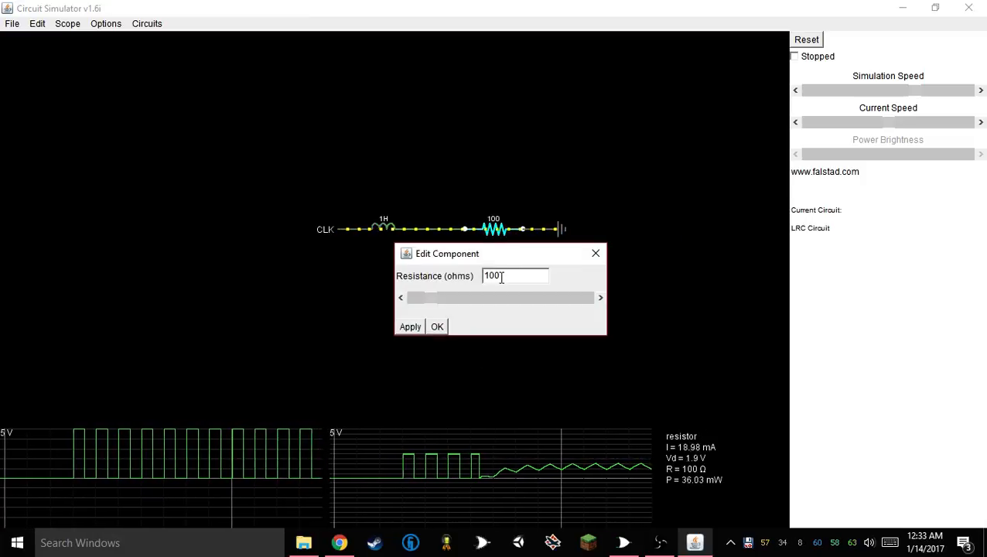
{"action": "key", "text": "BackSpace"}
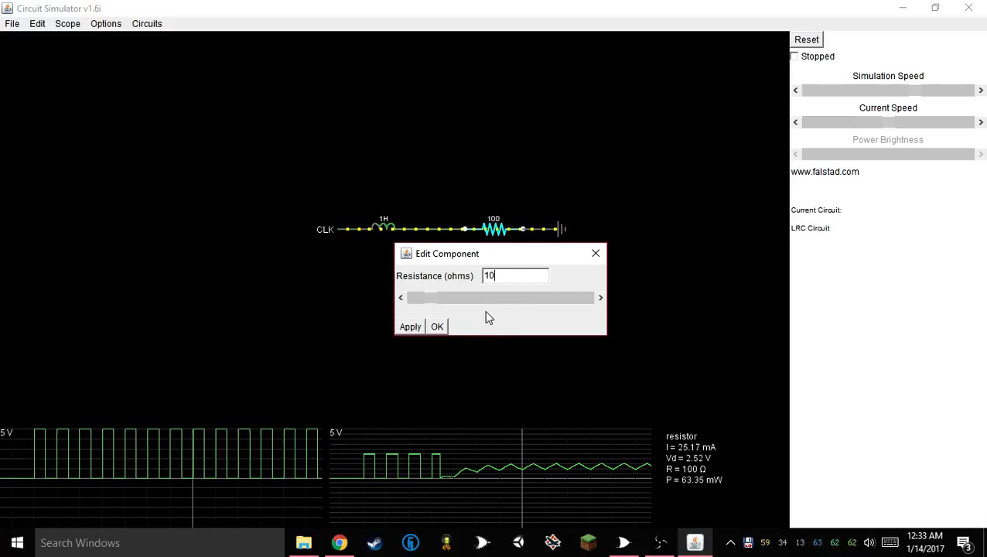
{"action": "left_click", "coordinate": [438, 326]}
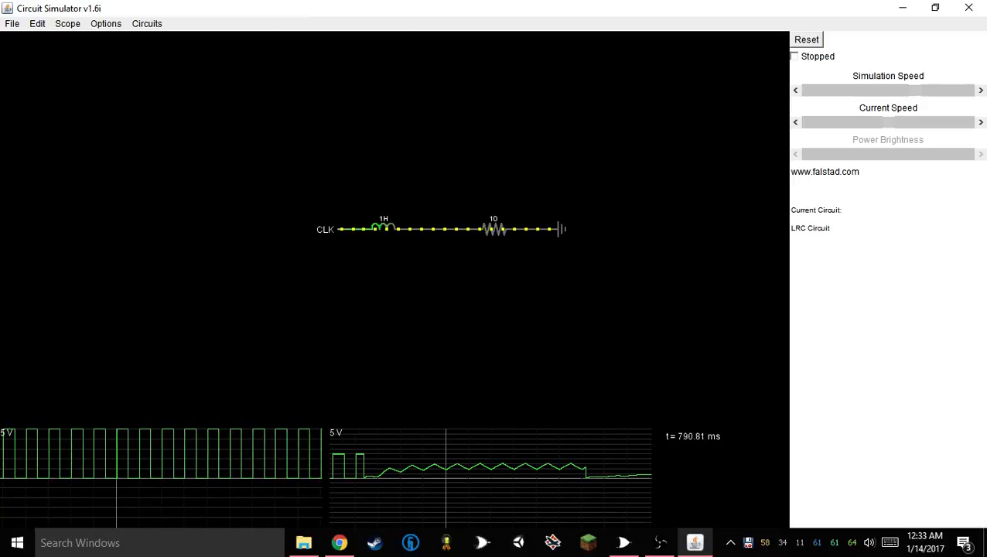
Set the resistor's resistance to 1000 ohms
{"action": "right_click", "coordinate": [489, 231]}
{"action": "left_click", "coordinate": [495, 237]}
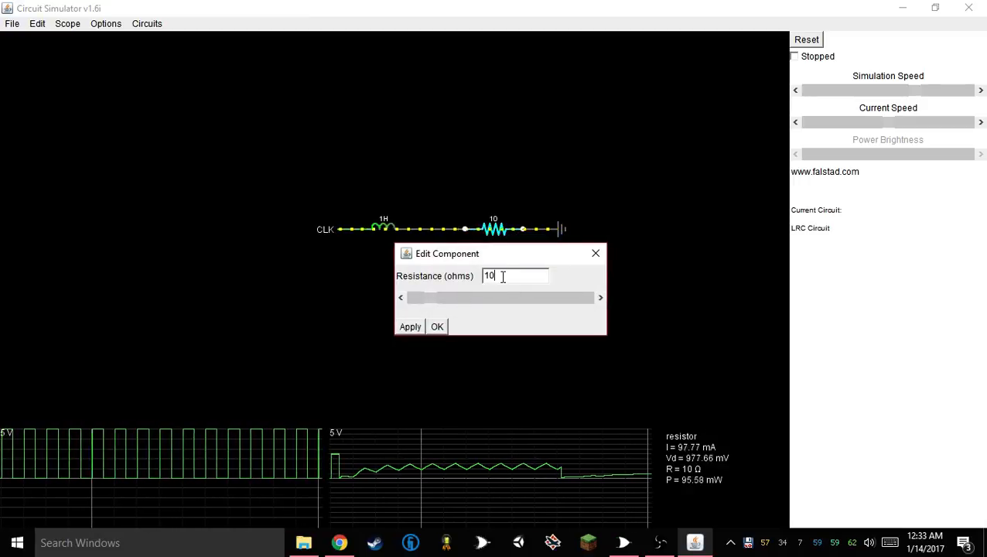
{"action": "type", "text": "00"}
{"action": "left_click", "coordinate": [440, 325]}
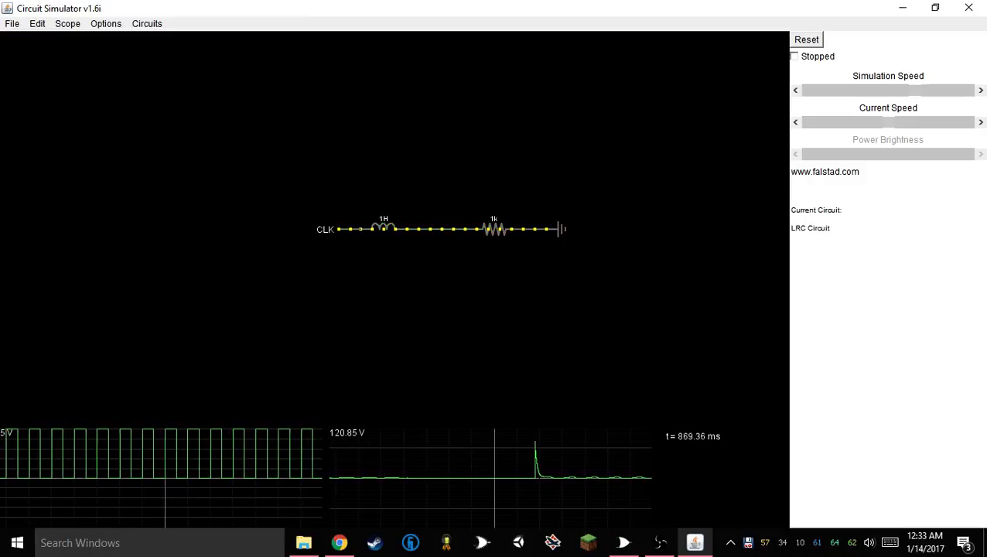
Apply Speed 2x twice to the wire's scope to stretch its trace horizontally
{"action": "right_click", "coordinate": [492, 477]}
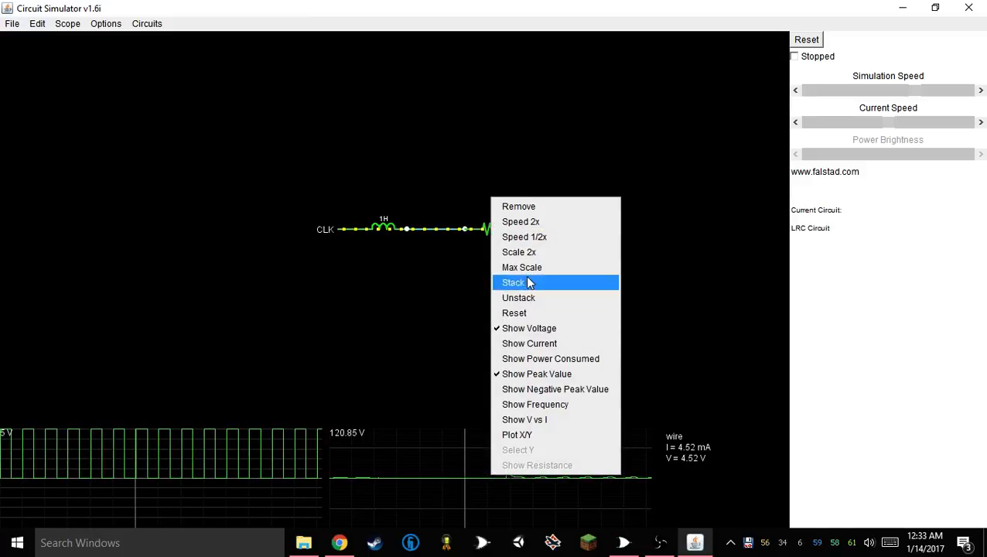
{"action": "left_click", "coordinate": [519, 222]}
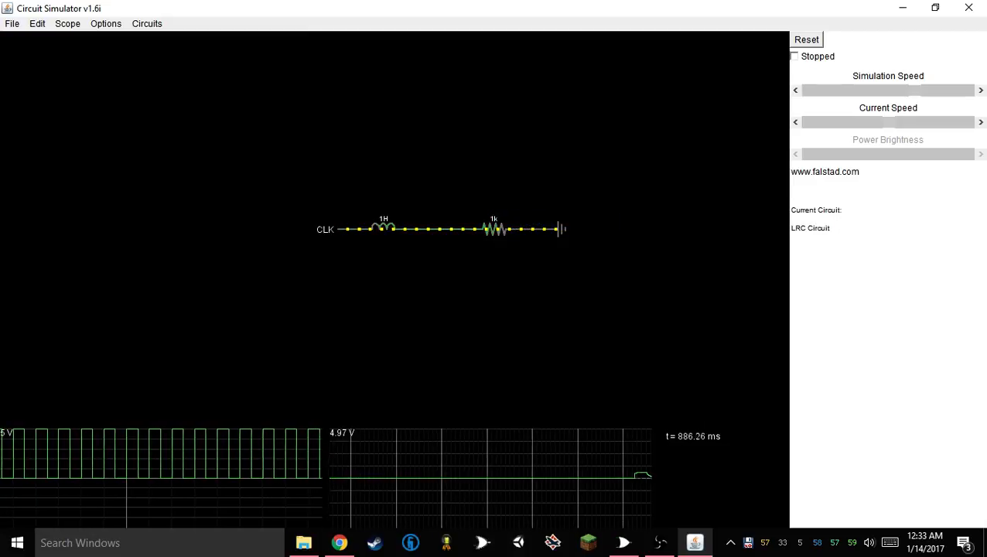
{"action": "right_click", "coordinate": [494, 477]}
{"action": "left_click", "coordinate": [517, 211]}
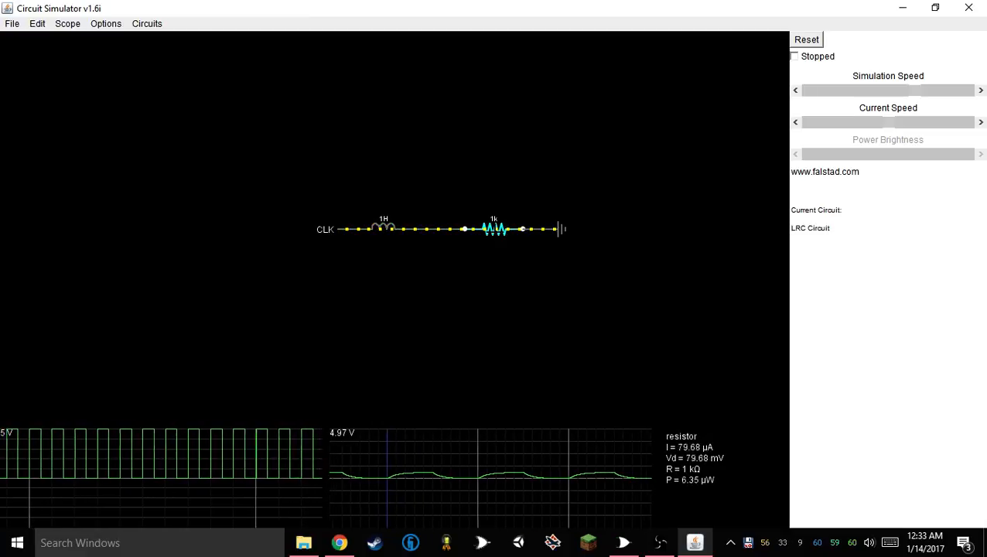
Remove the middle wire and replace the 1k resistor with a shorter 100-ohm resistor attached to the ground element
{"action": "key", "text": "ctrl+z"}
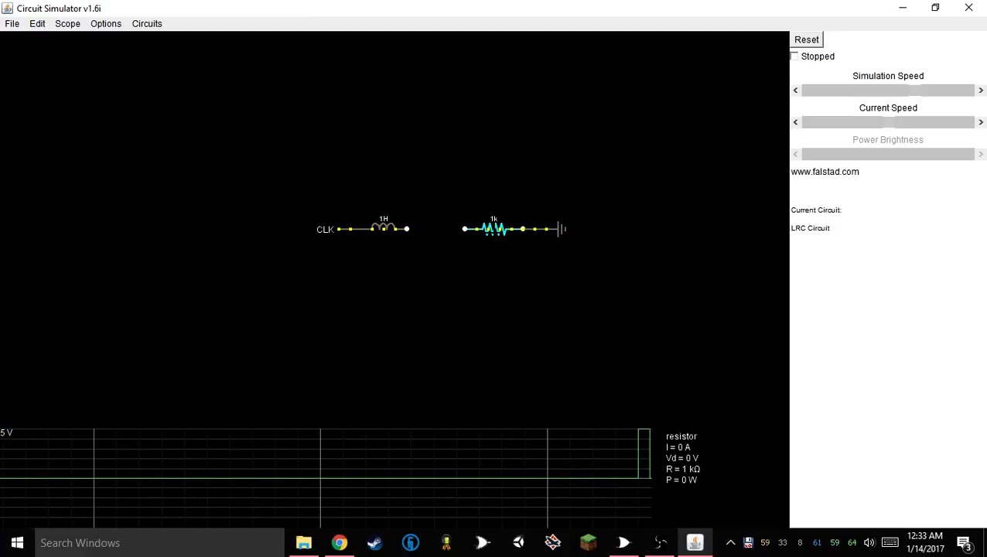
{"action": "key", "text": "Delete"}
{"action": "right_click", "coordinate": [489, 235]}
{"action": "left_click", "coordinate": [501, 244]}
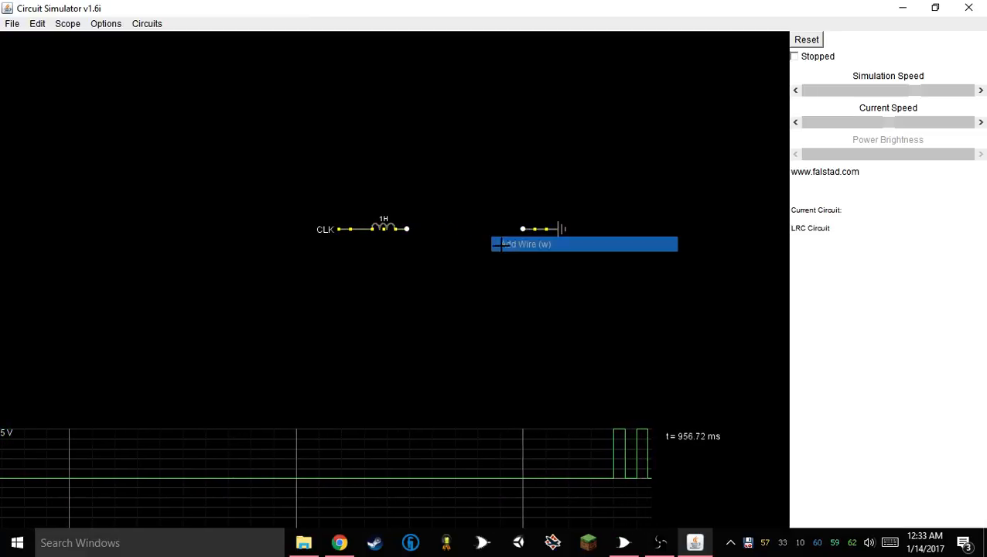
{"action": "right_click", "coordinate": [428, 222]}
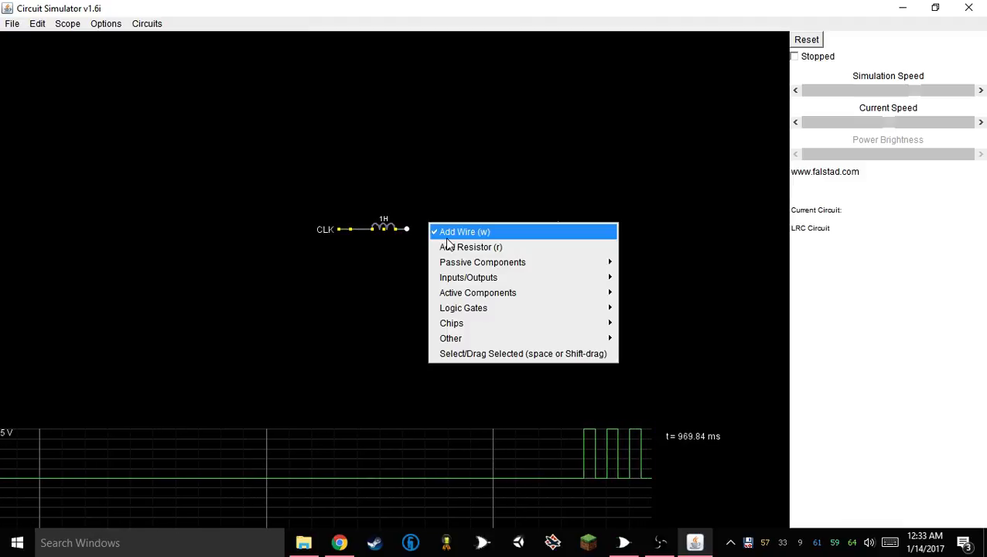
{"action": "left_click", "coordinate": [447, 246]}
{"action": "right_click", "coordinate": [495, 235]}
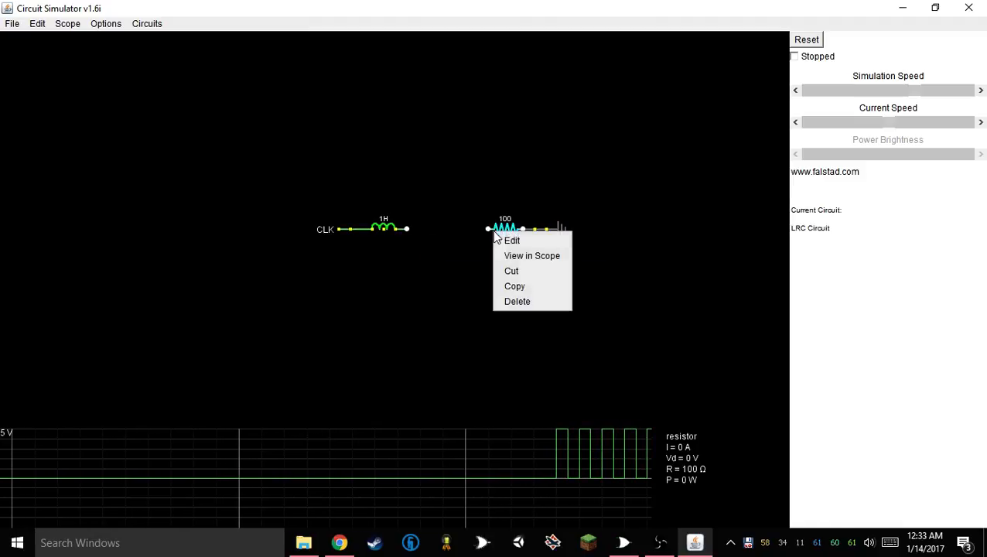
Connect the inductor to the new resistor with a horizontal wire and view that wire in a scope
{"action": "right_click", "coordinate": [425, 280]}
{"action": "left_click", "coordinate": [441, 289]}
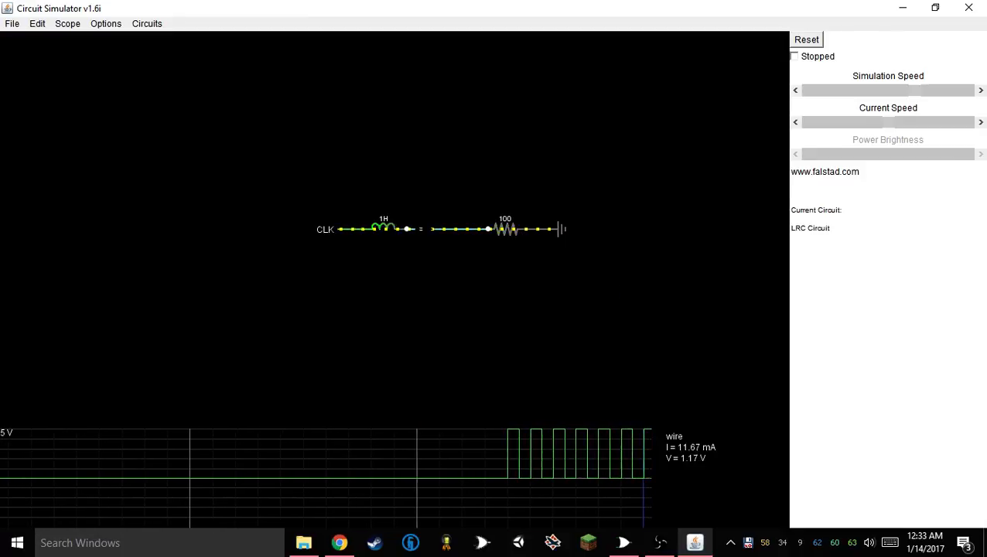
{"action": "right_click", "coordinate": [426, 231]}
{"action": "left_click", "coordinate": [456, 253]}
Set the inductor's inductance to 100 mH
{"action": "right_click", "coordinate": [326, 229]}
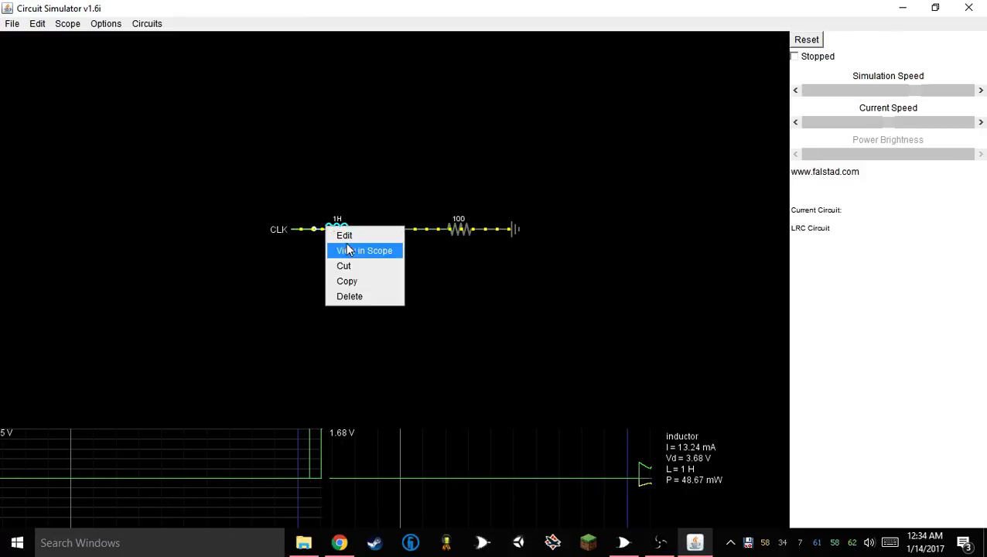
{"action": "left_click", "coordinate": [344, 235]}
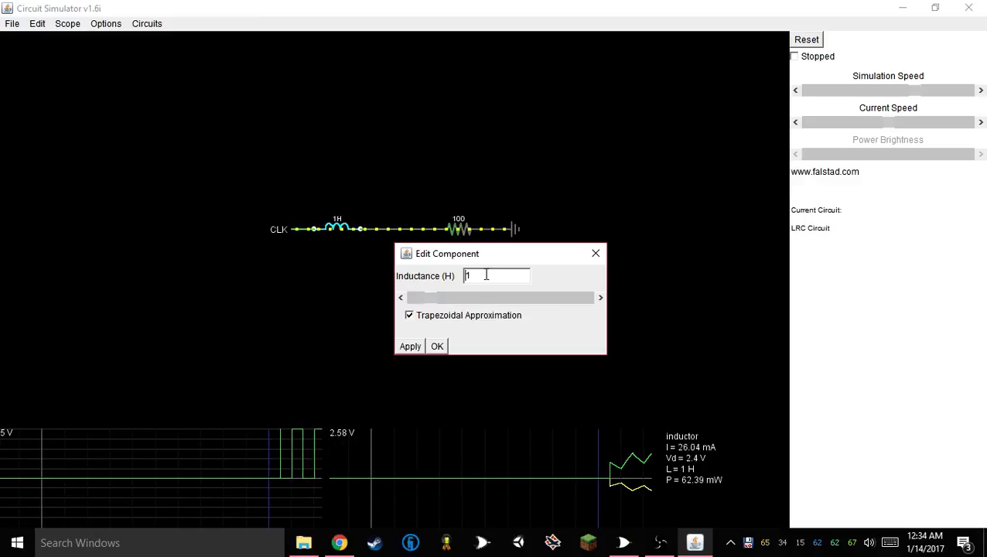
{"action": "left_click_drag", "start_coordinate": [487, 275], "coordinate": [465, 273]}
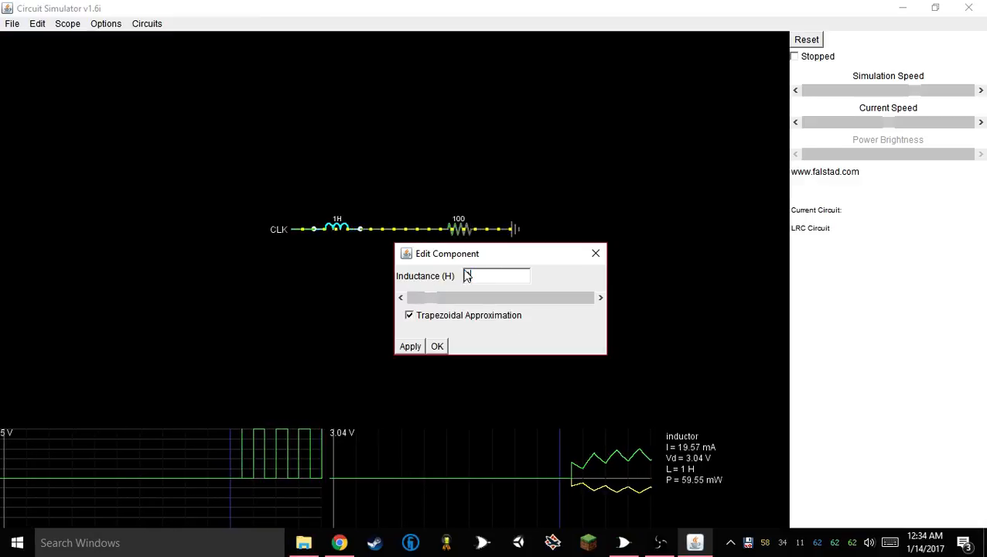
{"action": "left_click", "coordinate": [437, 345]}
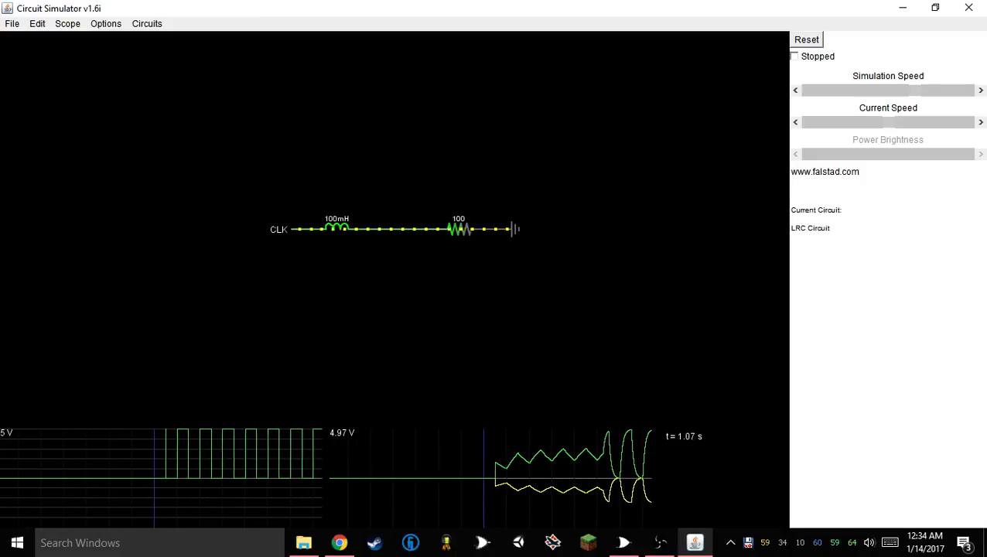
Set the inductor's inductance to 0.01 H
{"action": "right_click", "coordinate": [339, 222]}
{"action": "right_click", "coordinate": [335, 223]}
{"action": "left_click", "coordinate": [333, 228]}
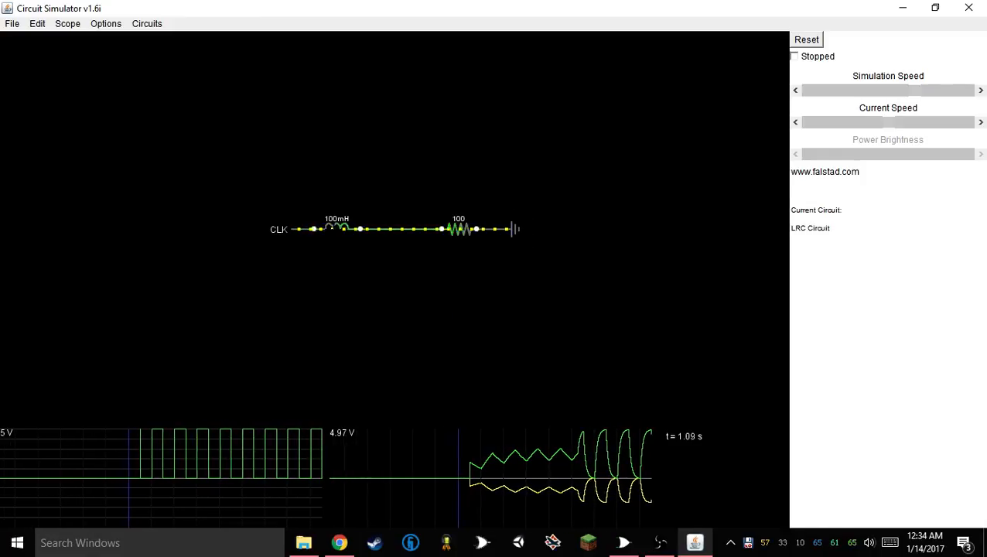
{"action": "right_click", "coordinate": [336, 225]}
{"action": "left_click", "coordinate": [352, 234]}
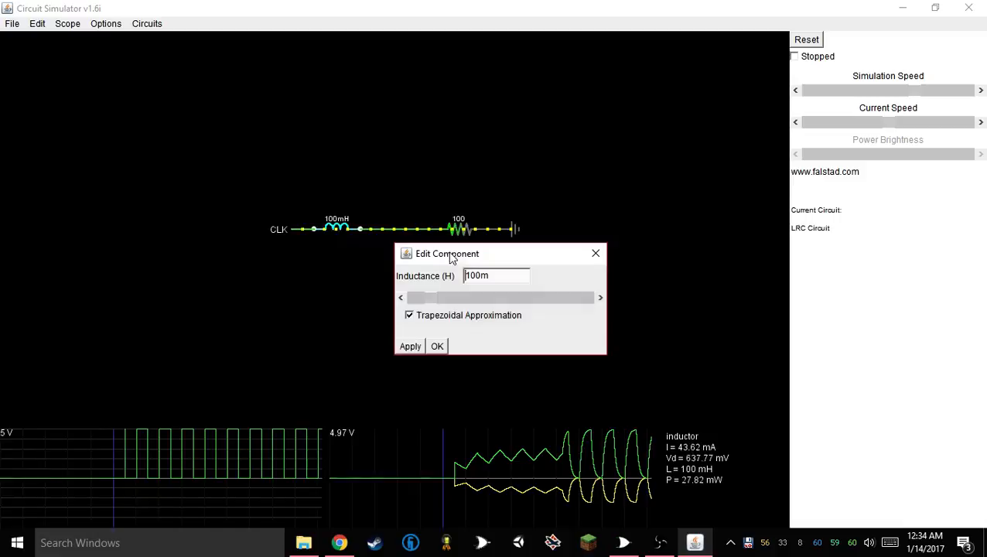
{"action": "double_click", "coordinate": [484, 276]}
{"action": "type", "text": "0"}
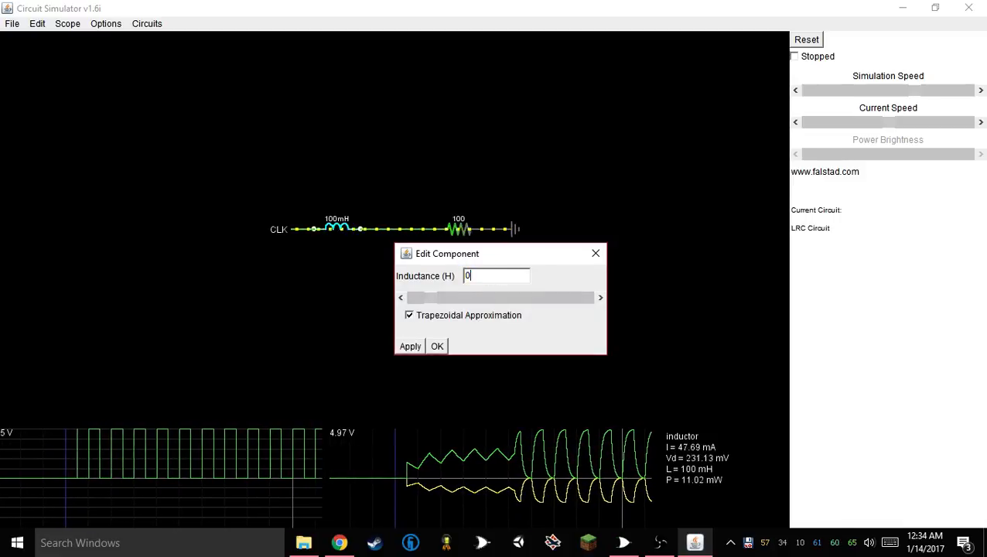
{"action": "type", "text": ".01"}
{"action": "left_click", "coordinate": [437, 345]}
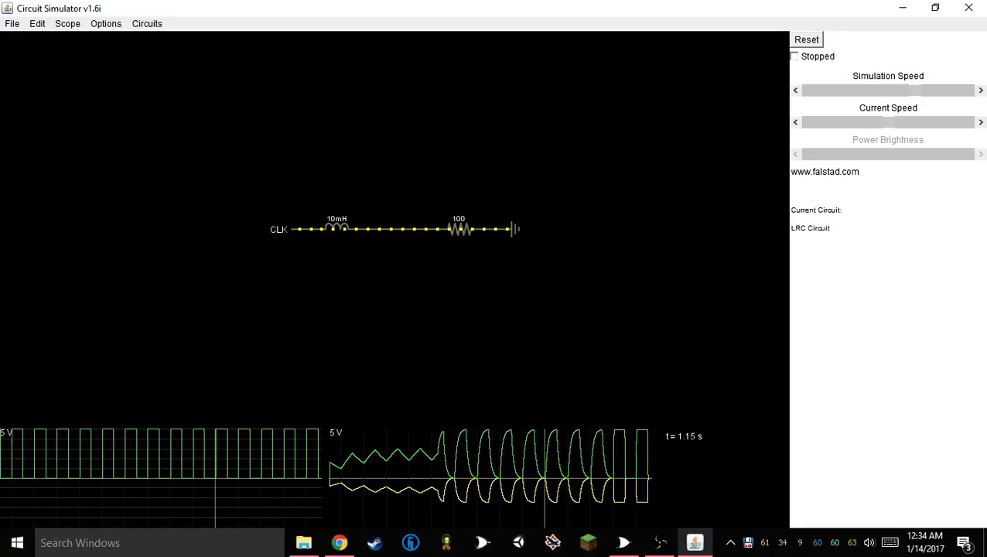
Set the inductor's inductance to 50 mH
{"action": "right_click", "coordinate": [336, 229]}
{"action": "left_click", "coordinate": [353, 239]}
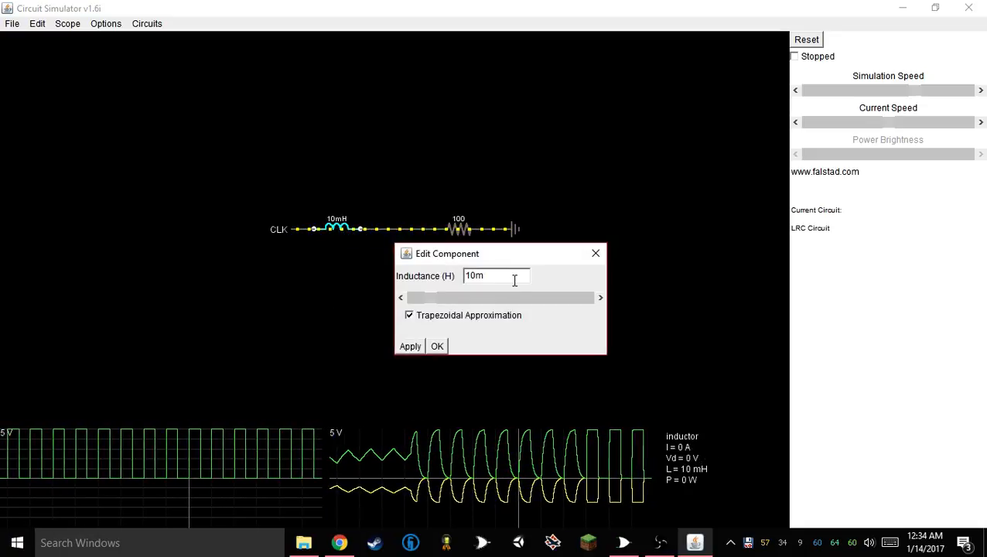
{"action": "left_click_drag", "start_coordinate": [471, 277], "coordinate": [464, 276]}
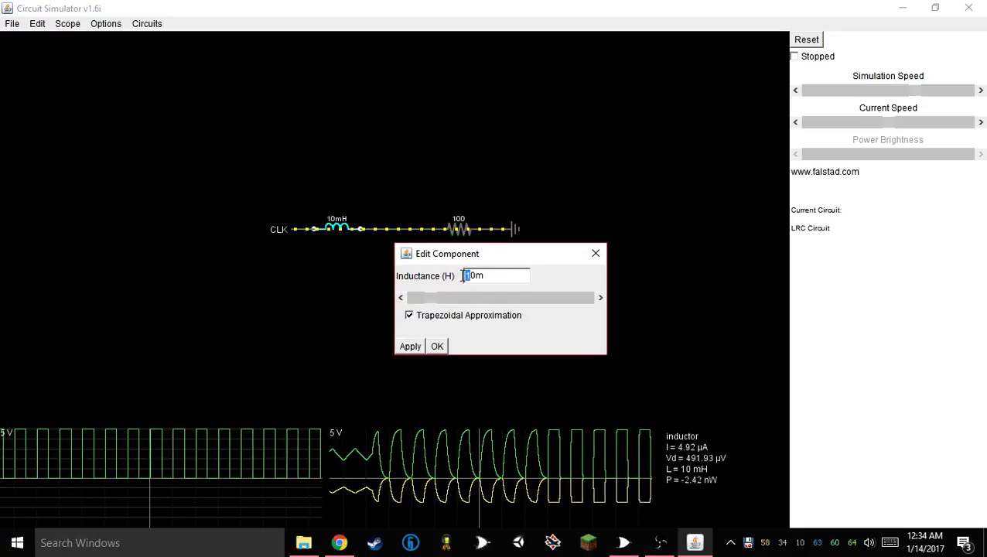
{"action": "type", "text": "5"}
{"action": "left_click", "coordinate": [437, 346]}
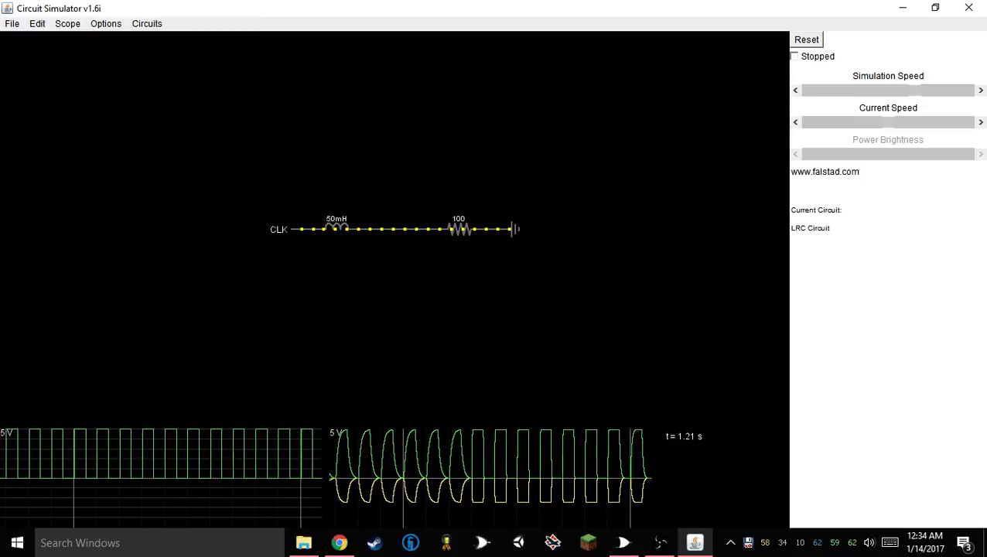
Apply Max Scale to the wire's scope and hide its current trace so only the voltage is plotted
{"action": "right_click", "coordinate": [506, 446]}
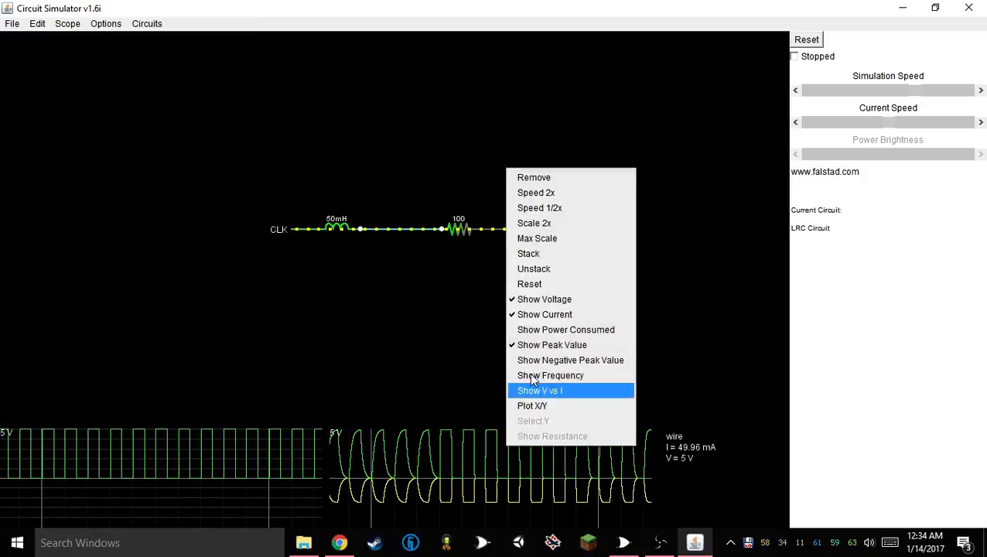
{"action": "left_click", "coordinate": [552, 240]}
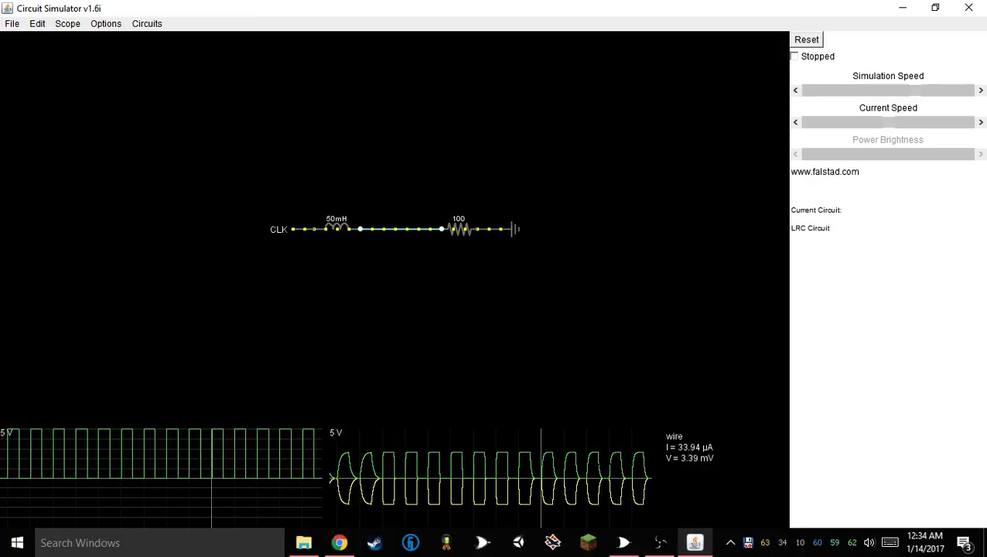
{"action": "right_click", "coordinate": [529, 464]}
{"action": "left_click", "coordinate": [619, 317]}
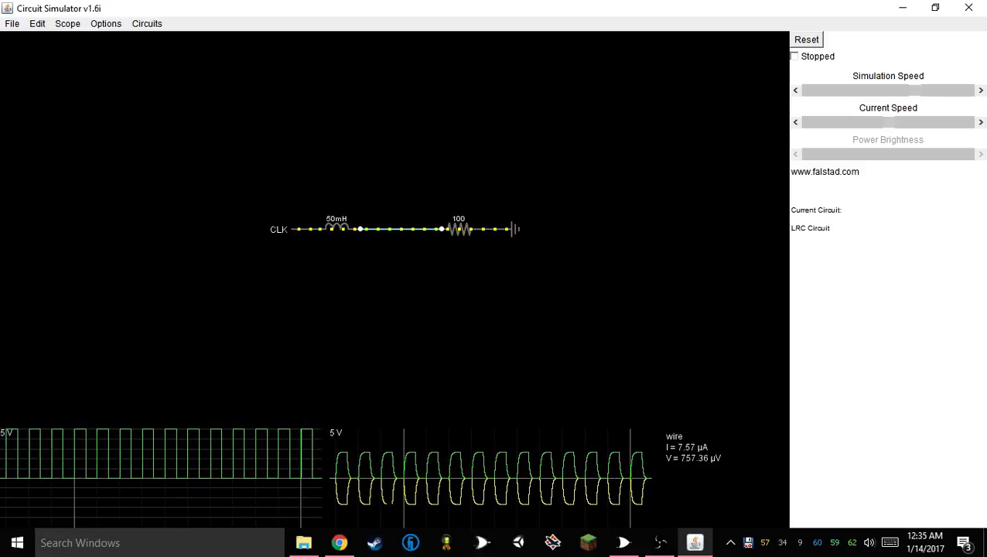
{"action": "right_click", "coordinate": [390, 444]}
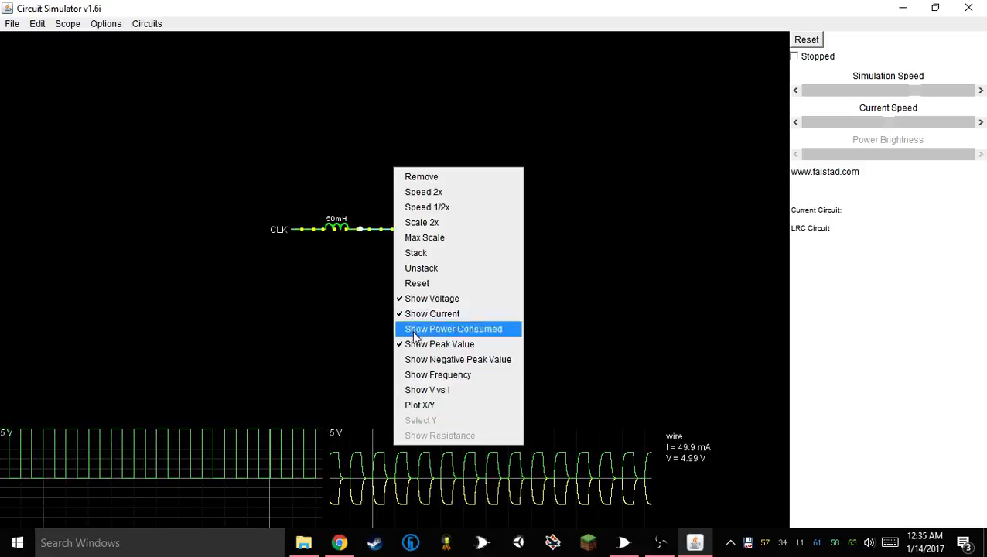
{"action": "left_click", "coordinate": [441, 312]}
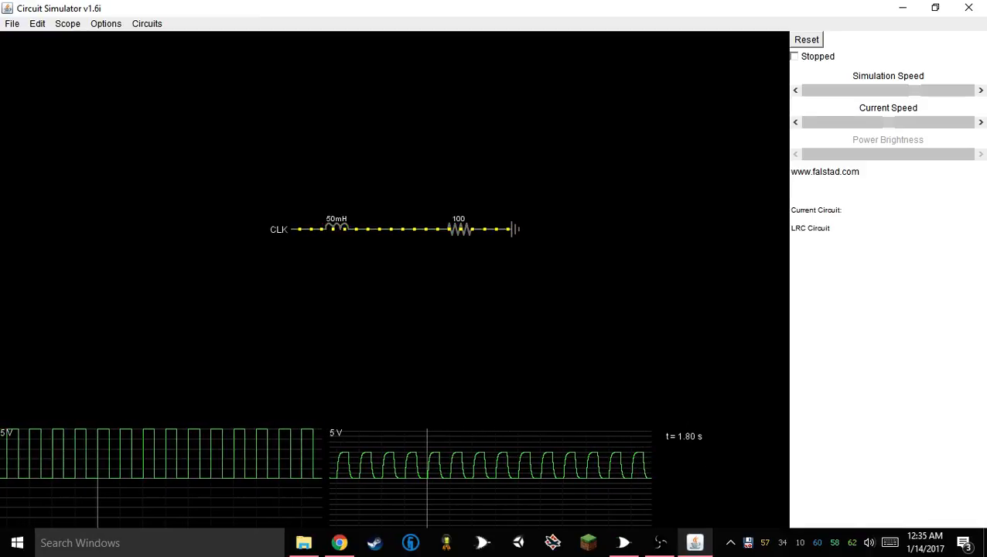
Close the circuit simulator and the Electronics folder, and return to the 4-bit computer in Logisim with the Poke tool active
{"action": "left_click", "coordinate": [969, 8]}
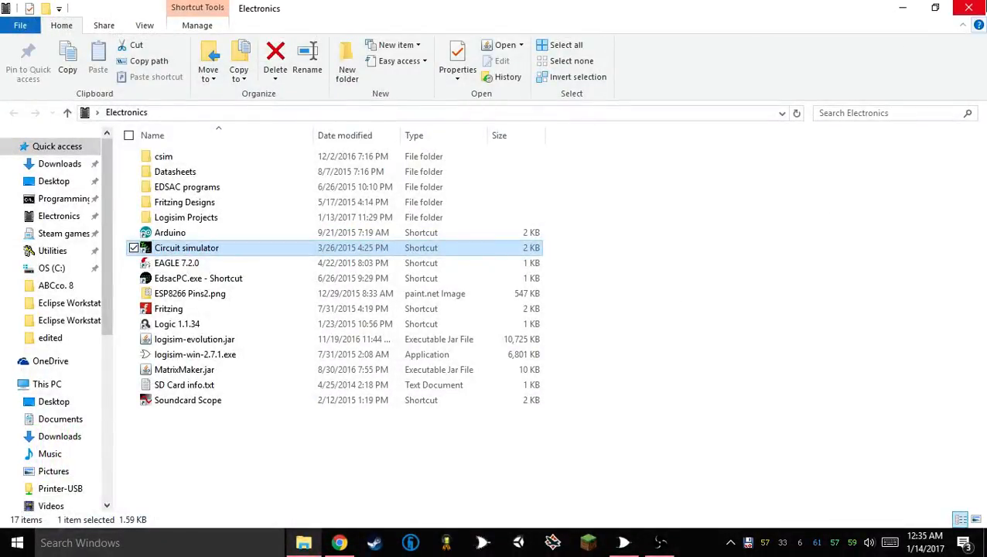
{"action": "left_click", "coordinate": [969, 7]}
{"action": "left_click", "coordinate": [624, 543]}
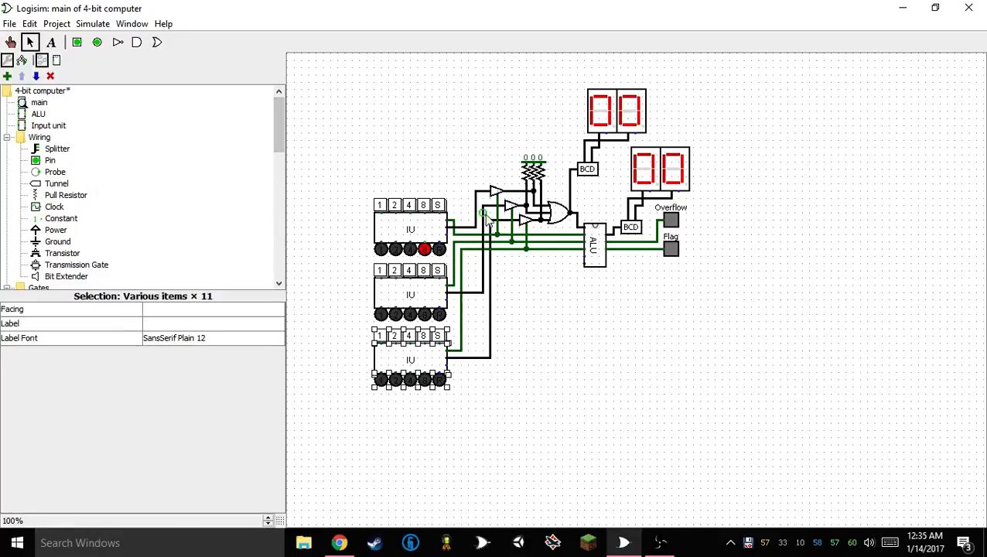
{"action": "left_click", "coordinate": [11, 42]}
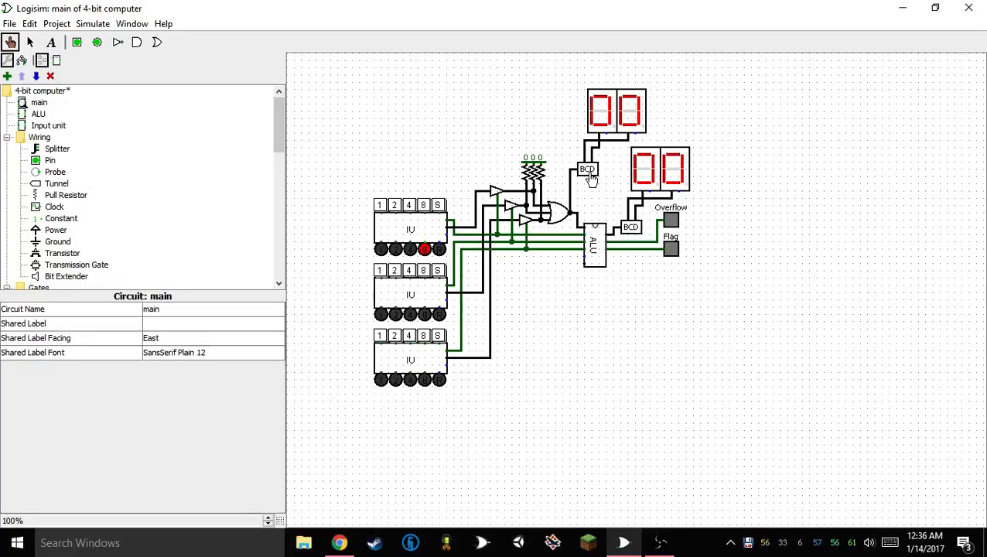
Open the ALU circuit and set the trigger of its three registers to High Level
{"action": "double_click", "coordinate": [596, 248]}
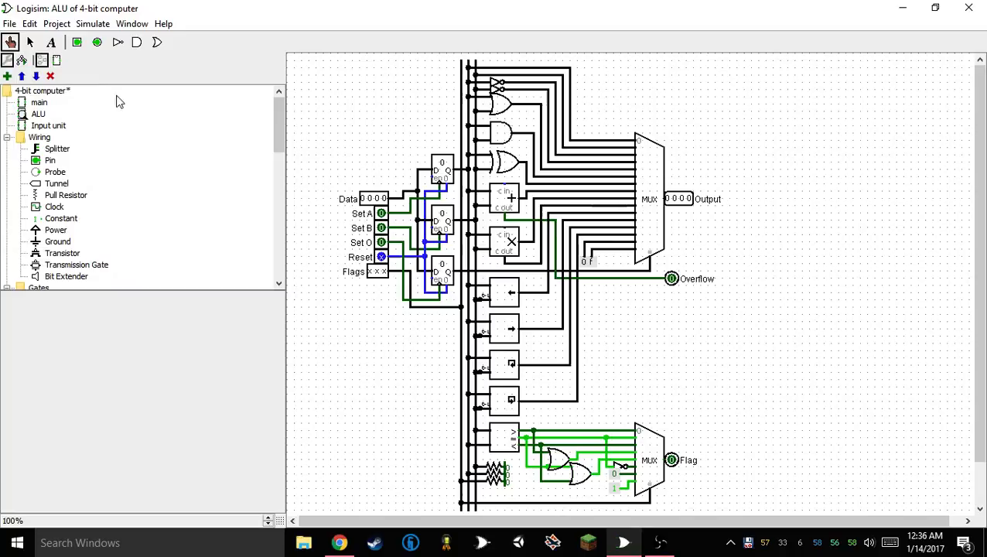
{"action": "left_click", "coordinate": [30, 42]}
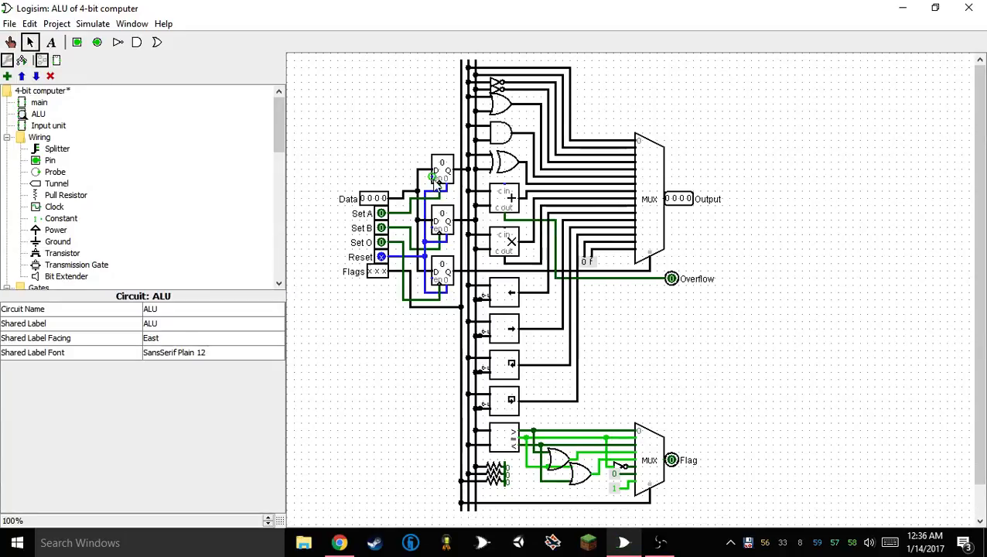
{"action": "right_click", "coordinate": [440, 173]}
{"action": "key", "text": "Escape"}
{"action": "left_click", "coordinate": [443, 175]}
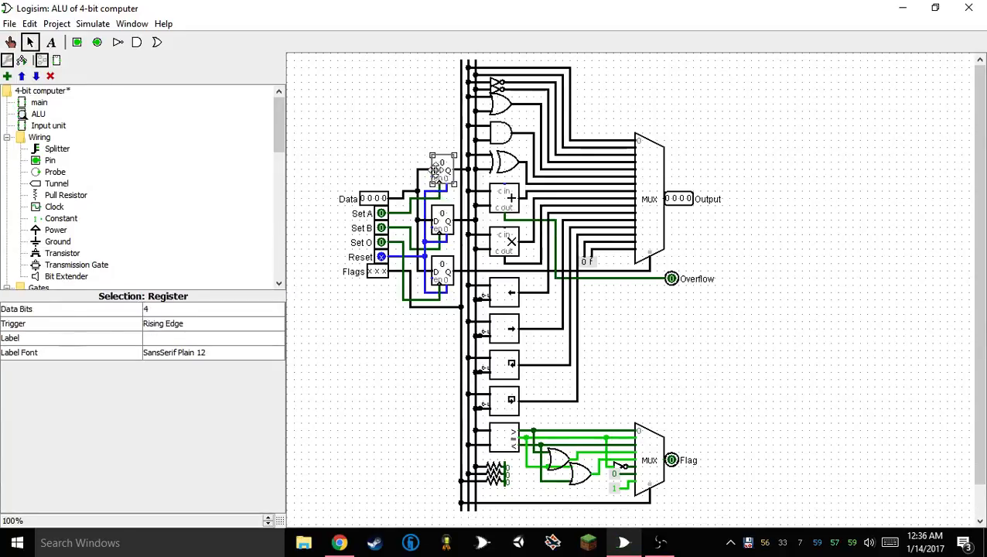
{"action": "left_click", "coordinate": [447, 226], "text": "shift"}
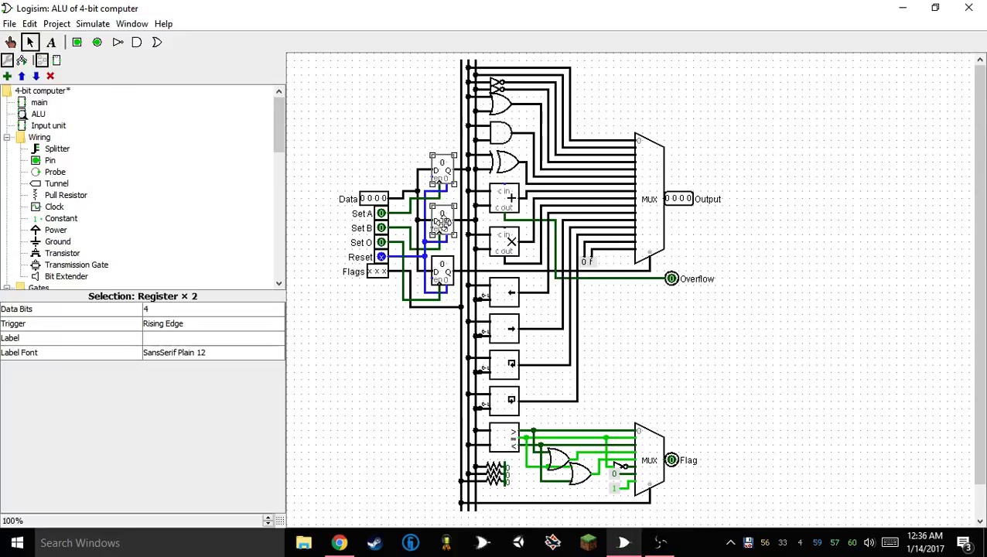
{"action": "left_click", "coordinate": [450, 280], "text": "shift"}
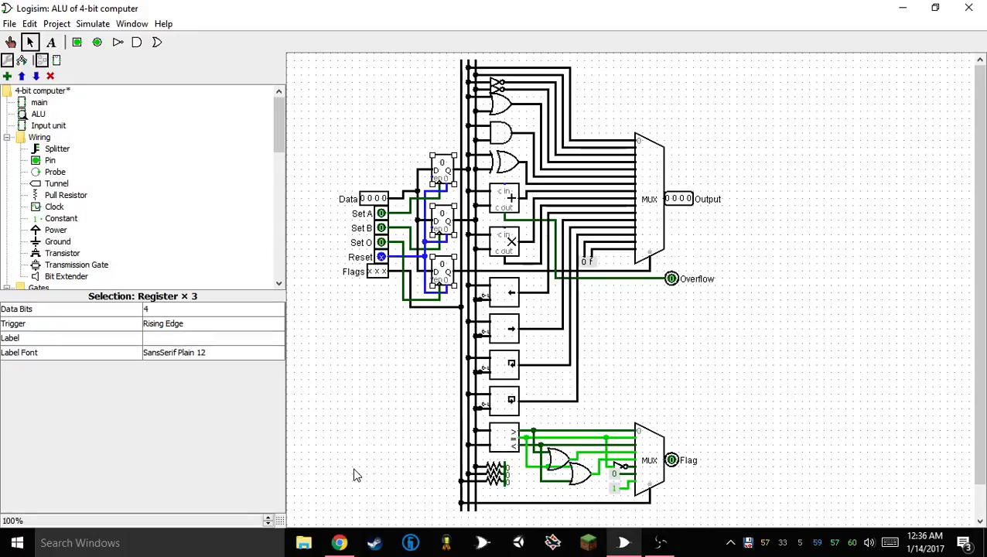
{"action": "left_click", "coordinate": [209, 325]}
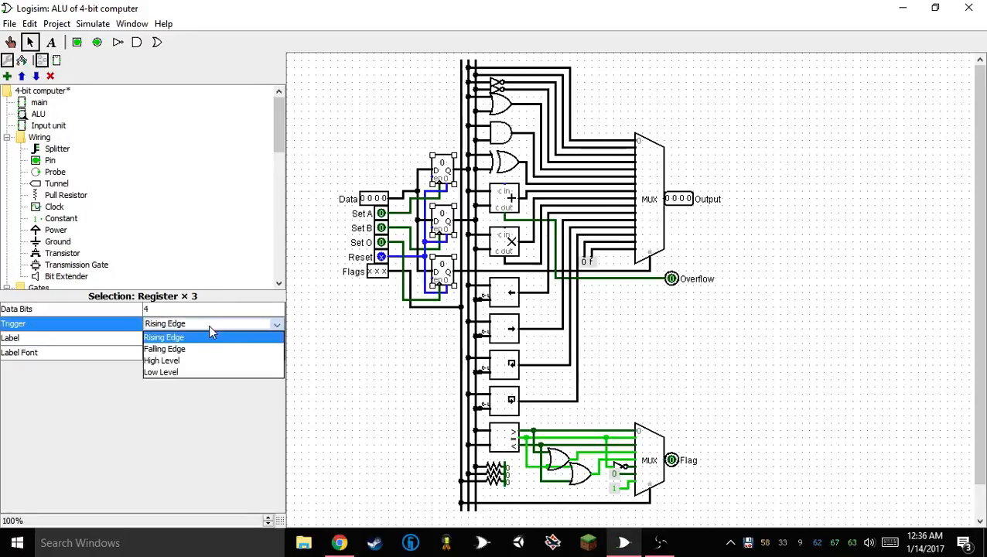
{"action": "left_click", "coordinate": [192, 361]}
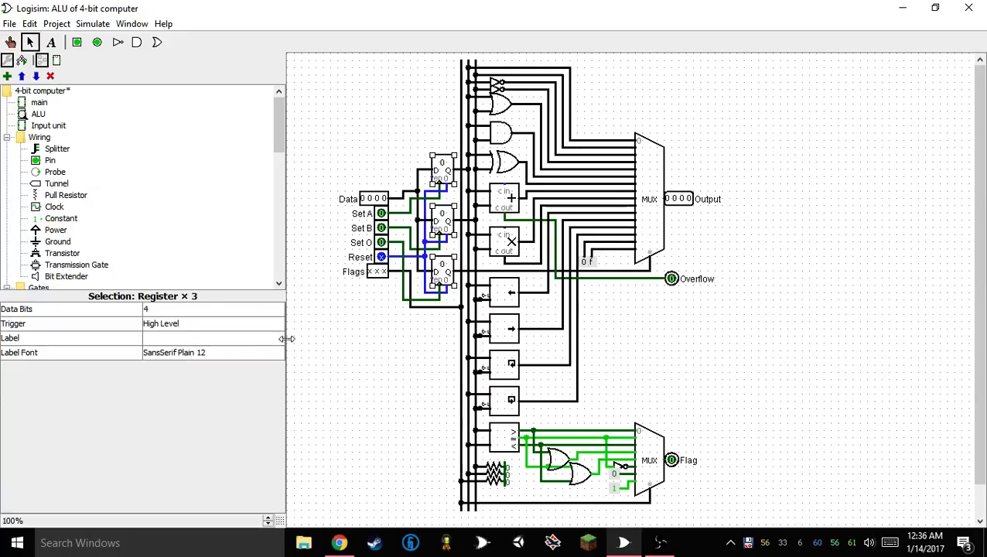
{"action": "left_click", "coordinate": [304, 341]}
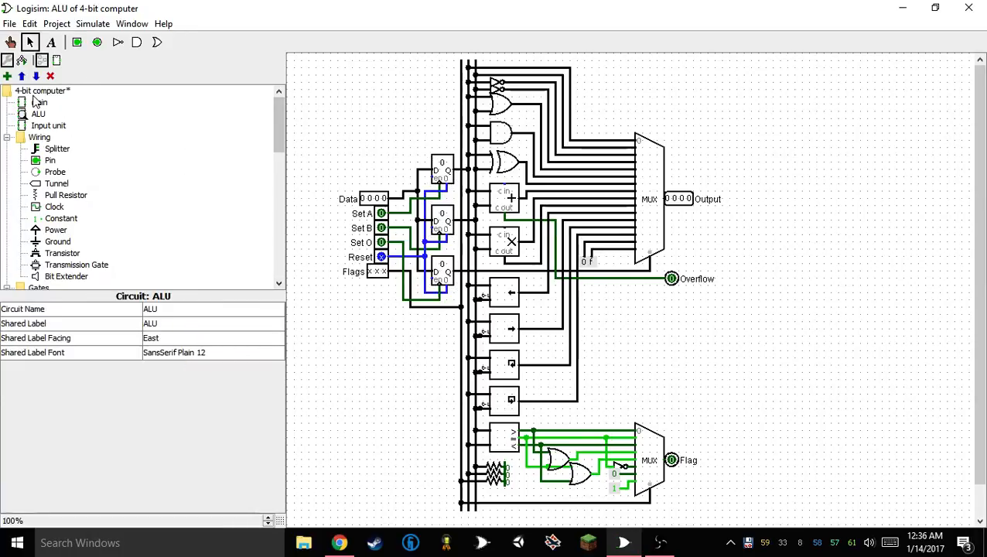
Return to the main circuit and, with the Poke tool, store the value 8 from the uppermost input unit
{"action": "double_click", "coordinate": [34, 94]}
{"action": "double_click", "coordinate": [34, 93]}
{"action": "double_click", "coordinate": [38, 103]}
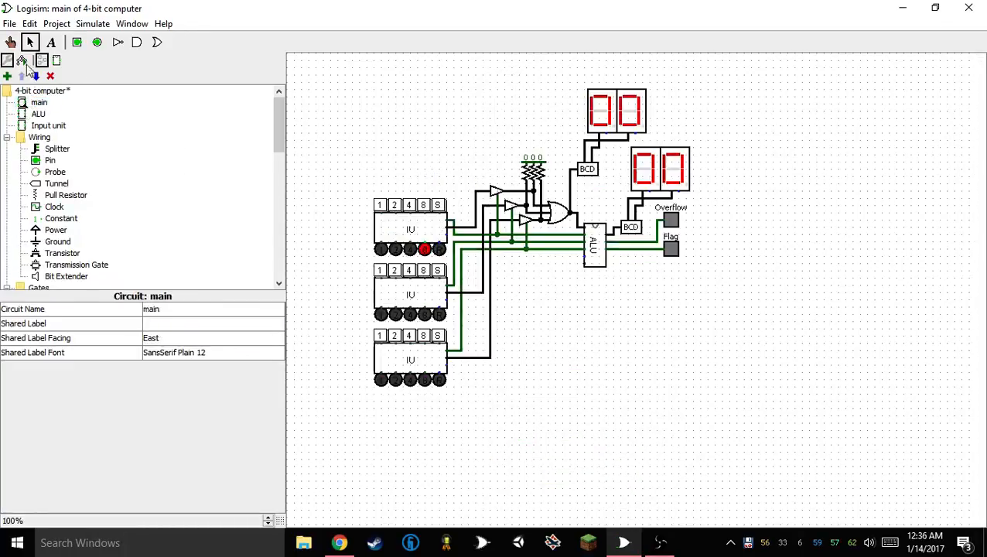
{"action": "left_click", "coordinate": [11, 43]}
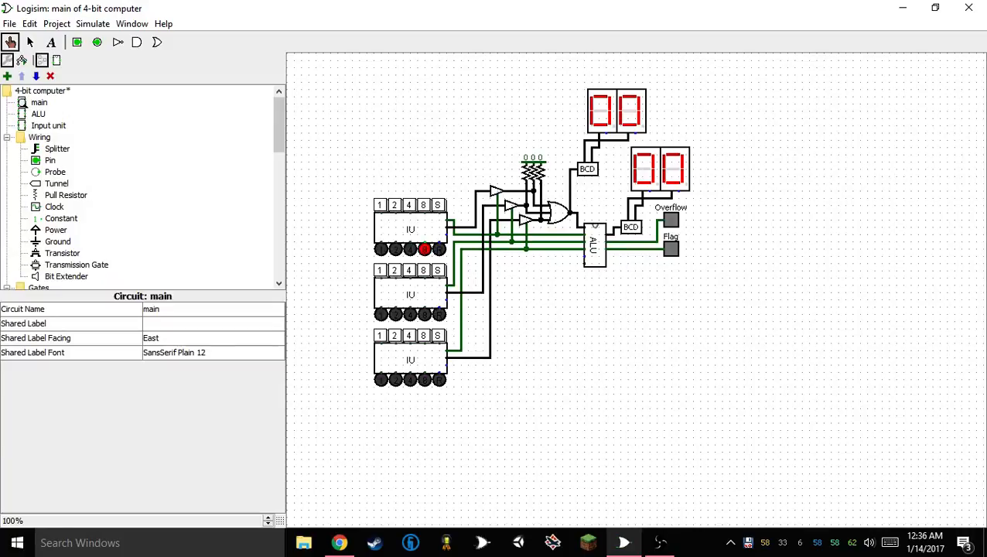
{"action": "left_click", "coordinate": [425, 206]}
{"action": "left_click", "coordinate": [439, 206]}
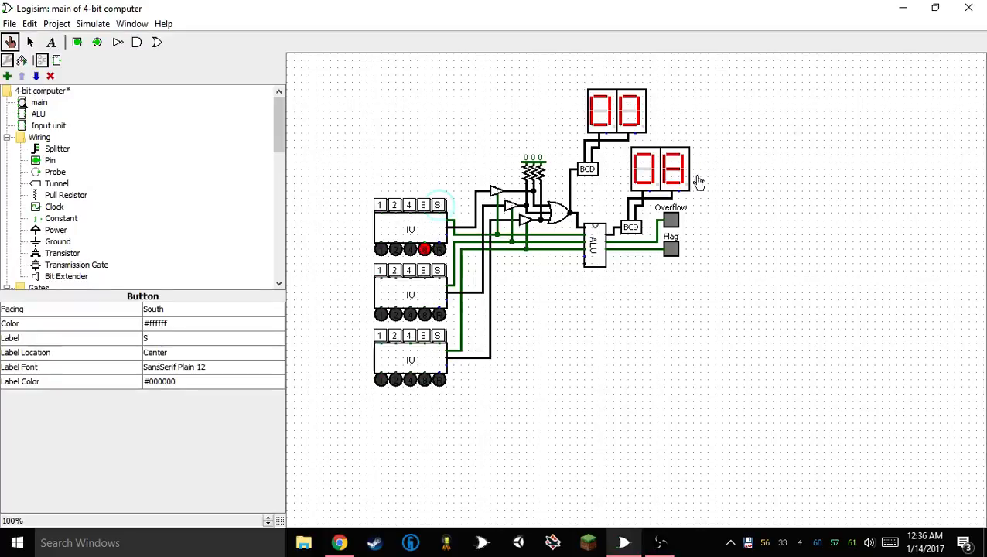
Store operation codes 1 and 0 in turn from the lowest input unit, and store 4 from the middle input unit
{"action": "left_click", "coordinate": [380, 336]}
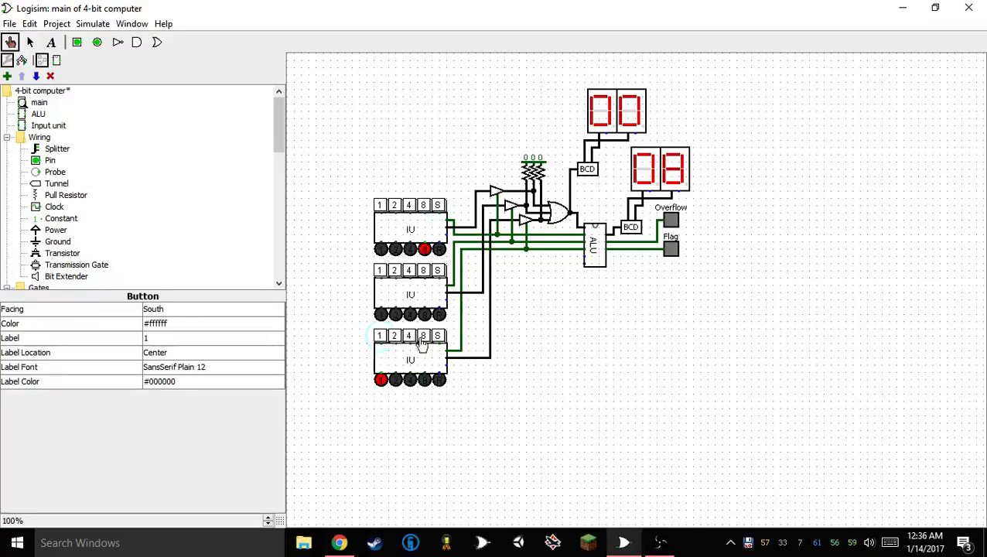
{"action": "left_click", "coordinate": [445, 341]}
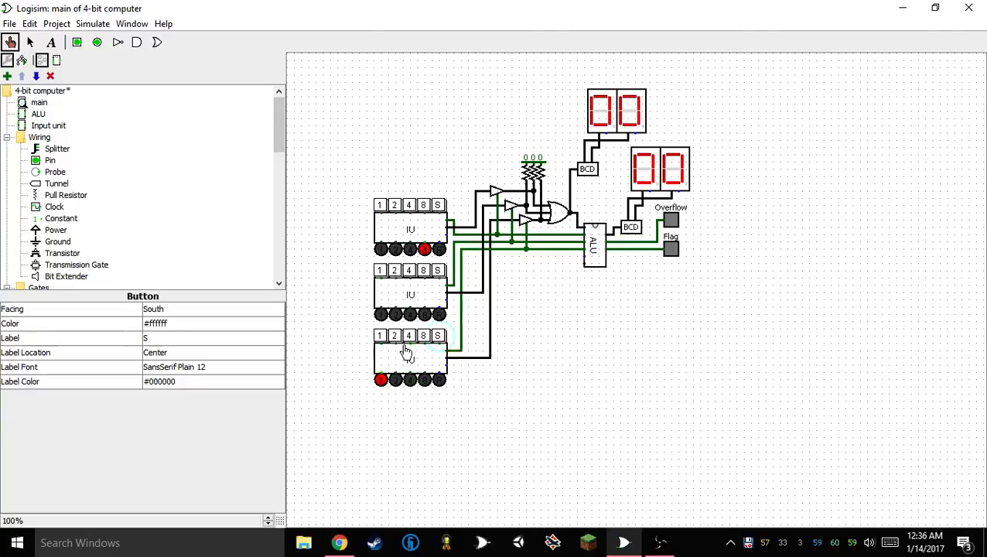
{"action": "left_click", "coordinate": [380, 336]}
{"action": "left_click", "coordinate": [408, 270]}
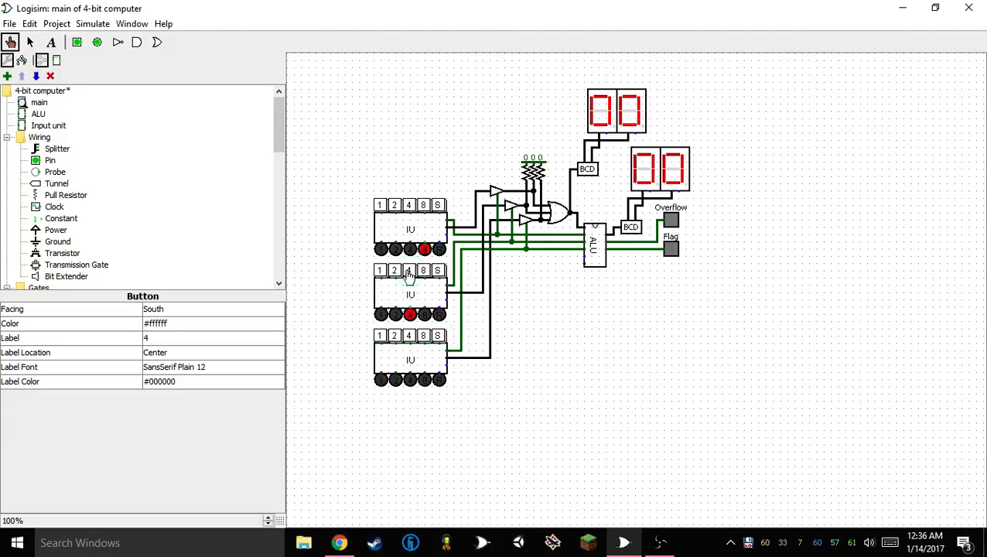
{"action": "left_click", "coordinate": [439, 340]}
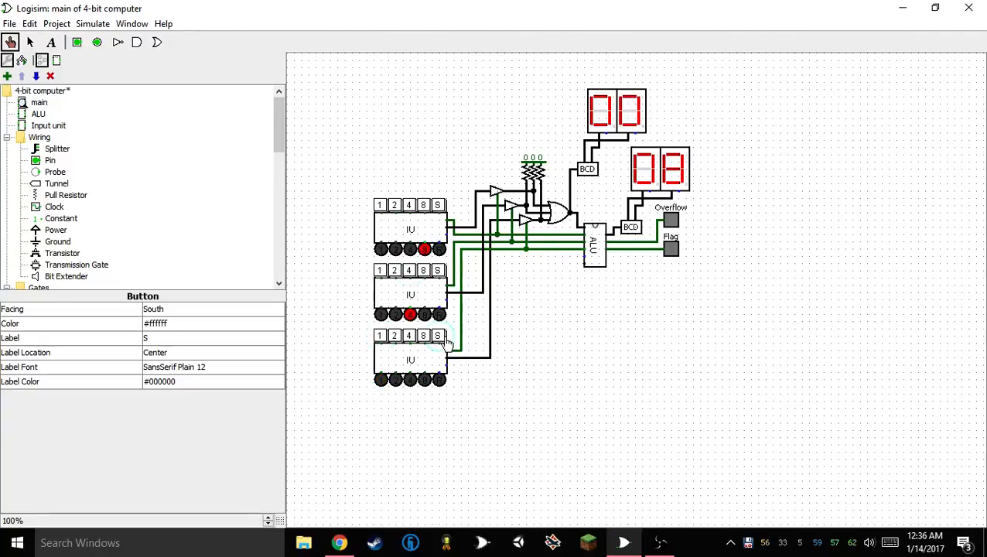
{"action": "left_click", "coordinate": [445, 342]}
{"action": "left_click", "coordinate": [438, 273]}
Store operation codes 1 and 2 in turn from the lowest input unit, and probe the wire feeding the ALU's result display
{"action": "left_click", "coordinate": [380, 336]}
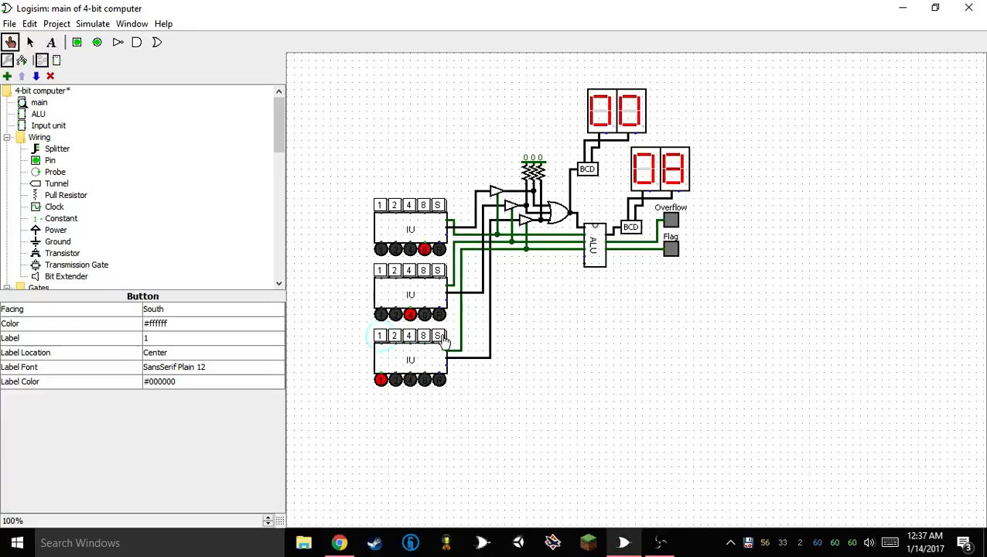
{"action": "left_click", "coordinate": [439, 337]}
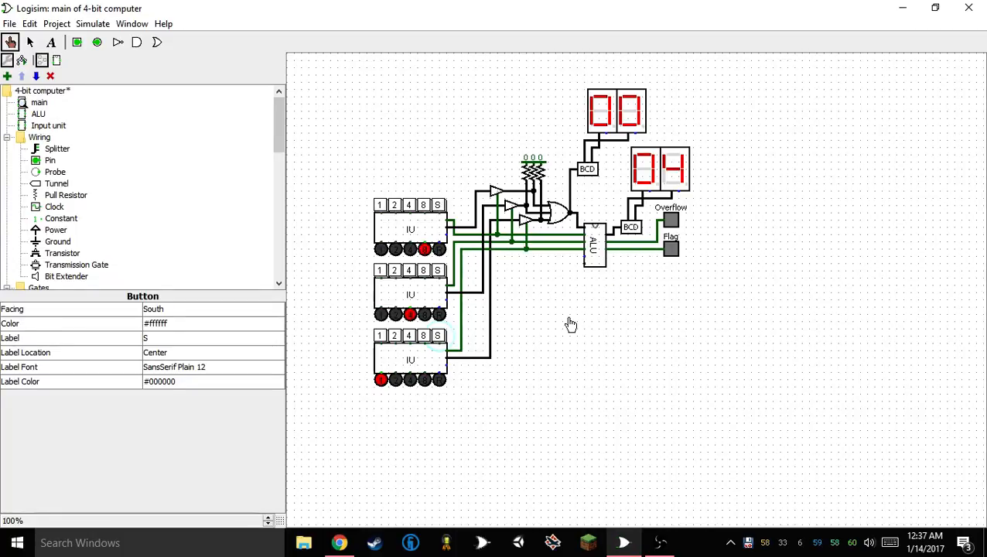
{"action": "left_click", "coordinate": [380, 336]}
{"action": "left_click", "coordinate": [394, 336]}
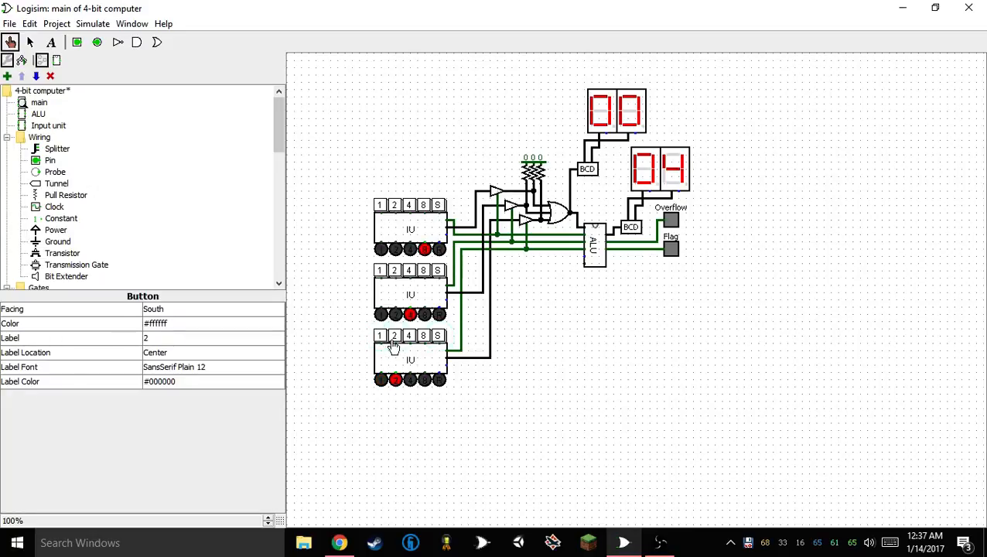
{"action": "left_click", "coordinate": [434, 339]}
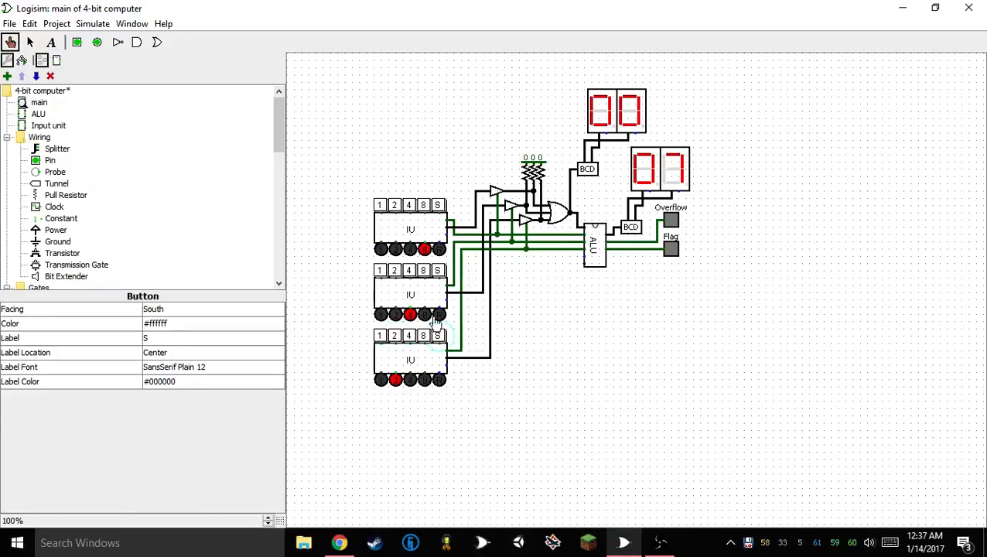
{"action": "left_click", "coordinate": [634, 202]}
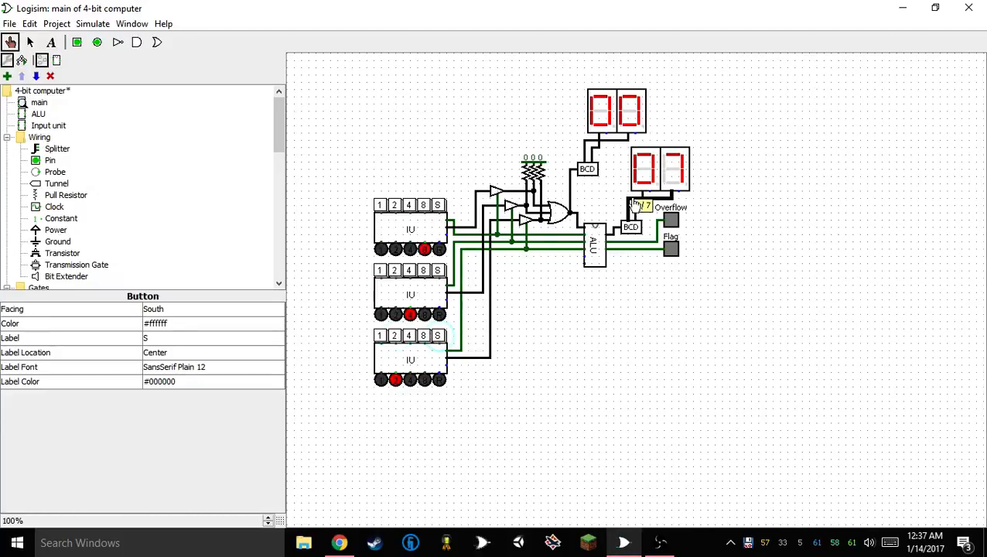
{"action": "left_click", "coordinate": [633, 292]}
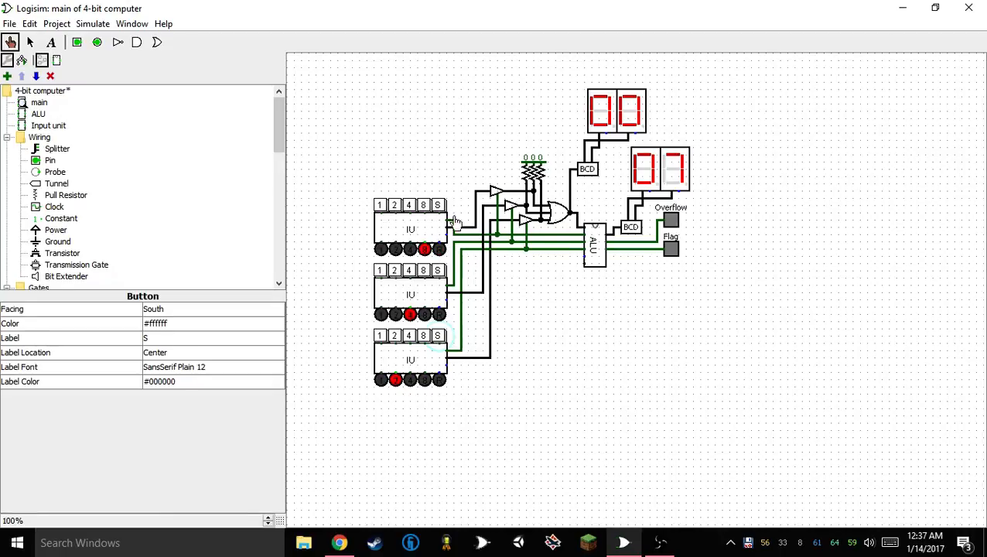
Clear the set bits on all three input units and open the ALU circuit to inspect its stored register values
{"action": "left_click", "coordinate": [424, 206]}
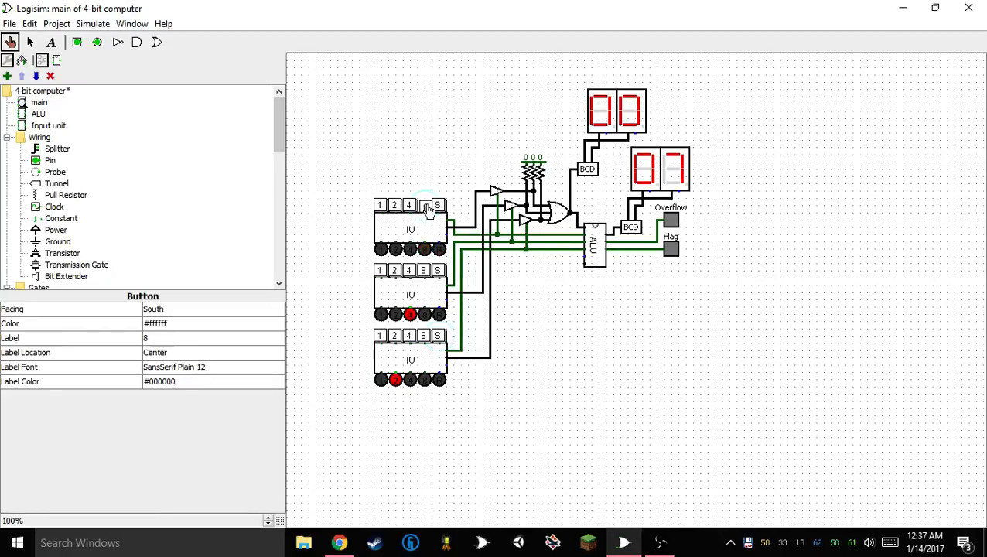
{"action": "left_click", "coordinate": [409, 270]}
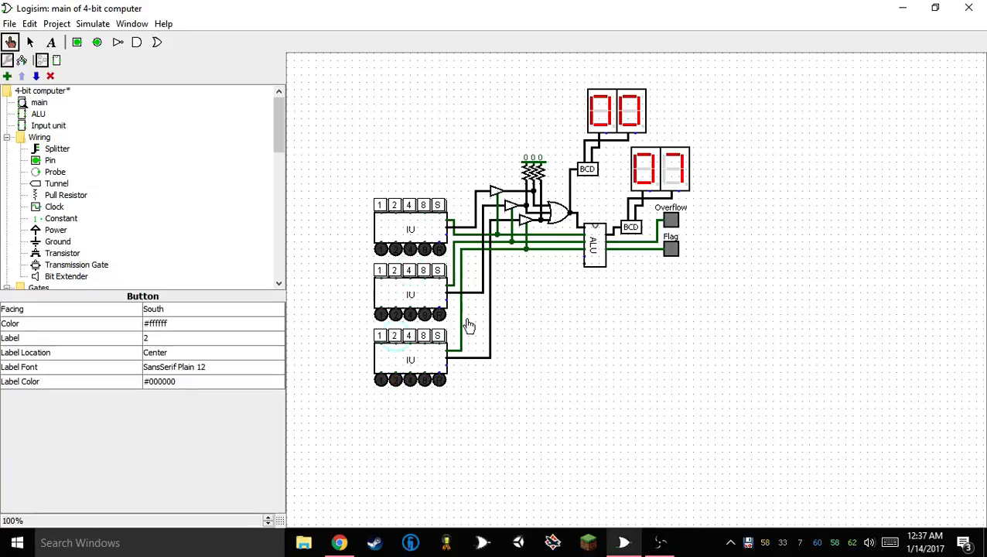
{"action": "double_click", "coordinate": [594, 246]}
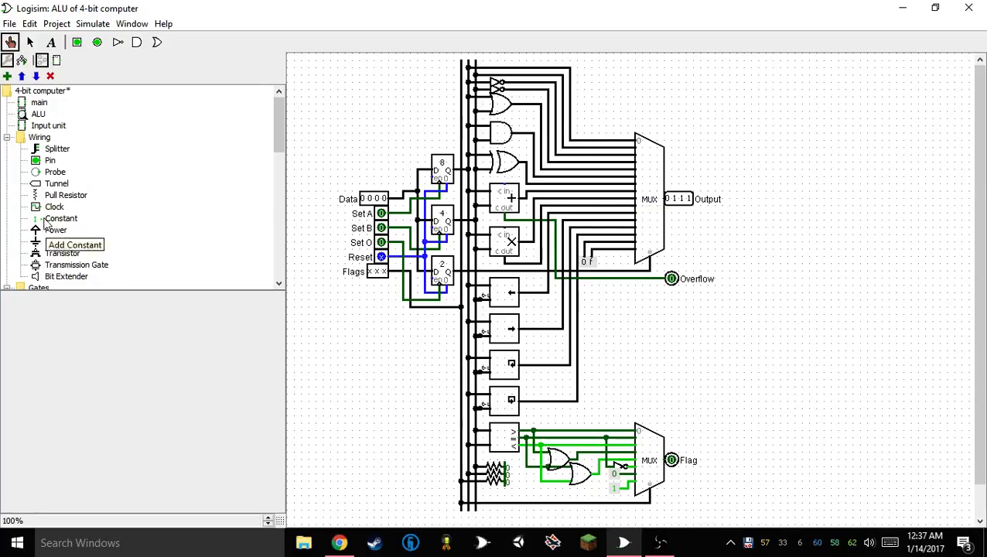
Return to the main circuit and store operation code 7 from the lowest input unit using bits 4, 2 and 1
{"action": "left_click", "coordinate": [38, 104]}
{"action": "double_click", "coordinate": [37, 110]}
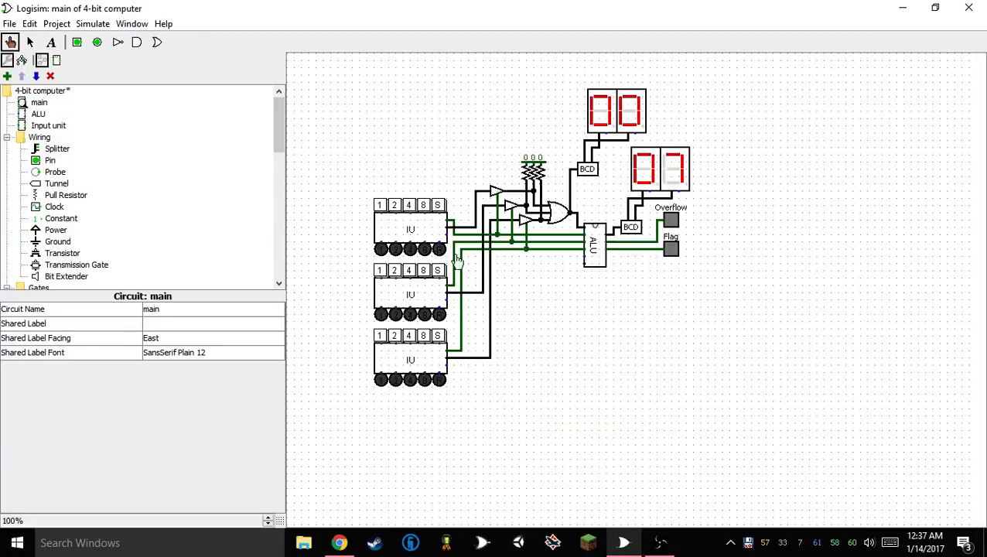
{"action": "left_click", "coordinate": [408, 341]}
{"action": "left_click", "coordinate": [393, 340]}
{"action": "left_click", "coordinate": [379, 335]}
{"action": "left_click", "coordinate": [438, 336]}
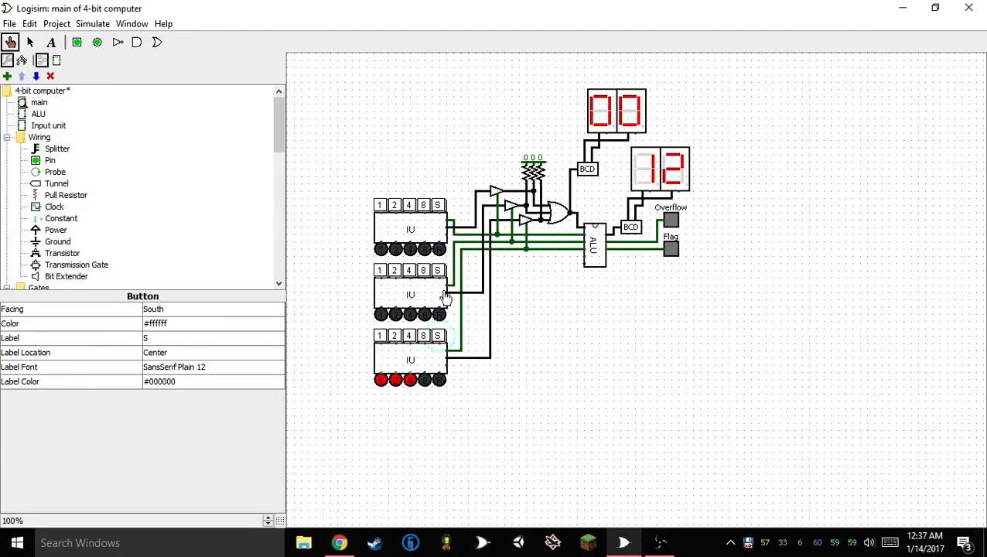
Reset both ALU operands to 0, and store 8 from both the middle and uppermost input units
{"action": "left_click", "coordinate": [438, 272]}
{"action": "left_click", "coordinate": [439, 205]}
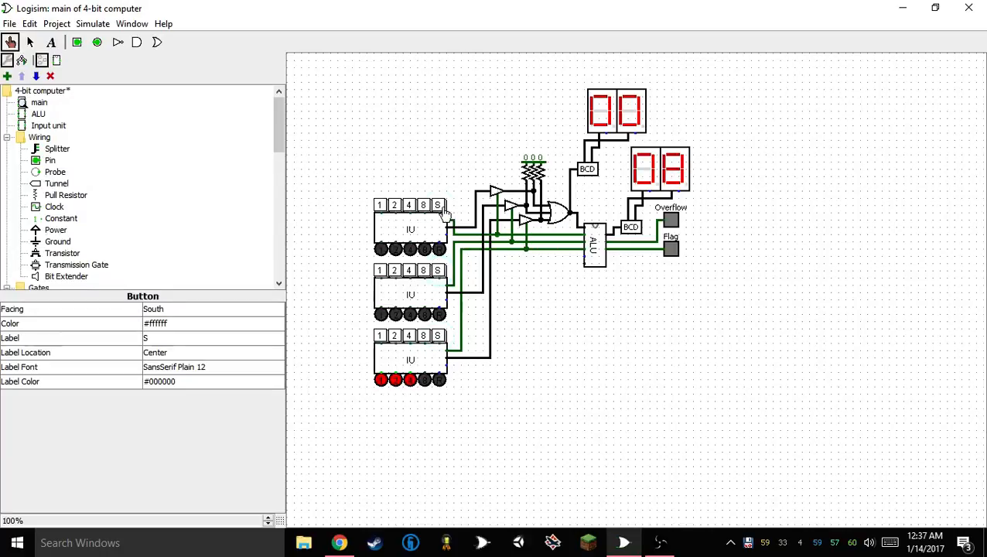
{"action": "left_click", "coordinate": [423, 205]}
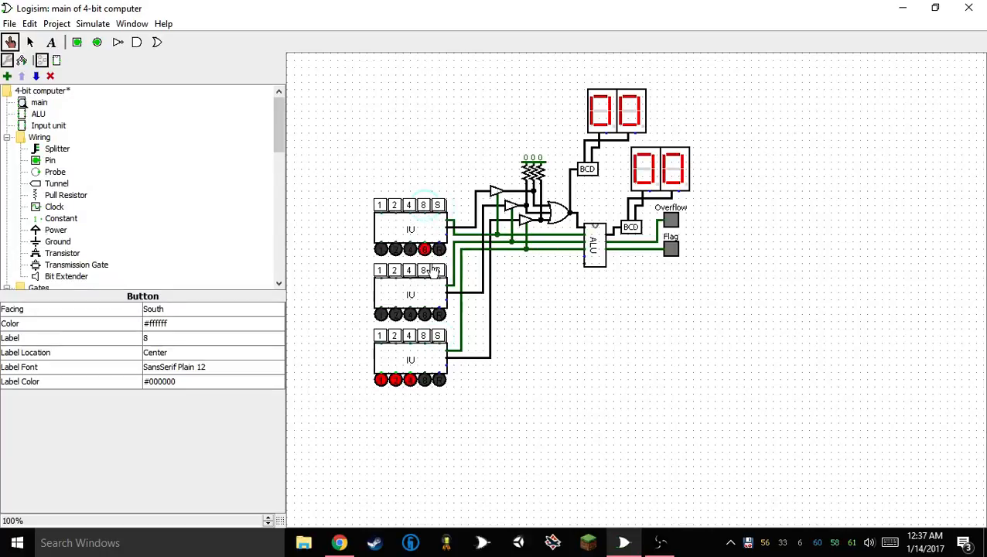
{"action": "left_click", "coordinate": [423, 270]}
{"action": "left_click", "coordinate": [439, 272]}
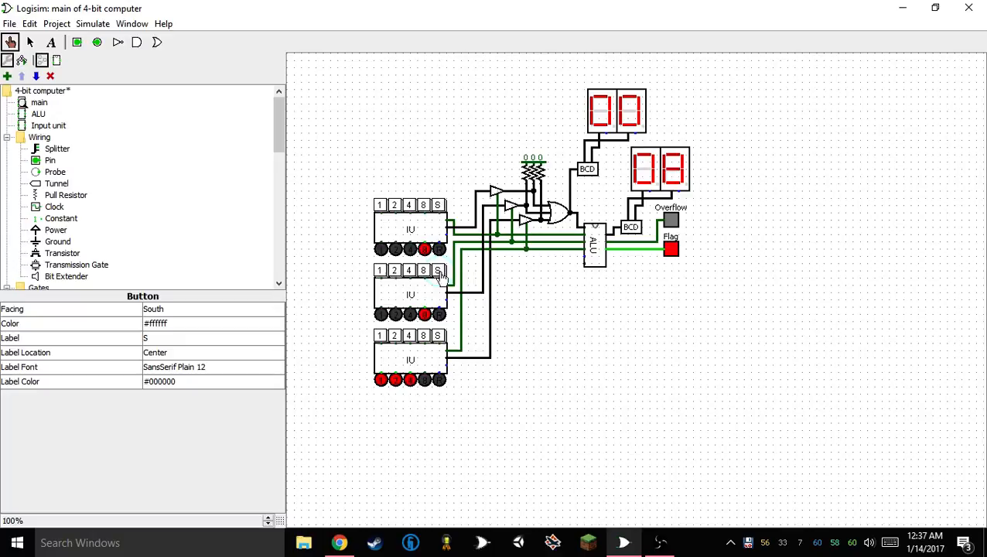
{"action": "left_click", "coordinate": [439, 206]}
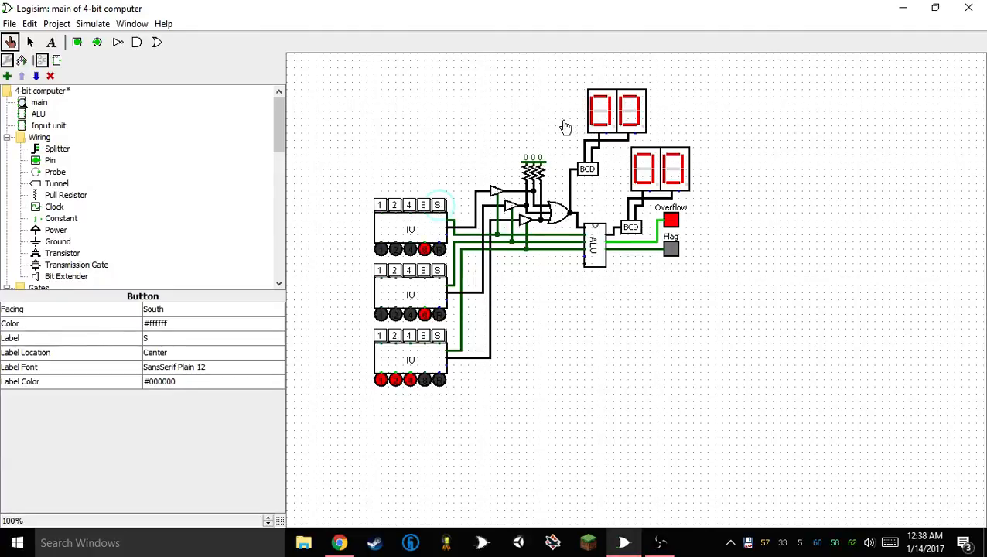
Store the values 4, 2 and 1 in turn from the uppermost input unit as the ALU's first operand
{"action": "left_click", "coordinate": [421, 210]}
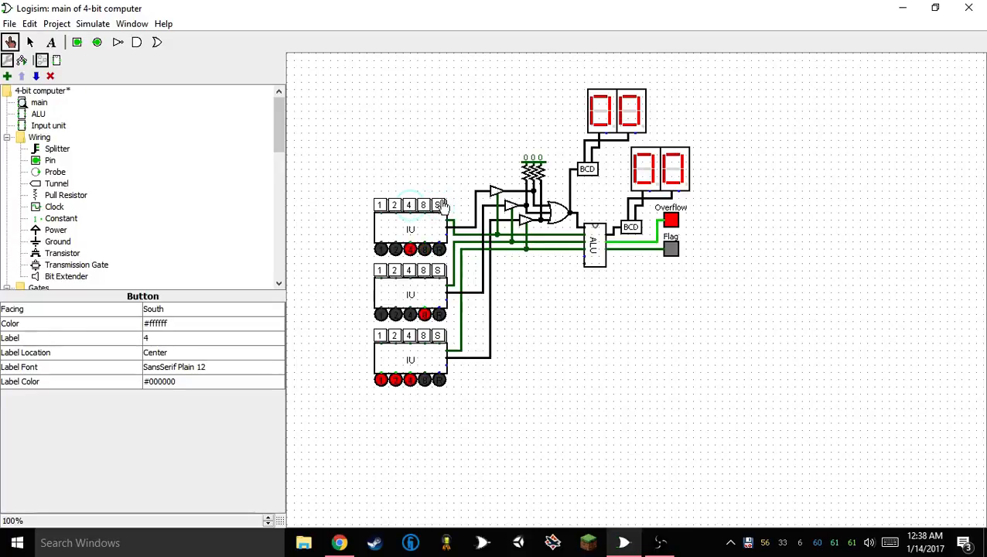
{"action": "left_click", "coordinate": [440, 206]}
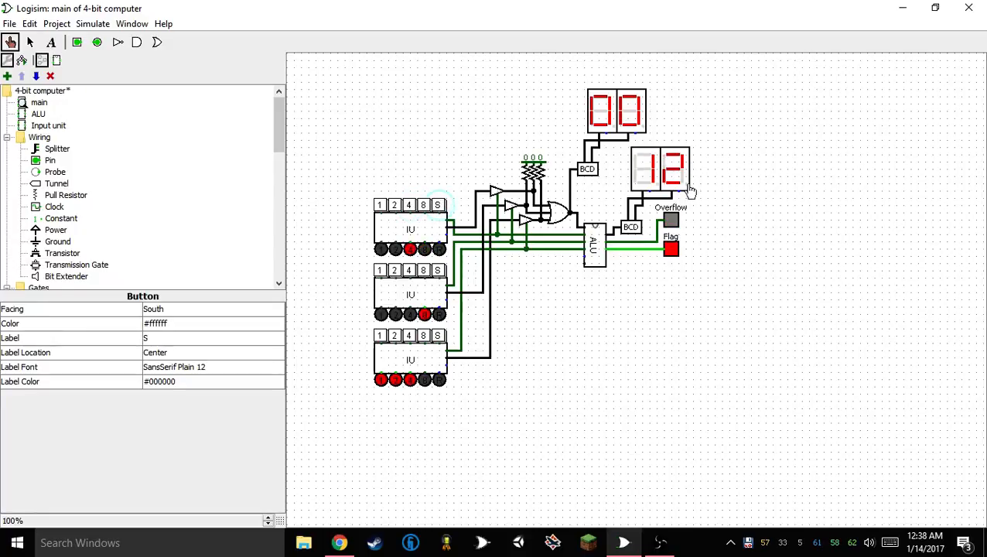
{"action": "left_click", "coordinate": [410, 208]}
{"action": "left_click", "coordinate": [394, 207]}
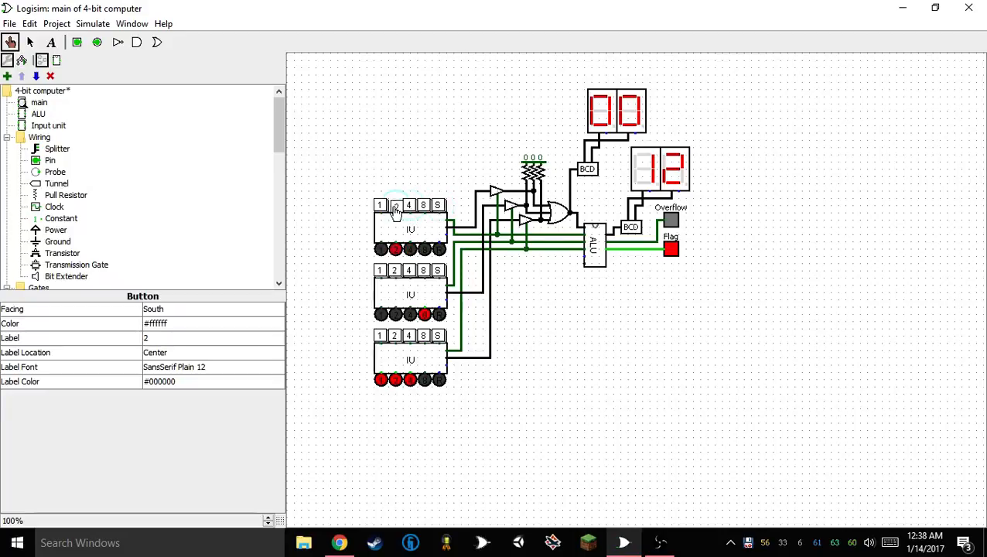
{"action": "left_click", "coordinate": [439, 206]}
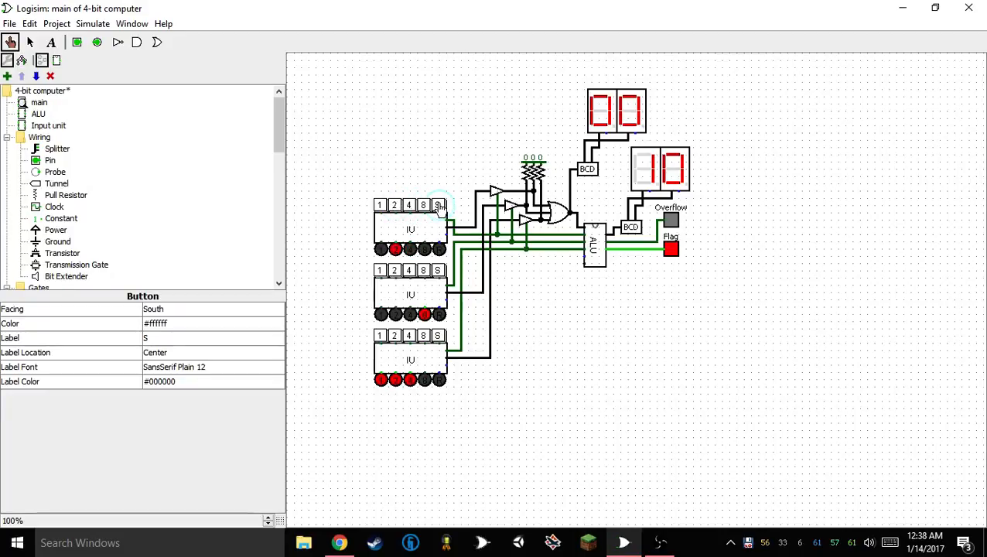
{"action": "left_click", "coordinate": [395, 205]}
{"action": "left_click", "coordinate": [380, 205]}
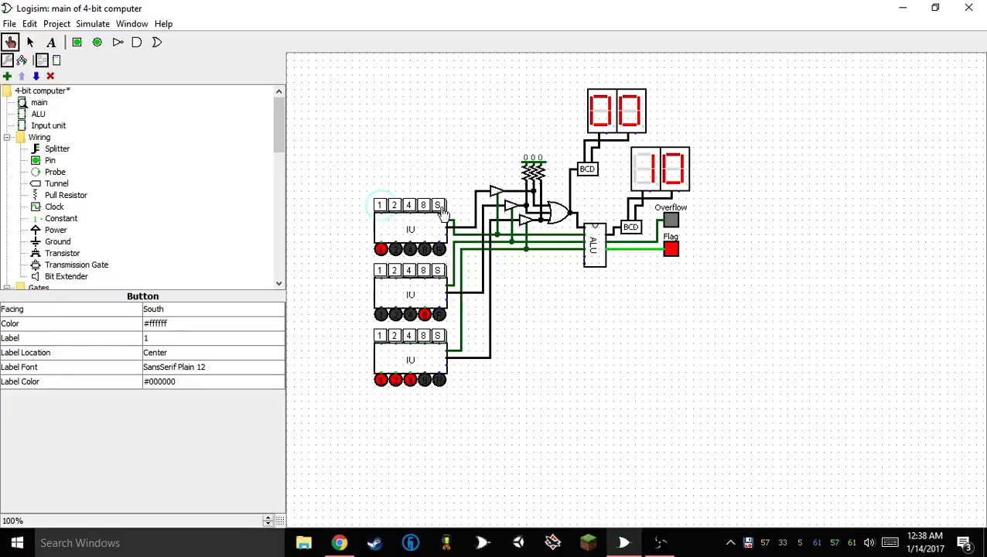
{"action": "left_click", "coordinate": [439, 206]}
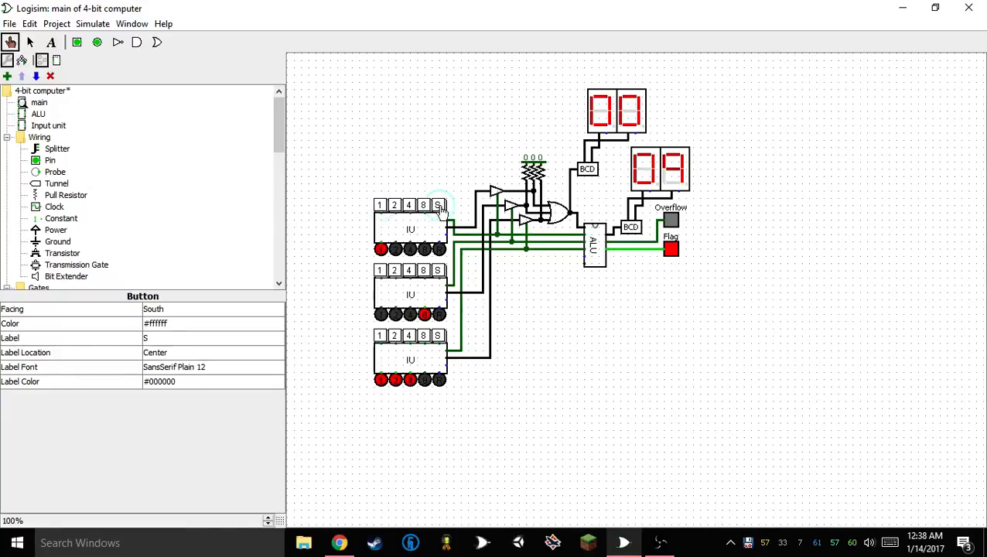
Store 12 from the middle input unit as the ALU's second operand, and open the ALU circuit to inspect its registers
{"action": "left_click", "coordinate": [410, 270]}
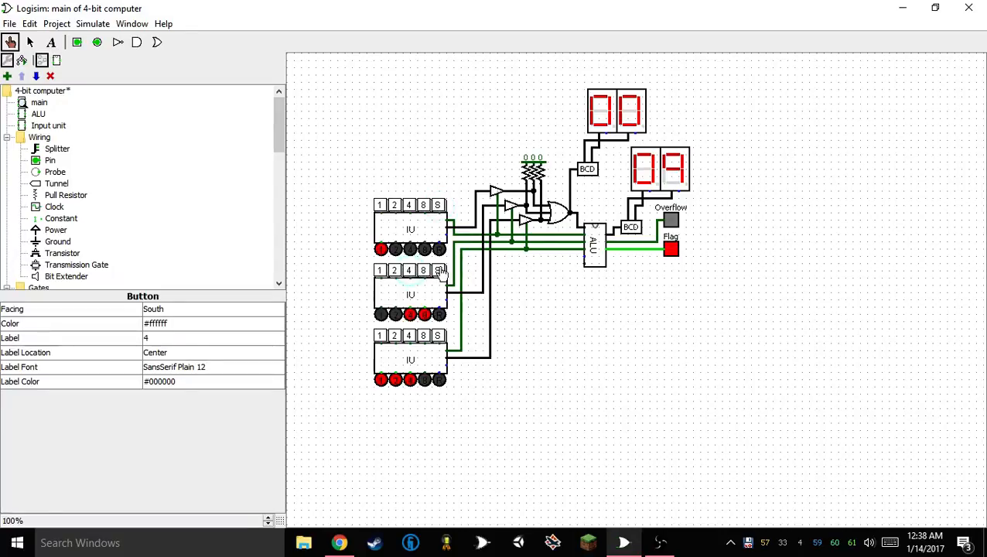
{"action": "left_click", "coordinate": [439, 270]}
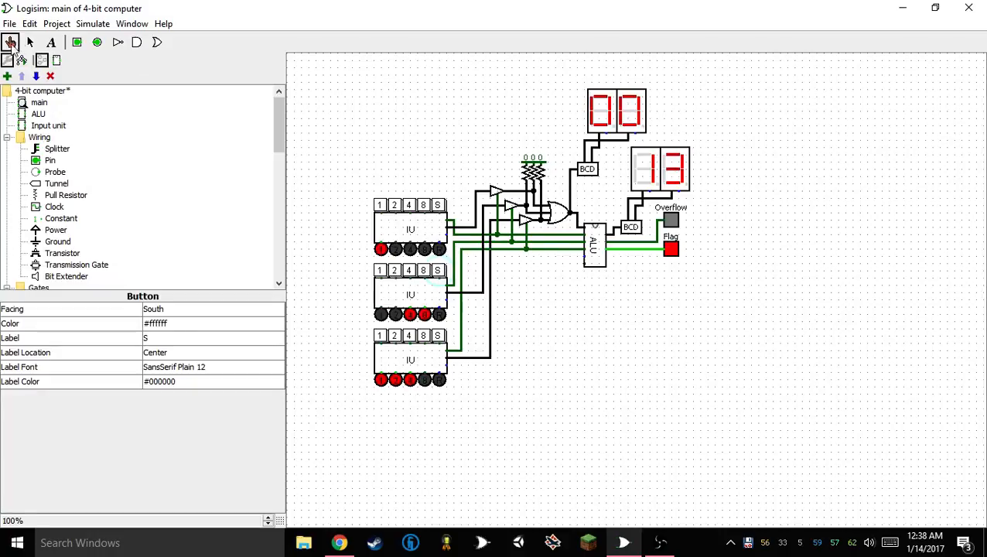
{"action": "left_click", "coordinate": [29, 43]}
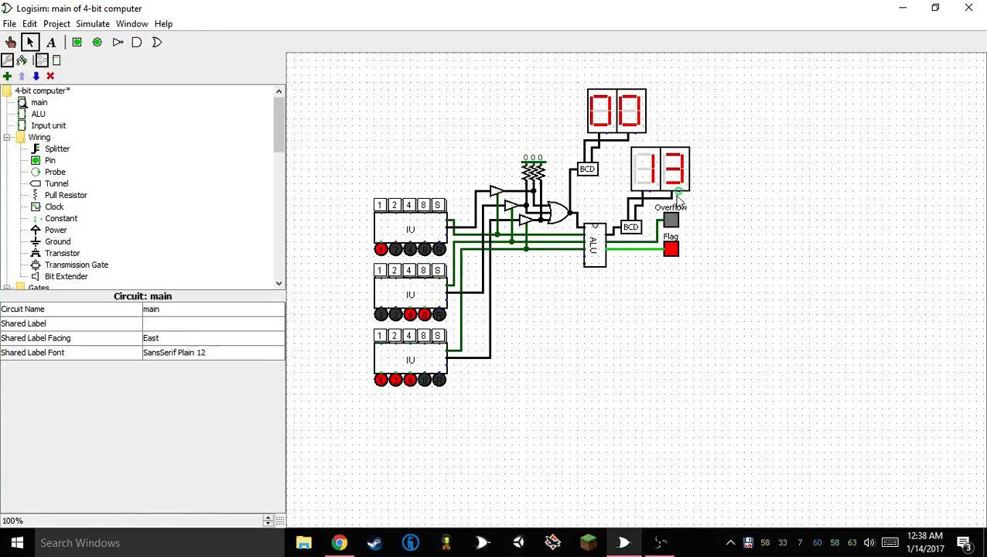
{"action": "left_click", "coordinate": [10, 42]}
{"action": "double_click", "coordinate": [596, 250]}
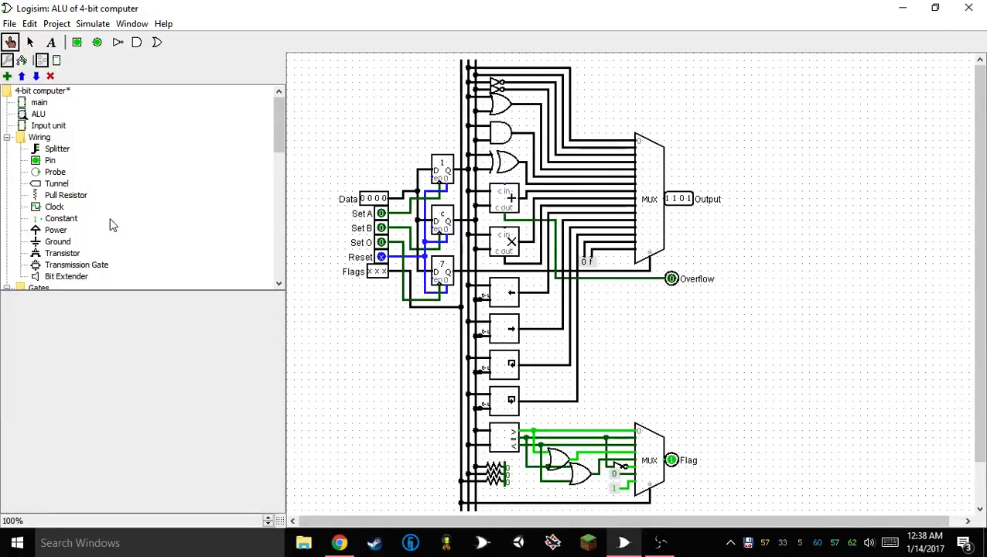
Return to the main circuit and clear the set bits on the uppermost and middle input units
{"action": "double_click", "coordinate": [38, 102]}
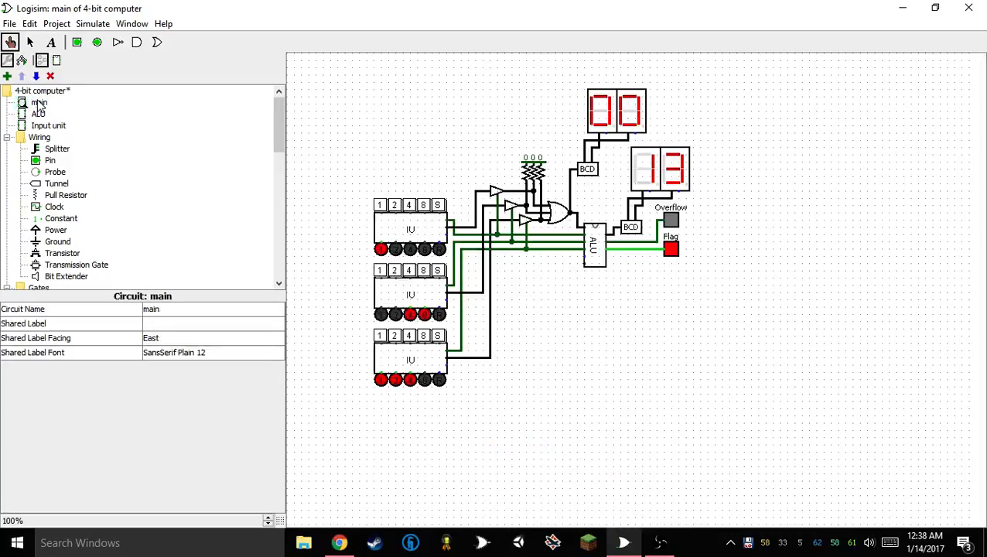
{"action": "left_click", "coordinate": [380, 205]}
{"action": "left_click", "coordinate": [410, 270]}
{"action": "left_click", "coordinate": [424, 271]}
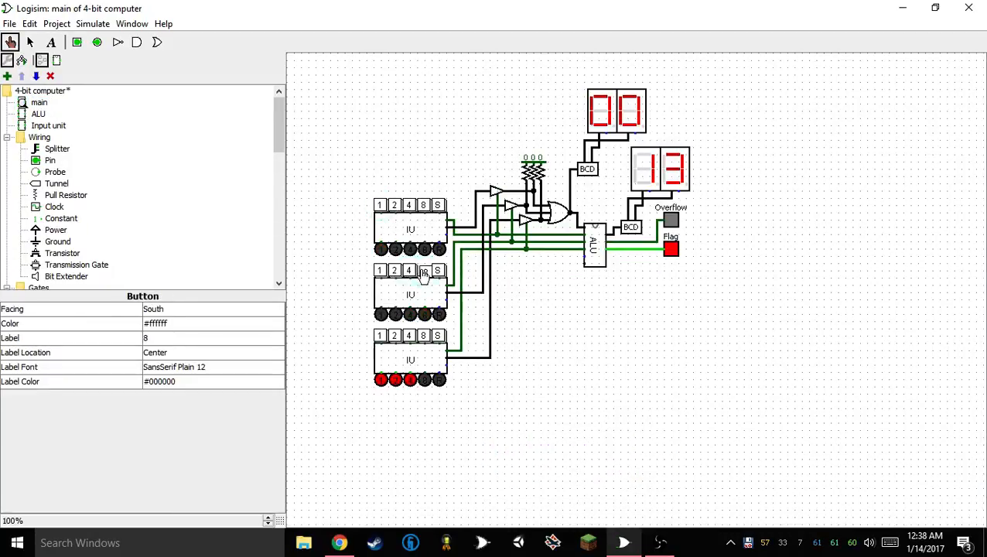
Change the lowest input unit's value to 8 and store it as the ALU's operation code
{"action": "left_click", "coordinate": [410, 339]}
{"action": "left_click", "coordinate": [395, 337]}
{"action": "left_click", "coordinate": [380, 337]}
{"action": "left_click", "coordinate": [423, 338]}
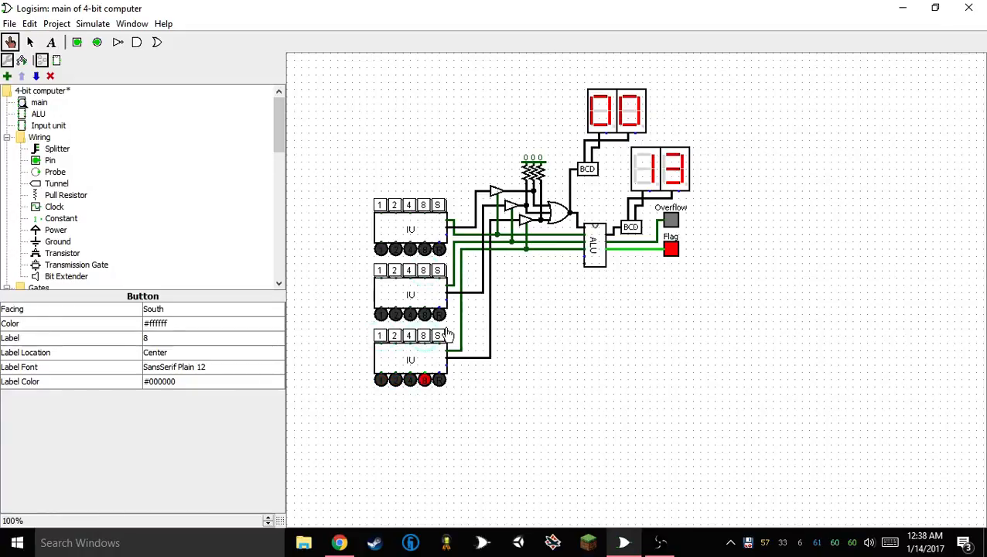
{"action": "left_click", "coordinate": [440, 336]}
Reset both ALU operands to 0, and store 2 from both the middle and uppermost input units
{"action": "left_click", "coordinate": [439, 271]}
{"action": "left_click", "coordinate": [439, 205]}
{"action": "left_click", "coordinate": [438, 206]}
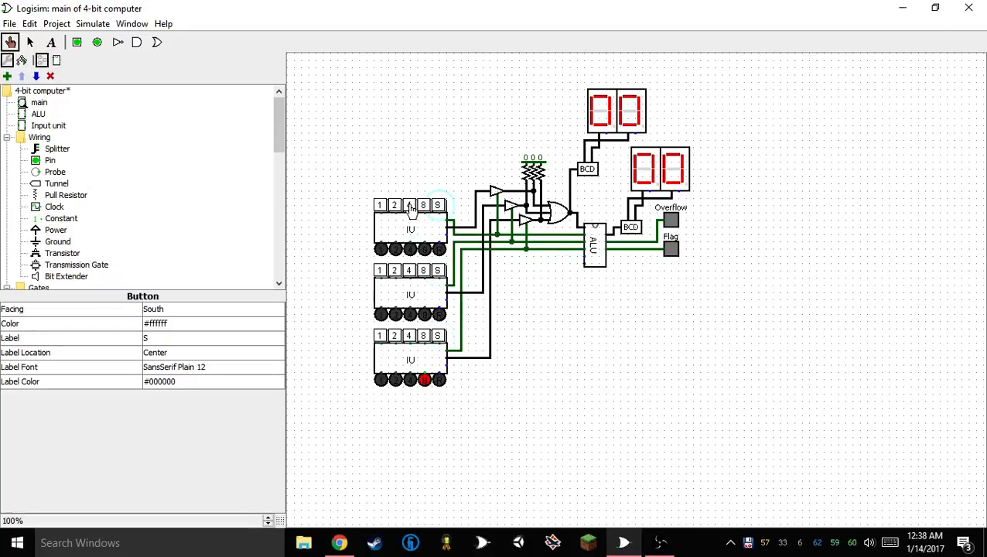
{"action": "left_click", "coordinate": [394, 205]}
{"action": "left_click", "coordinate": [395, 270]}
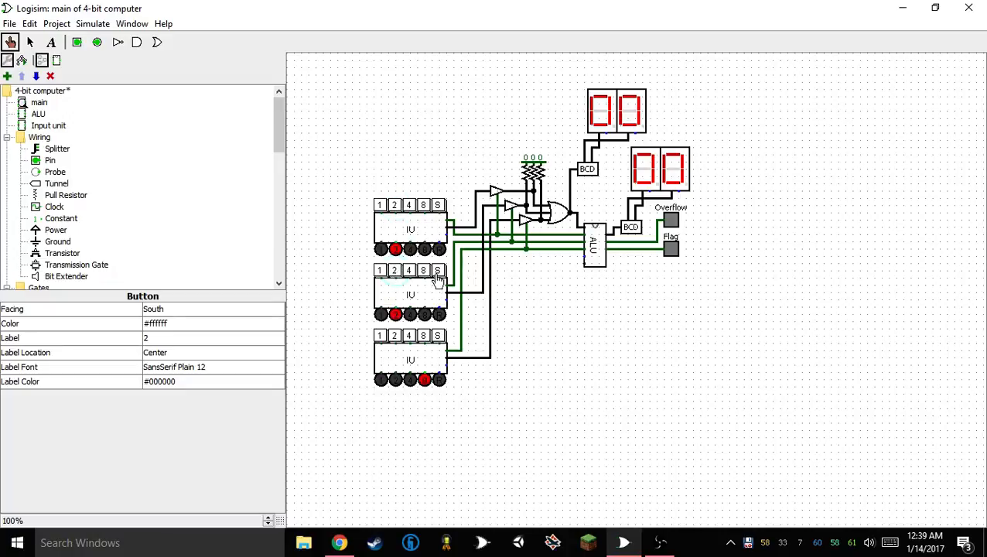
{"action": "left_click", "coordinate": [438, 271]}
{"action": "left_click", "coordinate": [438, 208]}
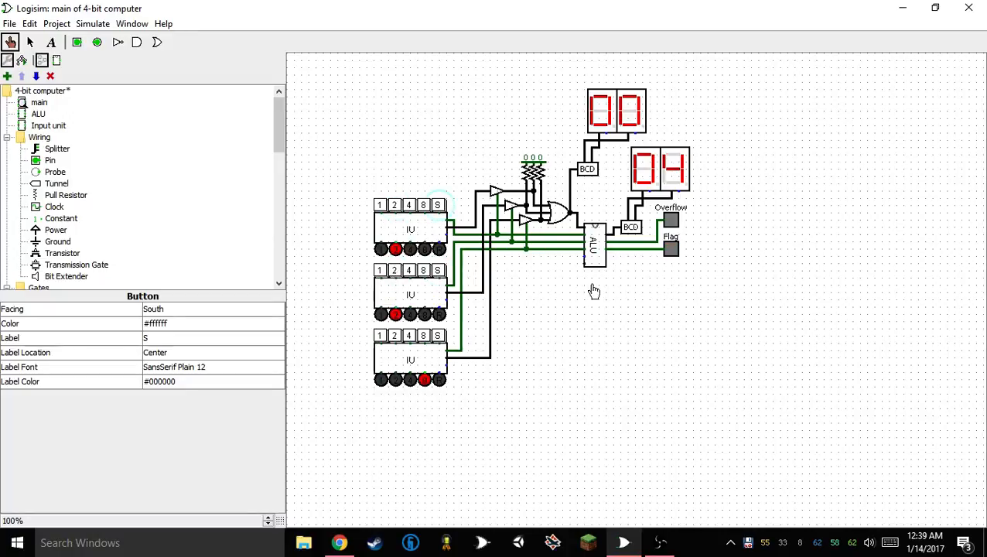
Store the values 4 and 8 in turn from the middle input unit as the ALU's second operand
{"action": "left_click", "coordinate": [394, 270]}
{"action": "left_click", "coordinate": [409, 270]}
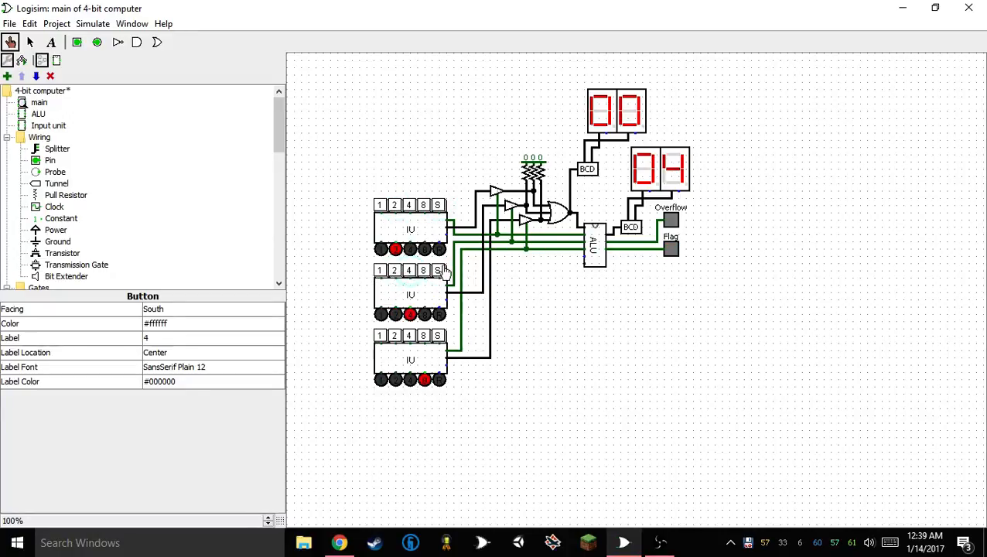
{"action": "left_click", "coordinate": [438, 270]}
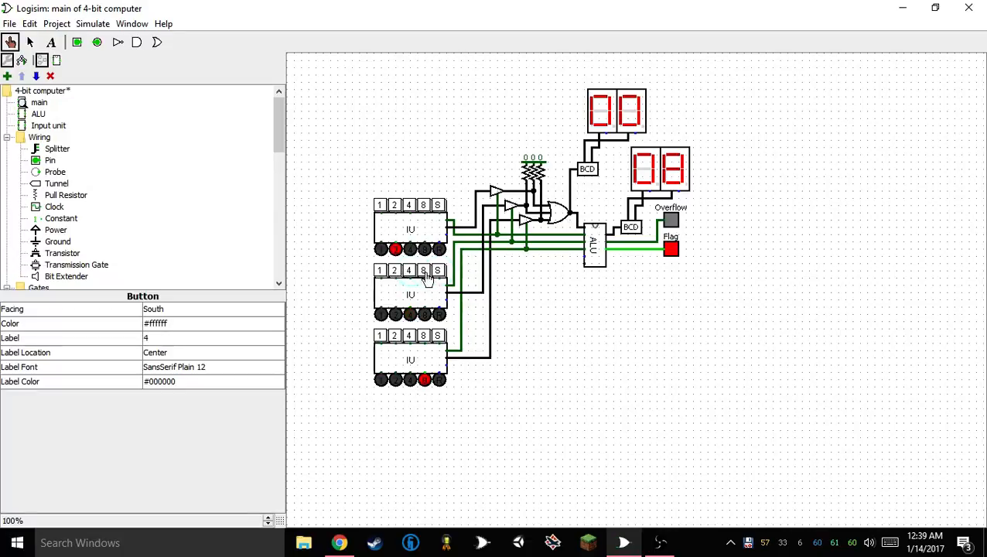
{"action": "left_click", "coordinate": [424, 271]}
{"action": "left_click", "coordinate": [438, 272]}
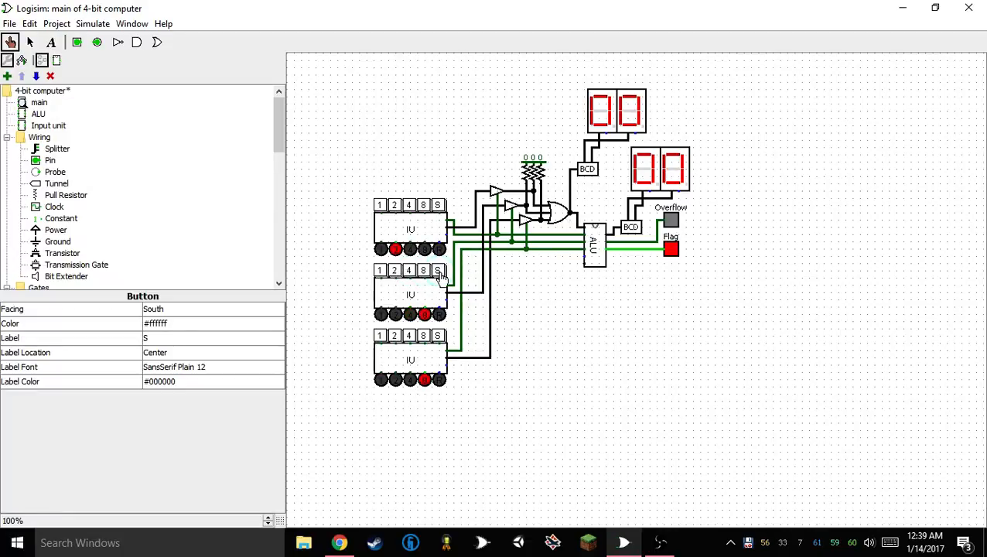
Add bit 1 to the lowest input unit's 8 and store 9 as the ALU's operation code
{"action": "left_click", "coordinate": [379, 271]}
{"action": "left_click", "coordinate": [382, 337]}
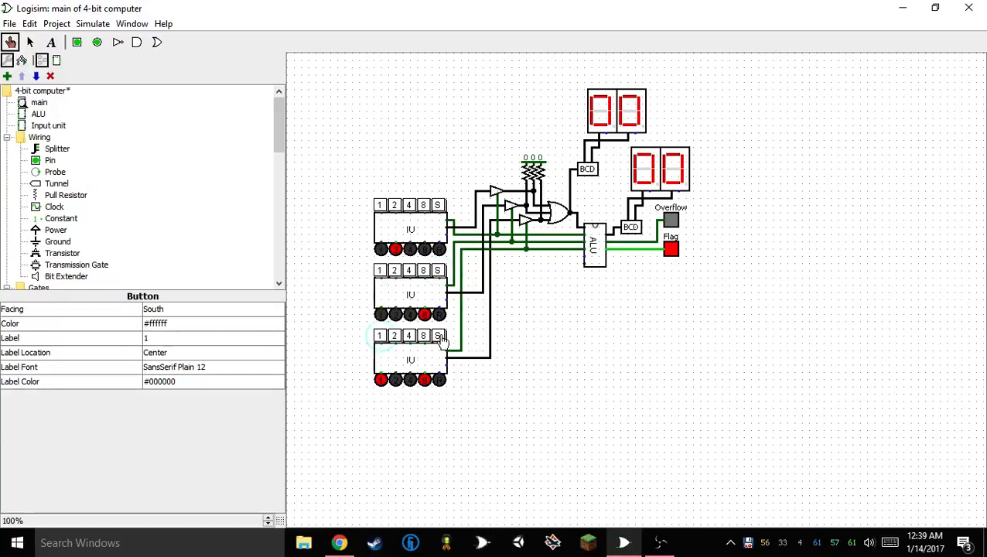
{"action": "left_click", "coordinate": [440, 338]}
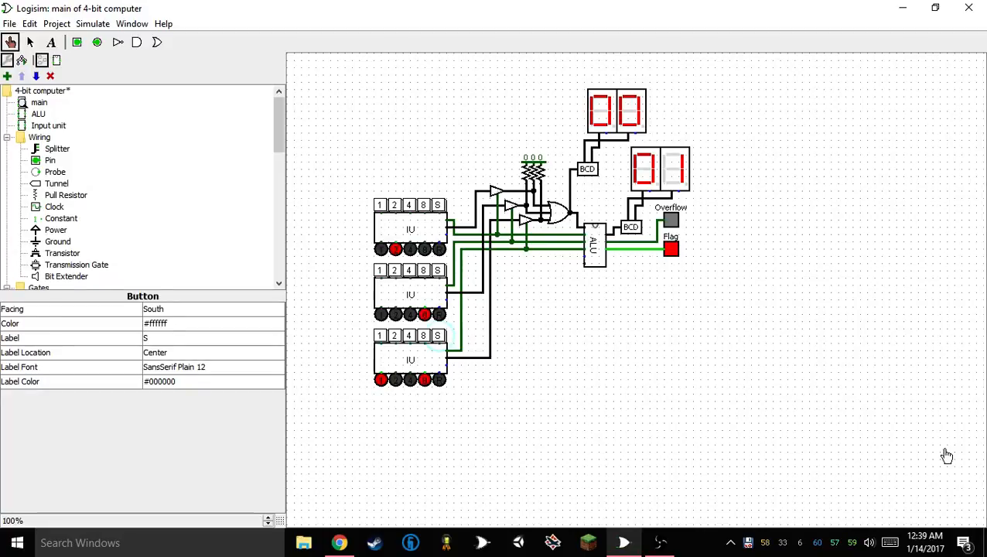
Open Paint and draw two adjoining rectangles side by side, each about 215 by 82 px
{"action": "left_click", "coordinate": [214, 549]}
{"action": "type", "text": "paint"}
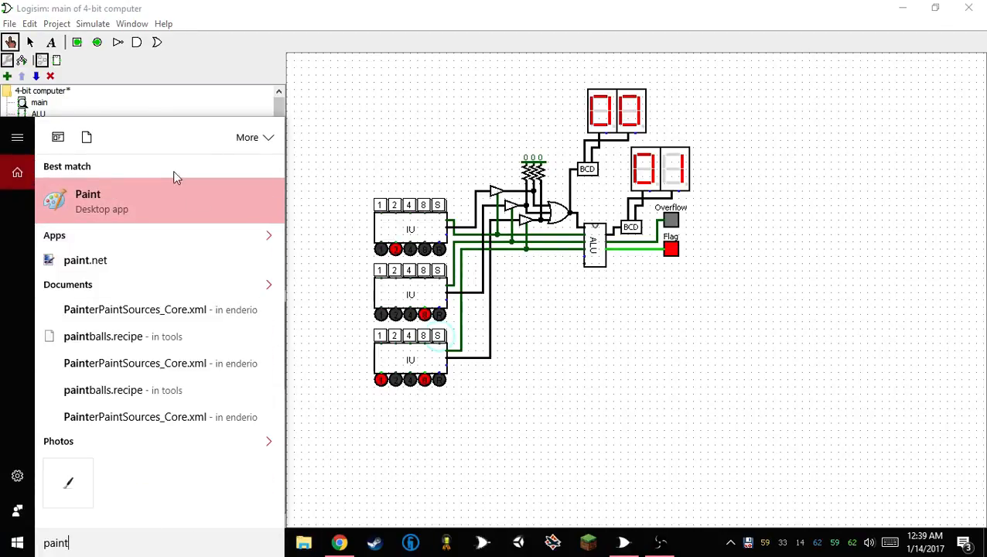
{"action": "left_click", "coordinate": [174, 198]}
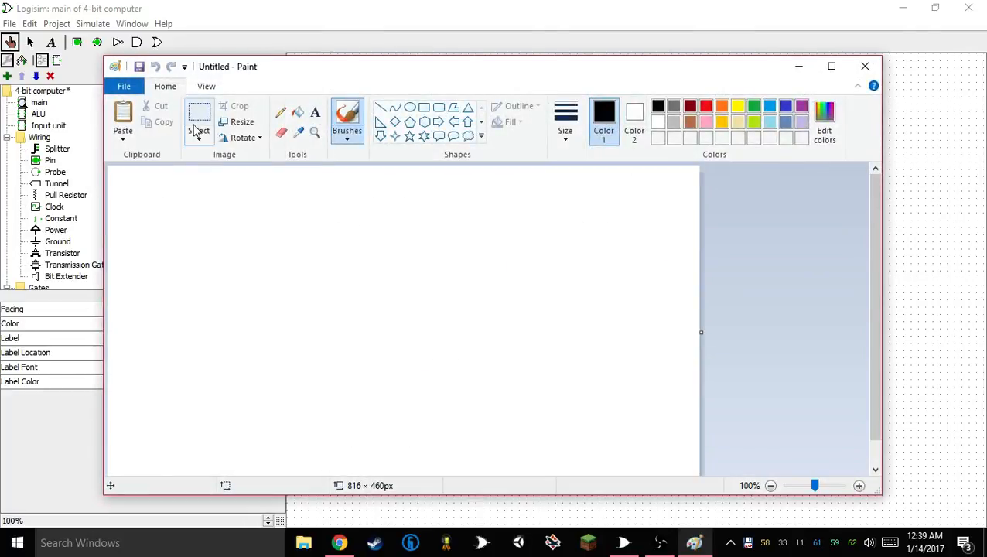
{"action": "left_click", "coordinate": [423, 106]}
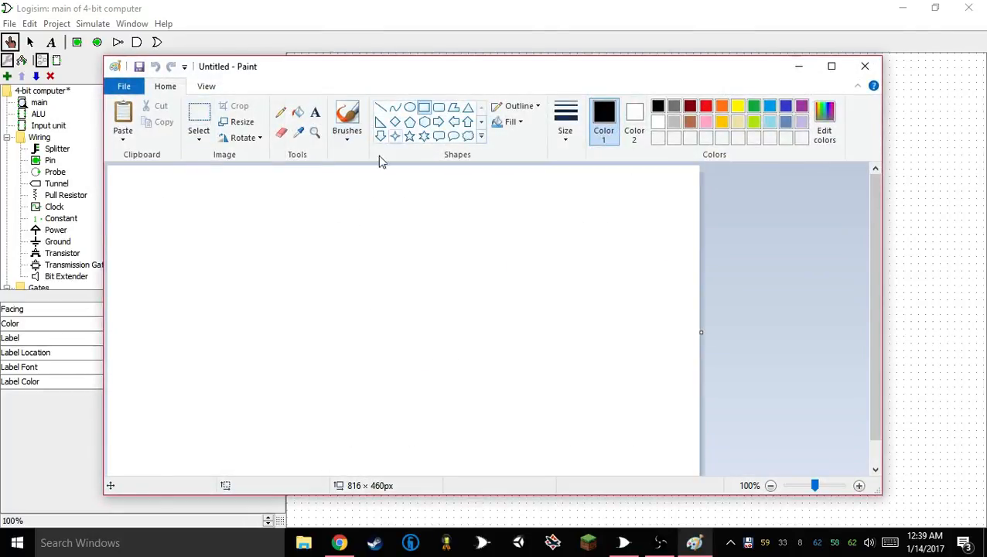
{"action": "mouse_move", "coordinate": [226, 304]}
{"action": "left_mouse_down"}
{"action": "mouse_move", "coordinate": [352, 363]}
{"action": "mouse_move", "coordinate": [381, 363]}
{"action": "left_mouse_up"}
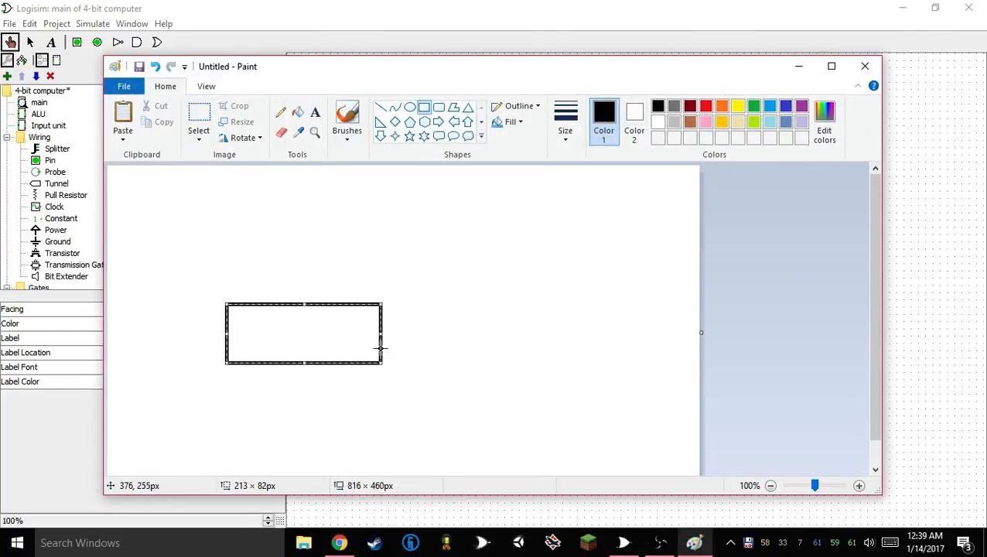
{"action": "left_click", "coordinate": [394, 302]}
{"action": "left_click_drag", "start_coordinate": [380, 302], "coordinate": [537, 361]}
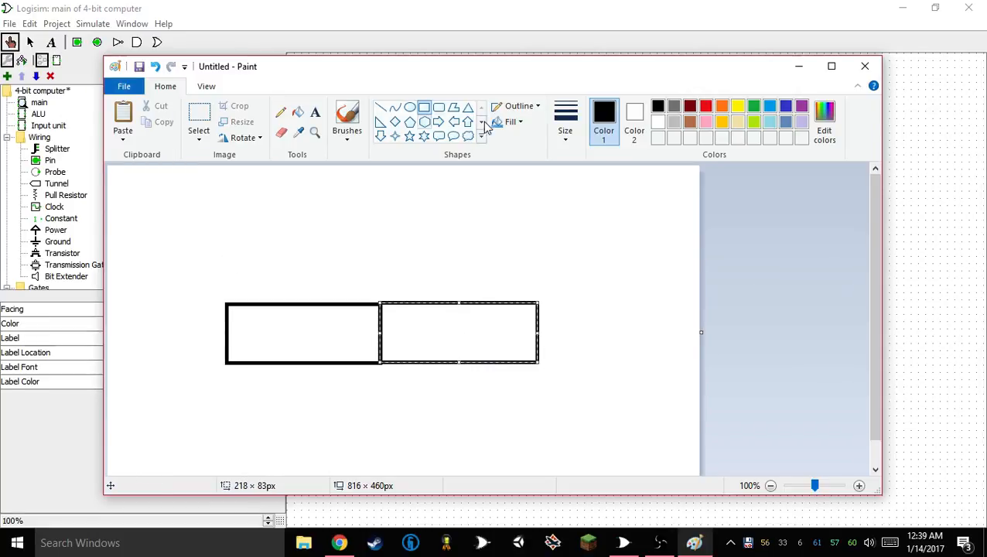
Handwrite the label "Cout" above the first box and "Sum" above the second with the Marker brush
{"action": "left_click", "coordinate": [363, 136]}
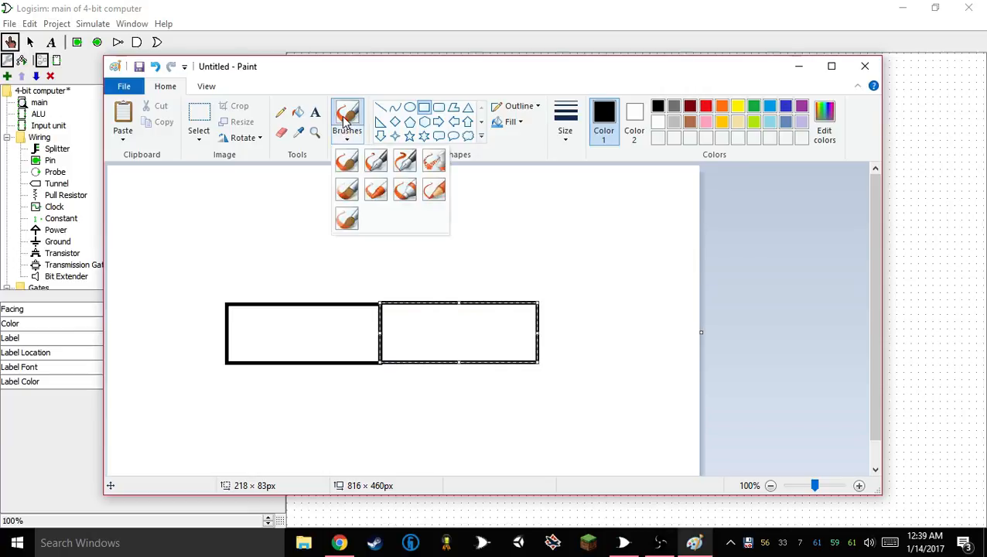
{"action": "left_click", "coordinate": [404, 188]}
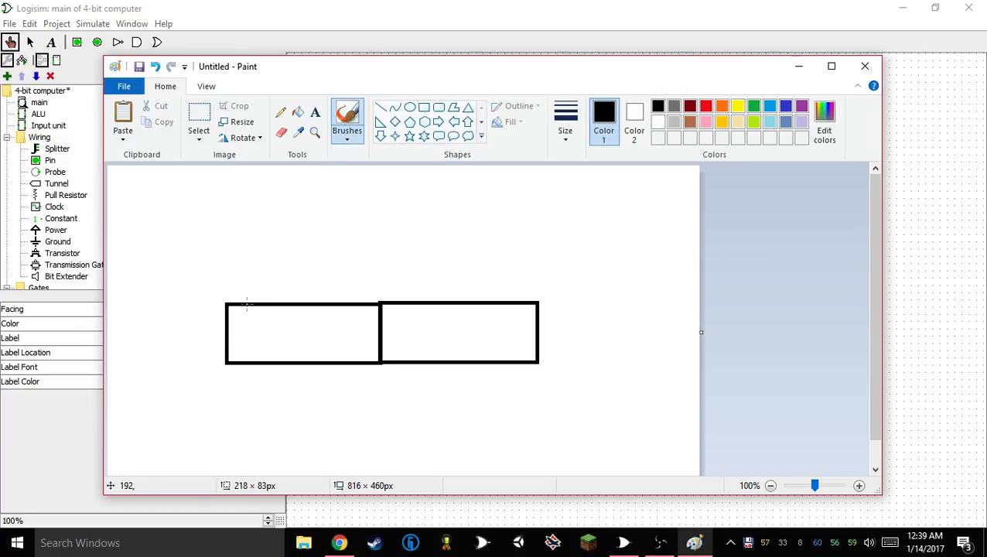
{"action": "left_click_drag", "start_coordinate": [258, 259], "coordinate": [249, 261]}
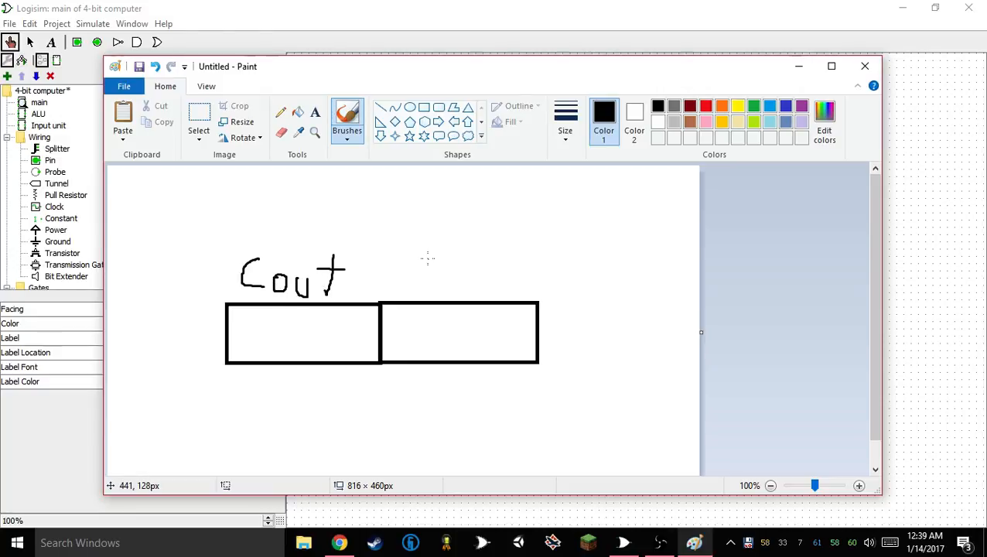
{"action": "left_click_drag", "start_coordinate": [447, 283], "coordinate": [456, 292]}
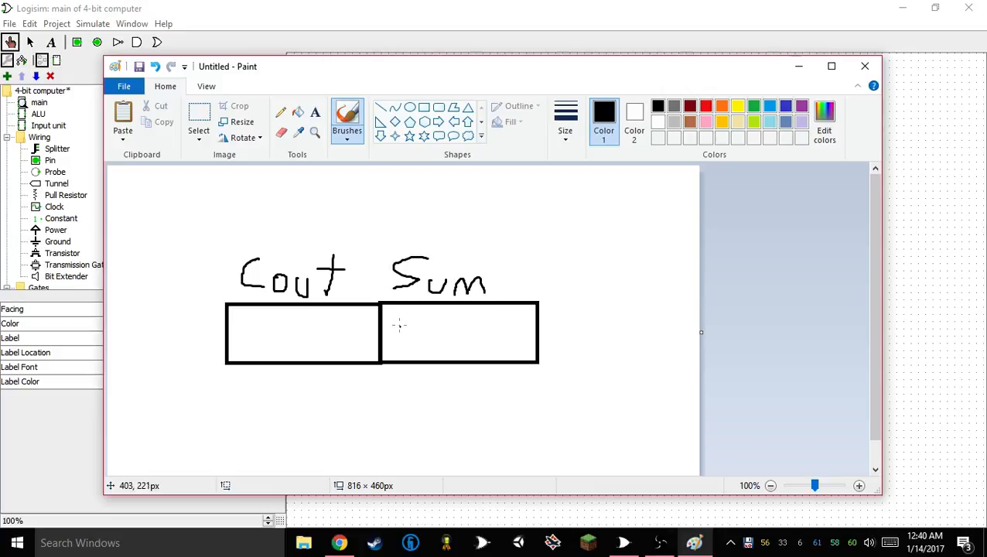
Handwrite 0000 inside the Sum box and 0001 inside the Cout box
{"action": "mouse_move", "coordinate": [413, 349]}
{"action": "left_mouse_down"}
{"action": "mouse_move", "coordinate": [422, 335]}
{"action": "mouse_move", "coordinate": [484, 343]}
{"action": "mouse_move", "coordinate": [464, 316]}
{"action": "left_mouse_up"}
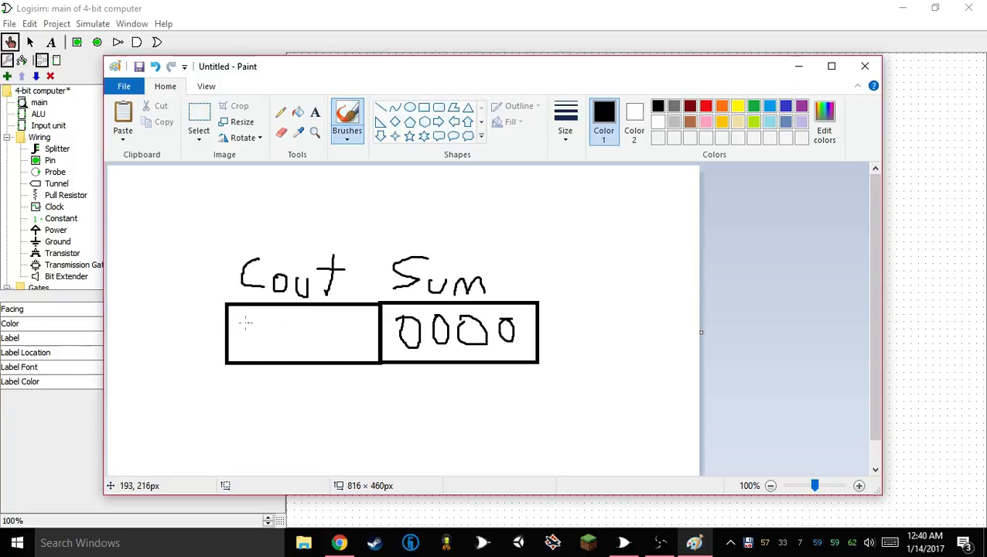
{"action": "left_click_drag", "start_coordinate": [246, 323], "coordinate": [253, 331]}
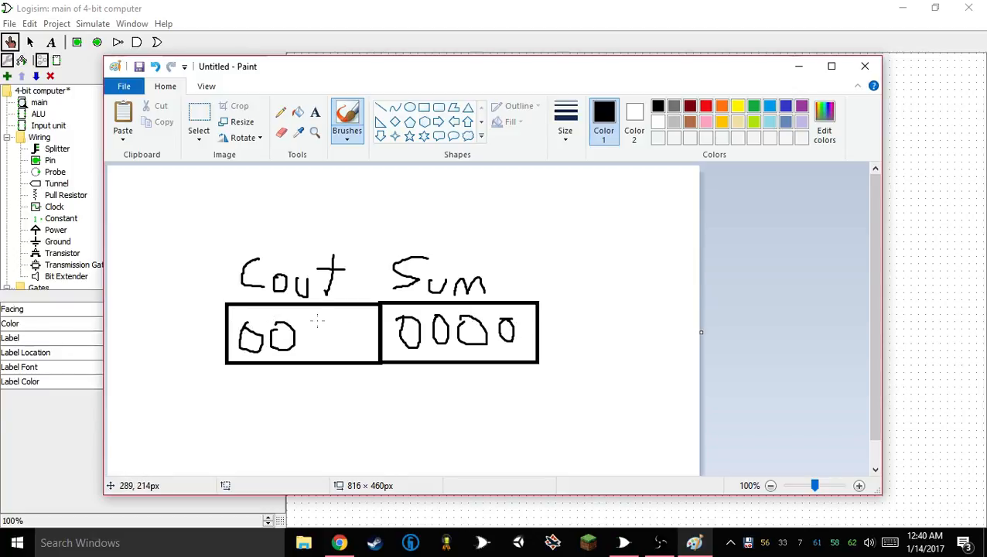
{"action": "left_click_drag", "start_coordinate": [318, 322], "coordinate": [325, 335]}
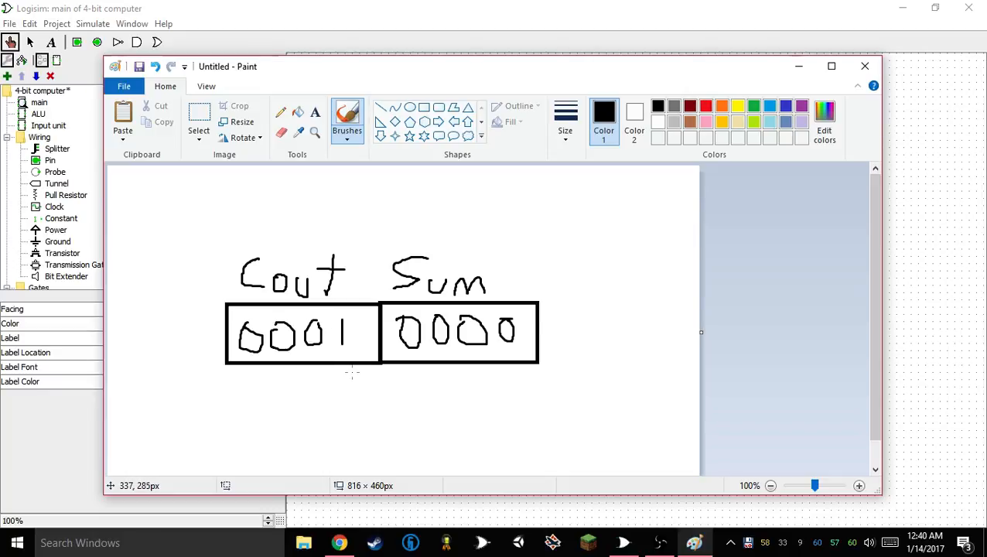
Handwrite the combined result "00010000 = 16" beneath the two boxes
{"action": "left_click_drag", "start_coordinate": [246, 381], "coordinate": [261, 402]}
{"action": "mouse_move", "coordinate": [320, 382]}
{"action": "left_mouse_down"}
{"action": "mouse_move", "coordinate": [309, 387]}
{"action": "mouse_move", "coordinate": [367, 391]}
{"action": "left_mouse_up"}
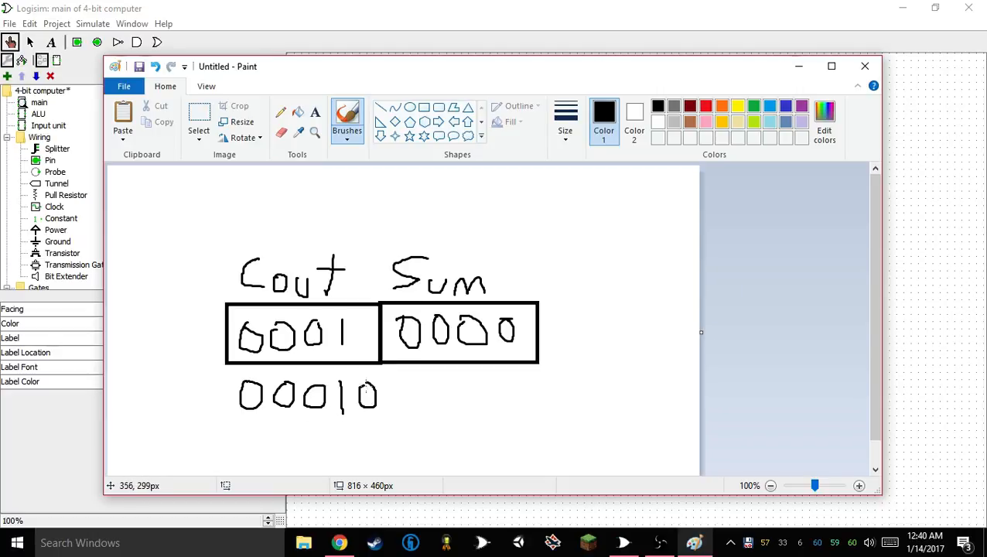
{"action": "left_click_drag", "start_coordinate": [427, 398], "coordinate": [436, 380]}
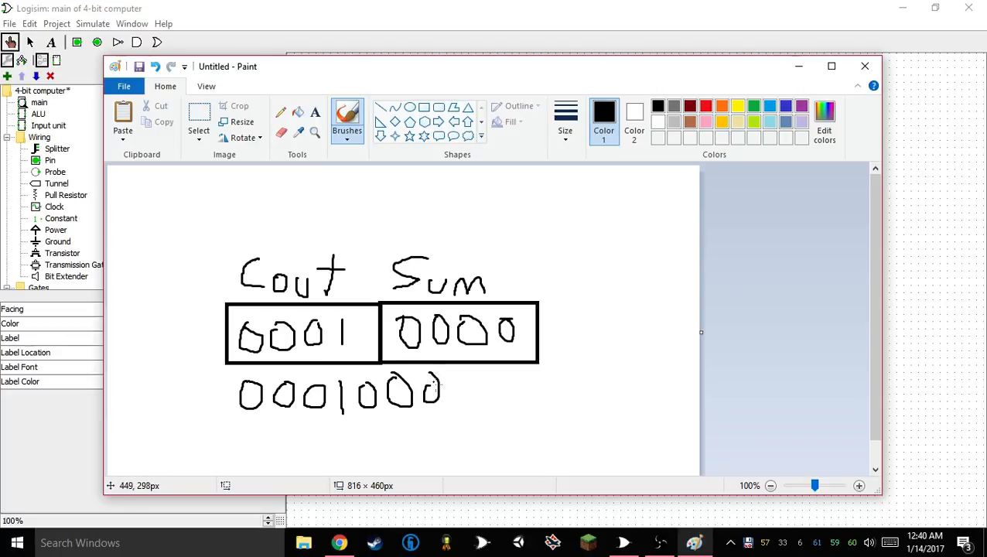
{"action": "mouse_move", "coordinate": [509, 386]}
{"action": "left_mouse_down"}
{"action": "mouse_move", "coordinate": [511, 402]}
{"action": "mouse_move", "coordinate": [547, 420]}
{"action": "mouse_move", "coordinate": [578, 381]}
{"action": "left_mouse_up"}
{"action": "scroll", "coordinate": [582, 371], "scroll_direction": "down", "scroll_amount": 1}
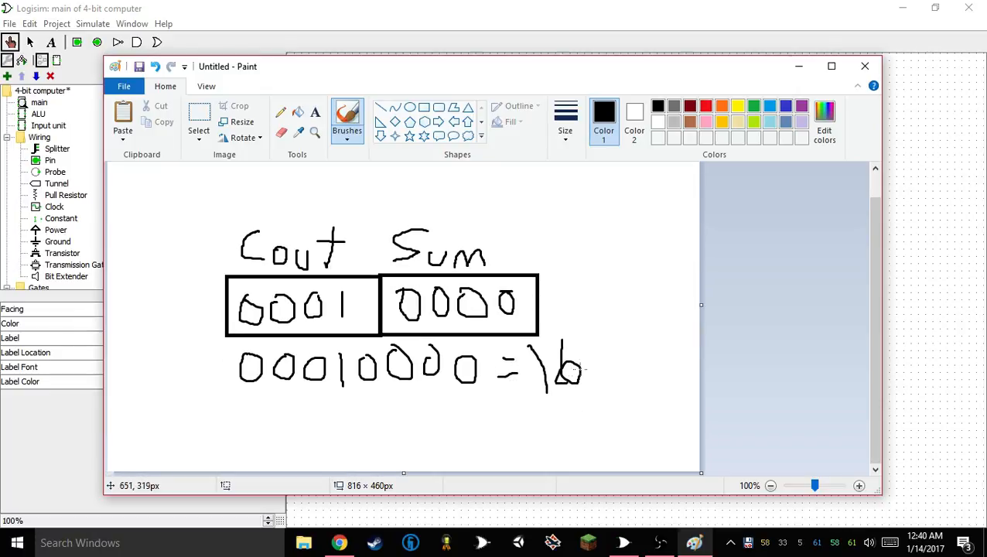
Close the Paint drawing without saving it, and open the ALU circuit in Logisim to inspect its registers and output
{"action": "left_click", "coordinate": [798, 67]}
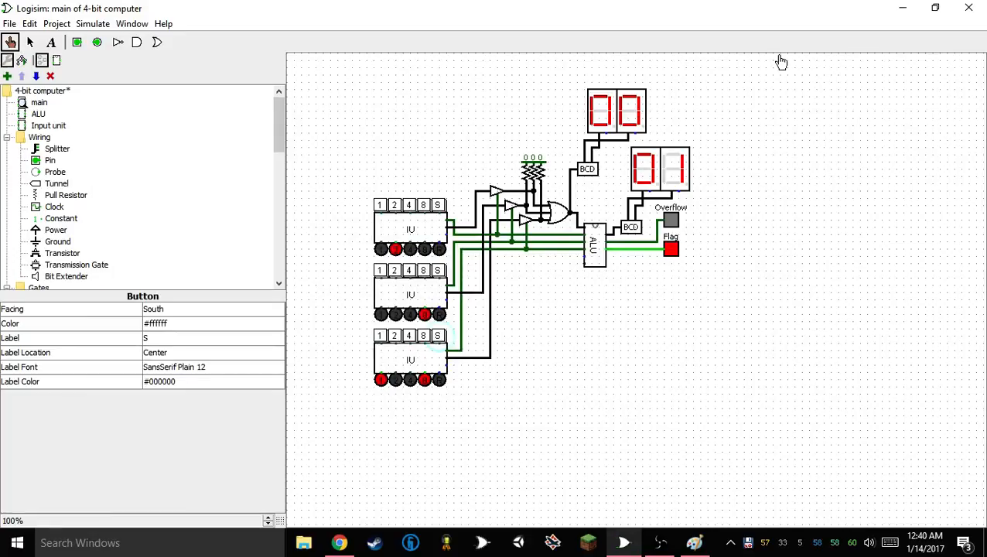
{"action": "left_click", "coordinate": [694, 542]}
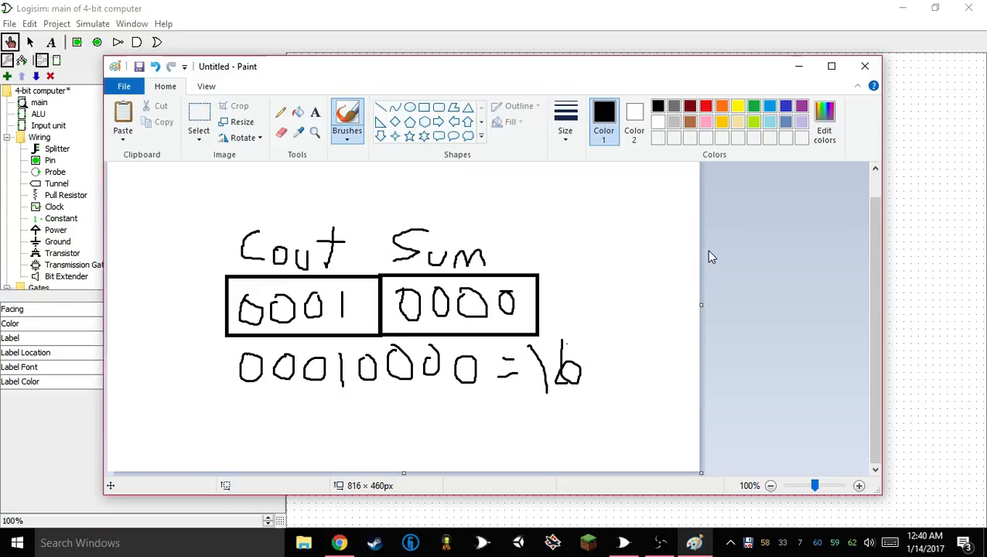
{"action": "left_click", "coordinate": [866, 66]}
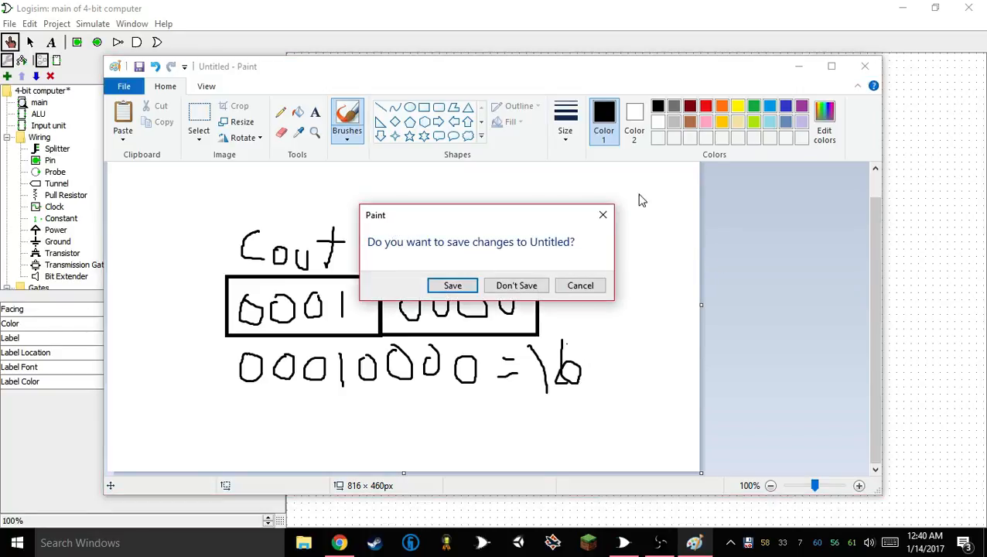
{"action": "left_click", "coordinate": [517, 286]}
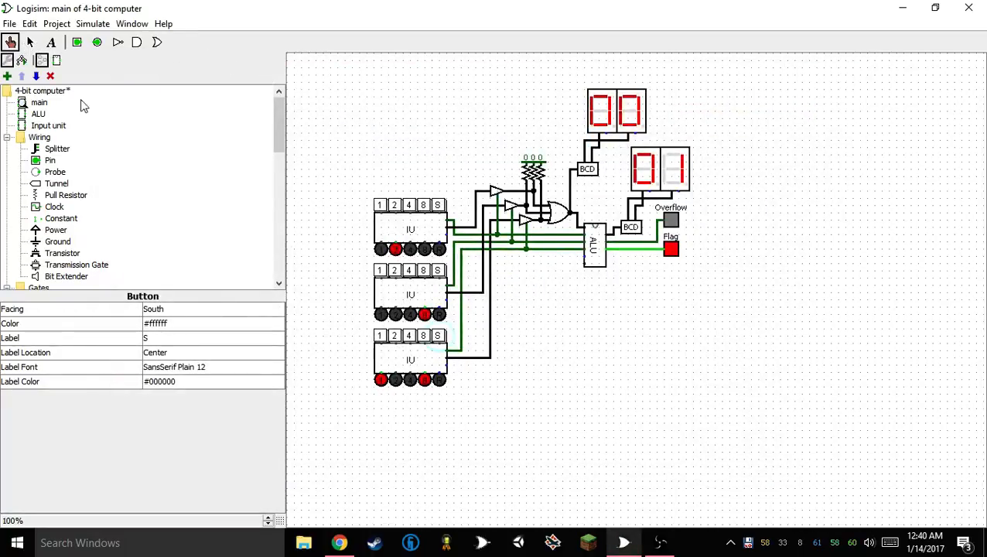
{"action": "double_click", "coordinate": [595, 253]}
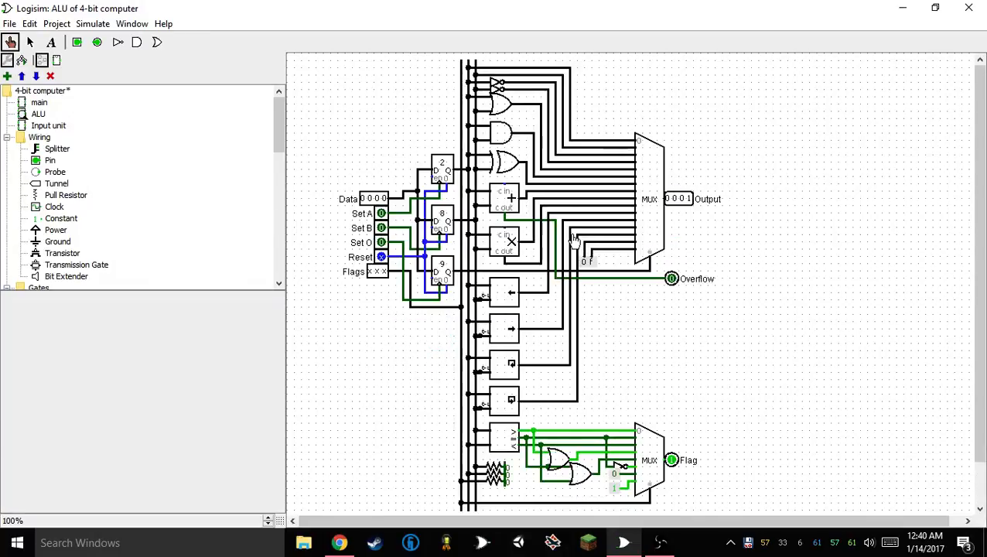
Place a 1-bit output pin directly below the Overflow output and label it "* Overflow"
{"action": "scroll", "coordinate": [565, 236], "scroll_direction": "down", "scroll_amount": 3}
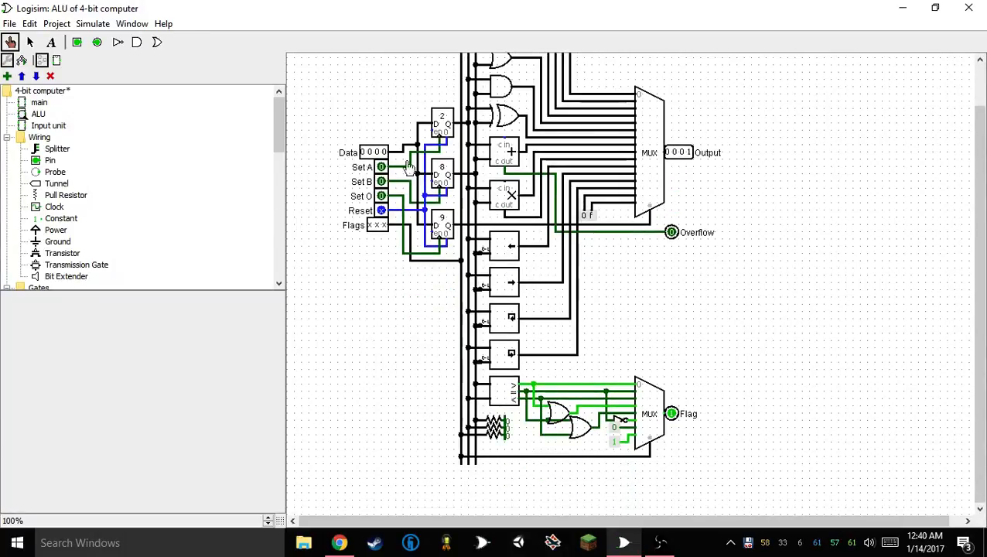
{"action": "left_click", "coordinate": [29, 42]}
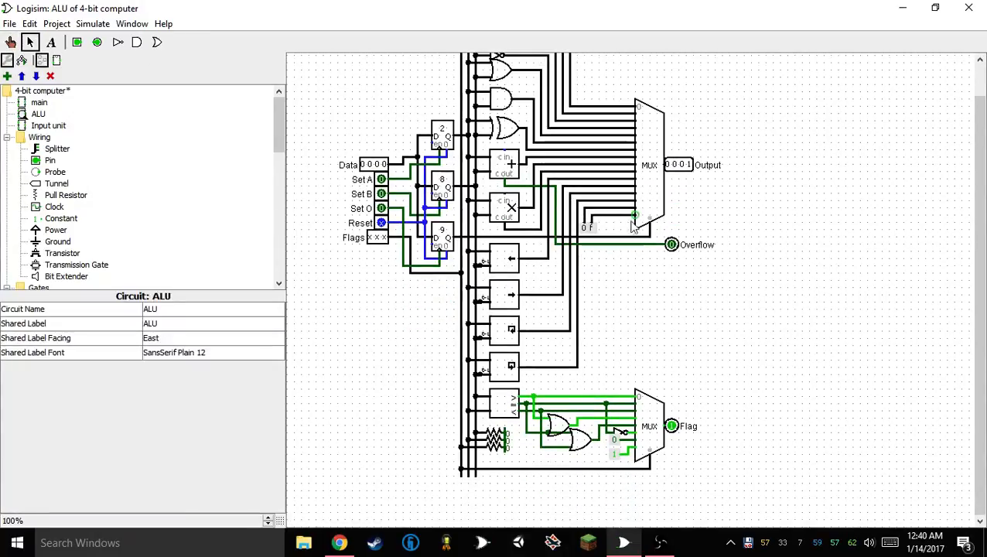
{"action": "left_click", "coordinate": [96, 42]}
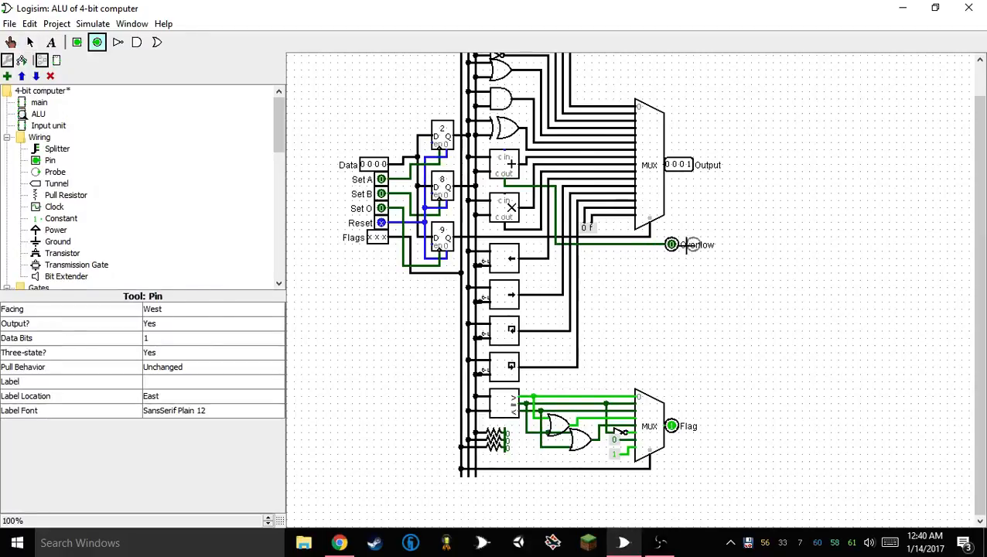
{"action": "left_click", "coordinate": [672, 258]}
{"action": "left_click", "coordinate": [161, 381]}
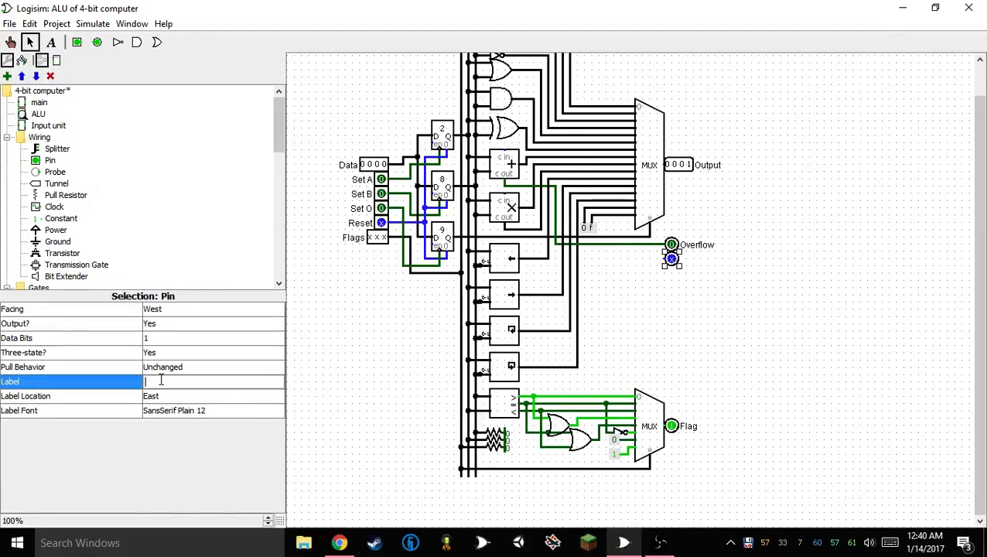
{"action": "type", "text": "* Overflow"}
{"action": "key", "text": "Return"}
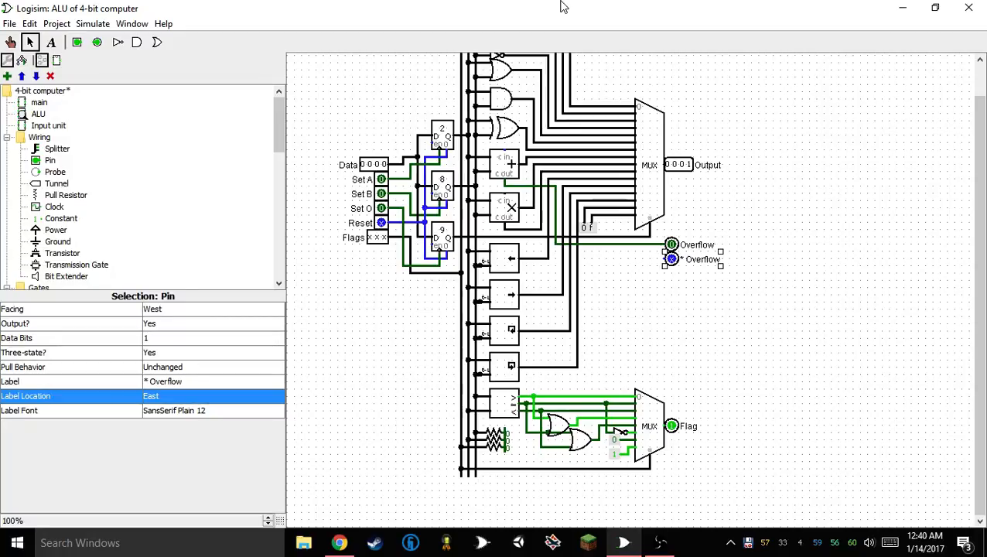
Change the label of the adder's existing Overflow pin to "+ Overflow"
{"action": "left_click", "coordinate": [671, 245]}
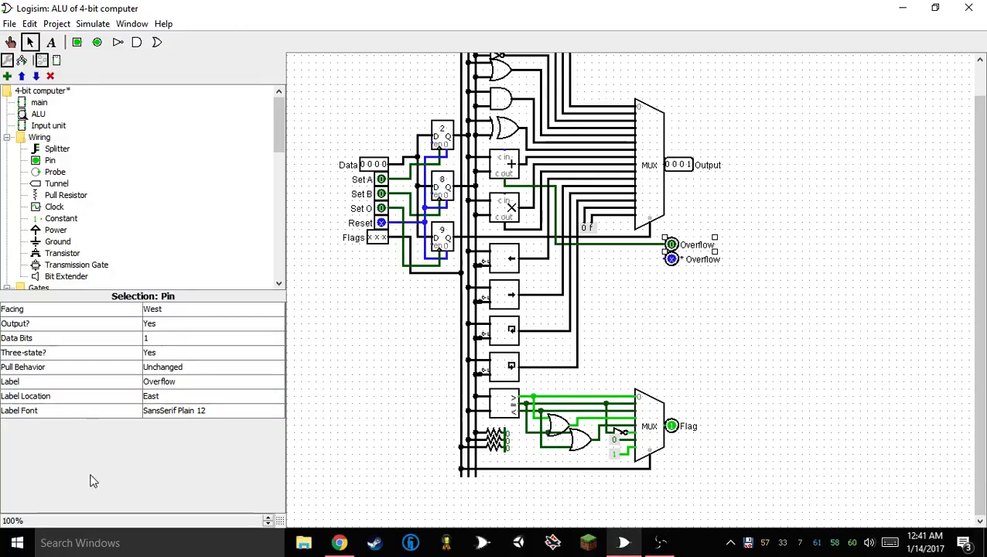
{"action": "left_click", "coordinate": [146, 382]}
{"action": "type", "text": "+"}
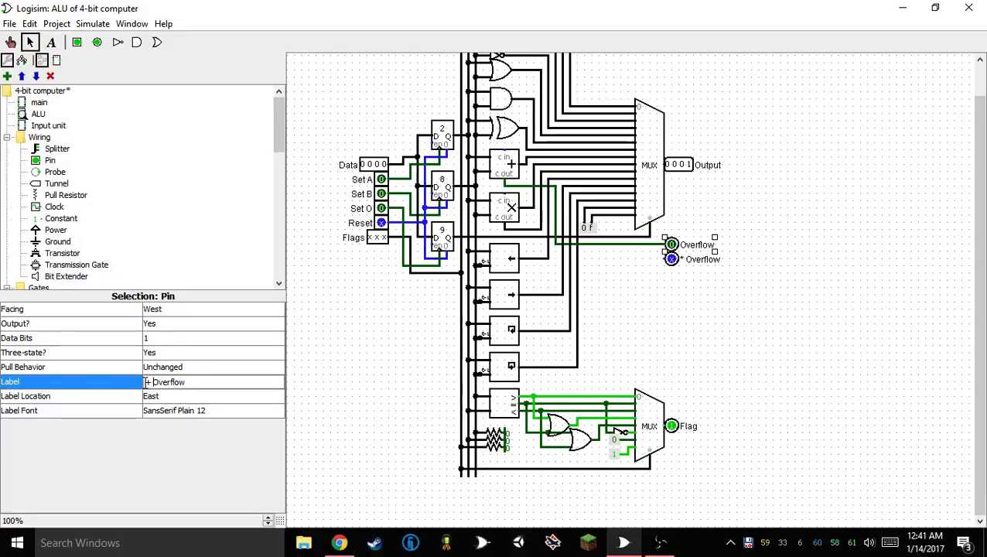
{"action": "left_click", "coordinate": [871, 253]}
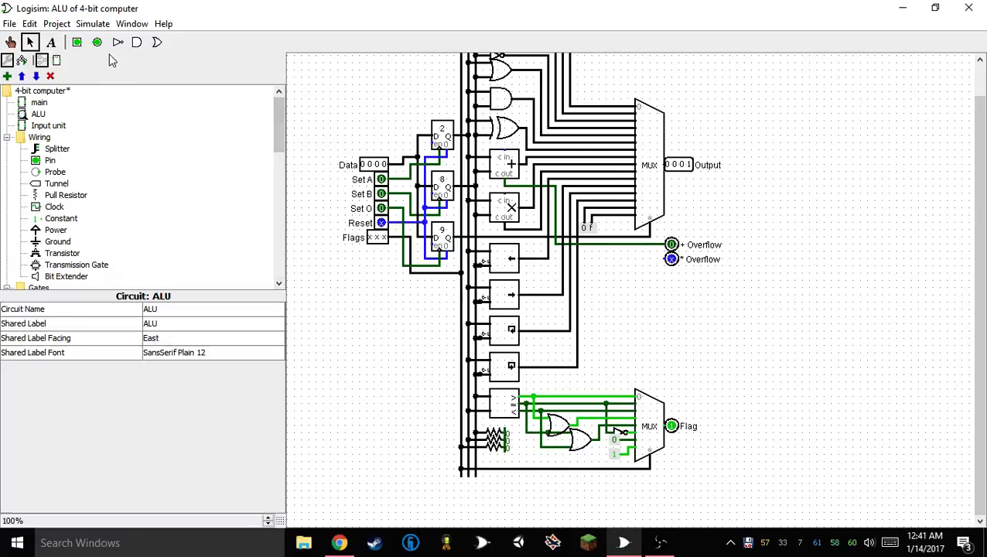
{"action": "left_click", "coordinate": [157, 42]}
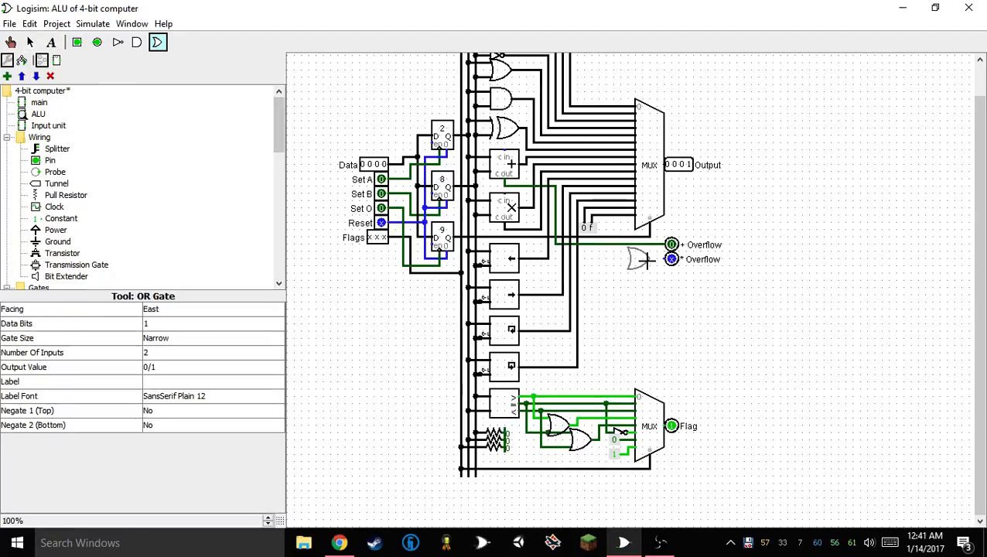
{"action": "left_click", "coordinate": [374, 359]}
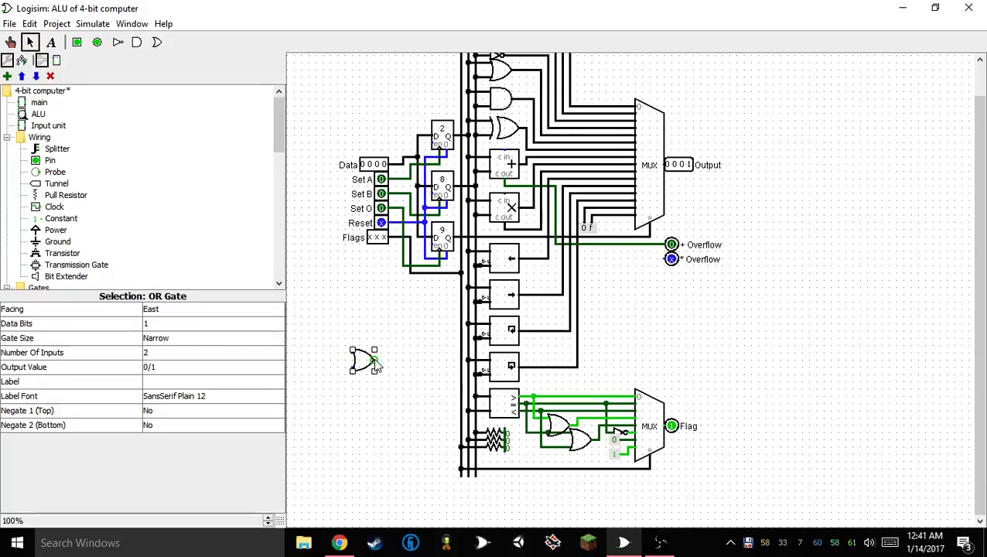
{"action": "left_click", "coordinate": [158, 352]}
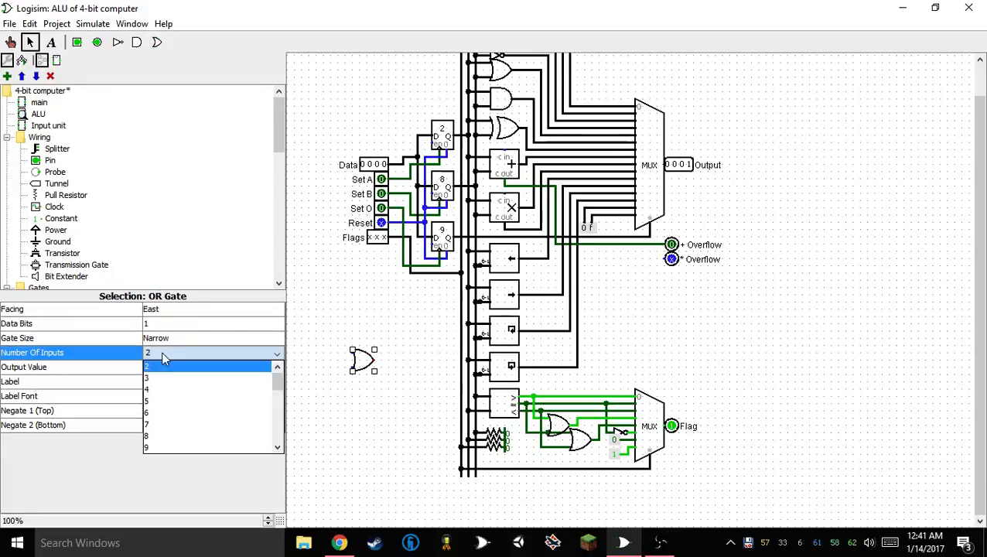
{"action": "left_click", "coordinate": [235, 384]}
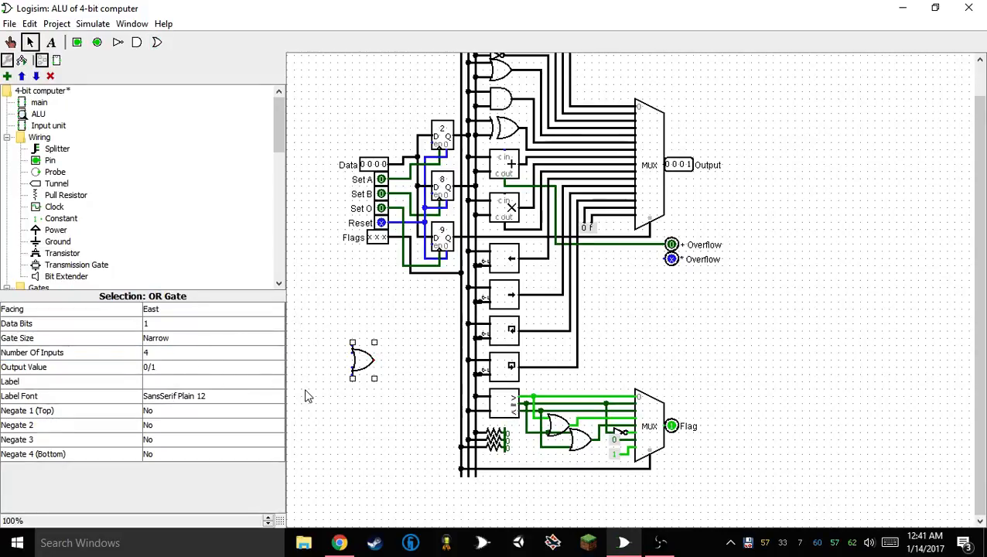
{"action": "key", "text": "Delete"}
Place a narrow OR gate in the empty area below the input pins and set its number of inputs to 4
{"action": "scroll", "coordinate": [70, 178], "scroll_direction": "down", "scroll_amount": 7}
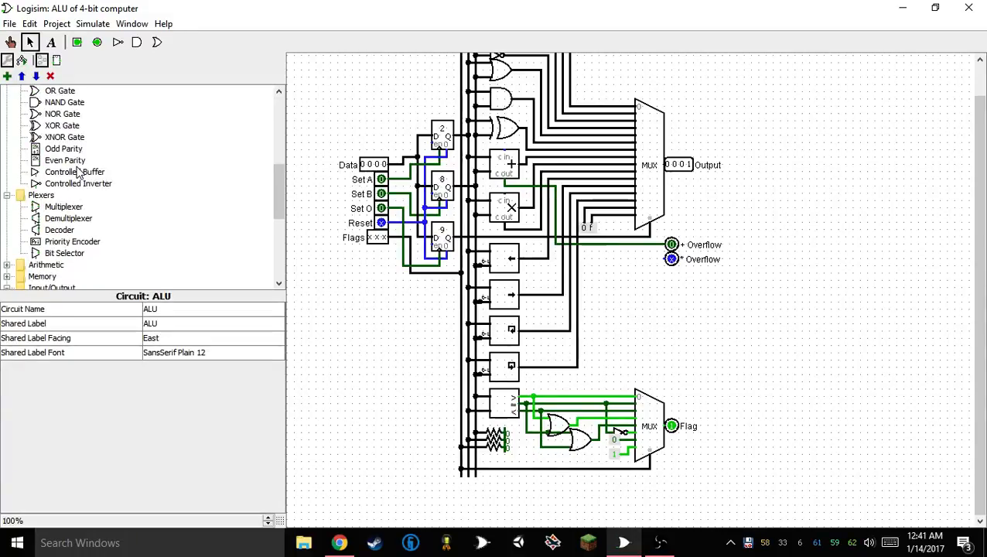
{"action": "scroll", "coordinate": [66, 171], "scroll_direction": "up", "scroll_amount": 6}
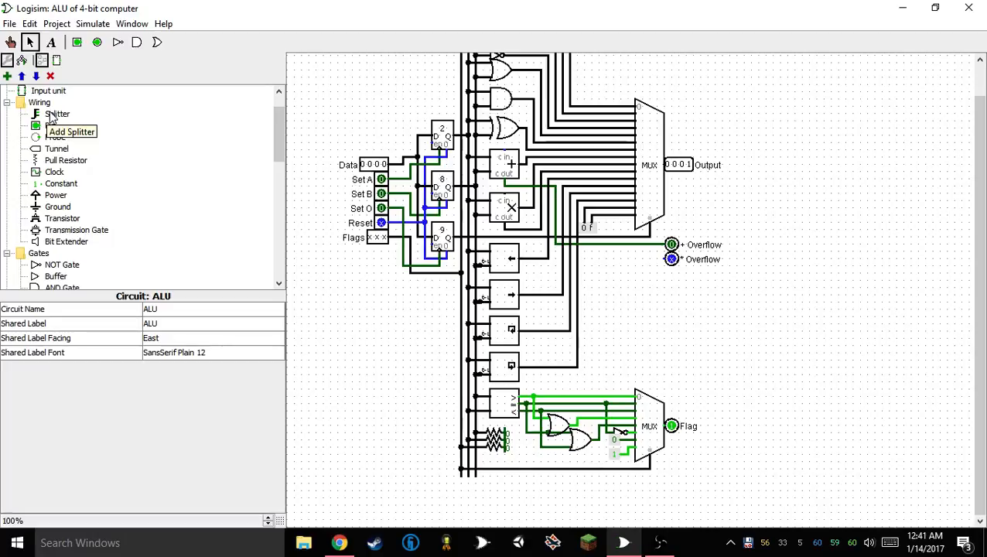
{"action": "scroll", "coordinate": [51, 116], "scroll_direction": "down", "scroll_amount": 6}
{"action": "scroll", "coordinate": [51, 116], "scroll_direction": "up", "scroll_amount": 5}
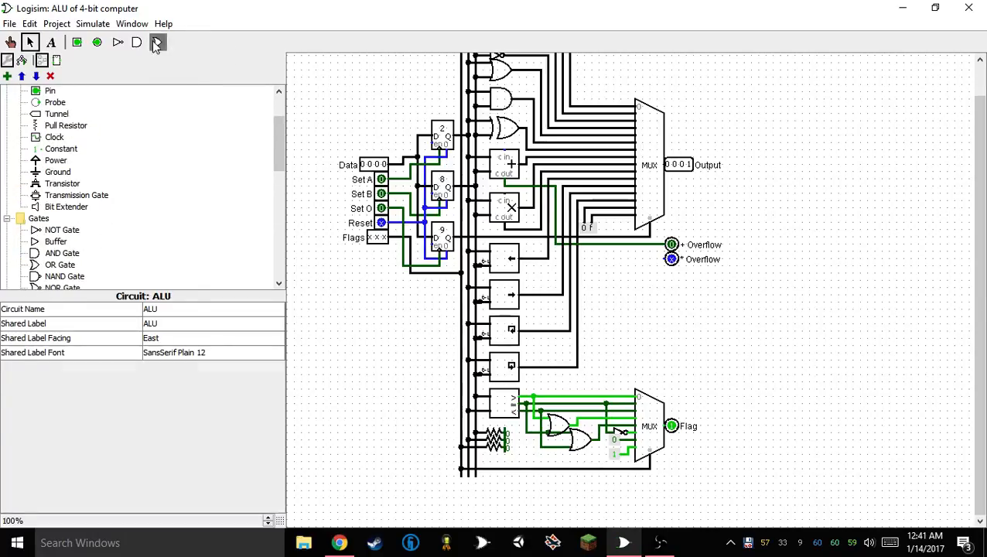
{"action": "left_click", "coordinate": [157, 42]}
{"action": "left_click", "coordinate": [374, 345]}
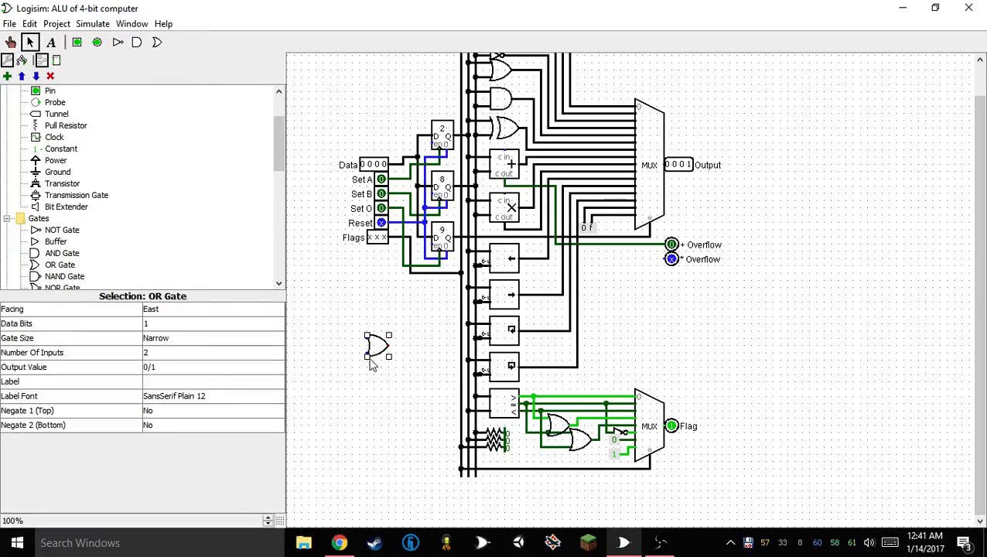
{"action": "left_click", "coordinate": [162, 352]}
{"action": "left_click", "coordinate": [157, 395]}
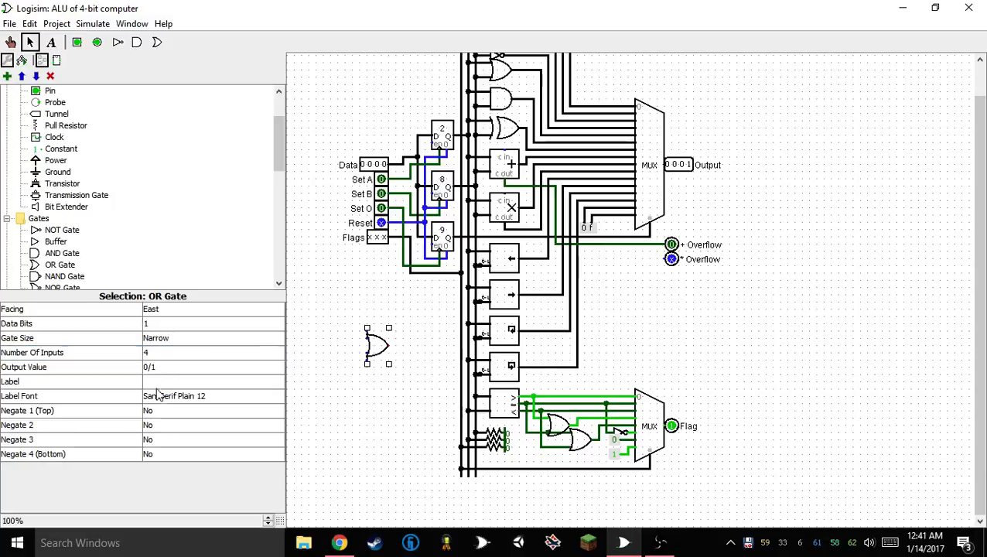
Place a splitter before the OR gate with fan out 4, bit width 4 and centered appearance
{"action": "scroll", "coordinate": [56, 147], "scroll_direction": "up", "scroll_amount": 3}
{"action": "left_click", "coordinate": [56, 148]}
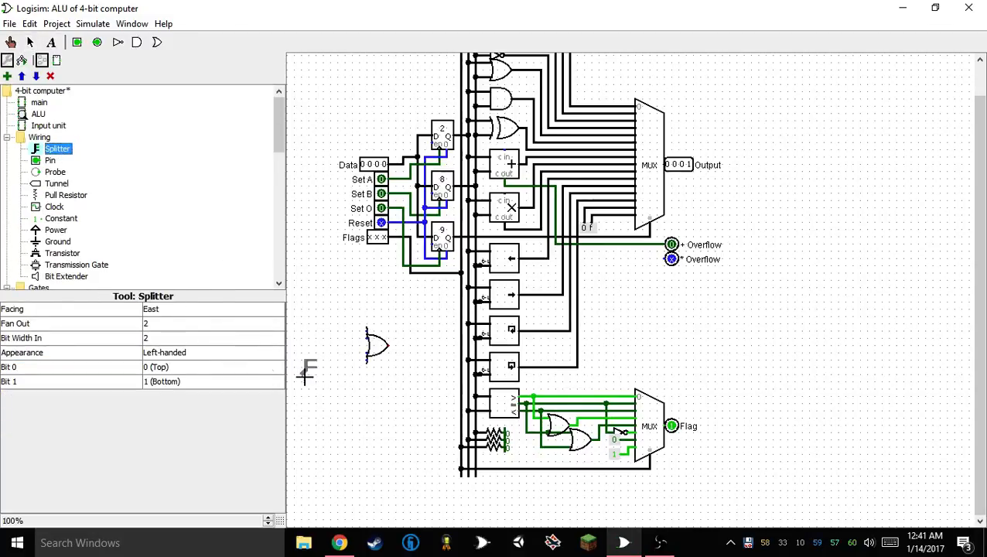
{"action": "left_click", "coordinate": [333, 340]}
{"action": "left_click", "coordinate": [154, 325]}
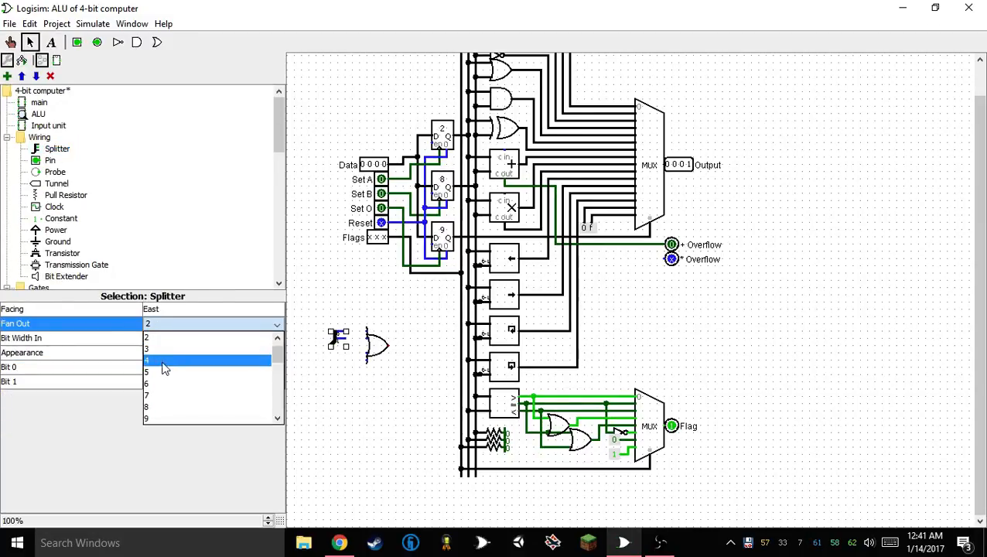
{"action": "left_click", "coordinate": [161, 370]}
{"action": "left_click", "coordinate": [165, 338]}
{"action": "left_click", "coordinate": [163, 376]}
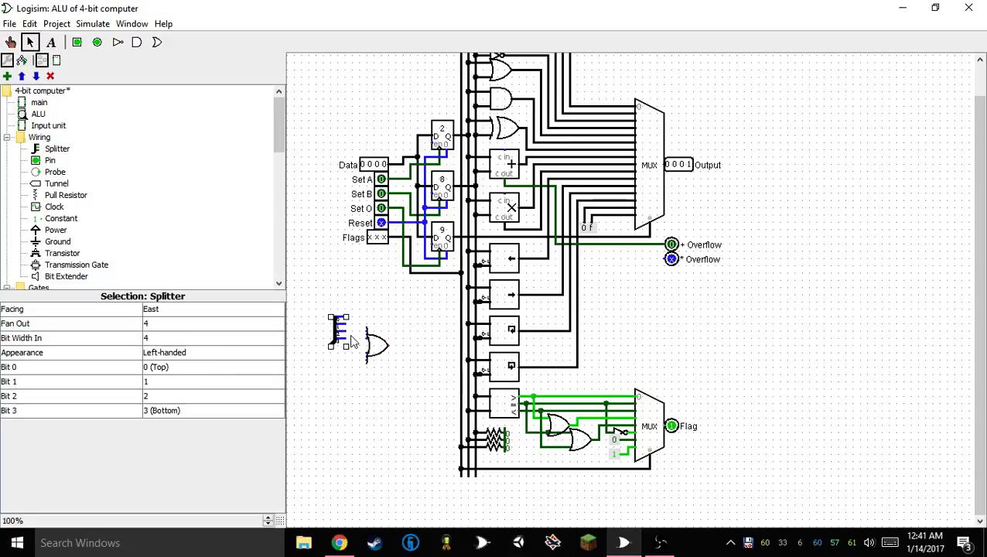
{"action": "left_click", "coordinate": [222, 354]}
{"action": "left_click", "coordinate": [226, 390]}
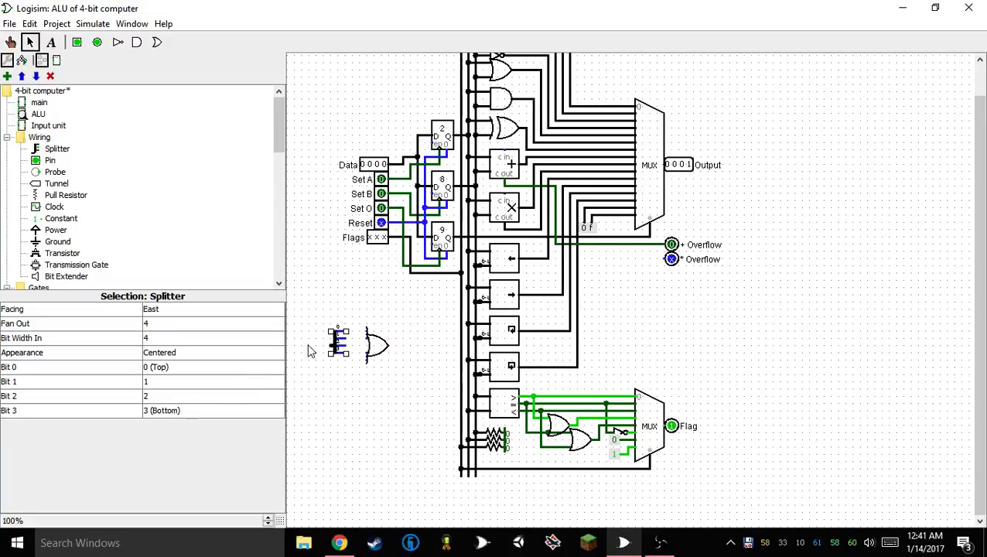
Wire the splitter's four outputs to the OR gate's inputs and shift the splitter closer to the gate
{"action": "mouse_move", "coordinate": [347, 331]}
{"action": "left_mouse_down"}
{"action": "mouse_move", "coordinate": [367, 331]}
{"action": "mouse_move", "coordinate": [345, 338]}
{"action": "left_mouse_up"}
{"action": "mouse_move", "coordinate": [346, 346]}
{"action": "left_mouse_down"}
{"action": "mouse_move", "coordinate": [360, 346]}
{"action": "mouse_move", "coordinate": [367, 353]}
{"action": "mouse_move", "coordinate": [353, 358]}
{"action": "mouse_move", "coordinate": [366, 360]}
{"action": "left_mouse_up"}
{"action": "left_click_drag", "start_coordinate": [345, 308], "coordinate": [322, 391]}
{"action": "left_click", "coordinate": [336, 363]}
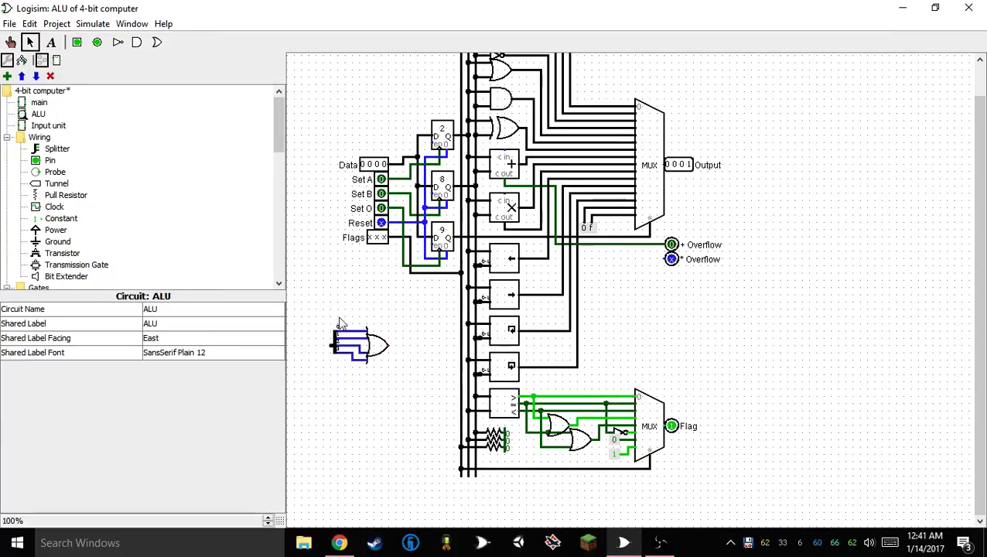
{"action": "mouse_move", "coordinate": [359, 303]}
{"action": "left_mouse_down"}
{"action": "mouse_move", "coordinate": [325, 372]}
{"action": "mouse_move", "coordinate": [328, 356]}
{"action": "left_mouse_up"}
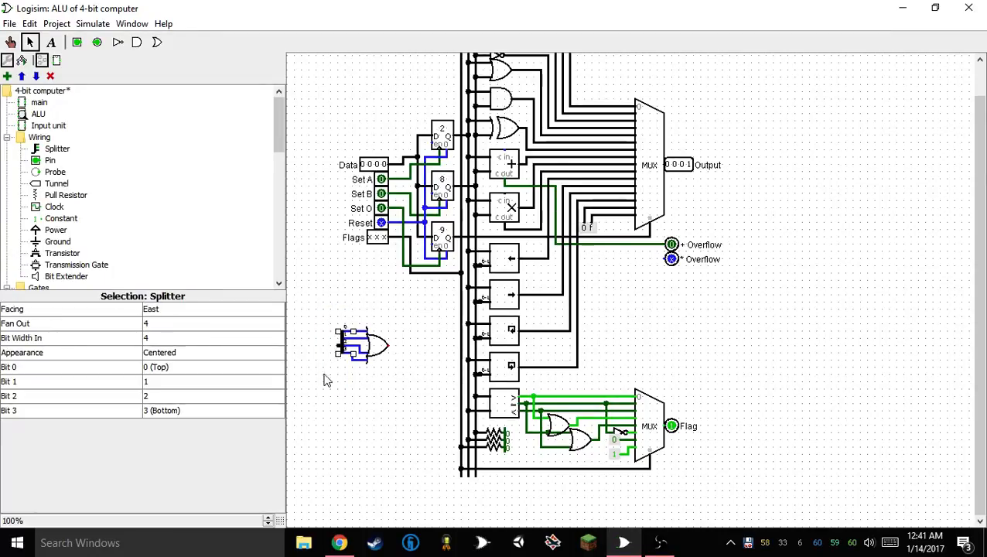
Move the splitter and OR gate to the "* Overflow" pin, connect the gate to it, and wire the splitter to the multiplier's carry-out
{"action": "left_click_drag", "start_coordinate": [322, 279], "coordinate": [435, 406]}
{"action": "left_click_drag", "start_coordinate": [361, 350], "coordinate": [670, 266]}
{"action": "left_click", "coordinate": [671, 259]}
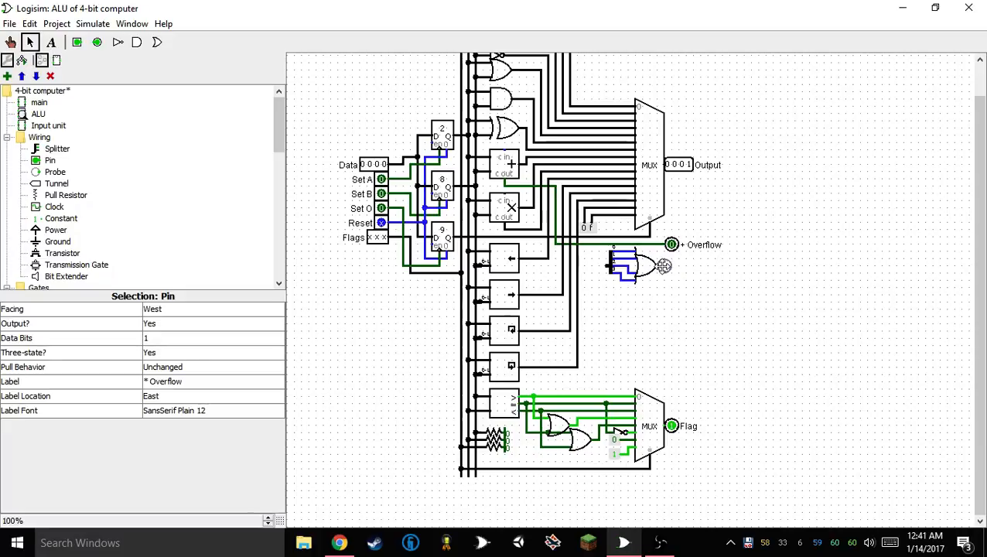
{"action": "left_click", "coordinate": [654, 286]}
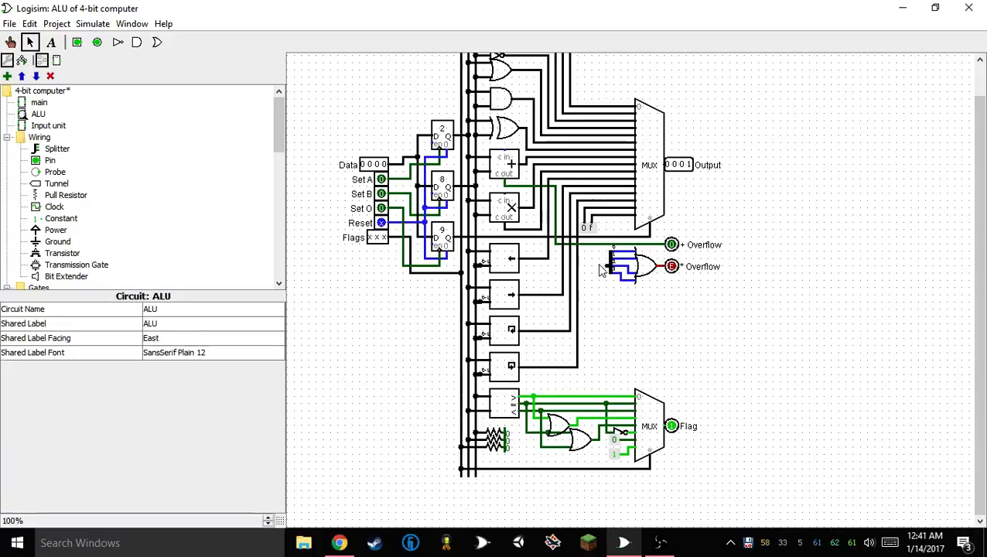
{"action": "mouse_move", "coordinate": [584, 267]}
{"action": "left_mouse_down"}
{"action": "mouse_move", "coordinate": [540, 246]}
{"action": "mouse_move", "coordinate": [540, 229]}
{"action": "left_mouse_up"}
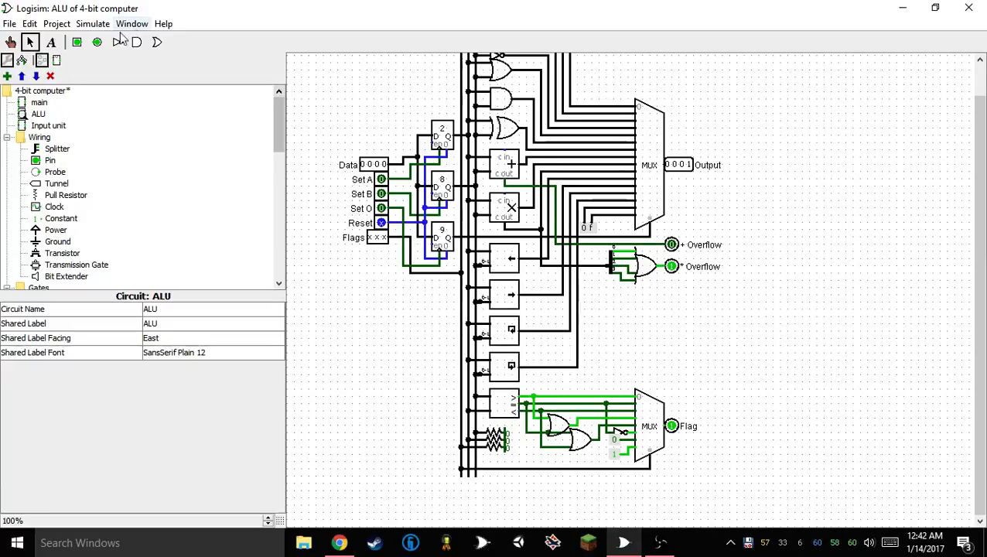
Place another output pin below "* Overflow" and label it "Full * overflow"
{"action": "left_click", "coordinate": [97, 42]}
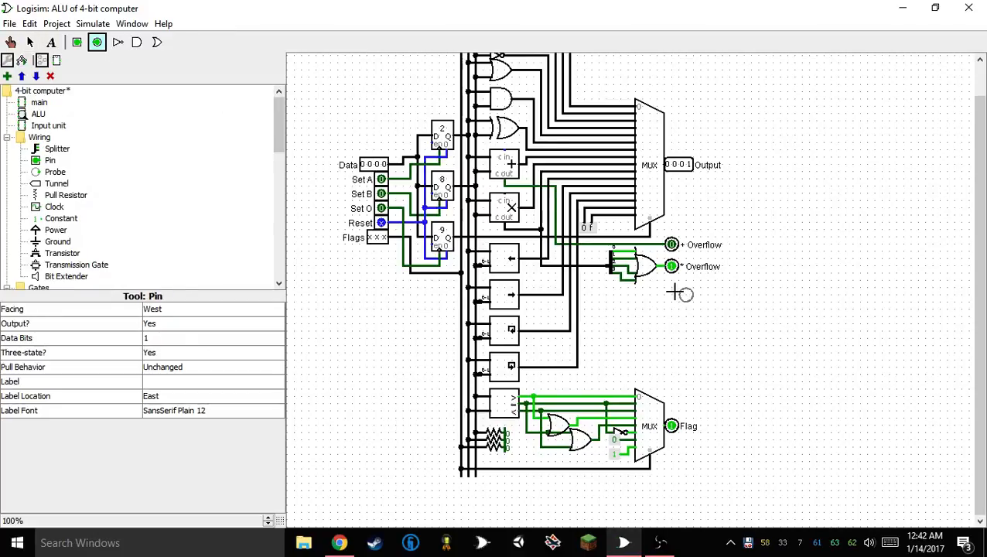
{"action": "left_click", "coordinate": [672, 287]}
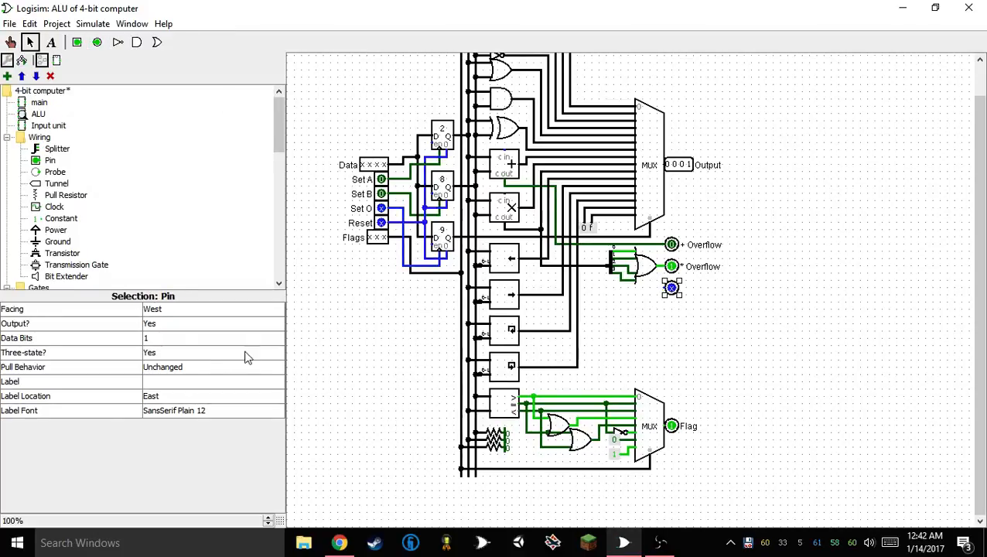
{"action": "left_click", "coordinate": [171, 381]}
{"action": "type", "text": "Fu"}
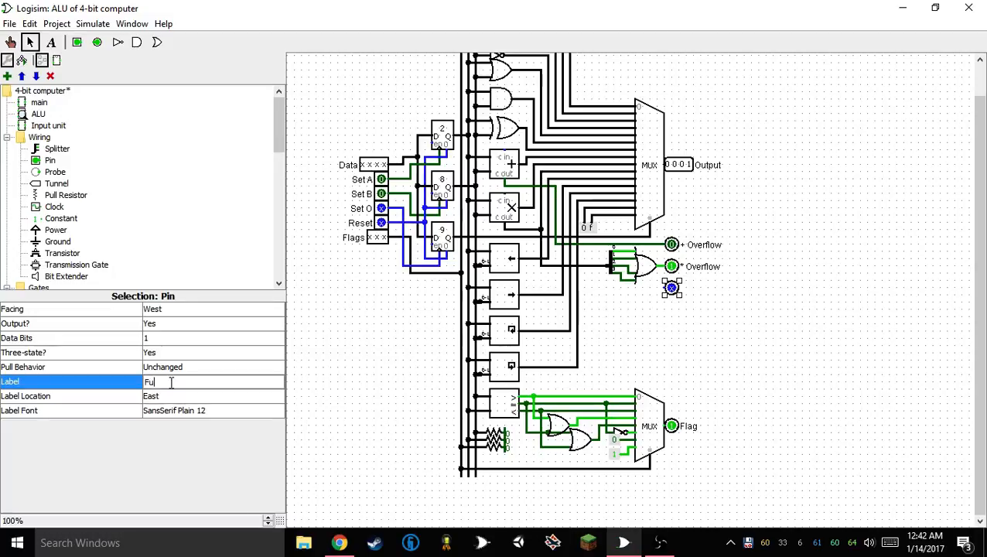
{"action": "type", "text": "ll * O"}
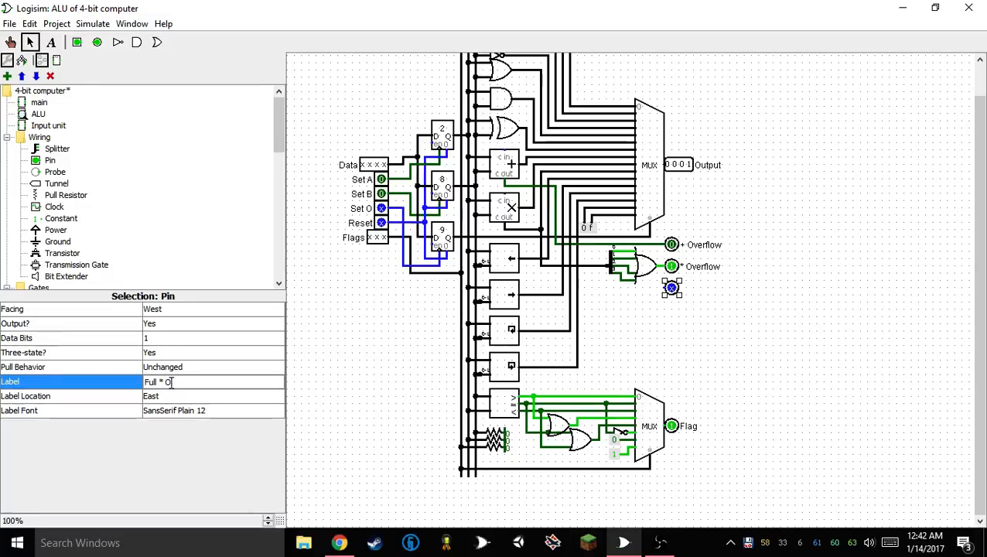
{"action": "type", "text": "verflo"}
{"action": "key", "text": "BackSpace"}
{"action": "key", "text": "BackSpace"}
{"action": "key", "text": "BackSpace"}
{"action": "key", "text": "BackSpace"}
{"action": "key", "text": "BackSpace"}
{"action": "key", "text": "BackSpace"}
{"action": "key", "text": "BackSpace"}
{"action": "type", "text": "overflow"}
{"action": "key", "text": "Return"}
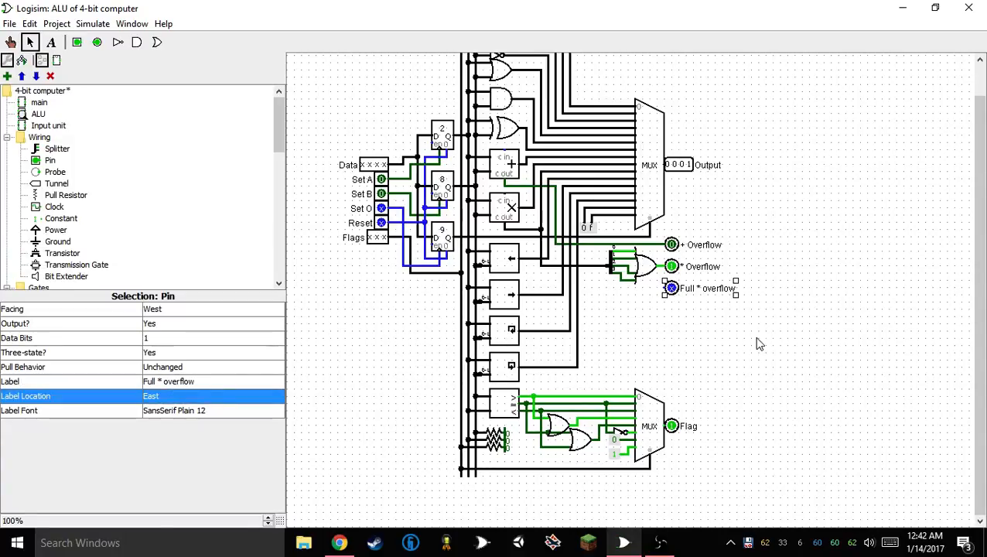
{"action": "left_click", "coordinate": [707, 323]}
Wire the "Full * overflow" pin to the splitter's input wire, set its data bits to 4, and shift it closer to the wiring
{"action": "mouse_move", "coordinate": [663, 290]}
{"action": "left_mouse_down"}
{"action": "mouse_move", "coordinate": [600, 288]}
{"action": "mouse_move", "coordinate": [600, 267]}
{"action": "left_mouse_up"}
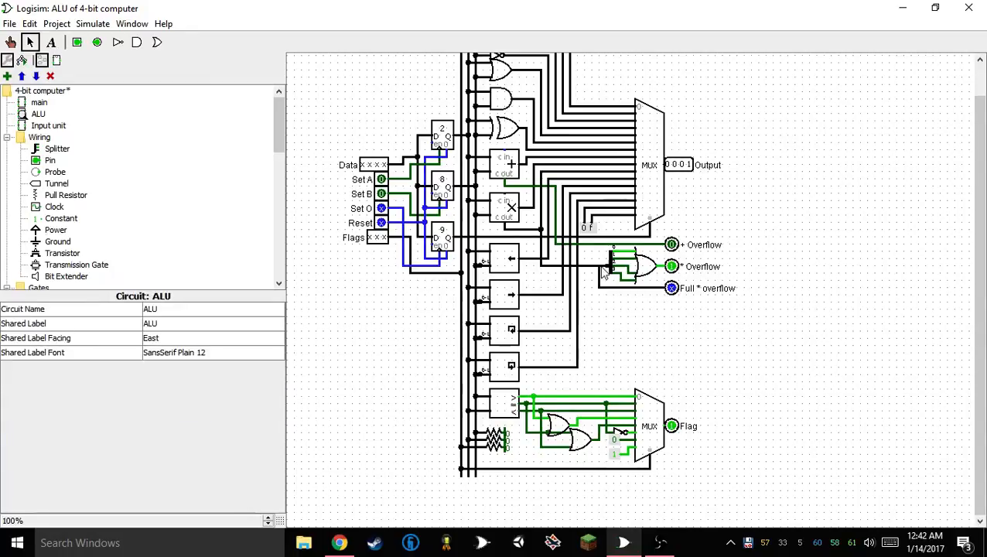
{"action": "left_click", "coordinate": [670, 289]}
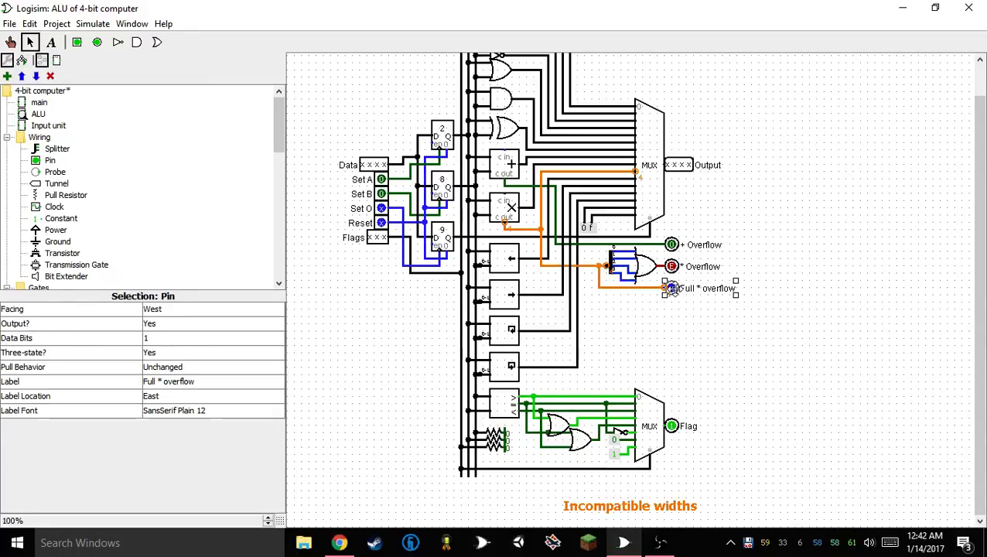
{"action": "left_click", "coordinate": [154, 339]}
{"action": "left_click", "coordinate": [175, 386]}
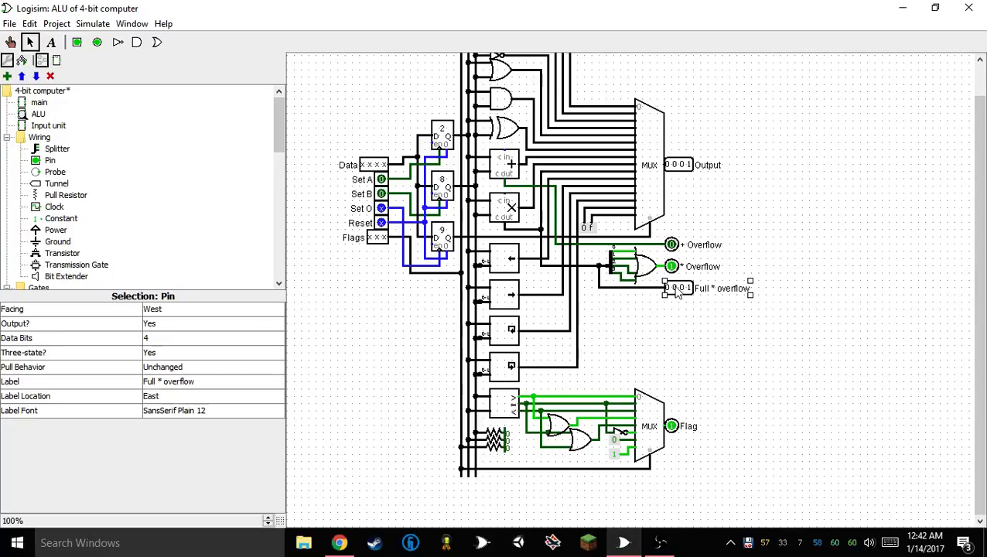
{"action": "mouse_move", "coordinate": [670, 288]}
{"action": "left_mouse_down"}
{"action": "mouse_move", "coordinate": [662, 280]}
{"action": "mouse_move", "coordinate": [670, 287]}
{"action": "left_mouse_up"}
{"action": "left_click", "coordinate": [669, 322]}
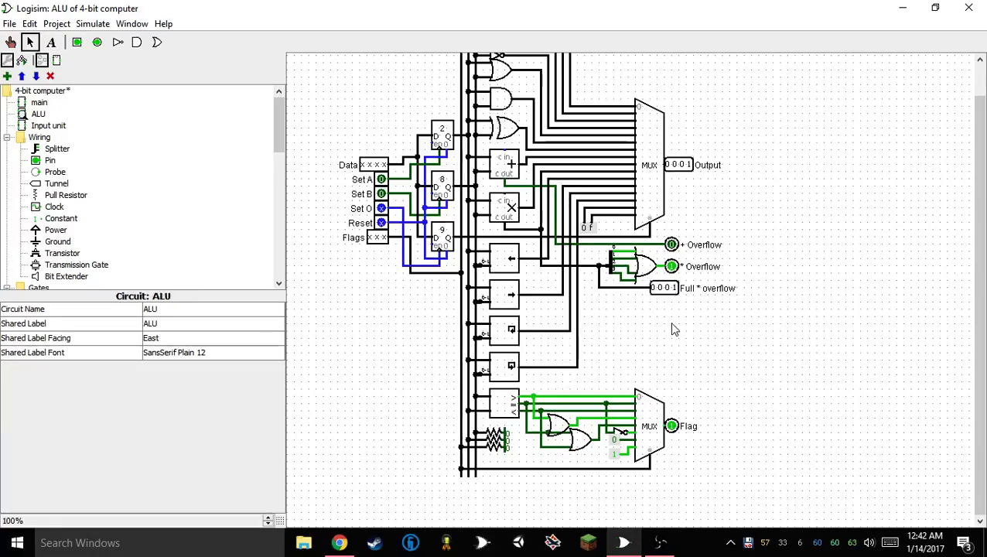
In the main circuit, realign the ALU with its input wires and reconnect its Flag output to the Flag LED's wire
{"action": "double_click", "coordinate": [39, 102]}
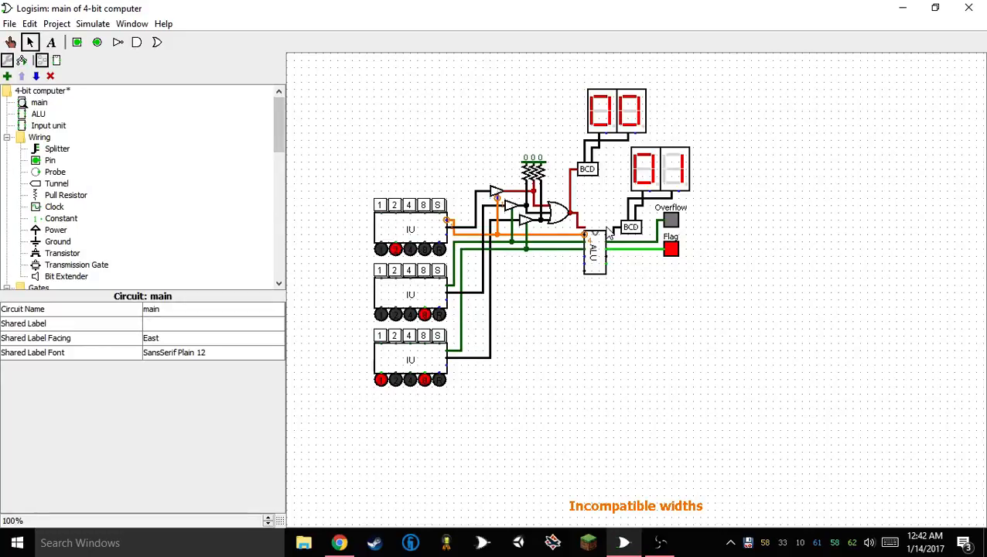
{"action": "left_click_drag", "start_coordinate": [593, 247], "coordinate": [620, 249]}
{"action": "left_click", "coordinate": [619, 326]}
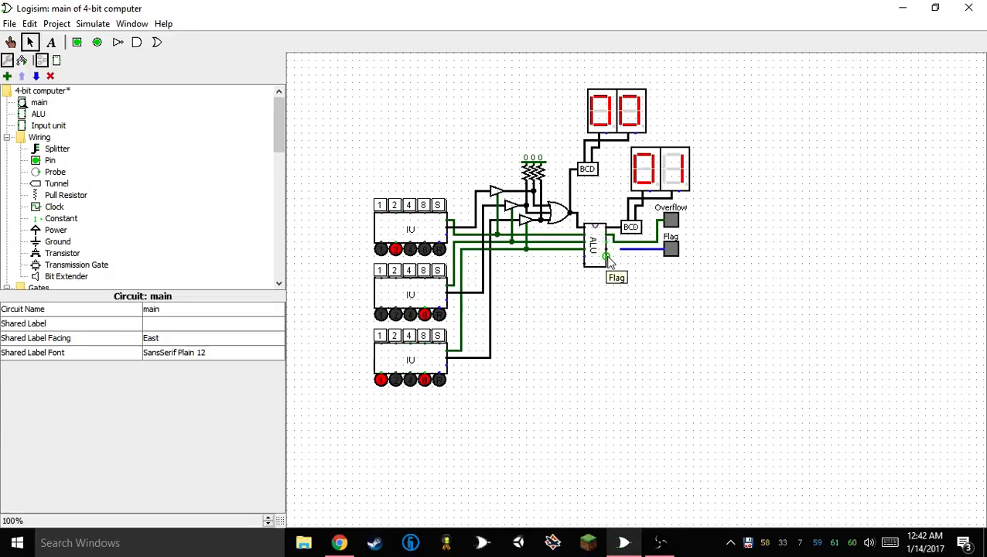
{"action": "left_click_drag", "start_coordinate": [616, 250], "coordinate": [615, 251]}
{"action": "left_click_drag", "start_coordinate": [614, 250], "coordinate": [622, 251]}
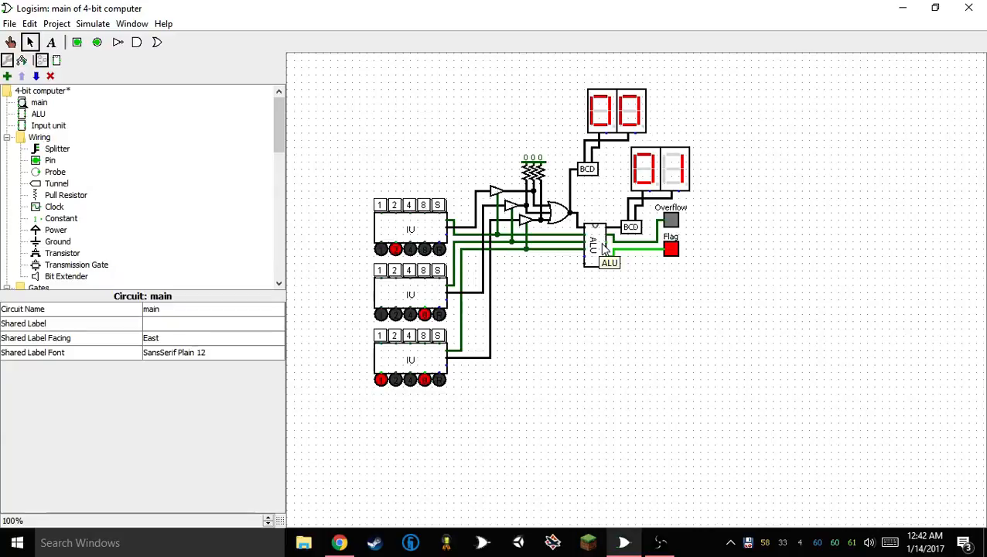
Set the first input unit to 8 and store it, and store the 8 of the second input unit in the ALU
{"action": "left_click", "coordinate": [11, 41]}
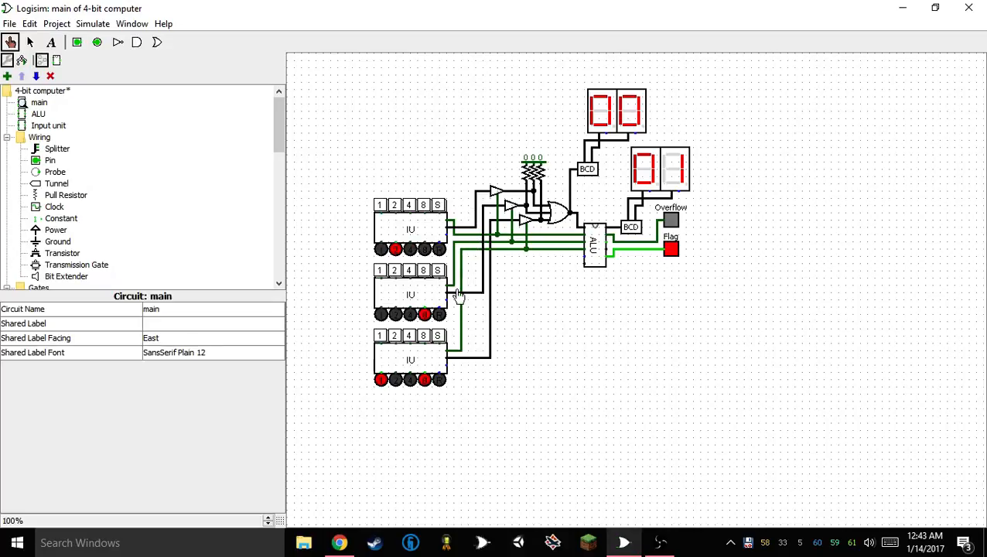
{"action": "left_click", "coordinate": [395, 207]}
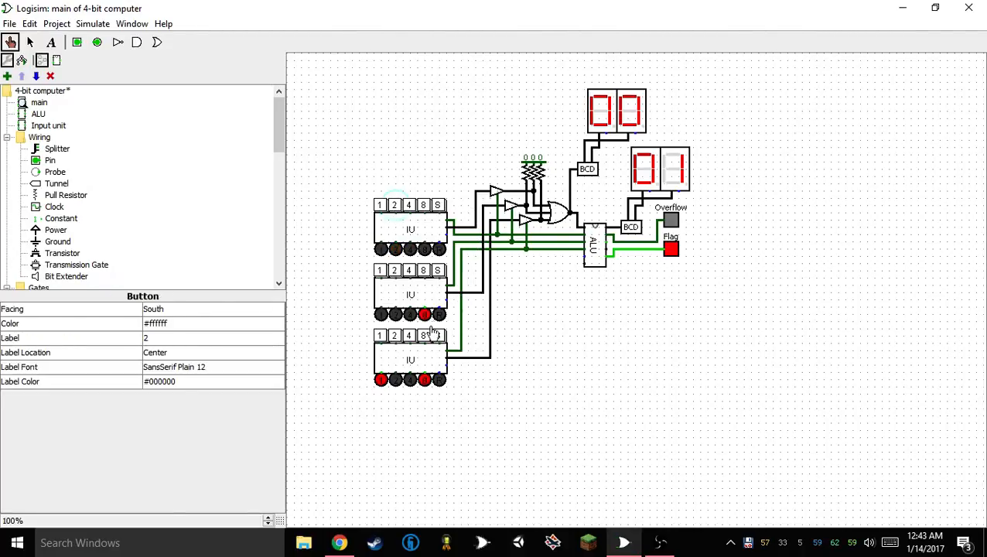
{"action": "left_click", "coordinate": [424, 205]}
{"action": "left_click", "coordinate": [439, 206]}
{"action": "left_click", "coordinate": [438, 270]}
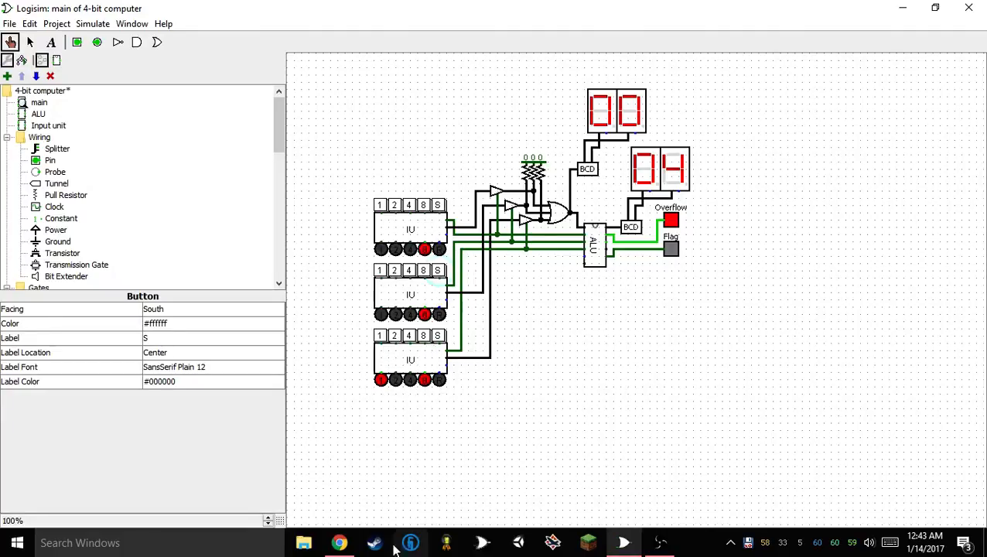
Open Paint with a blank canvas
{"action": "left_click", "coordinate": [222, 551]}
{"action": "type", "text": "paint"}
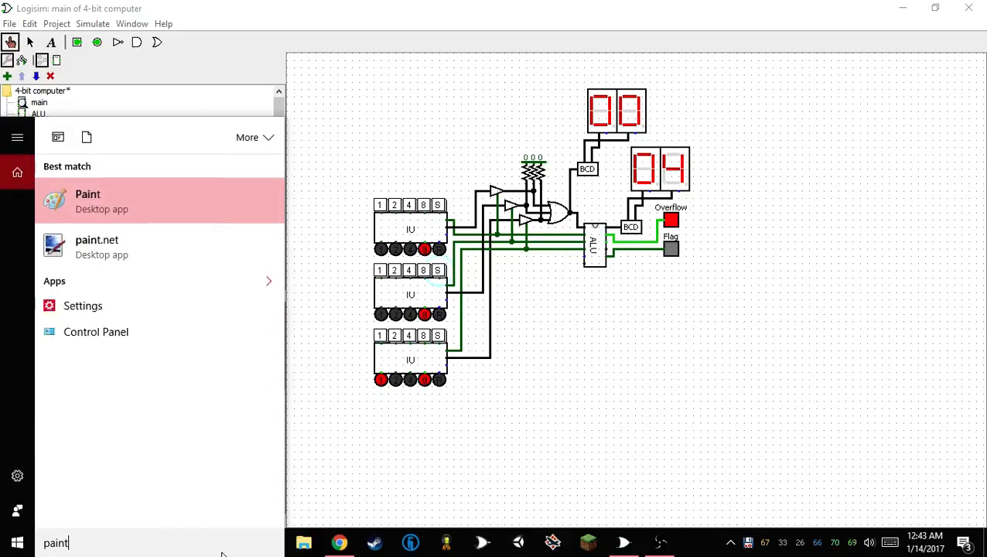
{"action": "key", "text": "Return"}
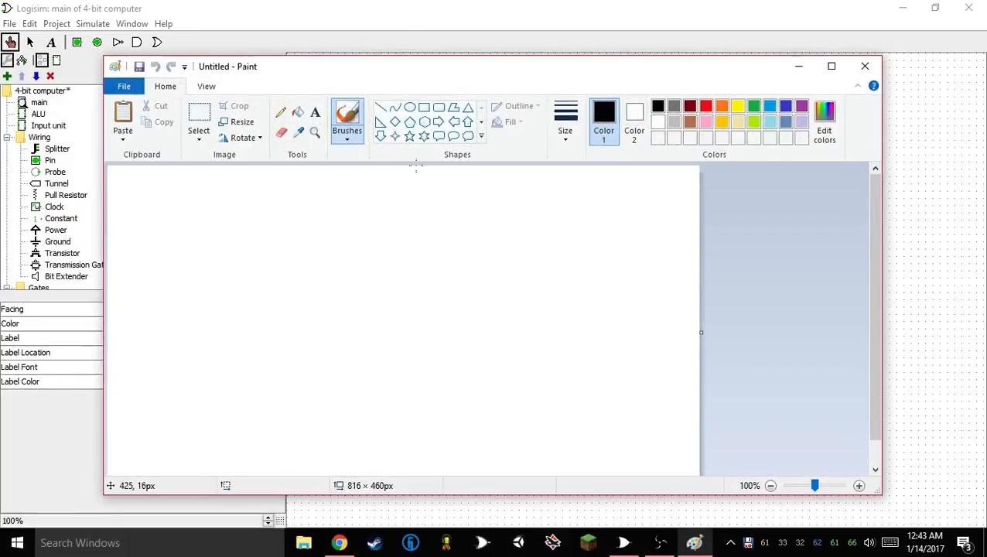
{"action": "left_click", "coordinate": [281, 112]}
{"action": "mouse_move", "coordinate": [291, 308]}
{"action": "left_mouse_down"}
{"action": "mouse_move", "coordinate": [308, 355]}
{"action": "mouse_move", "coordinate": [285, 308]}
{"action": "mouse_move", "coordinate": [293, 353]}
{"action": "mouse_move", "coordinate": [287, 298]}
{"action": "left_mouse_up"}
{"action": "left_click", "coordinate": [347, 116]}
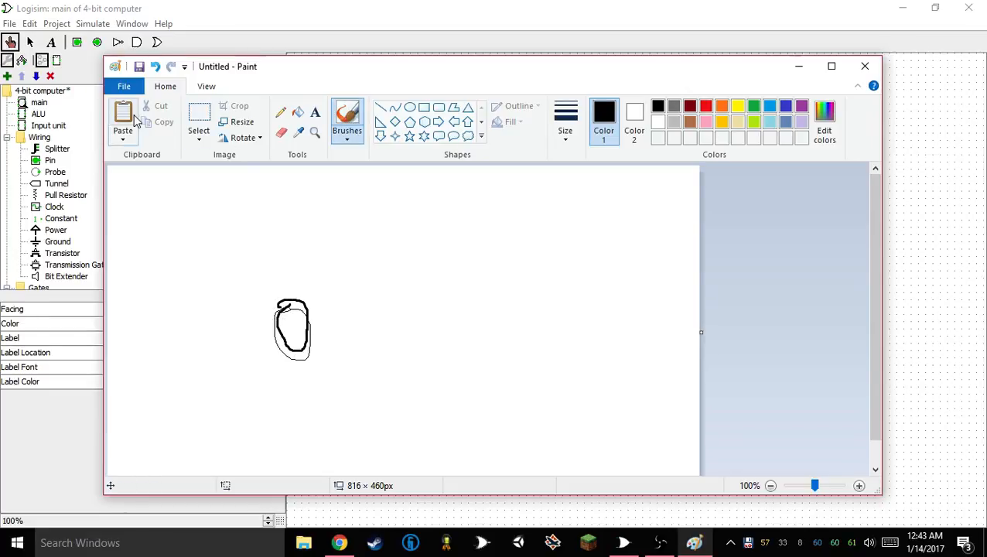
{"action": "key", "text": "ctrl+a"}
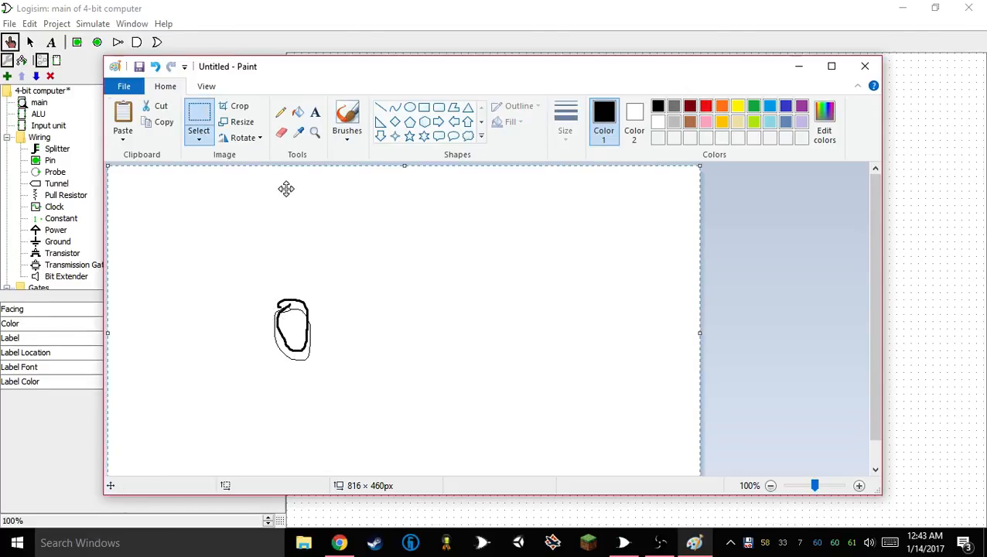
{"action": "key", "text": "Delete"}
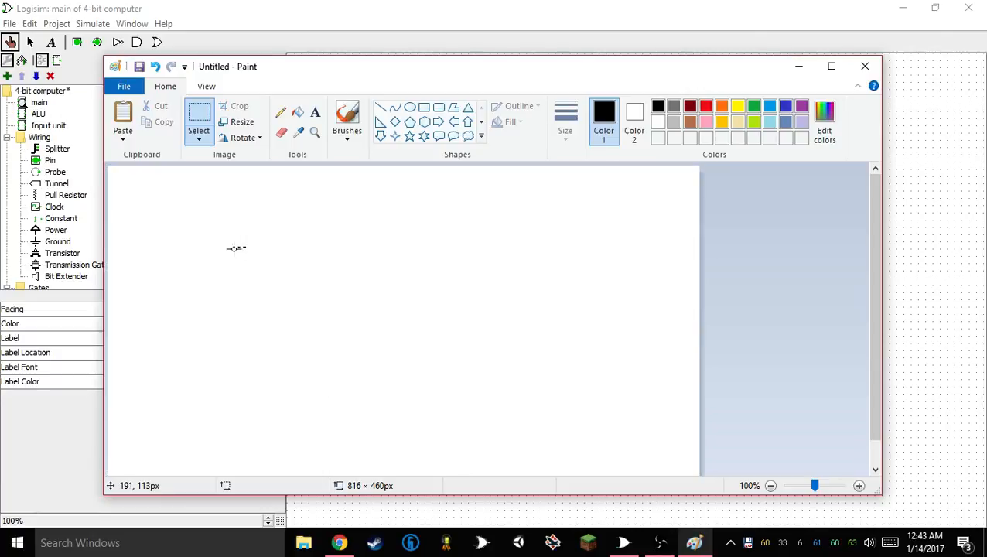
{"action": "left_click_drag", "start_coordinate": [247, 248], "coordinate": [225, 292]}
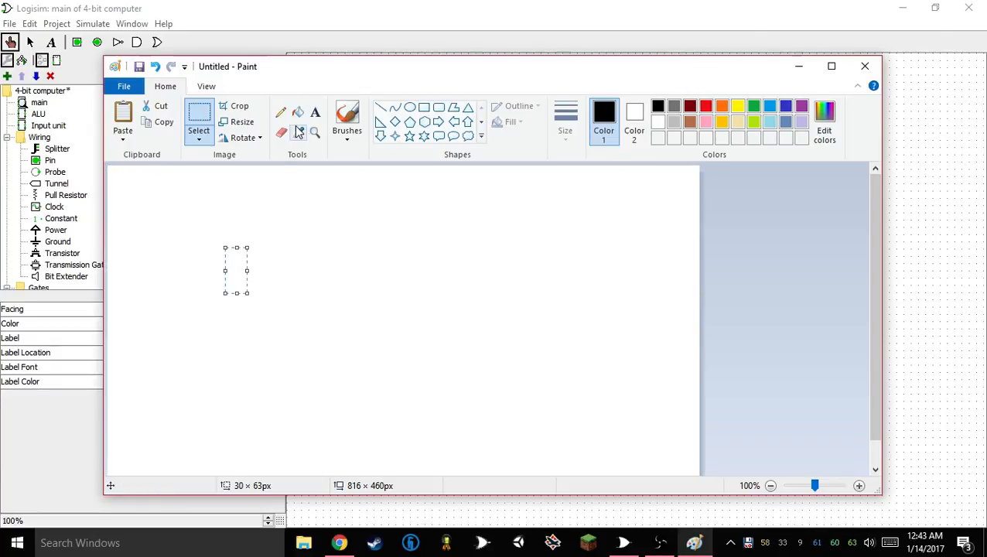
Write the binary digits 0100 by hand with the brush on the Paint canvas
{"action": "left_click", "coordinate": [346, 116]}
{"action": "mouse_move", "coordinate": [240, 242]}
{"action": "left_mouse_down"}
{"action": "mouse_move", "coordinate": [215, 264]}
{"action": "mouse_move", "coordinate": [247, 235]}
{"action": "left_mouse_up"}
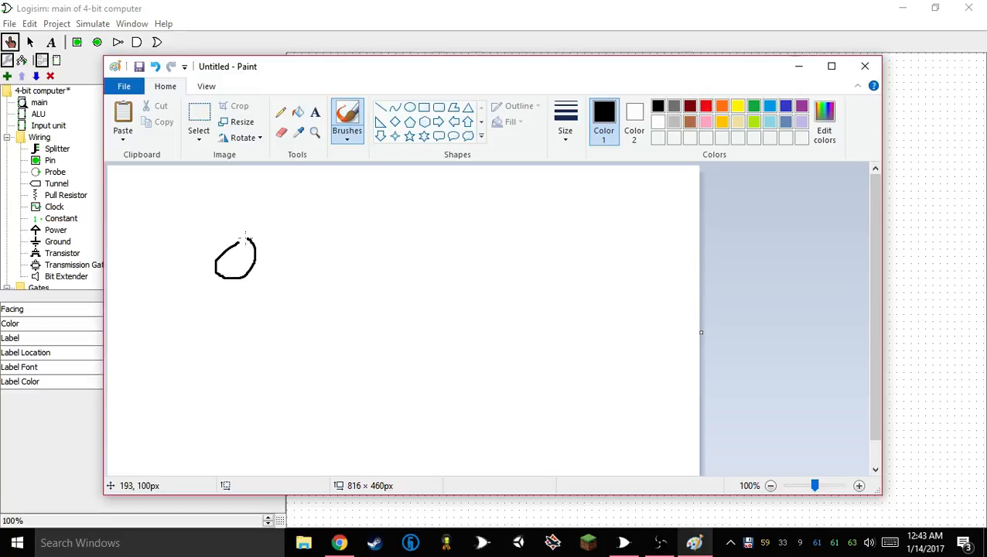
{"action": "mouse_move", "coordinate": [322, 241]}
{"action": "left_mouse_down"}
{"action": "mouse_move", "coordinate": [326, 275]}
{"action": "mouse_move", "coordinate": [321, 240]}
{"action": "mouse_move", "coordinate": [362, 286]}
{"action": "mouse_move", "coordinate": [362, 246]}
{"action": "left_mouse_up"}
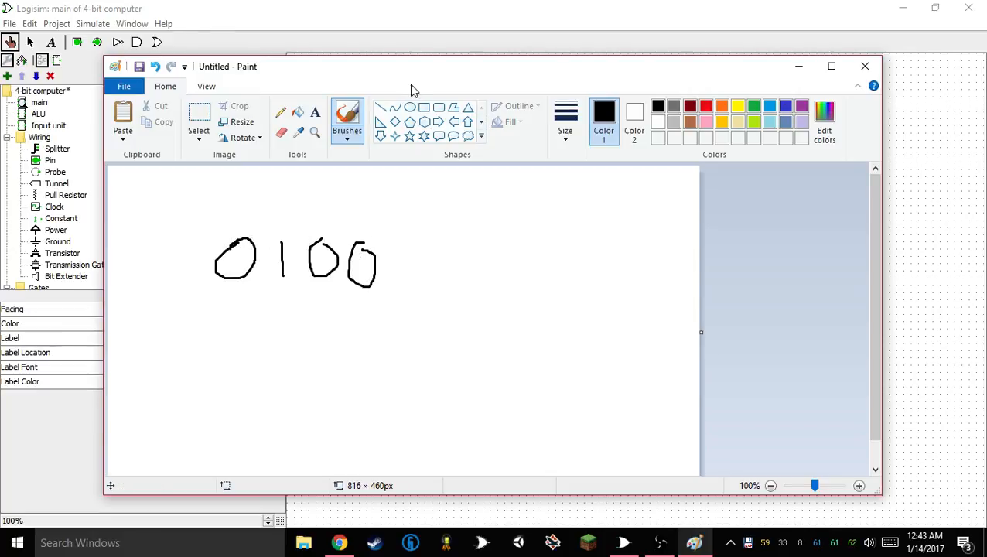
Move Paint out of the way and store 8 from the third input unit in the Logisim circuit
{"action": "left_click_drag", "start_coordinate": [295, 68], "coordinate": [0, 69]}
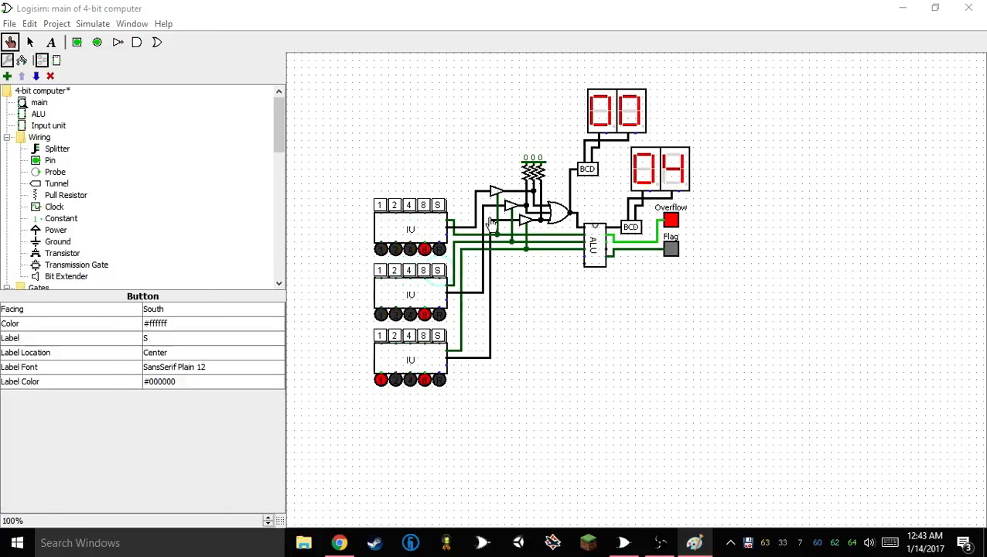
{"action": "left_click", "coordinate": [441, 336]}
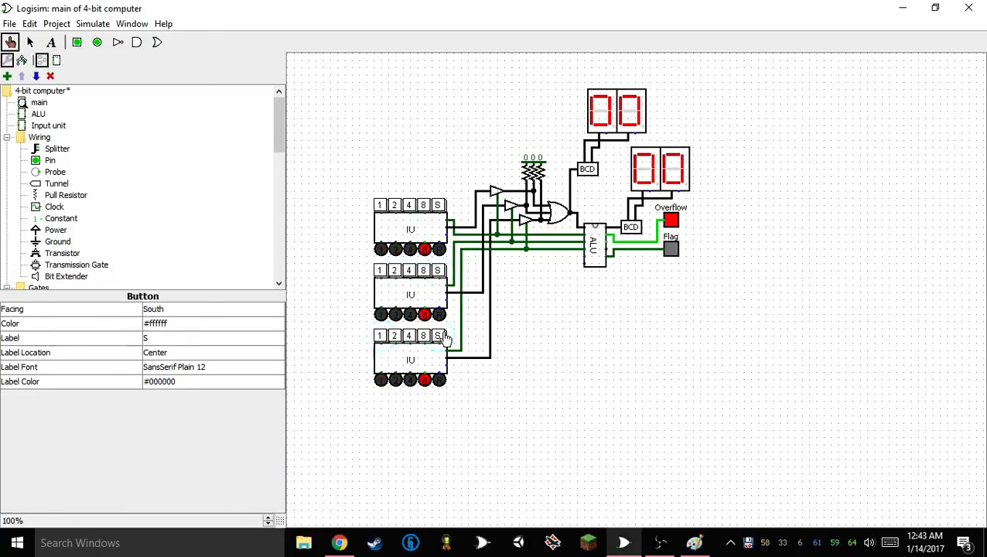
Return to Paint, extend the binary number to 01000000, and write the place values 1, 2, 4, 8 and 16 beneath its digits
{"action": "key", "text": "alt+Tab"}
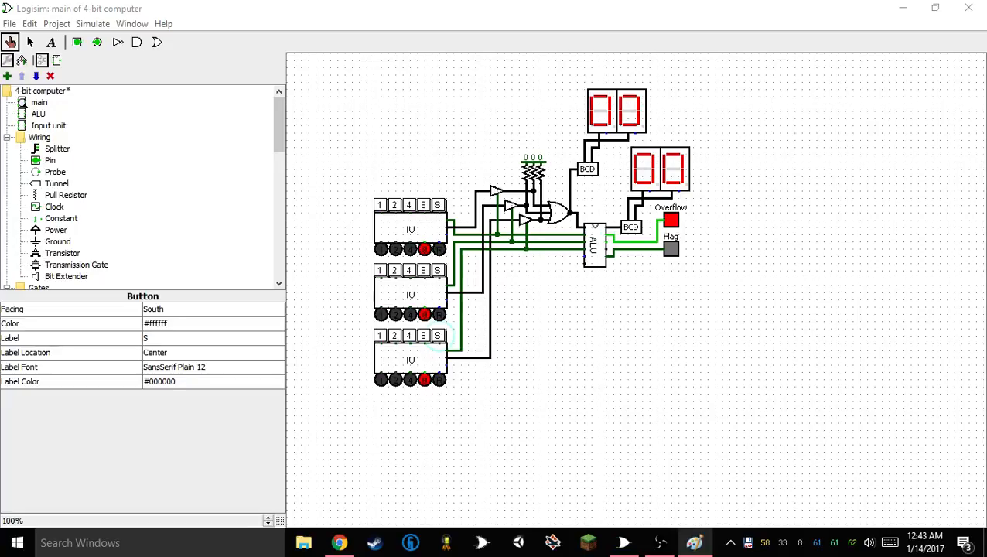
{"action": "mouse_move", "coordinate": [0, 71]}
{"action": "left_mouse_down"}
{"action": "mouse_move", "coordinate": [589, 91]}
{"action": "mouse_move", "coordinate": [581, 76]}
{"action": "left_mouse_up"}
{"action": "left_click_drag", "start_coordinate": [582, 305], "coordinate": [579, 342]}
{"action": "mouse_move", "coordinate": [537, 299]}
{"action": "left_mouse_down"}
{"action": "mouse_move", "coordinate": [545, 302]}
{"action": "mouse_move", "coordinate": [533, 337]}
{"action": "mouse_move", "coordinate": [556, 335]}
{"action": "left_mouse_up"}
{"action": "left_click_drag", "start_coordinate": [507, 297], "coordinate": [520, 295]}
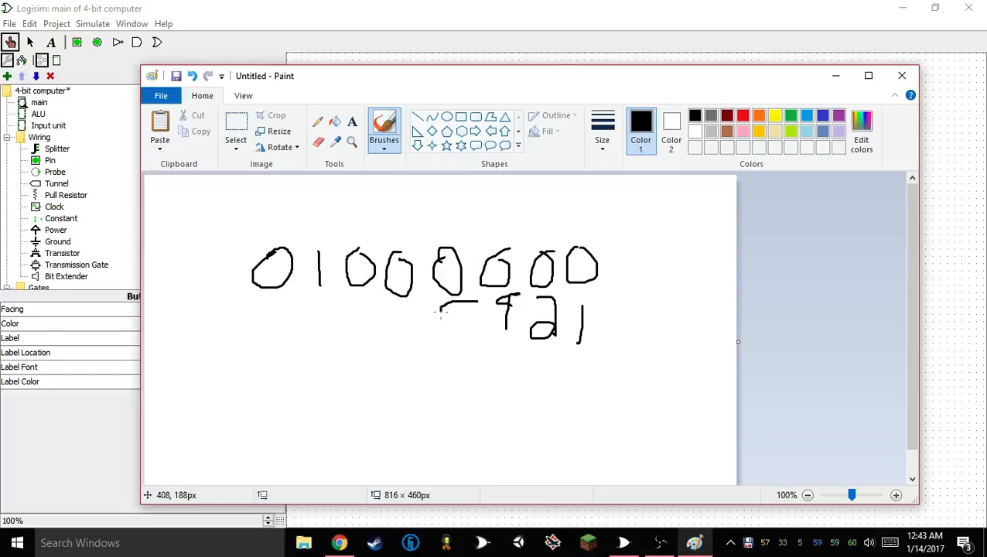
{"action": "mouse_move", "coordinate": [451, 325]}
{"action": "left_mouse_down"}
{"action": "mouse_move", "coordinate": [443, 309]}
{"action": "mouse_move", "coordinate": [404, 333]}
{"action": "mouse_move", "coordinate": [397, 319]}
{"action": "left_mouse_up"}
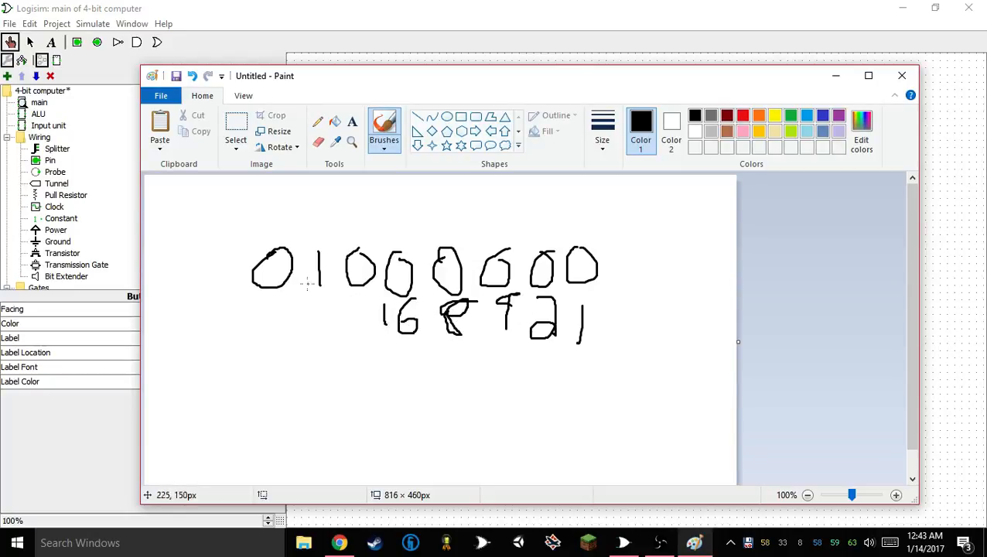
Write a large 64 below the binary number and draw a circle around it
{"action": "left_click_drag", "start_coordinate": [335, 363], "coordinate": [315, 404]}
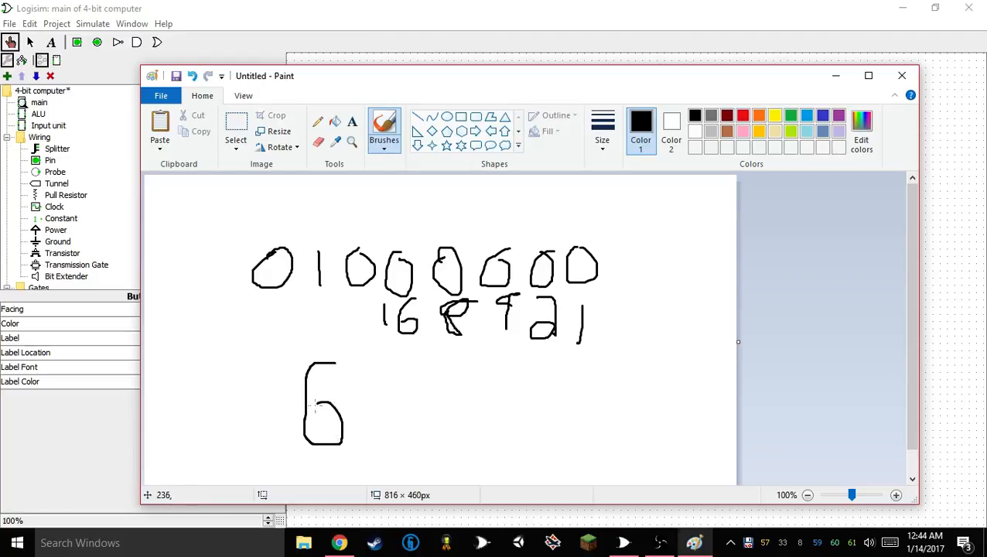
{"action": "left_click_drag", "start_coordinate": [400, 356], "coordinate": [401, 446]}
{"action": "mouse_move", "coordinate": [410, 400]}
{"action": "left_mouse_down"}
{"action": "mouse_move", "coordinate": [342, 387]}
{"action": "mouse_move", "coordinate": [401, 352]}
{"action": "left_mouse_up"}
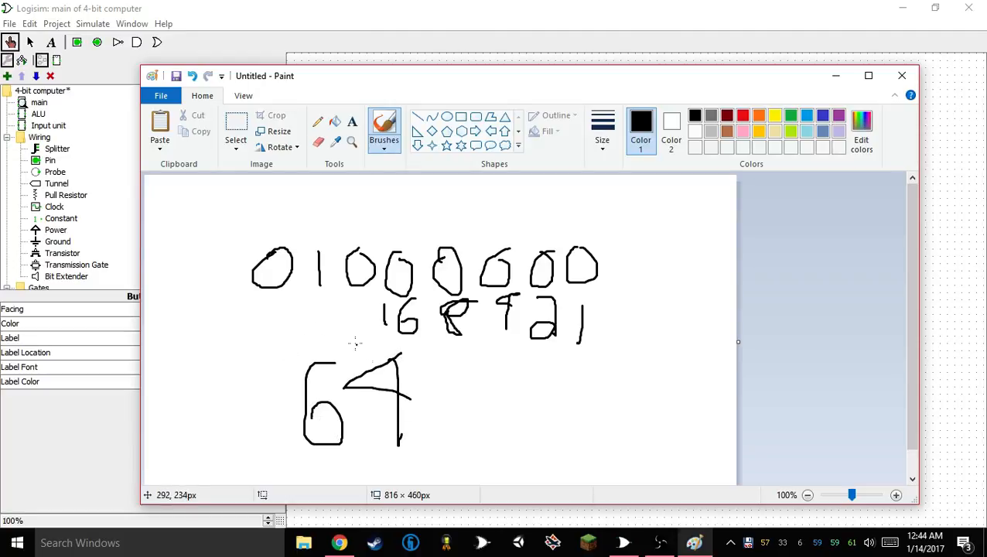
{"action": "mouse_move", "coordinate": [339, 337]}
{"action": "left_mouse_down"}
{"action": "mouse_move", "coordinate": [267, 403]}
{"action": "mouse_move", "coordinate": [456, 412]}
{"action": "mouse_move", "coordinate": [344, 334]}
{"action": "left_mouse_up"}
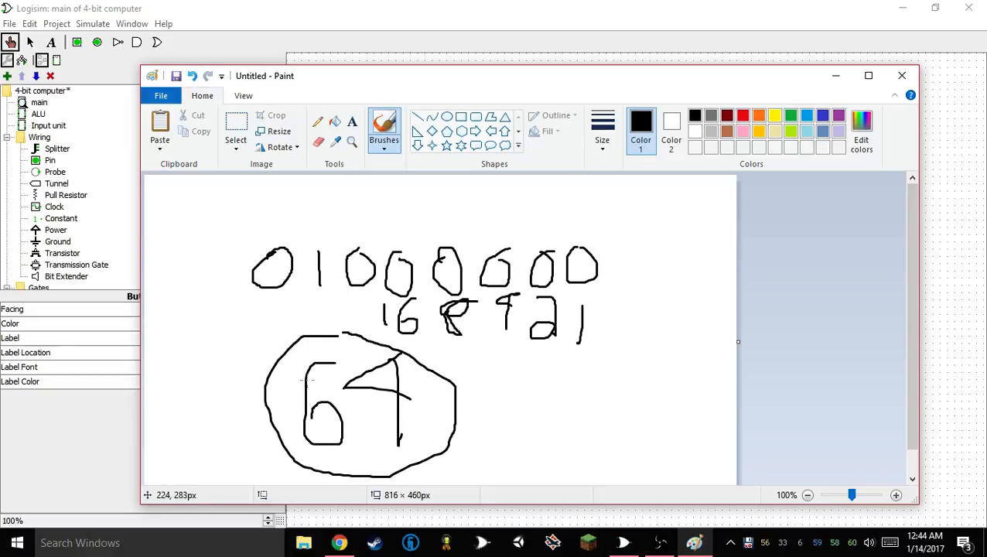
Close Paint without saving the drawing, close Logisim while saving the 4-bit computer project, and bring up Open Broadcaster Software
{"action": "left_click", "coordinate": [902, 75]}
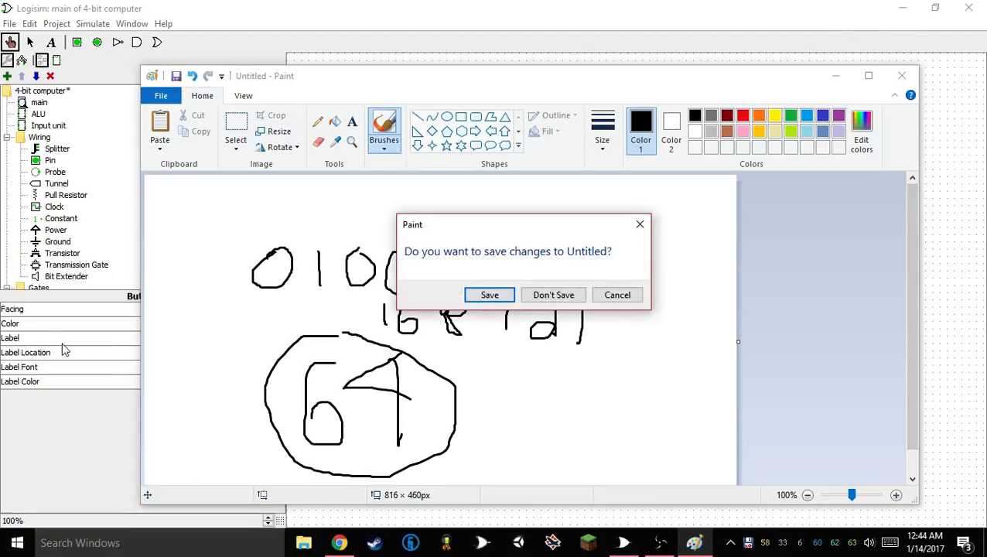
{"action": "left_click", "coordinate": [551, 297]}
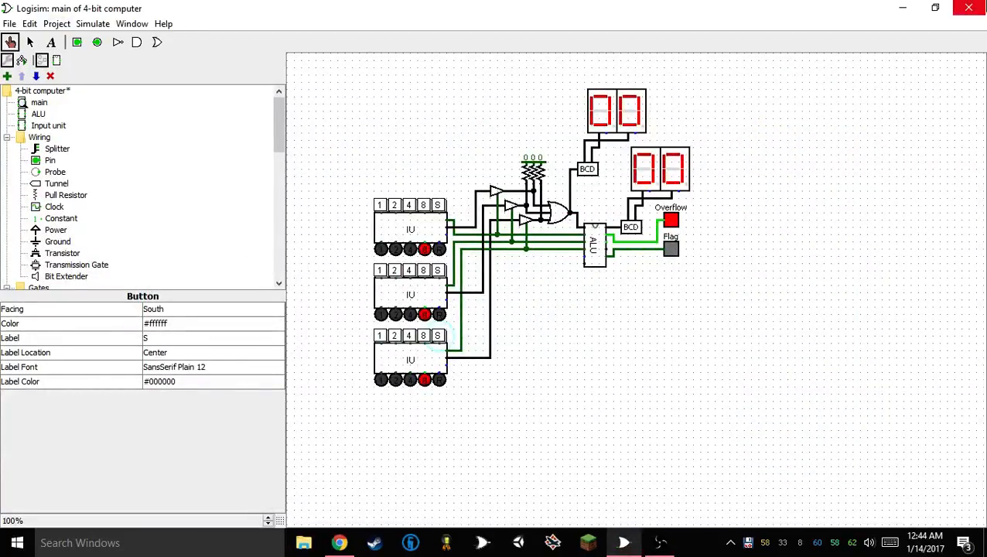
{"action": "left_click", "coordinate": [968, 8]}
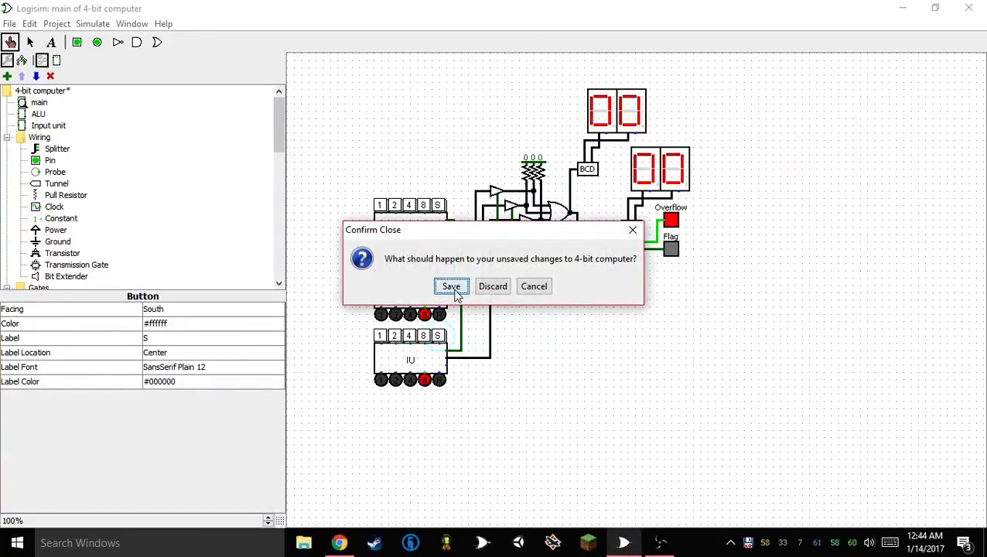
{"action": "left_click", "coordinate": [453, 289]}
{"action": "left_click", "coordinate": [625, 535]}
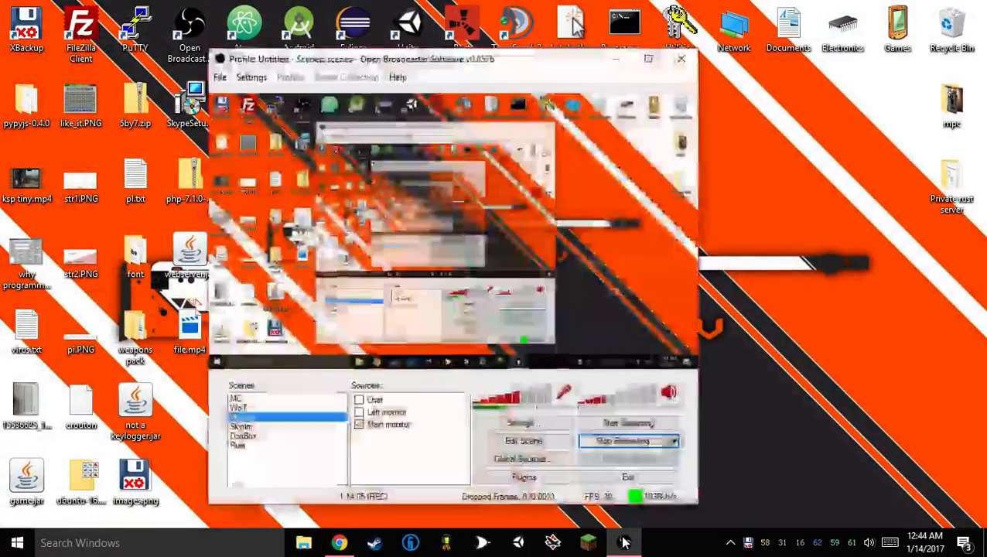